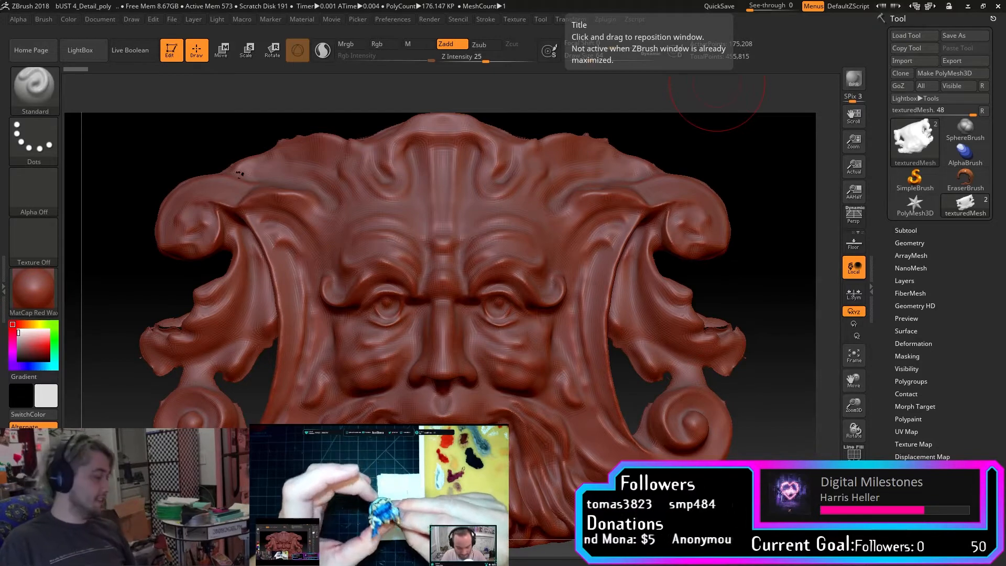
Examine the torn upper edges of the ornament and the small holes near the scroll beside the forehead.
left_click_drag(736, 173, 758, 342)
left_click_drag(737, 305, 757, 286)
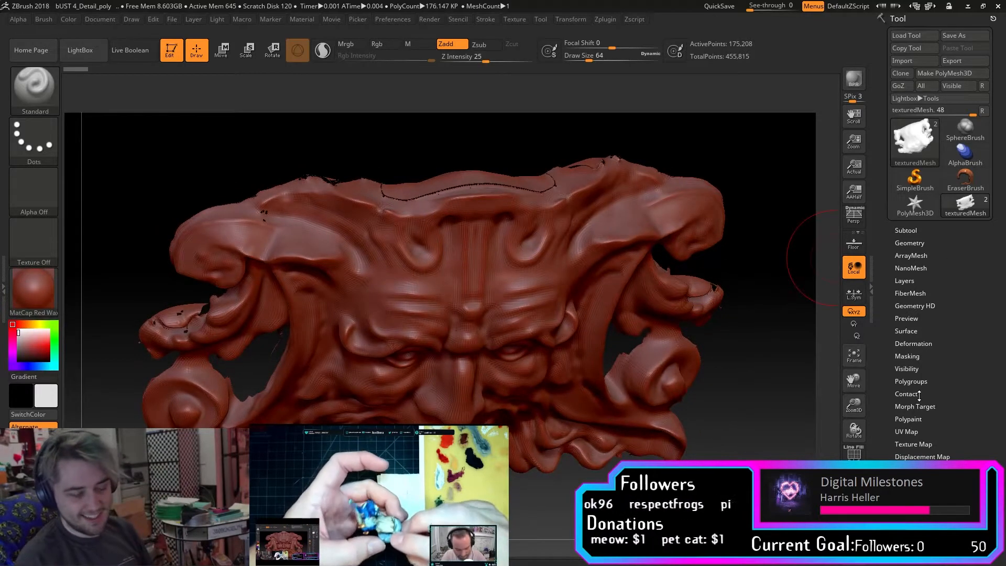
left_click_drag(752, 352, 788, 337)
left_click_drag(718, 313, 707, 287)
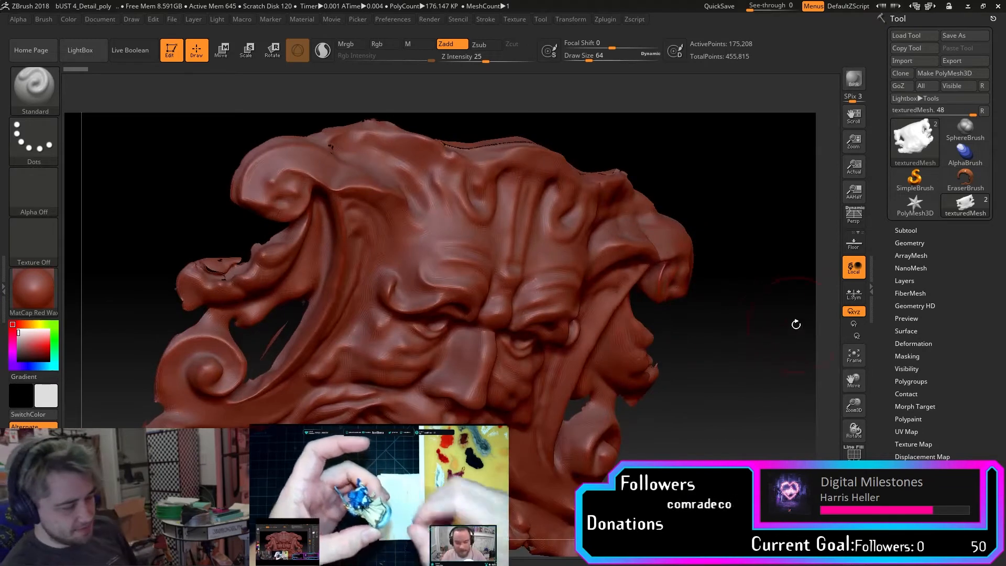
mouse_move(720, 351)
left_mouse_down()
mouse_move(770, 314)
mouse_move(722, 341)
left_mouse_up()
left_click_drag(862, 398, 932, 411)
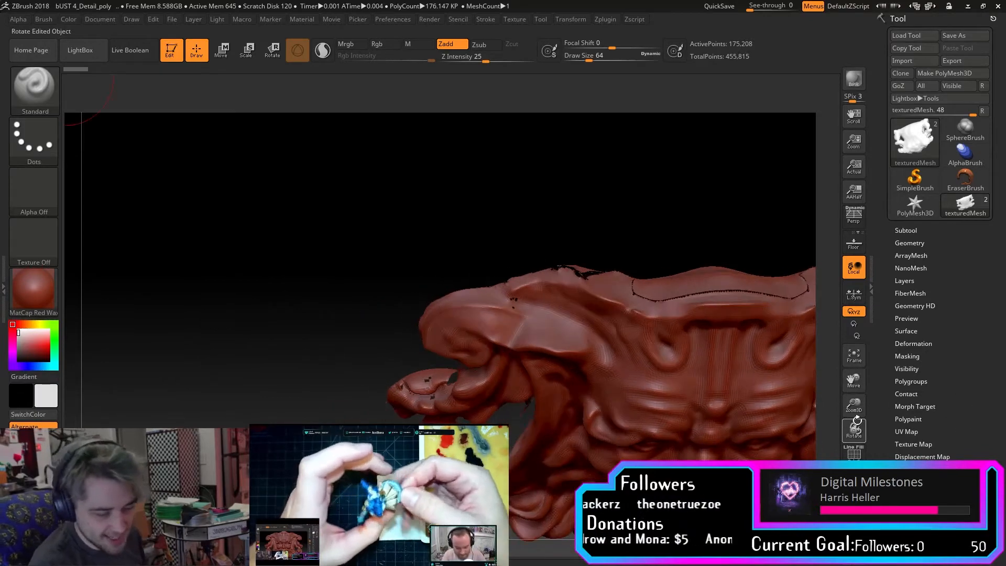
left_click_drag(855, 409, 848, 497)
mouse_move(721, 452)
left_mouse_down()
mouse_move(838, 409)
mouse_move(859, 388)
mouse_move(869, 419)
left_mouse_up()
mouse_move(853, 380)
left_mouse_down()
mouse_move(1003, 490)
mouse_move(681, 314)
mouse_move(408, 147)
left_mouse_up()
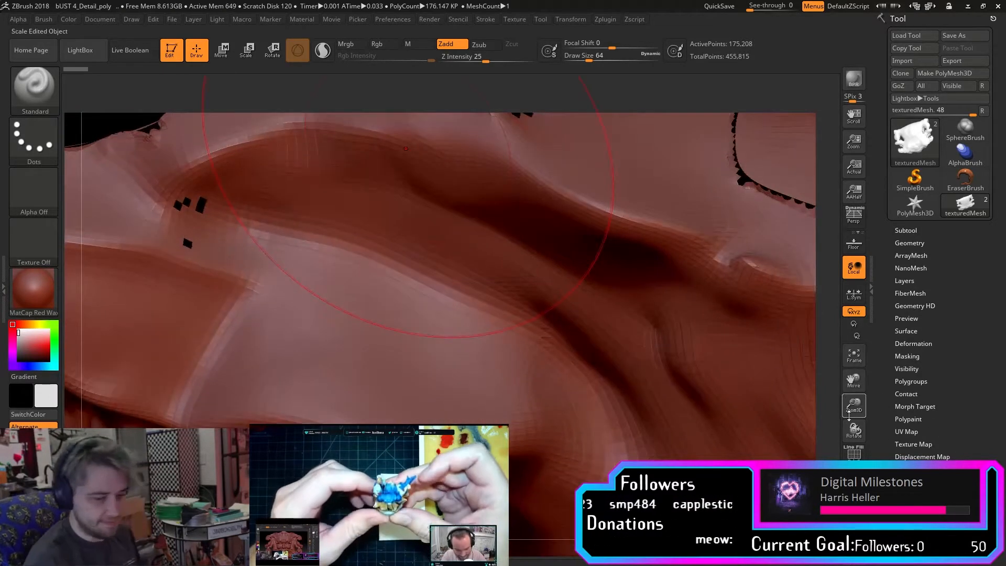
mouse_move(858, 379)
left_mouse_down()
mouse_move(864, 399)
mouse_move(980, 439)
left_mouse_up()
mouse_move(396, 157)
left_mouse_down()
mouse_move(415, 158)
mouse_move(408, 154)
left_mouse_up()
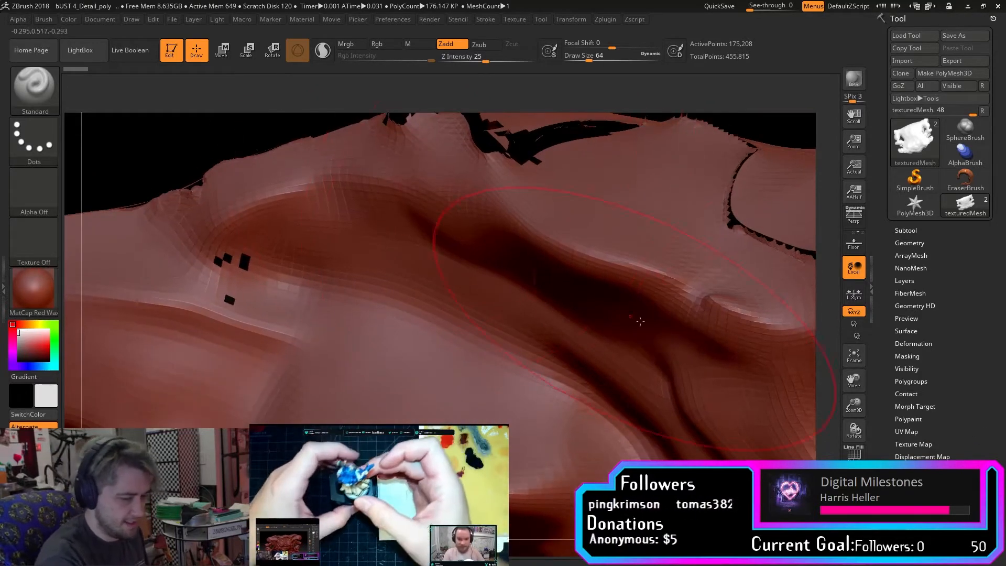
left_click_drag(853, 380, 892, 368)
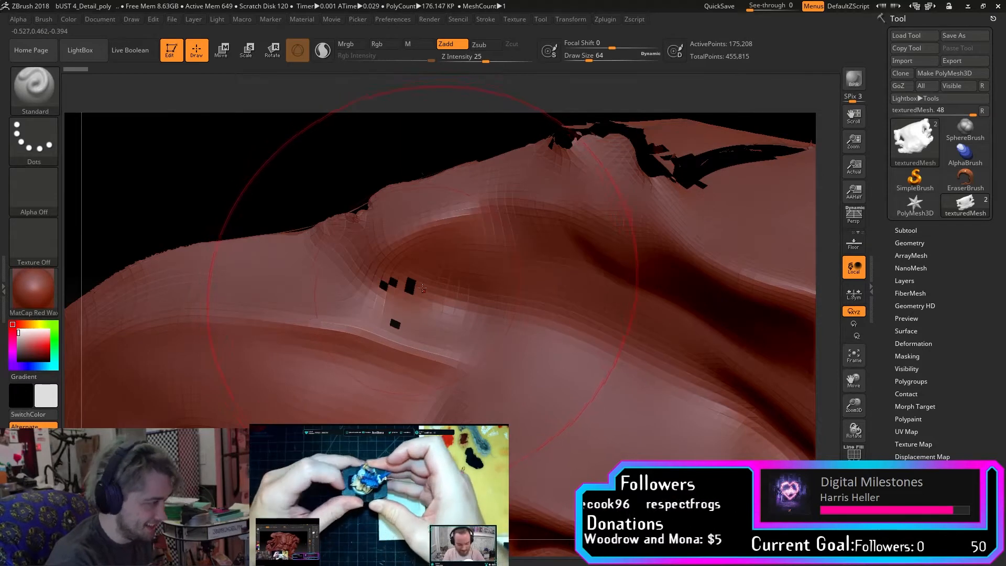
Switch to the ZModeler brush.
key("b")
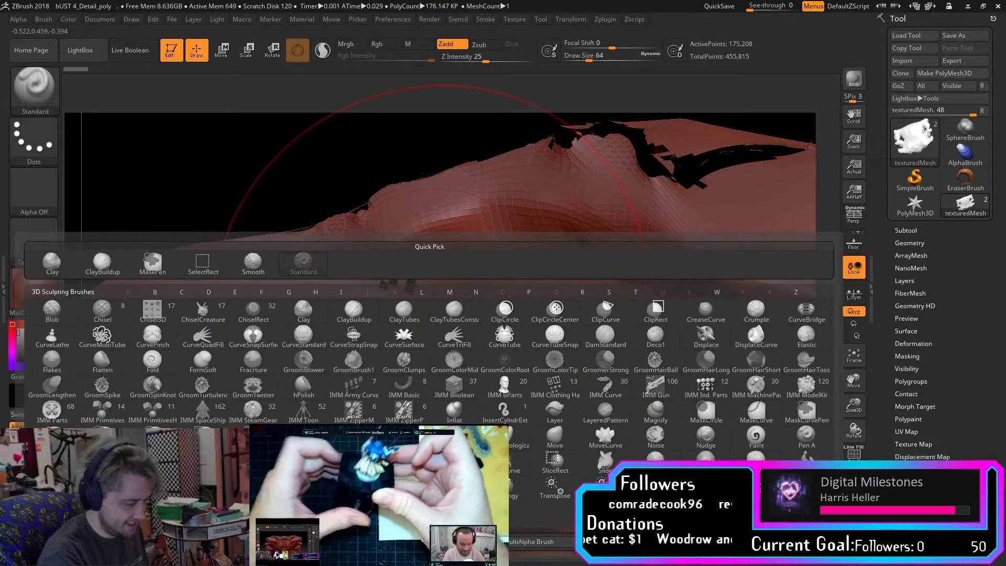
key("z")
key("m")
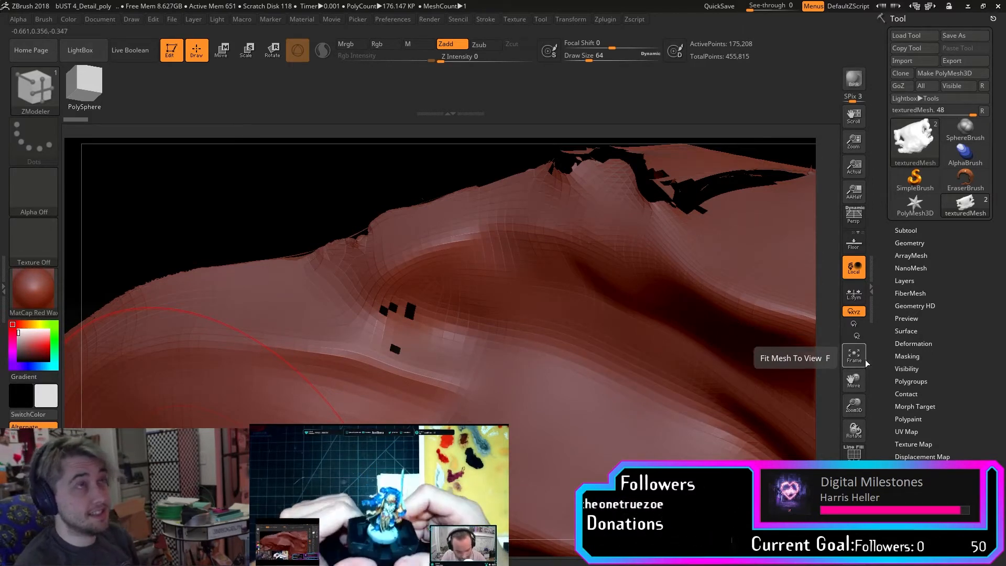
Look through the ZModeler edge actions at the border of the small holes near the scroll.
left_click_drag(855, 382, 858, 418)
left_click_drag(856, 383, 944, 391)
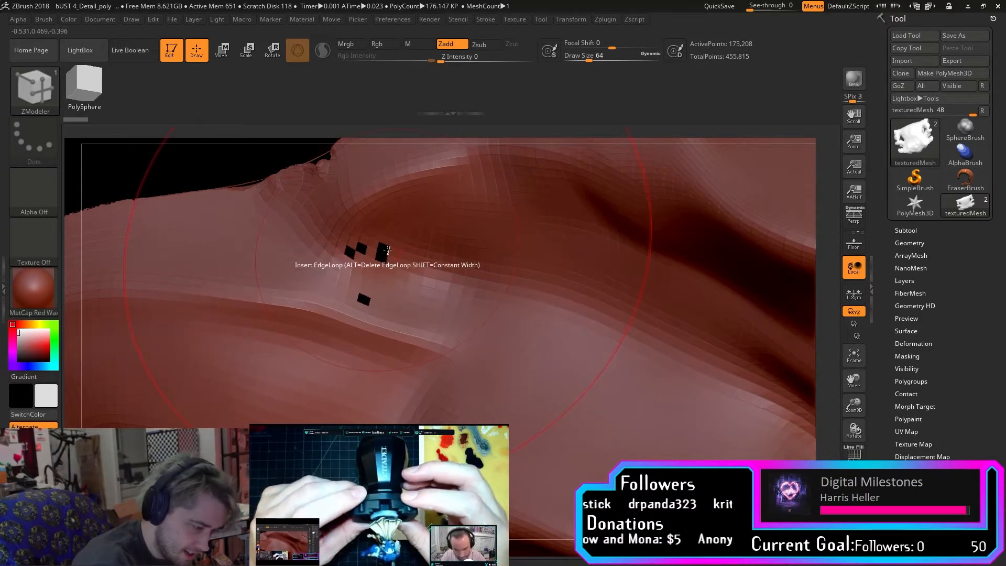
key("space")
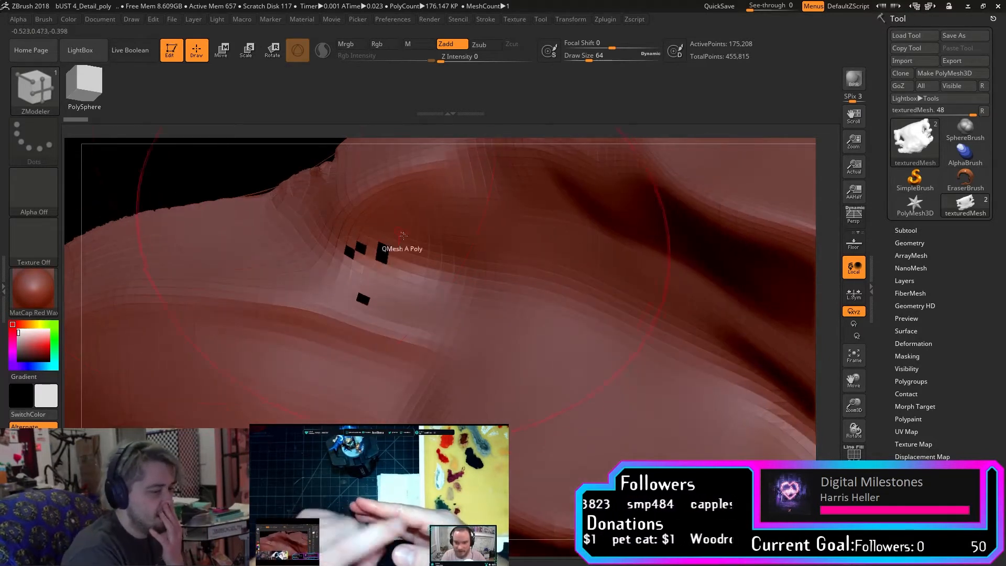
right_click_drag(382, 257, 398, 251)
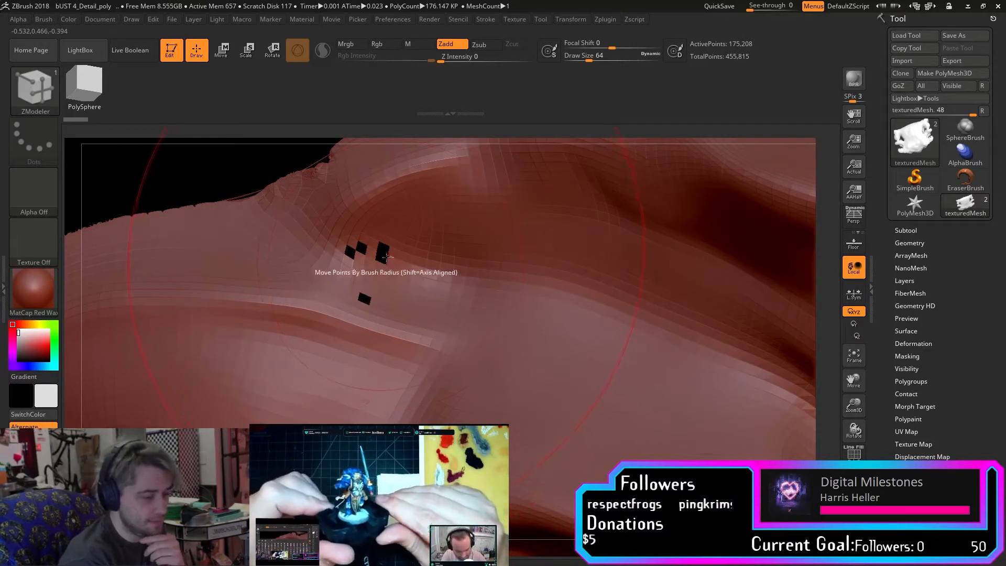
key("space")
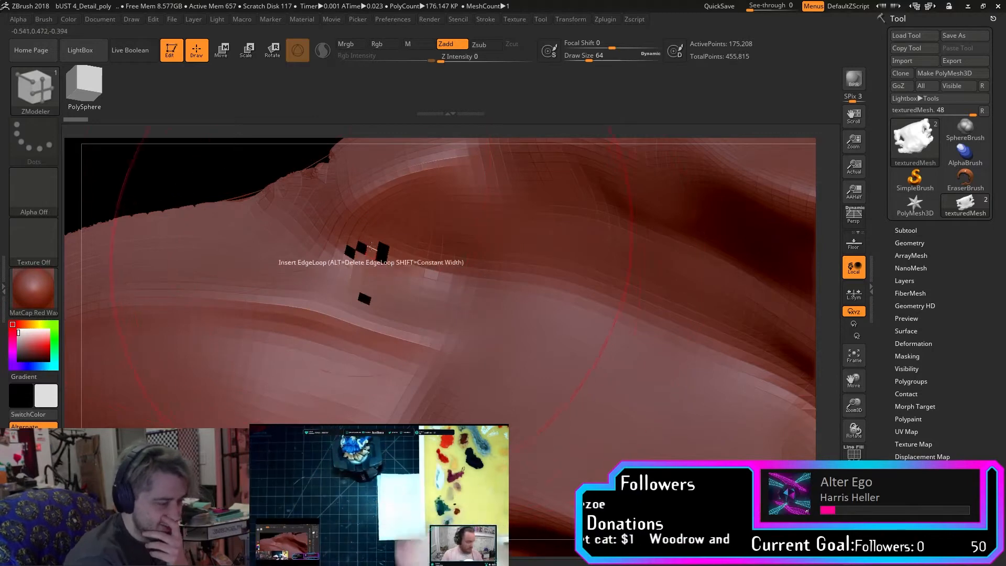
key("space")
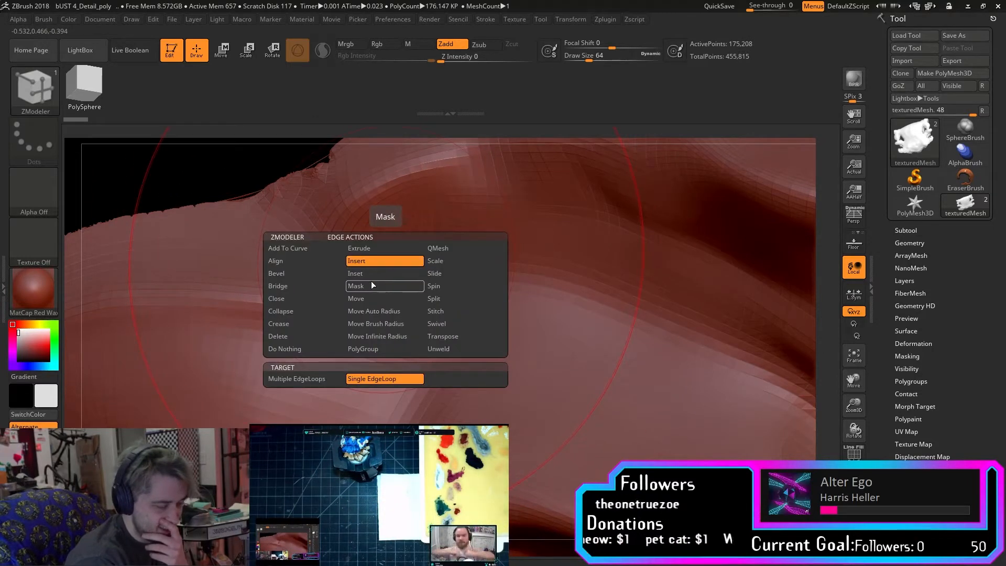
Examine the whole face ornament from several angles, with and without the Polyframe display.
left_click(860, 359)
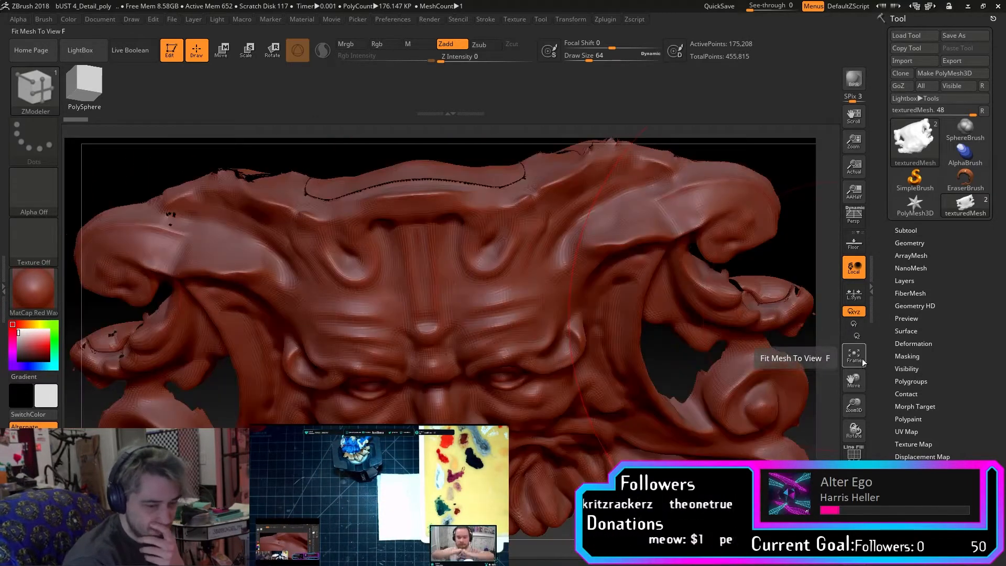
mouse_move(658, 348)
left_mouse_down()
mouse_move(773, 308)
mouse_move(780, 331)
mouse_move(730, 394)
left_mouse_up()
left_click(854, 356)
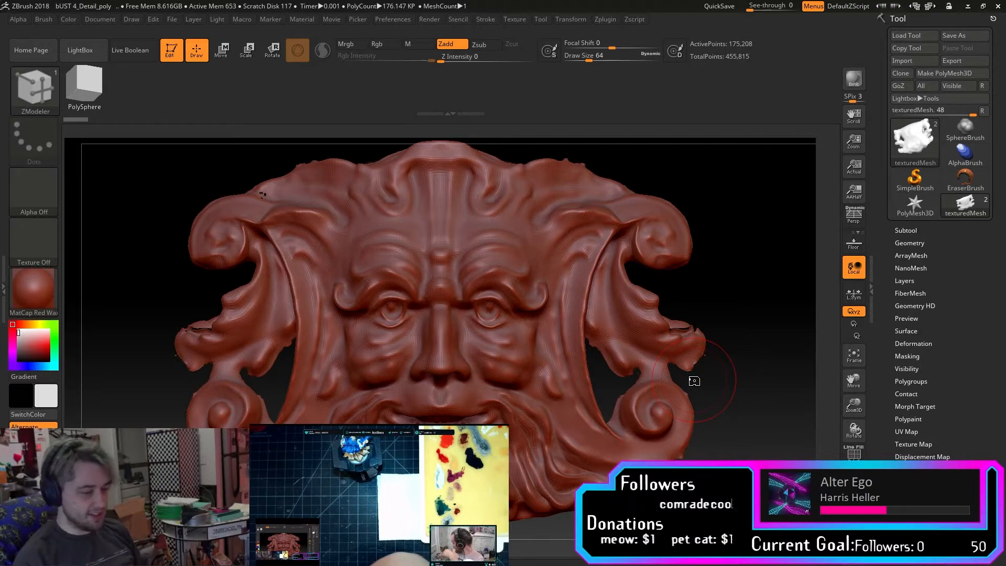
mouse_move(694, 381)
left_mouse_down()
mouse_move(791, 367)
mouse_move(673, 382)
mouse_move(713, 382)
mouse_move(687, 383)
mouse_move(713, 383)
mouse_move(701, 382)
mouse_move(706, 397)
mouse_move(750, 454)
mouse_move(728, 445)
mouse_move(724, 406)
mouse_move(728, 449)
left_mouse_up()
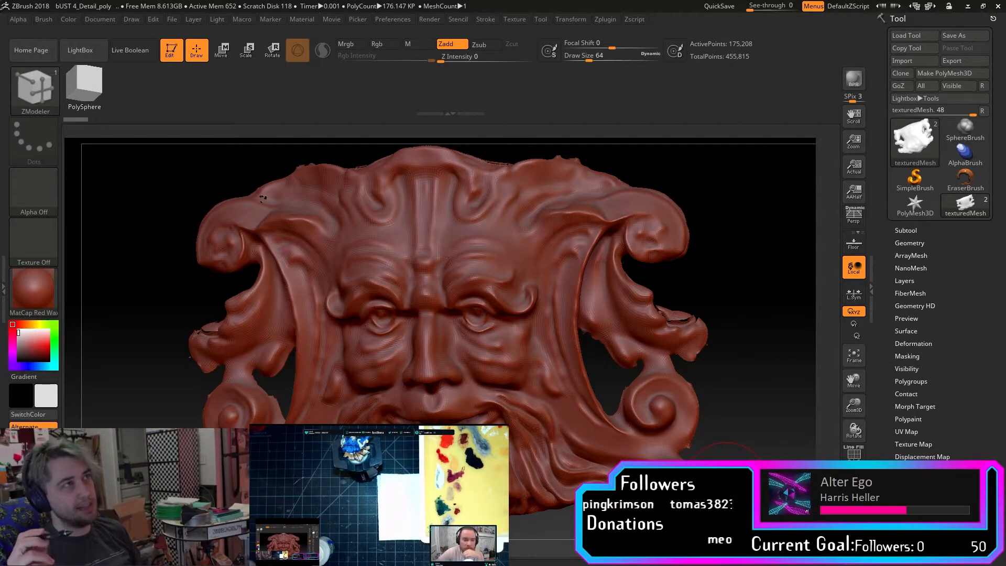
left_click(859, 451)
left_click_drag(739, 394, 713, 356)
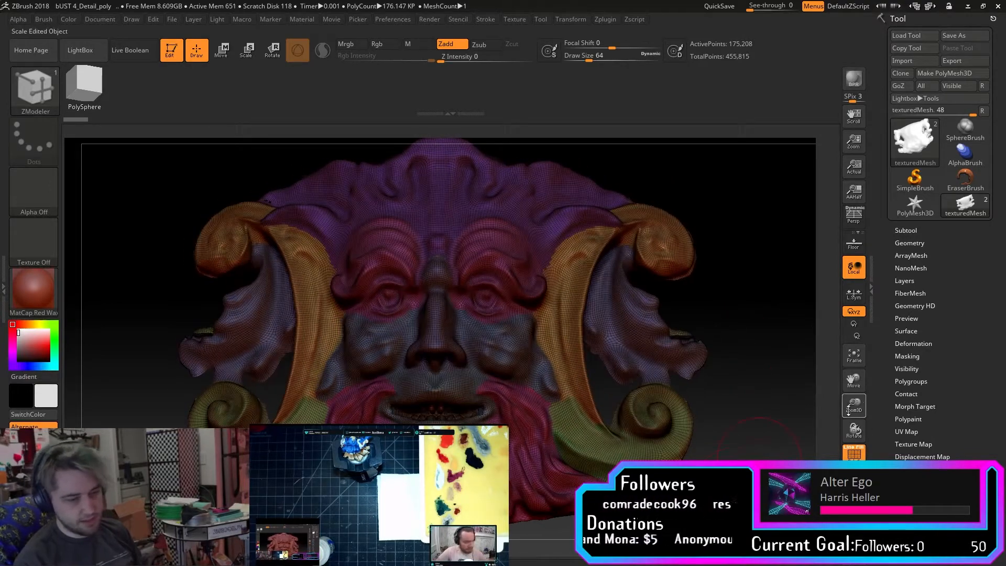
left_click_drag(855, 410, 826, 404)
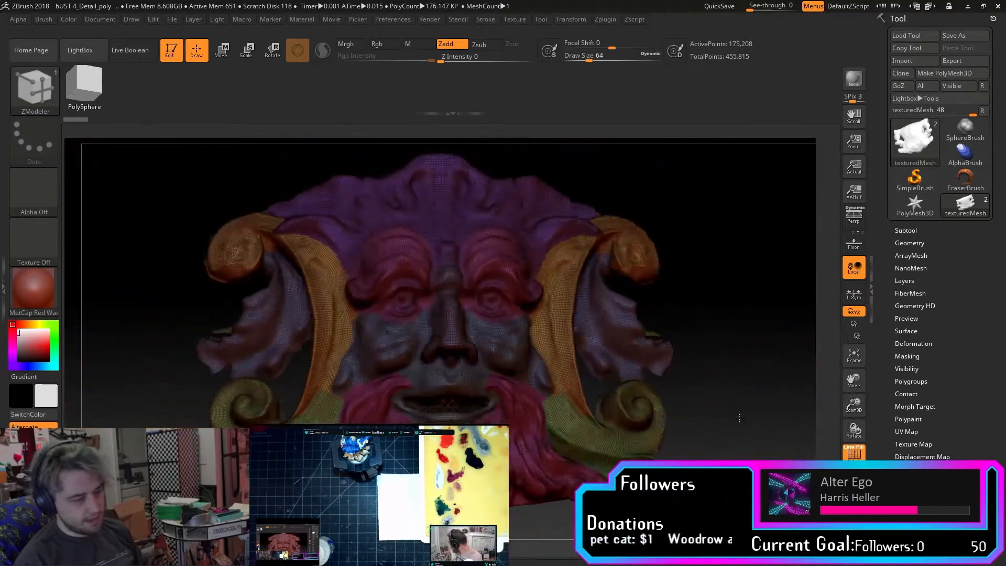
left_click_drag(737, 428, 718, 417)
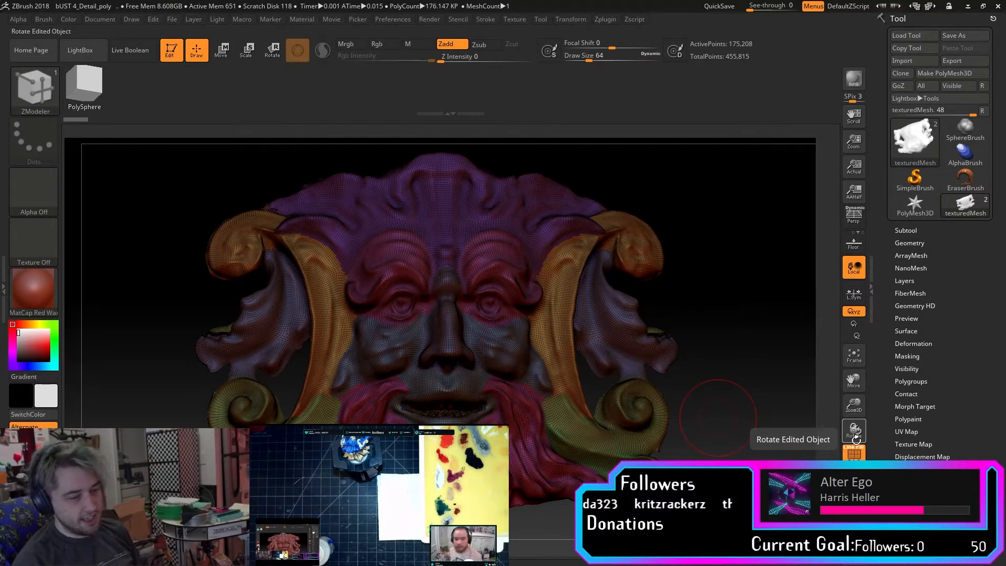
left_click(857, 455)
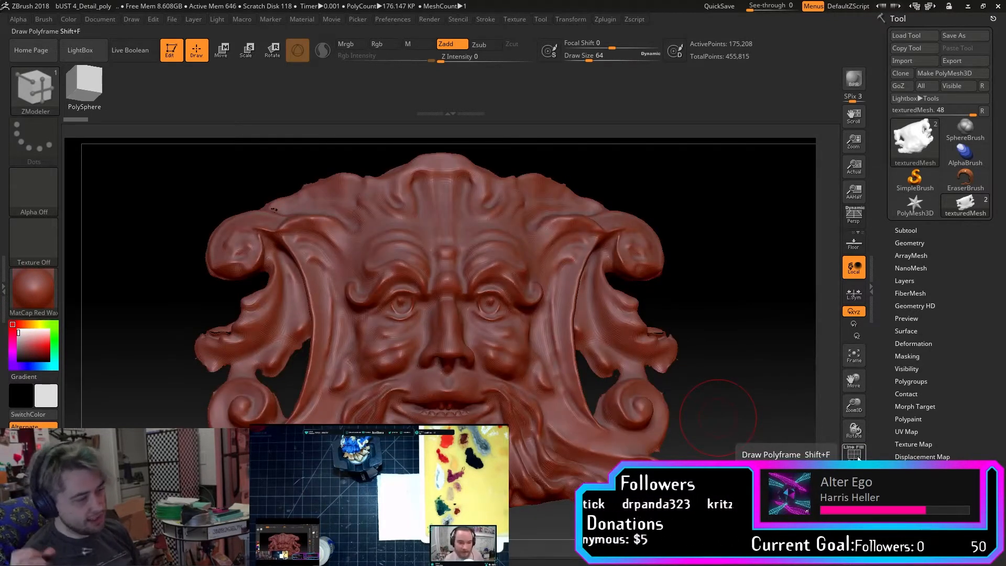
left_click_drag(704, 421, 730, 457)
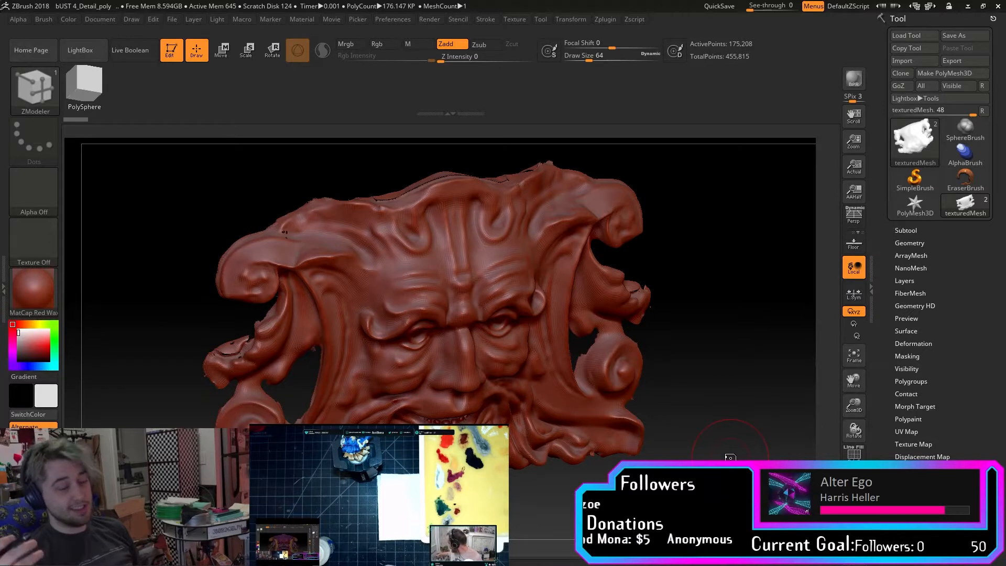
left_click_drag(729, 457, 670, 438)
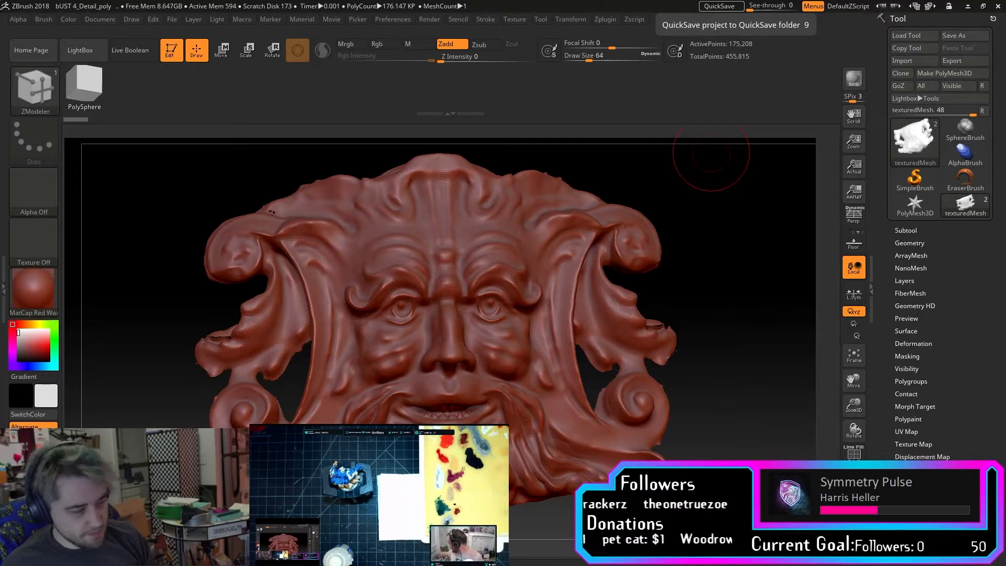
Set the ZModeler edge action to Close with the Concave Hole target at the small holes near the scroll.
mouse_move(744, 413)
left_mouse_down()
mouse_move(680, 413)
mouse_move(662, 365)
mouse_move(749, 411)
mouse_move(737, 451)
mouse_move(731, 445)
mouse_move(741, 453)
mouse_move(733, 448)
left_mouse_up()
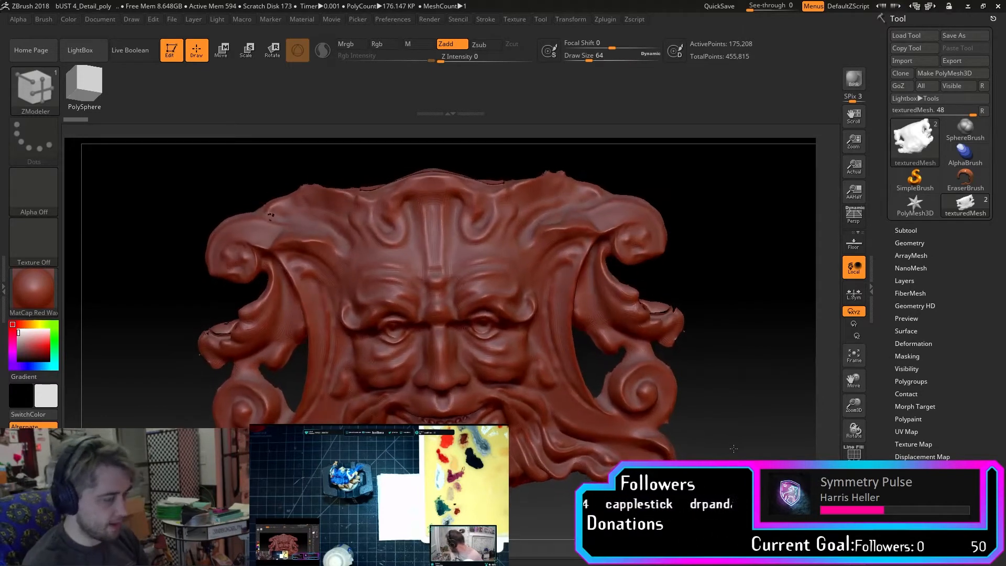
left_click_drag(853, 380, 932, 445)
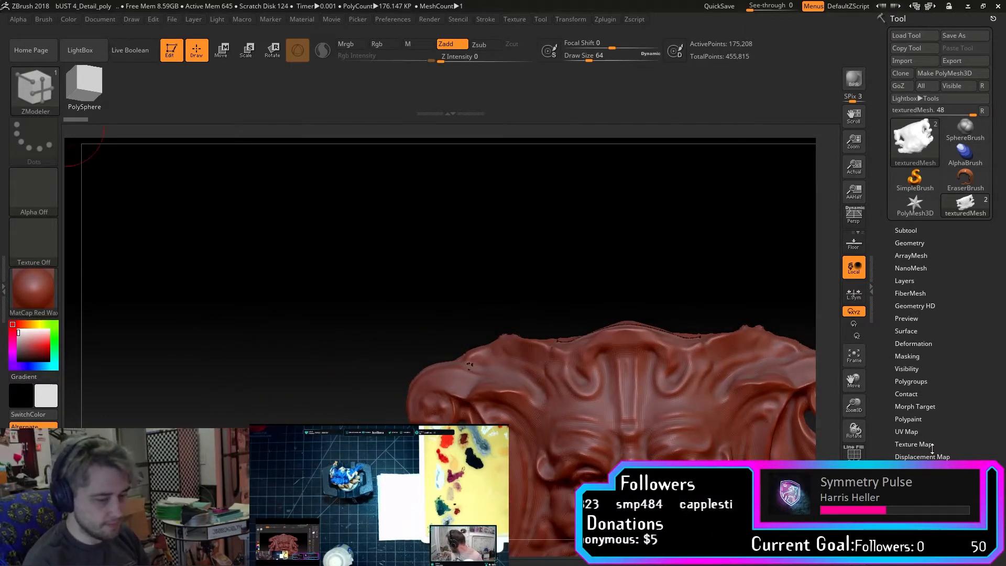
left_click_drag(853, 405, 873, 457)
left_click_drag(853, 381, 995, 494)
mouse_move(854, 406)
left_mouse_down()
mouse_move(871, 433)
mouse_move(849, 376)
left_mouse_up()
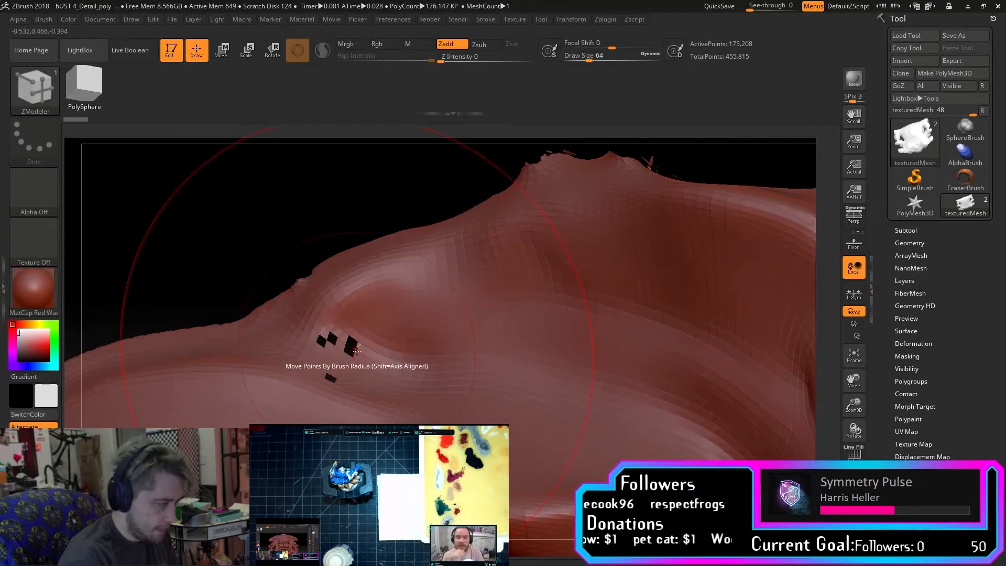
key("space")
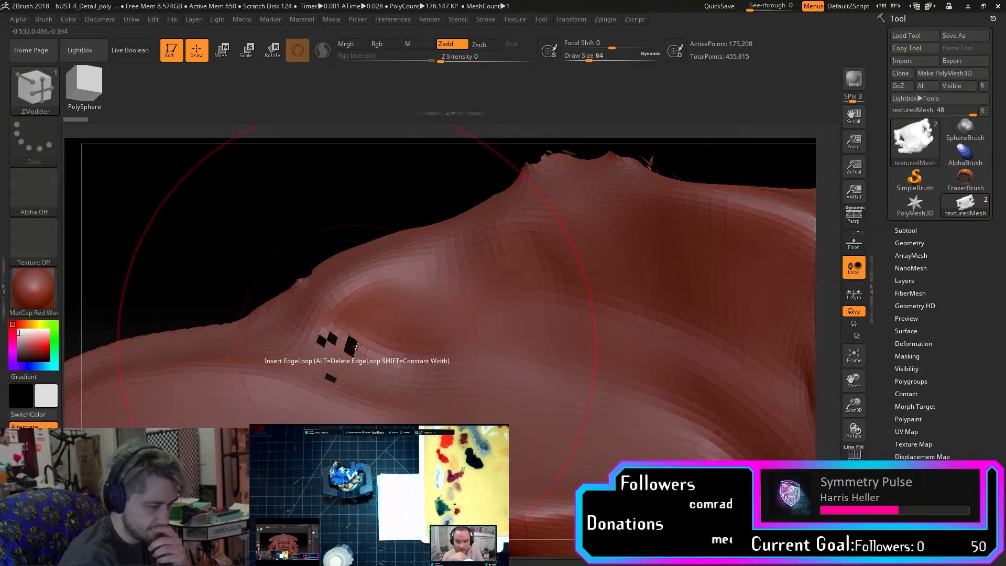
key("space")
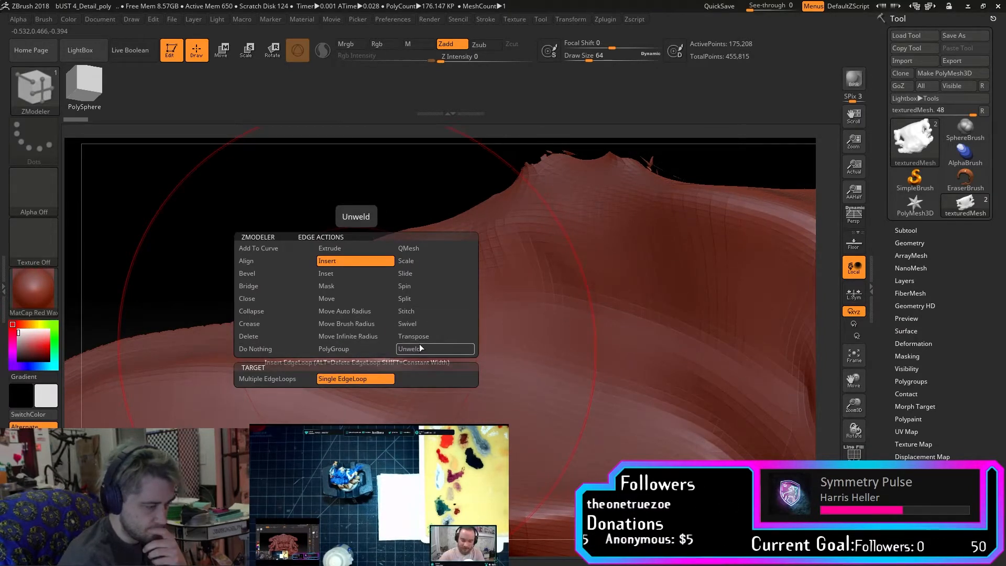
left_click(346, 323)
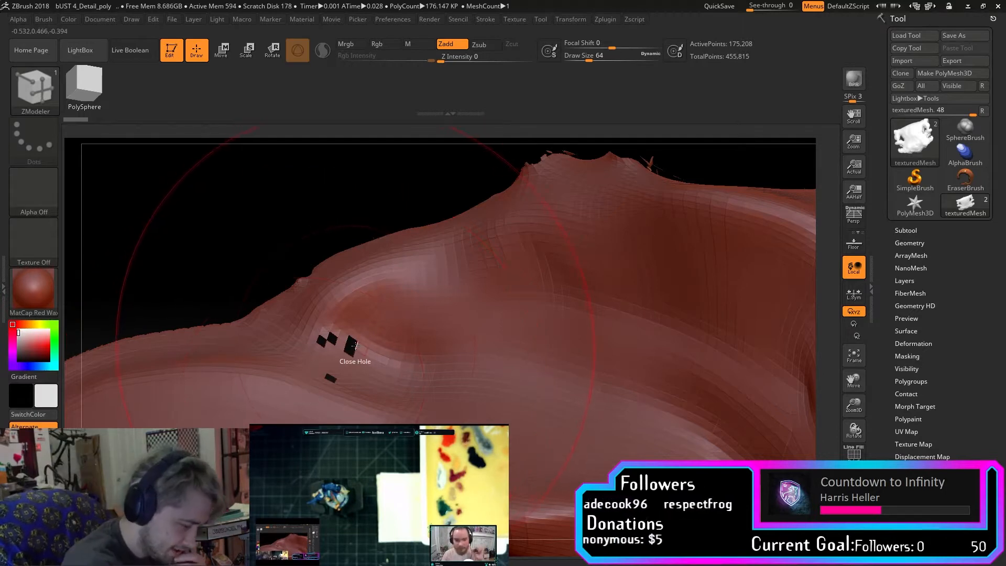
key("space")
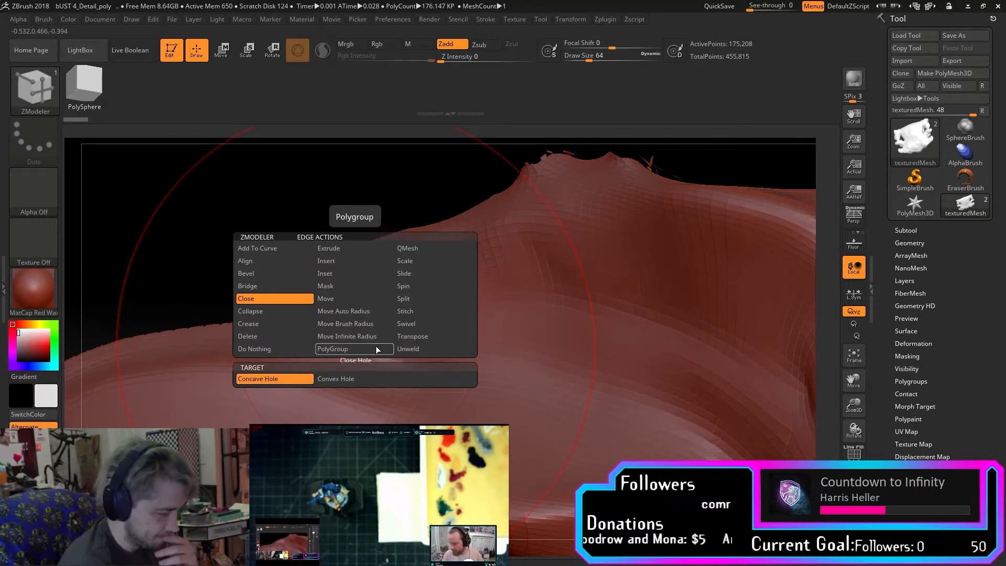
left_click(400, 323)
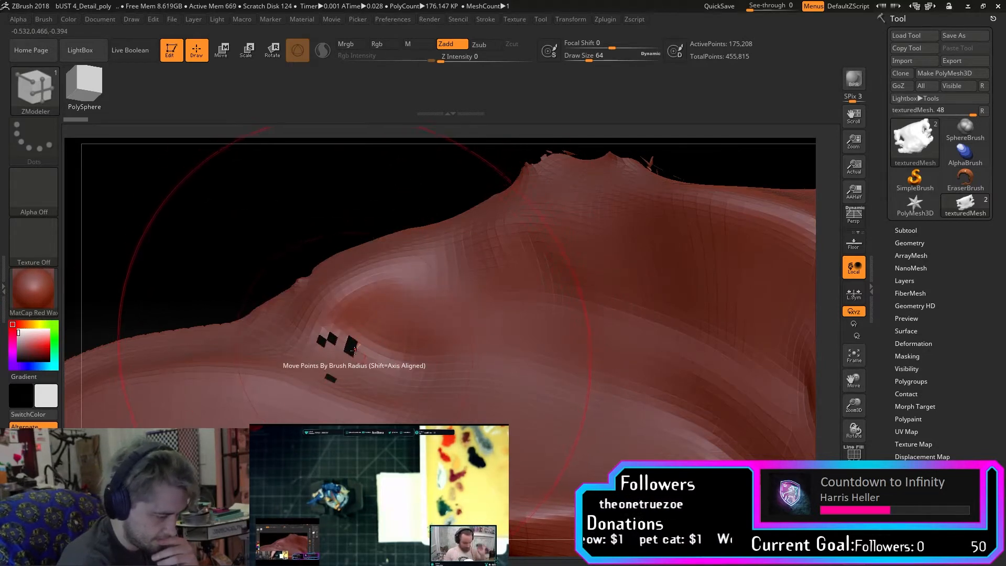
Set the ZModeler edge action to Bridge with the Edges target at the largest hole near the scroll.
left_click_drag(377, 201, 344, 203)
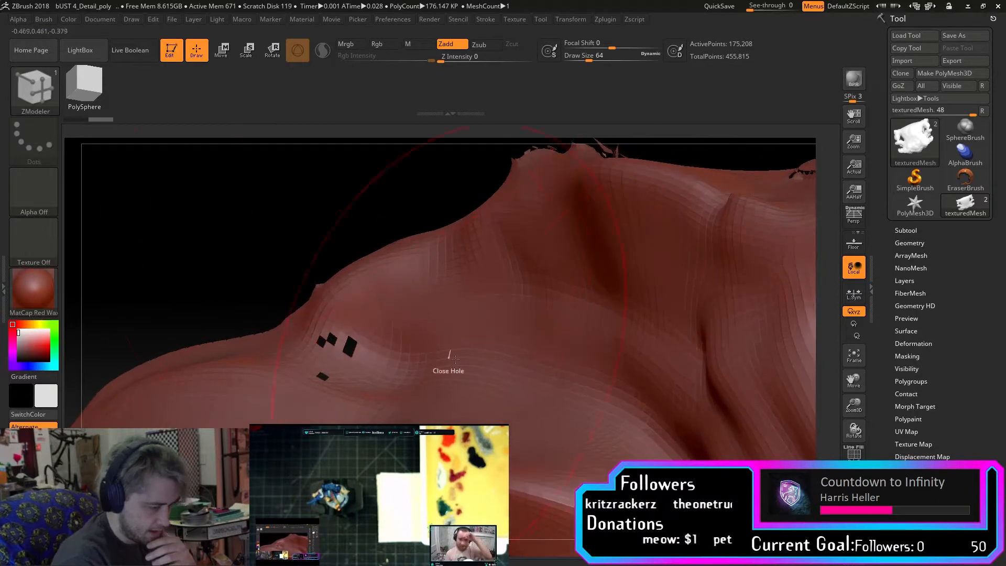
left_click_drag(860, 395, 860, 464)
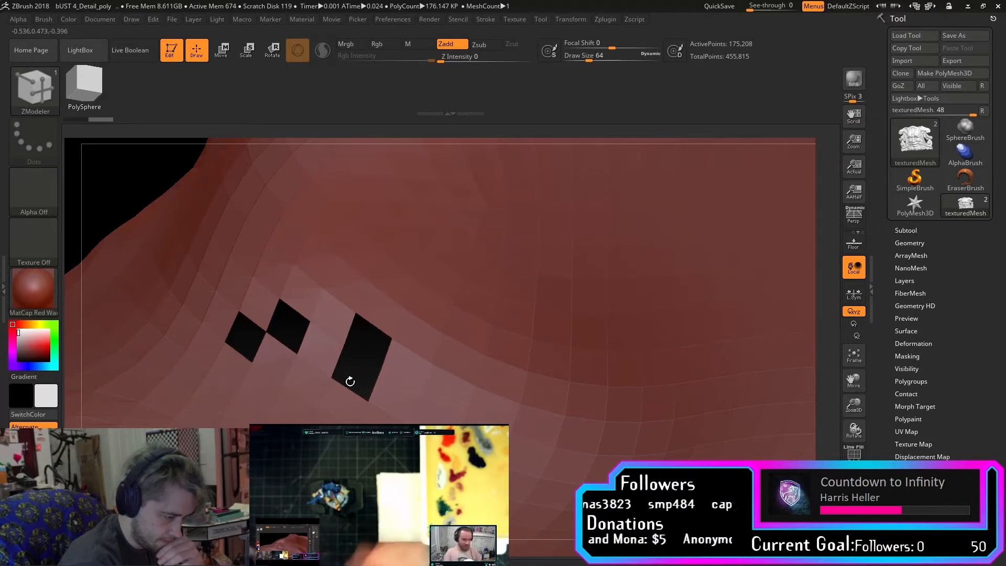
key("space")
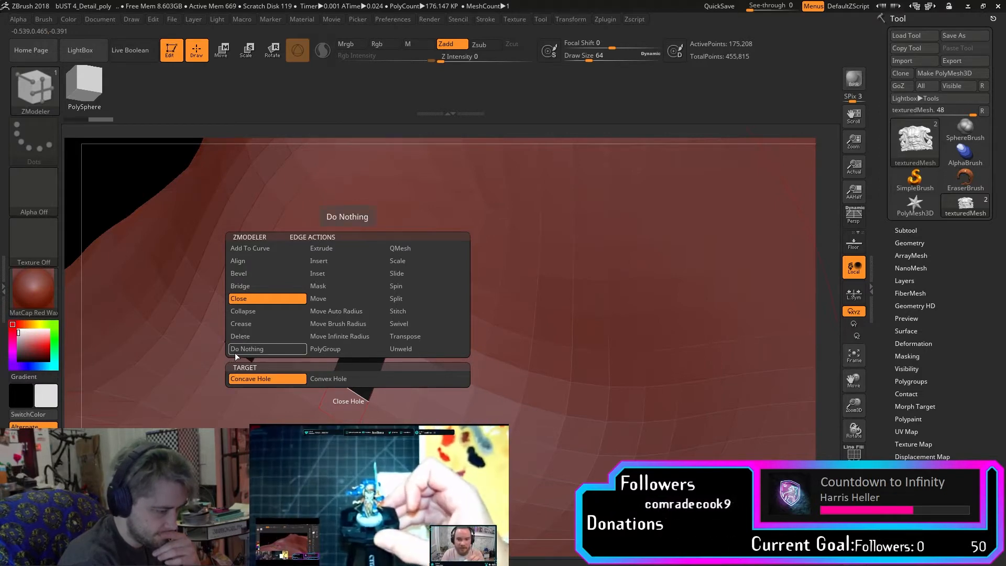
left_click(252, 287)
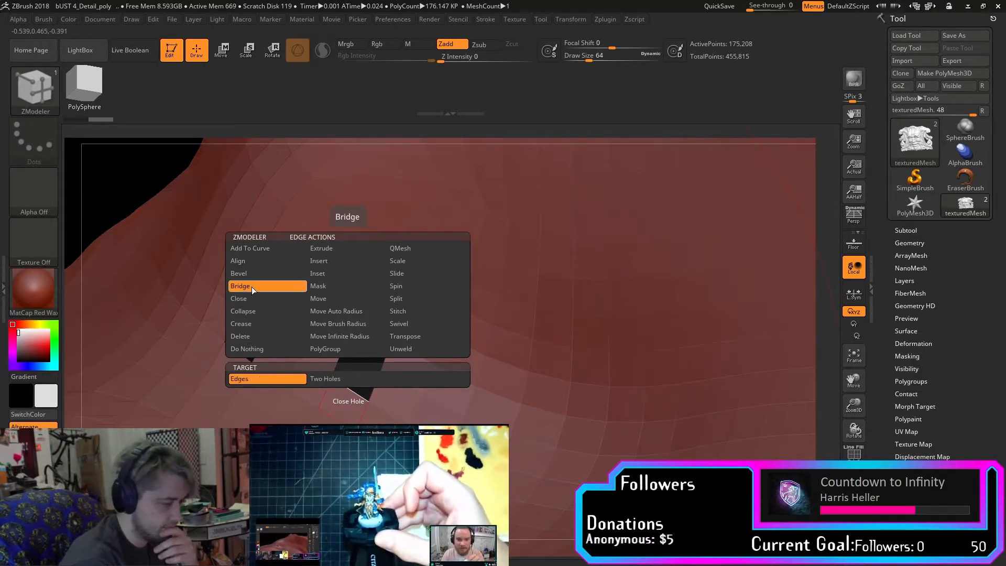
left_click(344, 379)
key("space")
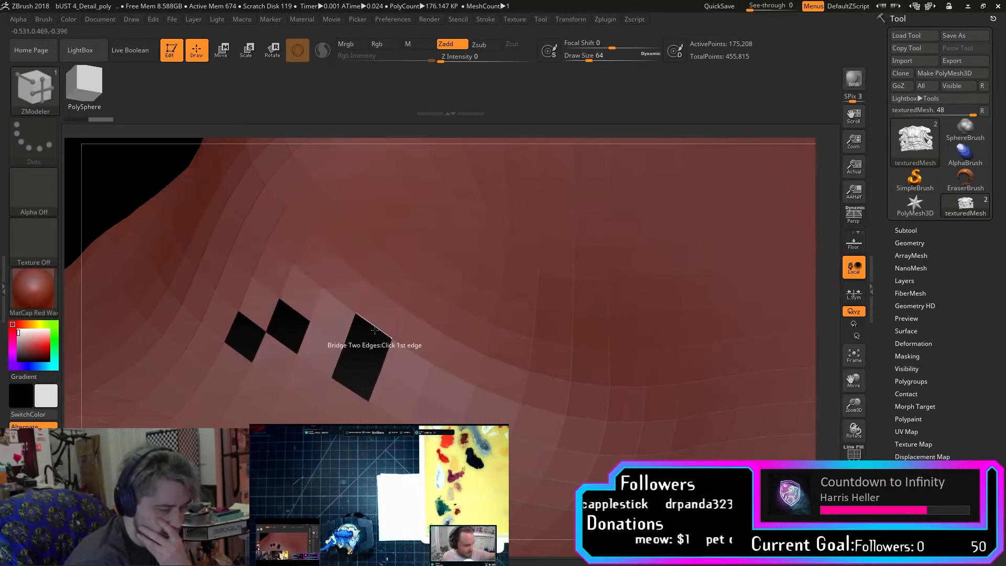
Bridge the opposite edges of the three small holes near the scroll and the remaining slits beside the largest one.
key("space")
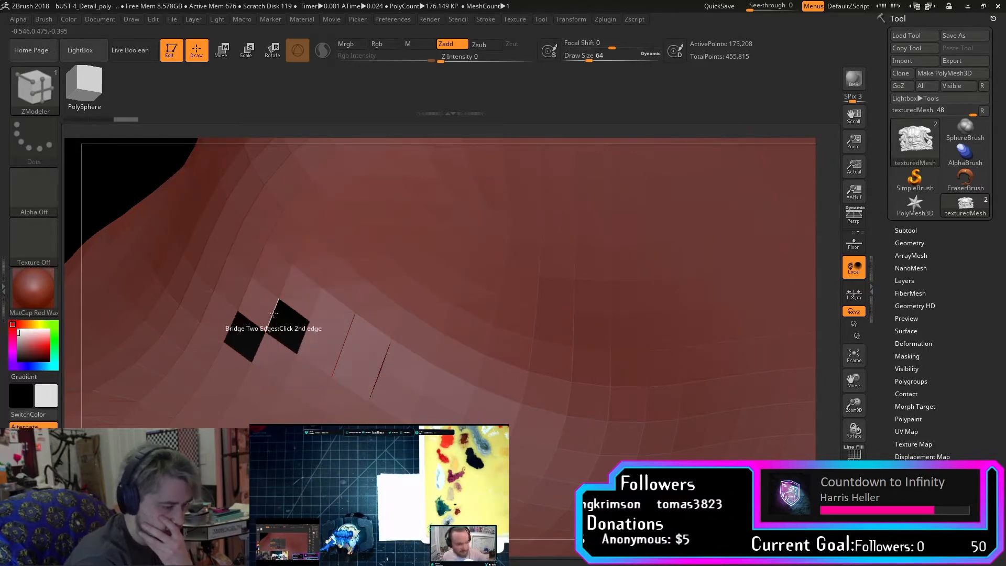
left_click(275, 313)
left_click(254, 348)
left_click(230, 328)
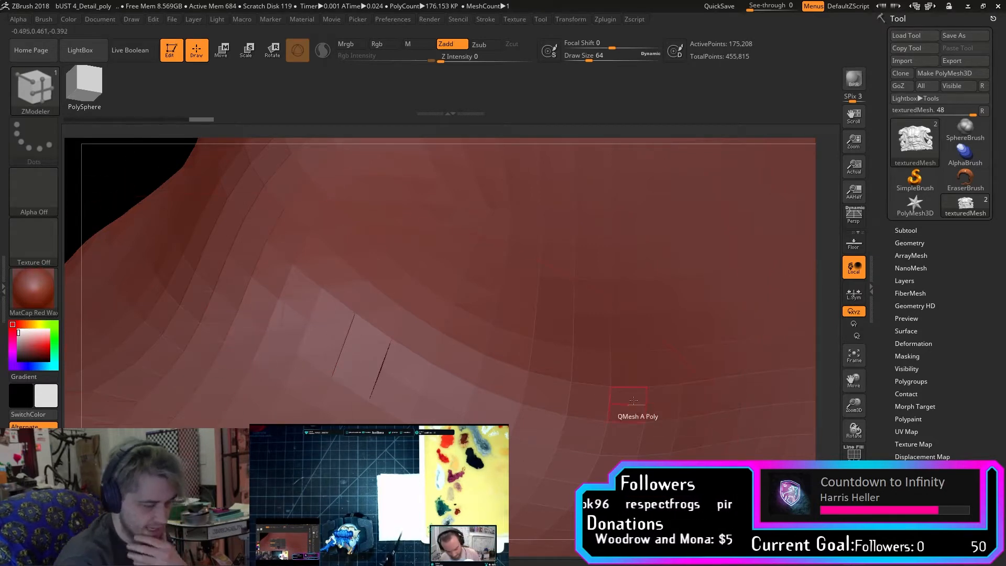
left_click(387, 360)
left_click(351, 336)
Examine the whole face ornament from several angles and turn on the Polyframe display.
left_click_drag(853, 404, 849, 174)
left_click_drag(856, 407, 846, 366)
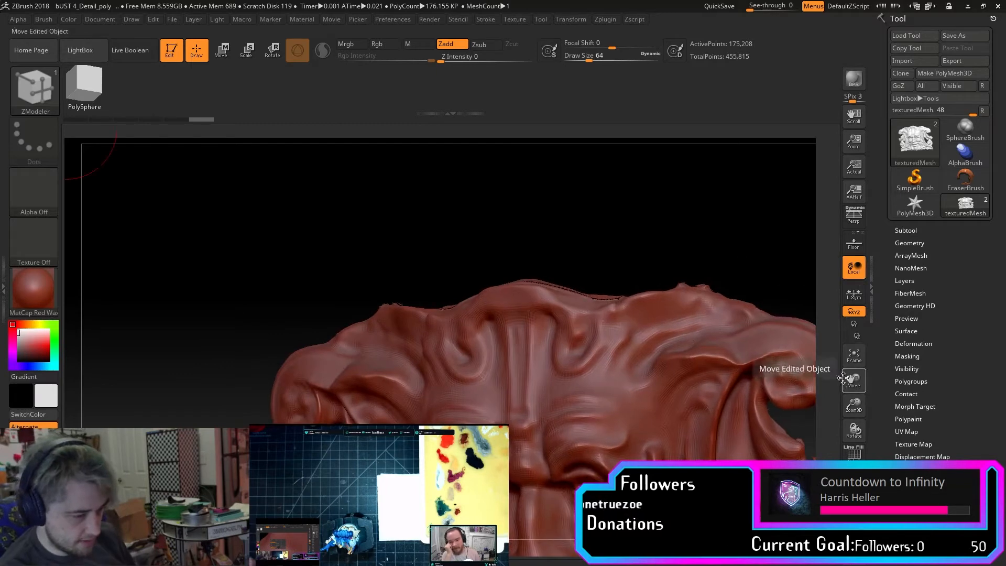
mouse_move(854, 405)
left_mouse_down()
mouse_move(852, 362)
mouse_move(796, 337)
mouse_move(700, 320)
mouse_move(683, 356)
mouse_move(711, 348)
mouse_move(638, 382)
left_mouse_up()
mouse_move(702, 395)
left_mouse_down()
mouse_move(686, 396)
mouse_move(705, 385)
mouse_move(700, 398)
left_mouse_up()
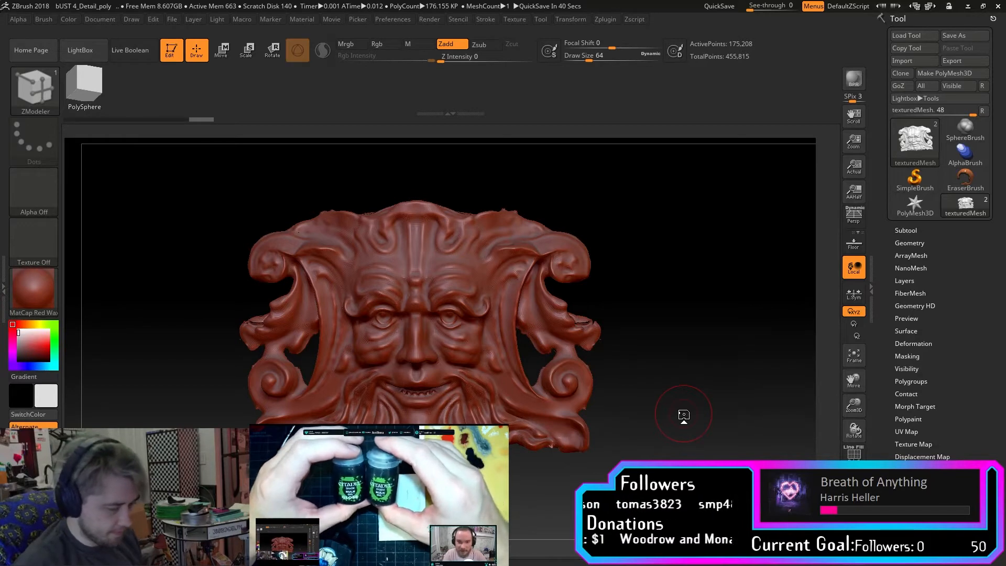
mouse_move(628, 434)
left_mouse_down()
mouse_move(620, 422)
mouse_move(631, 411)
mouse_move(733, 377)
left_mouse_up()
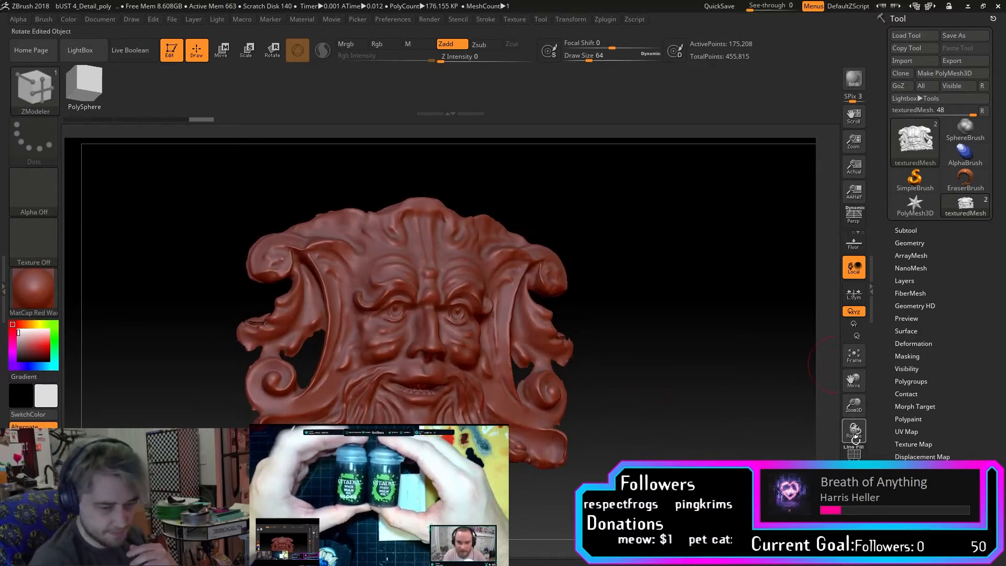
left_click(853, 451)
left_click_drag(723, 414, 702, 423)
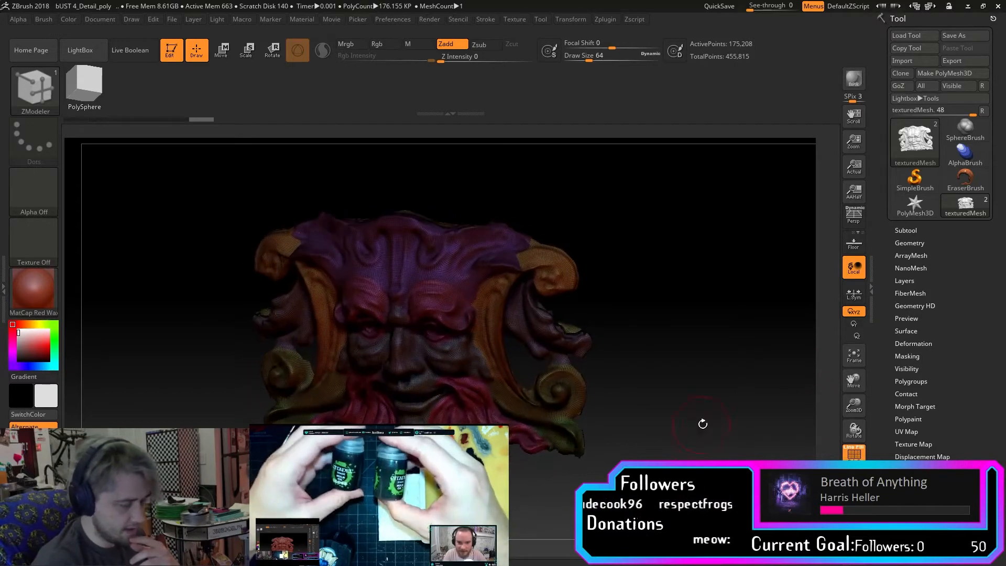
left_click_drag(692, 350, 683, 333)
key("ctrl")
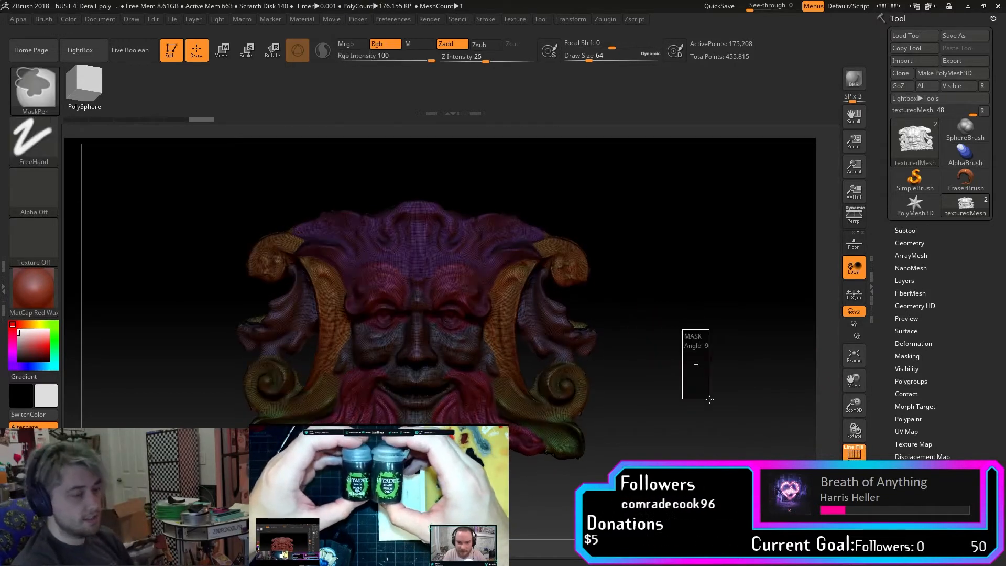
left_click_drag(709, 400, 713, 401, "ctrl")
Examine the wireframe from the forehead across the mouth down to the lower edge of the beard.
left_click_drag(853, 406, 833, 435)
mouse_move(176, 406)
left_mouse_down()
mouse_move(138, 415)
mouse_move(534, 320)
left_mouse_up()
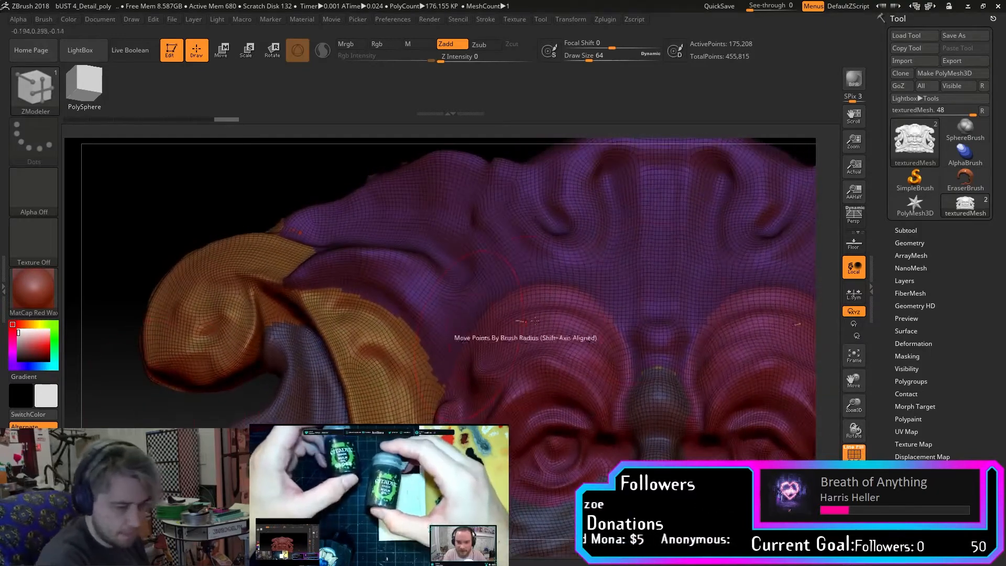
left_click_drag(854, 384, 781, 168)
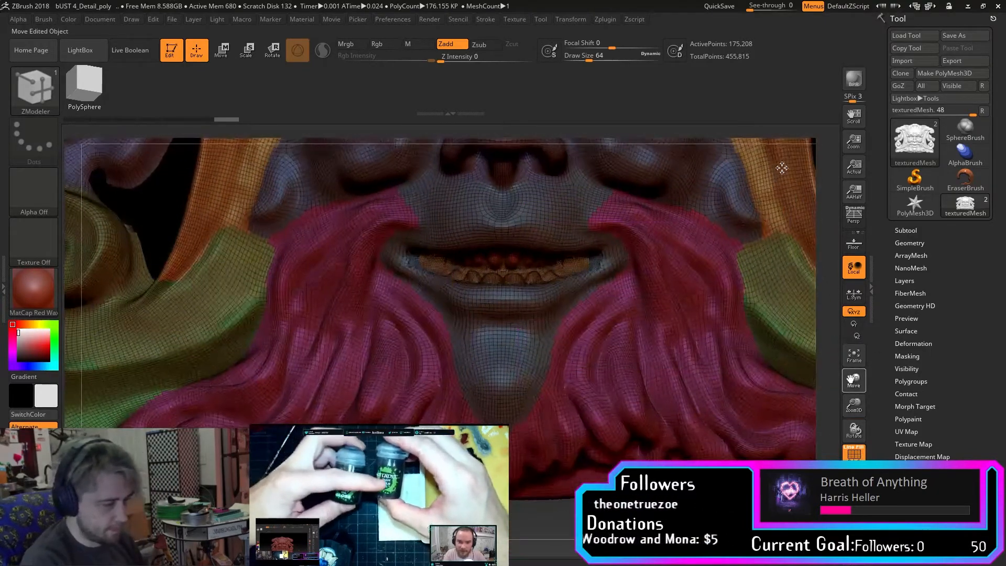
left_click_drag(699, 497, 728, 413)
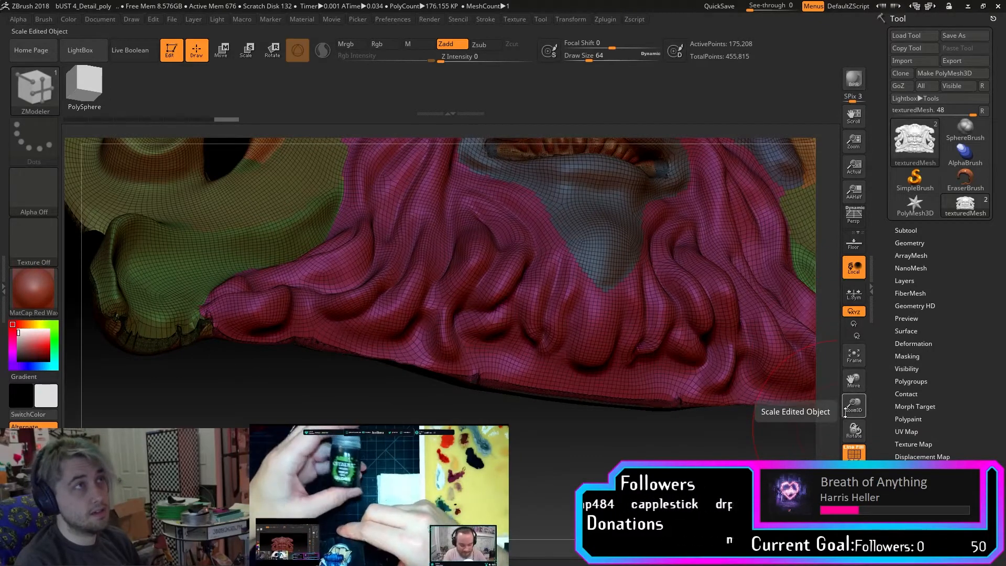
left_click_drag(852, 407, 512, 509)
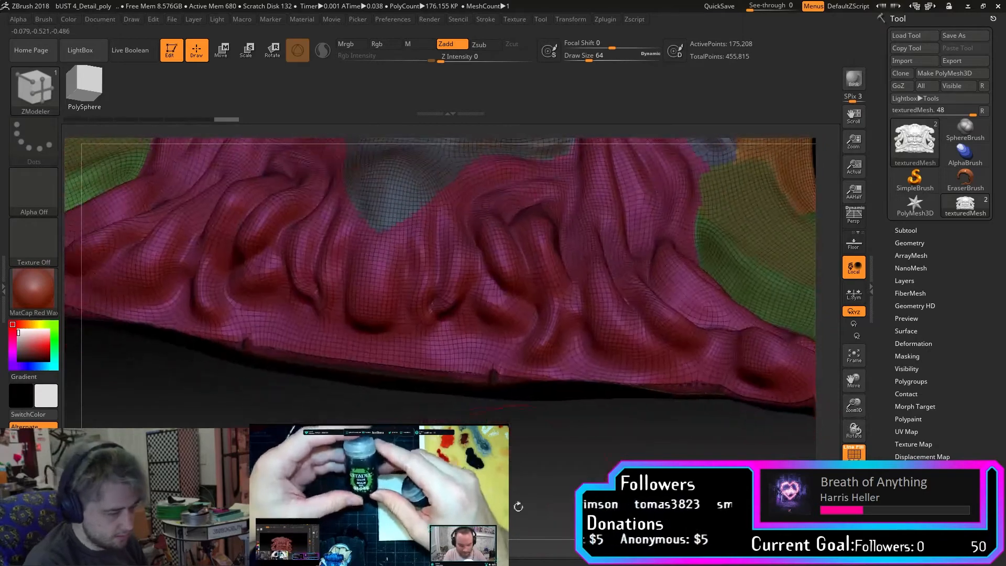
left_click_drag(624, 459, 664, 422)
left_click_drag(856, 411, 858, 467)
left_click_drag(853, 381, 820, 246)
left_click_drag(542, 484, 588, 404)
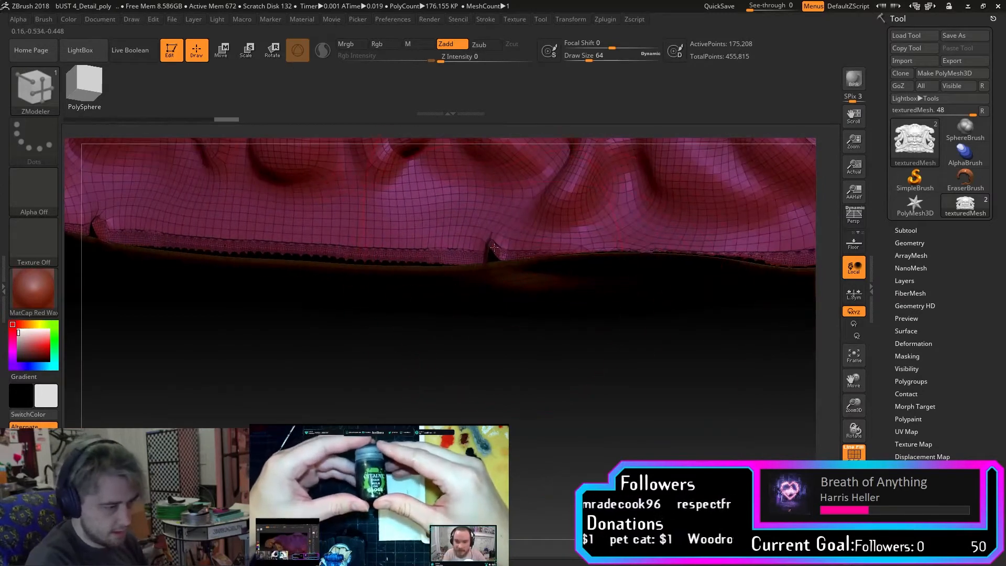
Set the ZModeler polygon action to Delete at the notch in the beard's lower edge.
left_click(493, 247)
left_click_drag(861, 384, 859, 515)
mouse_move(490, 326)
left_mouse_down()
mouse_move(510, 355)
mouse_move(489, 364)
left_mouse_up()
left_click_drag(665, 335, 687, 367, "alt")
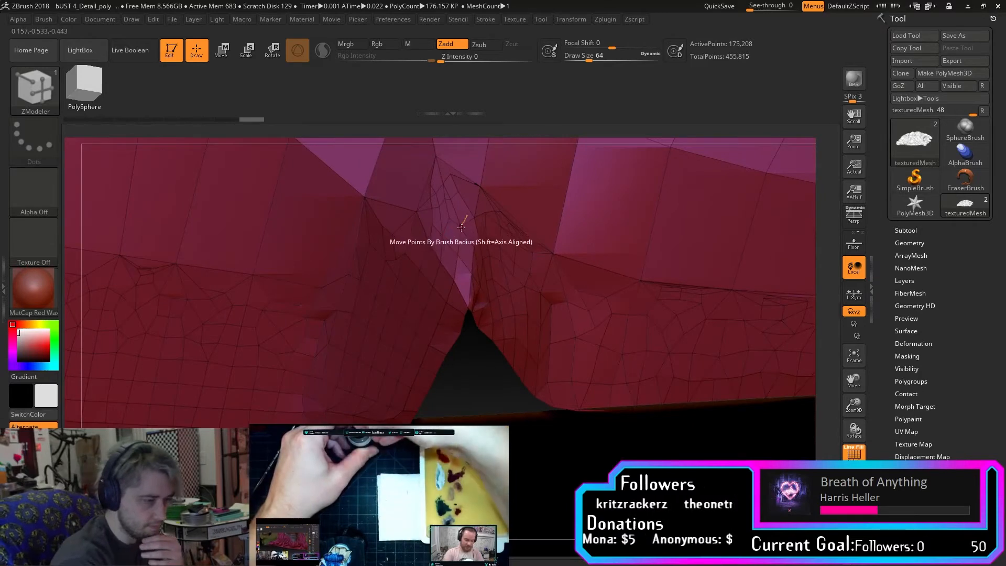
key("space")
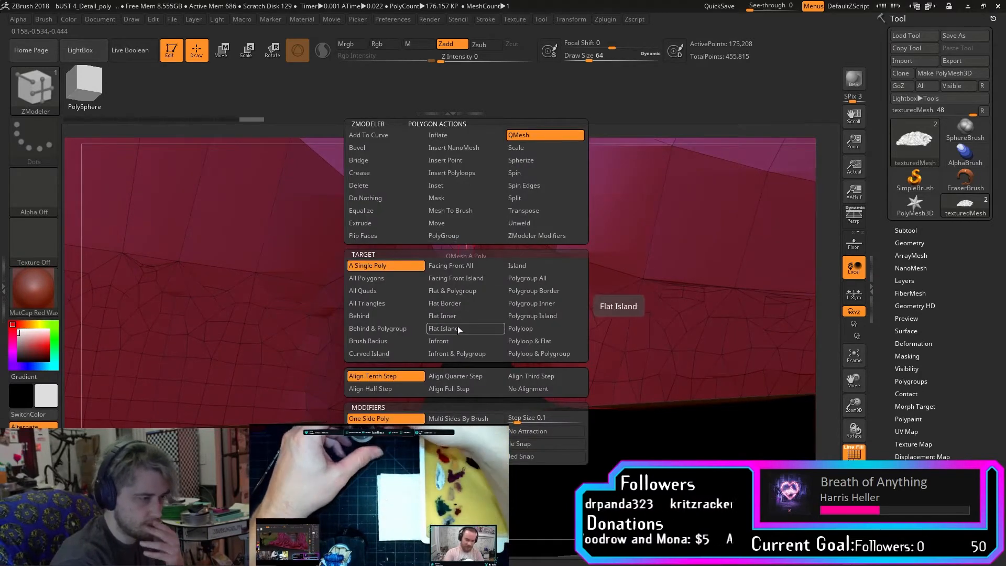
key("space")
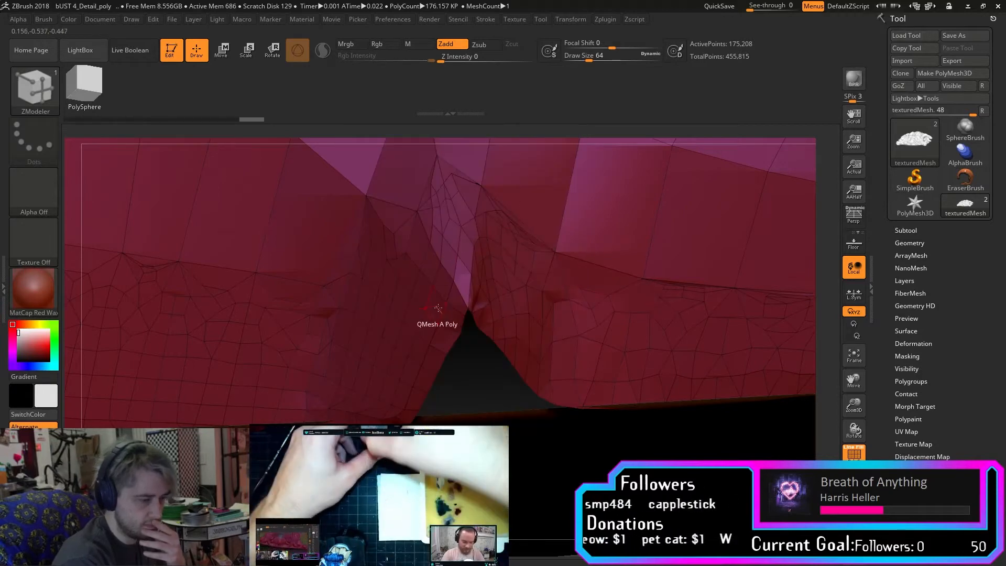
key("space")
left_click(367, 185)
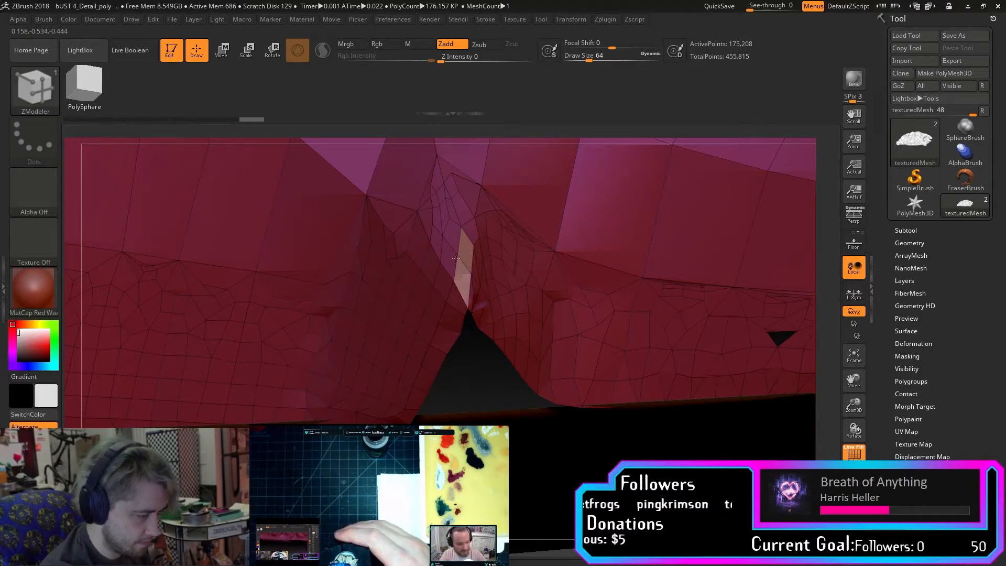
Mark and delete the crumpled polygons around the tip of the notch in the beard's lower edge.
left_click(453, 225)
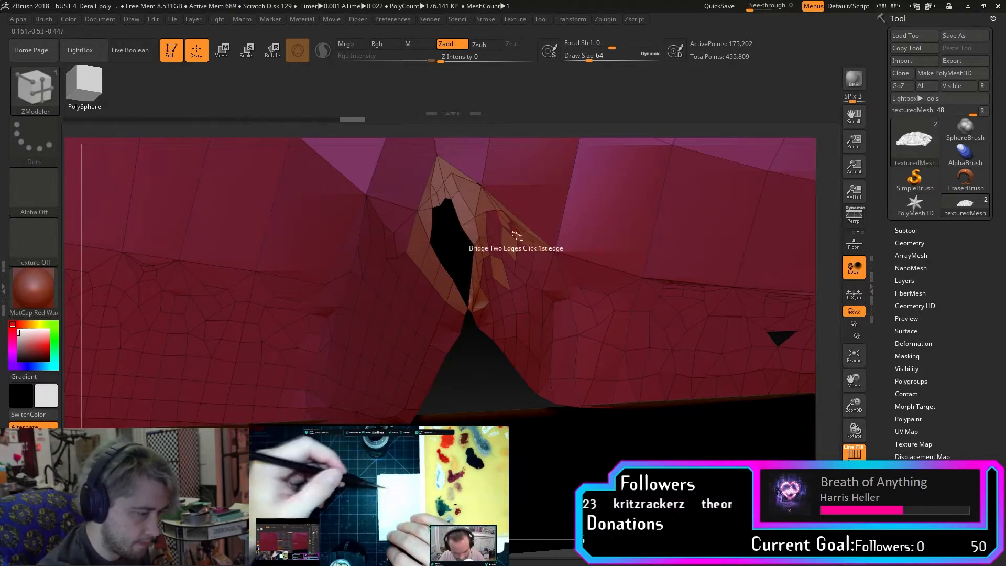
right_click_drag(516, 235, 480, 282)
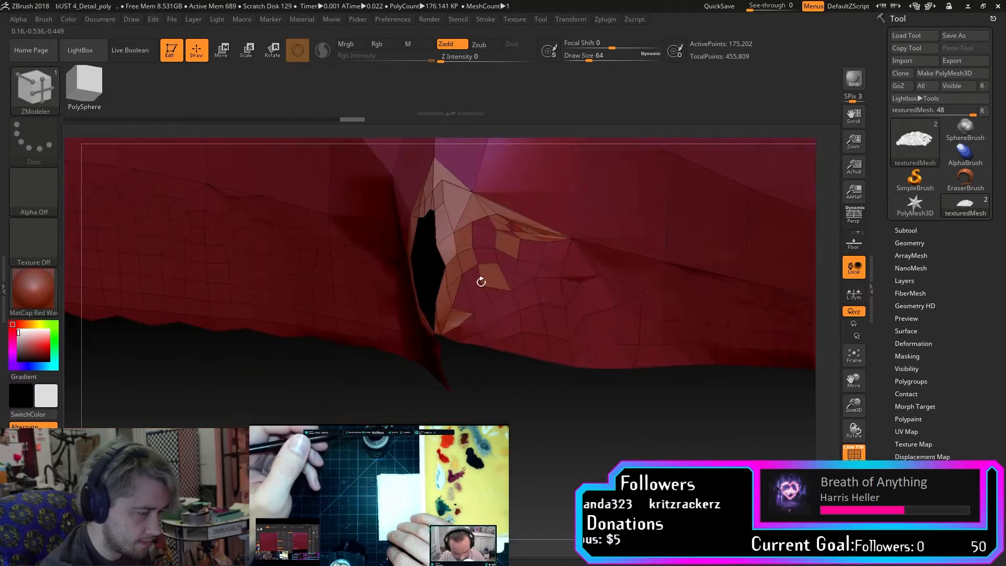
left_click(528, 236)
right_click_drag(528, 236, 522, 223)
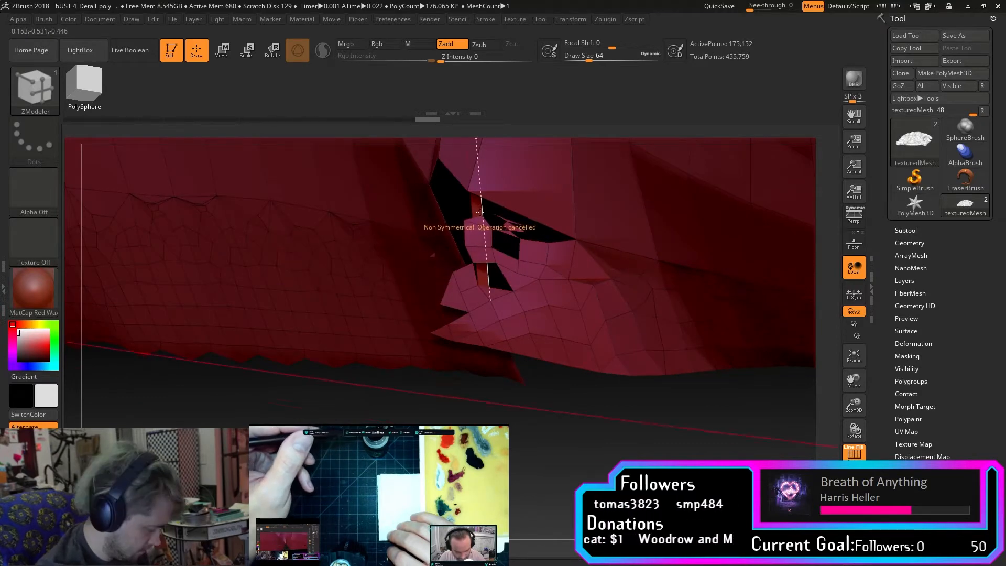
Try to bridge the open edges across the gap at the top of the notch.
right_click_drag(481, 214, 555, 220)
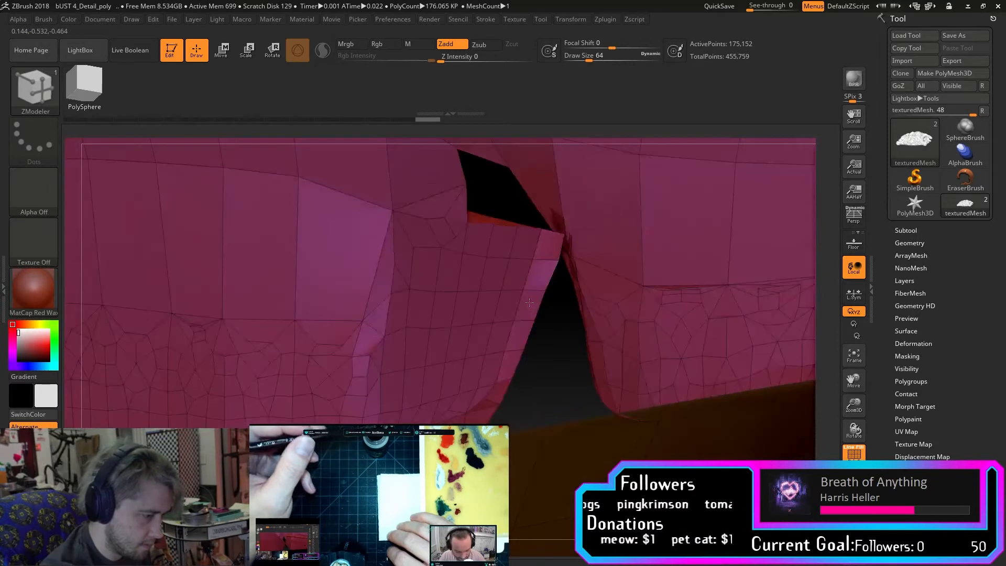
left_click(507, 219)
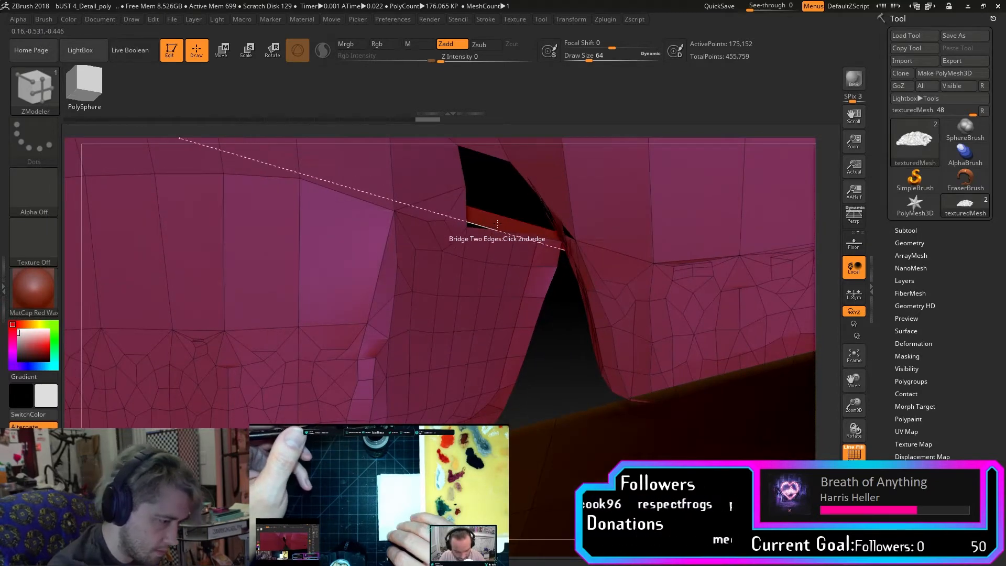
right_click_drag(514, 211, 482, 257)
left_click(516, 172)
Set the ZModeler edge action to Delete with the Edge target and delete the stray edges along the gap.
key("space")
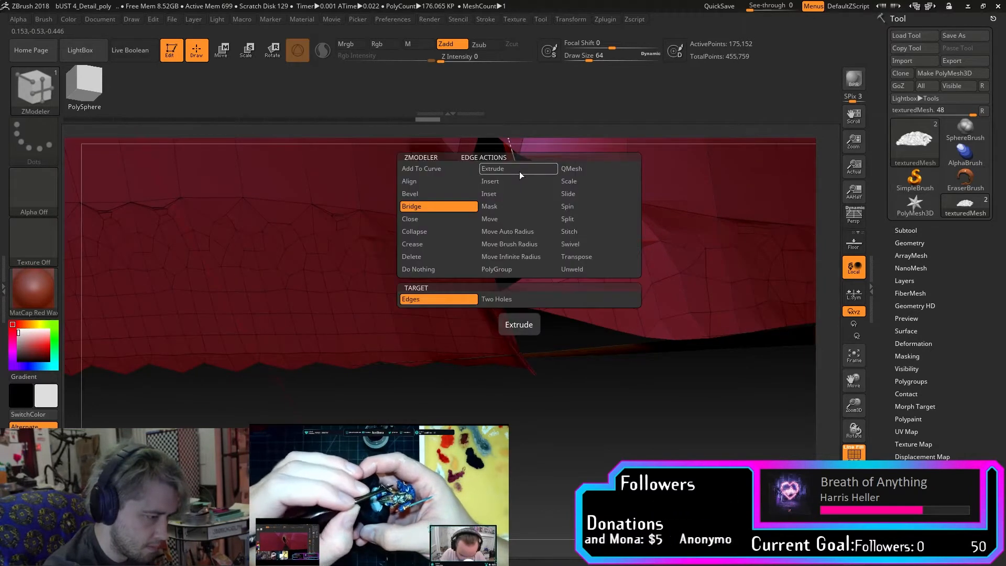
left_click(454, 253)
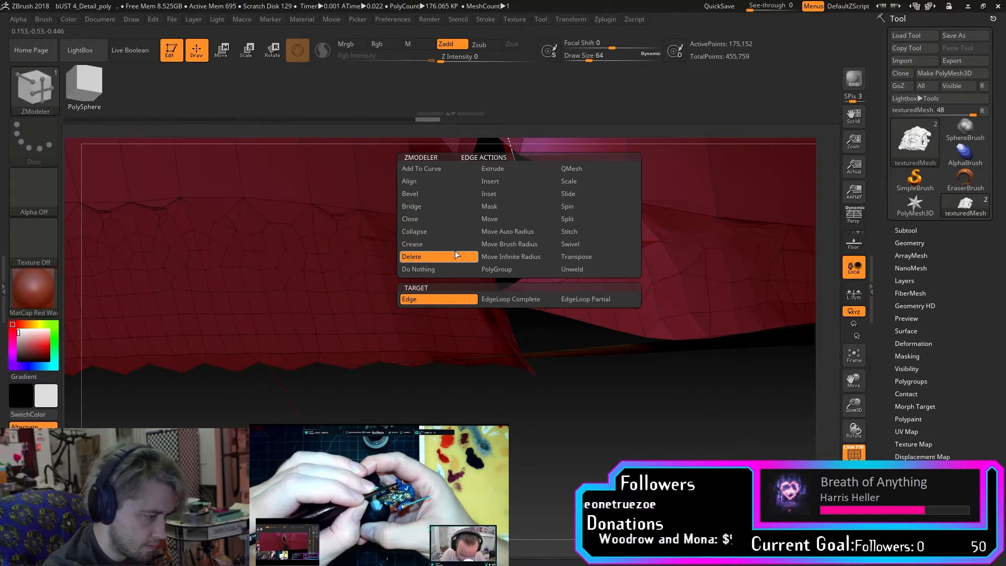
left_click_drag(514, 179, 530, 169)
left_click_drag(509, 362, 526, 352)
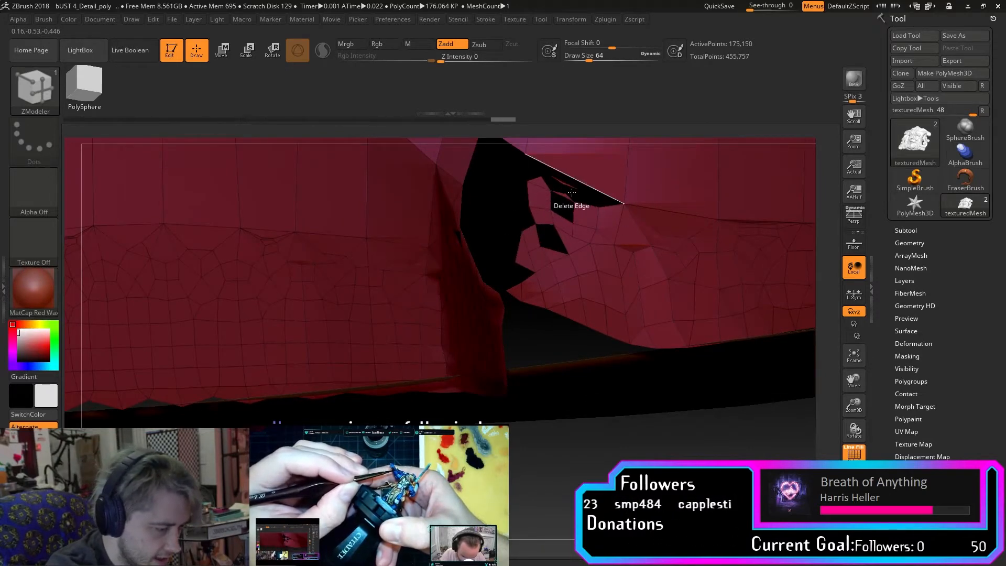
left_click(571, 189)
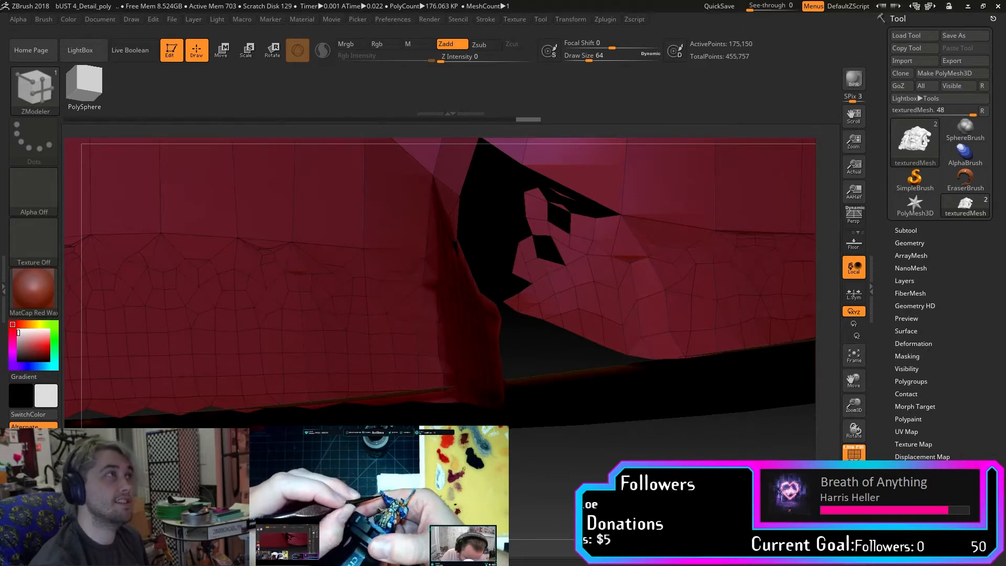
Mark and delete the ragged polygons on the right side of the notch in the beard's lower edge.
right_click_drag(507, 204, 580, 201)
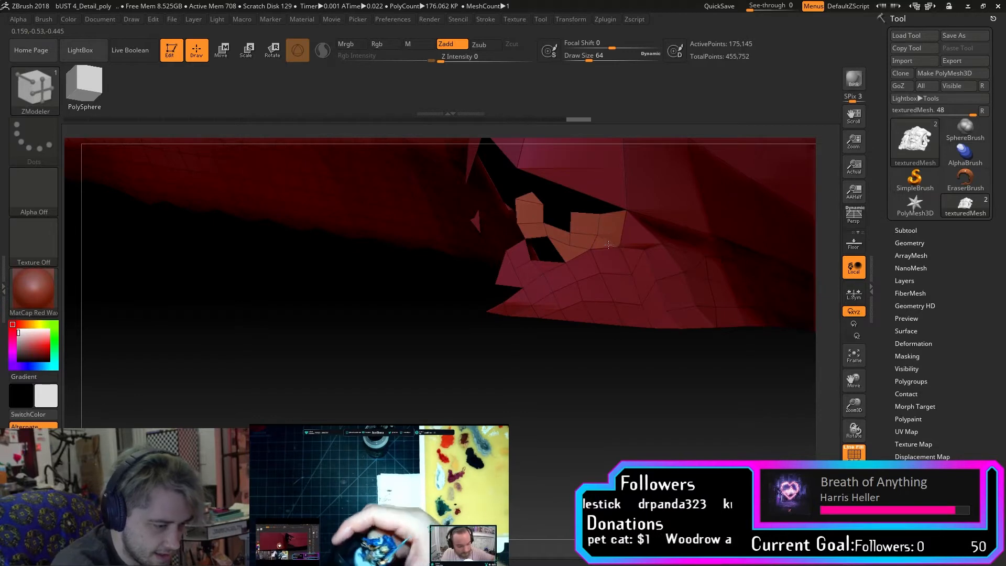
left_click_drag(641, 415, 651, 382)
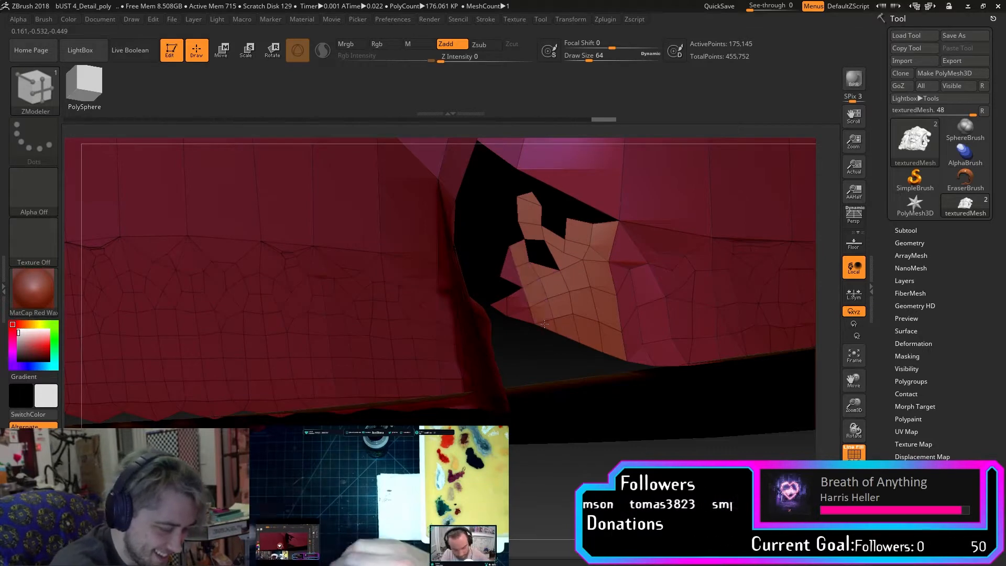
left_click(514, 270)
left_click_drag(554, 296, 539, 257)
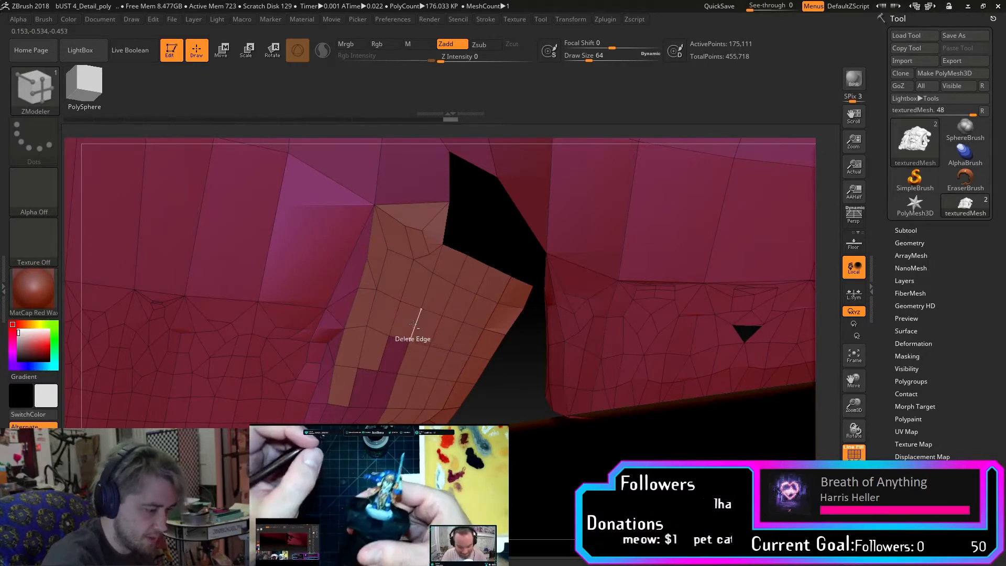
Mark and delete the curled flap of polygons on the left side of the notch down to the rim.
left_click_drag(509, 390, 498, 335)
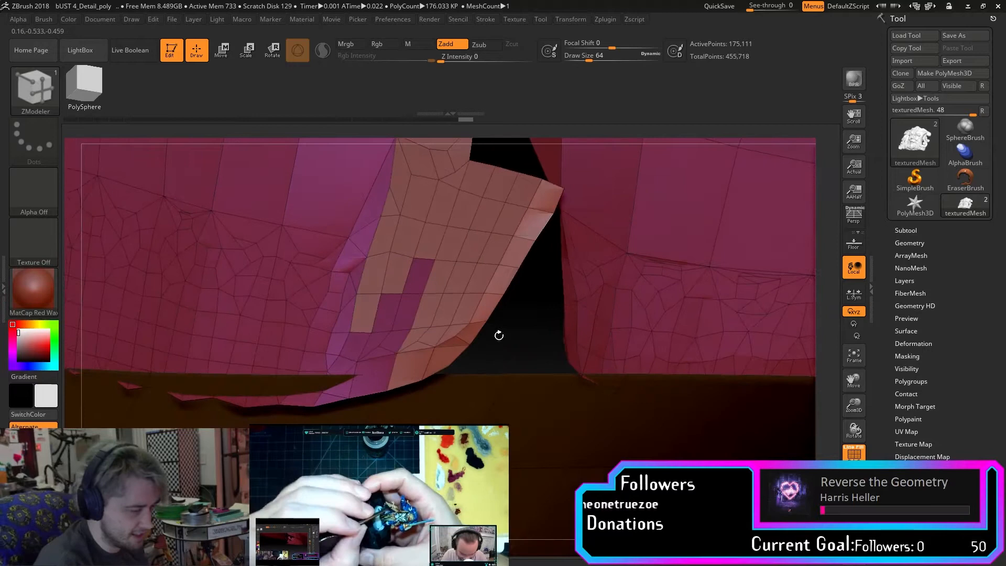
left_click(374, 386)
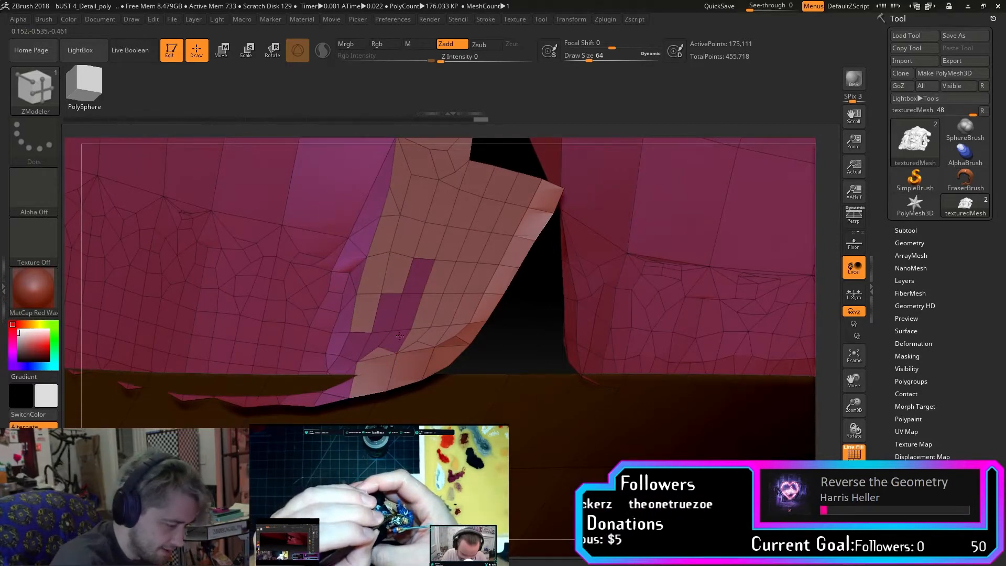
left_click(358, 276)
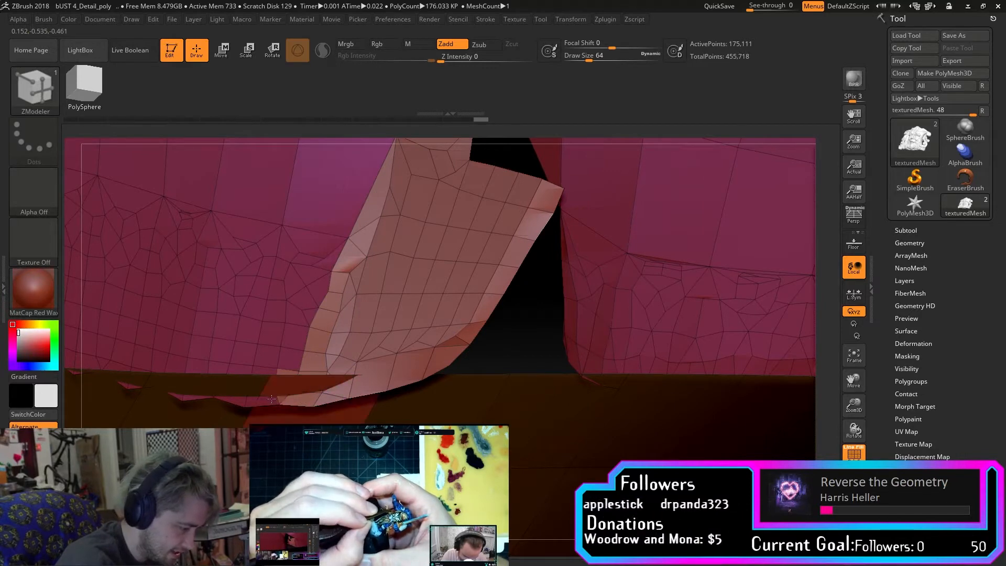
left_click(286, 367)
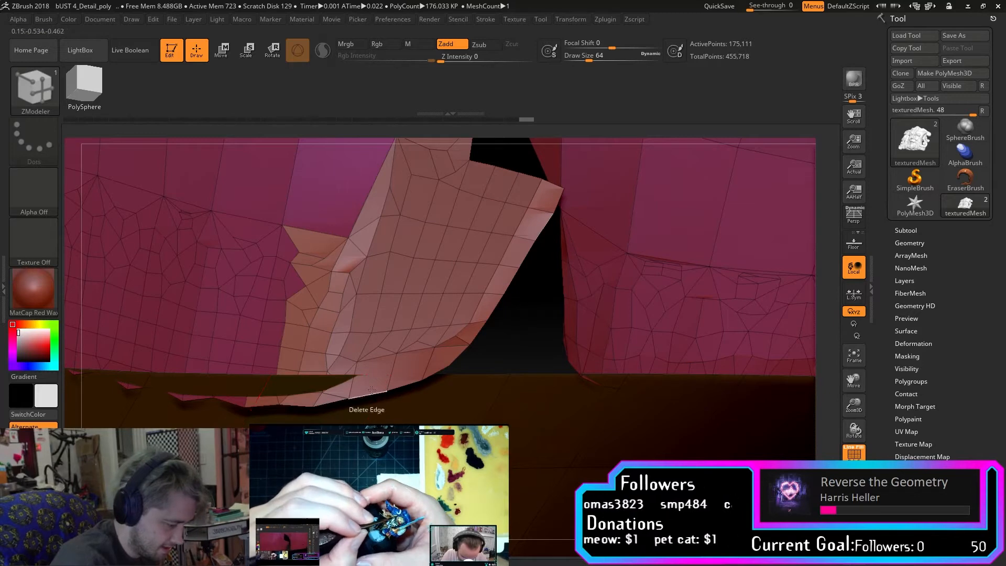
left_click(502, 281)
left_click_drag(518, 270, 483, 281)
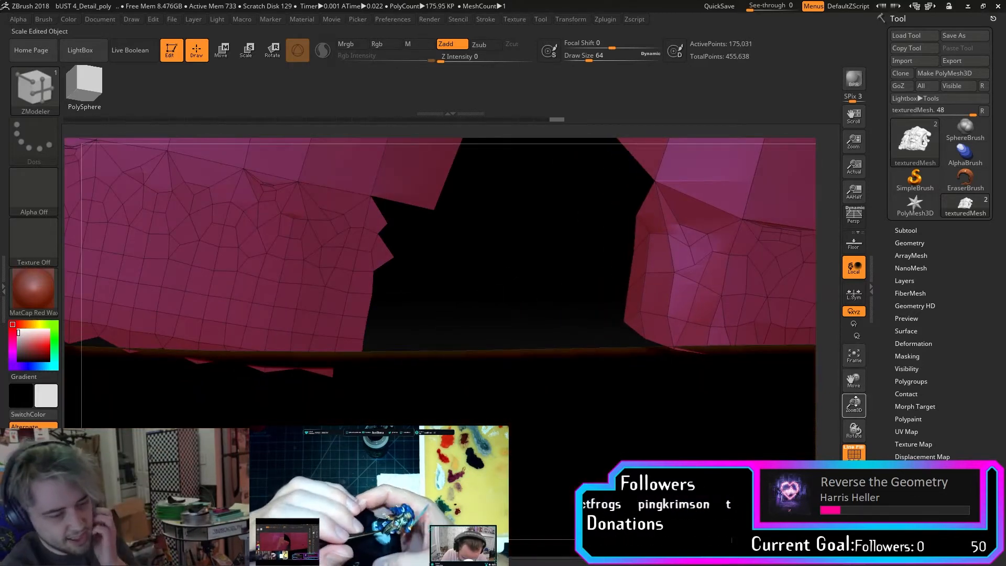
Examine the notch in the beard's lower edge, the ornament's back and the open seam along its side for damage.
left_click_drag(854, 403, 853, 376)
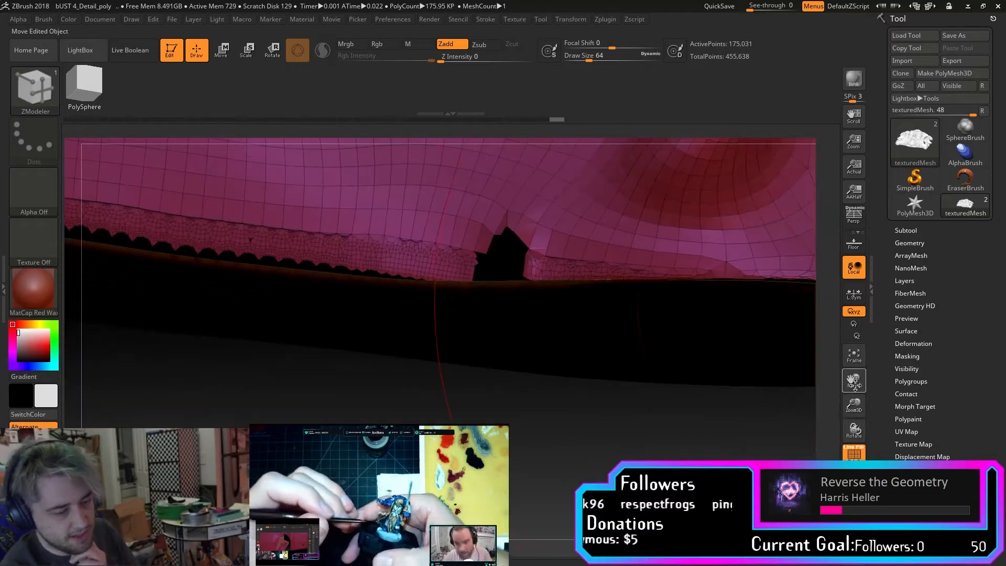
left_click_drag(857, 413, 836, 318)
left_click_drag(625, 354, 589, 398)
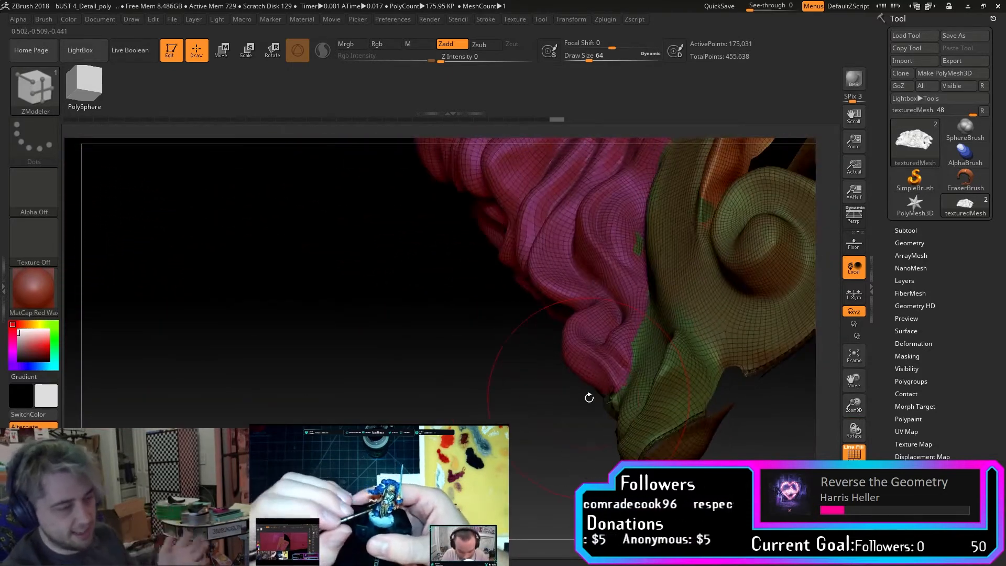
left_click(854, 357)
mouse_move(759, 348)
left_mouse_down()
mouse_move(635, 390)
mouse_move(712, 299)
mouse_move(697, 291)
mouse_move(612, 338)
mouse_move(648, 370)
mouse_move(611, 337)
mouse_move(659, 354)
mouse_move(623, 359)
left_mouse_up()
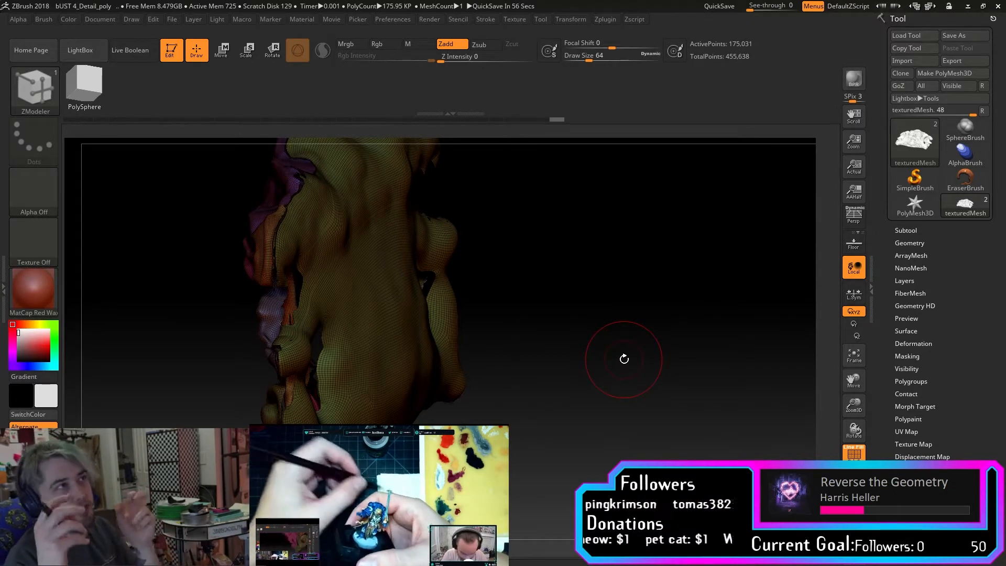
mouse_move(623, 359)
left_mouse_down()
mouse_move(539, 411)
mouse_move(618, 448)
left_mouse_up()
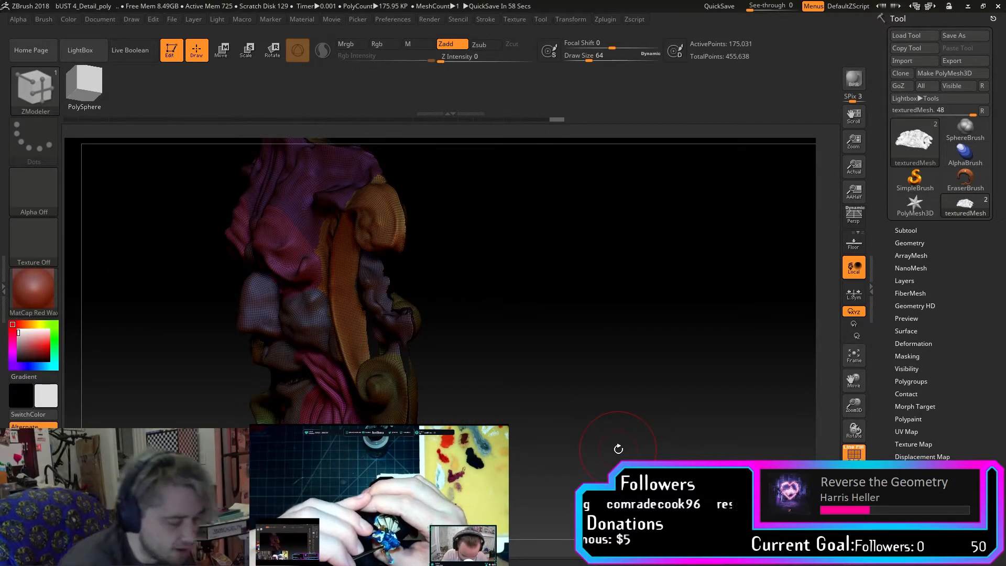
mouse_move(855, 410)
left_mouse_down()
mouse_move(738, 411)
mouse_move(715, 387)
left_mouse_up()
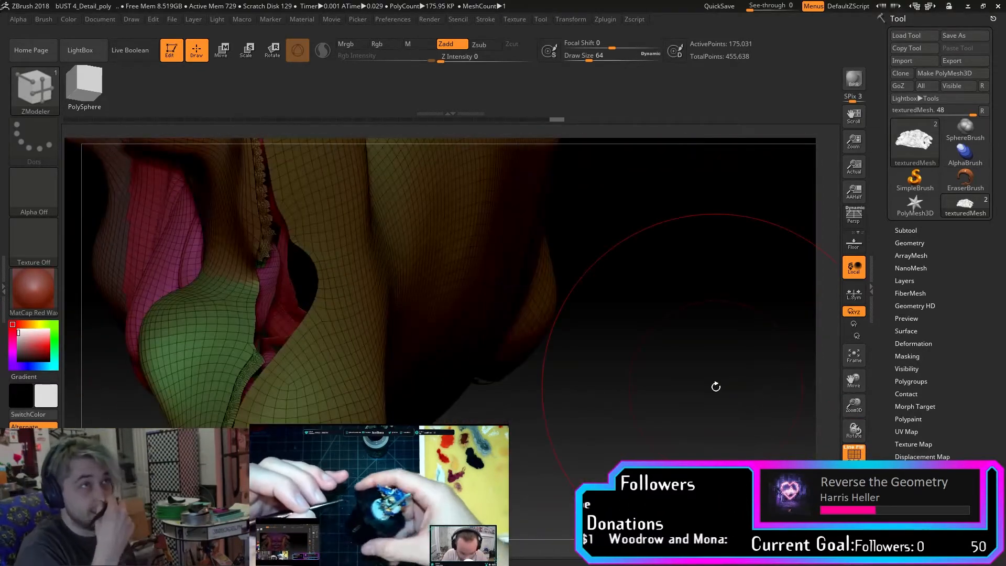
left_click_drag(715, 386, 520, 415)
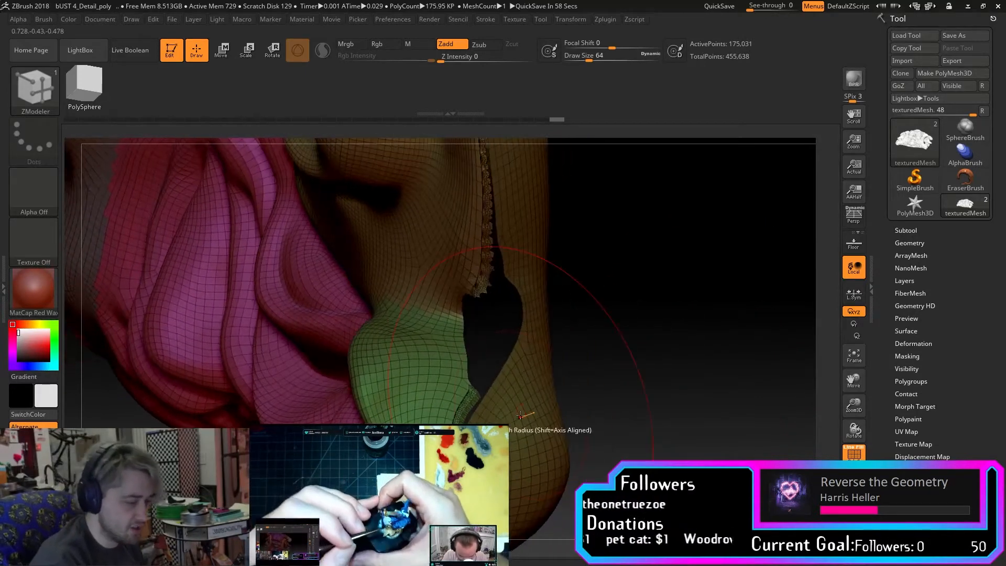
Isolate the green polygroup beside the opening in the side seam for inspection and bring back the whole mesh.
key("ctrl")
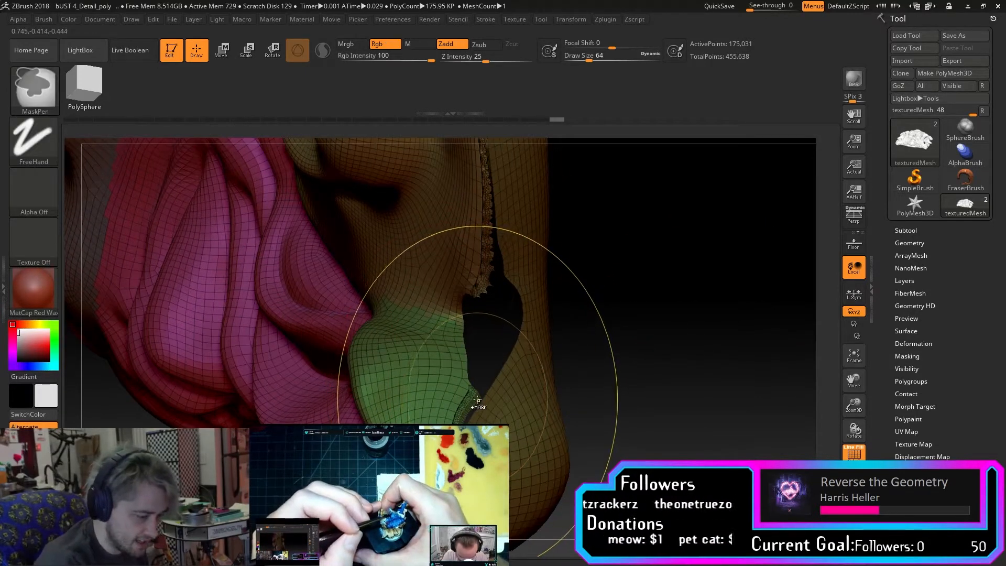
left_click(475, 402, "ctrl+shift")
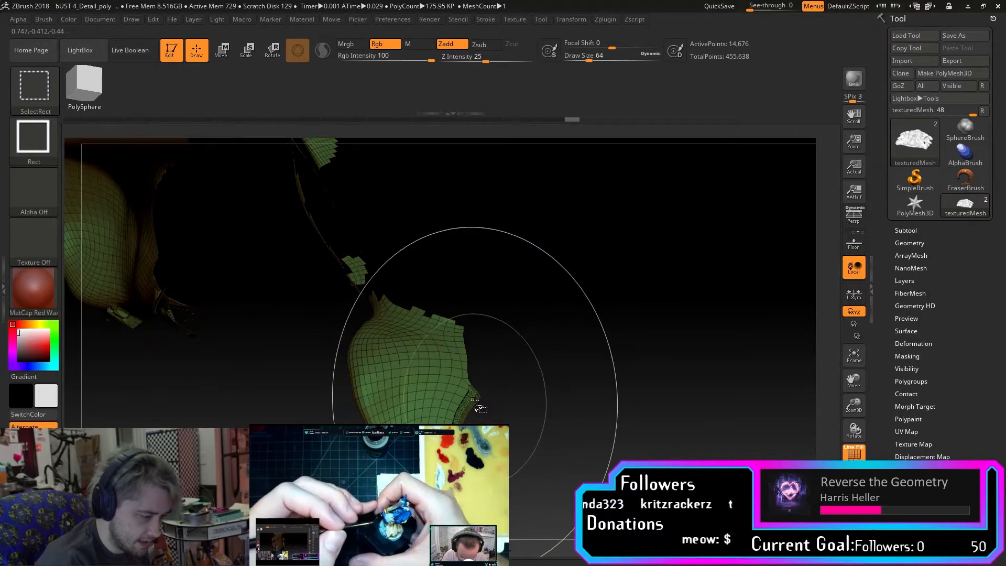
left_click(477, 406, "ctrl+shift")
left_click_drag(495, 406, 539, 411)
left_click(576, 382, "ctrl+shift")
left_click_drag(576, 382, 474, 269)
left_click(471, 266, "ctrl+shift")
left_click(568, 307, "ctrl+shift")
Hide the olive-brown backing polygroup from the ornament's underside, keeping the front relief visible.
mouse_move(600, 319)
left_mouse_down()
mouse_move(591, 321)
mouse_move(638, 334)
mouse_move(628, 315)
mouse_move(642, 332)
left_mouse_up()
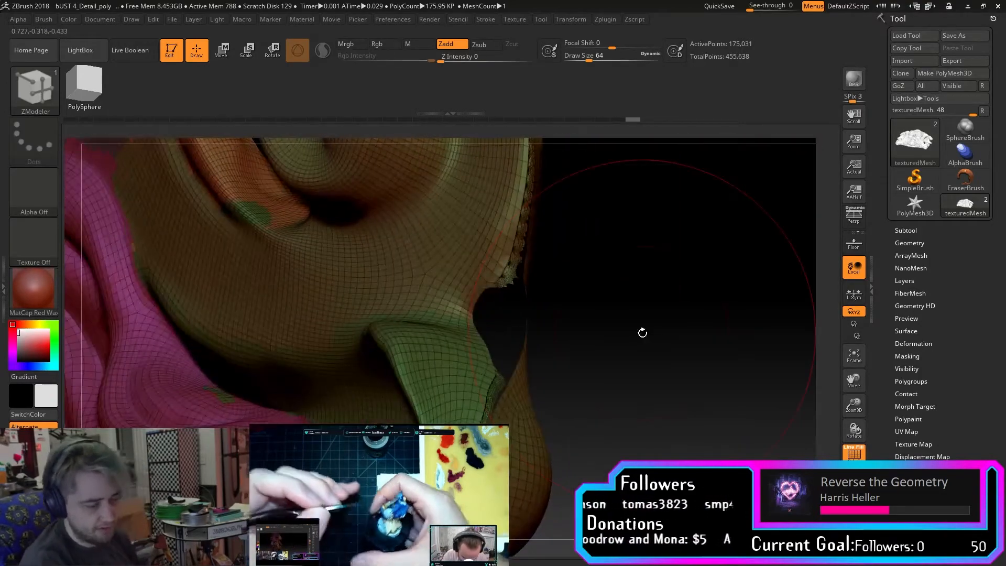
left_click_drag(856, 405, 933, 393)
left_click_drag(742, 426, 735, 326)
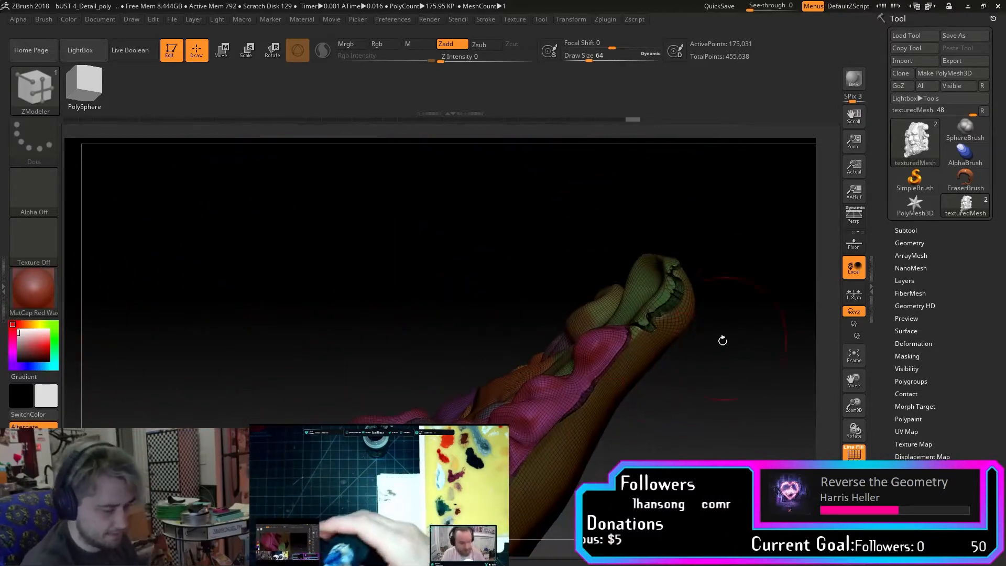
left_click(636, 414, "ctrl+shift")
left_click_drag(733, 398, 697, 443)
left_click(662, 437, "ctrl+shift")
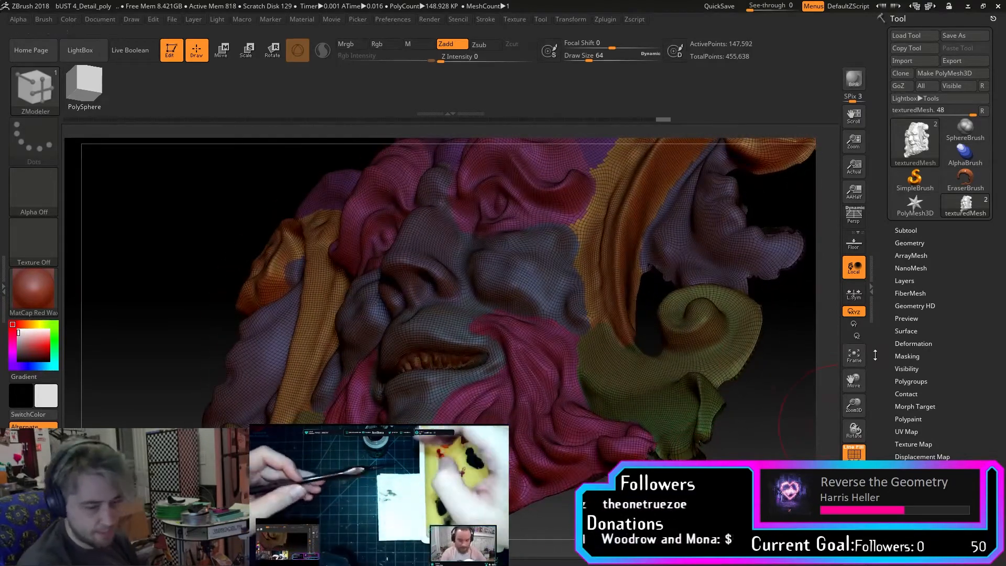
Examine the dense rim strips and notches where the pink beard meets the green polygroup along the lower edge.
left_click_drag(857, 383, 715, 373)
left_click_drag(861, 406, 857, 487)
left_click_drag(681, 429, 764, 432)
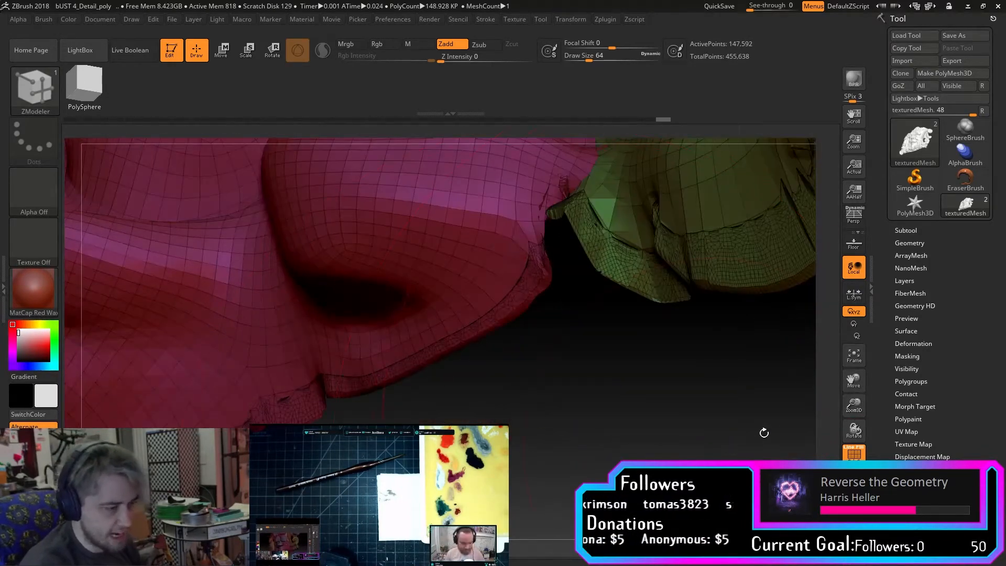
left_click_drag(855, 405, 857, 455)
left_click_drag(854, 379, 814, 444)
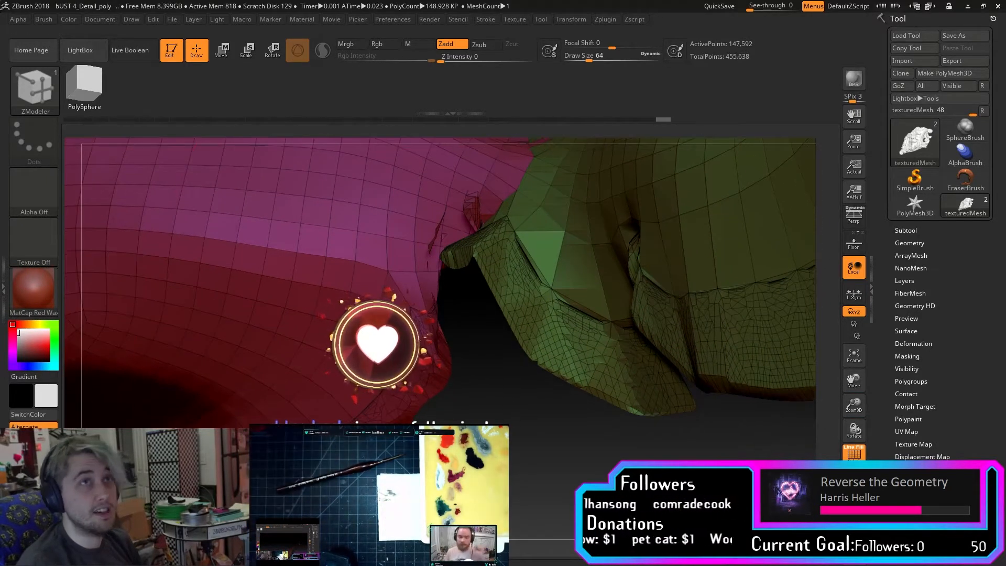
mouse_move(623, 471)
left_mouse_down()
mouse_move(555, 454)
mouse_move(612, 459)
left_mouse_up()
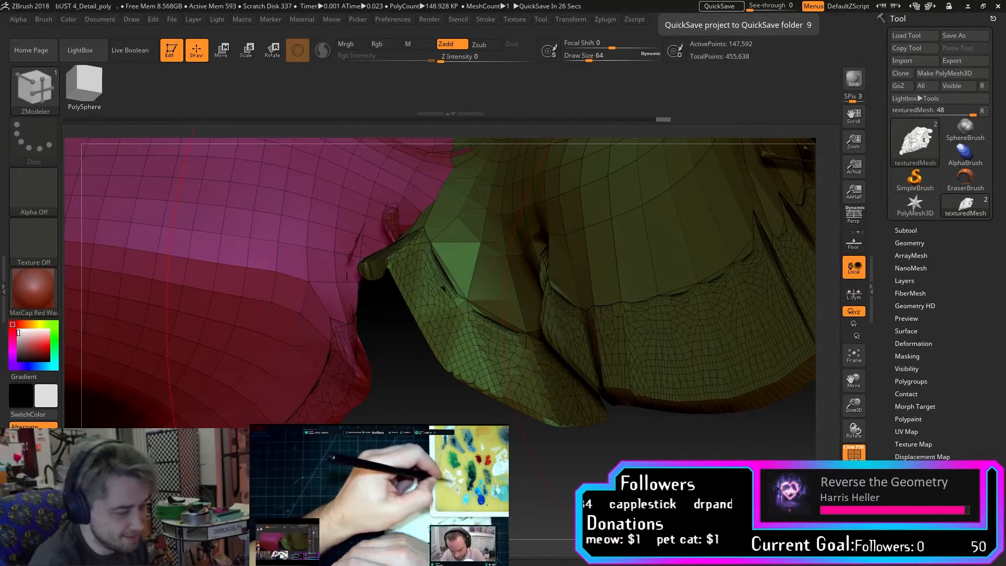
mouse_move(629, 445)
left_mouse_down()
mouse_move(707, 482)
mouse_move(655, 425)
mouse_move(609, 446)
left_mouse_up()
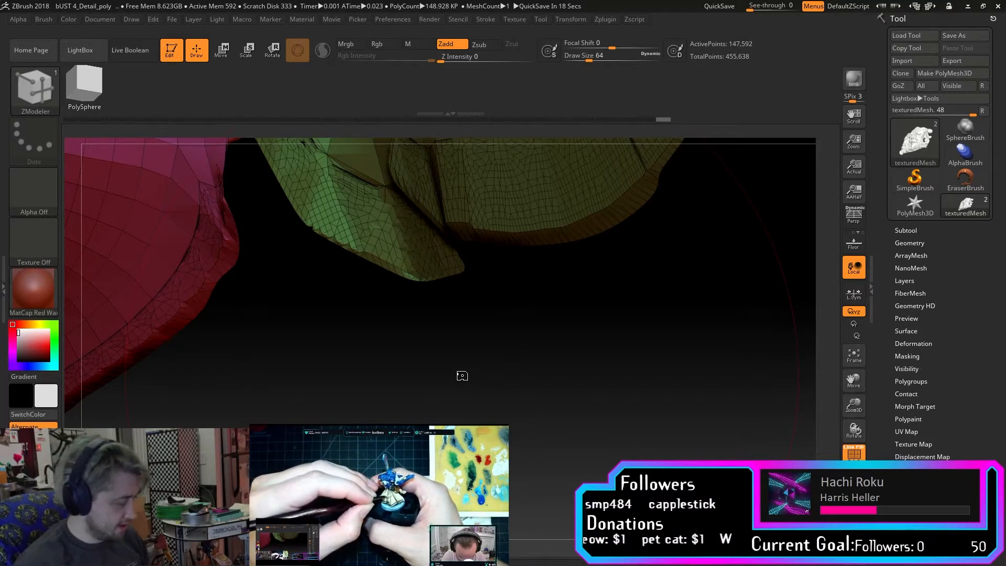
left_click_drag(462, 375, 683, 406)
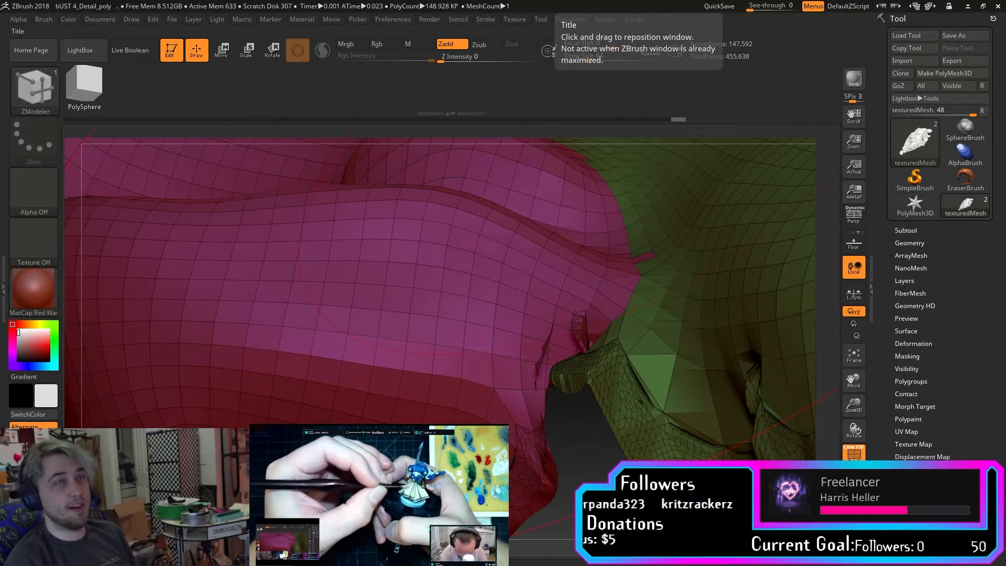
left_click_drag(471, 314, 610, 469)
left_click_drag(855, 382, 693, 297)
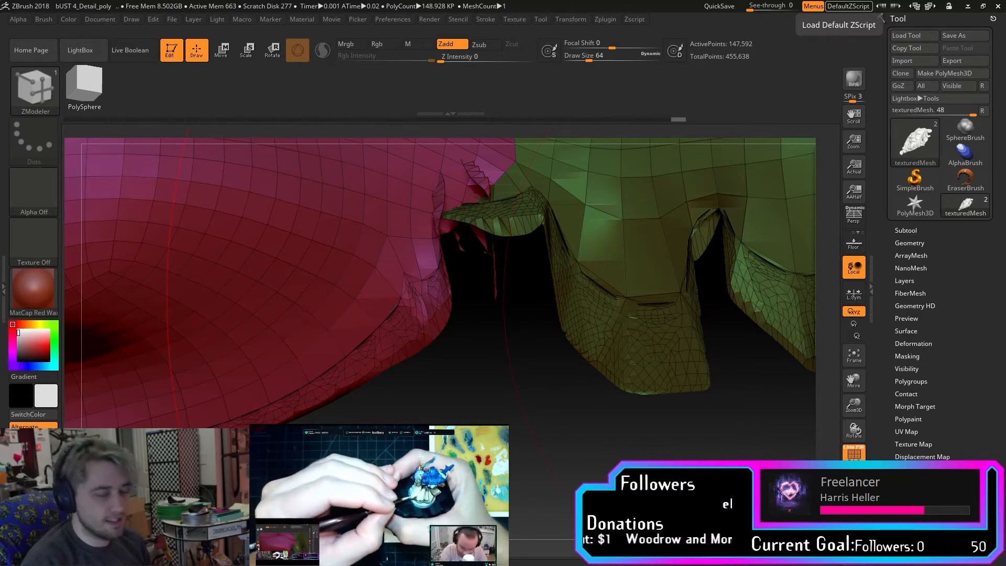
Try to mask the green rim flap by topology in the Transpose Scale mode, clear the mask and return to Draw mode.
key("e")
key("s")
left_click_drag(656, 370, 637, 371)
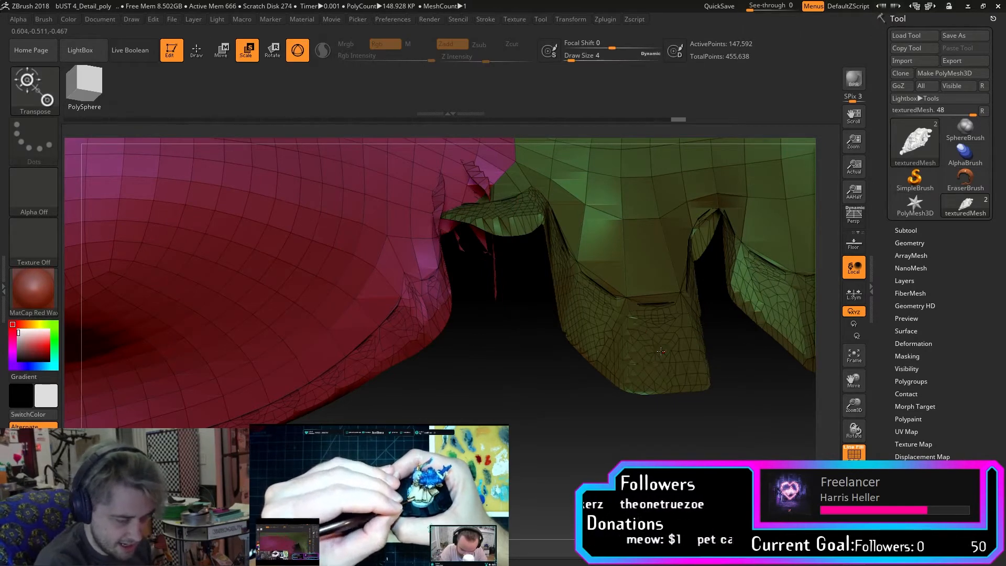
left_click_drag(664, 350, 666, 353, "ctrl")
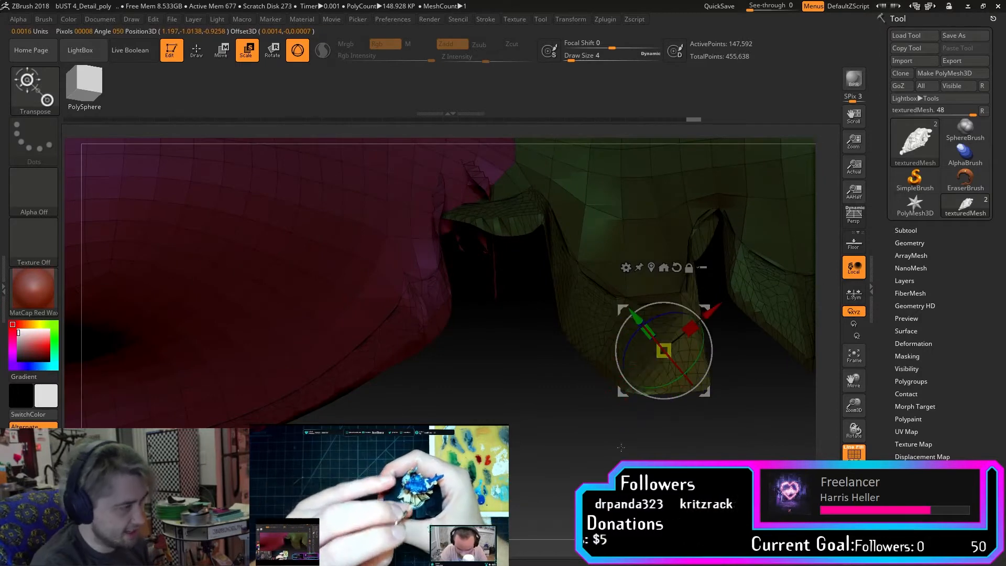
left_click_drag(621, 447, 617, 453, "ctrl")
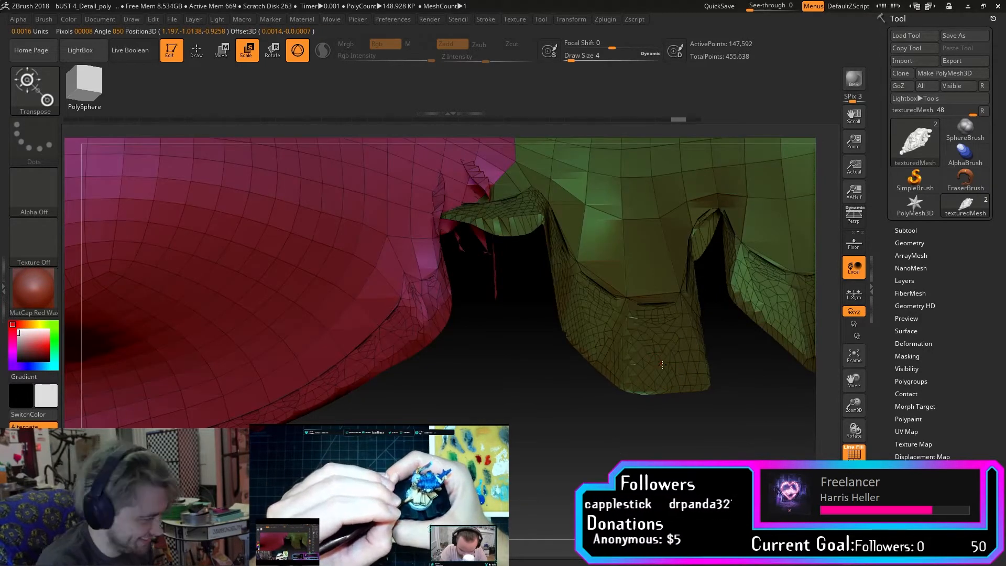
key("q")
Mask the dense polygons of the green rim flap beside the notch and hide the pink beard polygroup.
mouse_move(686, 330)
left_mouse_down("ctrl")
mouse_move(625, 333)
mouse_move(673, 314)
mouse_move(564, 282)
mouse_move(590, 325)
mouse_move(581, 414)
mouse_move(633, 430)
mouse_move(573, 260)
left_mouse_up("ctrl")
left_click(416, 165, "ctrl+shift")
left_click_drag(415, 165, 406, 189)
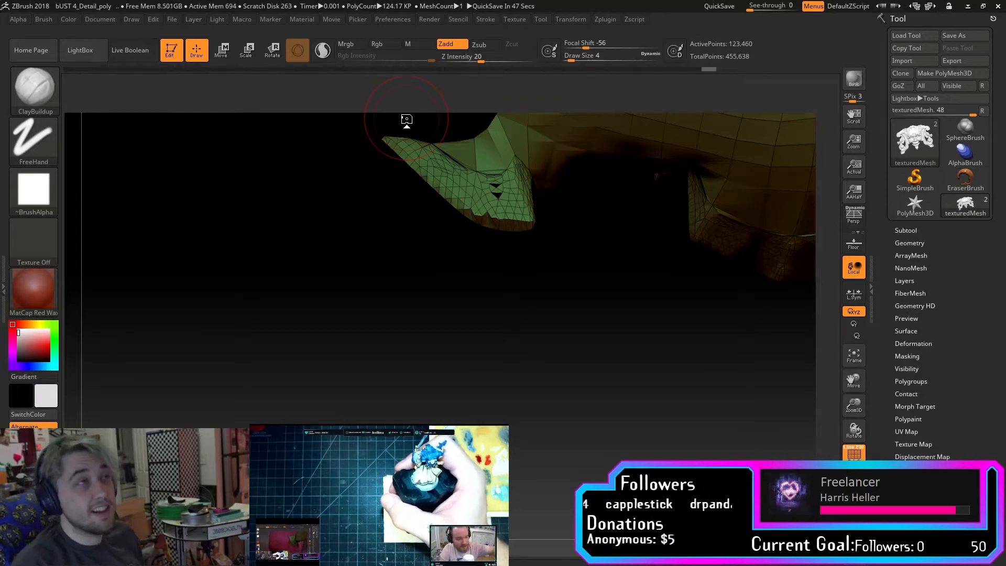
left_click_drag(407, 119, 456, 300)
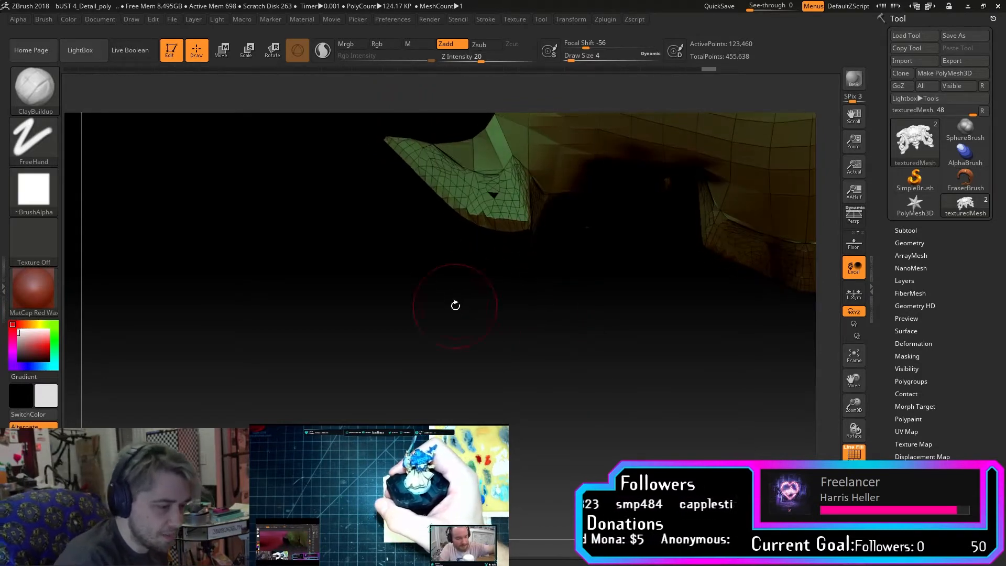
Extend the mask over the pointed flap of dense polygons at the exposed end of the green polygroup.
left_click_drag(854, 381, 673, 429)
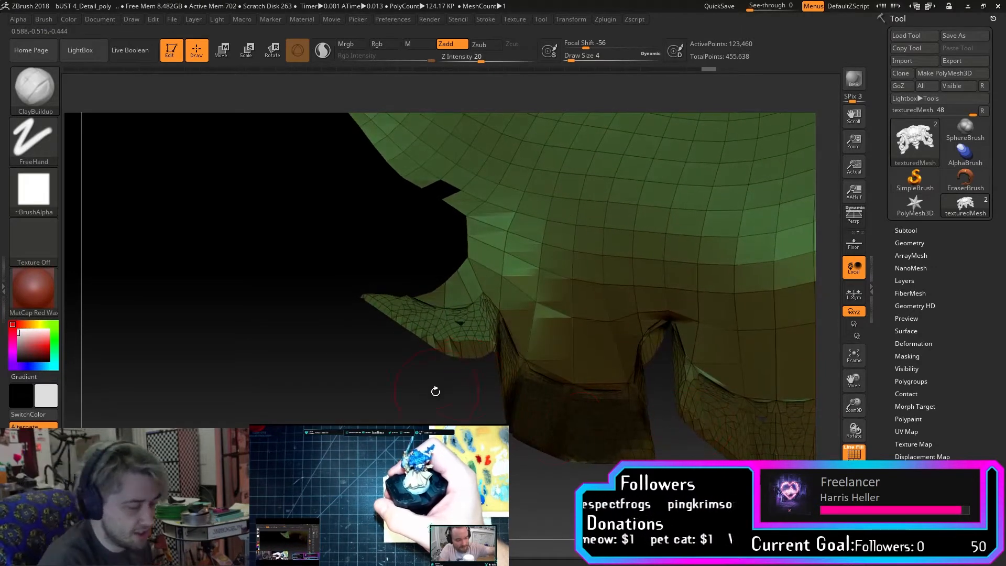
left_click_drag(381, 370, 400, 394)
mouse_move(457, 369)
left_mouse_down("ctrl")
mouse_move(464, 348)
mouse_move(390, 328)
mouse_move(445, 346)
mouse_move(504, 388)
left_mouse_up("ctrl")
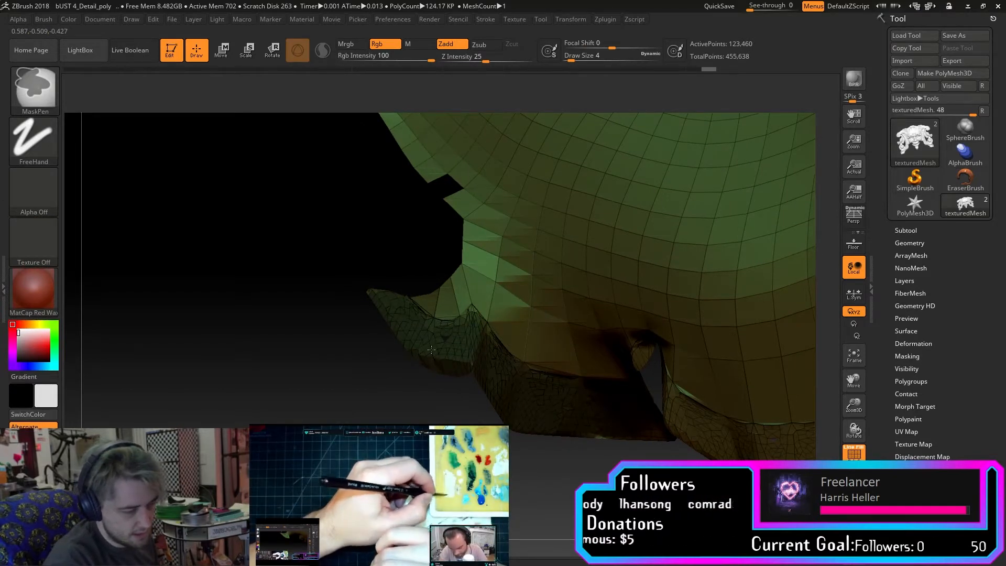
mouse_move(442, 404)
left_mouse_down()
mouse_move(681, 458)
mouse_move(789, 443)
left_mouse_up()
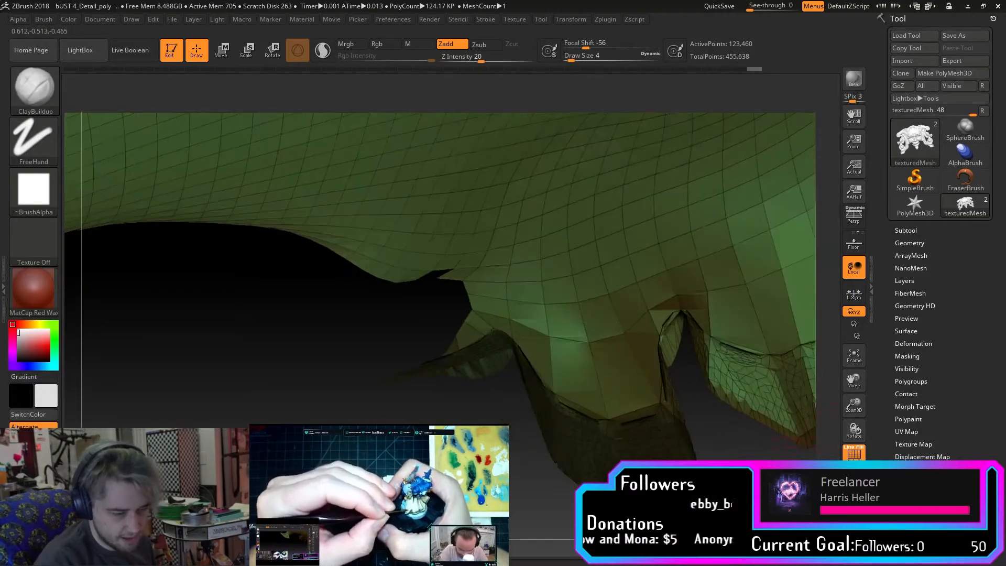
Mask the dense wall polygons on the left side of the next notch in the green polygroup's lower edge.
left_click_drag(856, 378, 653, 417, "alt")
left_click_drag(861, 411, 869, 425)
left_click_drag(856, 386, 902, 451)
mouse_move(792, 485)
left_mouse_down()
mouse_move(786, 461)
mouse_move(827, 441)
mouse_move(851, 409)
left_mouse_up()
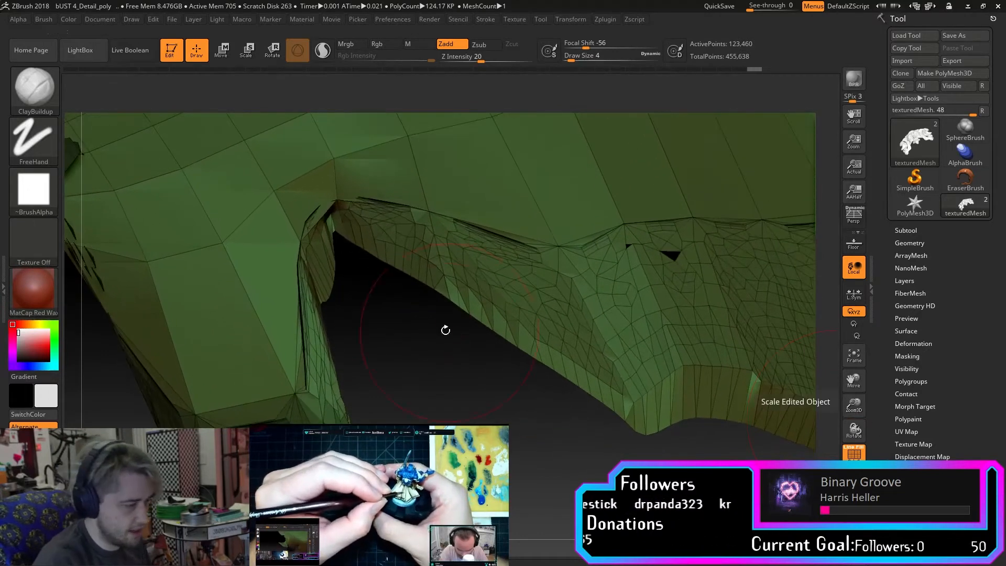
key("s")
mouse_move(395, 245)
left_mouse_down()
mouse_move(400, 238)
mouse_move(366, 212)
mouse_move(325, 226)
mouse_move(300, 387)
mouse_move(327, 383)
left_mouse_up()
left_click_drag(310, 267, 301, 396, "ctrl")
Mask the dense polygon band to the right of that notch with MaskPen, reducing the draw size to 2.
left_click_drag(377, 351, 332, 312)
mouse_move(375, 282)
left_mouse_down("ctrl")
mouse_move(414, 223)
mouse_move(439, 228)
mouse_move(420, 289)
mouse_move(443, 301)
left_mouse_up("ctrl")
mouse_move(489, 275)
left_mouse_down("ctrl")
mouse_move(456, 246)
mouse_move(551, 234)
mouse_move(456, 277)
mouse_move(587, 283)
mouse_move(434, 327)
left_mouse_up("ctrl")
mouse_move(455, 249)
left_mouse_down("ctrl")
mouse_move(692, 235)
mouse_move(806, 246)
mouse_move(586, 320)
mouse_move(667, 329)
mouse_move(663, 358)
mouse_move(508, 335)
mouse_move(641, 311)
mouse_move(614, 261)
left_mouse_up("ctrl")
key("s")
key("s")
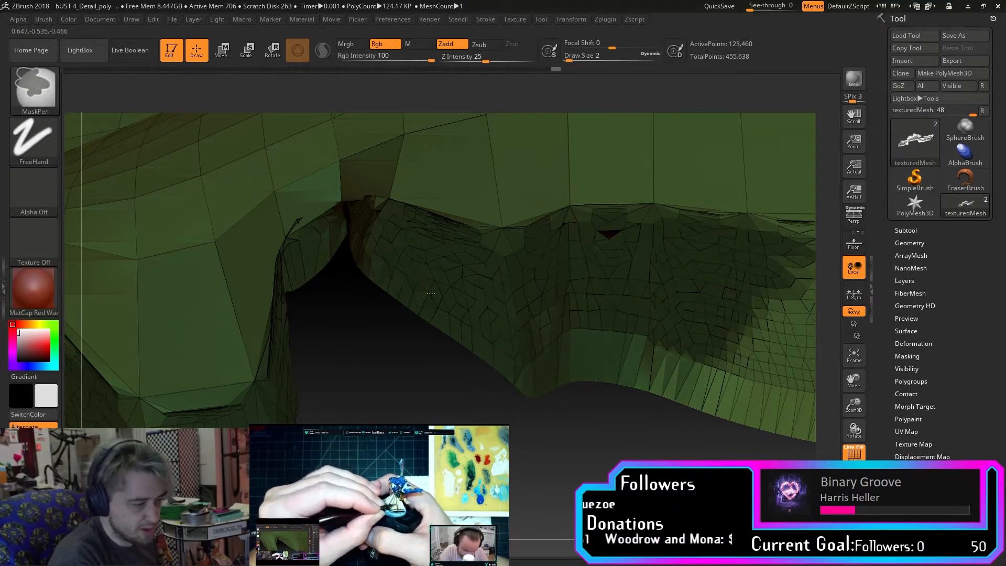
Extend the mask along the rest of the dense band and its stretched rim faces on the wide green lobe.
left_click_drag(626, 222, 652, 359, "ctrl")
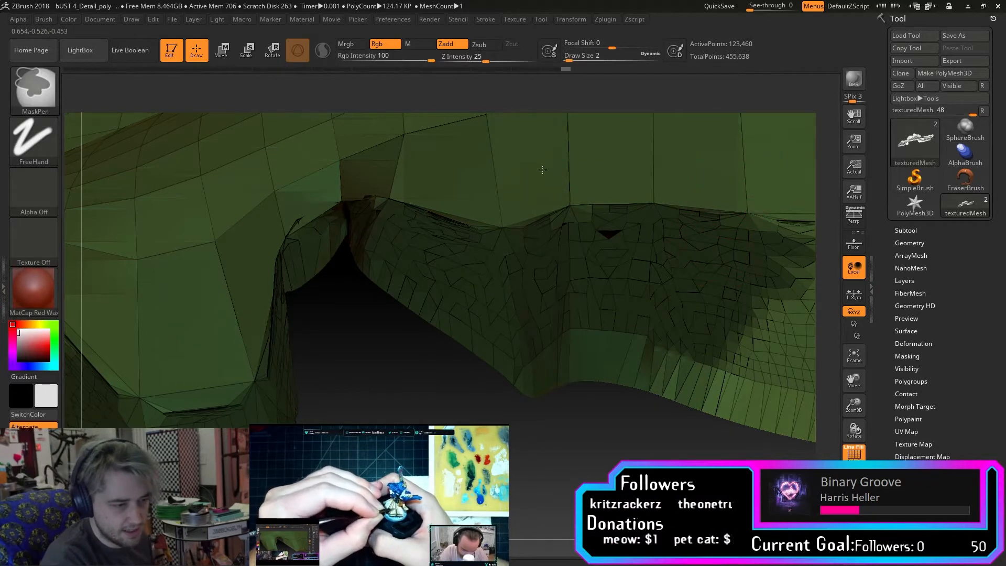
left_click_drag(853, 378, 629, 346)
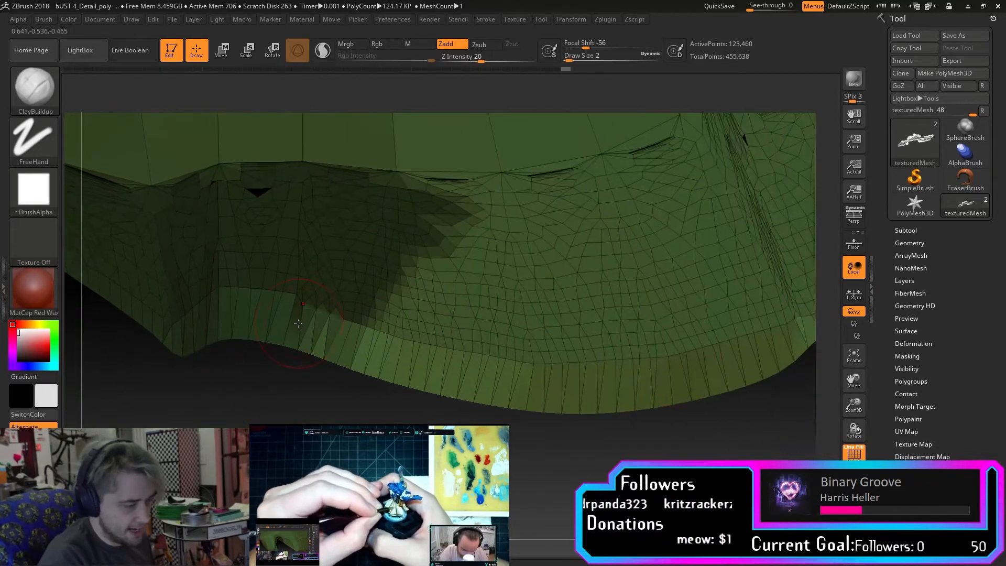
mouse_move(349, 350)
left_mouse_down("ctrl")
mouse_move(429, 366)
mouse_move(492, 362)
mouse_move(461, 283)
mouse_move(552, 211)
mouse_move(628, 225)
mouse_move(718, 157)
mouse_move(603, 162)
mouse_move(742, 206)
mouse_move(796, 320)
mouse_move(473, 387)
left_mouse_up("ctrl")
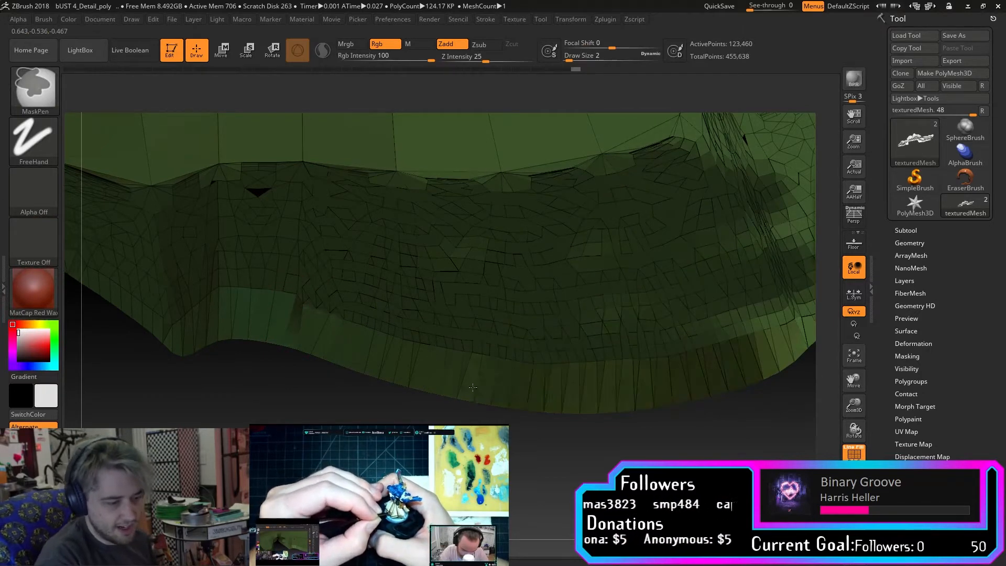
Continue the mask across the two spiked creases toward the edge of the green polygroup near the orange one.
mouse_move(853, 379)
left_mouse_down()
mouse_move(672, 434)
mouse_move(732, 408)
mouse_move(727, 417)
left_mouse_up()
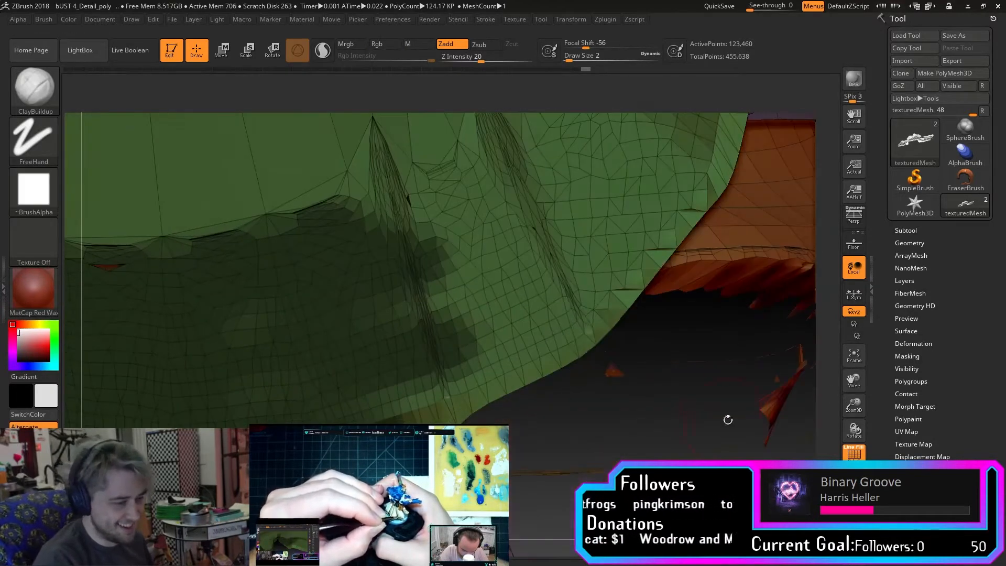
left_click_drag(601, 287, 573, 326, "ctrl+shift")
left_click(638, 364, "ctrl+shift")
mouse_move(622, 297)
left_mouse_down("ctrl")
mouse_move(452, 386)
mouse_move(507, 321)
mouse_move(406, 356)
mouse_move(545, 194)
mouse_move(395, 189)
mouse_move(587, 309)
left_mouse_up("ctrl")
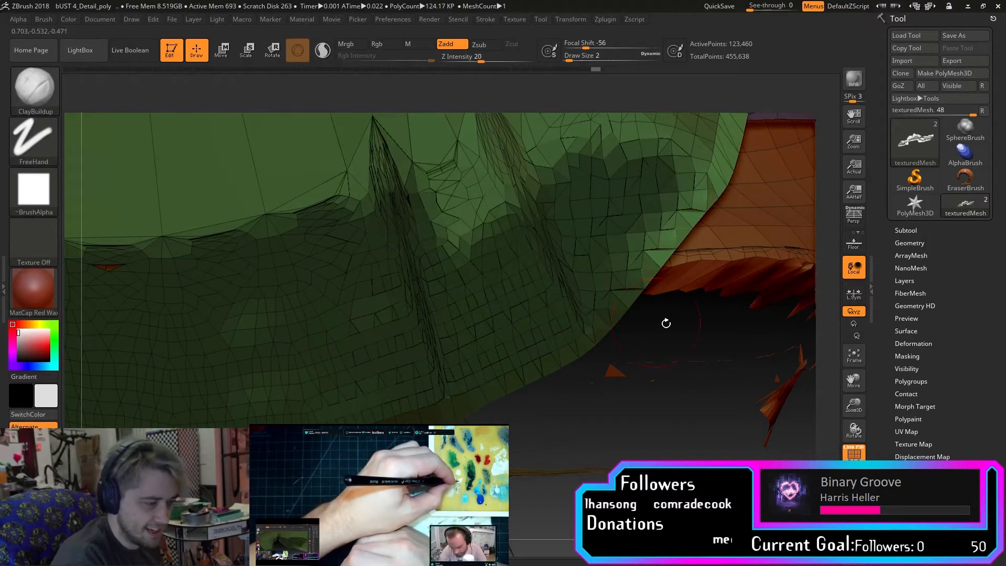
Extend the mask up over the second spiked crease and across the dense faces by the green lobe's side edge.
left_click_drag(858, 382, 838, 447)
mouse_move(566, 265)
left_mouse_down("ctrl")
mouse_move(529, 236)
mouse_move(445, 262)
mouse_move(410, 340)
mouse_move(412, 362)
left_mouse_up("ctrl")
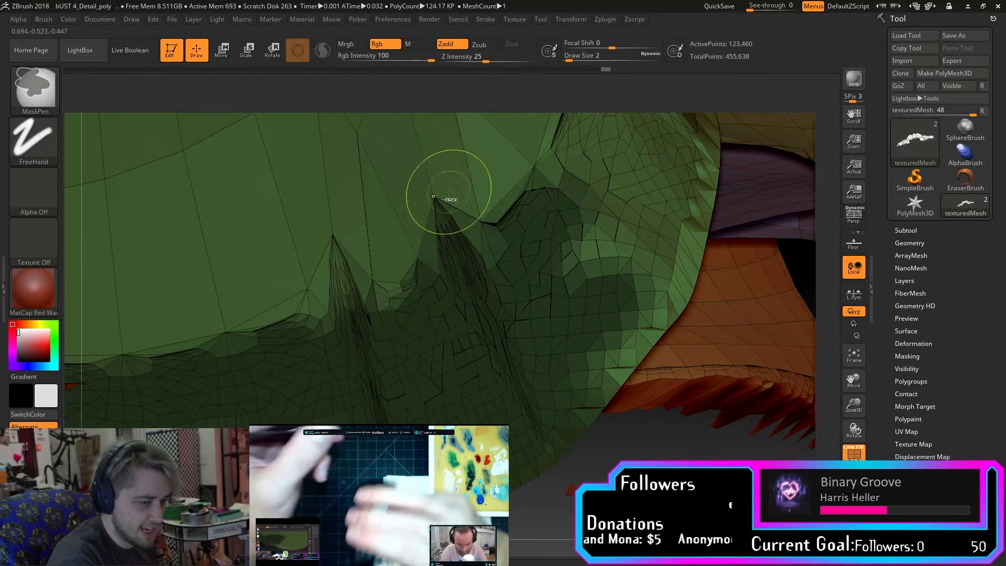
mouse_move(853, 403)
left_mouse_down()
mouse_move(852, 428)
mouse_move(863, 437)
left_mouse_up()
key("ctrl+shift")
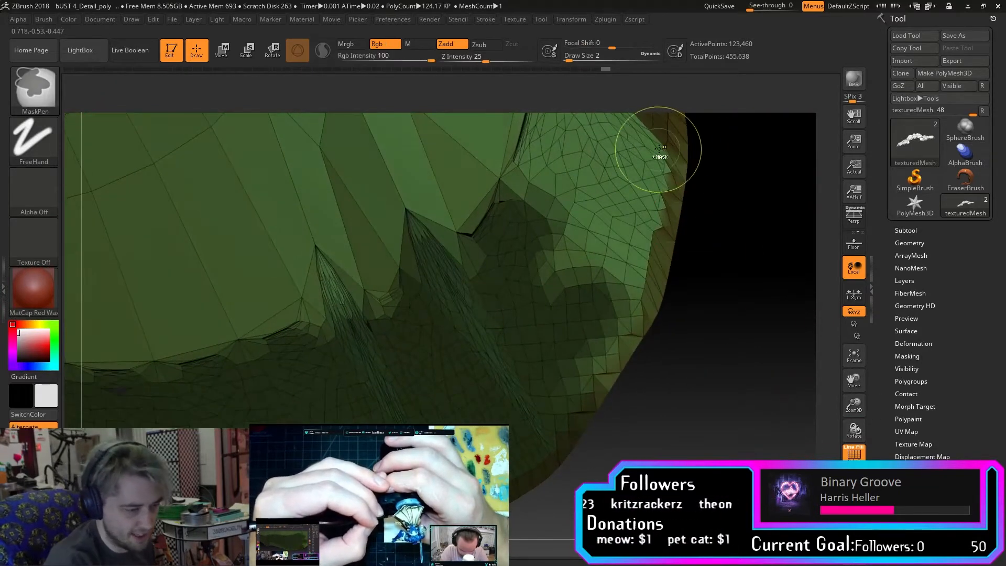
key("ctrl")
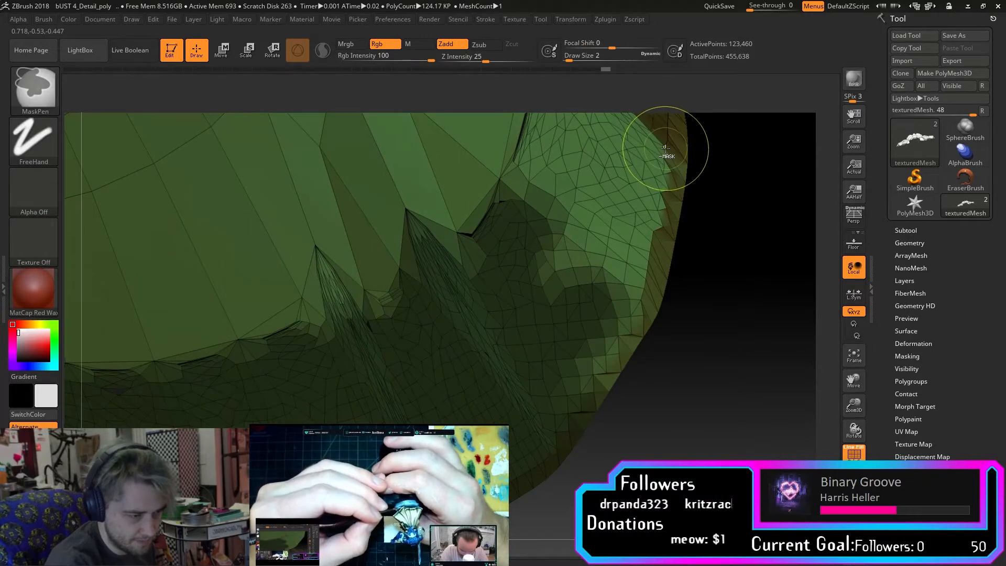
mouse_move(665, 142)
left_mouse_down("ctrl")
mouse_move(582, 398)
mouse_move(587, 220)
mouse_move(529, 136)
mouse_move(545, 178)
left_mouse_up("ctrl")
Mask the narrow wedge of dense polygons where the lobe's rim folds in beside the large smooth faces.
mouse_move(850, 383)
left_mouse_down()
mouse_move(847, 409)
mouse_move(799, 372)
mouse_move(796, 337)
left_mouse_up()
mouse_move(525, 371)
left_mouse_down("ctrl")
mouse_move(554, 385)
mouse_move(550, 285)
mouse_move(516, 257)
mouse_move(521, 244)
mouse_move(443, 293)
left_mouse_up("ctrl")
mouse_move(586, 283)
left_mouse_down()
mouse_move(600, 319)
mouse_move(634, 321)
mouse_move(627, 321)
left_mouse_up()
key("s")
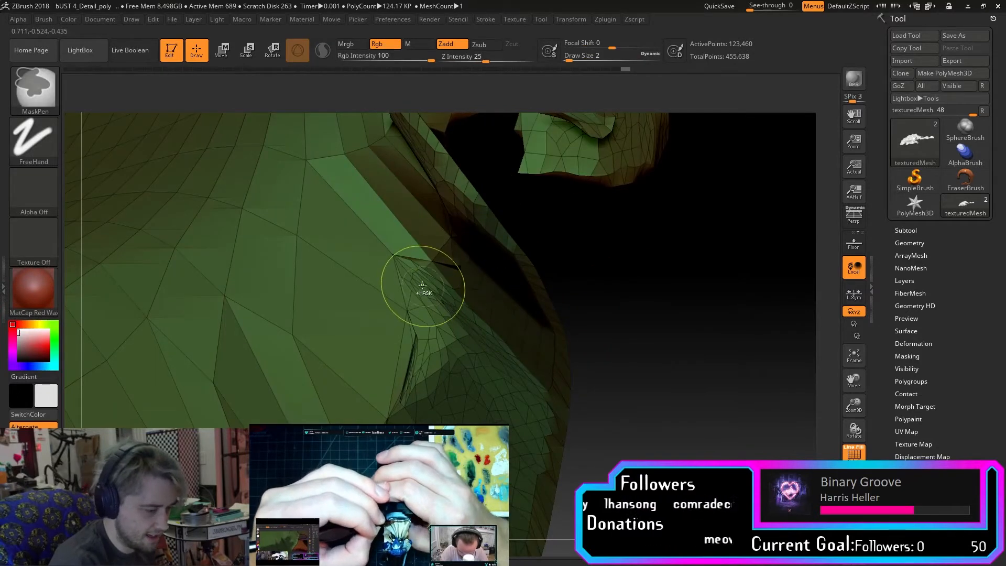
mouse_move(407, 277)
left_mouse_down("ctrl")
mouse_move(425, 351)
mouse_move(419, 265)
left_mouse_up("ctrl")
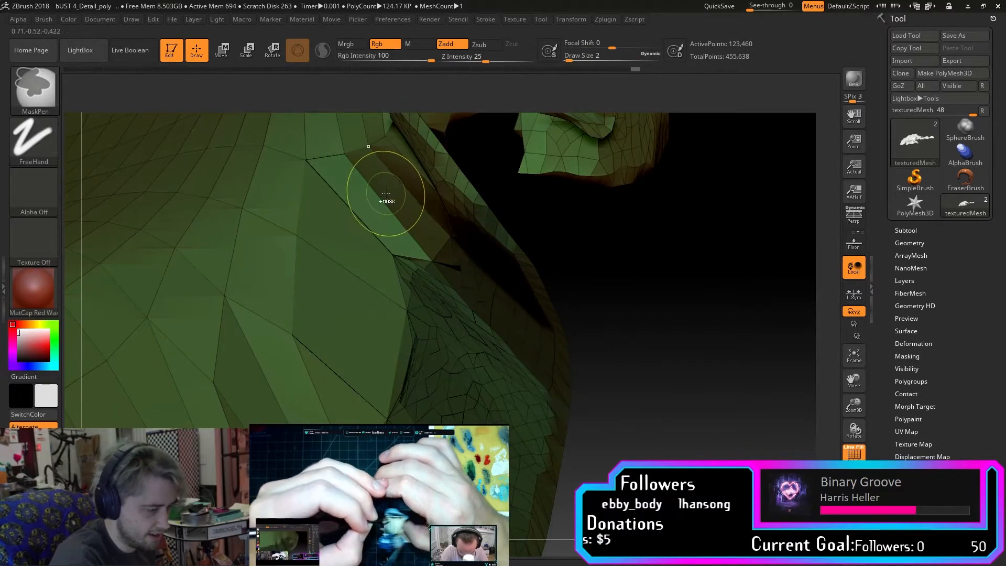
left_click_drag(632, 300, 655, 292)
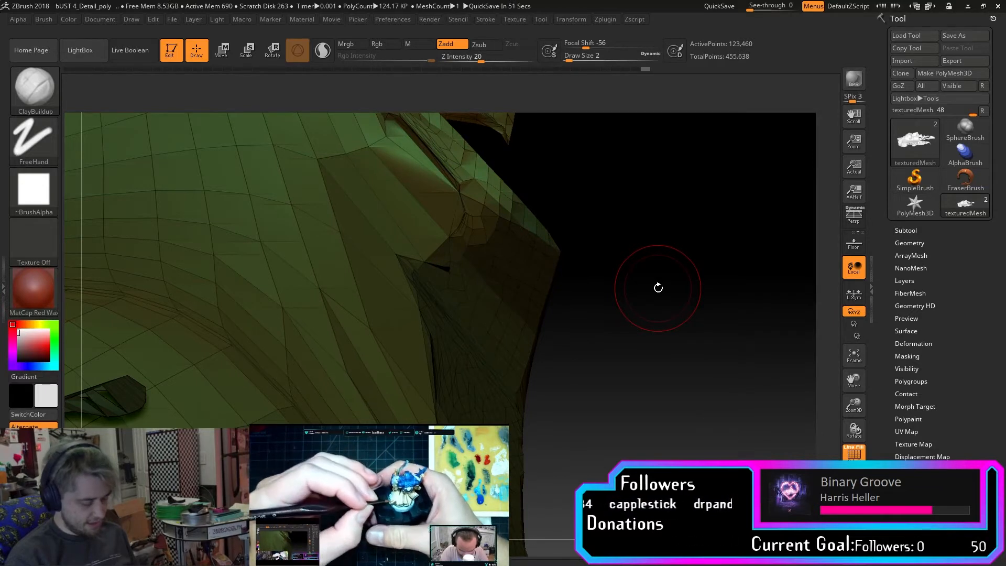
Mask the dense rim faces on the underside of the fold, following the dark crease at the end of the lobe.
left_click_drag(658, 287, 825, 445)
left_click_drag(796, 409, 672, 330)
left_click_drag(426, 382, 377, 325, "ctrl")
left_click_drag(414, 294, 443, 305)
mouse_move(348, 306)
left_mouse_down("ctrl")
mouse_move(319, 294)
mouse_move(294, 262)
left_mouse_up("ctrl")
mouse_move(406, 254)
left_mouse_down()
mouse_move(431, 278)
mouse_move(399, 282)
mouse_move(415, 264)
left_mouse_up()
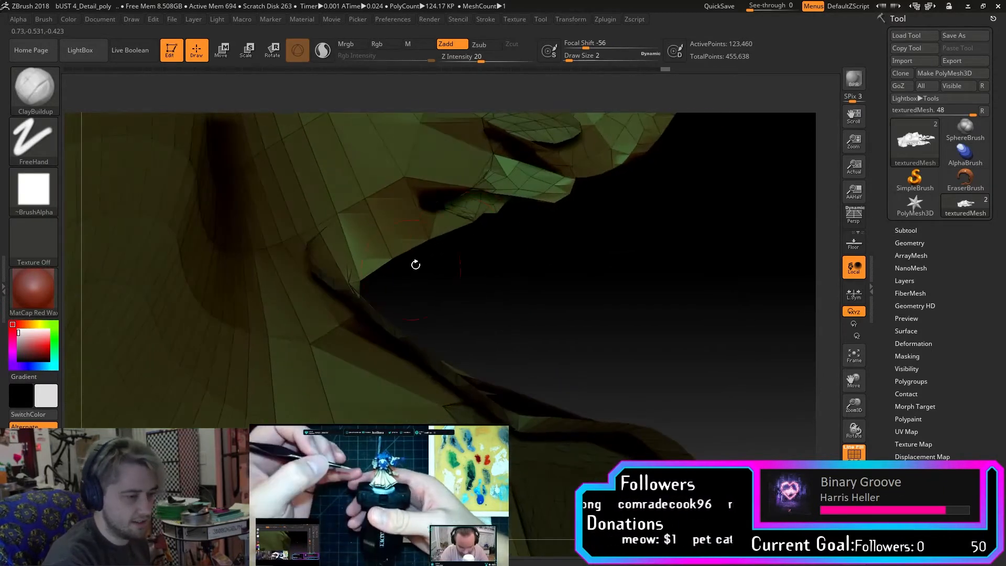
Mask the torn, curled fragments and the dense faces around the gap at the tapered end of the green polygroup.
left_click_drag(857, 382, 754, 422)
mouse_move(675, 419)
left_mouse_down()
mouse_move(630, 395)
mouse_move(629, 404)
left_mouse_up()
key("s")
mouse_move(412, 309)
left_mouse_down("ctrl")
mouse_move(385, 257)
mouse_move(419, 367)
mouse_move(441, 381)
left_mouse_up("ctrl")
mouse_move(516, 388)
left_mouse_down()
mouse_move(555, 335)
mouse_move(574, 277)
left_mouse_up()
mouse_move(569, 228)
left_mouse_down("ctrl")
mouse_move(566, 205)
mouse_move(524, 314)
mouse_move(464, 361)
left_mouse_up("ctrl")
mouse_move(581, 231)
left_mouse_down("ctrl")
mouse_move(582, 178)
mouse_move(527, 224)
mouse_move(563, 253)
left_mouse_up("ctrl")
mouse_move(562, 145)
left_mouse_down("ctrl+alt")
mouse_move(508, 157)
mouse_move(455, 238)
mouse_move(489, 259)
left_mouse_up("ctrl+alt")
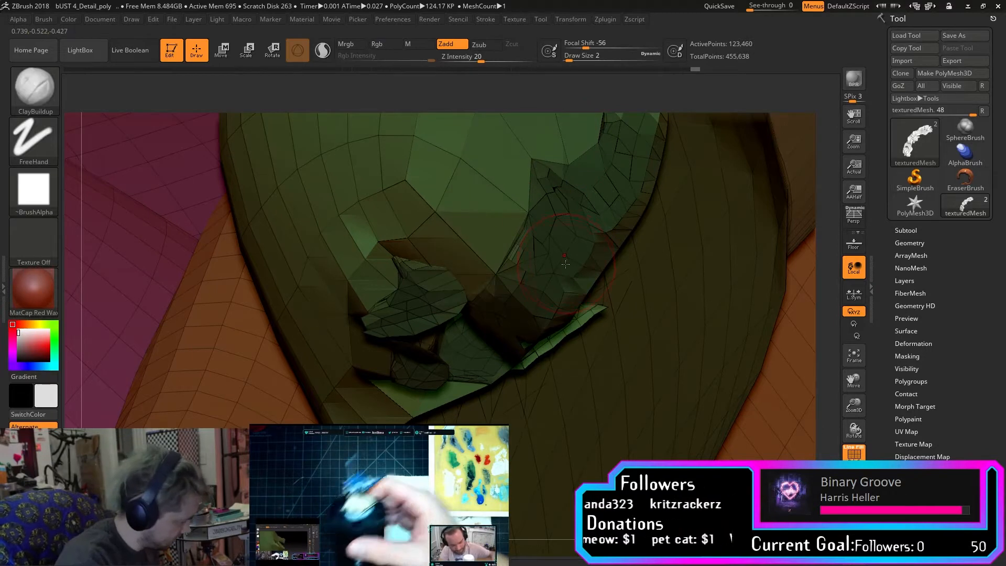
Mask the remaining faces of the pointed flap that juts out below the gap in the green polygroup.
left_click_drag(853, 430, 855, 433)
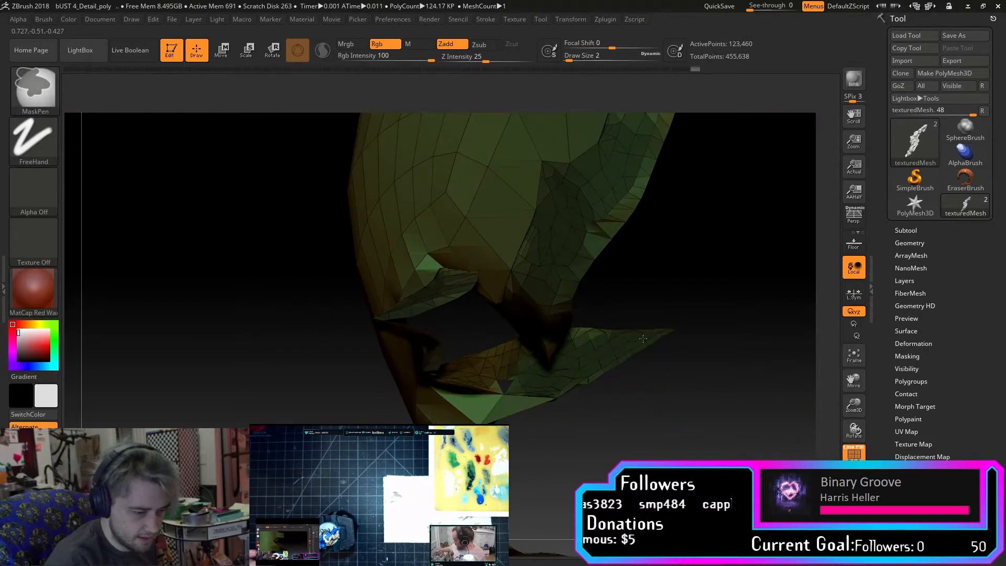
left_click_drag(544, 366, 496, 358, "ctrl")
left_click_drag(694, 377, 548, 356)
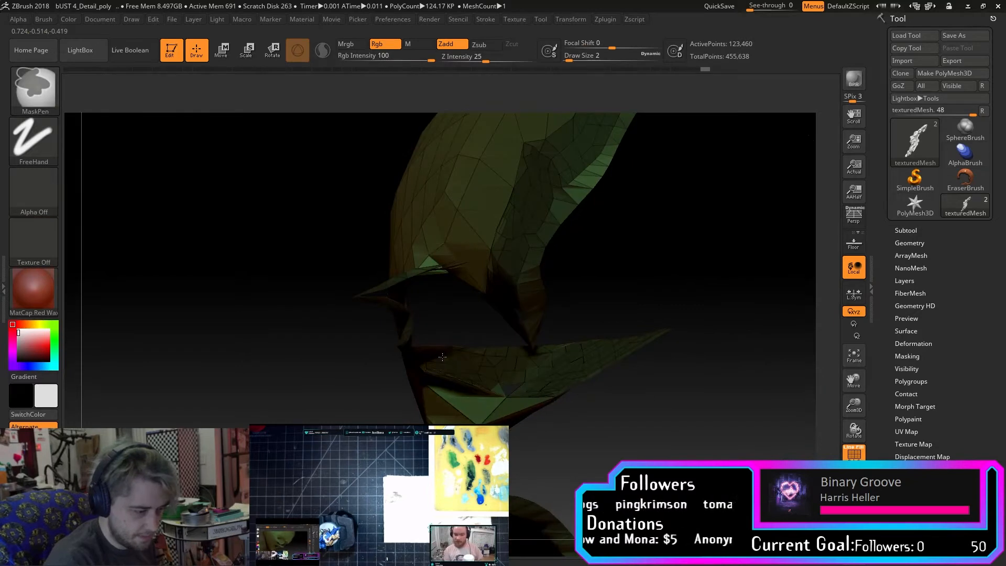
mouse_move(660, 398)
left_mouse_down()
mouse_move(644, 444)
mouse_move(647, 435)
left_mouse_up()
key("ctrl")
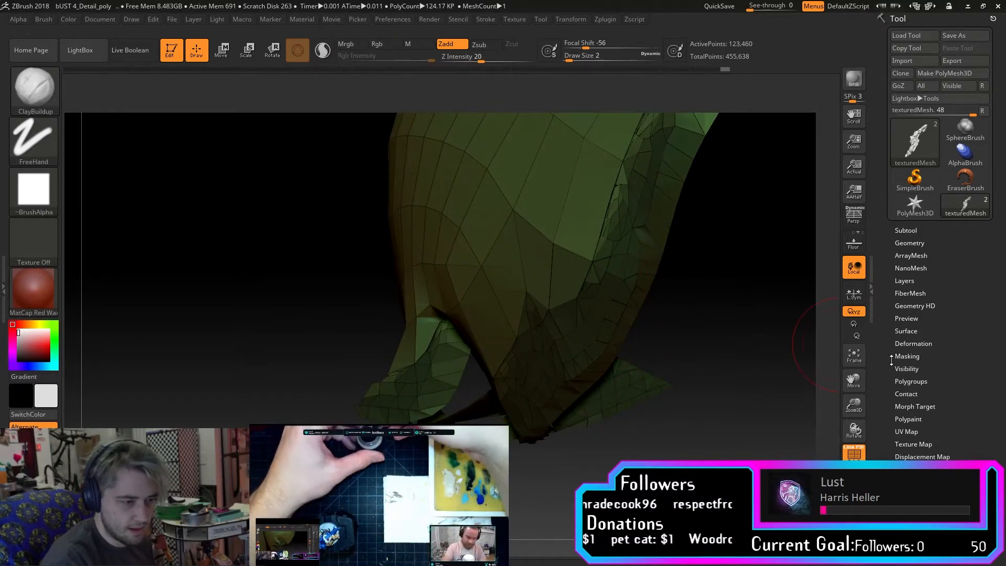
Continue the mask along the thin dense rim strip beyond the gap, following its curve up the green polygroup.
mouse_move(722, 293)
left_mouse_down()
mouse_move(751, 420)
mouse_move(629, 340)
left_mouse_up()
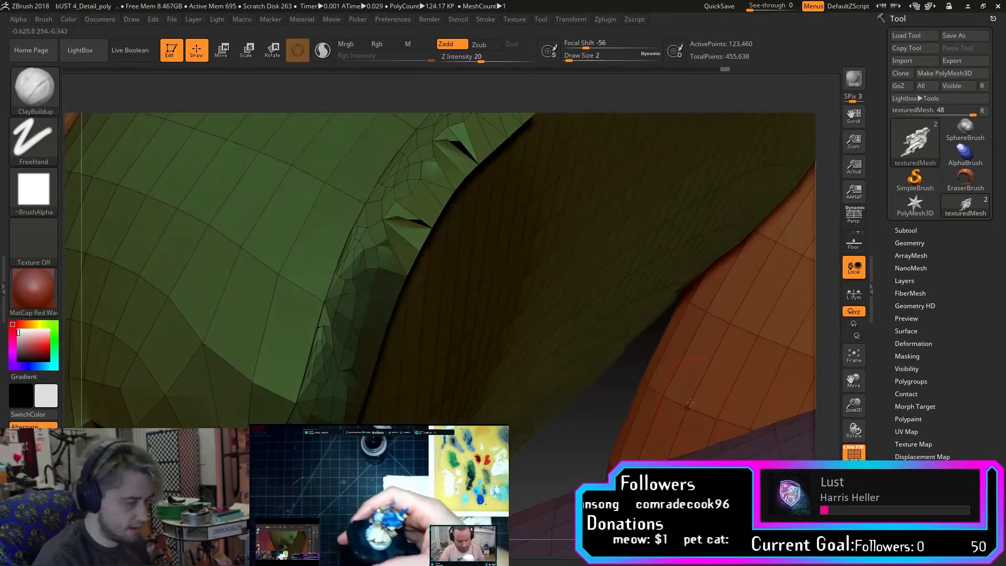
key("ctrl")
mouse_move(324, 399)
left_mouse_down("ctrl")
mouse_move(393, 230)
mouse_move(502, 115)
left_mouse_up("ctrl")
left_click_drag(861, 387, 677, 405)
left_click_drag(853, 379, 677, 339)
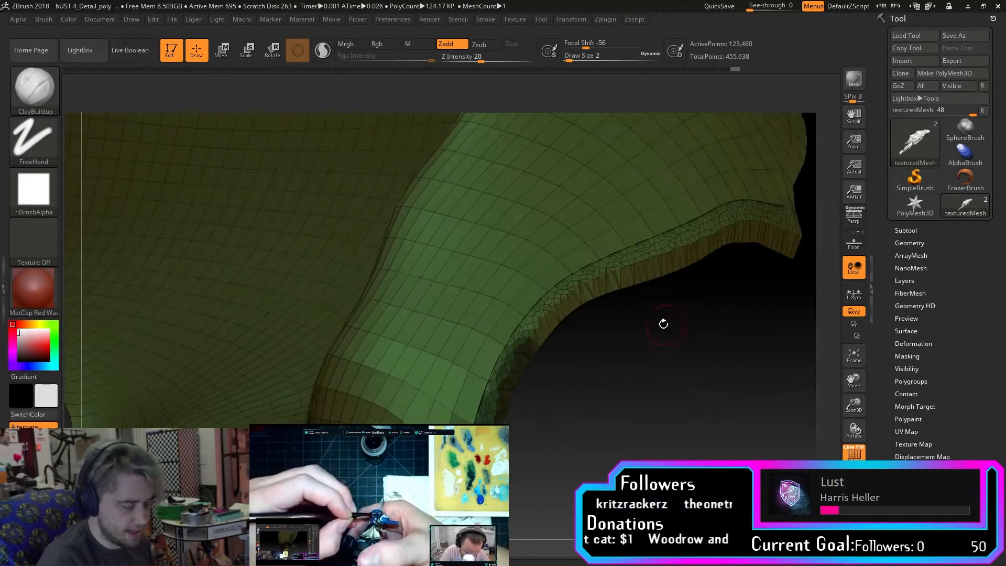
key("ctrl")
mouse_move(530, 338)
left_mouse_down("ctrl")
mouse_move(550, 310)
mouse_move(655, 249)
mouse_move(734, 232)
mouse_move(733, 222)
left_mouse_up("ctrl")
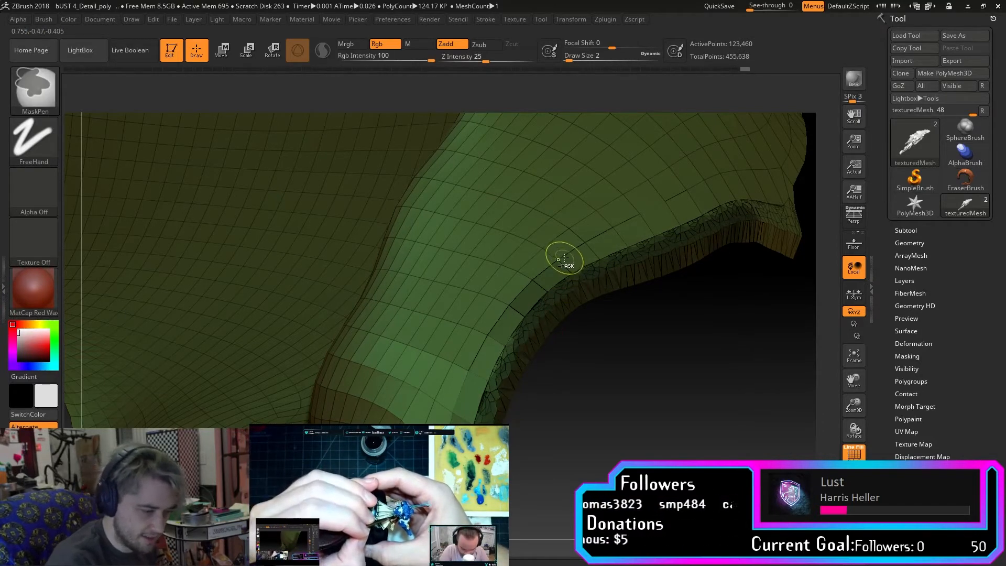
Finish masking the dense rim strip up to its pointed corner at the end of the green polygroup.
mouse_move(800, 417)
left_mouse_down()
mouse_move(750, 420)
mouse_move(895, 323)
left_mouse_up()
left_click_drag(857, 377, 741, 427)
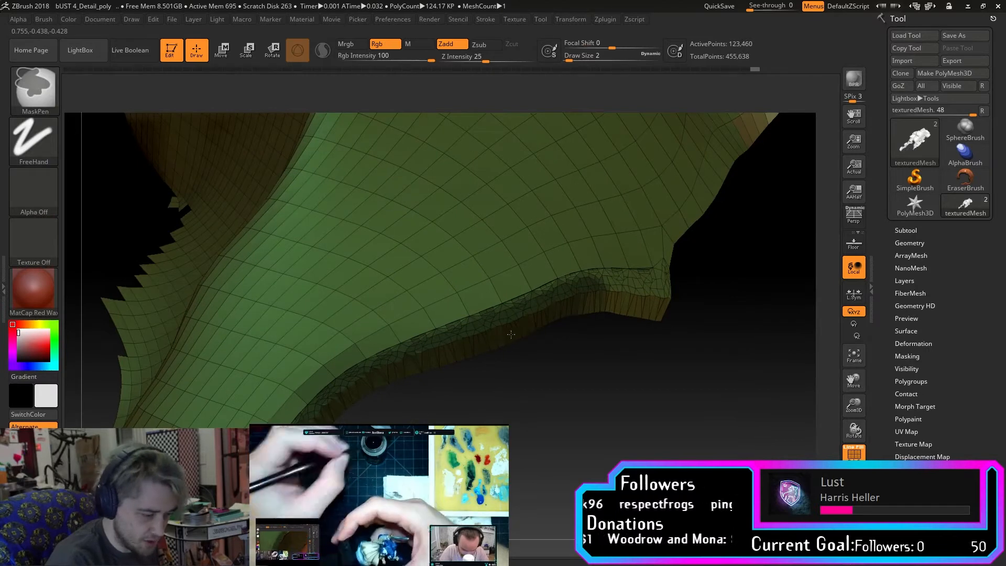
mouse_move(546, 300)
left_mouse_down("ctrl")
mouse_move(649, 279)
mouse_move(627, 303)
mouse_move(665, 270)
left_mouse_up("ctrl")
mouse_move(684, 333)
left_mouse_down()
mouse_move(728, 356)
mouse_move(740, 350)
left_mouse_up()
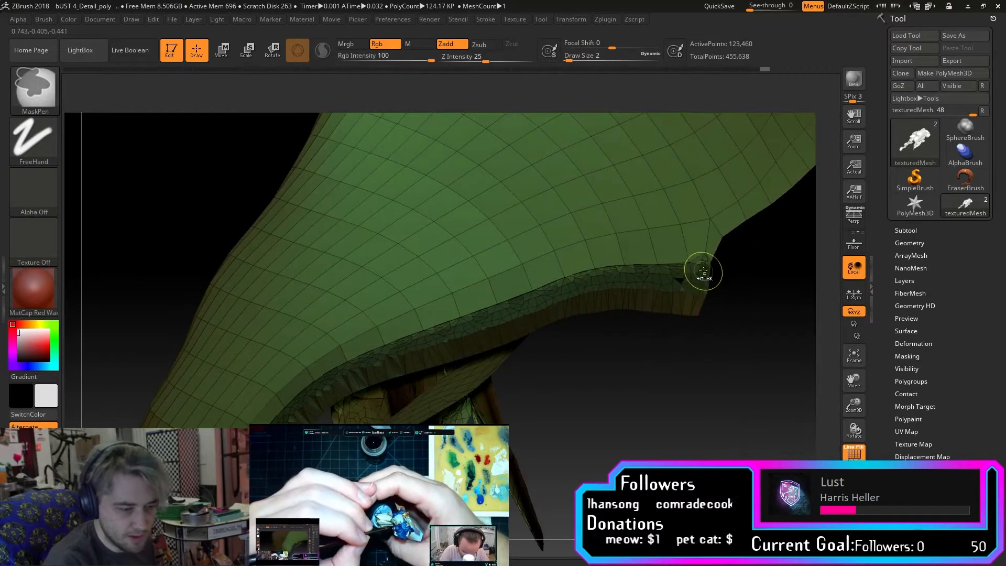
left_click_drag(703, 273, 704, 263, "ctrl")
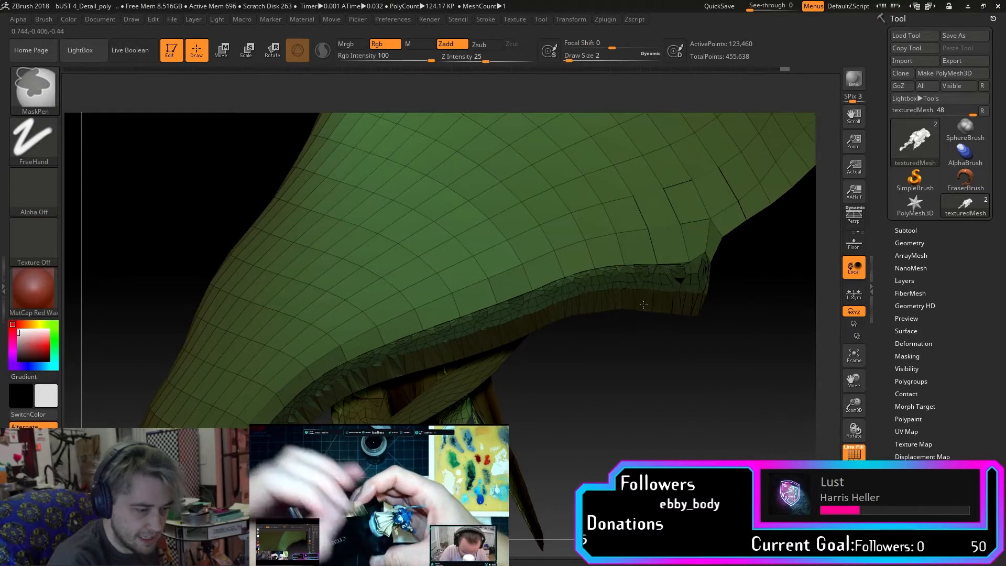
left_click_drag(581, 387, 659, 404)
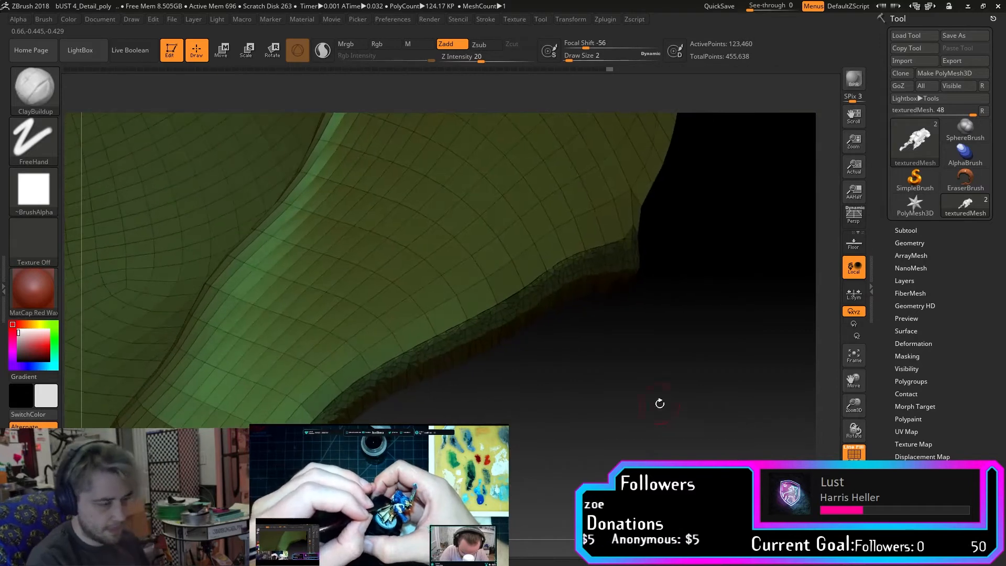
Assign the masked rim polygons to their own polygroup with Group Masked and invert the mask.
left_click(934, 242)
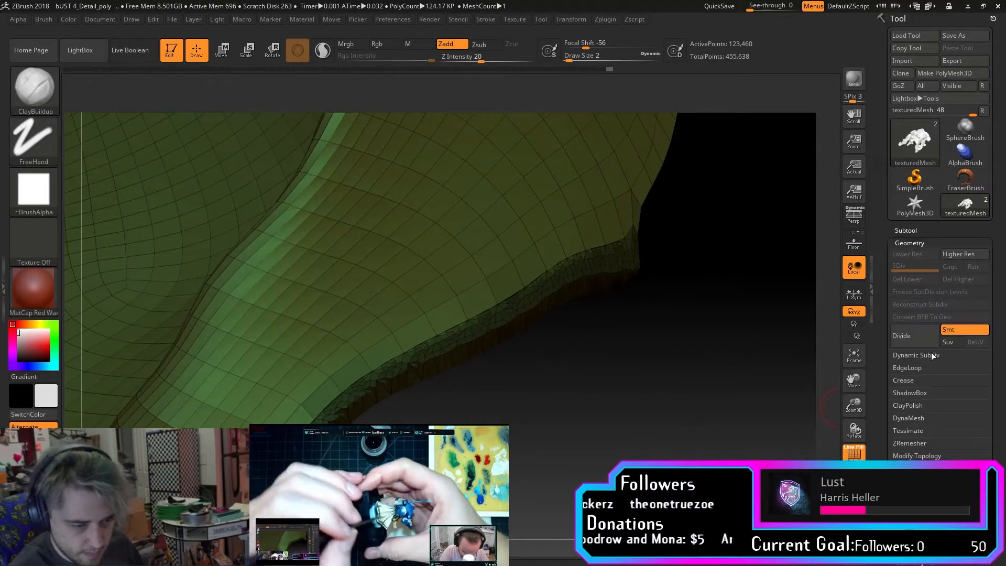
left_click(925, 242)
scroll(933, 345, "down", 2)
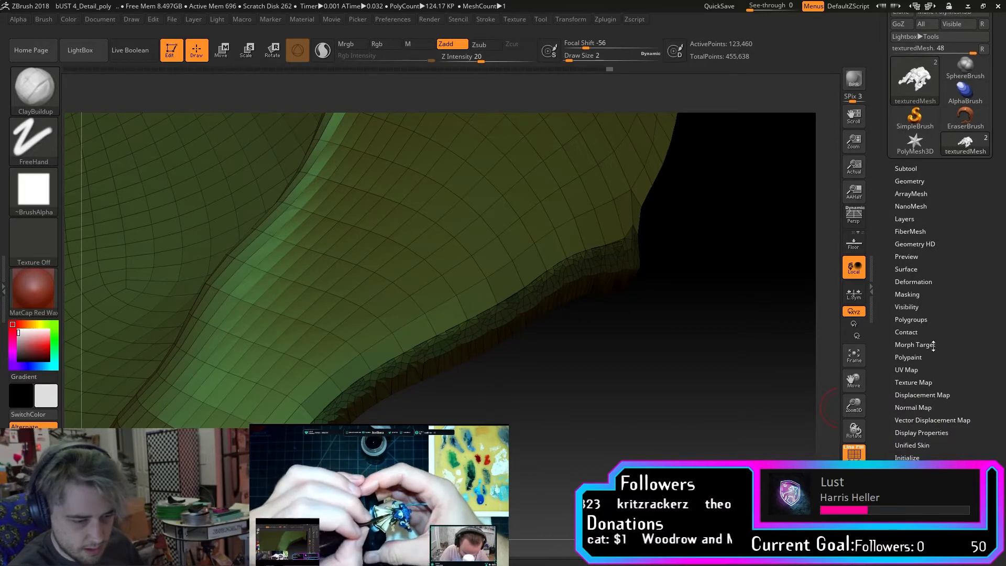
left_click(912, 282)
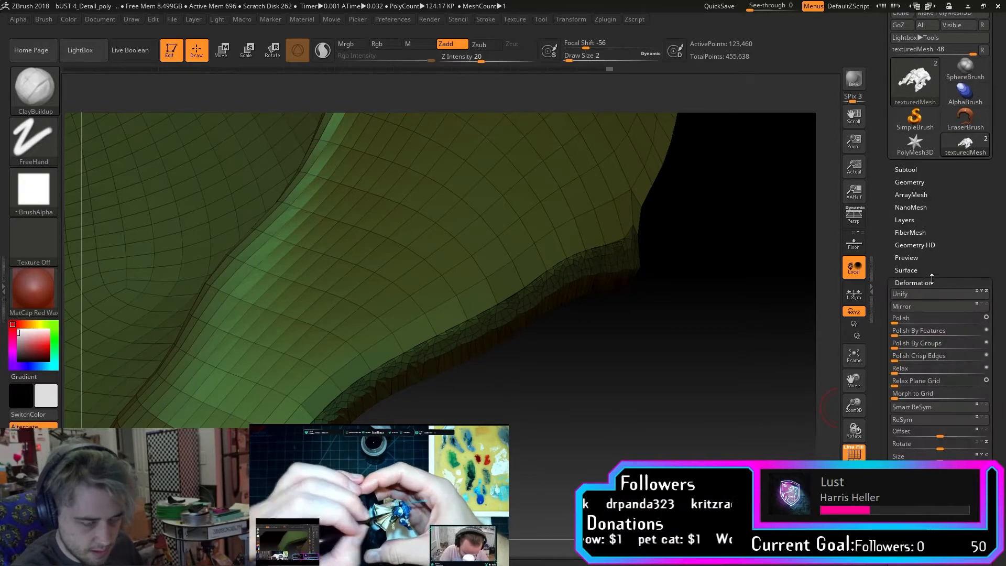
left_click(911, 283)
scroll(895, 301, "down", 1)
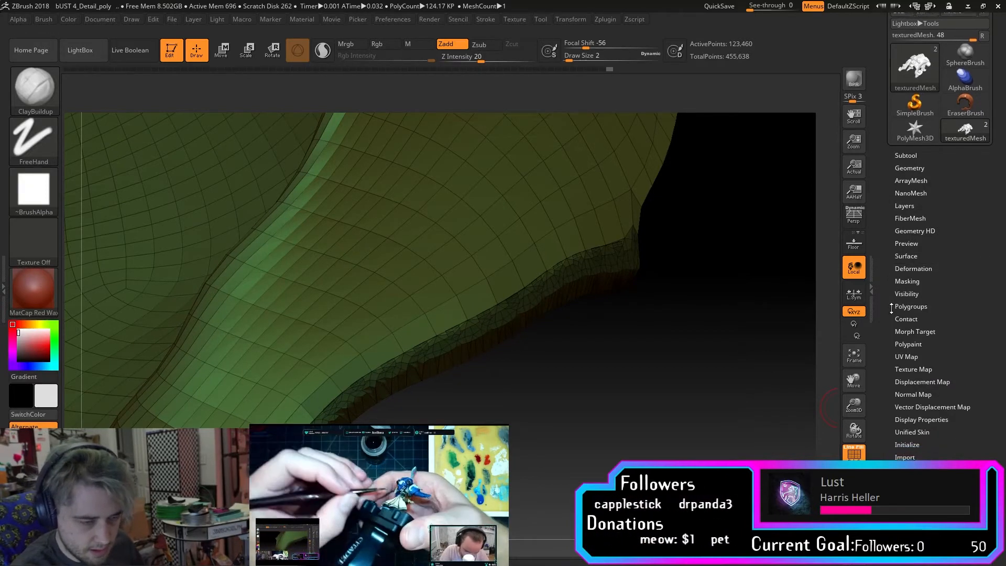
left_click(913, 242)
left_click(914, 242)
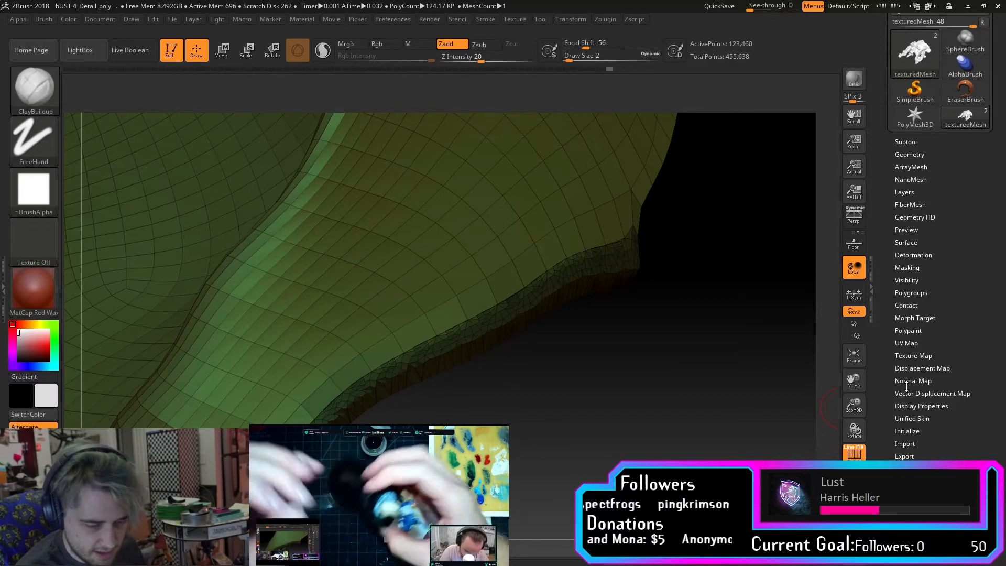
left_click(921, 292)
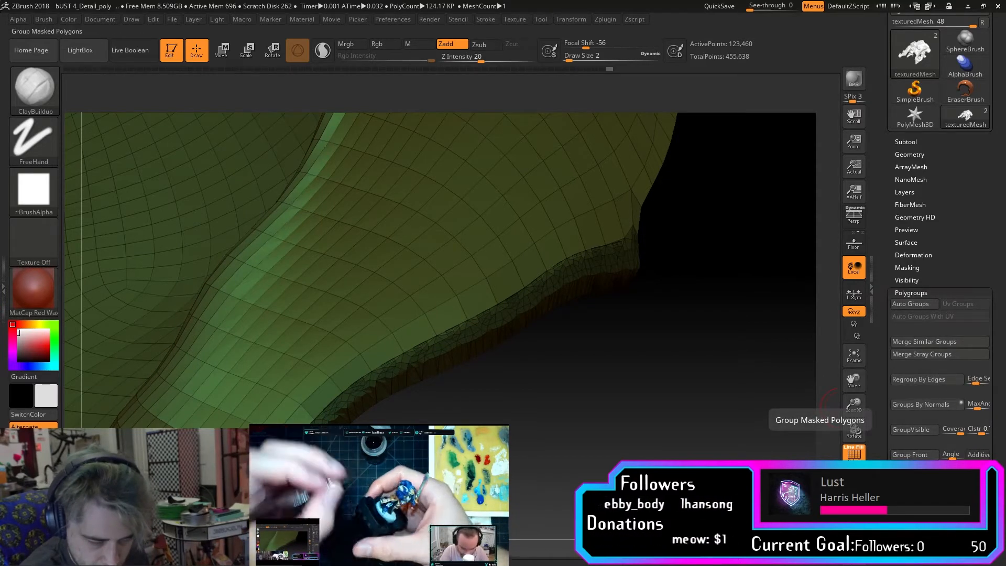
left_click(836, 409, "ctrl")
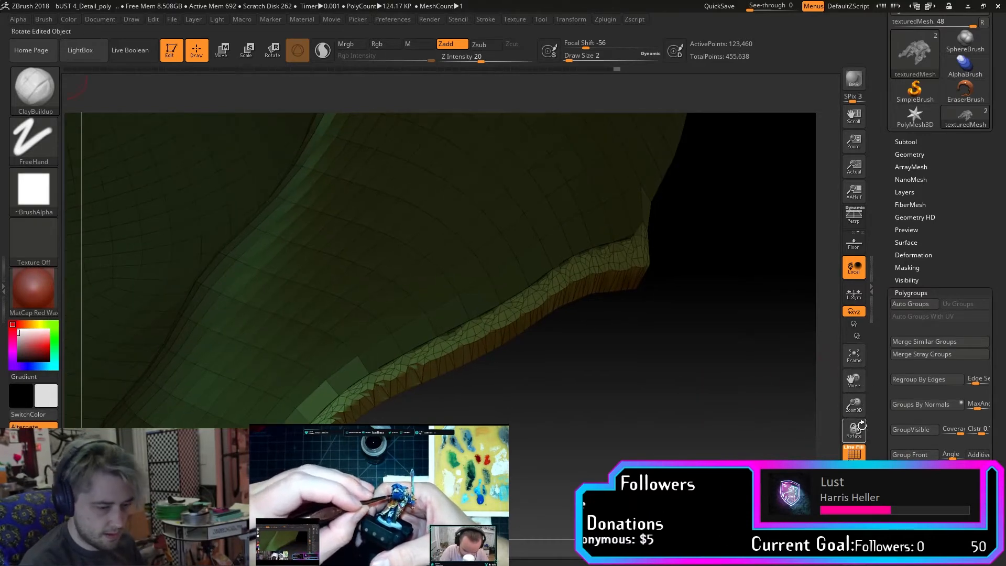
Isolate the new rim strip polygroup from the full ornament mesh and bring the strip into close view.
left_click(854, 356)
mouse_move(704, 400)
left_mouse_down()
mouse_move(676, 411)
mouse_move(730, 416)
mouse_move(783, 439)
left_mouse_up()
left_click(582, 469, "ctrl+shift")
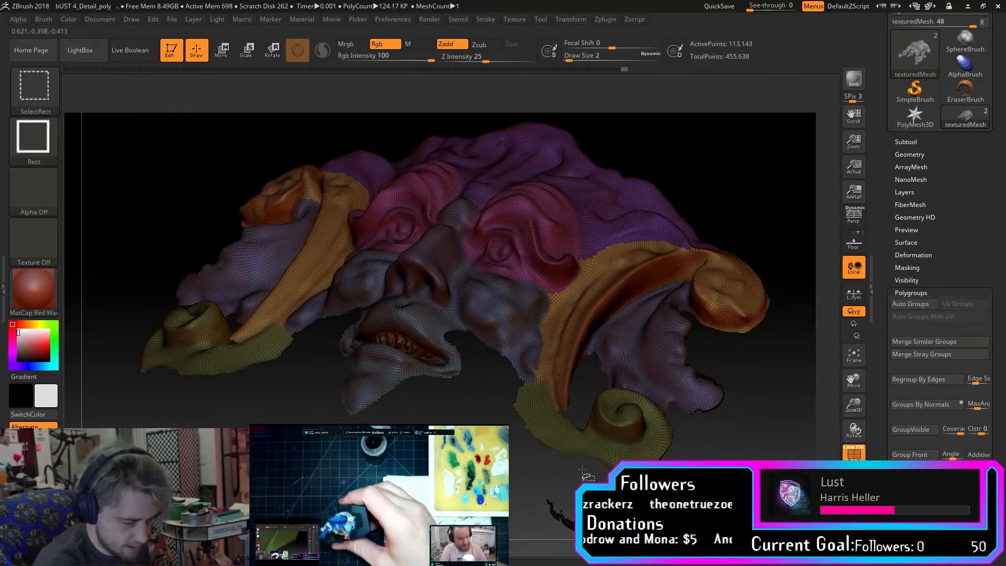
left_click(637, 441, "ctrl+shift")
left_click_drag(645, 455, 640, 389)
left_click(561, 485, "ctrl+shift")
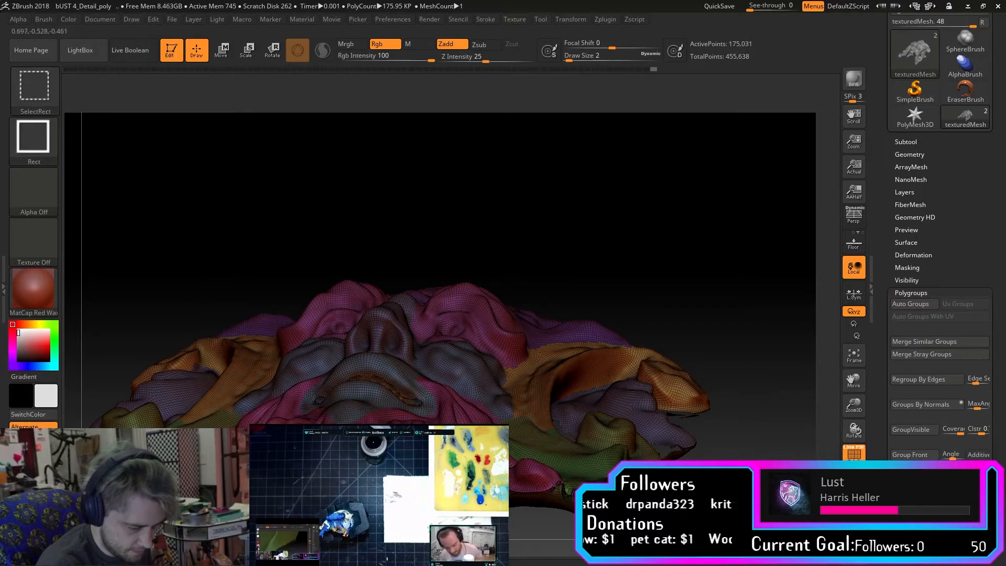
left_click(568, 488, "ctrl+shift")
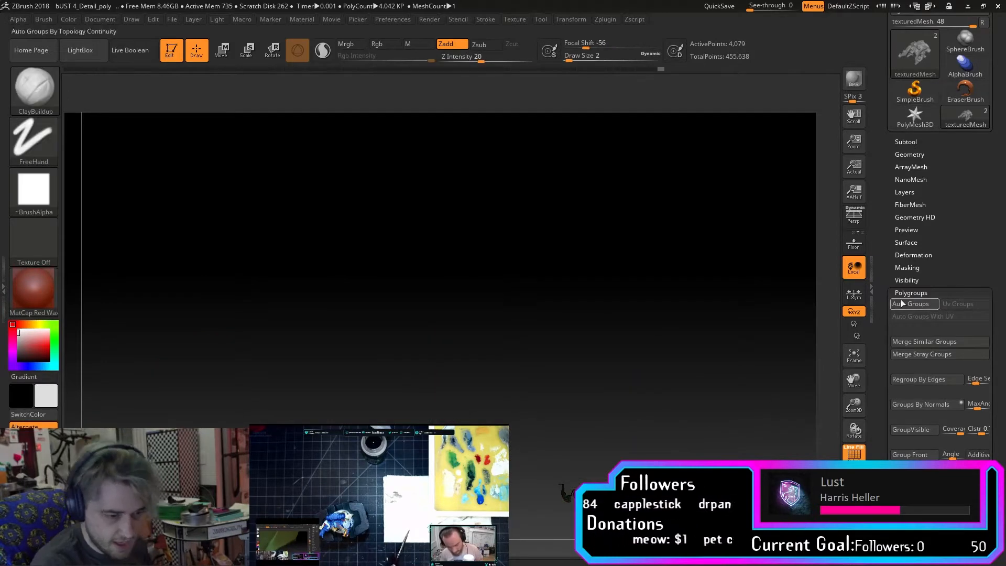
left_click(930, 293)
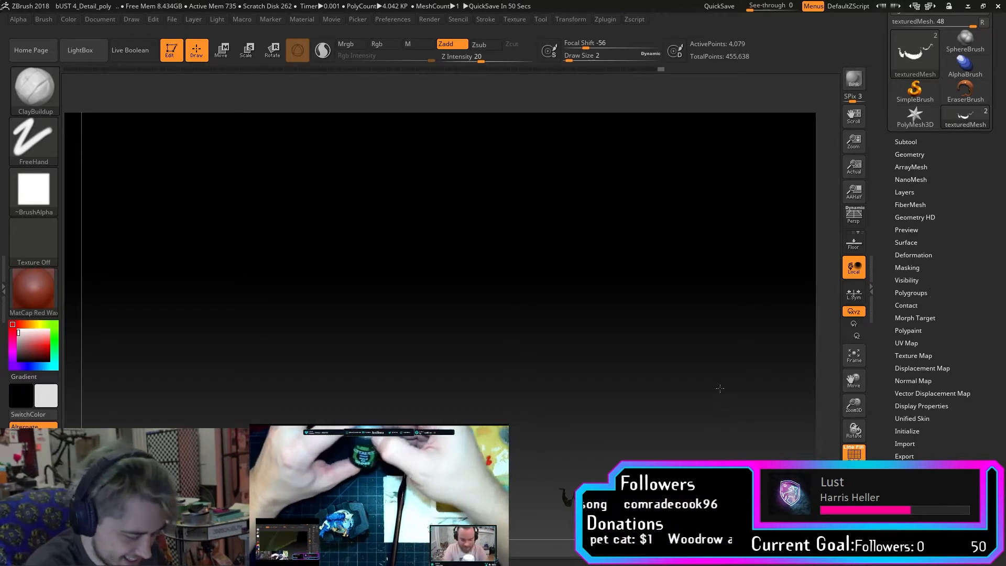
left_click_drag(852, 386, 818, 288)
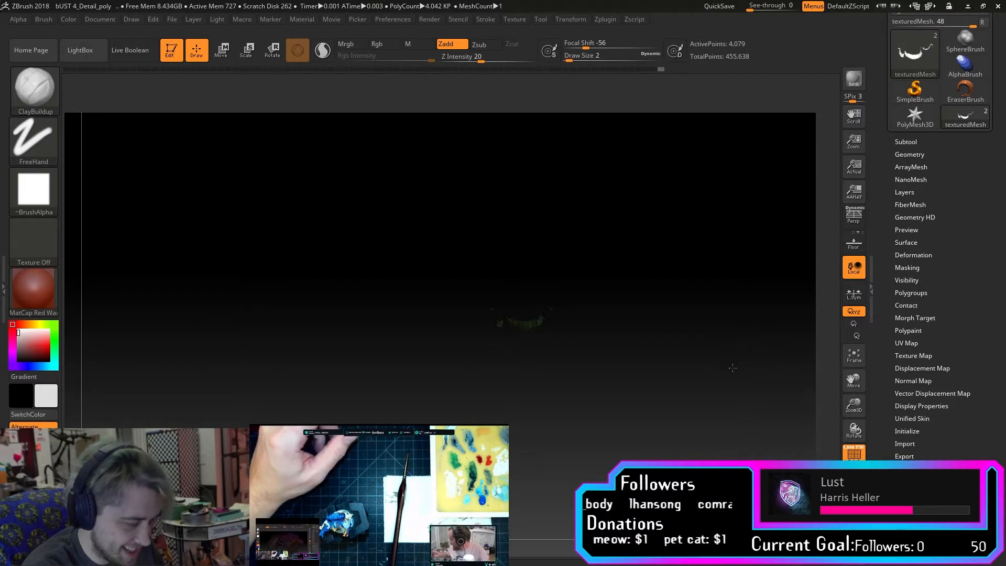
left_click_drag(853, 404, 865, 484)
left_click_drag(759, 375, 712, 370)
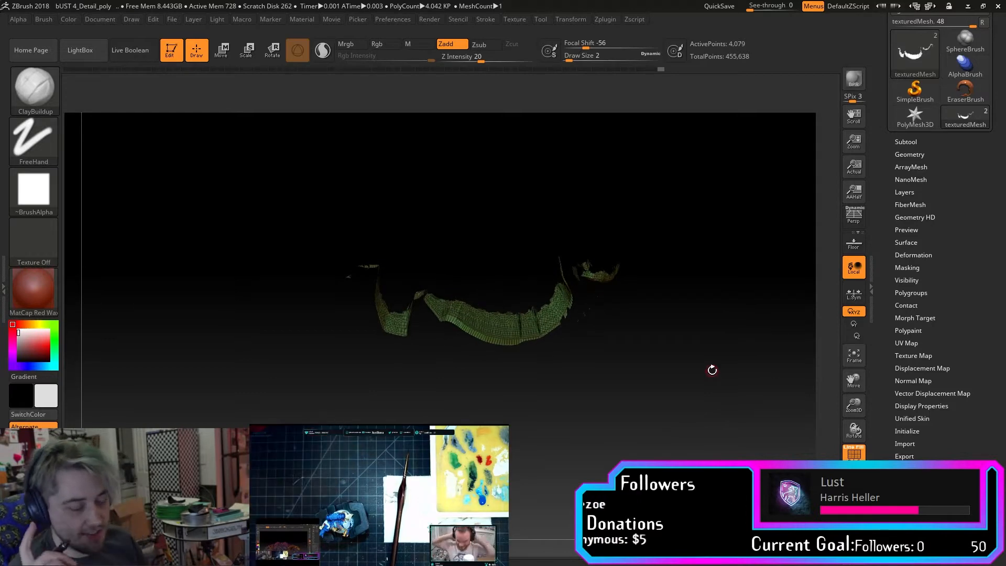
Apply HidePt, isolate the rim strip polygroup, and invert the visibility to hide the strip from the ornament.
left_click(916, 278)
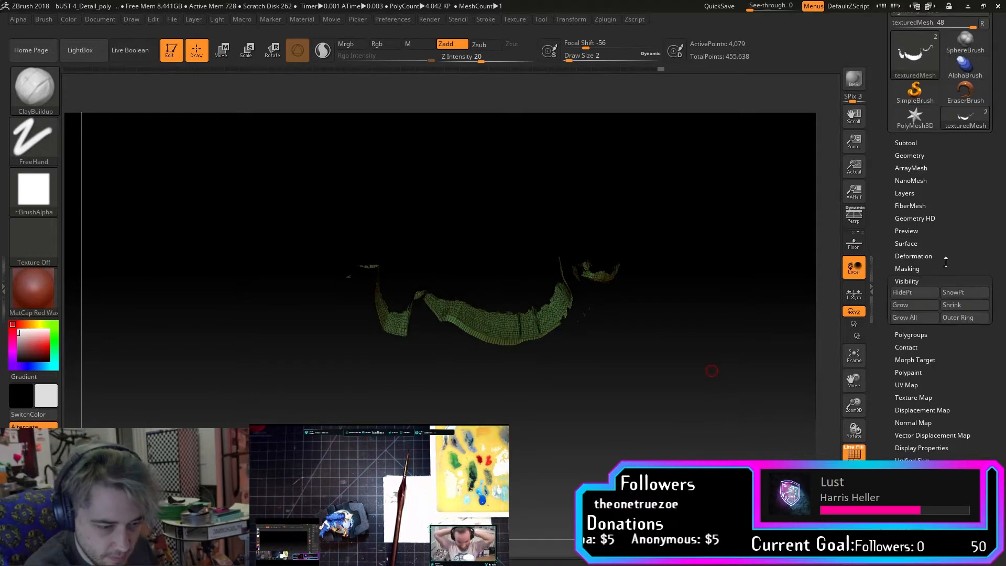
left_click(935, 294)
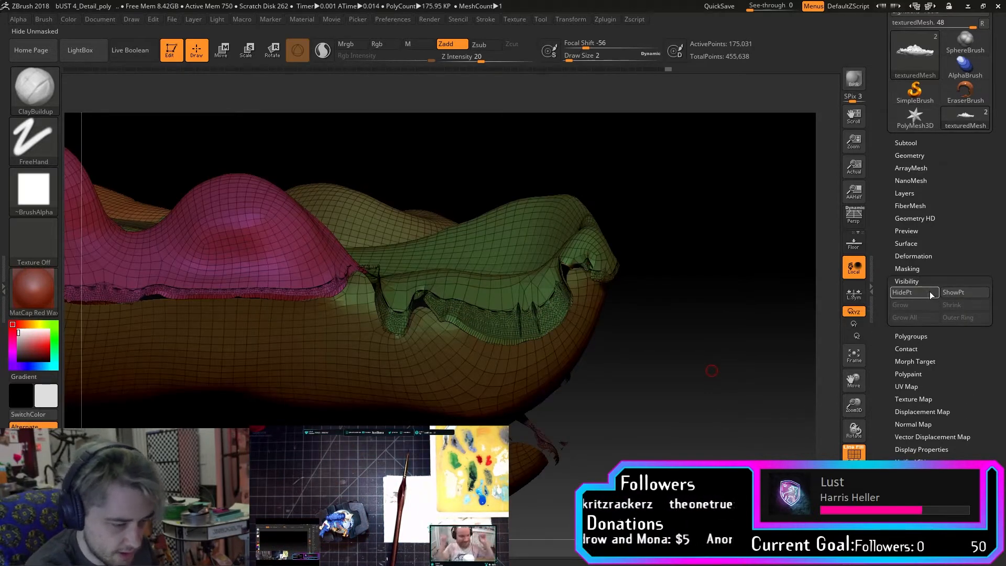
left_click(542, 318, "ctrl+shift")
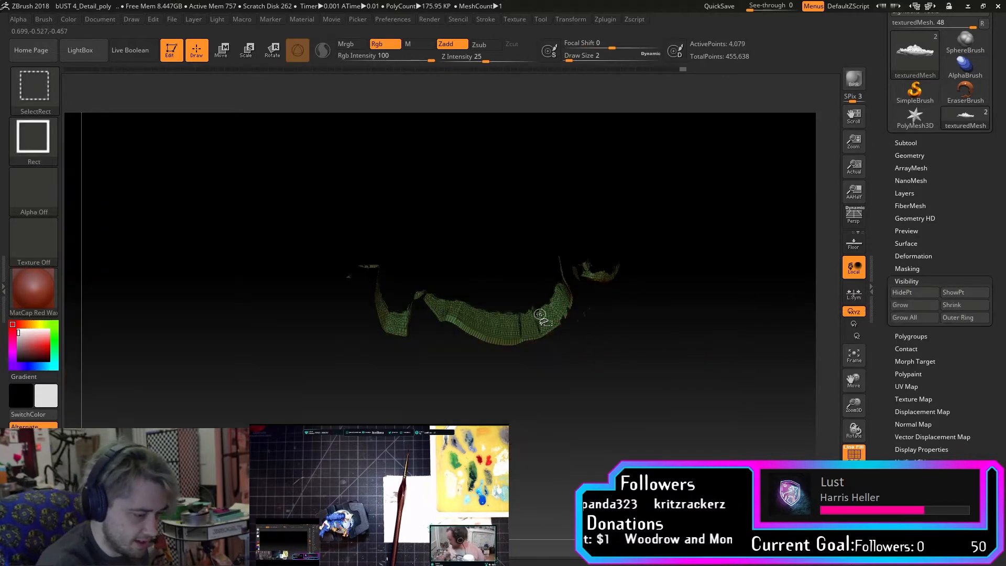
left_click(546, 330, "ctrl+shift")
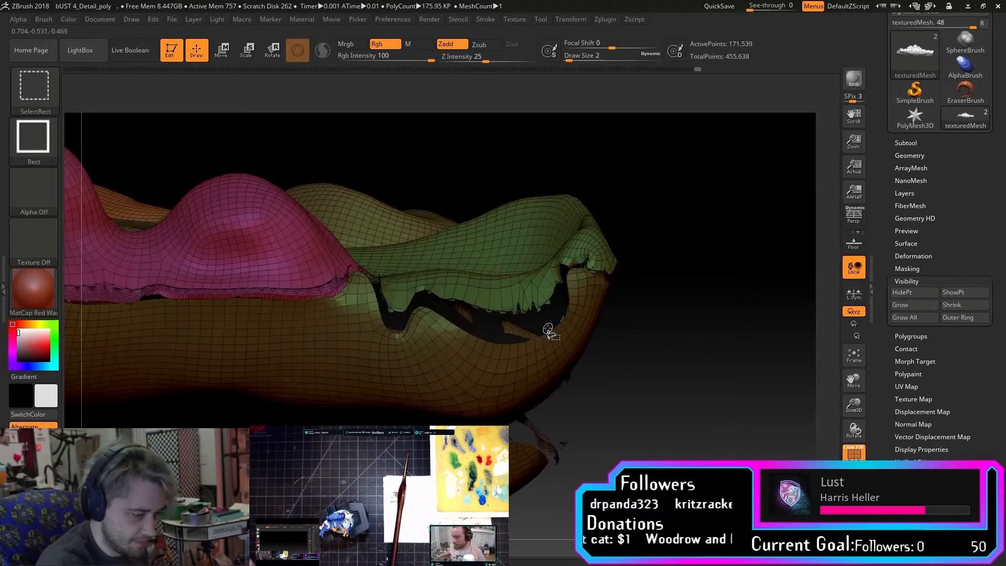
Delete the hidden rim strip from the ornament mesh with Del Hidden.
left_click(909, 155)
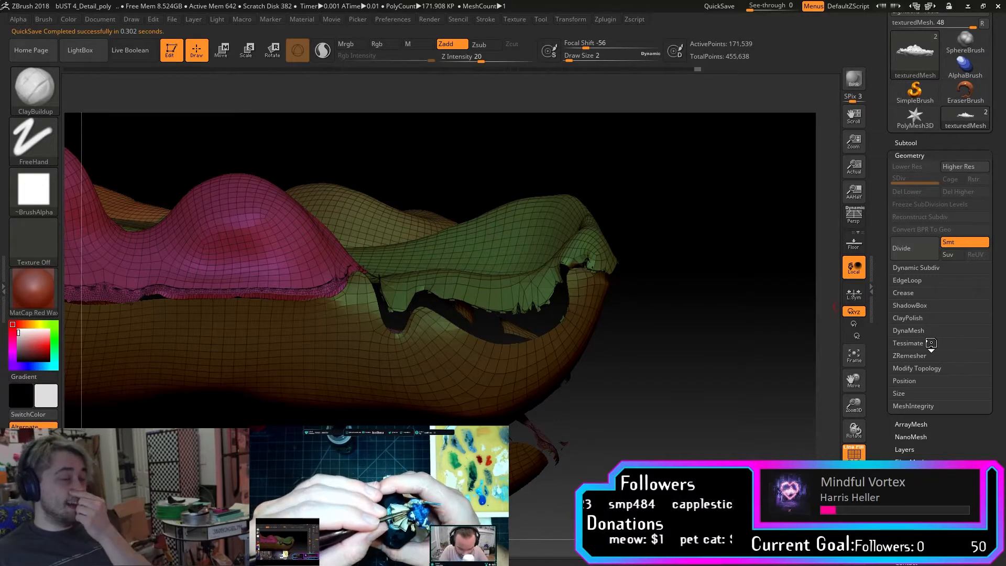
left_click(912, 369)
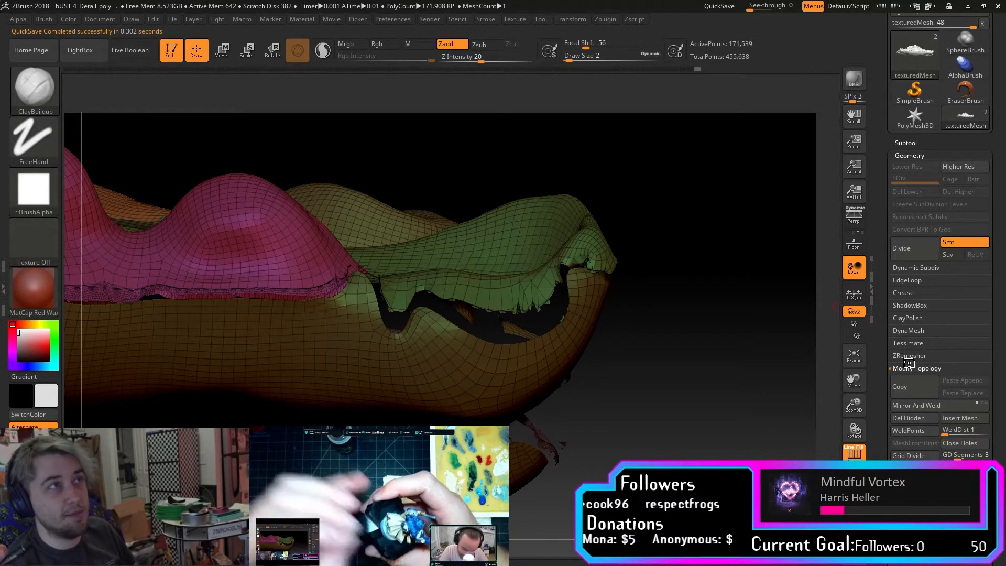
left_click(922, 423)
Isolate the brown band polygroup around the ornament's base and invert the visibility to hide it.
left_click_drag(836, 277, 722, 390)
left_click(559, 378, "ctrl+shift")
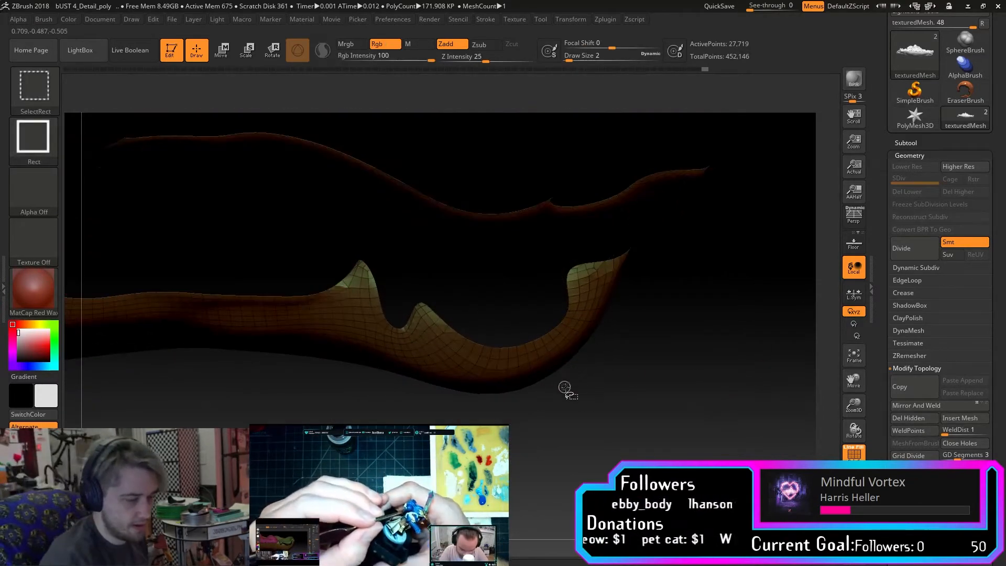
left_click(563, 385, "ctrl+shift")
left_click_drag(556, 403, 744, 382)
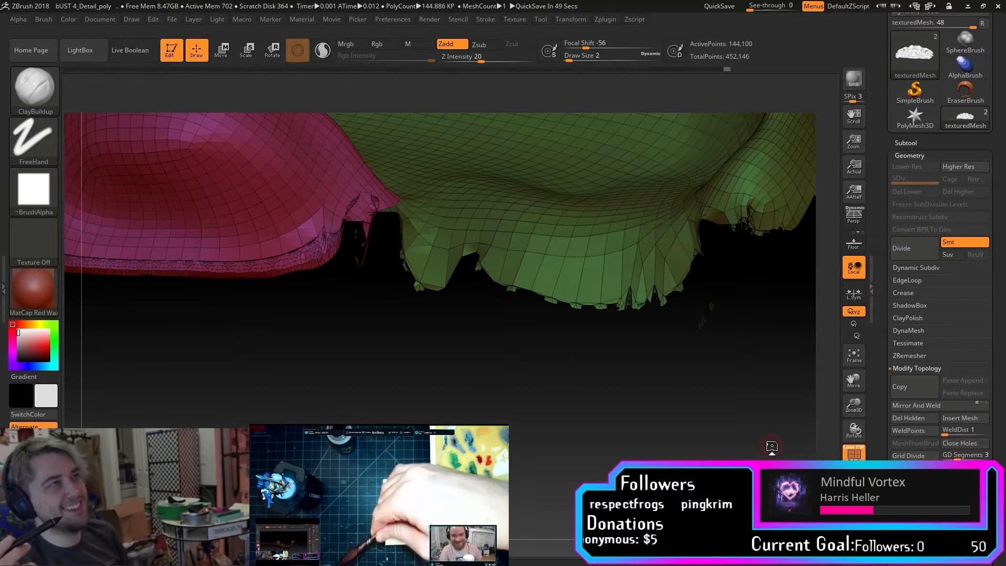
Mask the dense ragged rim at the corner of the pink polygroup, beside the green polygroup.
left_click_drag(853, 380, 956, 434)
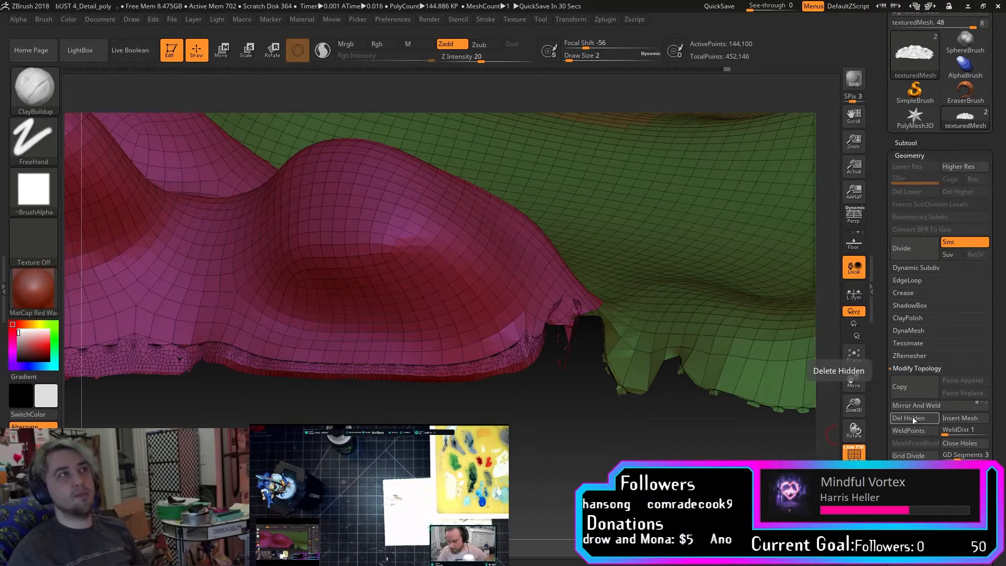
mouse_move(636, 439)
left_mouse_down()
mouse_move(657, 355)
mouse_move(656, 422)
mouse_move(642, 430)
left_mouse_up()
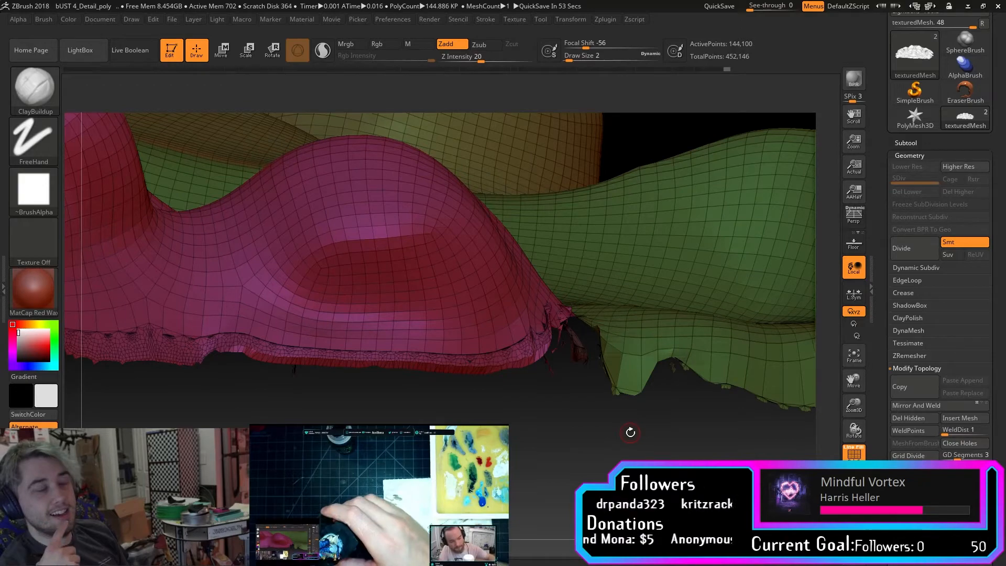
left_click_drag(854, 379, 967, 399)
left_click_drag(531, 481, 556, 466)
mouse_move(593, 385)
left_mouse_down("ctrl")
mouse_move(576, 383)
mouse_move(593, 381)
left_mouse_up("ctrl")
left_click_drag(633, 425, 588, 434)
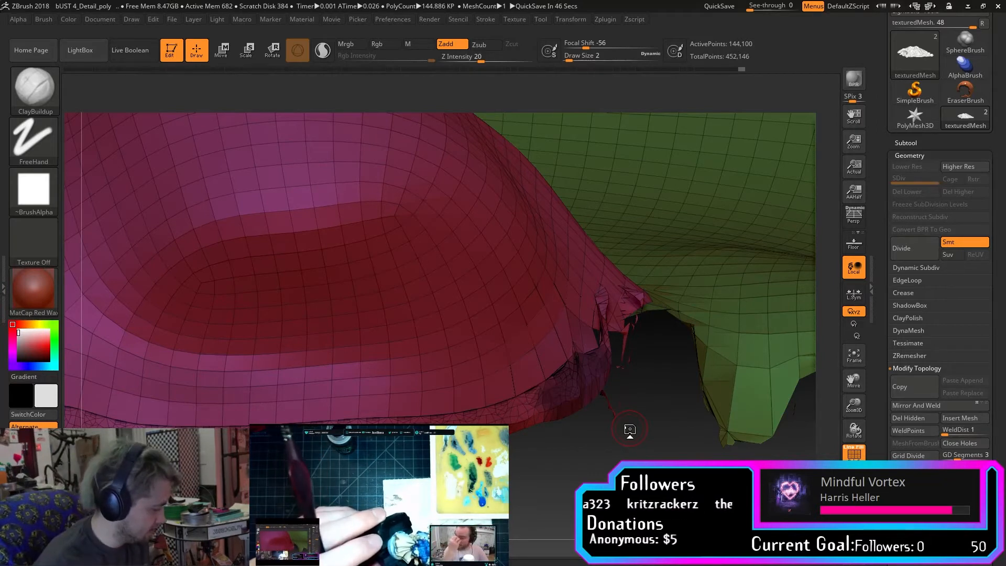
key("ctrl")
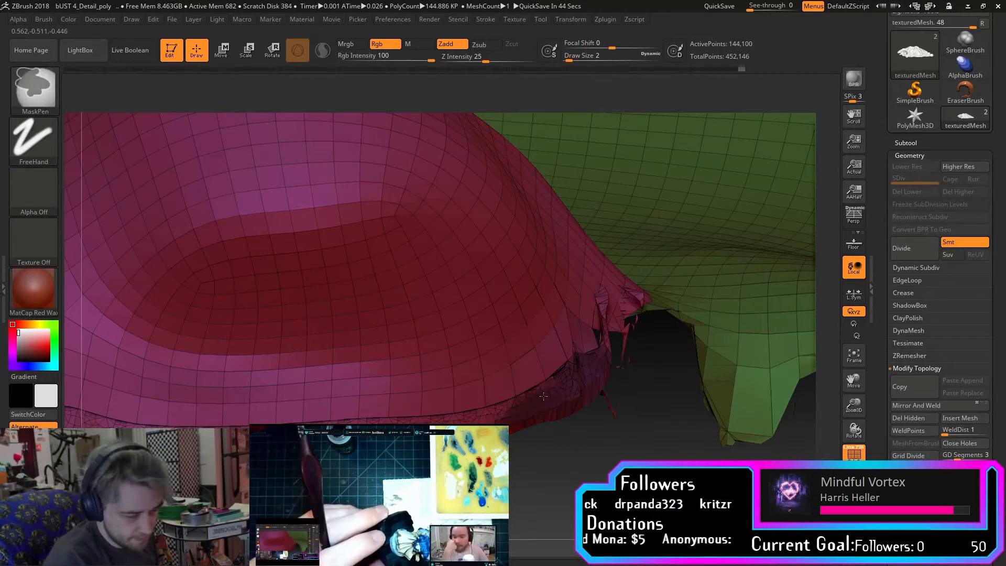
left_click_drag(541, 408, 477, 423, "ctrl")
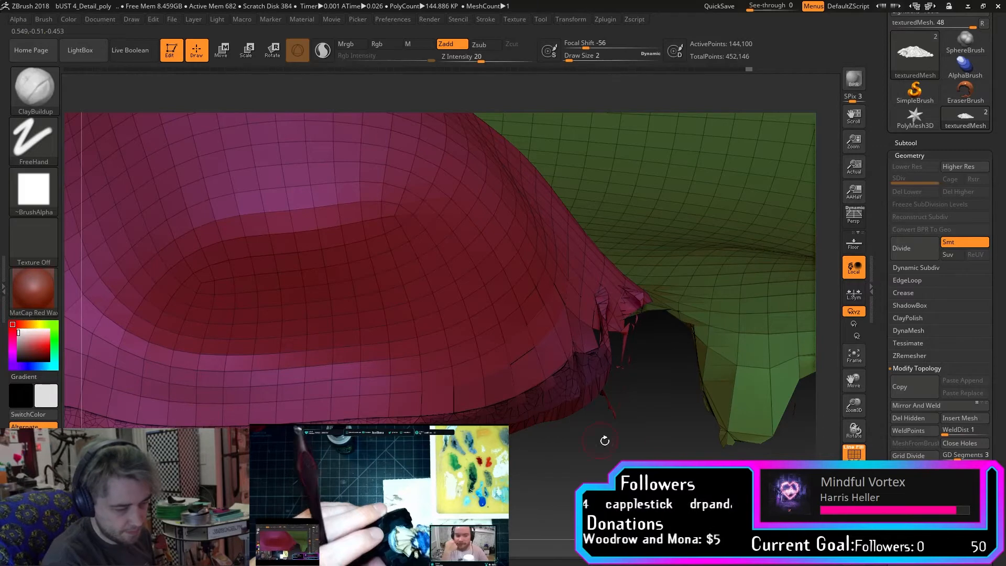
Extend the mask along the dense rim beneath the pink lobe, past the small notch in the edge.
key("ctrl")
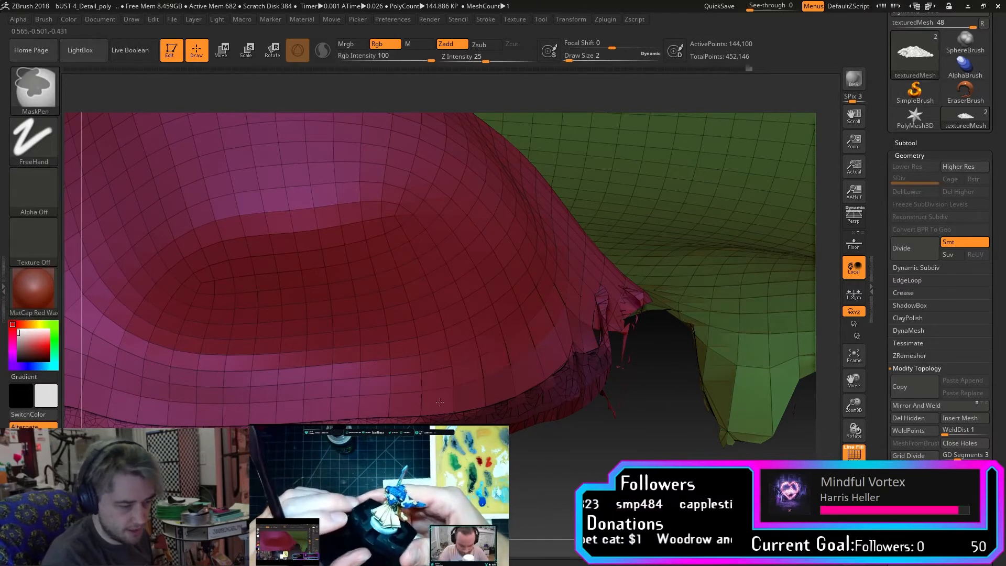
left_click_drag(834, 390, 969, 299, "alt")
mouse_move(734, 386)
left_mouse_down()
mouse_move(700, 431)
mouse_move(696, 422)
mouse_move(722, 426)
left_mouse_up()
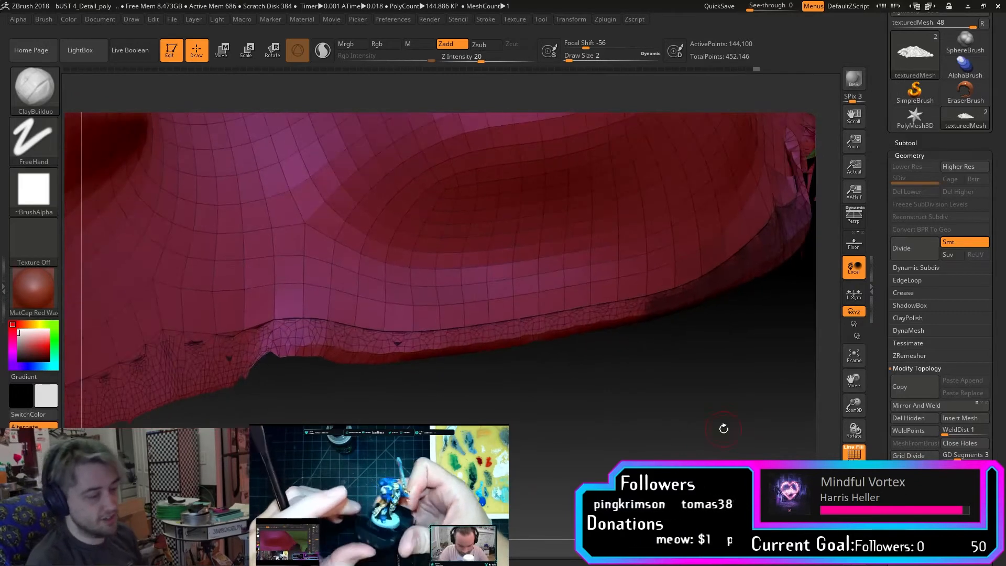
key("ctrl")
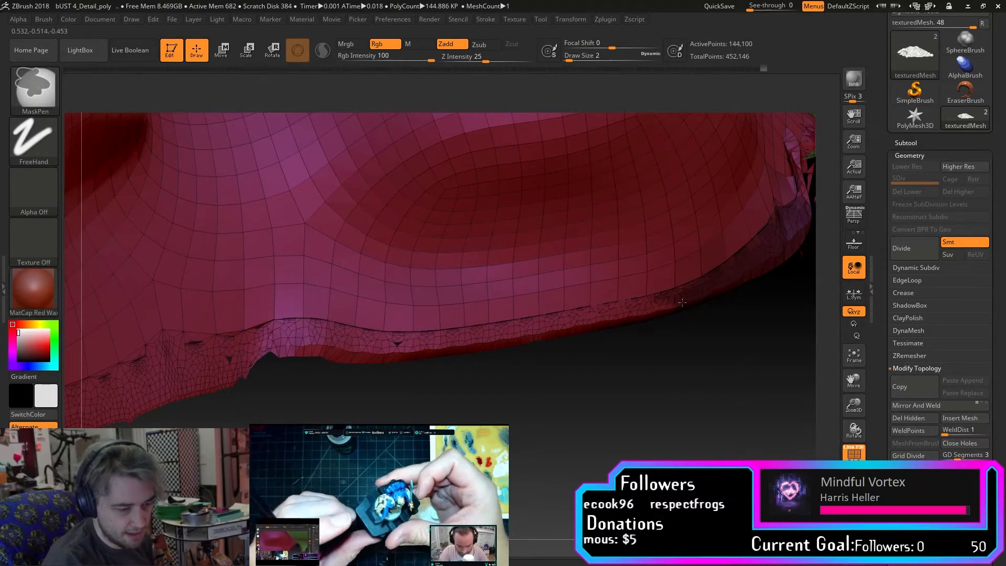
mouse_move(630, 315)
left_mouse_down("ctrl")
mouse_move(274, 345)
mouse_move(215, 370)
mouse_move(172, 358)
mouse_move(226, 341)
mouse_move(202, 381)
left_mouse_up("ctrl")
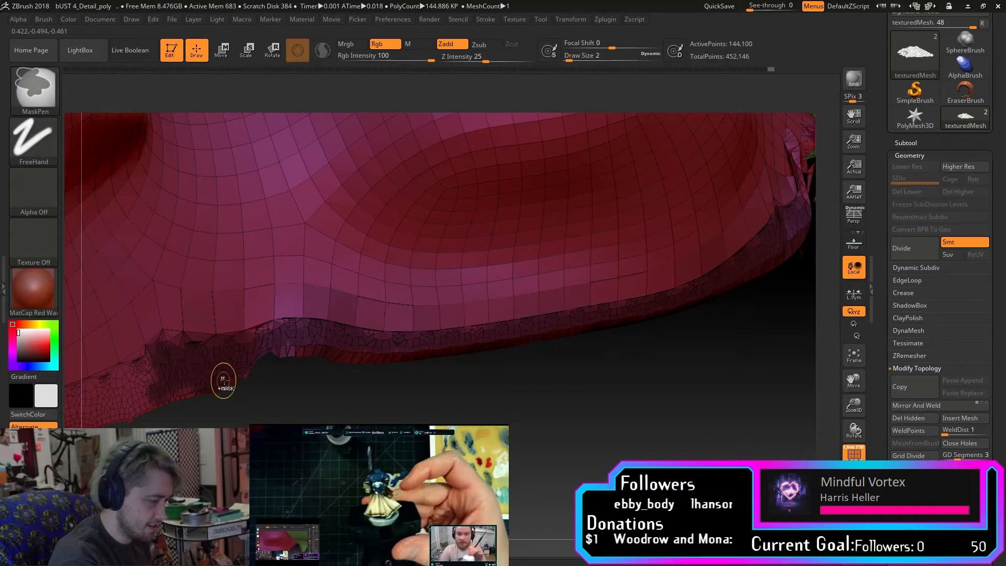
Mask the wide ragged patch of dense rim polygons beyond the small notch on the pink polygroup.
left_click_drag(488, 390, 640, 363)
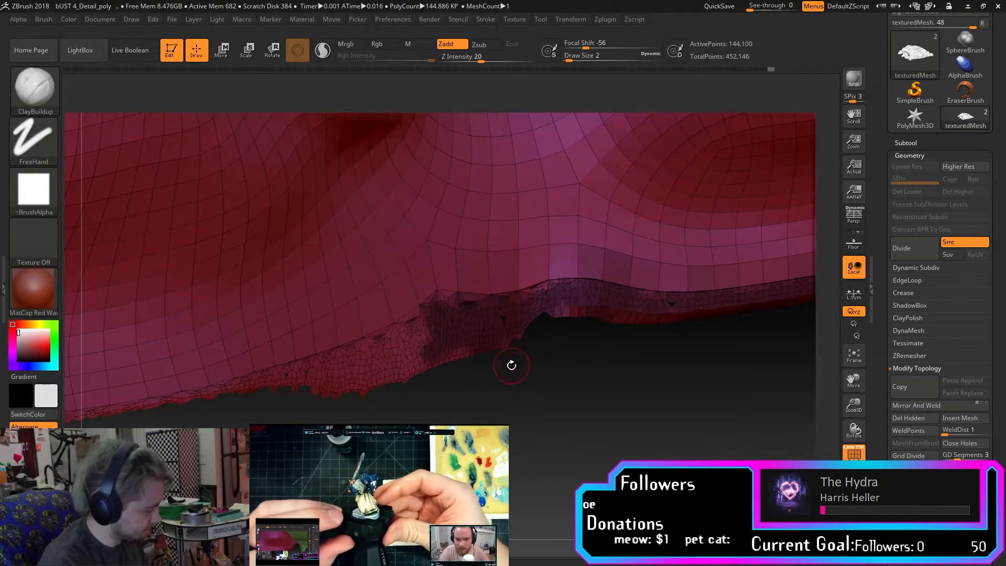
key("ctrl")
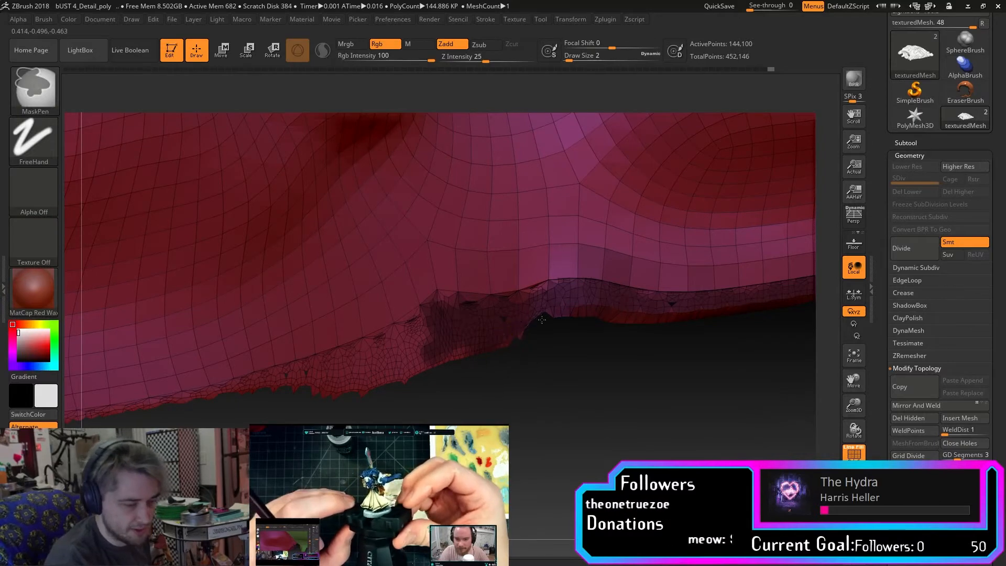
mouse_move(447, 343)
left_mouse_down("ctrl")
mouse_move(409, 373)
mouse_move(409, 340)
mouse_move(441, 304)
mouse_move(346, 367)
mouse_move(294, 385)
mouse_move(317, 372)
left_mouse_up("ctrl")
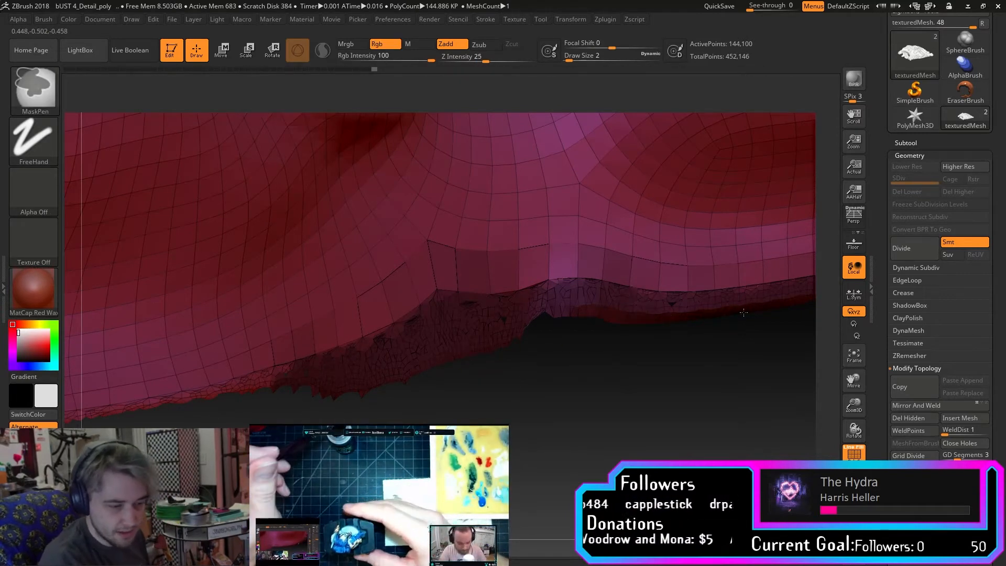
Continue the mask along the thin dense rim beyond the ragged patch, then undo and redo the masking.
mouse_move(854, 379)
left_mouse_down()
mouse_move(900, 355)
mouse_move(911, 261)
left_mouse_up()
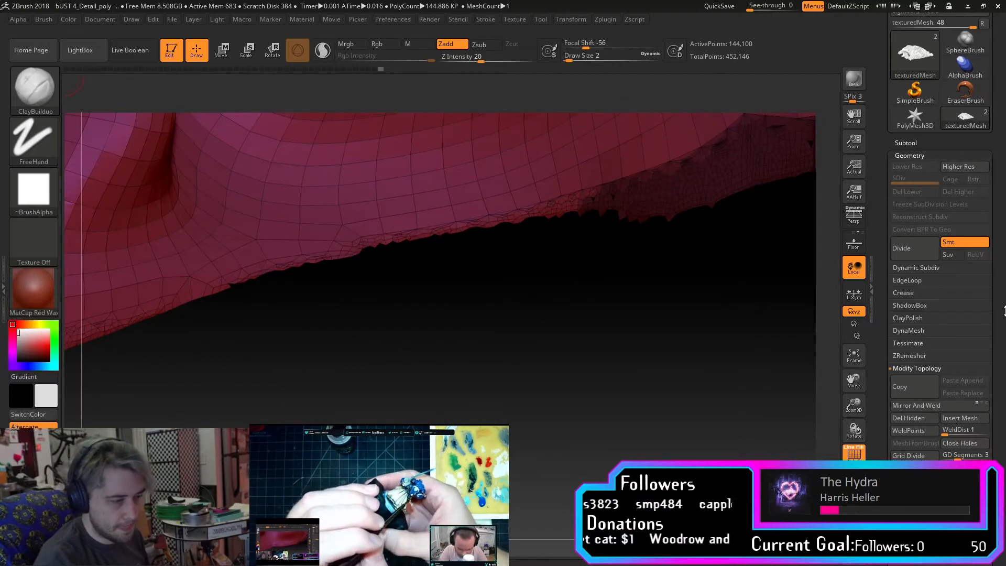
left_click_drag(622, 198, 451, 227, "ctrl")
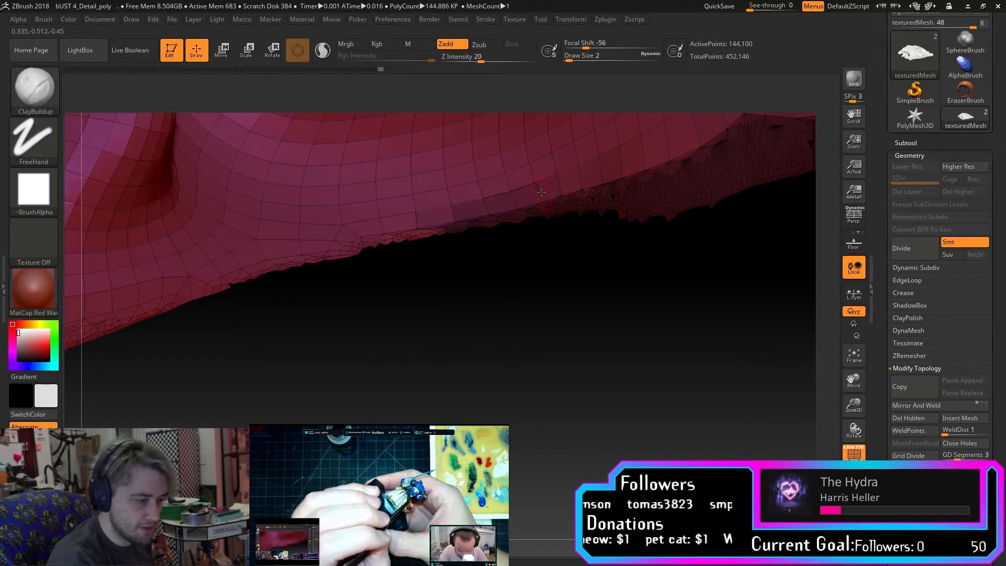
mouse_move(546, 189)
left_mouse_down("ctrl")
mouse_move(413, 236)
mouse_move(251, 275)
mouse_move(152, 315)
left_mouse_up("ctrl")
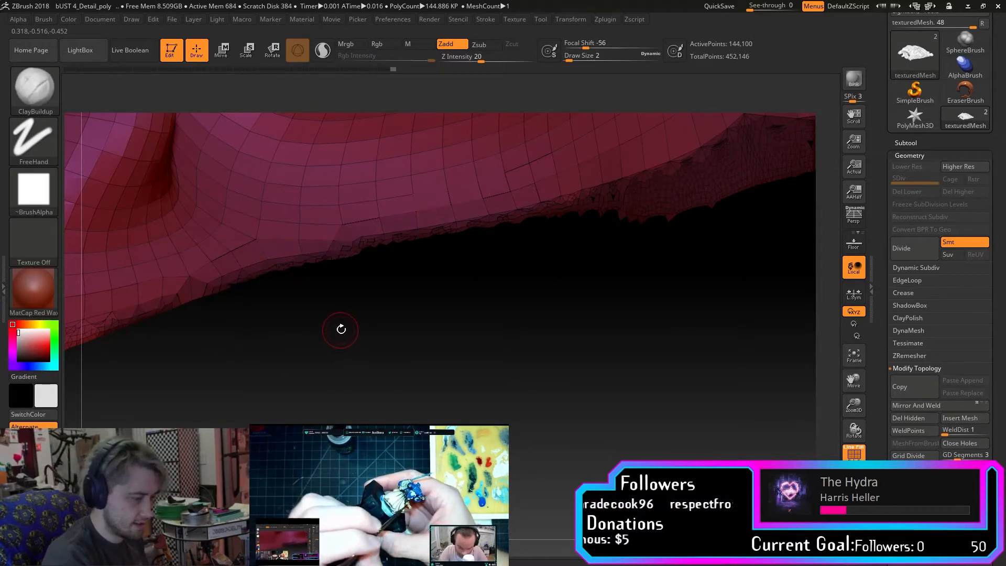
key("ctrl+z")
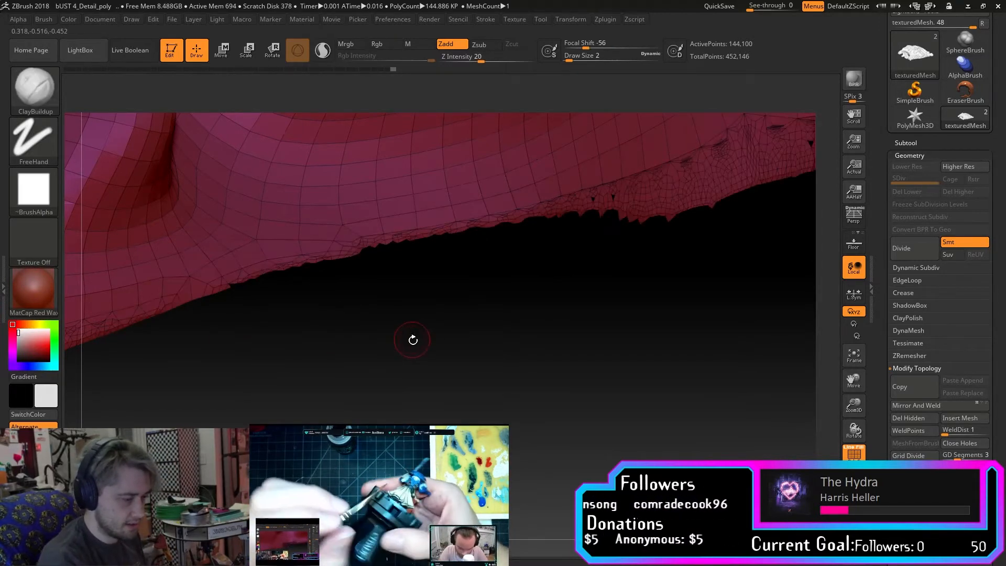
key("ctrl+shift+z")
Finish masking the thin rim down to its blunt end at the gap in the pink polygroup.
mouse_move(410, 340)
left_mouse_down()
mouse_move(389, 338)
mouse_move(438, 329)
mouse_move(414, 325)
left_mouse_up()
left_click_drag(541, 381, 552, 400)
left_click_drag(847, 377, 985, 361)
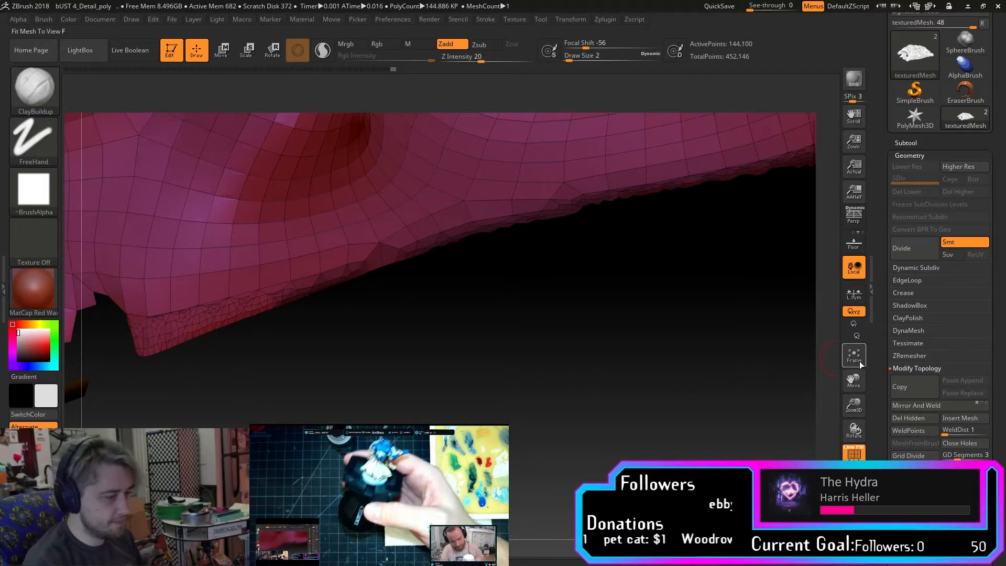
left_click_drag(857, 381, 909, 355)
mouse_move(505, 259)
left_mouse_down("ctrl")
mouse_move(349, 314)
mouse_move(457, 277)
left_mouse_up("ctrl")
mouse_move(354, 384)
left_mouse_down()
mouse_move(388, 400)
mouse_move(335, 366)
left_mouse_up()
left_click_drag(270, 344, 263, 340, "ctrl")
Mask the start of the dense scalloped rim strip on the far side of the gap.
mouse_move(324, 385)
left_mouse_down()
mouse_move(398, 427)
mouse_move(335, 317)
left_mouse_up()
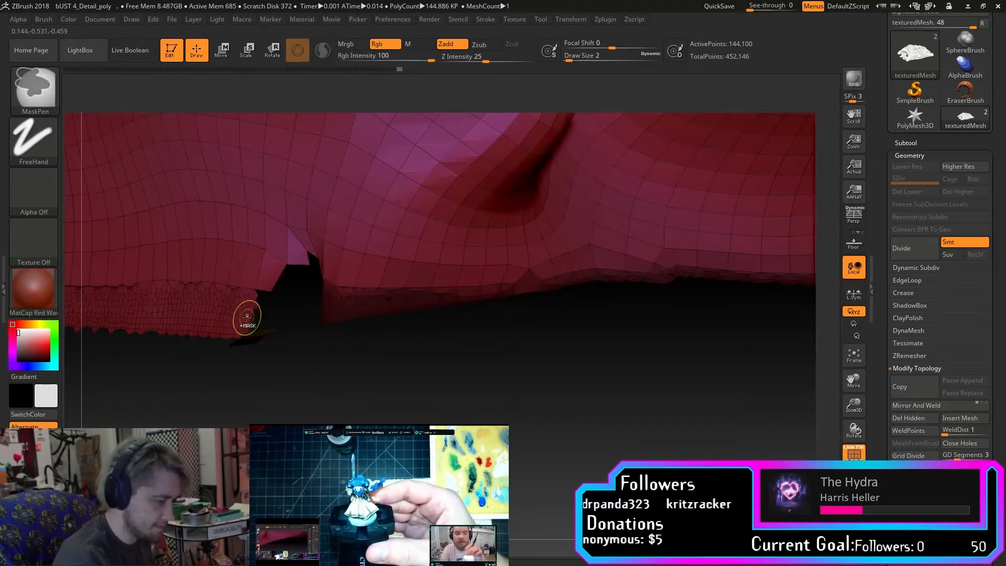
left_click_drag(247, 317, 208, 327, "ctrl")
mouse_move(466, 391)
left_mouse_down()
mouse_move(486, 396)
mouse_move(452, 412)
mouse_move(494, 382)
left_mouse_up()
left_click_drag(470, 329, 667, 330)
left_click_drag(853, 379, 1003, 380)
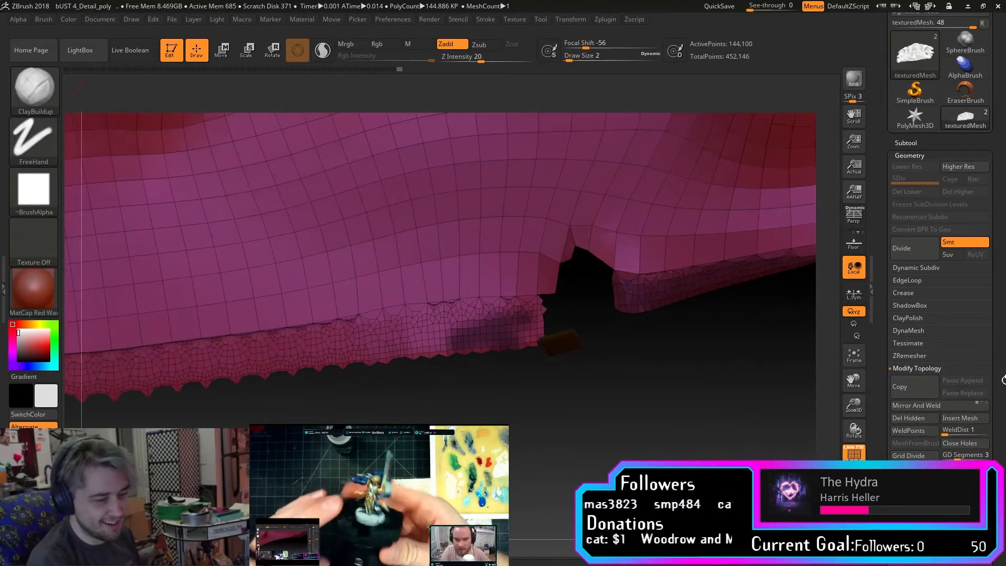
left_click_drag(861, 409, 907, 359)
left_click_drag(586, 369, 602, 370)
left_click_drag(632, 258, 629, 273, "ctrl")
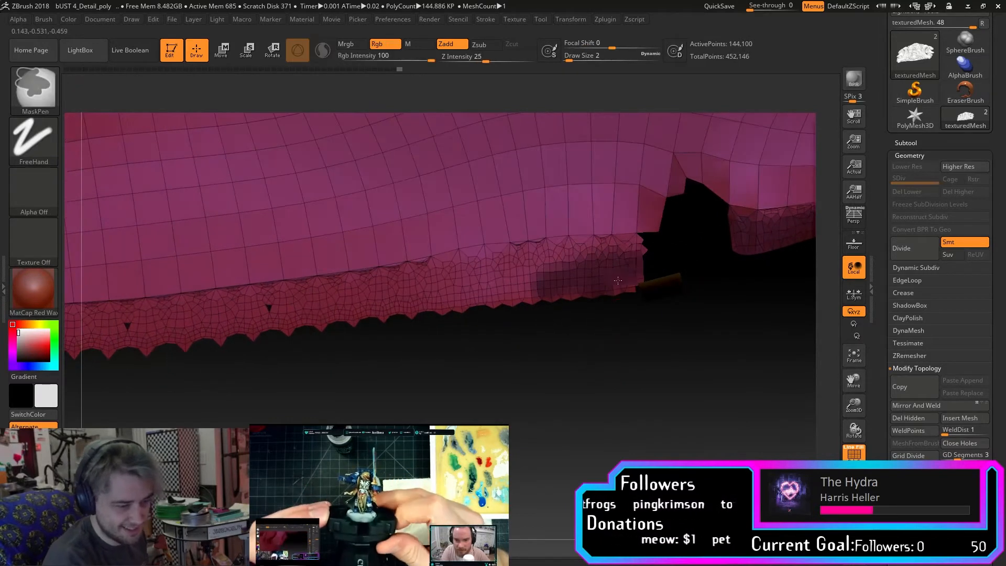
mouse_move(572, 254)
left_mouse_down("ctrl")
mouse_move(330, 307)
mouse_move(377, 280)
mouse_move(302, 322)
left_mouse_up("ctrl")
mouse_move(193, 323)
left_mouse_down("ctrl")
mouse_move(201, 310)
mouse_move(282, 301)
mouse_move(267, 309)
left_mouse_up("ctrl")
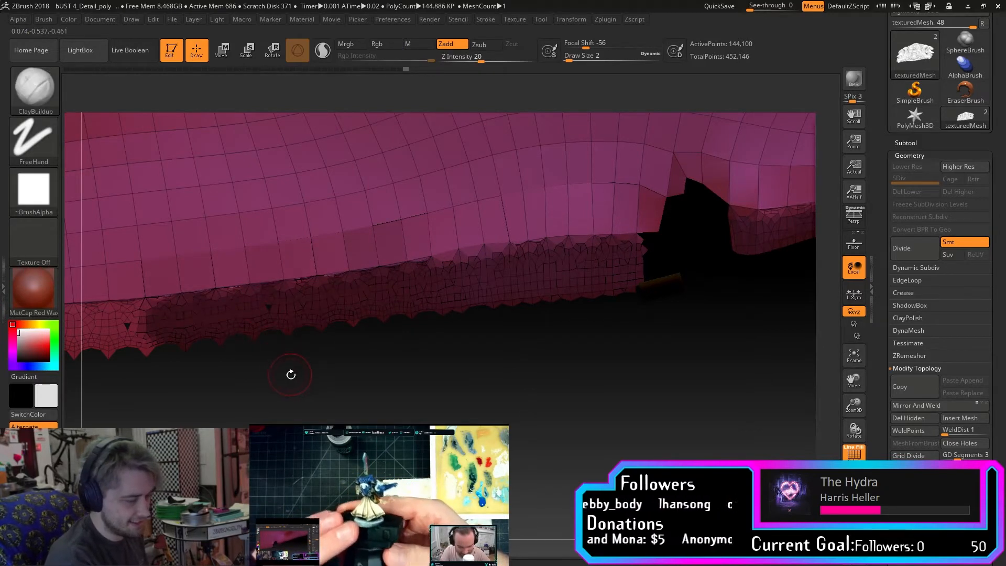
Extend the mask along the middle of the scalloped rim strip and unmask the large quads directly above it.
left_click_drag(834, 368, 1002, 376)
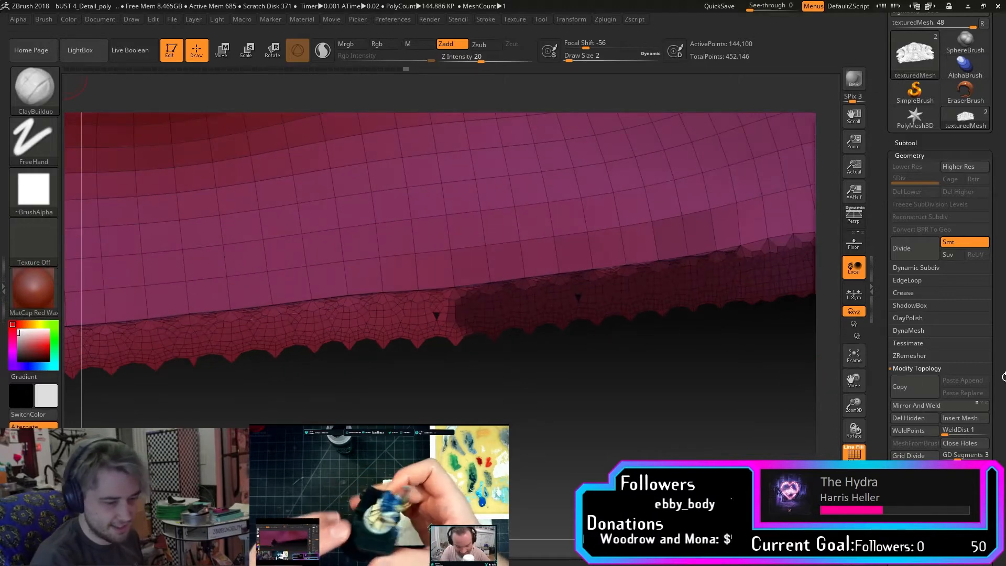
left_click_drag(840, 373, 971, 384, "alt")
left_click_drag(682, 338, 513, 357, "ctrl")
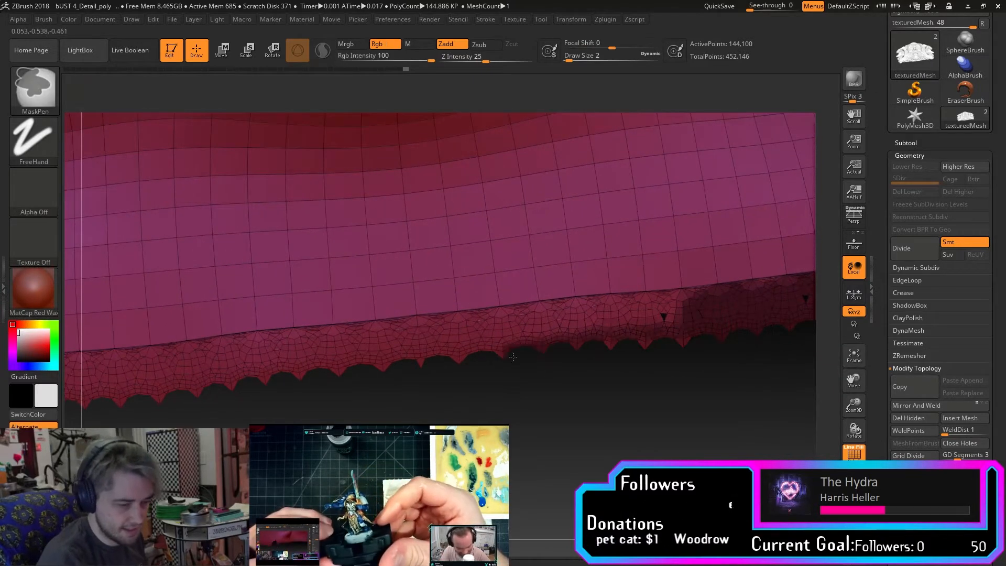
mouse_move(606, 336)
left_mouse_down("ctrl")
mouse_move(502, 336)
mouse_move(585, 319)
left_mouse_up("ctrl")
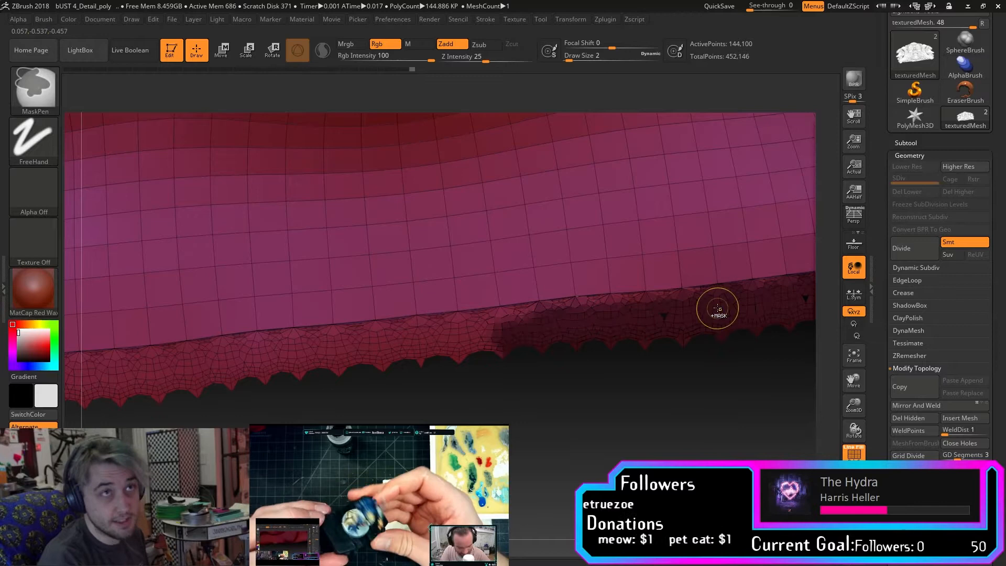
left_click_drag(655, 306, 423, 344, "ctrl")
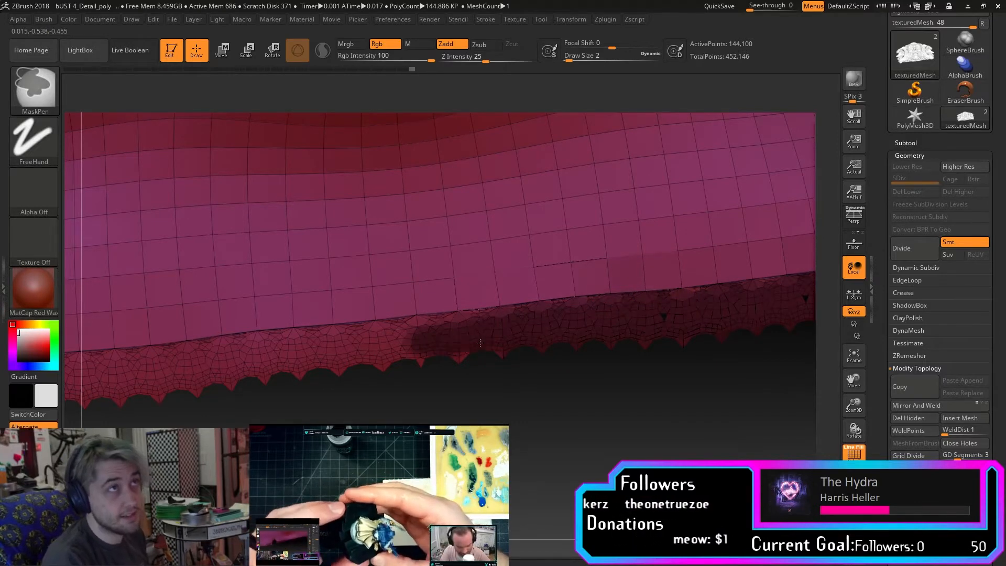
mouse_move(507, 322)
left_mouse_down("ctrl")
mouse_move(337, 336)
mouse_move(361, 301)
left_mouse_up("ctrl")
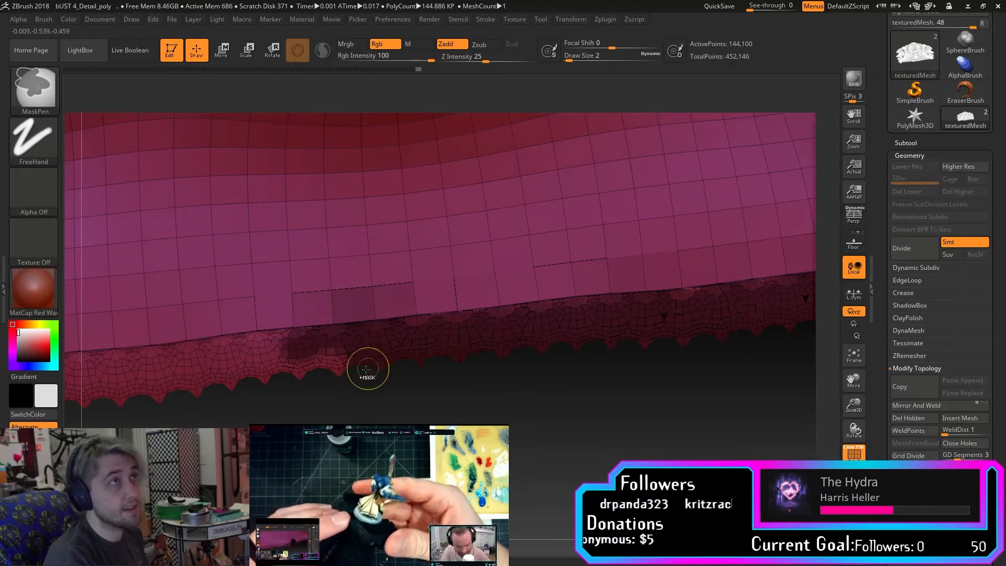
left_click_drag(287, 374, 306, 342, "ctrl")
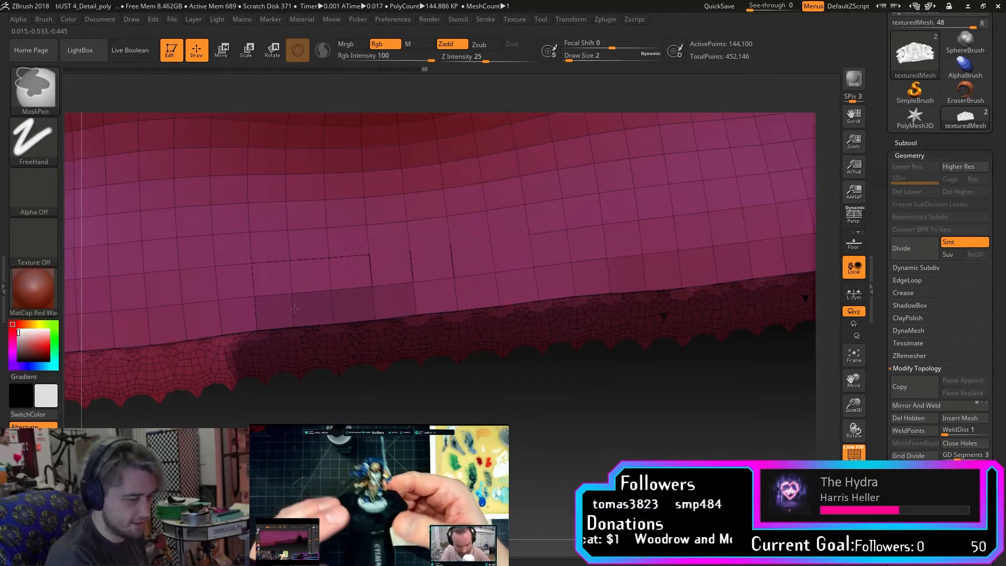
left_click_drag(294, 308, 335, 314, "ctrl+alt")
Mask the remaining scalloped rim strip up to the rounded corner at the next notch in the pink polygroup.
left_click_drag(851, 381, 861, 374)
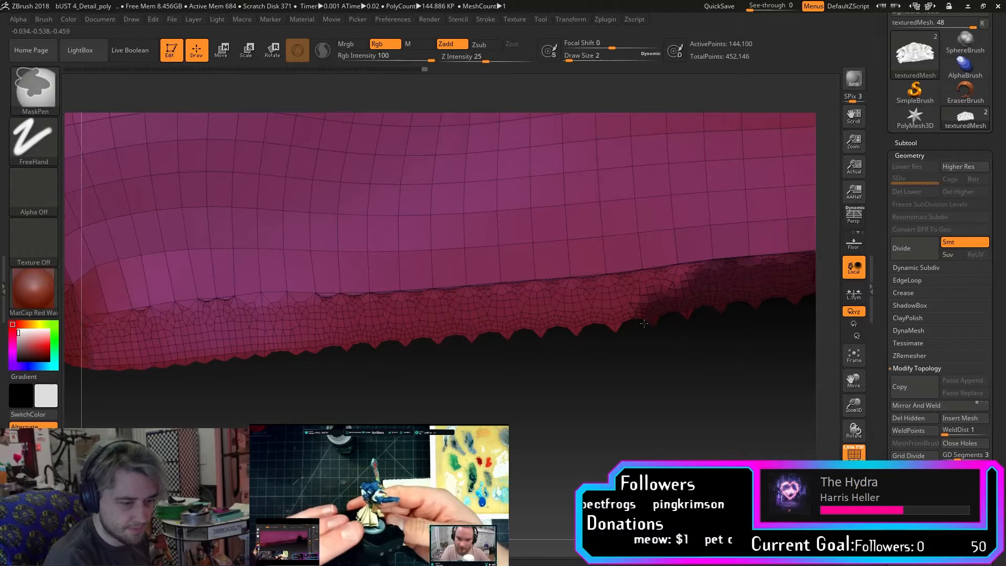
left_click_drag(649, 320, 675, 283, "ctrl")
mouse_move(587, 320)
left_mouse_down("ctrl")
mouse_move(584, 286)
mouse_move(511, 303)
mouse_move(520, 316)
left_mouse_up("ctrl")
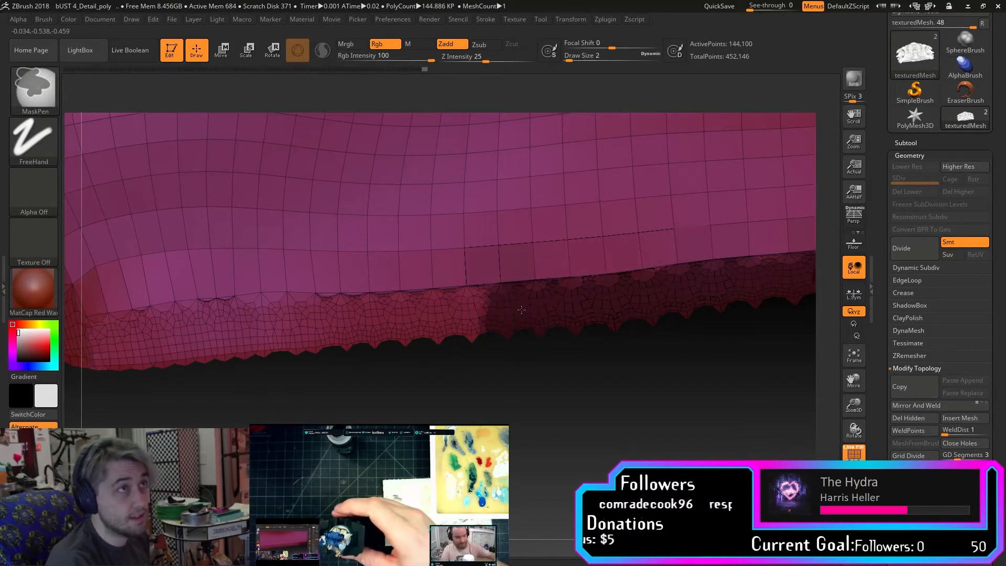
mouse_move(543, 270)
left_mouse_down("ctrl")
mouse_move(502, 294)
mouse_move(492, 319)
mouse_move(432, 335)
mouse_move(247, 315)
mouse_move(315, 348)
mouse_move(344, 340)
left_mouse_up("ctrl")
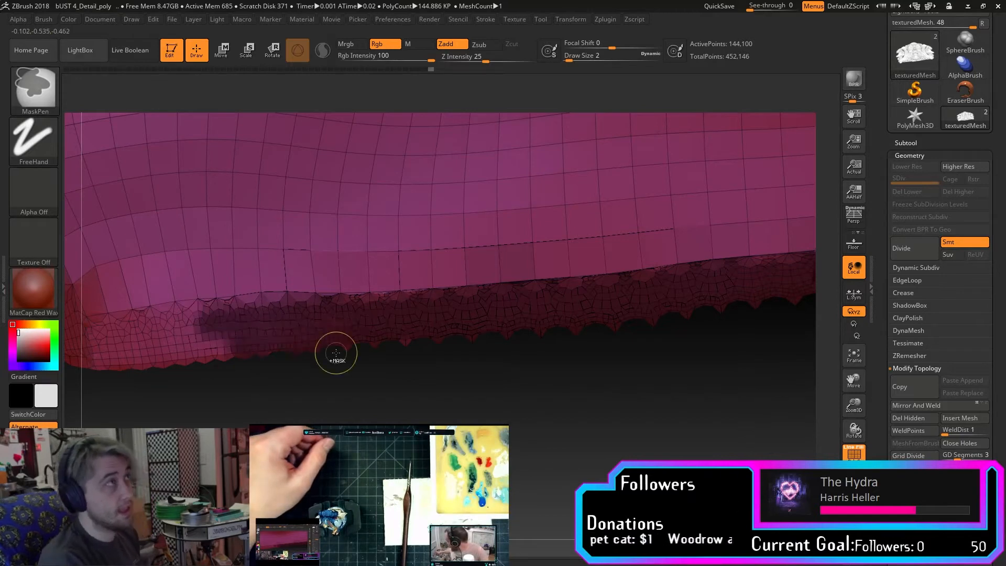
left_click_drag(858, 390, 884, 384)
mouse_move(713, 330)
left_mouse_down("ctrl")
mouse_move(388, 341)
mouse_move(505, 323)
mouse_move(509, 310)
left_mouse_up("ctrl")
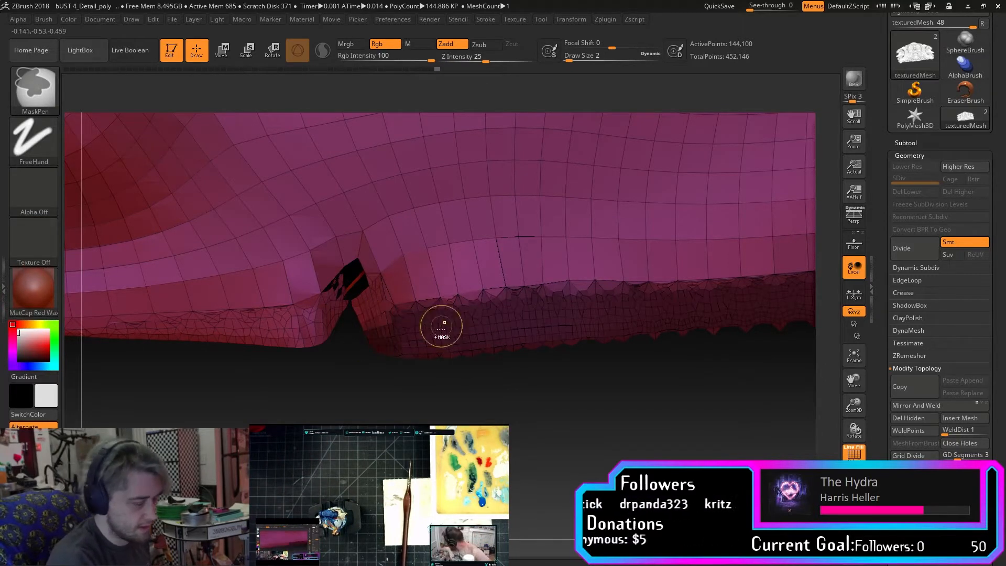
Mask the dense faces around the notch in the pink polygroup and along the thin rim strip on its far side.
mouse_move(371, 281)
left_mouse_down("ctrl")
mouse_move(377, 293)
mouse_move(360, 313)
left_mouse_up("ctrl")
mouse_move(353, 265)
left_mouse_down("ctrl")
mouse_move(324, 318)
mouse_move(298, 331)
mouse_move(319, 326)
left_mouse_up("ctrl")
mouse_move(427, 416)
left_mouse_down()
mouse_move(449, 404)
mouse_move(441, 409)
left_mouse_up()
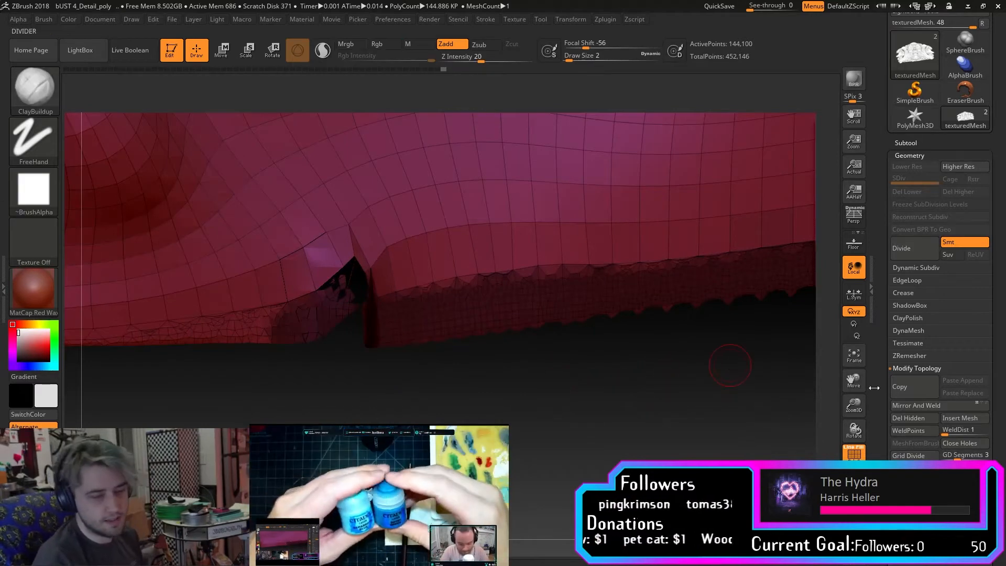
left_click_drag(853, 378, 870, 381)
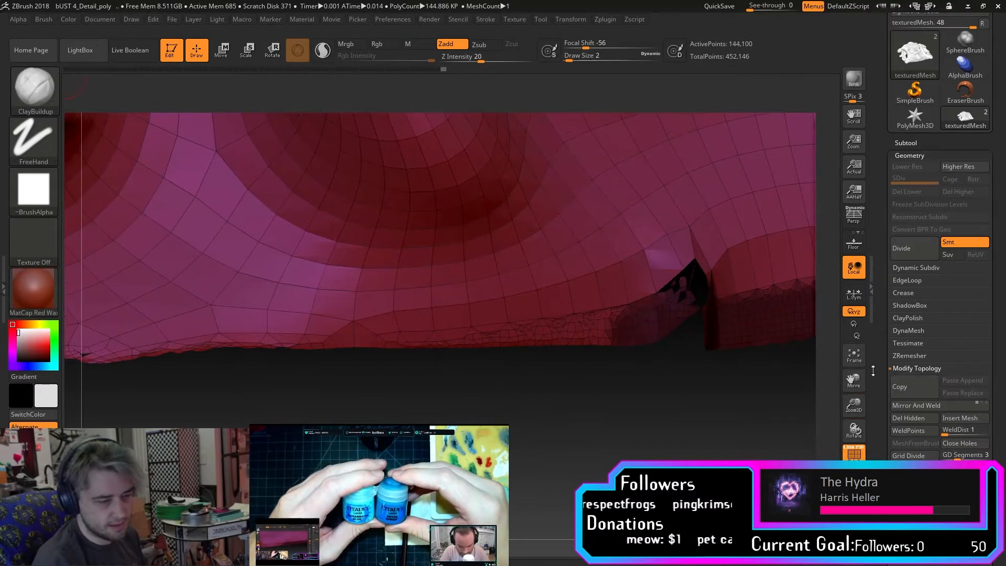
mouse_move(607, 330)
left_mouse_down("ctrl")
mouse_move(519, 337)
mouse_move(611, 319)
left_mouse_up("ctrl")
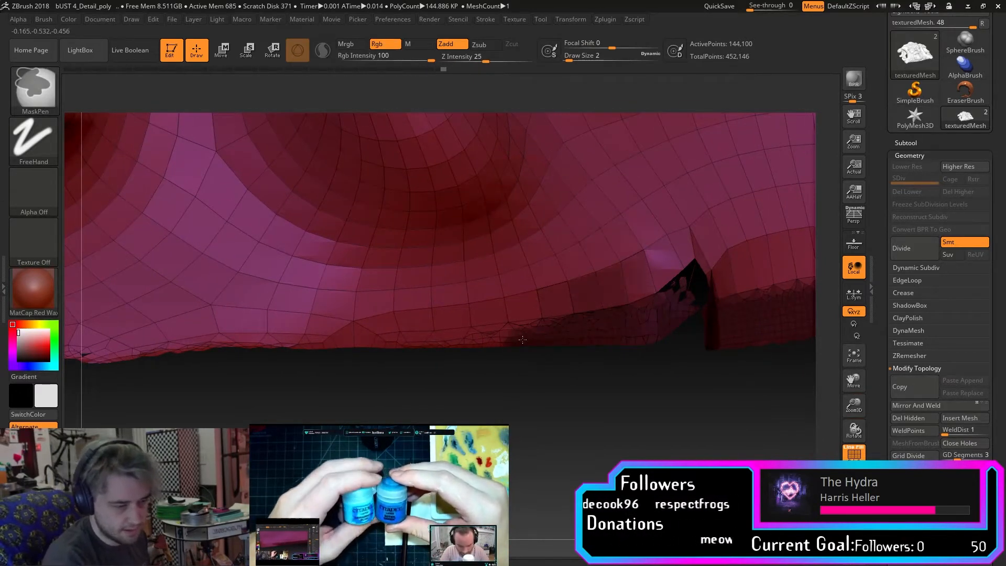
left_click_drag(548, 338, 434, 343, "ctrl")
Mask the ragged pink rim past its corner and the start of the narrow curved strip beyond it.
mouse_move(299, 361)
left_mouse_down()
mouse_move(449, 392)
mouse_move(401, 327)
mouse_move(272, 315)
mouse_move(139, 337)
left_mouse_up()
mouse_move(853, 379)
left_mouse_down()
mouse_move(867, 369)
mouse_move(859, 388)
left_mouse_up()
mouse_move(616, 295)
left_mouse_down("ctrl")
mouse_move(381, 299)
mouse_move(241, 281)
mouse_move(209, 309)
mouse_move(257, 315)
left_mouse_up("ctrl")
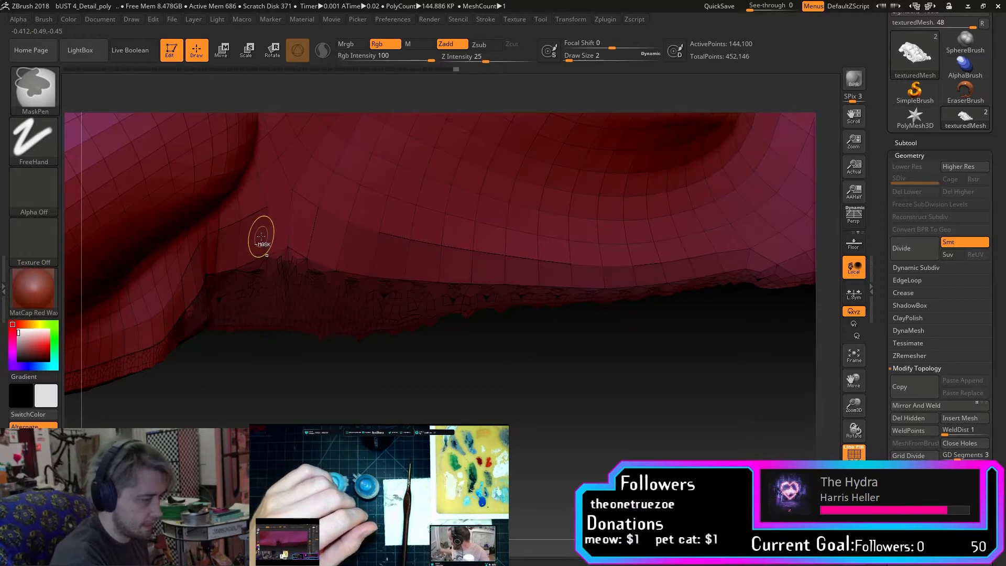
mouse_move(853, 428)
left_mouse_down()
mouse_move(853, 384)
mouse_move(528, 304)
left_mouse_up()
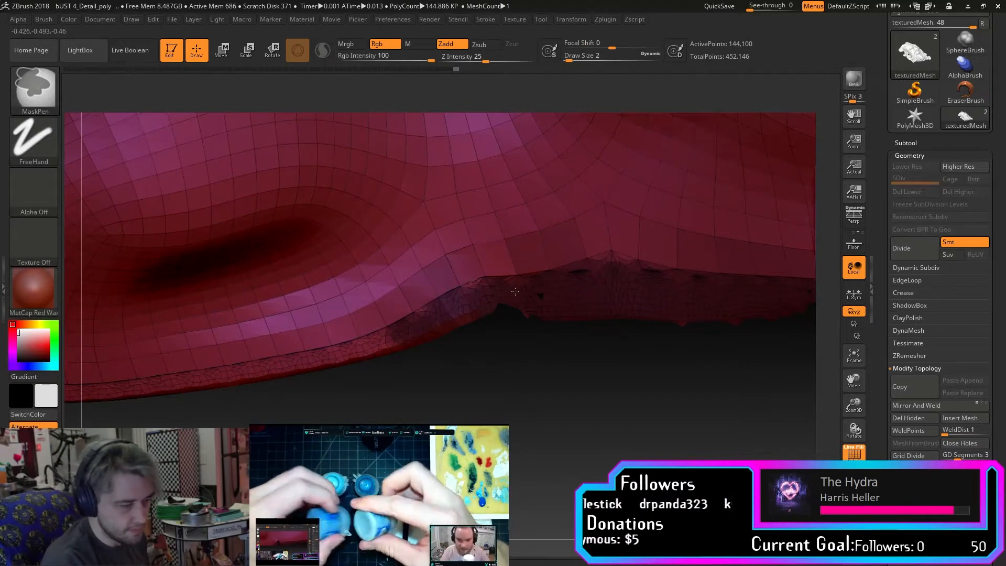
left_click_drag(440, 320, 266, 368)
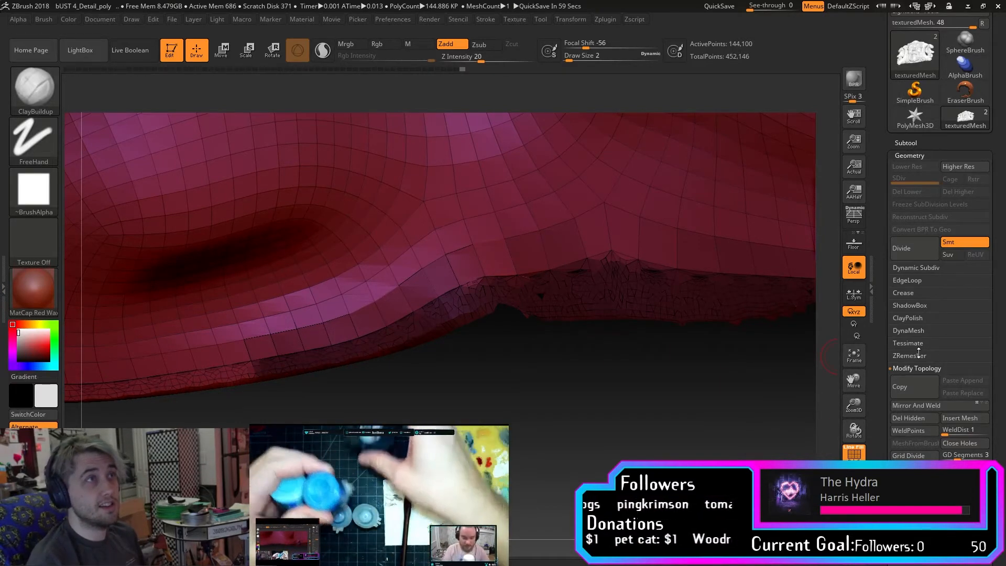
Mask the rest of the narrow curved pink rim up to its pointed end beside the green polygroup.
mouse_move(854, 401)
left_mouse_down()
mouse_move(978, 347)
mouse_move(854, 407)
mouse_move(857, 429)
mouse_move(862, 420)
left_mouse_up()
left_click_drag(692, 249, 572, 262, "ctrl")
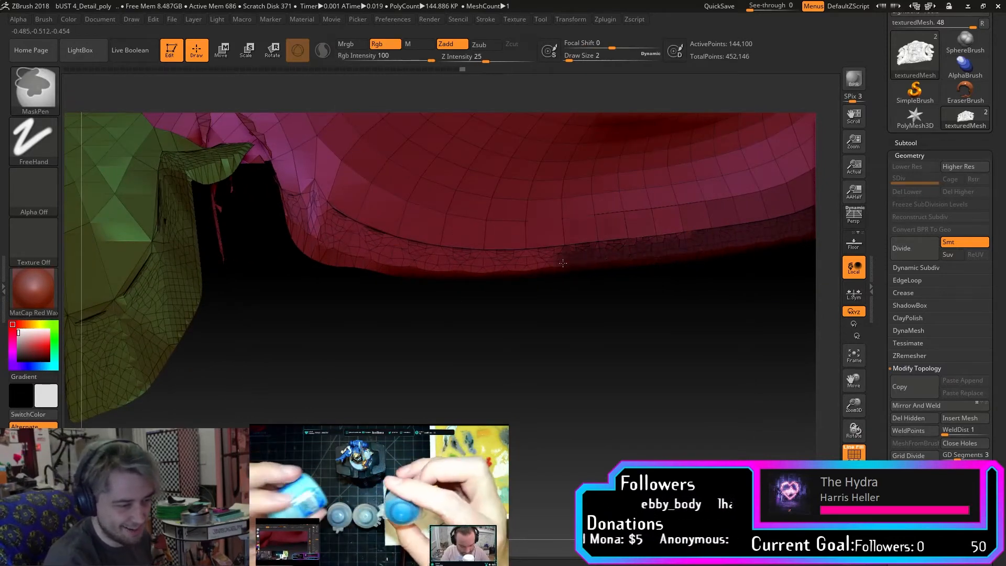
left_click_drag(480, 265, 401, 262, "ctrl")
mouse_move(464, 264)
left_mouse_down("ctrl")
mouse_move(341, 249)
mouse_move(306, 209)
left_mouse_up("ctrl")
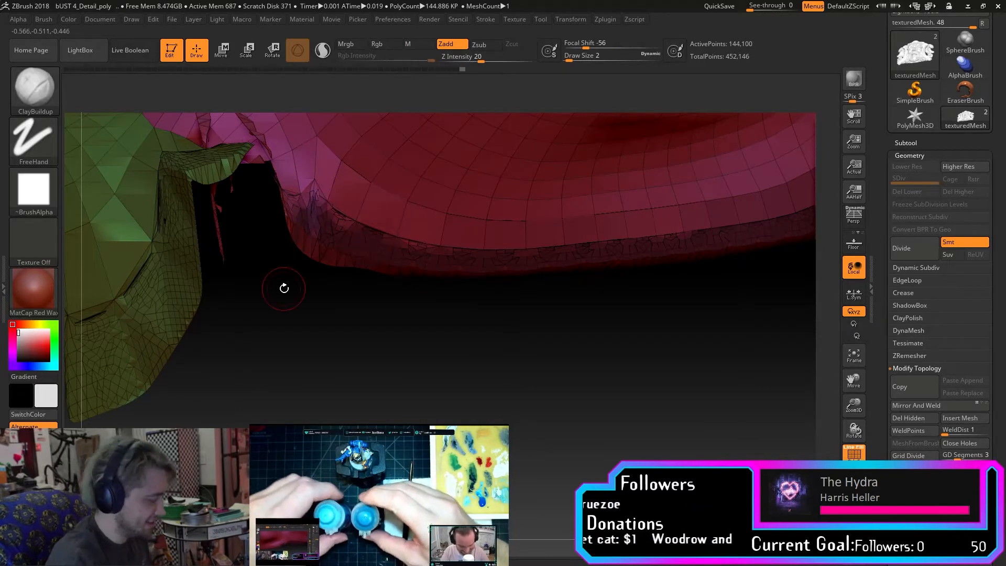
left_click_drag(284, 288, 473, 280)
mouse_move(389, 210)
left_mouse_down("ctrl")
mouse_move(392, 250)
mouse_move(503, 267)
left_mouse_up("ctrl")
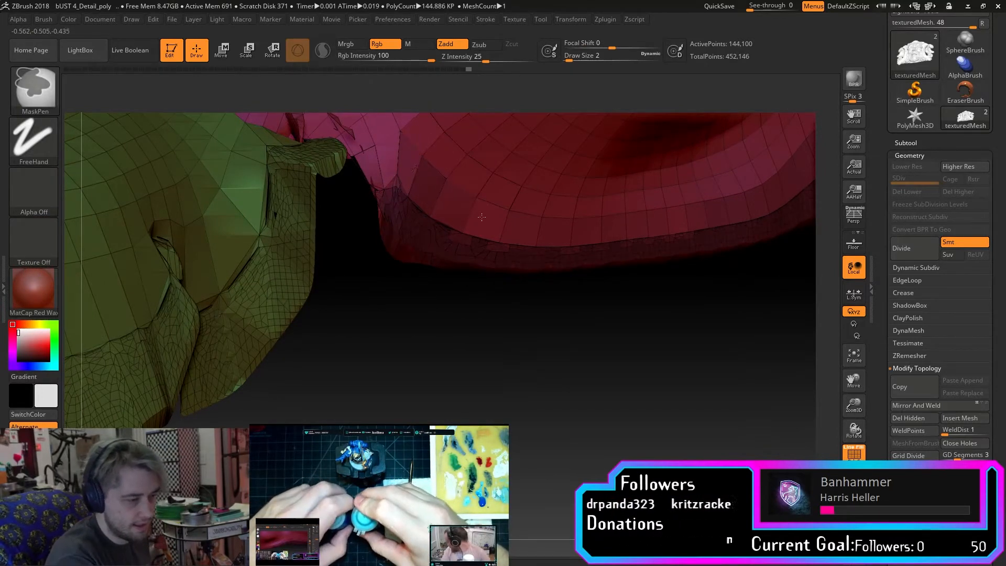
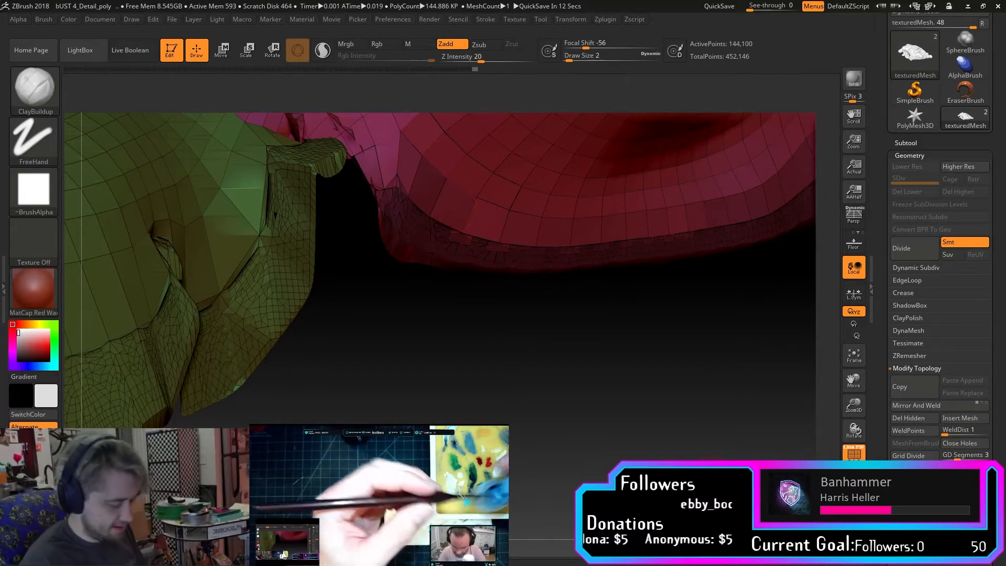
mouse_move(584, 387)
left_mouse_down()
mouse_move(489, 396)
mouse_move(768, 429)
mouse_move(657, 428)
left_mouse_up()
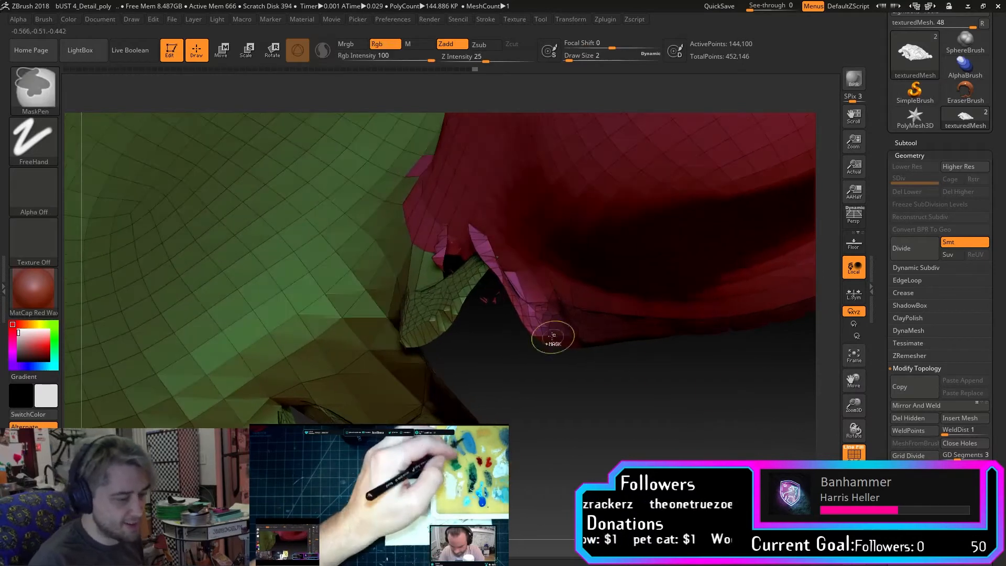
left_click_drag(530, 329, 580, 336)
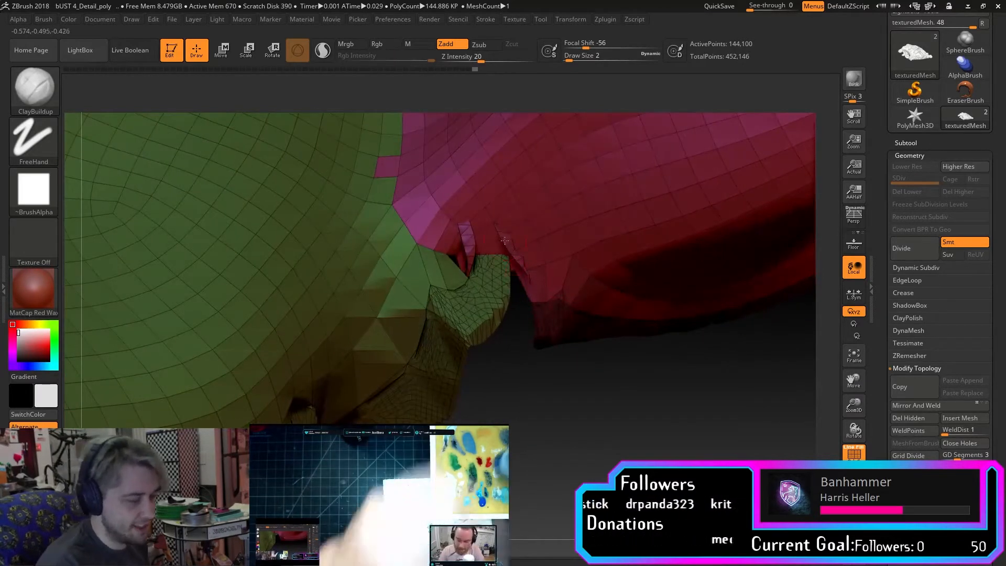
Mask the dense green rim from its junction with the pink polygroup down across the first hanging tab.
mouse_move(482, 297)
left_mouse_down("ctrl")
mouse_move(481, 278)
mouse_move(502, 294)
mouse_move(452, 308)
mouse_move(414, 414)
left_mouse_up("ctrl")
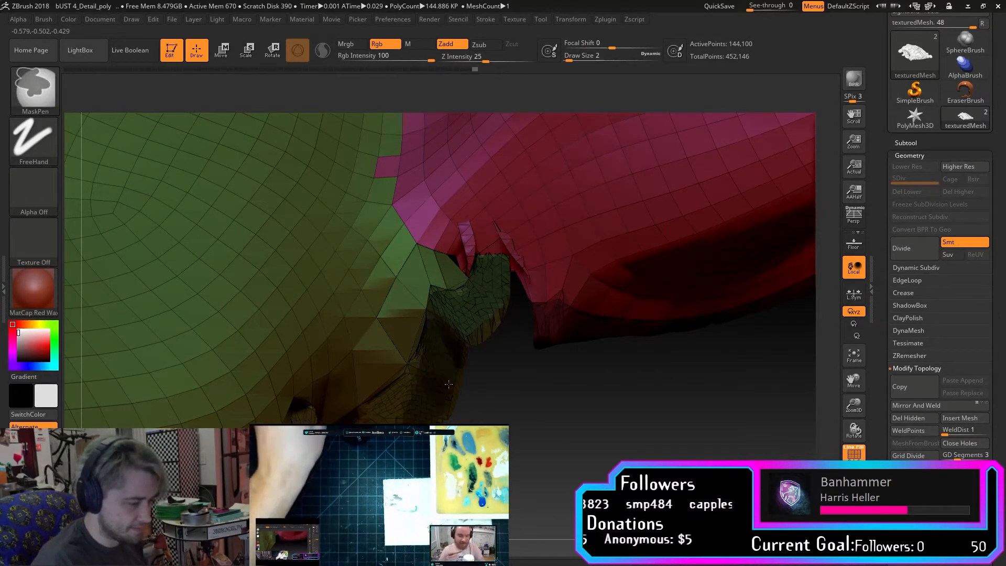
mouse_move(510, 406)
left_mouse_down()
mouse_move(539, 392)
mouse_move(581, 400)
mouse_move(545, 419)
left_mouse_up()
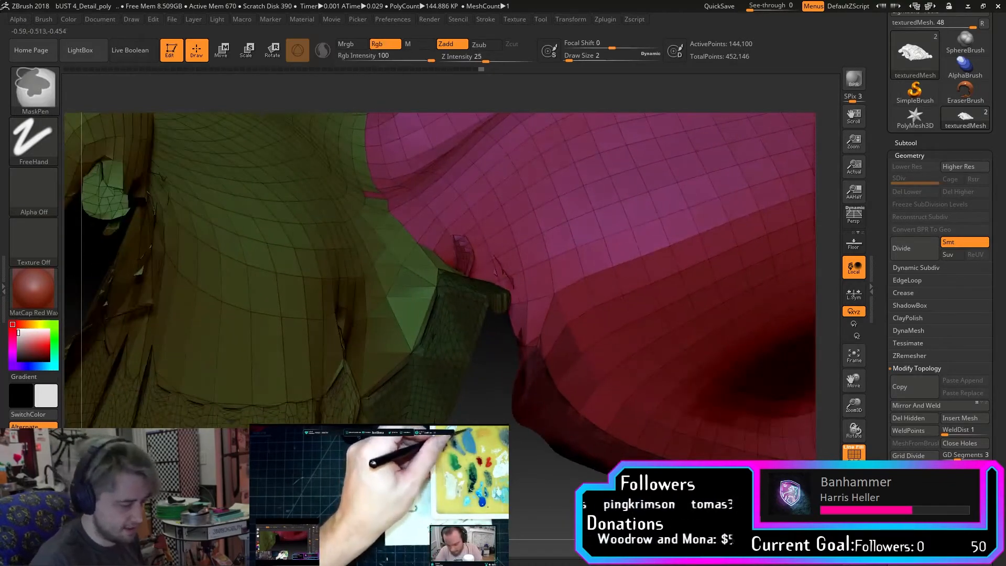
left_click_drag(853, 380, 927, 293)
mouse_move(790, 384)
left_mouse_down()
mouse_move(719, 416)
mouse_move(674, 370)
left_mouse_up()
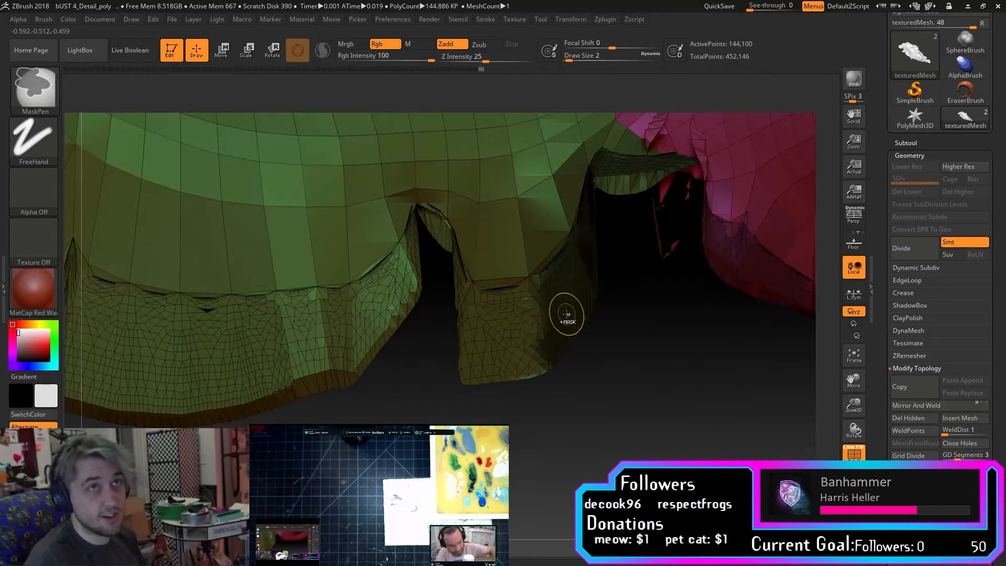
mouse_move(547, 292)
left_mouse_down("ctrl")
mouse_move(516, 300)
mouse_move(540, 301)
mouse_move(506, 356)
mouse_move(466, 374)
left_mouse_up("ctrl")
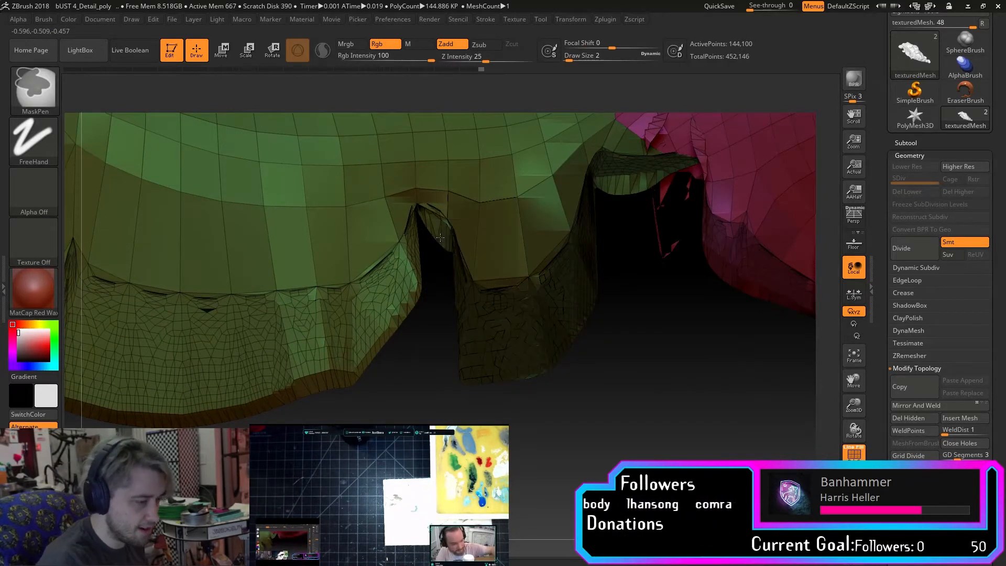
Mask the small flap inside the green notch and the start of the wide rim on its far side.
left_click_drag(440, 237, 445, 231, "ctrl")
mouse_move(564, 422)
left_mouse_down()
mouse_move(582, 404)
mouse_move(574, 364)
left_mouse_up()
mouse_move(454, 248)
left_mouse_down("ctrl")
mouse_move(425, 235)
mouse_move(314, 320)
mouse_move(356, 265)
mouse_move(399, 236)
left_mouse_up("ctrl")
left_click_drag(388, 345, 390, 395)
mouse_move(439, 303)
left_mouse_down("ctrl")
mouse_move(330, 348)
mouse_move(398, 322)
mouse_move(319, 377)
mouse_move(384, 414)
mouse_move(423, 390)
left_mouse_up("ctrl")
left_click_drag(331, 412, 283, 423, "ctrl")
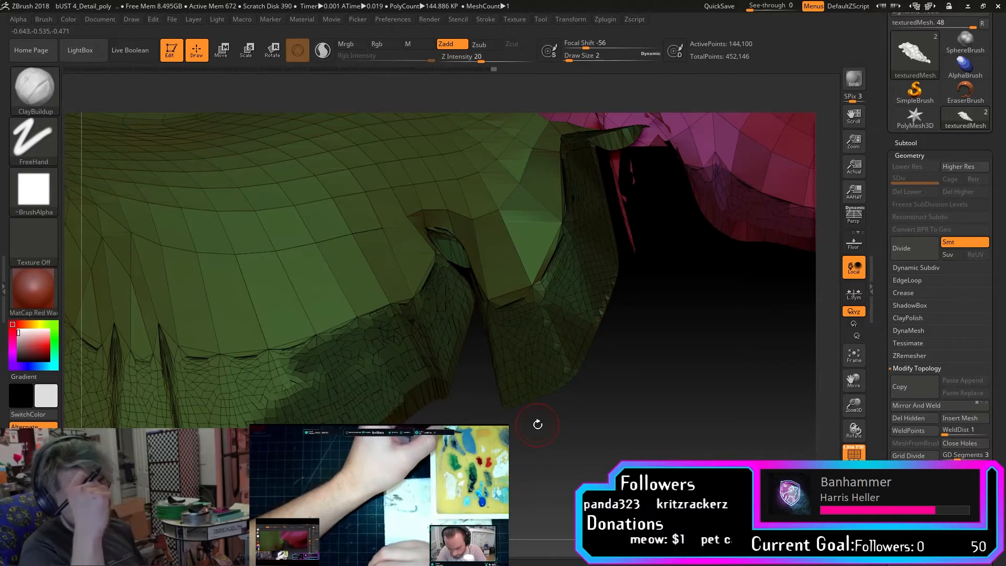
Extend the mask across the middle of the wide green rim up to the two narrow vertical creases.
mouse_move(853, 380)
left_mouse_down()
mouse_move(964, 369)
mouse_move(958, 383)
left_mouse_up()
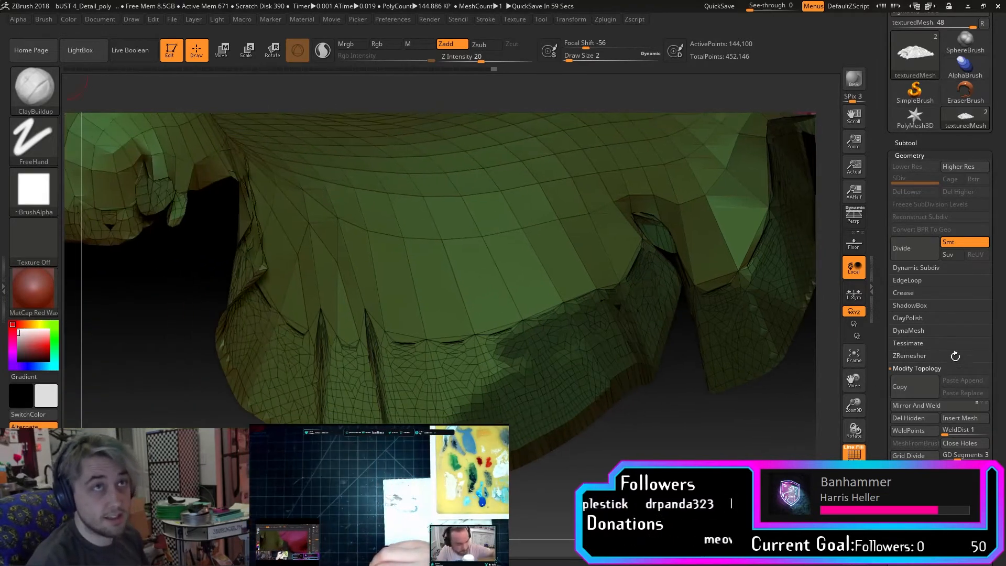
mouse_move(516, 350)
left_mouse_down("ctrl")
mouse_move(414, 413)
mouse_move(471, 367)
mouse_move(378, 408)
left_mouse_up("ctrl")
mouse_move(532, 314)
left_mouse_down("ctrl")
mouse_move(445, 362)
mouse_move(389, 369)
mouse_move(424, 359)
mouse_move(489, 370)
left_mouse_up("ctrl")
left_click_drag(393, 417, 325, 412, "ctrl")
Mask the remaining wide green rim past the two creases and up to the folded outer corner.
mouse_move(576, 445)
left_mouse_down()
mouse_move(617, 450)
mouse_move(583, 465)
left_mouse_up()
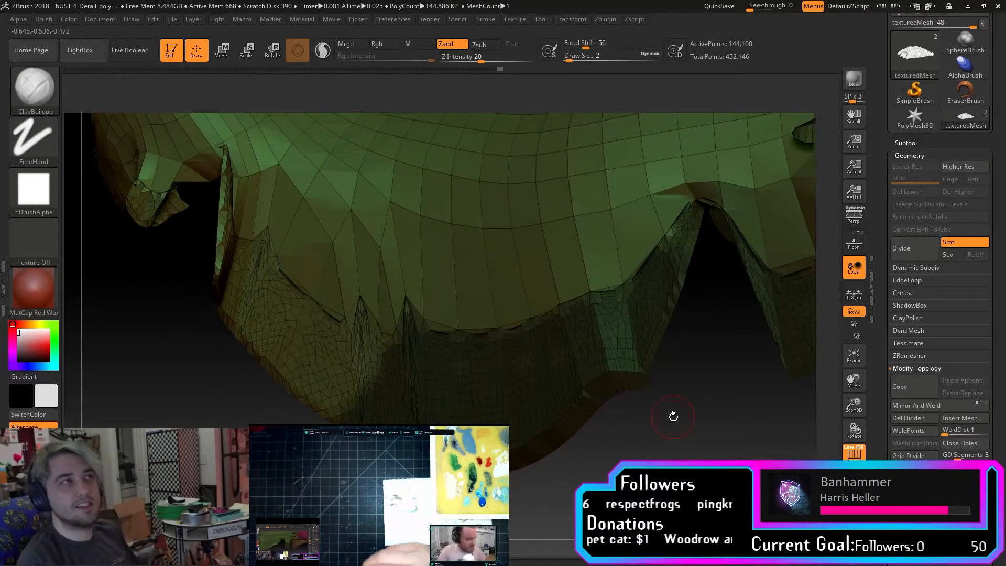
left_click_drag(854, 378, 890, 399)
left_click_drag(781, 414, 749, 400)
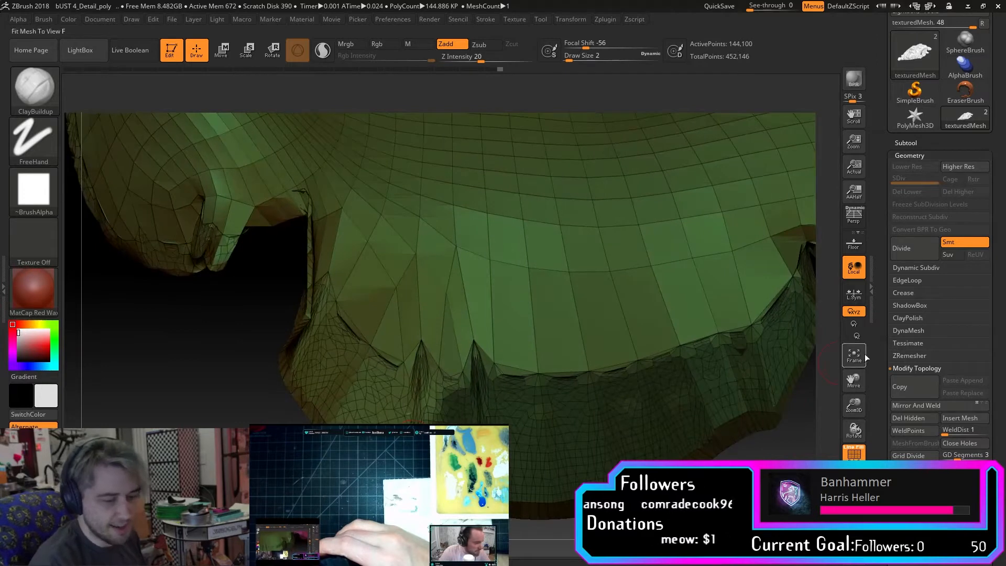
left_click_drag(865, 381, 890, 358)
mouse_move(490, 386)
left_mouse_down("ctrl")
mouse_move(484, 367)
mouse_move(498, 340)
mouse_move(445, 363)
mouse_move(455, 387)
mouse_move(425, 355)
mouse_move(419, 314)
mouse_move(449, 326)
mouse_move(406, 393)
mouse_move(378, 256)
mouse_move(387, 246)
left_mouse_up("ctrl")
mouse_move(363, 317)
left_mouse_down("ctrl")
mouse_move(366, 292)
mouse_move(383, 382)
left_mouse_up("ctrl")
left_click_drag(293, 318, 369, 310)
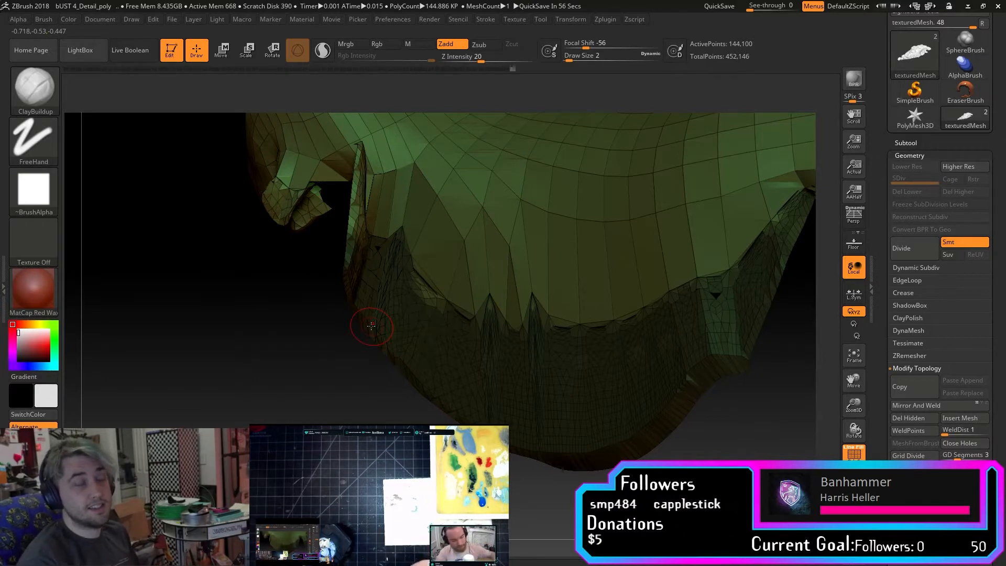
Mask the small curled green flap beyond the folded corner and the dense rim beside it.
mouse_move(347, 218)
left_mouse_down()
mouse_move(377, 152)
mouse_move(356, 153)
mouse_move(343, 256)
mouse_move(384, 404)
mouse_move(299, 197)
mouse_move(309, 207)
left_mouse_up()
mouse_move(316, 263)
left_mouse_down()
mouse_move(314, 229)
mouse_move(356, 252)
left_mouse_up()
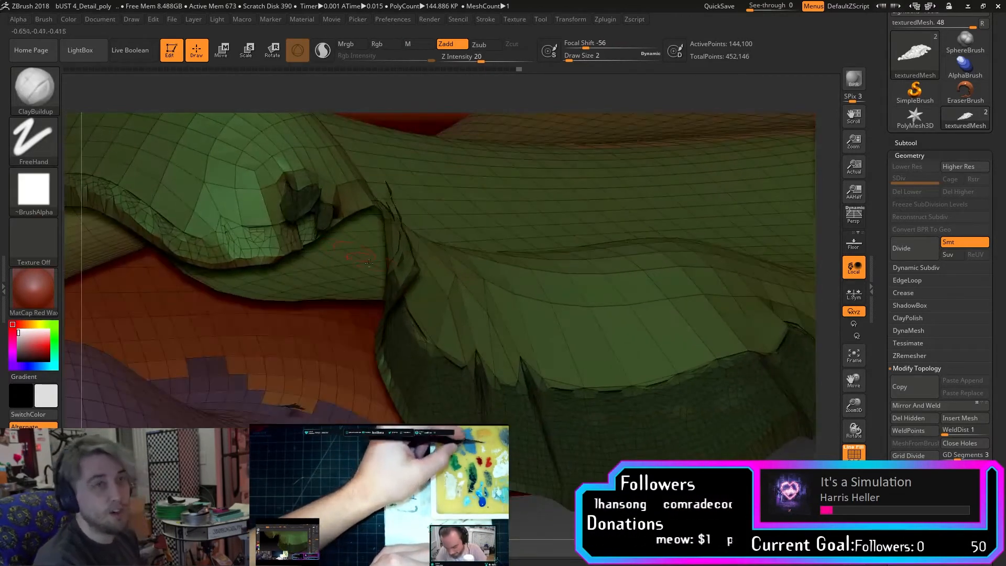
left_click_drag(854, 378, 870, 362)
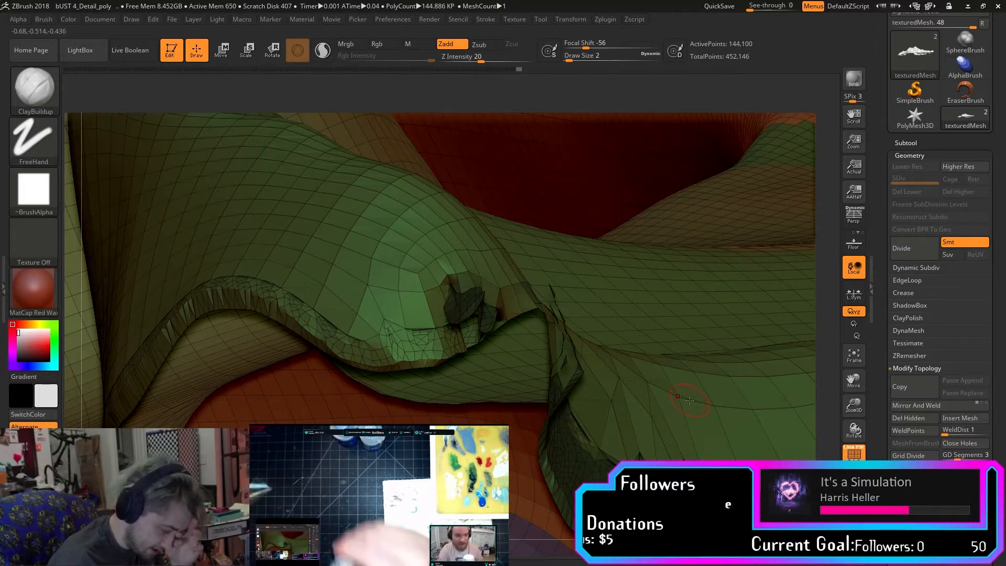
left_click_drag(861, 408, 856, 380)
mouse_move(854, 428)
left_mouse_down()
mouse_move(846, 401)
mouse_move(853, 425)
left_mouse_up()
mouse_move(498, 329)
left_mouse_down("ctrl")
mouse_move(500, 367)
mouse_move(466, 414)
mouse_move(488, 370)
left_mouse_up("ctrl")
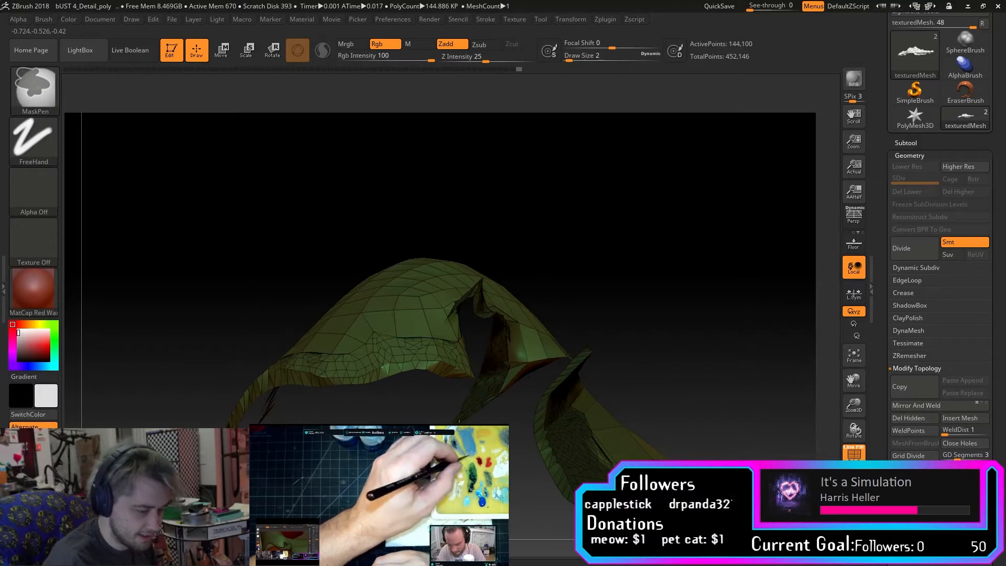
left_click_drag(855, 429, 853, 427)
mouse_move(531, 376)
left_mouse_down("ctrl")
mouse_move(455, 351)
mouse_move(358, 363)
left_mouse_up("ctrl")
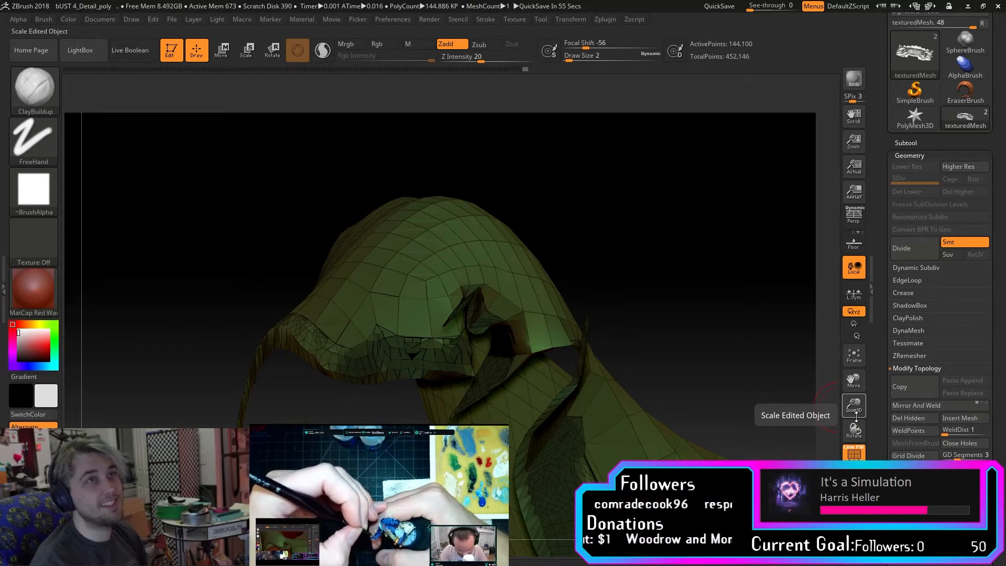
Extend the mask from the curled flap along the arched rim of the green fold.
left_click_drag(856, 415, 861, 436)
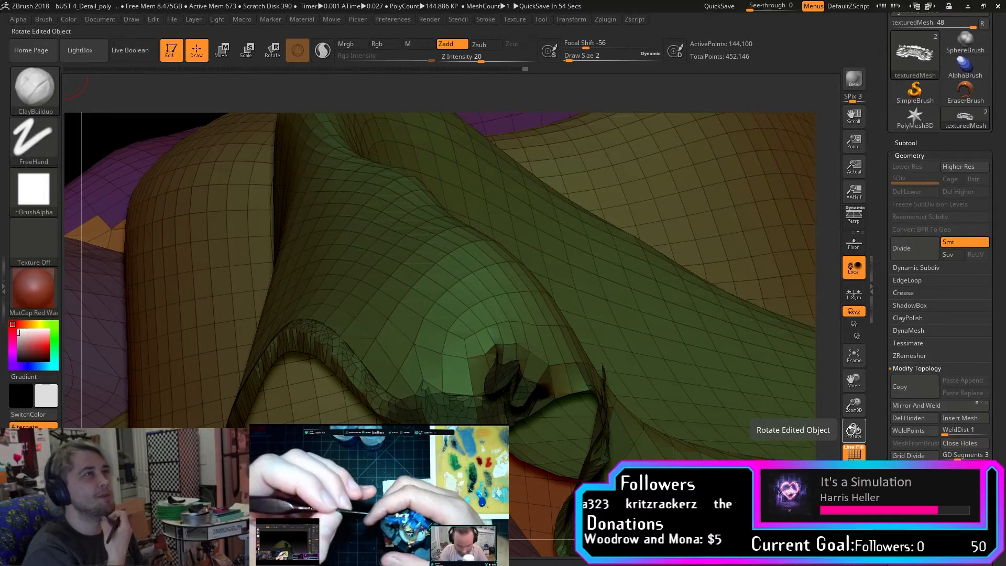
left_click_drag(853, 429, 888, 363)
left_click_drag(854, 432, 859, 427)
mouse_move(581, 352)
left_mouse_down("ctrl")
mouse_move(563, 328)
mouse_move(472, 314)
mouse_move(448, 330)
mouse_move(423, 309)
mouse_move(319, 278)
mouse_move(221, 352)
left_mouse_up("ctrl")
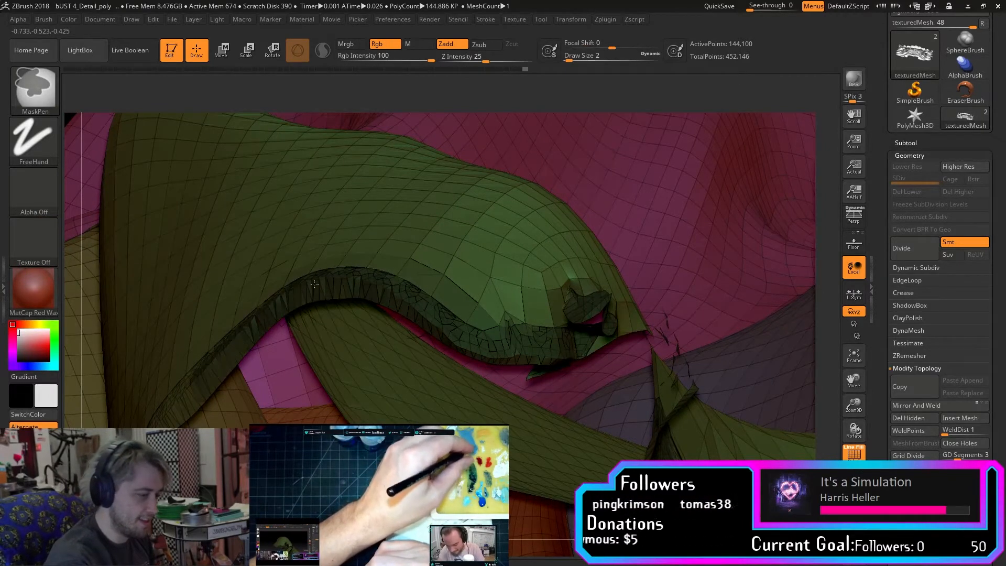
Mask the unmasked lower stretch of the arched green rim, covering its dense triangulated band.
left_click_drag(858, 432, 1003, 398)
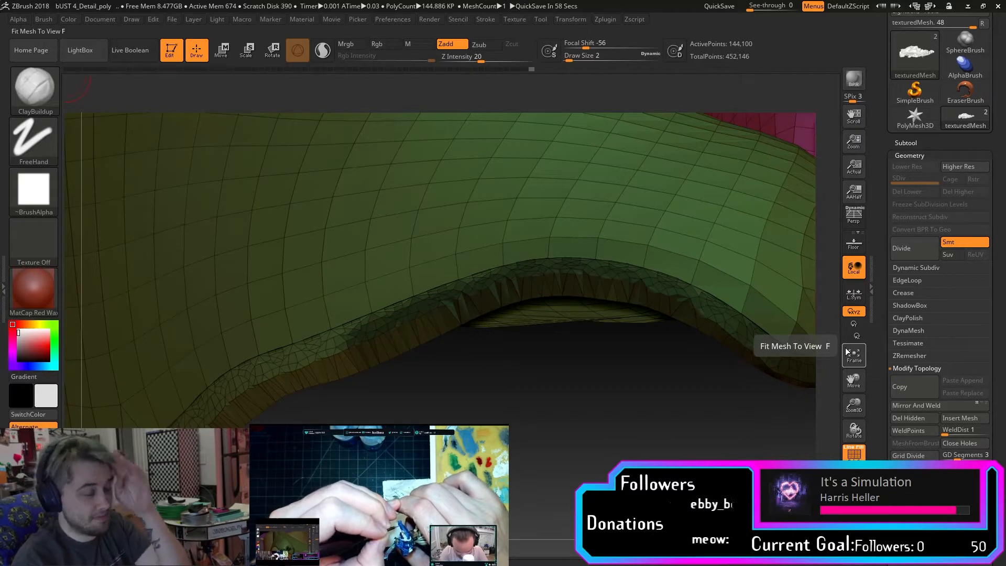
mouse_move(594, 364)
left_mouse_down()
mouse_move(586, 335)
mouse_move(646, 320)
left_mouse_up()
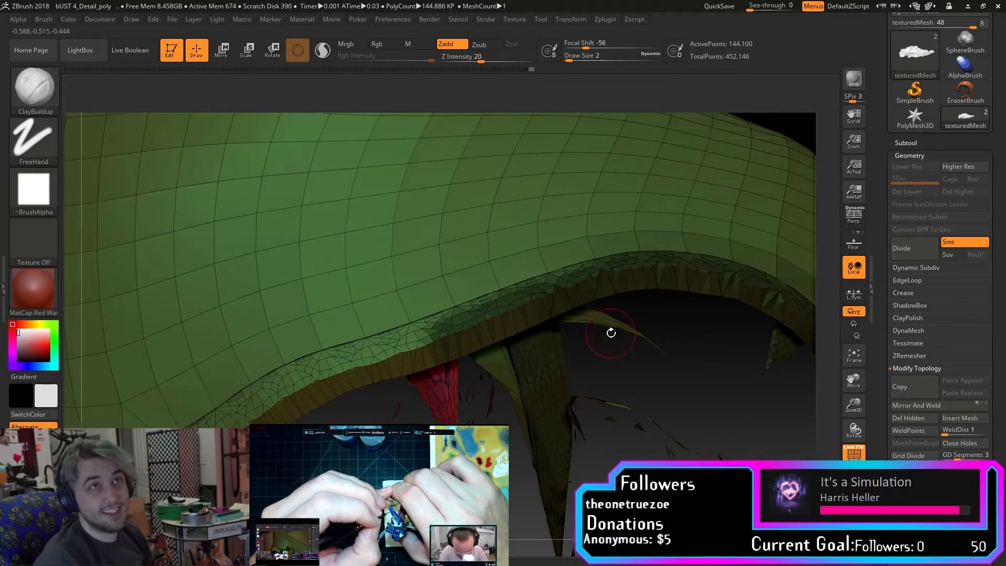
key("ctrl")
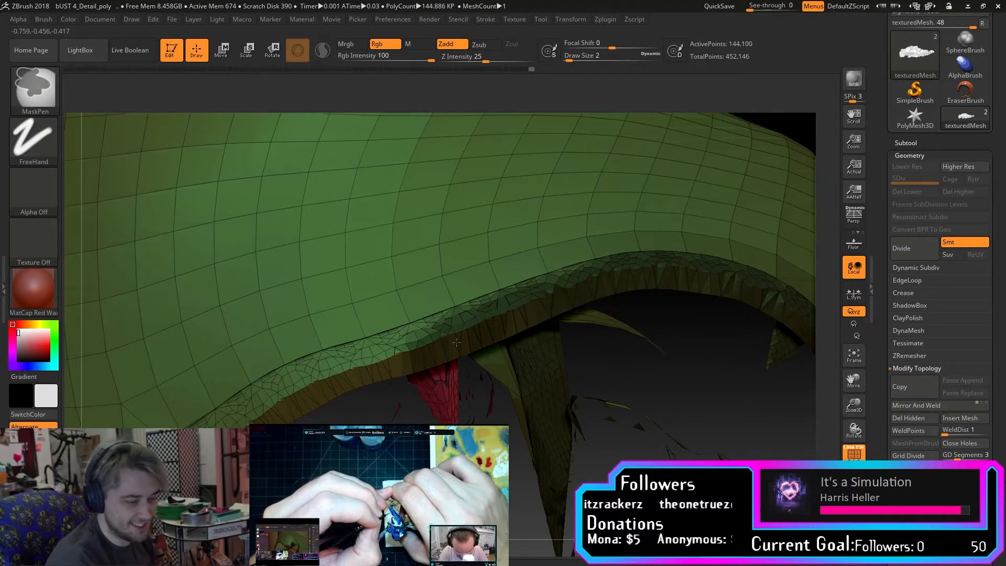
mouse_move(485, 319)
left_mouse_down("ctrl")
mouse_move(293, 377)
mouse_move(236, 404)
mouse_move(235, 424)
left_mouse_up("ctrl")
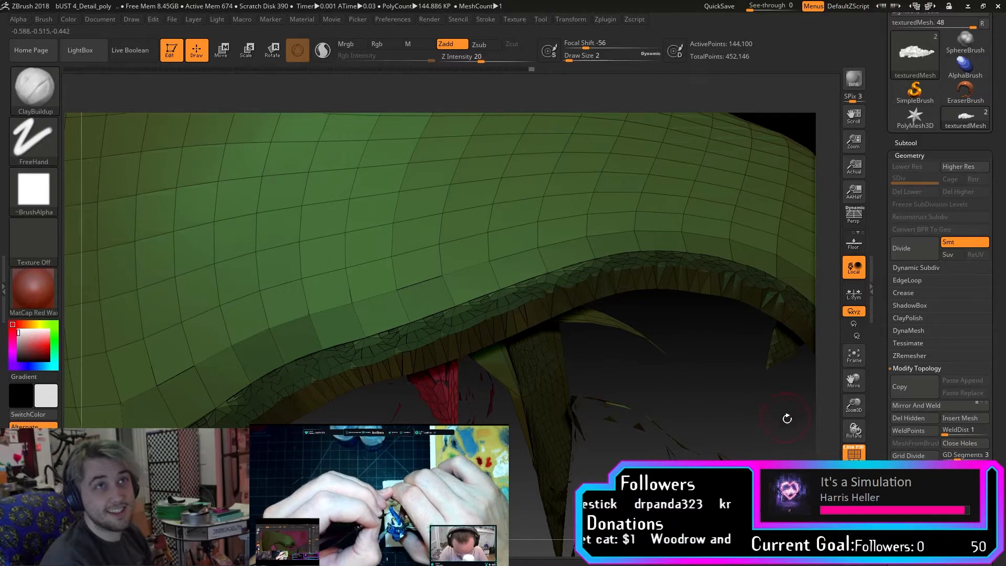
Inspect the mesh edge from the arched green rim to the neighbouring olive fold for dense bands still unmasked.
mouse_move(623, 382)
left_mouse_down()
mouse_move(592, 419)
mouse_move(652, 450)
mouse_move(618, 456)
left_mouse_up()
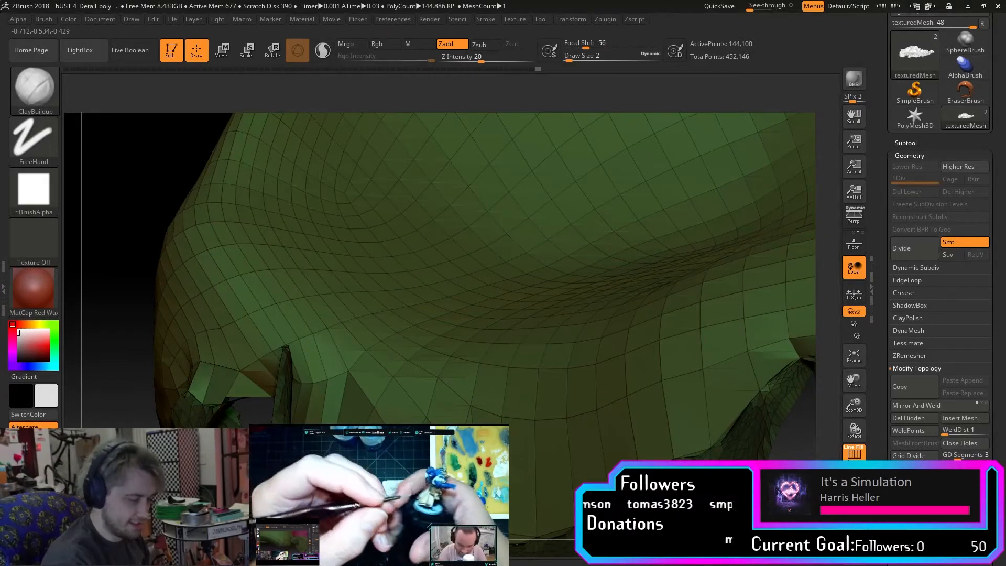
left_click(853, 354)
mouse_move(807, 351)
left_mouse_down()
mouse_move(777, 349)
mouse_move(795, 348)
left_mouse_up()
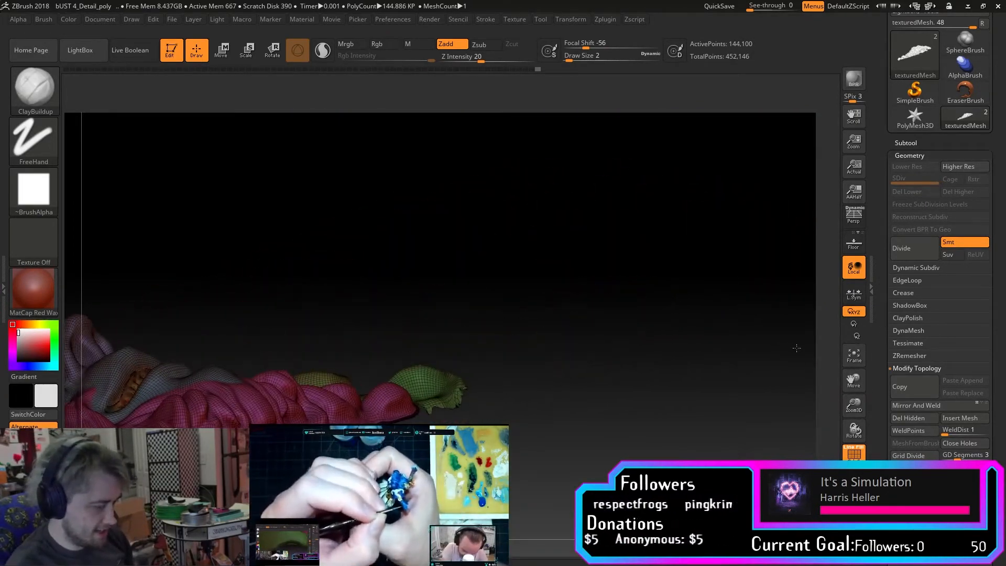
left_click_drag(854, 388, 999, 349)
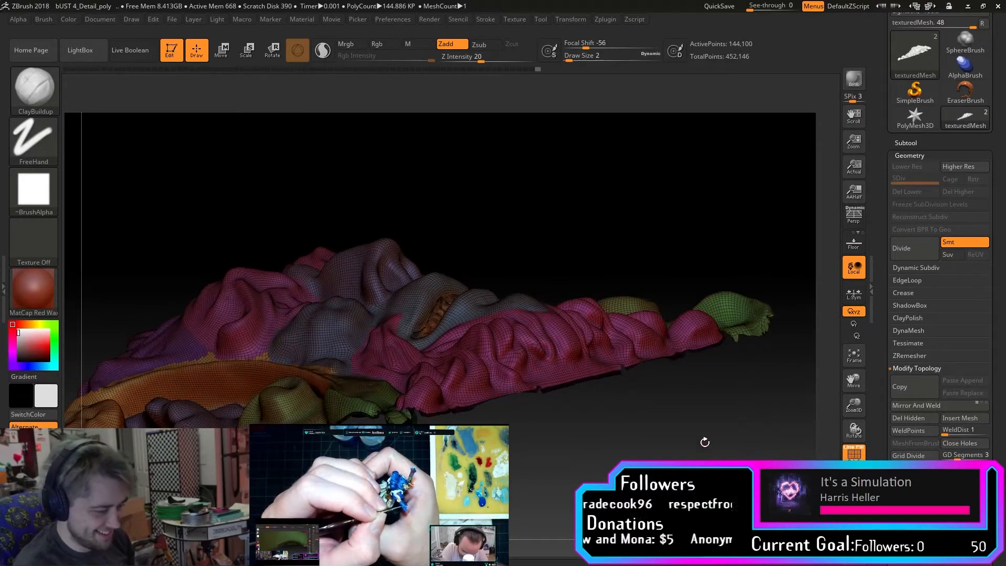
left_click_drag(853, 404, 864, 456)
left_click_drag(854, 379, 944, 325)
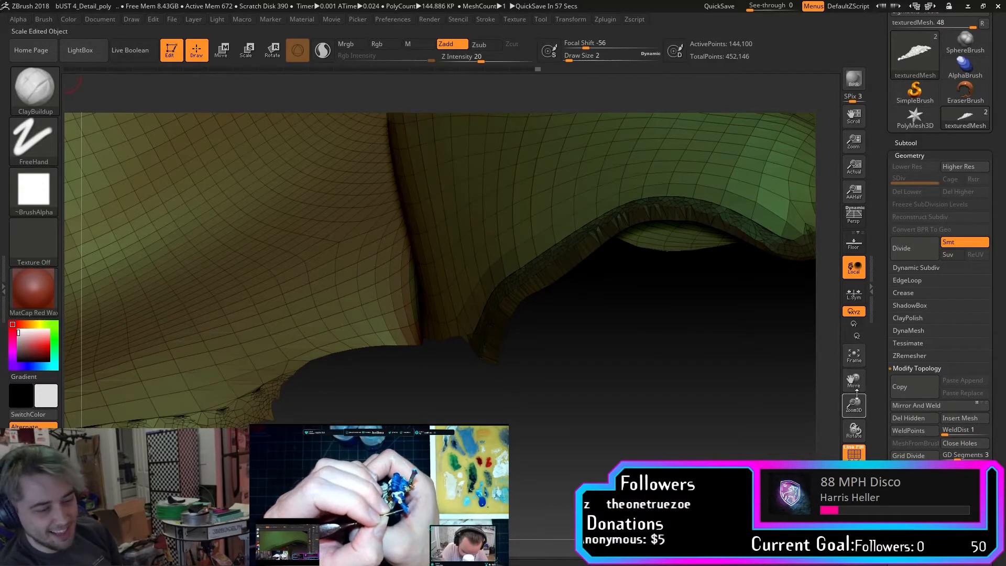
left_click_drag(855, 391, 926, 314)
left_click_drag(853, 380, 903, 377)
left_click_drag(858, 410, 879, 370)
left_click_drag(853, 404, 1001, 369)
left_click_drag(854, 381, 975, 343)
left_click_drag(877, 373, 895, 358)
left_click_drag(854, 404, 860, 414)
Mask the dense triangulated band along the lower edge of the olive fold.
mouse_move(628, 304)
left_mouse_down("ctrl")
mouse_move(558, 331)
mouse_move(646, 260)
mouse_move(628, 340)
left_mouse_up("ctrl")
mouse_move(651, 258)
left_mouse_down("ctrl")
mouse_move(491, 362)
mouse_move(538, 324)
left_mouse_up("ctrl")
mouse_move(449, 381)
left_mouse_down("ctrl")
mouse_move(293, 361)
mouse_move(253, 375)
left_mouse_up("ctrl")
left_click_drag(852, 378, 943, 374)
mouse_move(706, 326)
left_mouse_down("ctrl")
mouse_move(377, 346)
mouse_move(406, 356)
left_mouse_up("ctrl")
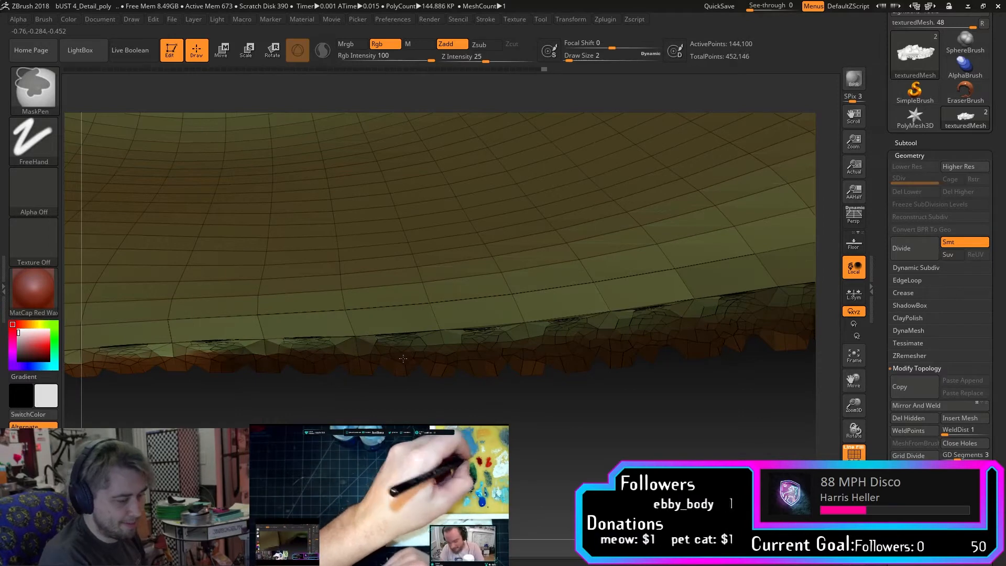
Continue the mask along the olive rim to the ragged corner where the dense band ends.
left_click_drag(853, 379, 872, 354)
mouse_move(681, 293)
left_mouse_down("ctrl")
mouse_move(602, 314)
mouse_move(173, 345)
mouse_move(145, 329)
left_mouse_up("ctrl")
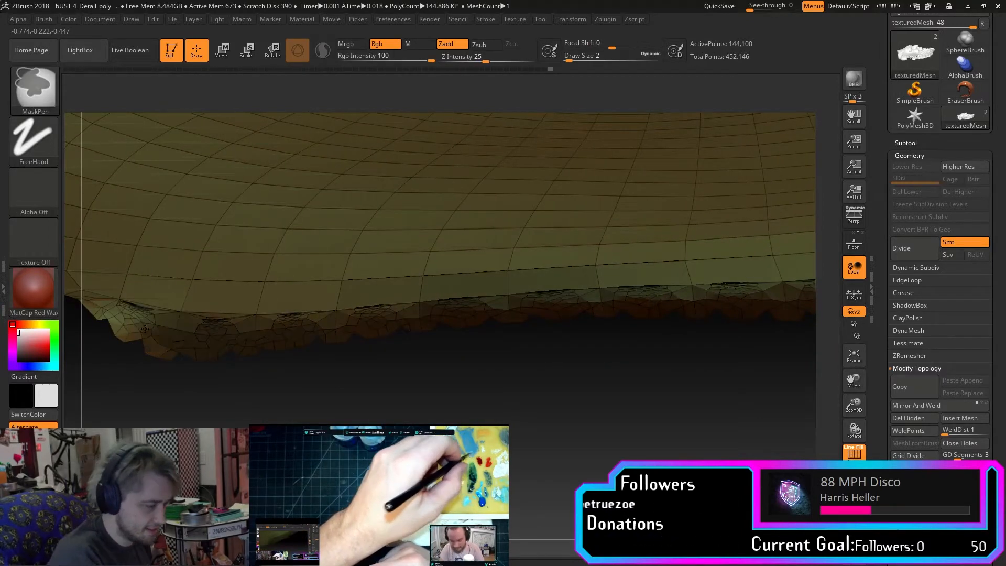
left_click_drag(853, 405, 872, 410)
key("ctrl")
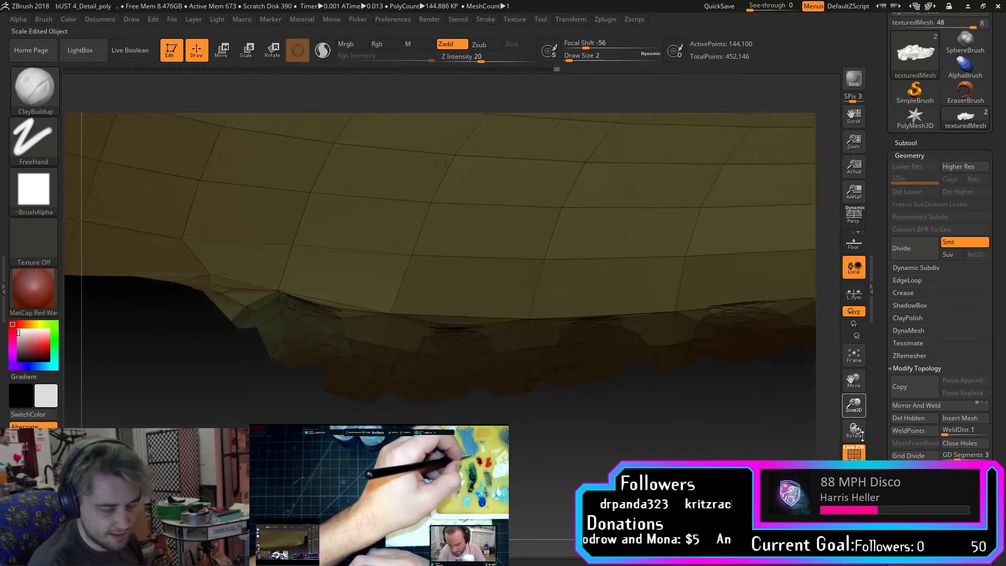
Mask the small dense rim inside the notch beside the purple polygroup's rounded outer tip.
left_click_drag(869, 408, 883, 269)
left_click_drag(861, 379, 959, 355)
left_click_drag(855, 387, 901, 371)
left_click_drag(854, 408, 882, 428)
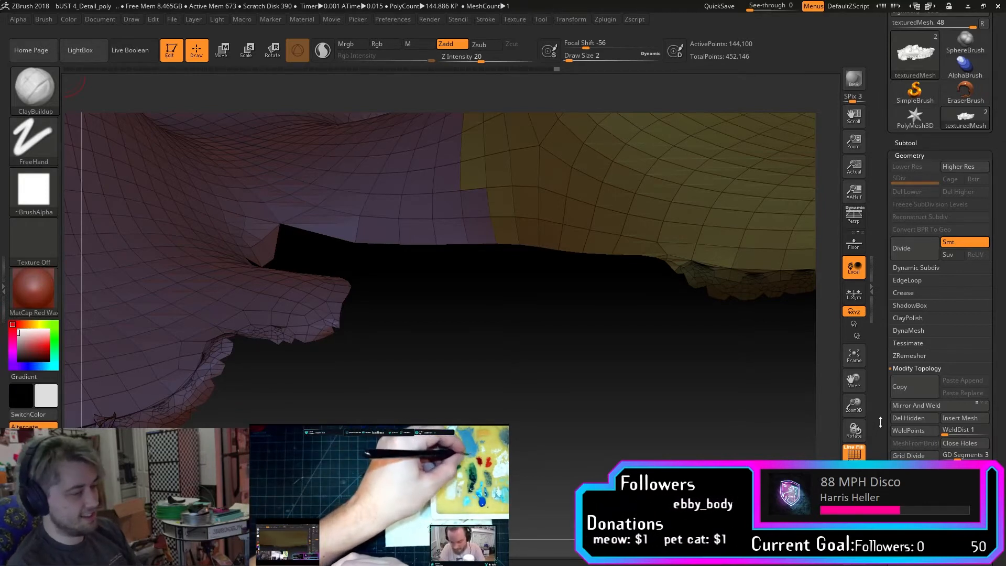
left_click_drag(853, 380, 984, 388)
left_click_drag(862, 398, 696, 404)
key("ctrl")
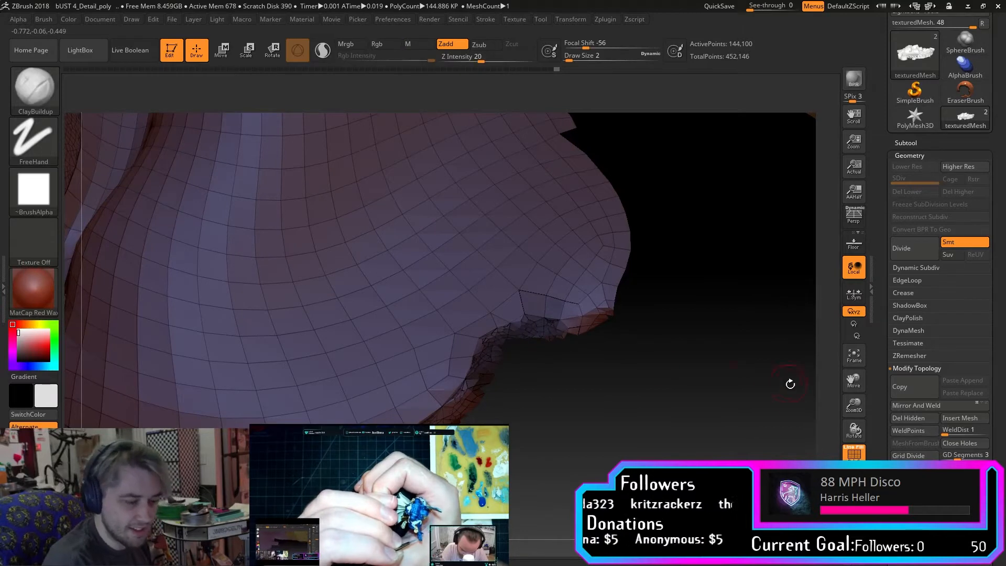
mouse_move(854, 407)
left_mouse_down()
mouse_move(860, 366)
mouse_move(865, 406)
left_mouse_up()
key("ctrl")
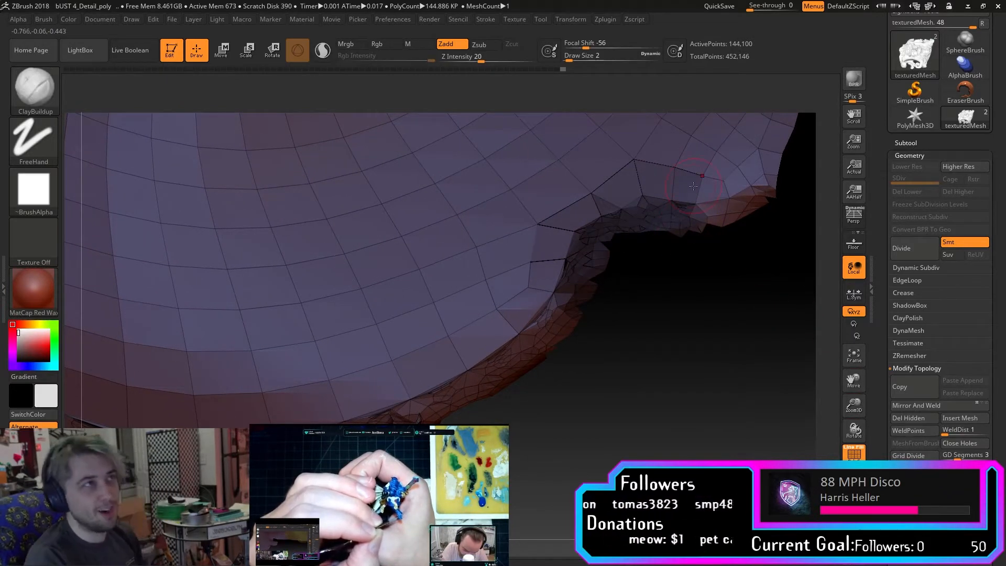
Extend the mask from the purple notch down the curved rim and over the small curled flap.
left_click_drag(854, 429, 816, 388)
key("ctrl")
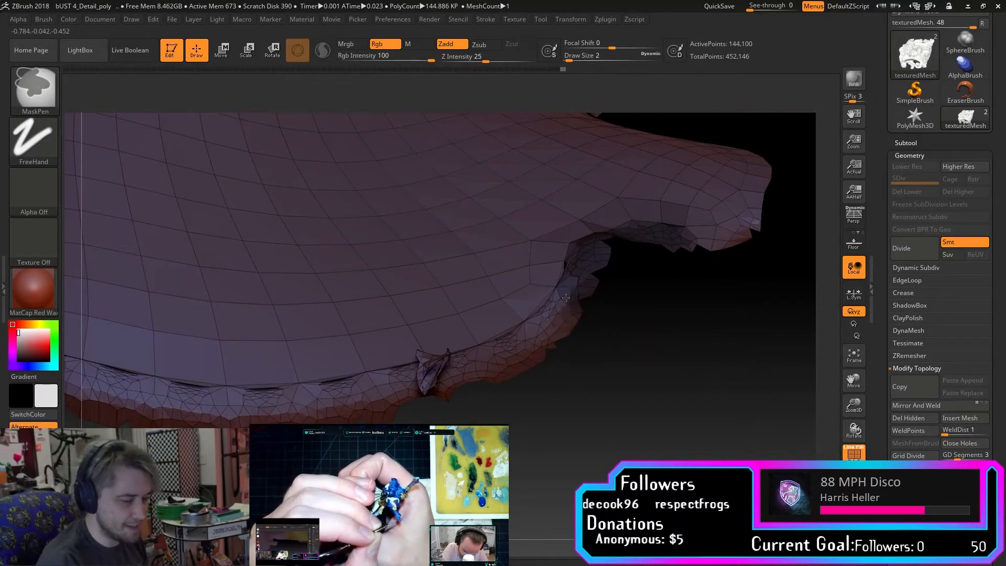
left_click_drag(534, 350, 484, 399)
key("ctrl")
left_click_drag(594, 390, 532, 405)
key("ctrl")
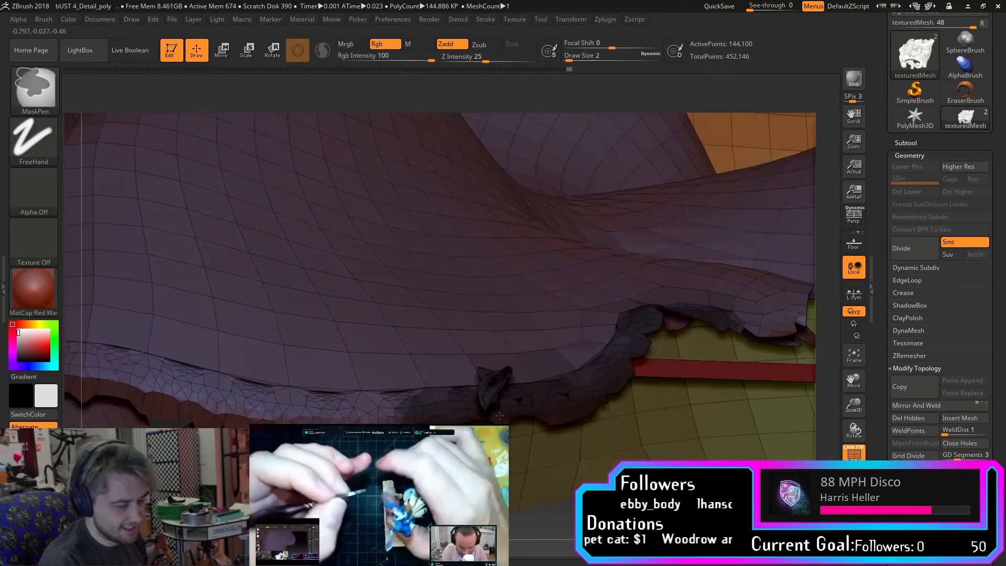
left_click_drag(618, 418, 582, 429)
key("ctrl")
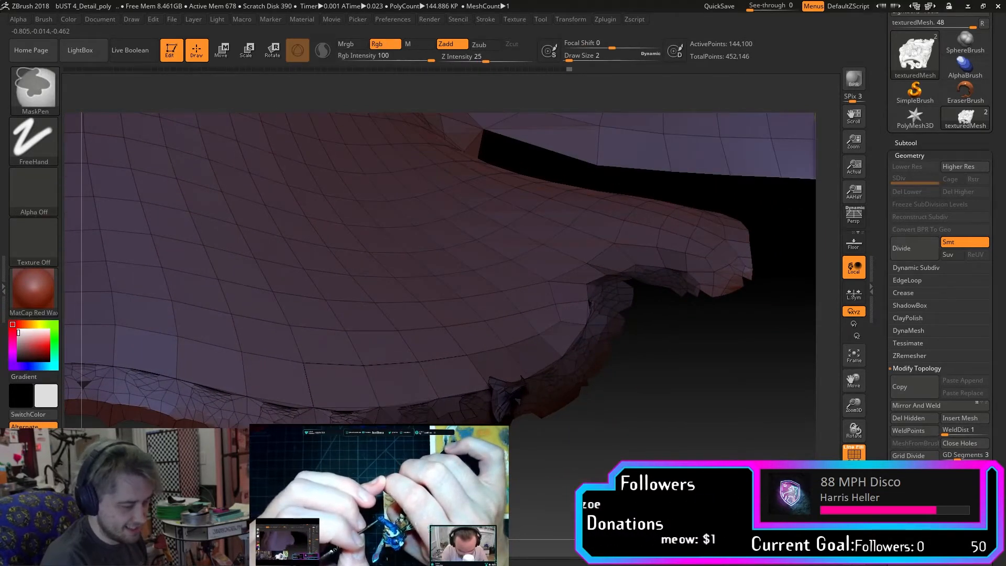
key("ctrl")
Mask the dense band under the purple fold and up its curved end to the crease.
left_click_drag(855, 381, 961, 373)
left_click_drag(731, 461, 770, 461)
left_click_drag(322, 397, 592, 437, "ctrl")
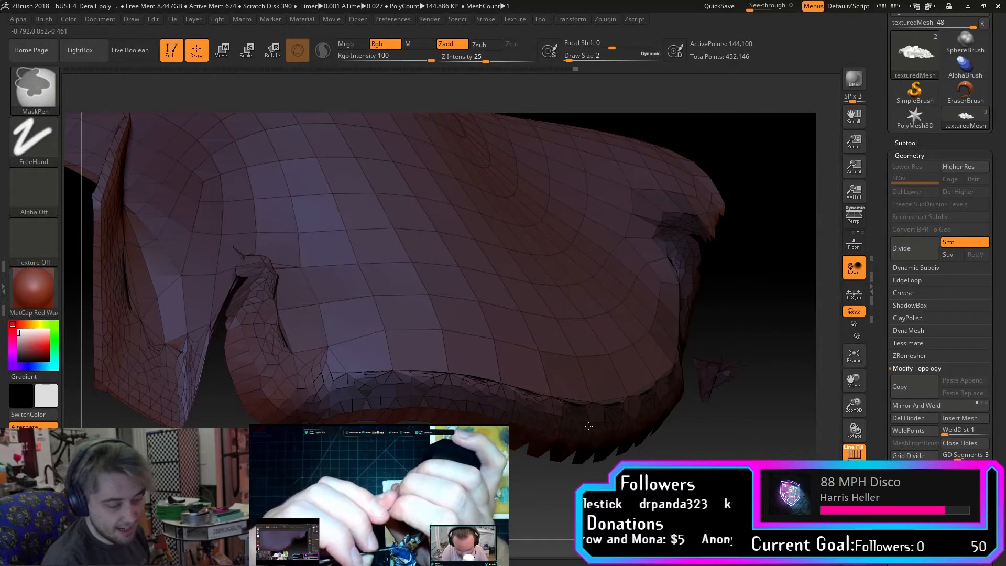
left_click_drag(393, 391, 249, 354, "ctrl")
left_click_drag(326, 391, 247, 316, "ctrl")
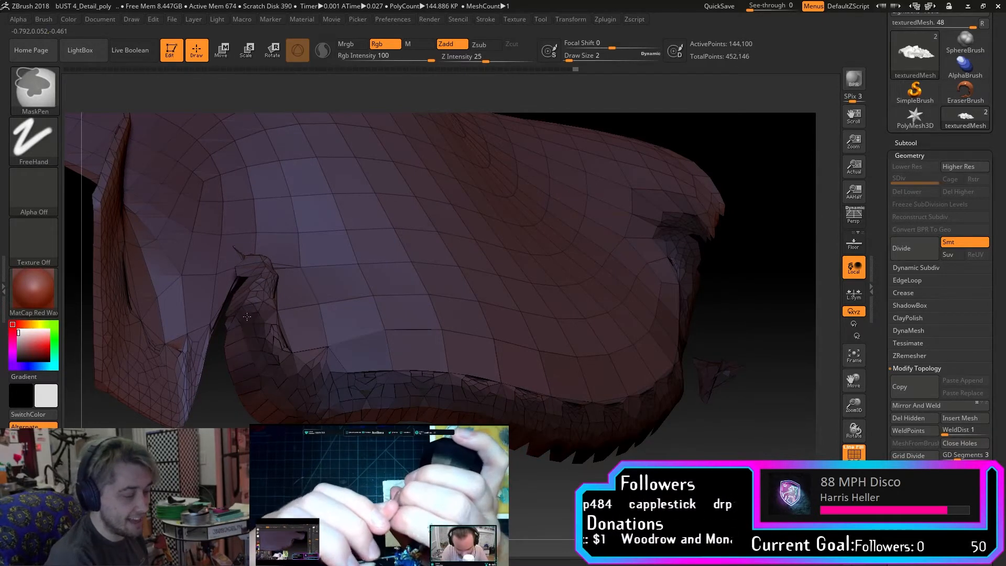
left_click_drag(254, 269, 260, 275, "ctrl")
Fill in the mask on the inner face of the purple rim where it curls up into the crease.
right_click_drag(258, 265, 268, 299)
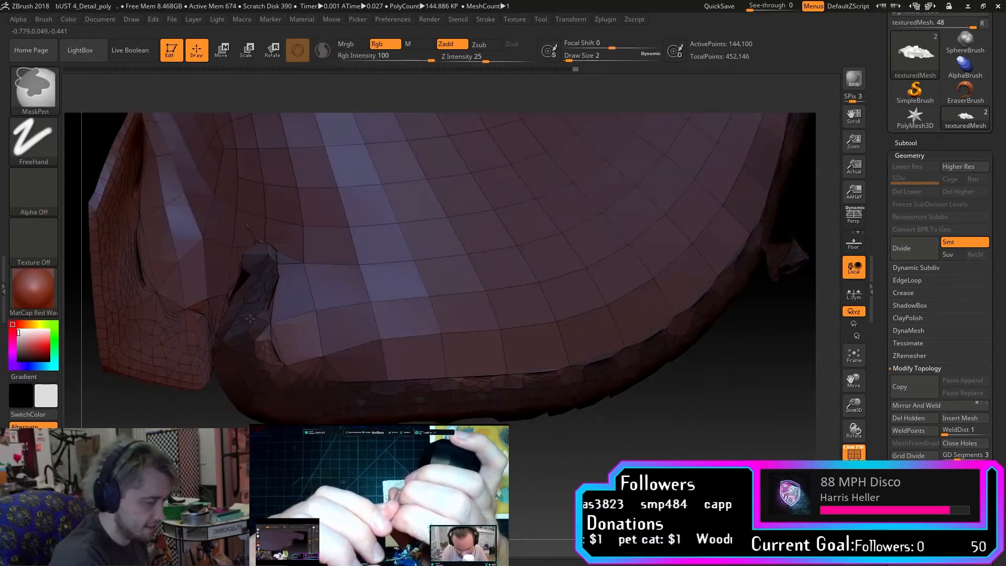
left_click_drag(271, 364, 261, 313, "ctrl")
mouse_move(194, 362)
left_mouse_down("ctrl")
mouse_move(188, 371)
mouse_move(206, 381)
left_mouse_up("ctrl")
right_click_drag(206, 380, 167, 361)
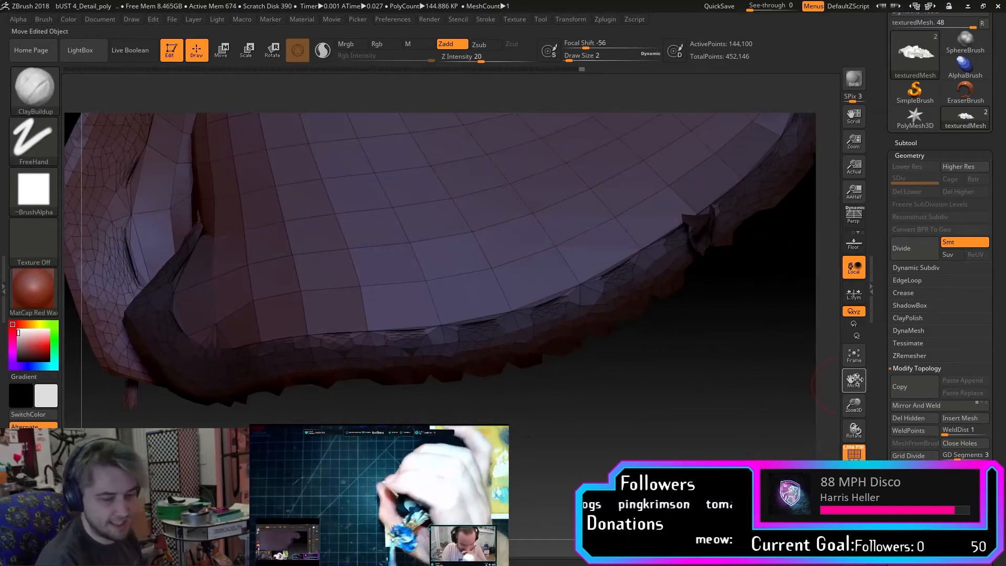
Mask the dense hanging purple flap on the far side of the crease, out to its edge.
left_click_drag(862, 379, 988, 399)
right_click_drag(394, 402, 461, 392)
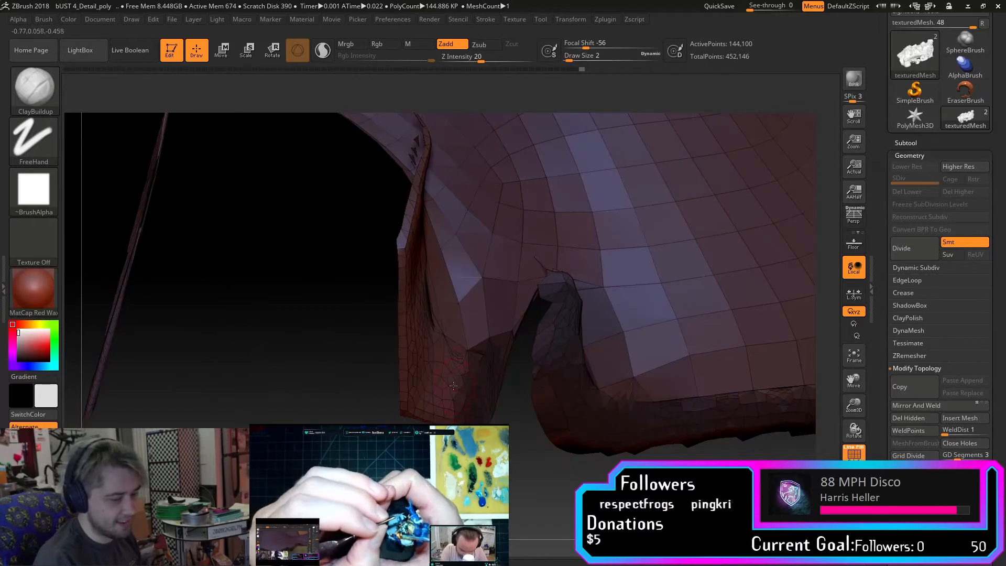
key("ctrl")
mouse_move(494, 361)
right_mouse_down()
mouse_move(463, 335)
mouse_move(457, 314)
right_mouse_up()
mouse_move(417, 168)
left_mouse_down("ctrl")
mouse_move(389, 269)
mouse_move(406, 325)
left_mouse_up("ctrl")
right_click_drag(406, 324, 428, 331)
mouse_move(409, 235)
left_mouse_down("ctrl")
mouse_move(399, 378)
mouse_move(364, 198)
left_mouse_up("ctrl")
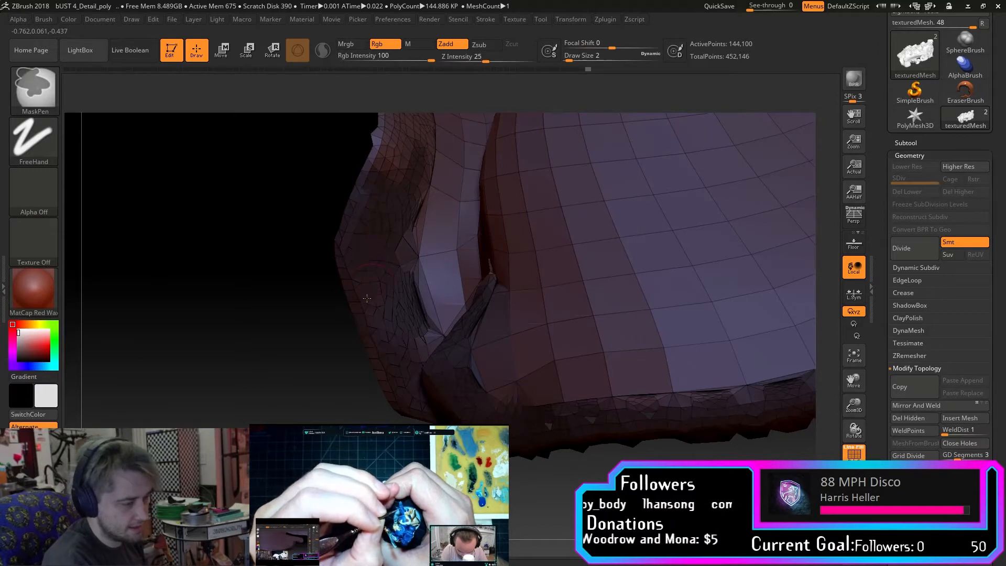
key("ctrl")
Extend the mask up the jagged purple strip above the hanging flap, covering its dense triangulated area.
left_click_drag(858, 381, 823, 524)
right_click_drag(273, 335, 212, 356)
key("ctrl")
right_click_drag(370, 369, 394, 339)
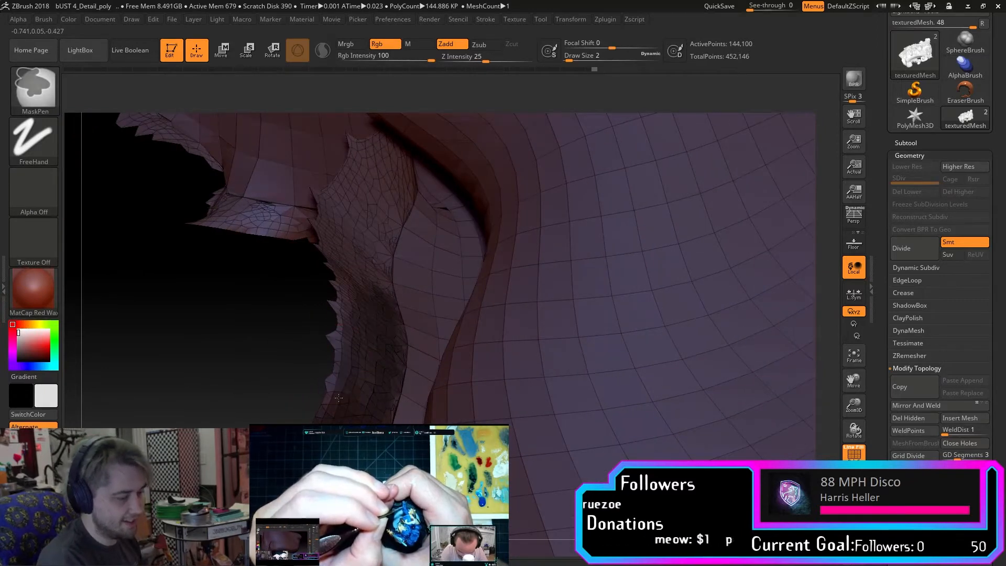
left_click_drag(383, 293, 377, 203, "ctrl")
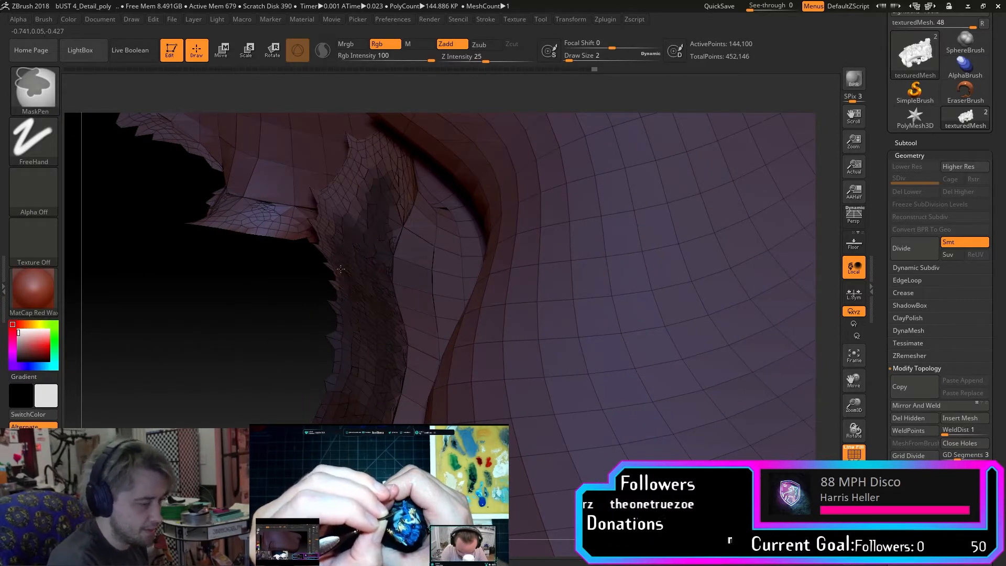
left_click_drag(343, 285, 368, 159, "ctrl")
Mask the remaining ragged upper end of the dense purple strip inside the deep fold.
mouse_move(285, 339)
left_mouse_down()
mouse_move(290, 361)
mouse_move(301, 321)
left_mouse_up()
left_click_drag(860, 375, 916, 420)
mouse_move(173, 388)
left_mouse_down()
mouse_move(210, 445)
mouse_move(207, 390)
mouse_move(218, 380)
mouse_move(214, 432)
mouse_move(228, 458)
left_mouse_up()
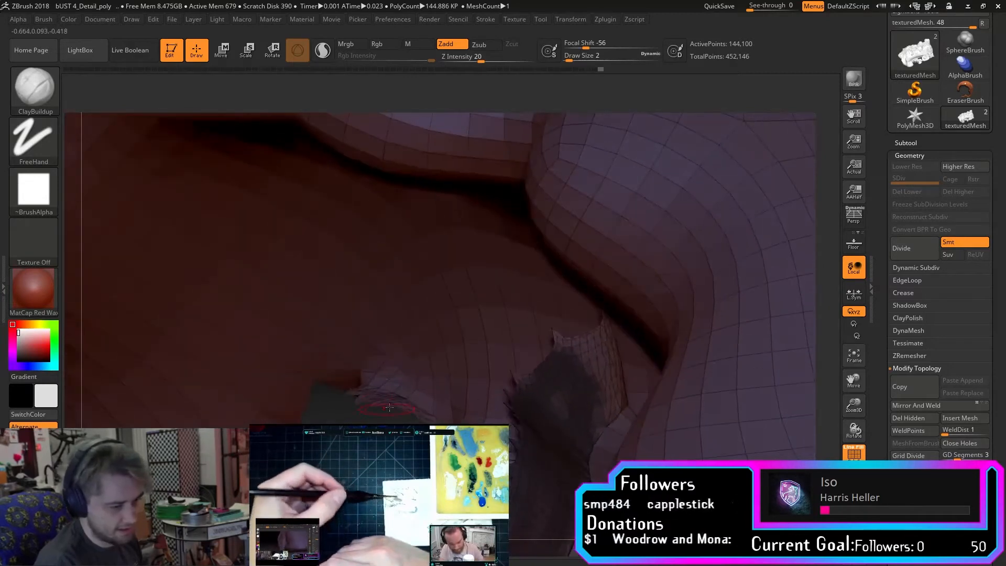
key("ctrl")
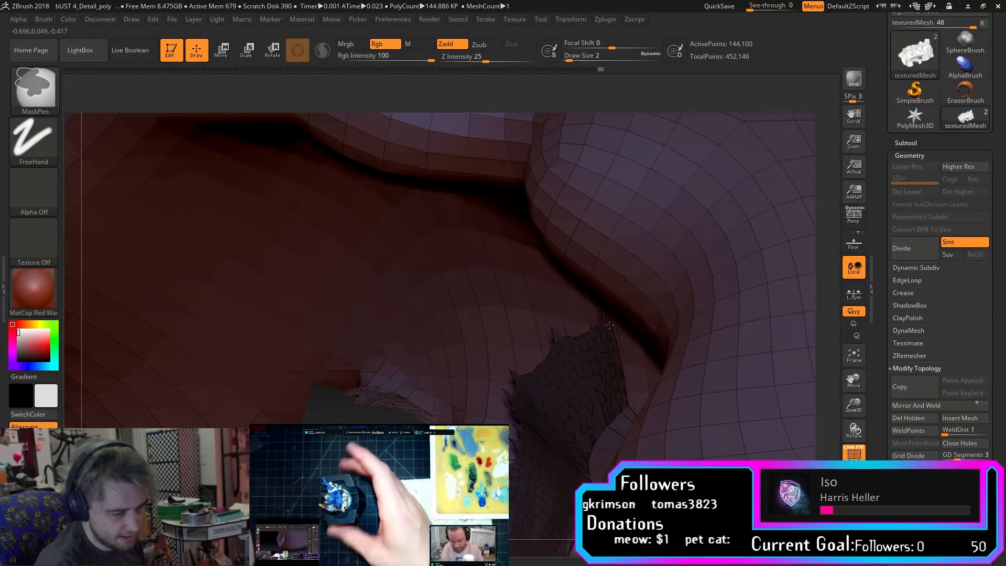
Mask the thin pointed spike at the strip's upper end and the narrow sliver leading down from it.
mouse_move(535, 517)
left_mouse_down()
mouse_move(542, 472)
mouse_move(643, 445)
left_mouse_up()
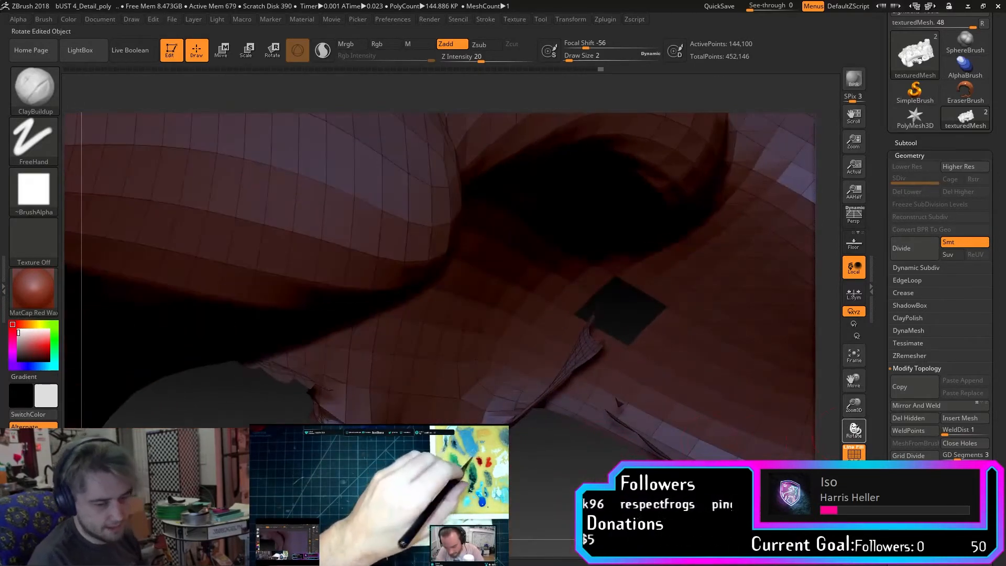
left_click_drag(817, 432, 555, 472)
mouse_move(856, 411)
left_mouse_down()
mouse_move(879, 458)
mouse_move(853, 435)
mouse_move(869, 437)
mouse_move(864, 429)
left_mouse_up()
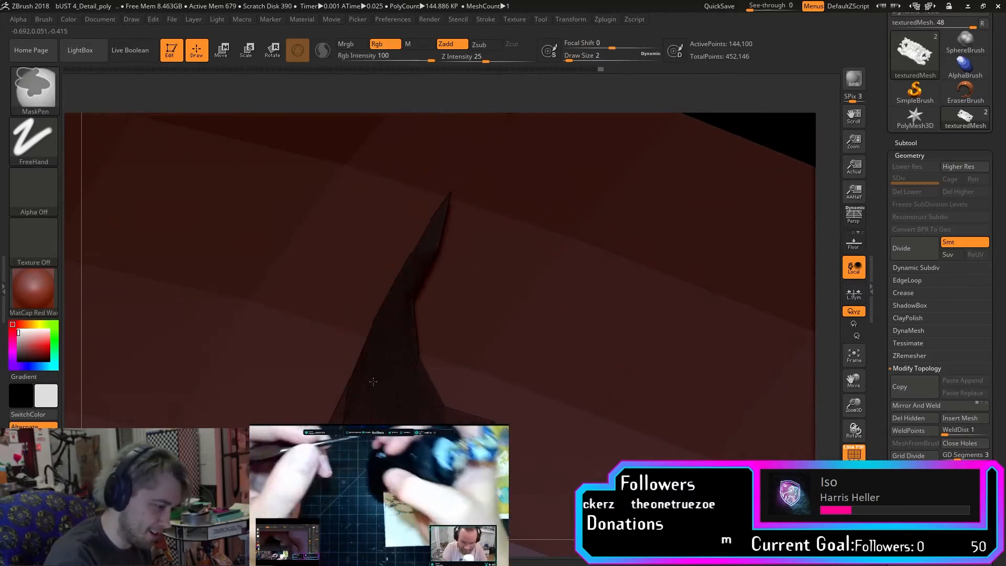
left_click_drag(855, 431, 947, 221)
left_click_drag(483, 210, 252, 374, "ctrl")
left_click_drag(391, 451, 403, 469)
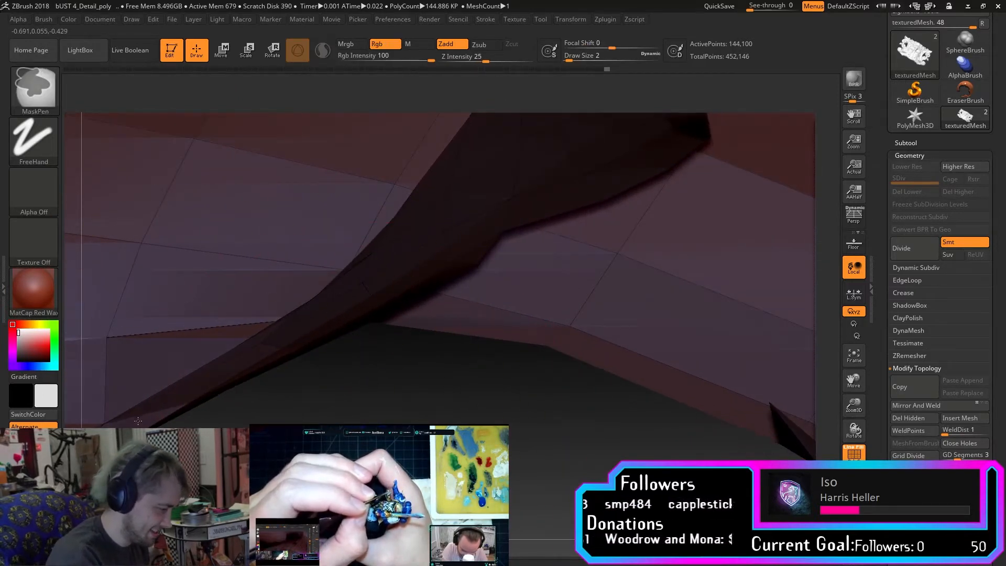
Mask the dense corner flap where the next jagged purple rim meets the narrow crease.
left_click_drag(848, 382, 841, 385)
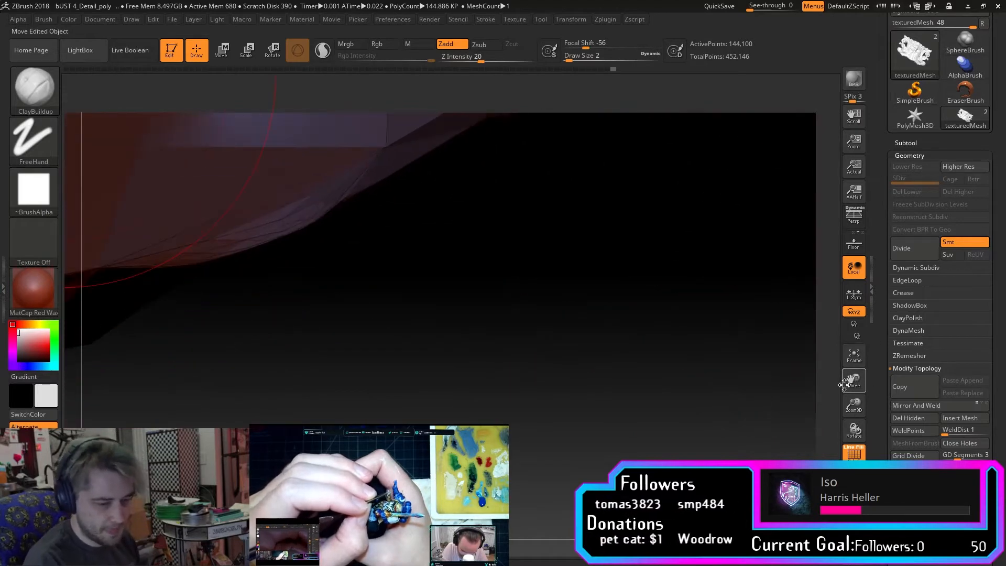
left_click_drag(858, 425, 516, 261)
mouse_move(853, 381)
left_mouse_down()
mouse_move(885, 448)
mouse_move(929, 482)
left_mouse_up()
left_click_drag(854, 430, 696, 351)
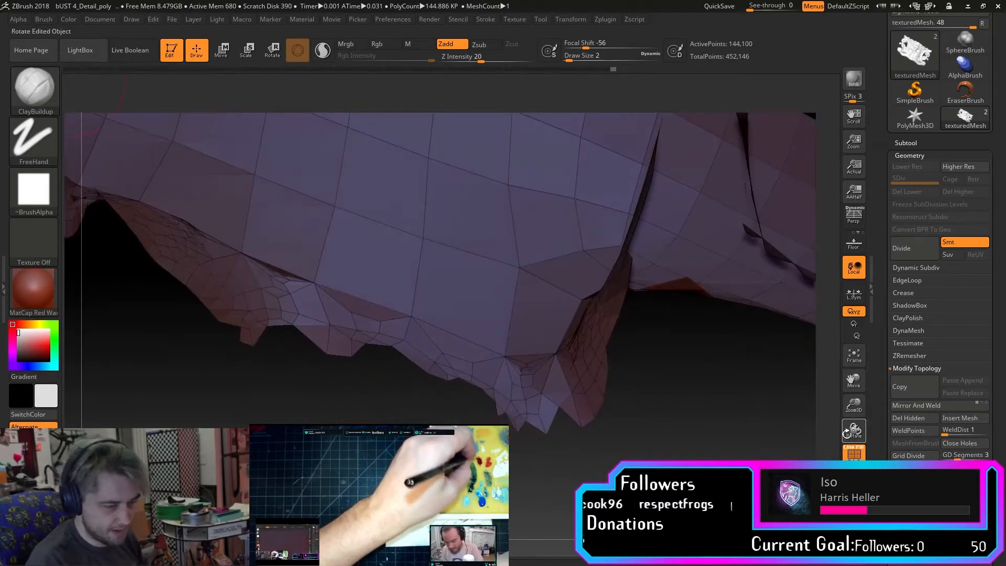
left_click_drag(598, 301, 591, 344, "ctrl")
Extend the mask from the corner flap along the jagged purple rim, covering its protruding dense section.
mouse_move(853, 430)
left_mouse_down()
mouse_move(763, 363)
mouse_move(858, 445)
mouse_move(871, 421)
mouse_move(854, 426)
mouse_move(852, 390)
mouse_move(997, 409)
left_mouse_up()
left_click_drag(588, 401, 629, 382)
left_click_drag(720, 373, 633, 334, "ctrl")
mouse_move(524, 367)
left_mouse_down()
mouse_move(504, 358)
mouse_move(512, 412)
mouse_move(555, 379)
left_mouse_up()
key("ctrl")
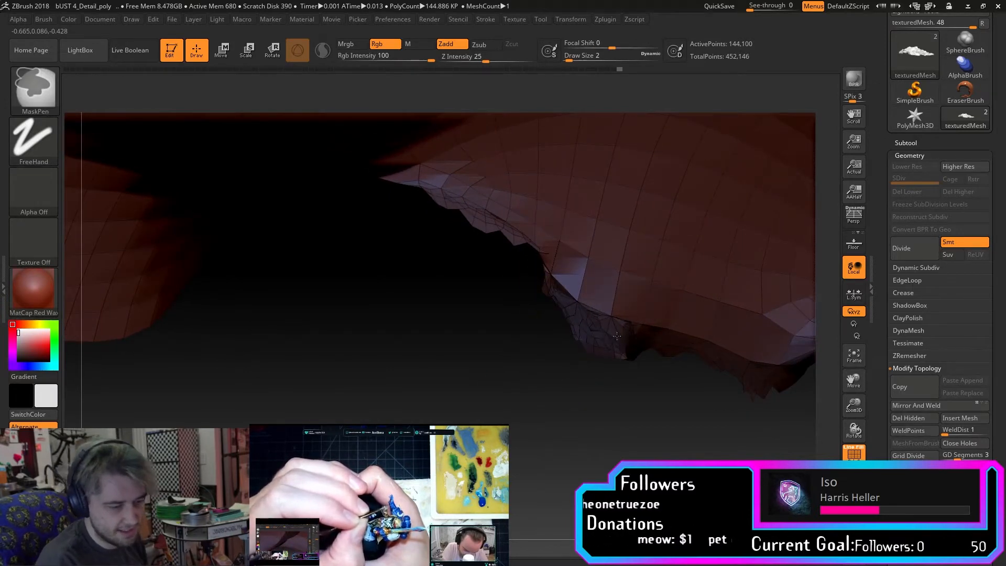
Mask the small pinched flap on the purple rim and the jagged triangulated edge beyond it.
mouse_move(612, 382)
left_mouse_down()
mouse_move(697, 393)
mouse_move(667, 401)
mouse_move(644, 390)
mouse_move(650, 355)
mouse_move(837, 381)
mouse_move(857, 427)
left_mouse_up()
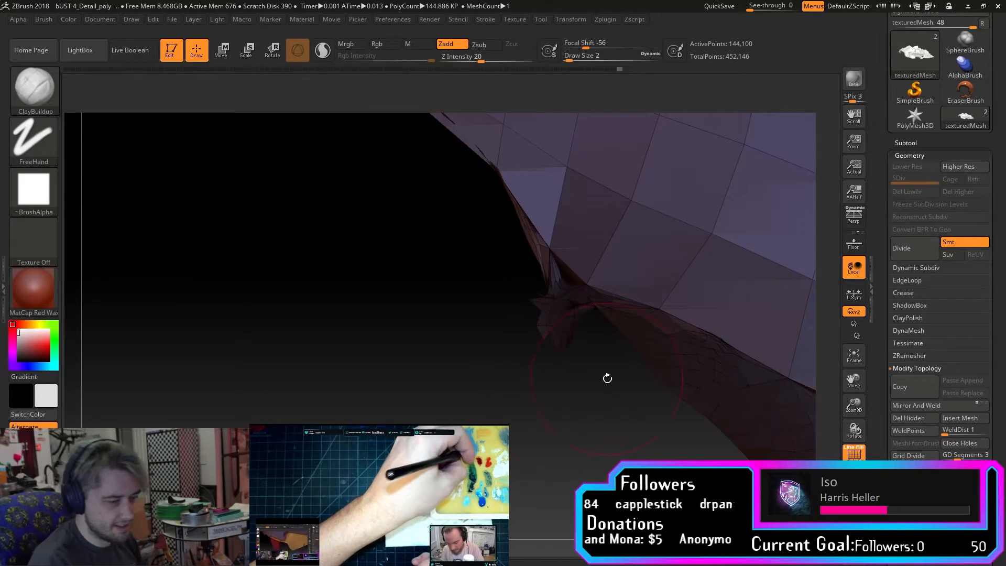
mouse_move(610, 403)
left_mouse_down()
mouse_move(644, 361)
mouse_move(612, 398)
mouse_move(601, 386)
left_mouse_up()
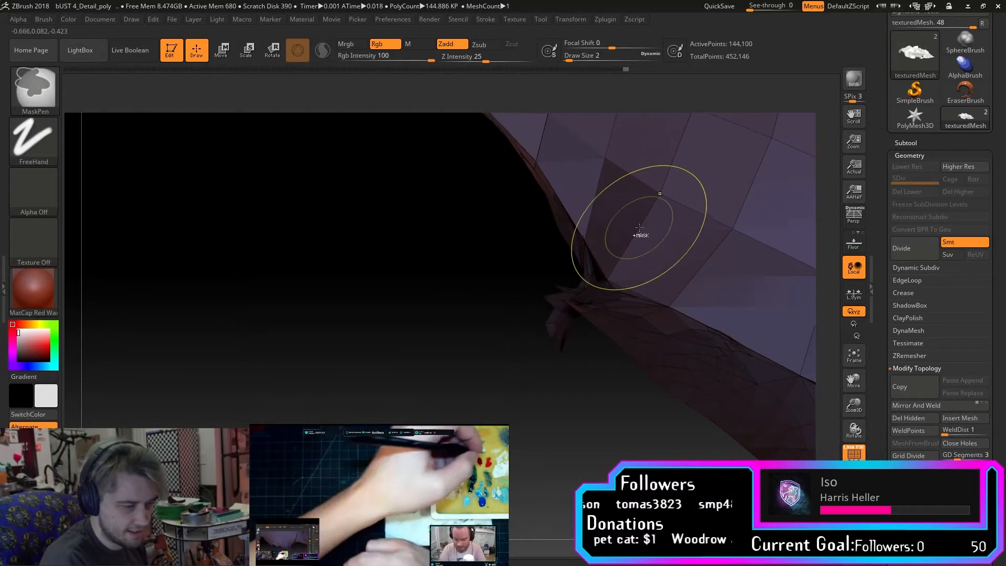
left_click_drag(859, 388, 670, 432)
left_click_drag(497, 373, 614, 362)
key("ctrl")
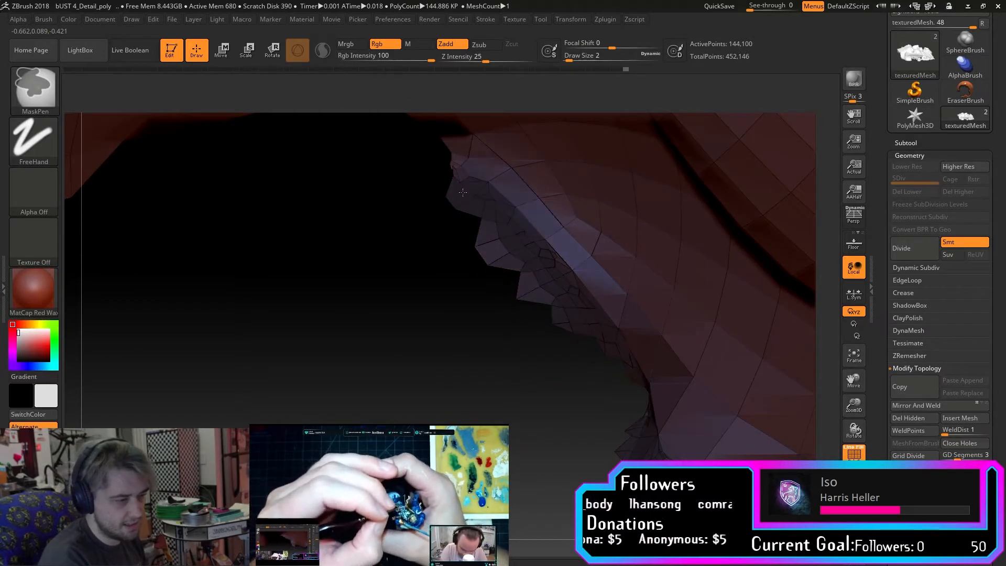
Mask the dense triangulated flap at the corner where the orange polygroup's rim meets the purple edge, and the rim section beyond it.
left_click_drag(855, 413, 859, 321)
left_click_drag(576, 367, 636, 421)
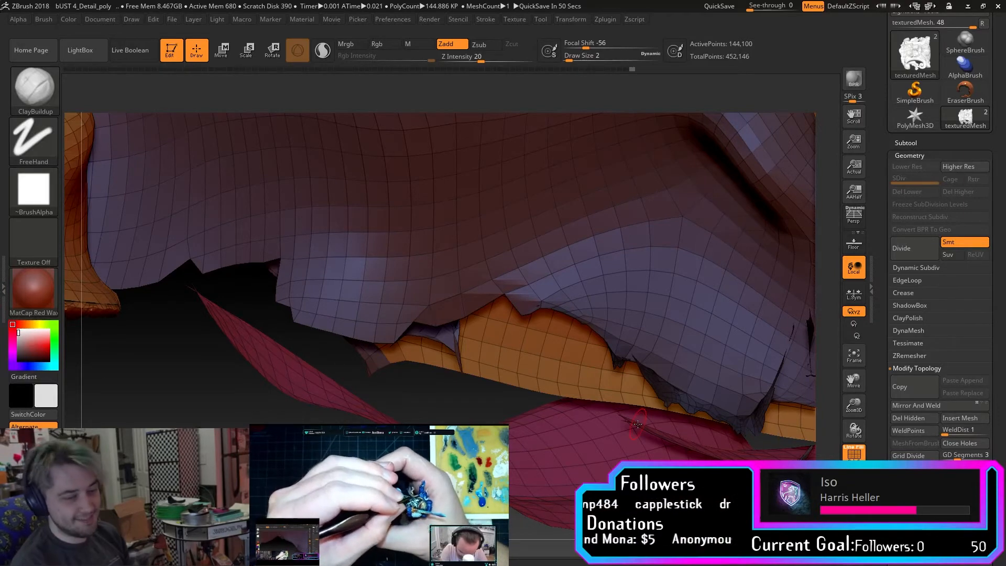
left_click_drag(846, 414, 857, 435)
left_click_drag(857, 391, 1004, 562)
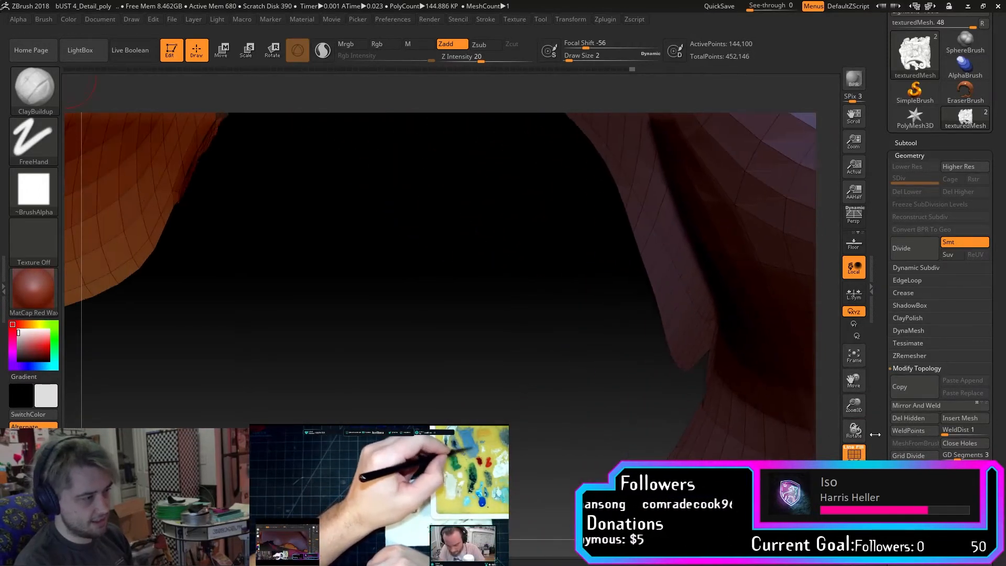
left_click_drag(858, 410, 855, 414)
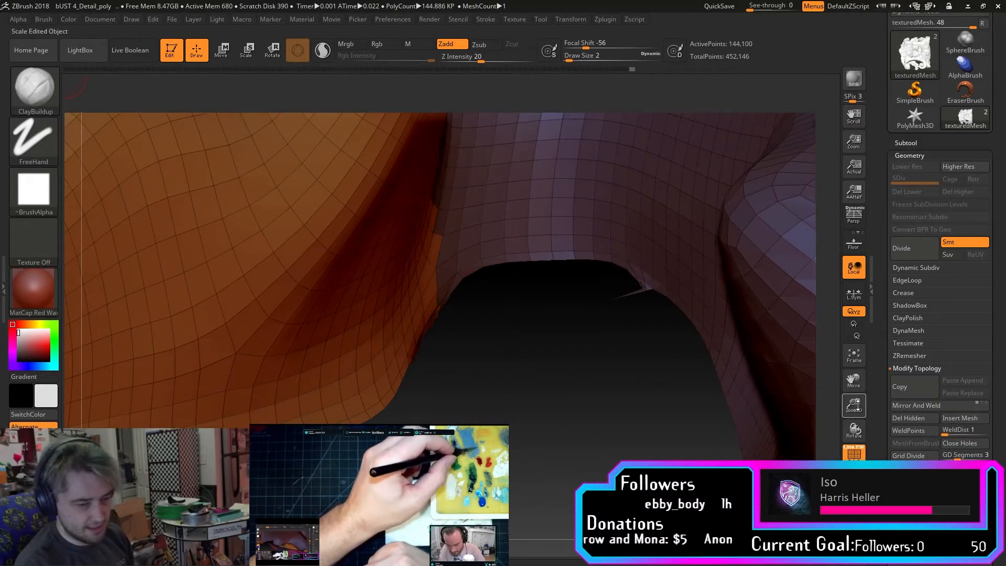
left_click_drag(856, 384, 937, 492)
left_click_drag(854, 431, 763, 429)
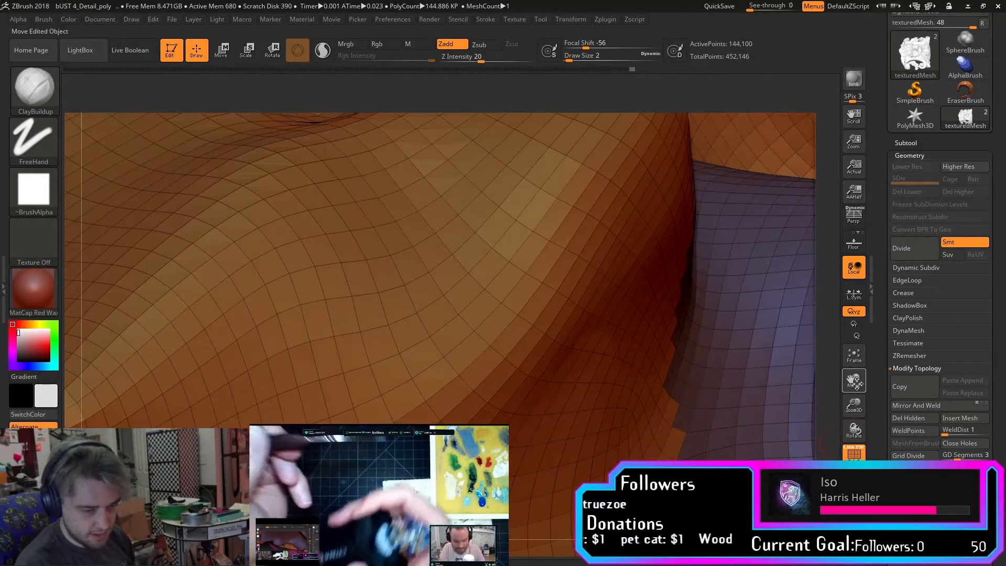
left_click_drag(849, 406, 693, 323)
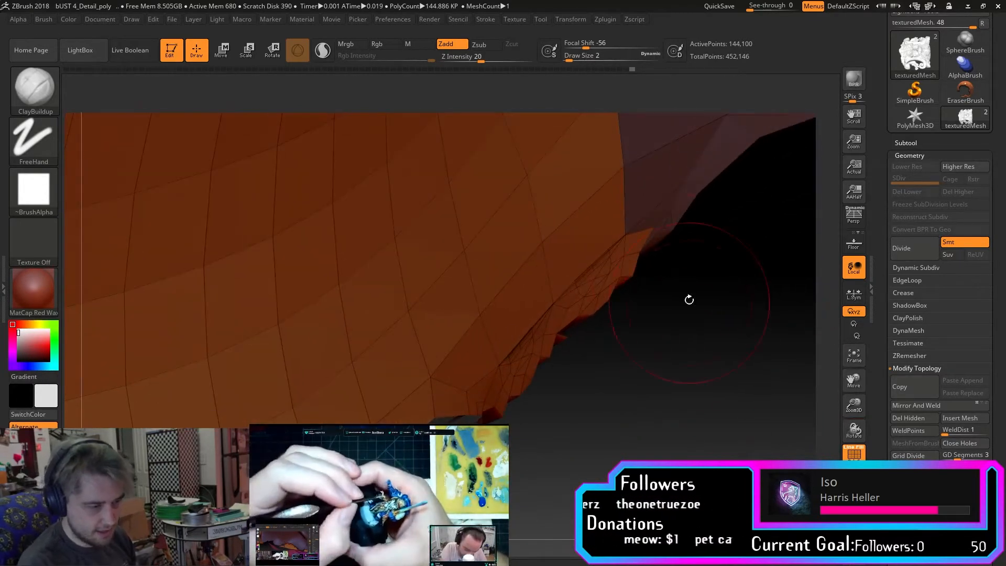
key("ctrl")
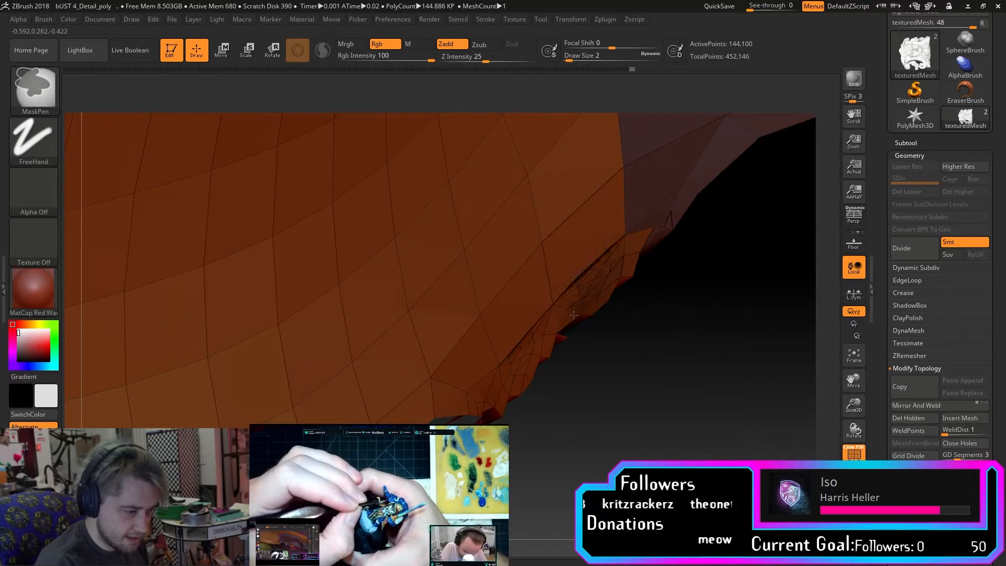
left_click_drag(579, 310, 481, 416, "ctrl")
left_click_drag(638, 349, 645, 289)
left_click_drag(563, 253, 380, 248, "ctrl")
Mask the dense jagged strip along the orange polygroup's lower rim, starting from its corner beside the purple fold.
mouse_move(550, 283)
left_mouse_down()
mouse_move(718, 417)
mouse_move(890, 386)
mouse_move(862, 402)
mouse_move(869, 405)
left_mouse_up()
left_click_drag(728, 367, 696, 325)
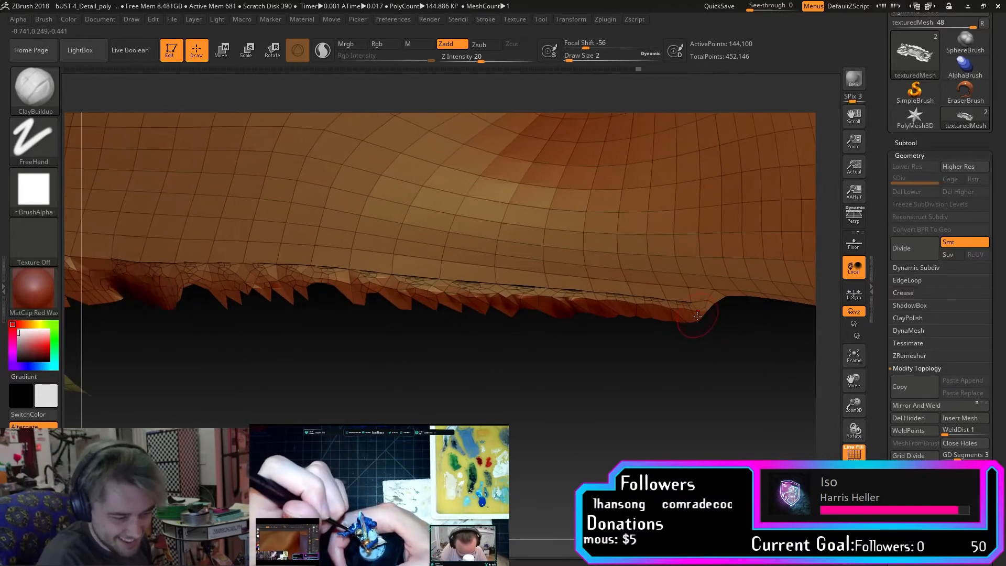
key("ctrl")
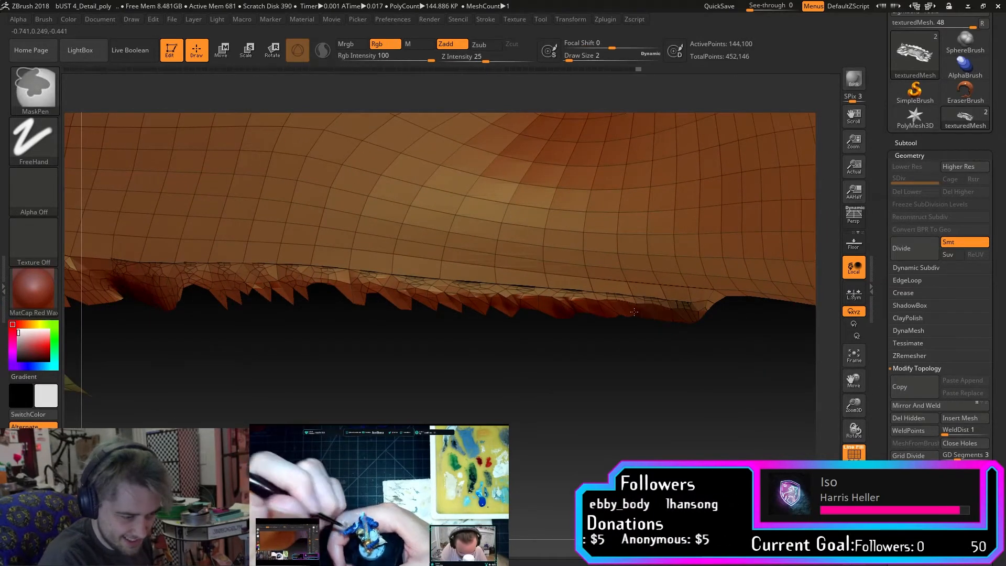
left_click_drag(705, 312, 655, 314)
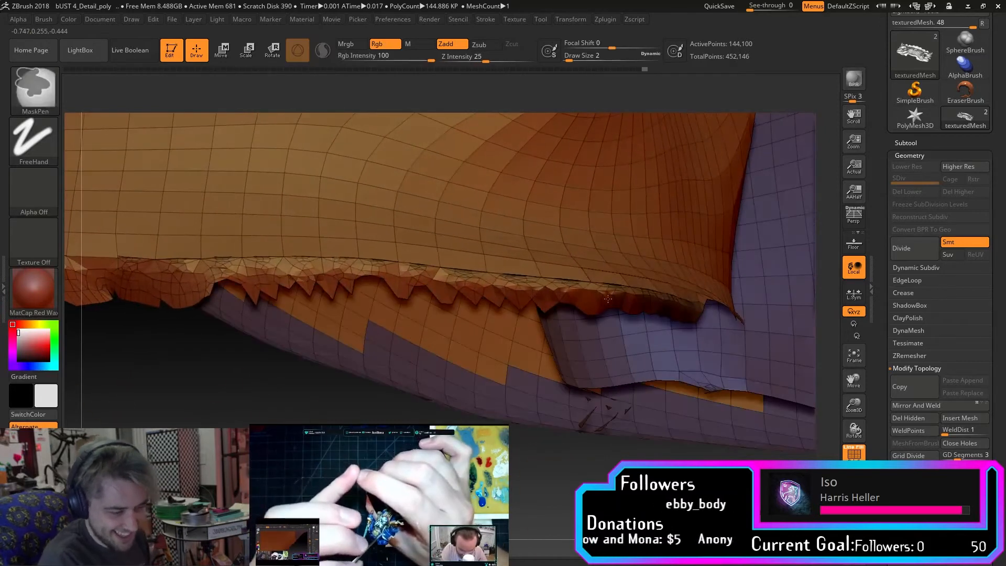
left_click_drag(561, 292, 431, 281, "ctrl")
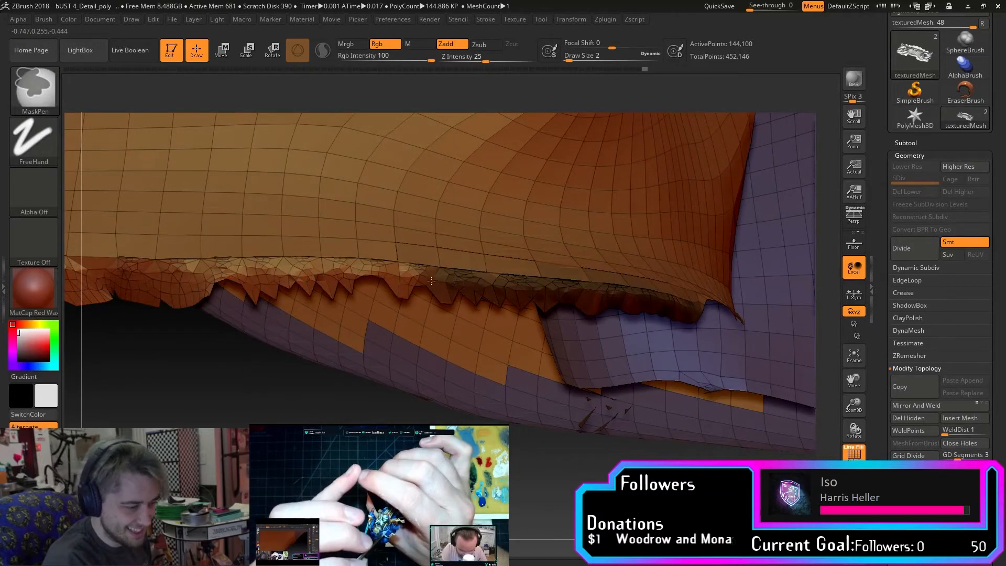
left_click_drag(401, 287, 105, 275, "ctrl")
Extend the mask over the thick ragged flaps in the middle of the orange rim.
left_click_drag(263, 398, 558, 323)
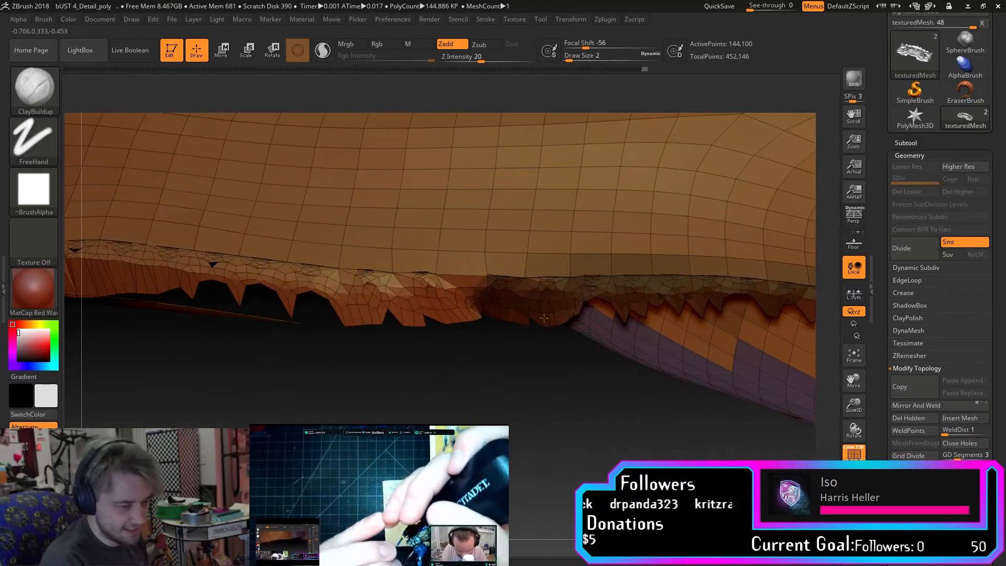
key("ctrl")
left_click_drag(504, 311, 401, 319, "ctrl")
left_click_drag(369, 286, 358, 321, "ctrl")
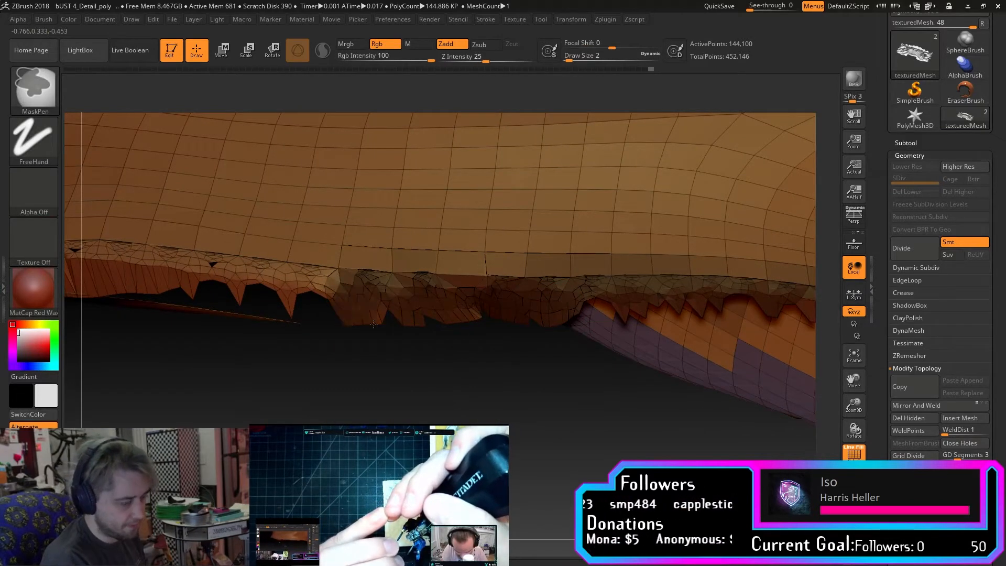
left_click_drag(458, 353, 608, 418)
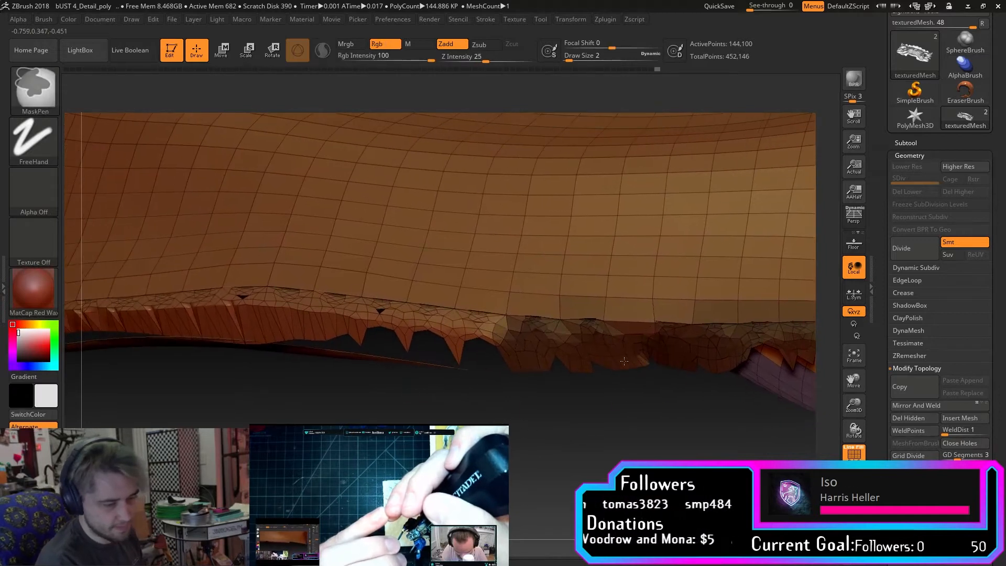
left_click_drag(503, 332, 477, 330, "ctrl")
Continue the mask along the toothed section of the orange rim and into the smoother strip beyond it.
mouse_move(492, 385)
left_mouse_down()
mouse_move(560, 366)
mouse_move(541, 341)
mouse_move(402, 338)
left_mouse_up()
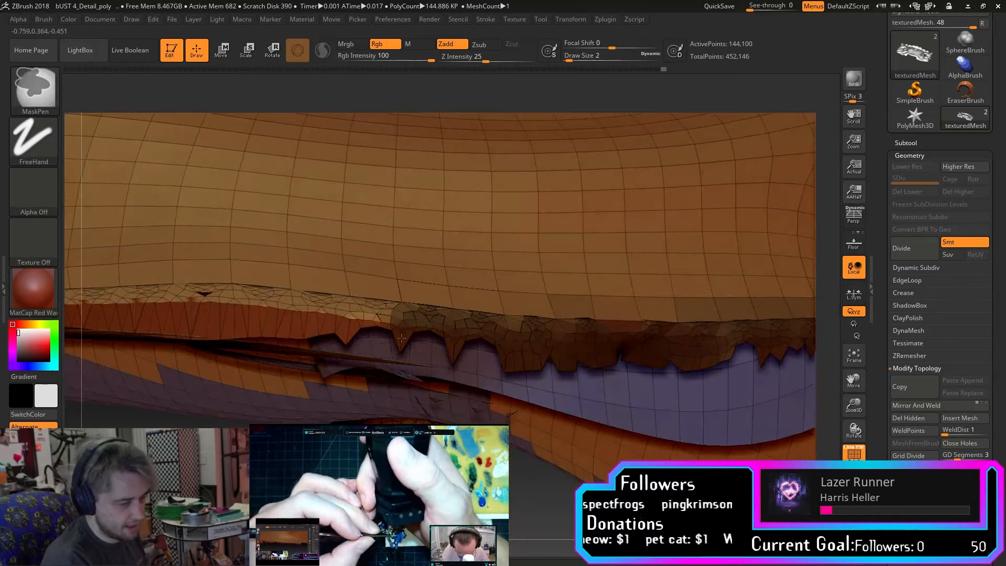
mouse_move(545, 485)
left_mouse_down()
mouse_move(592, 418)
mouse_move(551, 495)
left_mouse_up()
left_click_drag(559, 272, 482, 282, "ctrl")
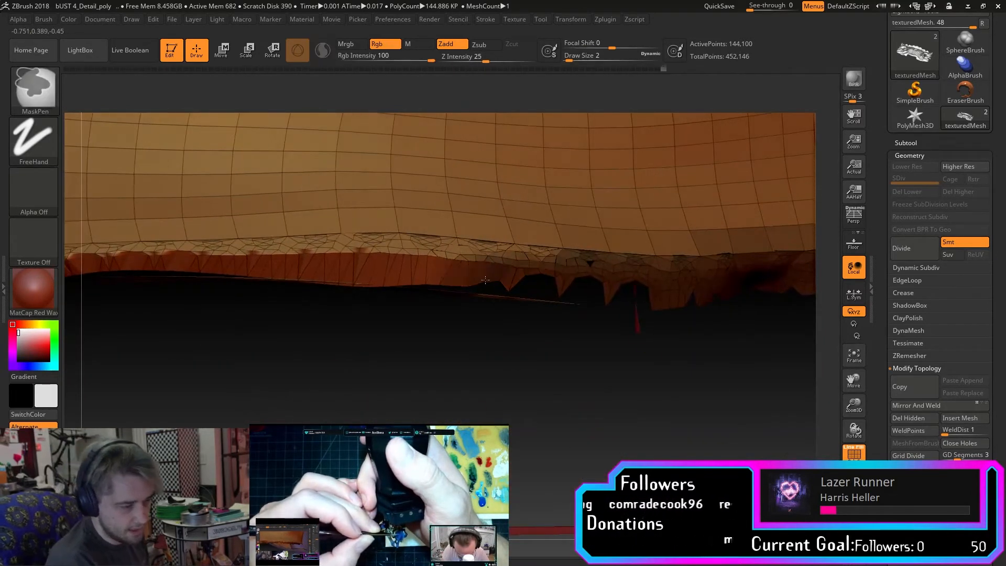
left_click_drag(538, 261, 372, 276, "ctrl")
Mask the narrow dense strip and its folded underside along the smooth section of the orange rim.
mouse_move(428, 402)
left_mouse_down()
mouse_move(667, 422)
mouse_move(675, 398)
mouse_move(662, 313)
mouse_move(357, 301)
left_mouse_up()
left_click_drag(519, 487, 649, 403)
mouse_move(451, 453)
left_mouse_down()
mouse_move(539, 451)
mouse_move(675, 315)
mouse_move(565, 302)
left_mouse_up()
left_click_drag(483, 313, 396, 306, "ctrl")
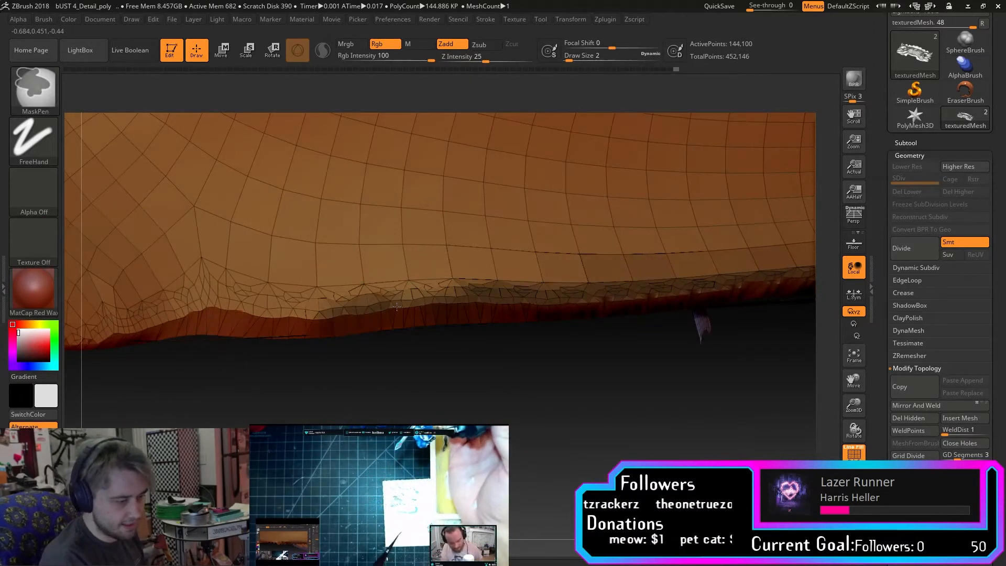
mouse_move(315, 316)
left_mouse_down("ctrl")
mouse_move(300, 316)
mouse_move(372, 295)
left_mouse_up("ctrl")
Mask the end of the orange rim beside the purple polygroup, including the small notch and the rim's underside.
left_click_drag(460, 417, 770, 391, "alt")
left_click_drag(550, 414, 563, 411)
left_click_drag(516, 296, 423, 303, "ctrl")
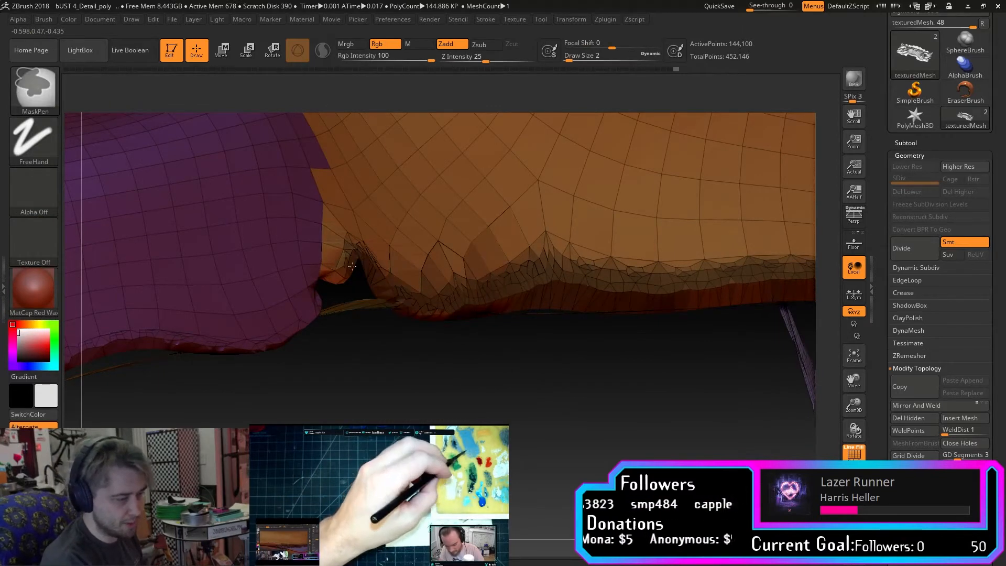
mouse_move(401, 377)
left_mouse_down()
mouse_move(410, 352)
mouse_move(377, 314)
left_mouse_up()
left_click_drag(328, 282, 322, 272, "ctrl")
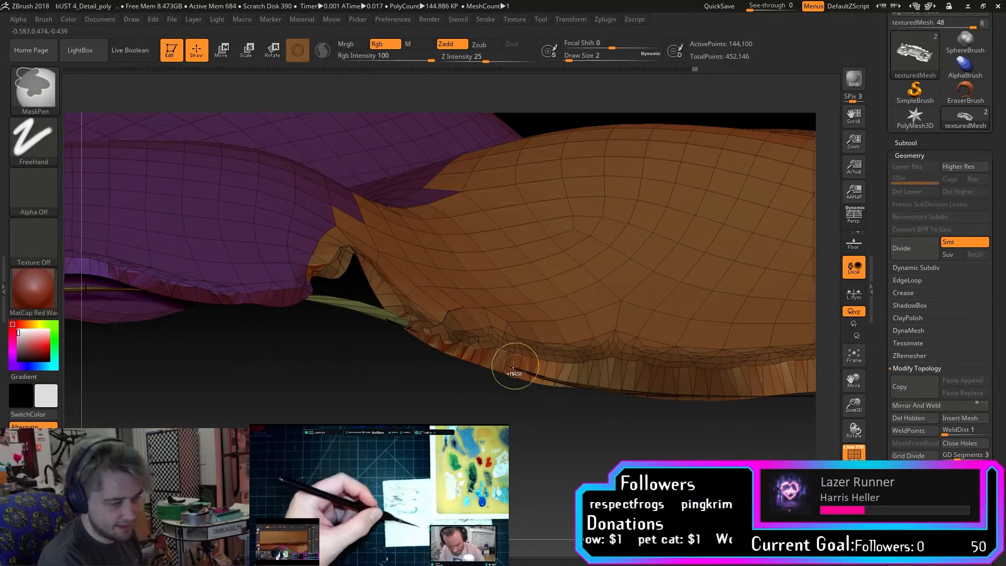
mouse_move(653, 385)
left_mouse_down("ctrl")
mouse_move(461, 353)
mouse_move(811, 379)
mouse_move(384, 335)
left_mouse_up("ctrl")
key("ctrl")
Inspect the masked orange rim and the neighbouring polygroups around the ornament for remaining dense edges.
left_click_drag(855, 381, 666, 370)
mouse_move(502, 377)
left_mouse_down()
mouse_move(408, 372)
mouse_move(450, 351)
mouse_move(429, 340)
left_mouse_up()
key("ctrl")
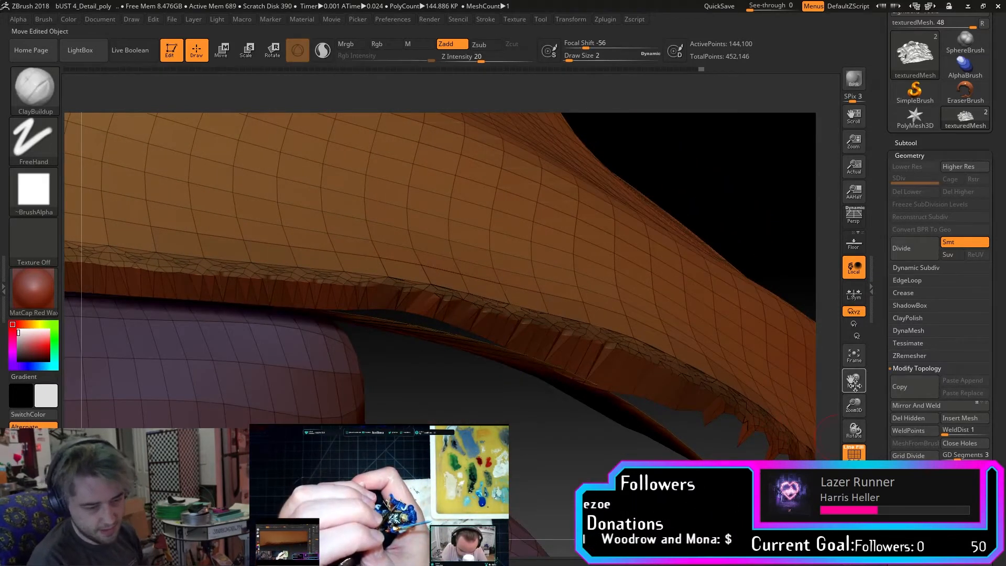
left_click_drag(855, 386, 666, 235)
left_click_drag(665, 278, 697, 310)
mouse_move(853, 378)
left_mouse_down()
mouse_move(960, 346)
mouse_move(892, 401)
mouse_move(856, 406)
mouse_move(856, 386)
left_mouse_up()
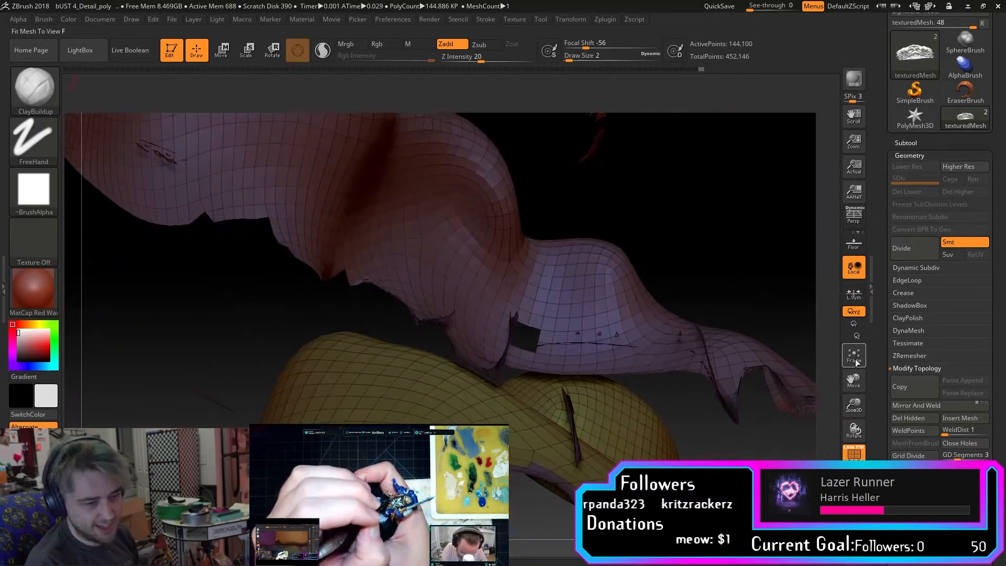
left_click(855, 362)
left_click_drag(770, 356, 610, 458)
left_click_drag(861, 399, 860, 432)
left_click_drag(853, 381, 566, 416)
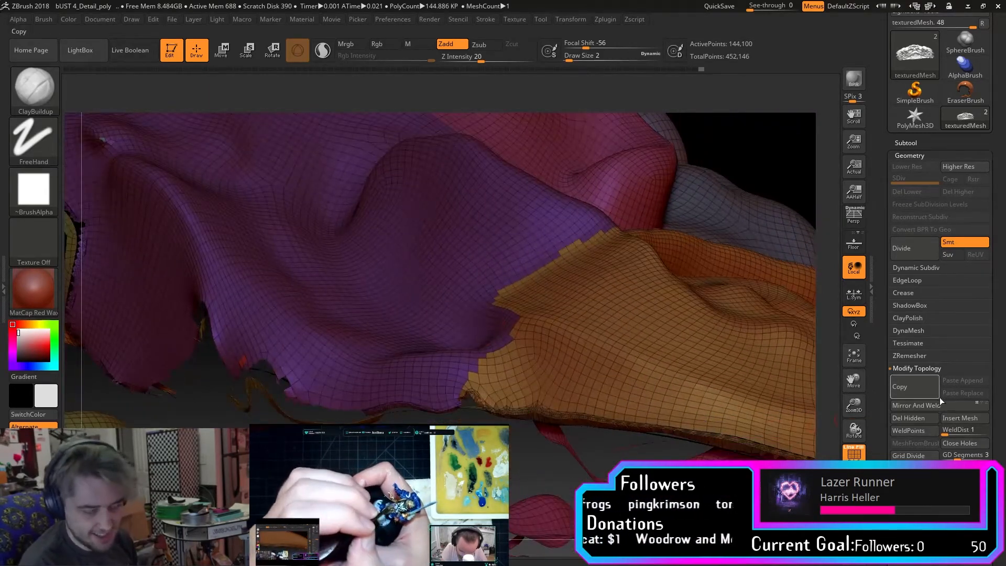
Group the masked rim polygons into their own polygroup and invert the mask.
left_click(919, 155)
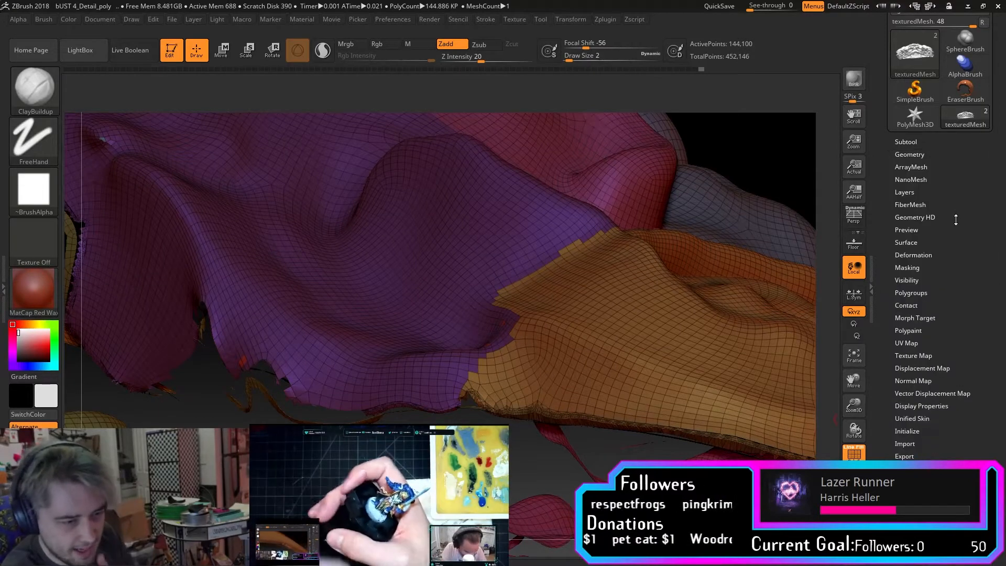
left_click(911, 293)
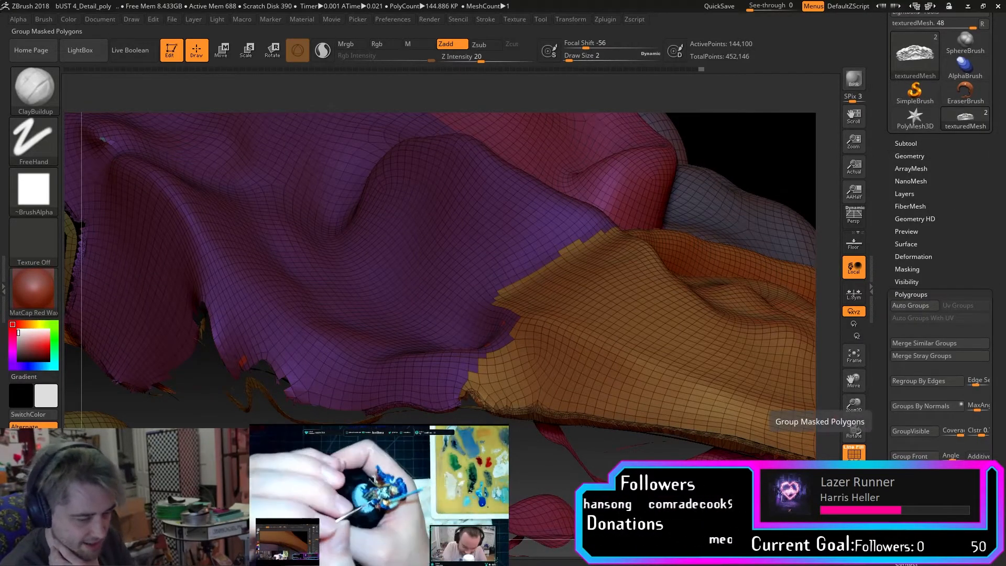
key("ctrl+a")
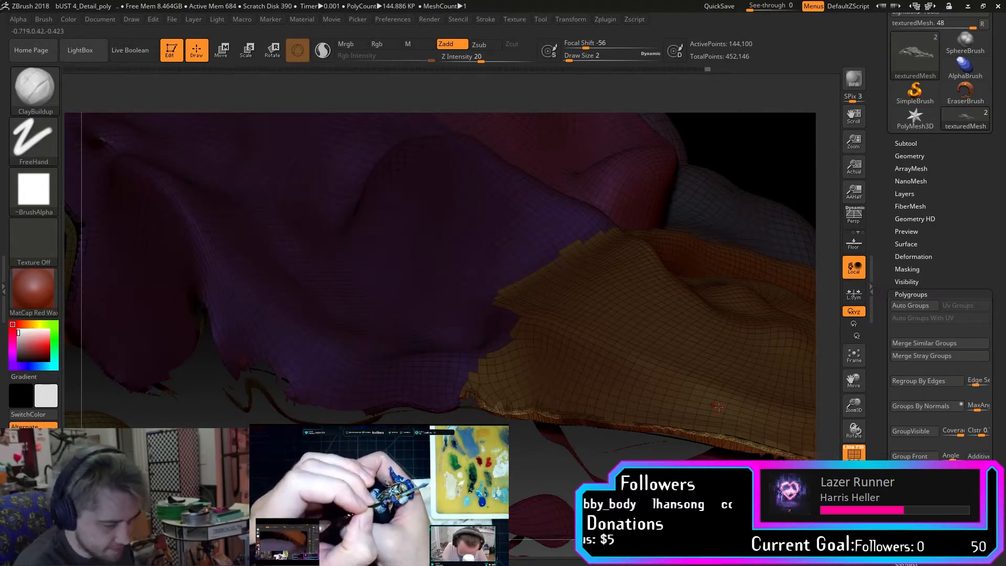
Isolate the new polygroup of dense rim strips by hiding all the other polygroups.
left_click_drag(495, 430, 554, 380)
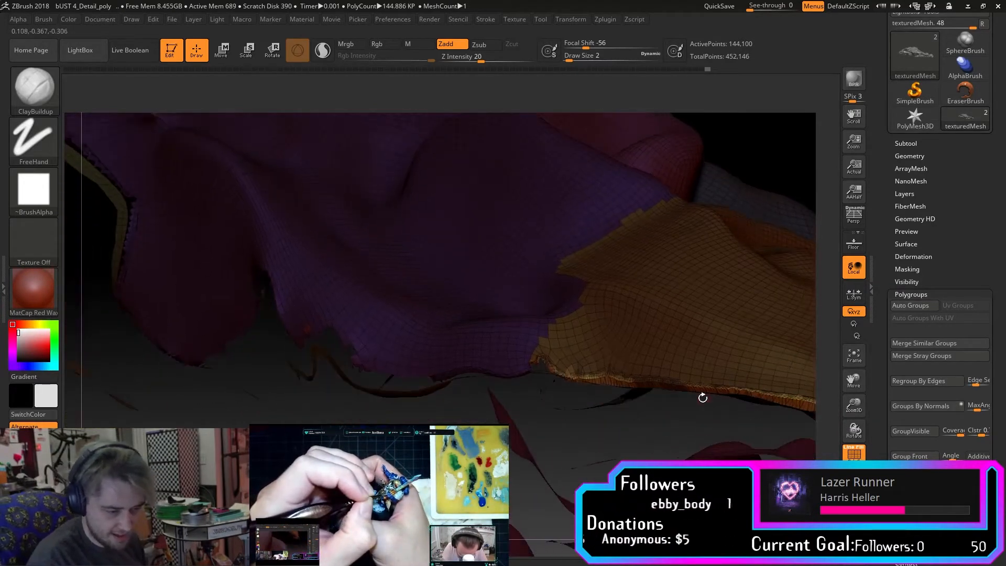
left_click(718, 369, "ctrl+shift")
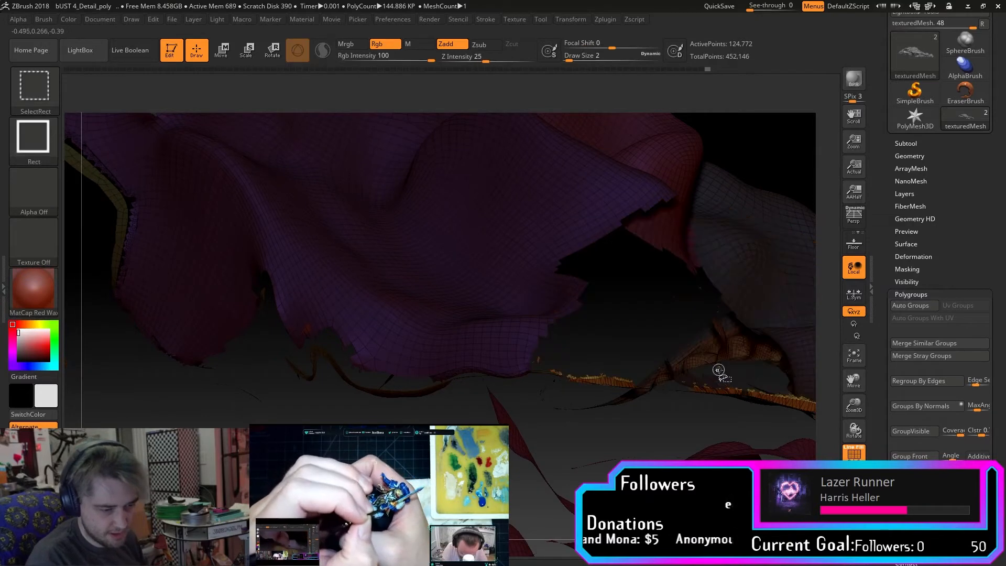
left_click(710, 415, "ctrl+shift")
left_click(785, 410, "ctrl+shift")
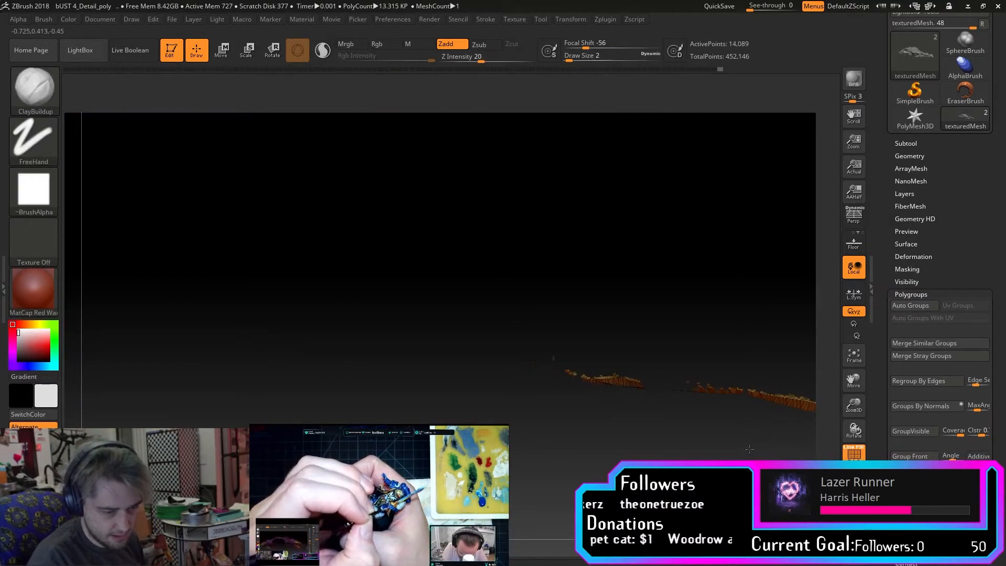
Examine the isolated rim strips as a whole for sound polygons caught in the group.
left_click(860, 356)
left_click_drag(739, 433, 741, 425)
left_click_drag(853, 407, 909, 325)
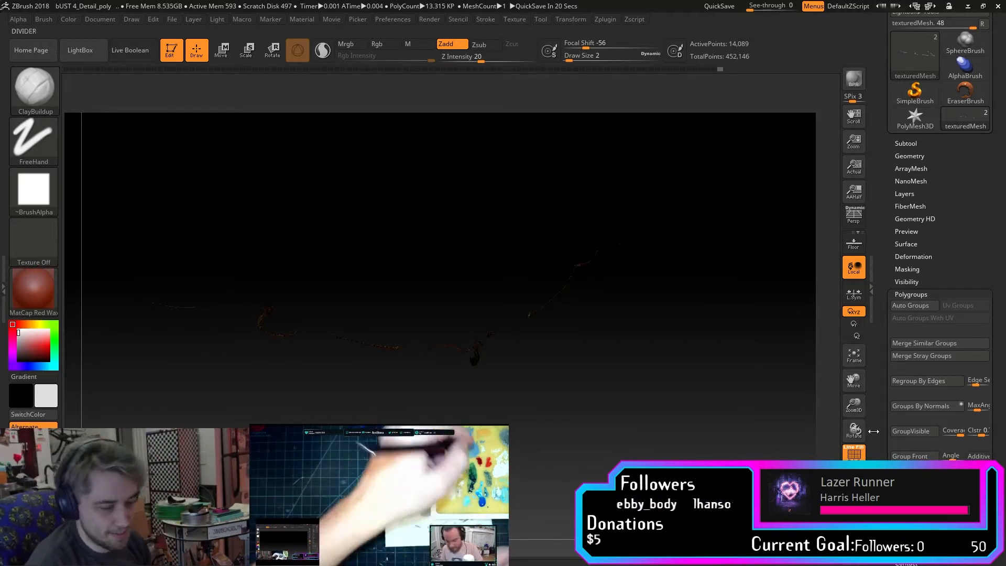
scroll(940, 277, "down", 1)
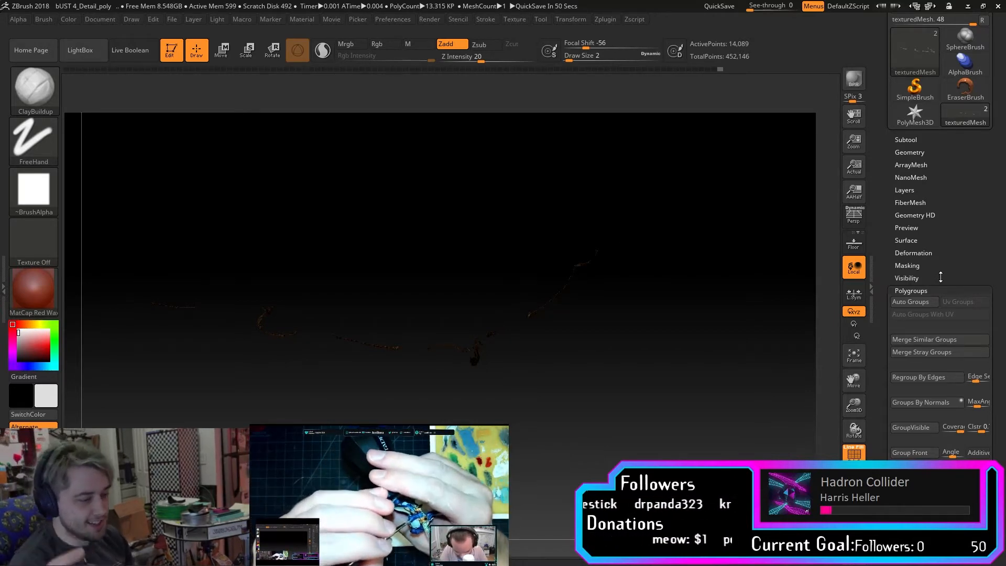
left_click(853, 355)
left_click_drag(859, 406, 859, 430)
left_click_drag(859, 386, 825, 369)
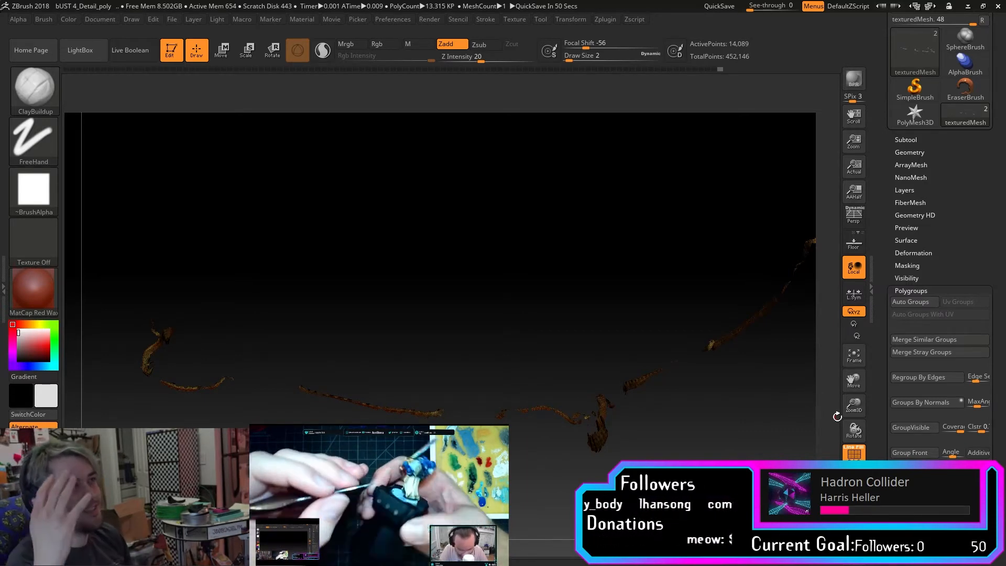
Reverse the visibility so the dense rim strips are hidden and delete the hidden geometry.
left_click(714, 346, "ctrl+shift")
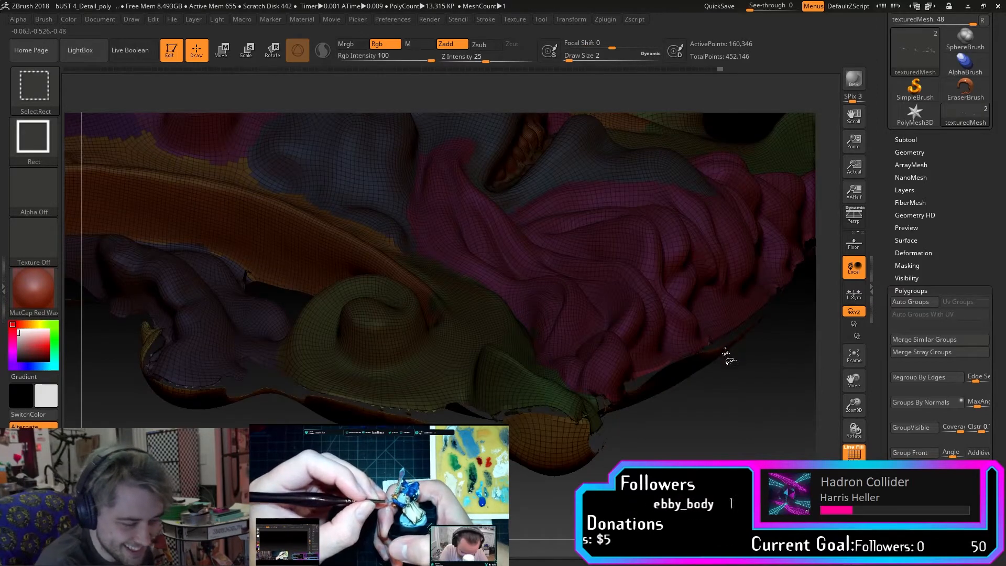
left_click(926, 152)
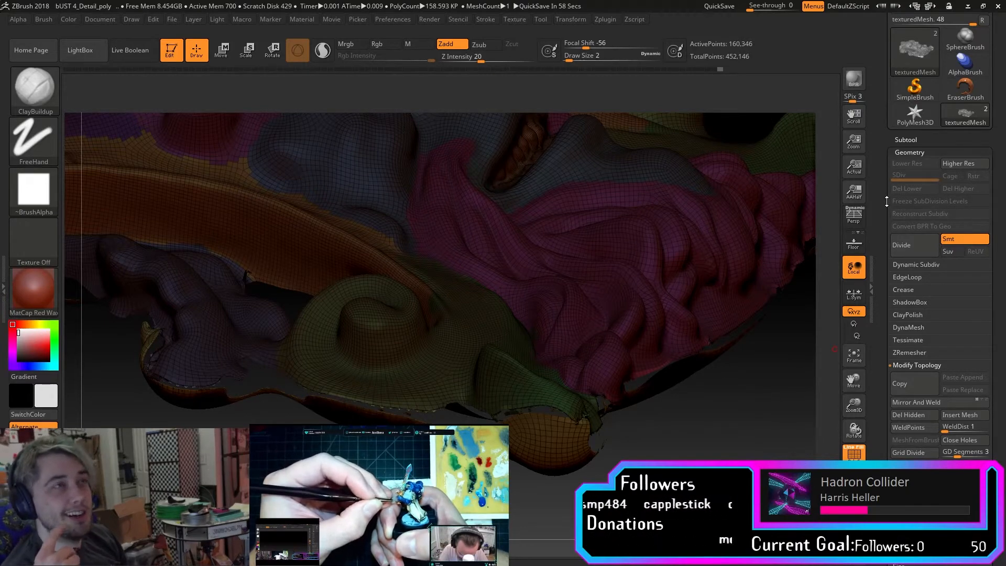
left_click_drag(879, 321, 875, 267)
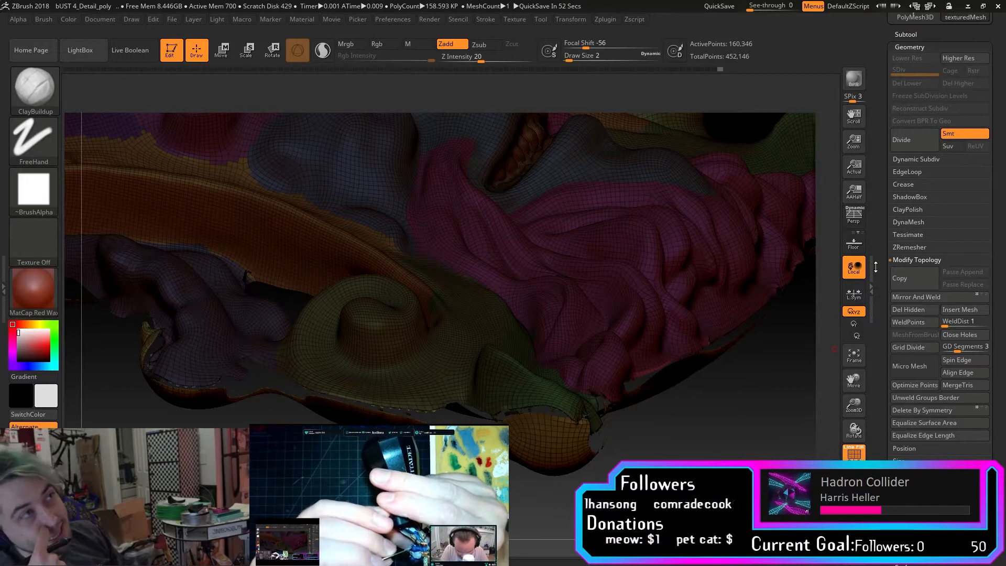
left_click(921, 311)
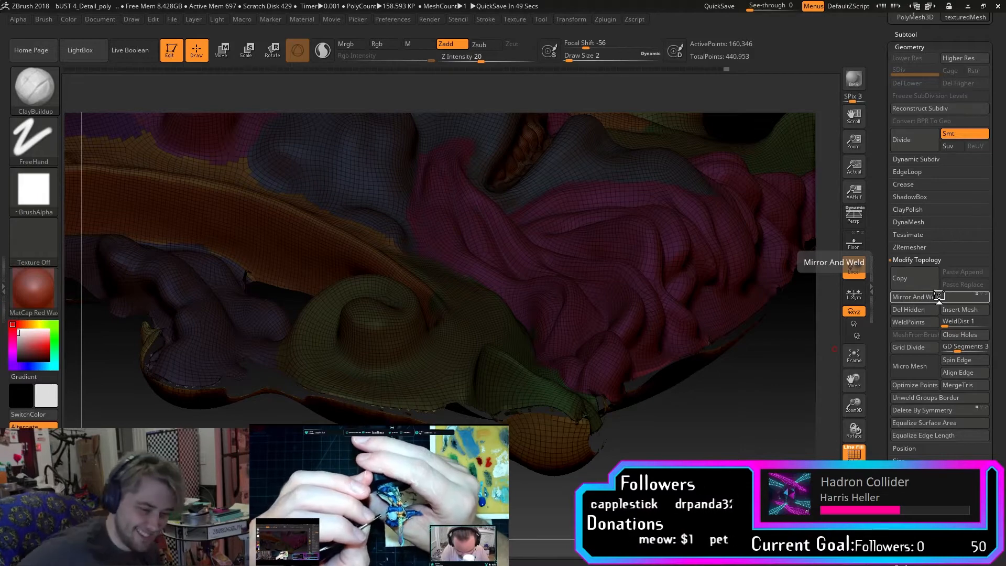
left_click(938, 296)
Clear the existing mask from the whole ornament mesh.
mouse_move(673, 450)
left_mouse_down()
mouse_move(653, 437)
mouse_move(650, 397)
left_mouse_up()
left_click_drag(853, 380, 923, 411)
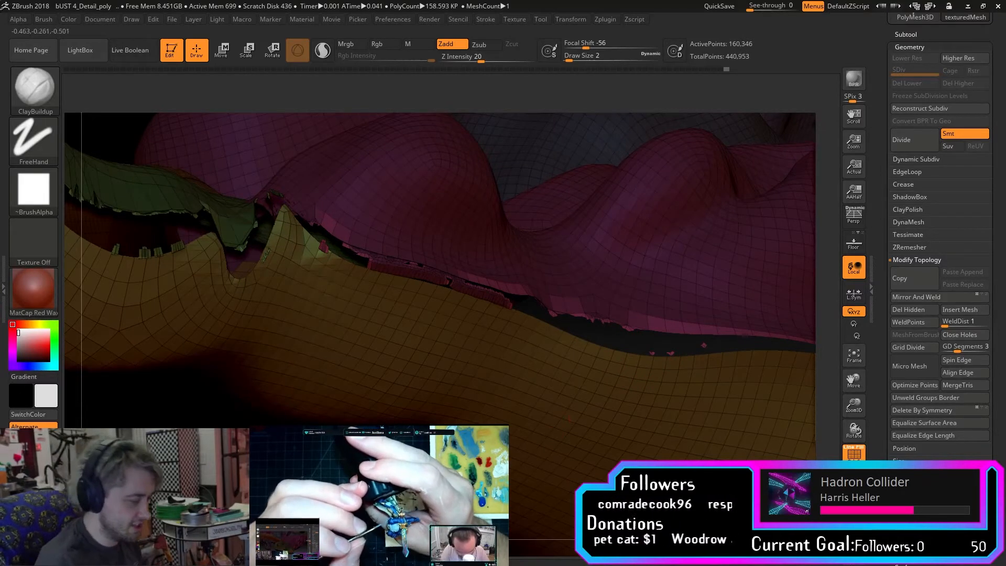
key("ctrl+shift")
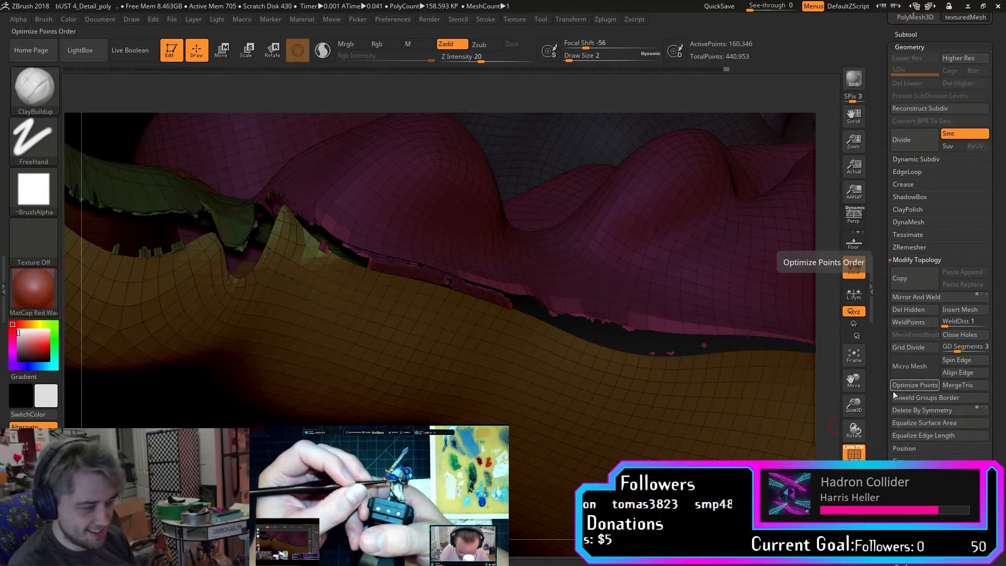
scroll(917, 398, "down", 5)
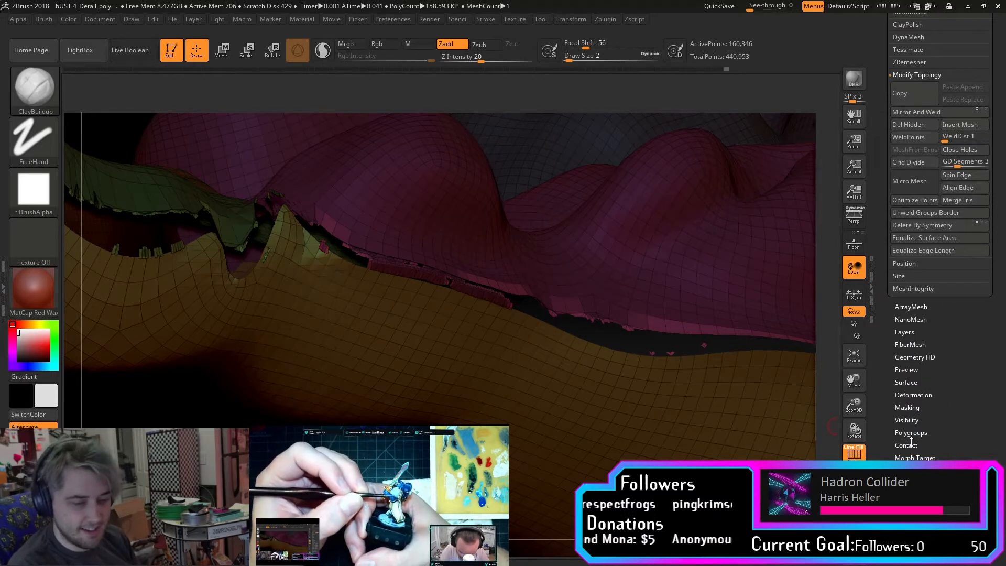
left_click(907, 407)
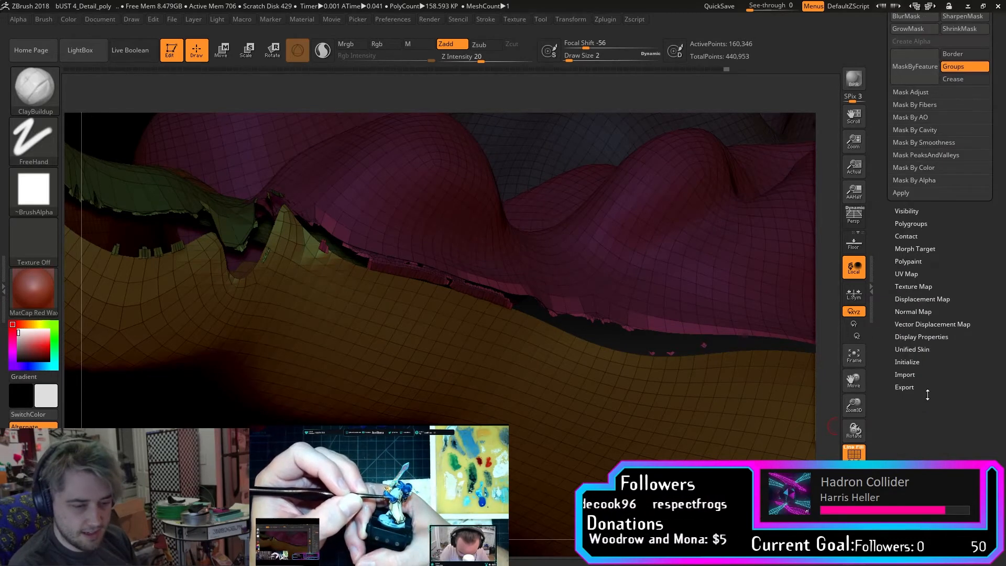
left_click_drag(946, 398, 946, 404)
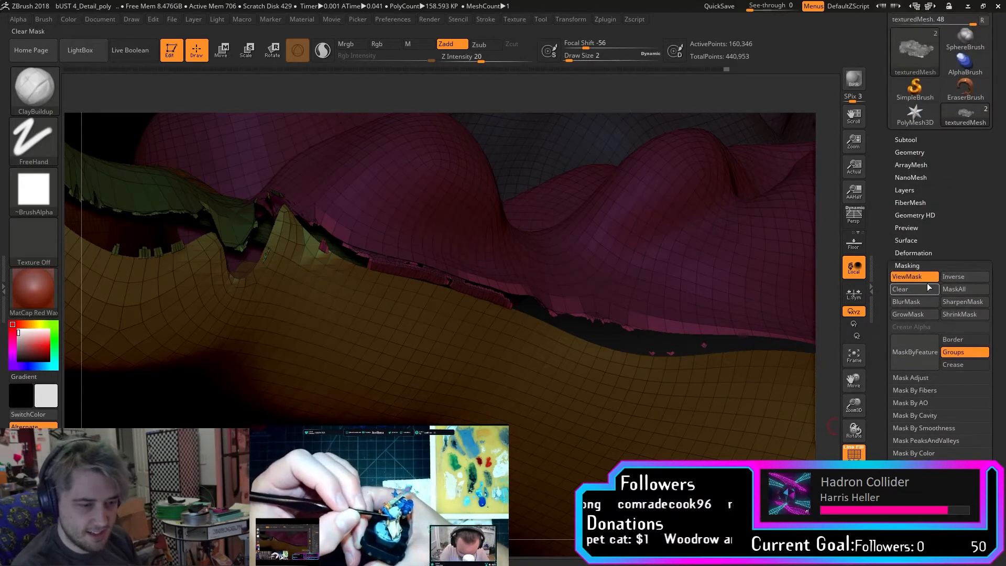
left_click(914, 289)
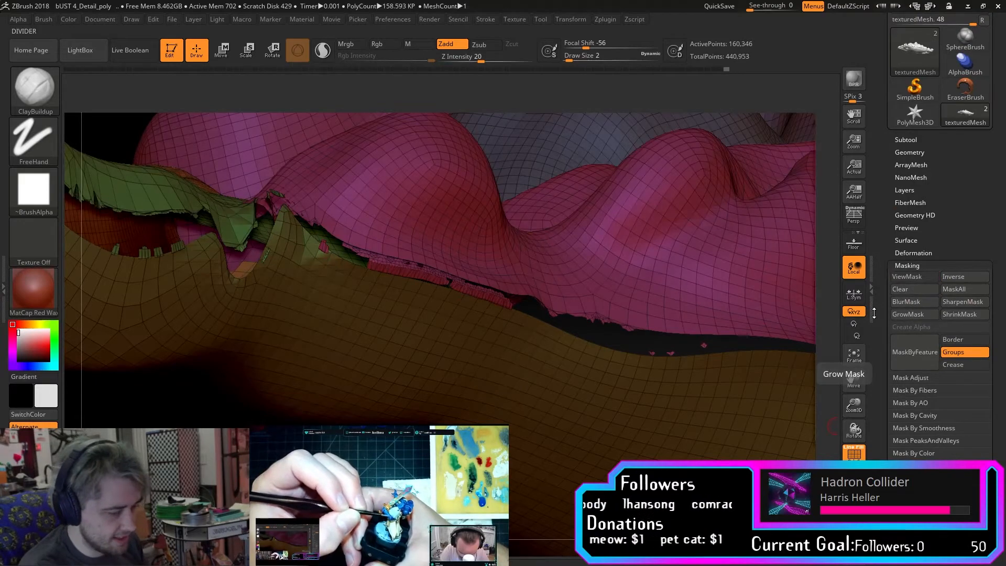
Mask the leftover dense strip beneath the lower edge of the pink folds.
right_click_drag(726, 344, 671, 399)
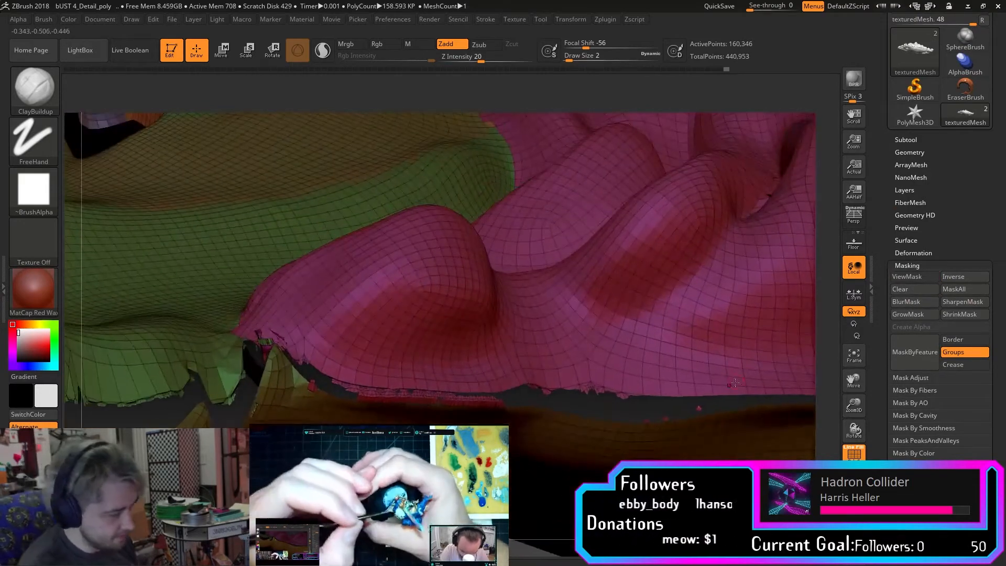
right_click_drag(546, 407, 563, 416)
left_click_drag(853, 380, 849, 347)
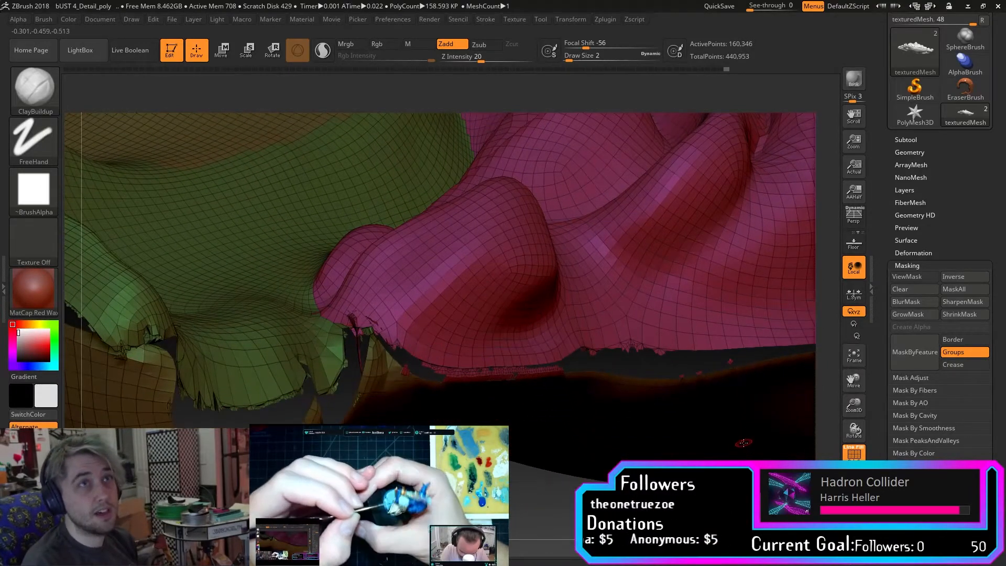
right_click_drag(555, 388, 595, 411)
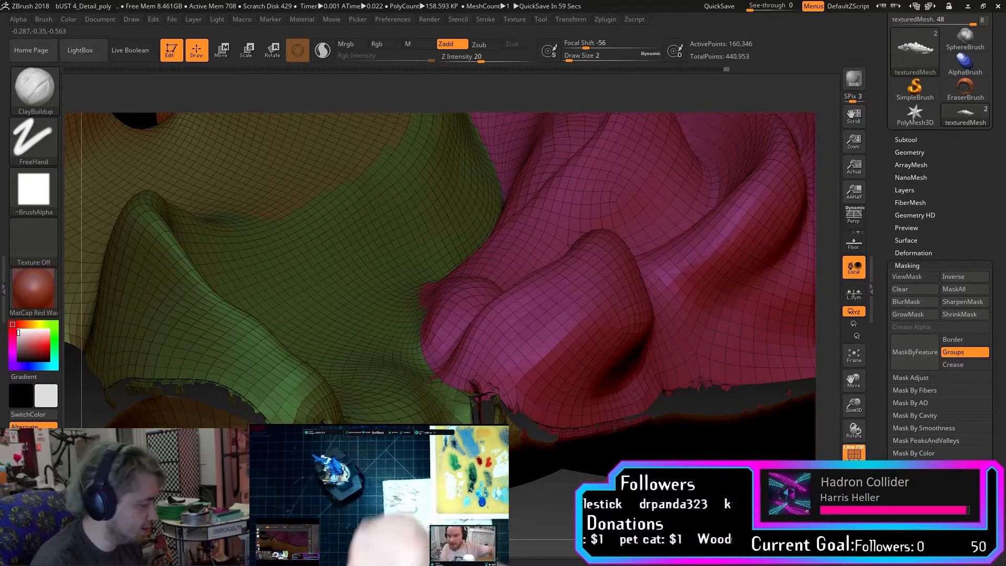
right_click_drag(595, 411, 575, 380)
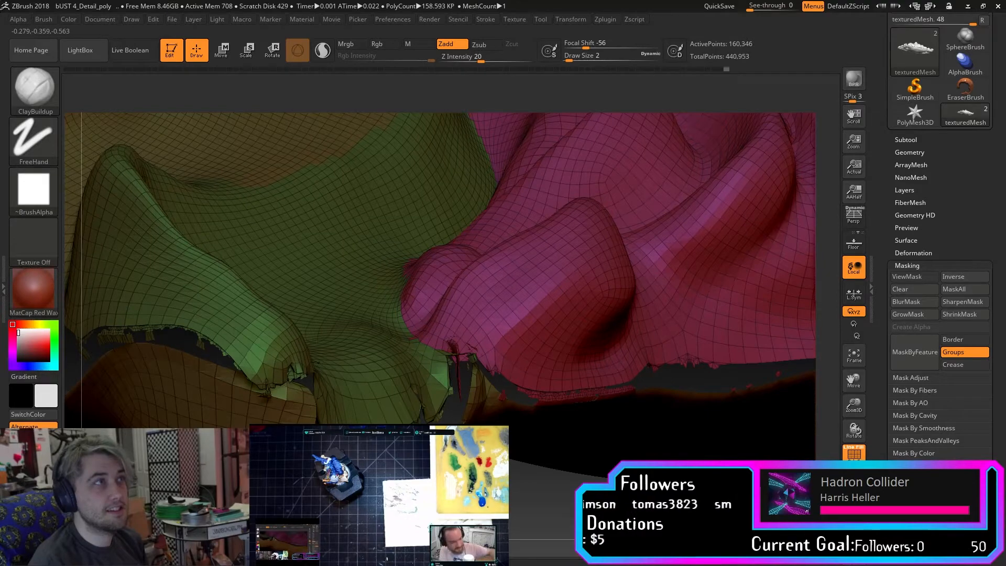
mouse_move(636, 426)
right_mouse_down()
mouse_move(606, 419)
mouse_move(649, 414)
right_mouse_up()
left_click_drag(637, 378, 557, 384, "ctrl")
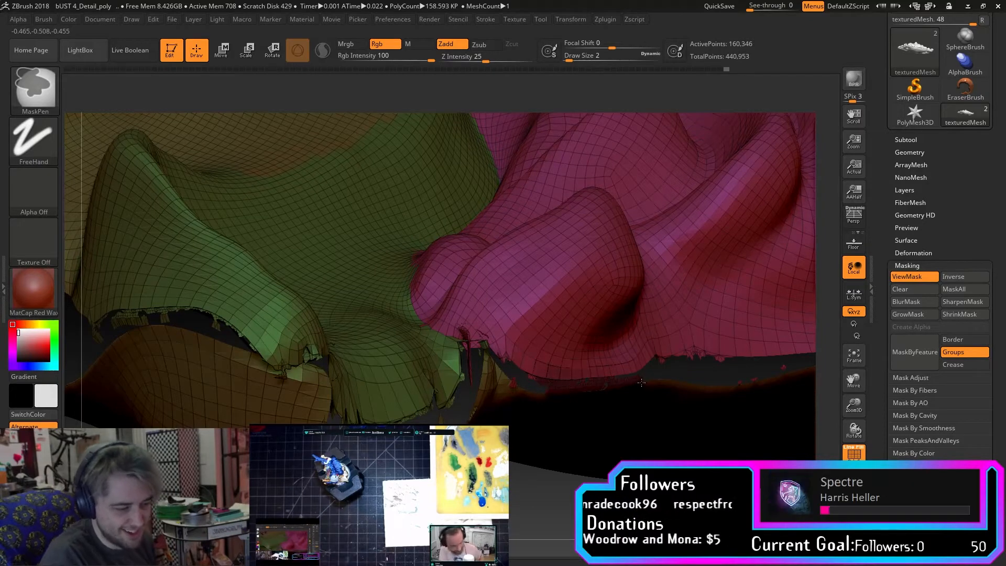
mouse_move(546, 405)
right_mouse_down()
mouse_move(539, 385)
mouse_move(527, 383)
right_mouse_up()
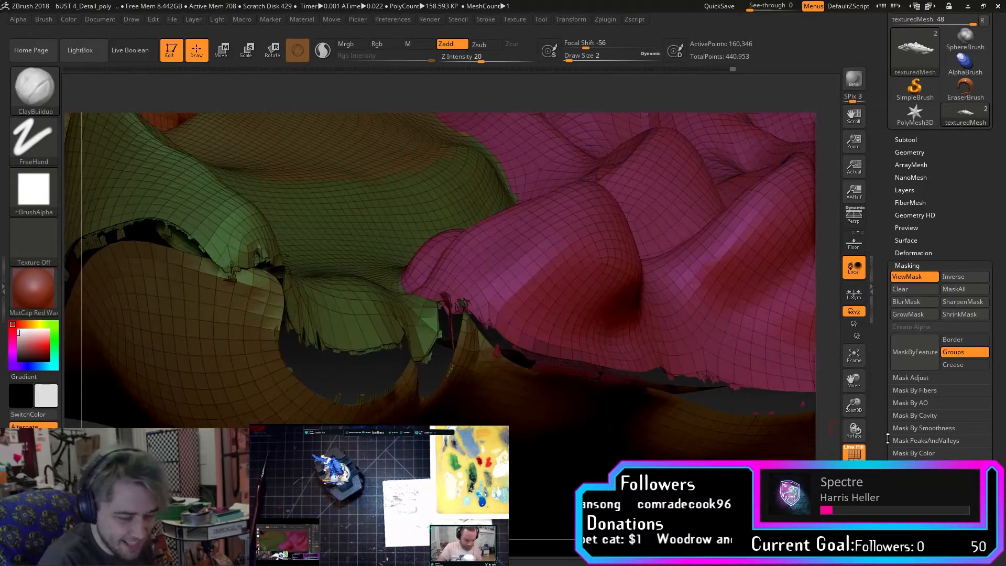
left_click_drag(855, 406, 865, 455)
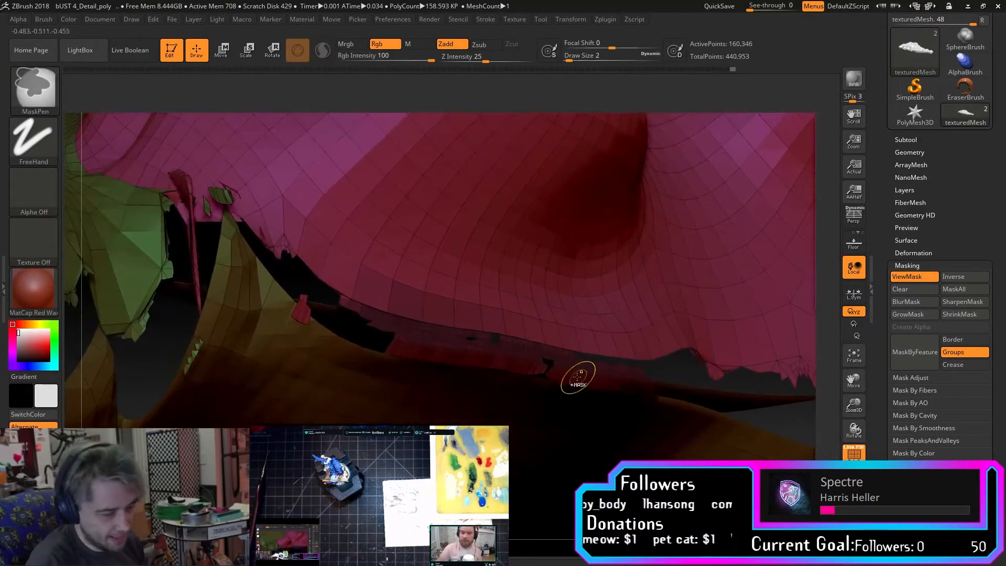
Mask the torn fragments and spikes where the pink and green polygroups meet above the brown peak.
right_click_drag(292, 291, 293, 279)
left_click_drag(214, 206, 211, 308, "ctrl")
right_click_drag(282, 286, 316, 341)
mouse_move(254, 253)
left_mouse_down("ctrl")
mouse_move(252, 273)
mouse_move(260, 255)
left_mouse_up("ctrl")
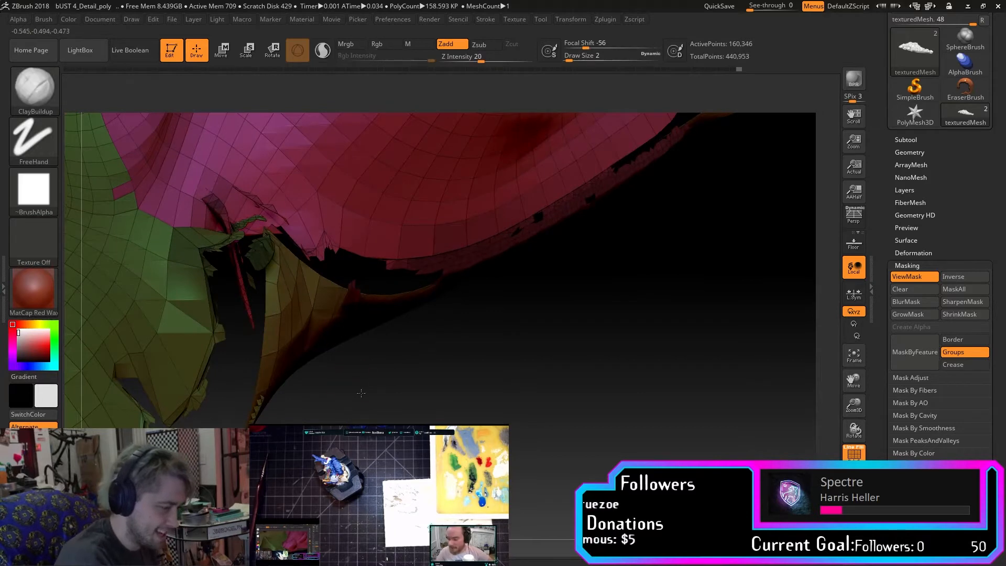
left_click_drag(359, 393, 348, 386)
left_click_drag(239, 199, 216, 253, "ctrl")
mouse_move(246, 174)
left_mouse_down("ctrl")
mouse_move(307, 210)
mouse_move(321, 206)
left_mouse_up("ctrl")
Mask the stray green slivers on the brown rim and the ragged corner of the green flap facing it.
mouse_move(514, 377)
left_mouse_down()
mouse_move(502, 363)
mouse_move(507, 317)
mouse_move(496, 310)
left_mouse_up()
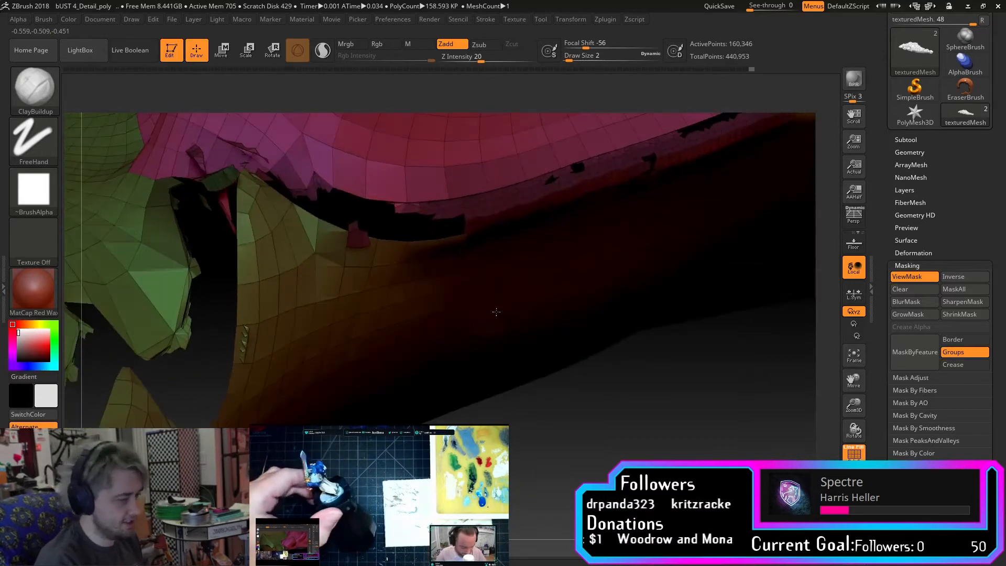
left_click_drag(244, 327, 244, 342, "ctrl")
left_click_drag(246, 377, 202, 320)
mouse_move(197, 272)
left_mouse_down("ctrl")
mouse_move(174, 349)
mouse_move(314, 327)
mouse_move(546, 268)
mouse_move(469, 301)
left_mouse_up("ctrl")
left_click_drag(500, 187, 494, 209, "ctrl")
mouse_move(449, 251)
left_mouse_down("ctrl")
mouse_move(347, 300)
mouse_move(433, 321)
mouse_move(415, 337)
left_mouse_up("ctrl")
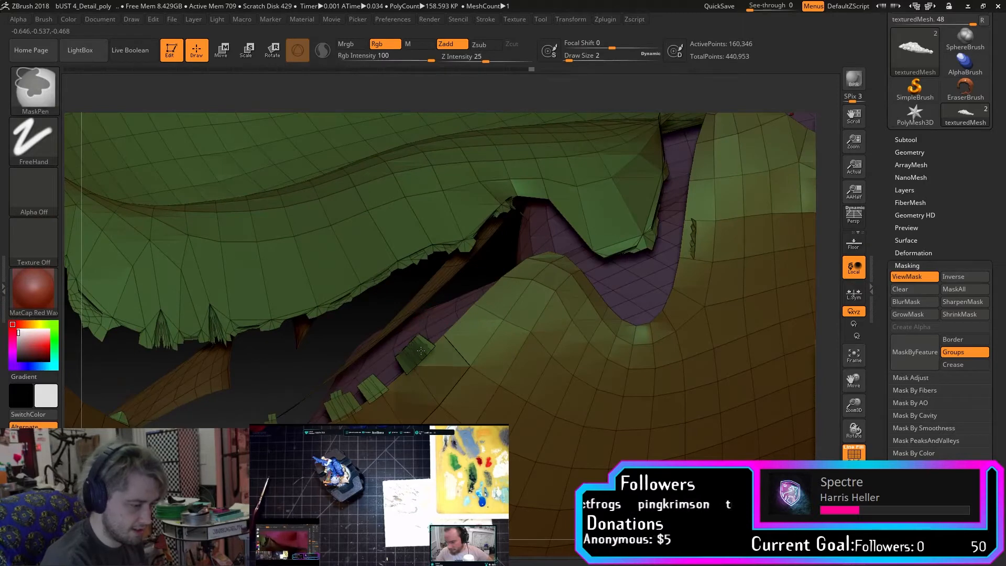
Mask the frayed polygons along the lower edge of the green flap.
left_click_drag(289, 382, 226, 380)
left_click_drag(404, 254, 377, 266, "ctrl")
mouse_move(307, 310)
left_mouse_down("ctrl")
mouse_move(152, 345)
mouse_move(136, 336)
left_mouse_up("ctrl")
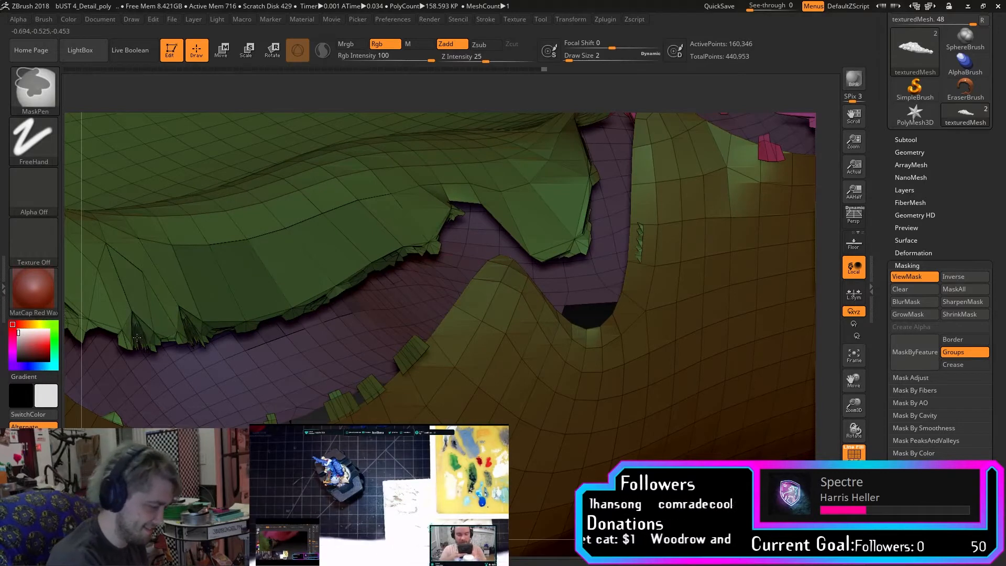
Mask the torn polygons around the hole in the green fold, including its hanging spike.
left_click_drag(853, 381, 941, 356)
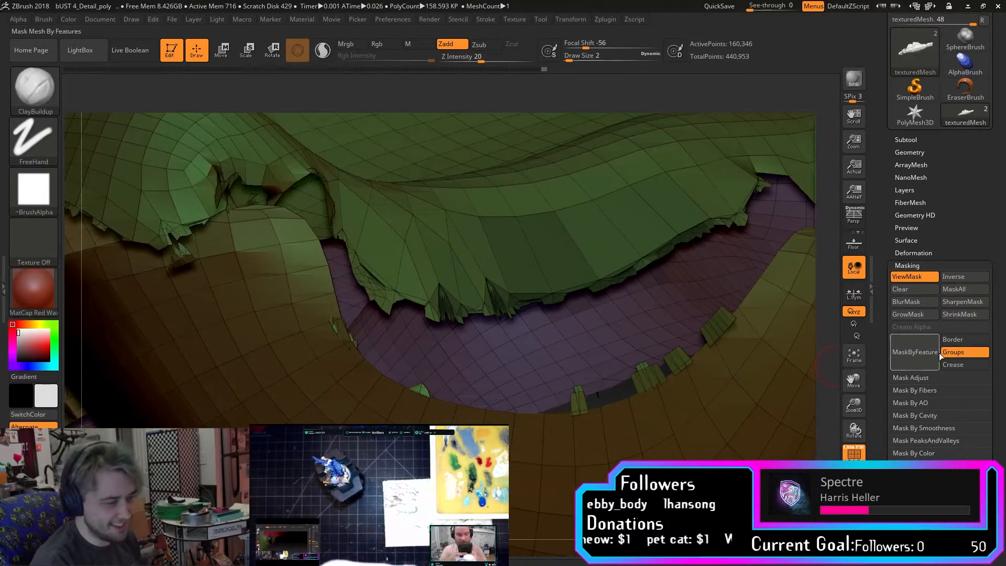
left_click_drag(854, 405, 901, 376)
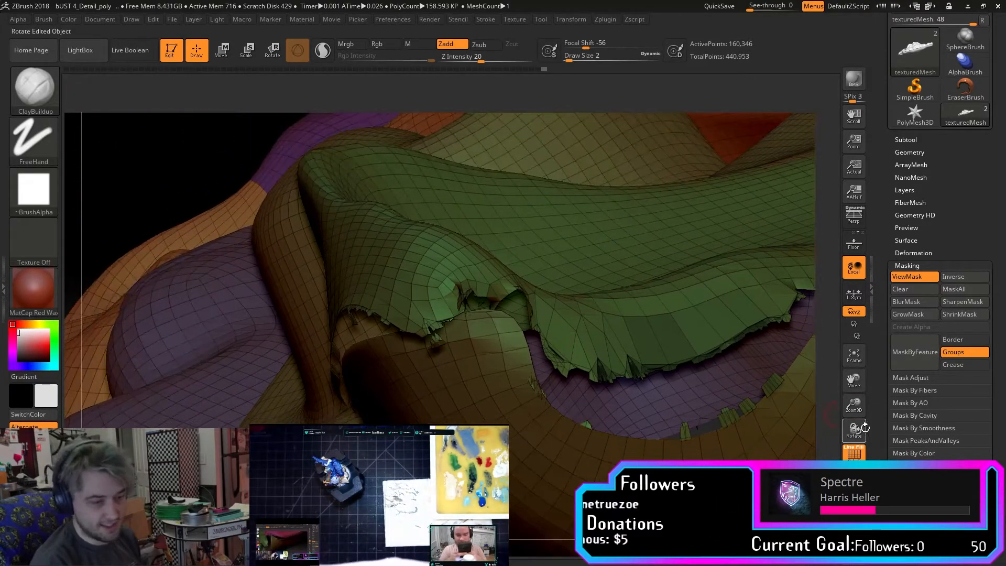
left_click_drag(859, 406, 883, 410)
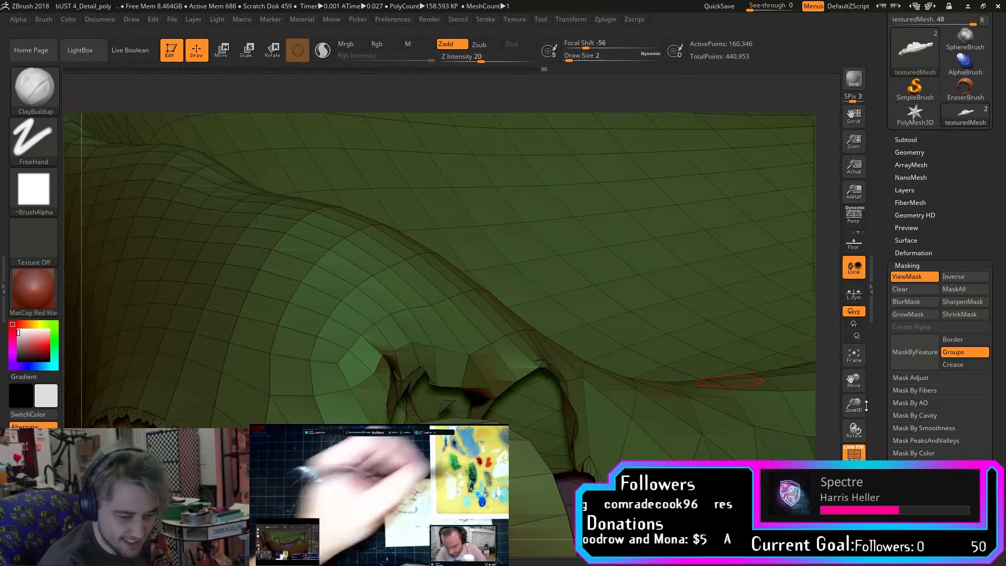
mouse_move(853, 378)
left_mouse_down()
mouse_move(859, 363)
mouse_move(498, 314)
mouse_move(411, 404)
left_mouse_up()
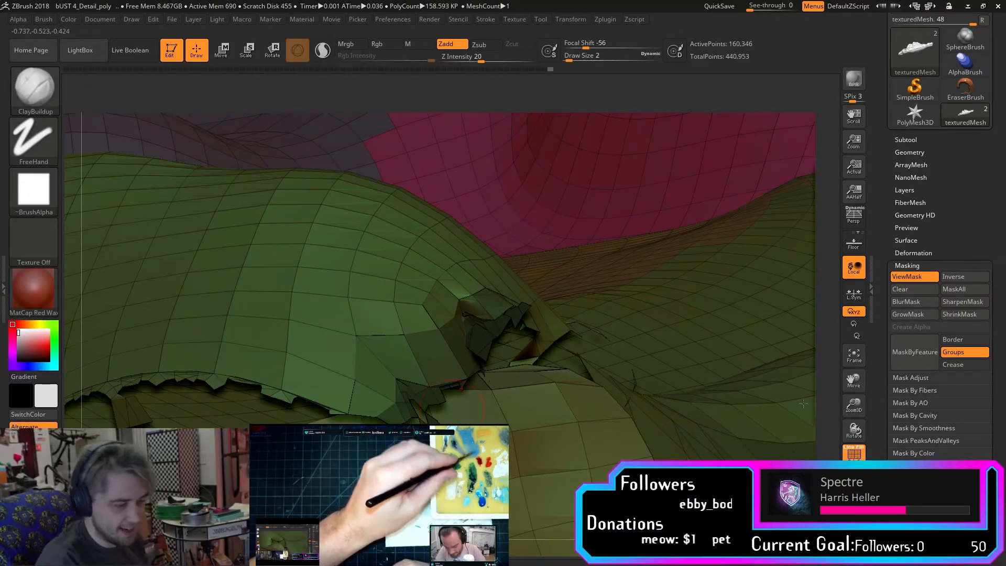
mouse_move(856, 423)
left_mouse_down()
mouse_move(842, 432)
mouse_move(828, 400)
left_mouse_up()
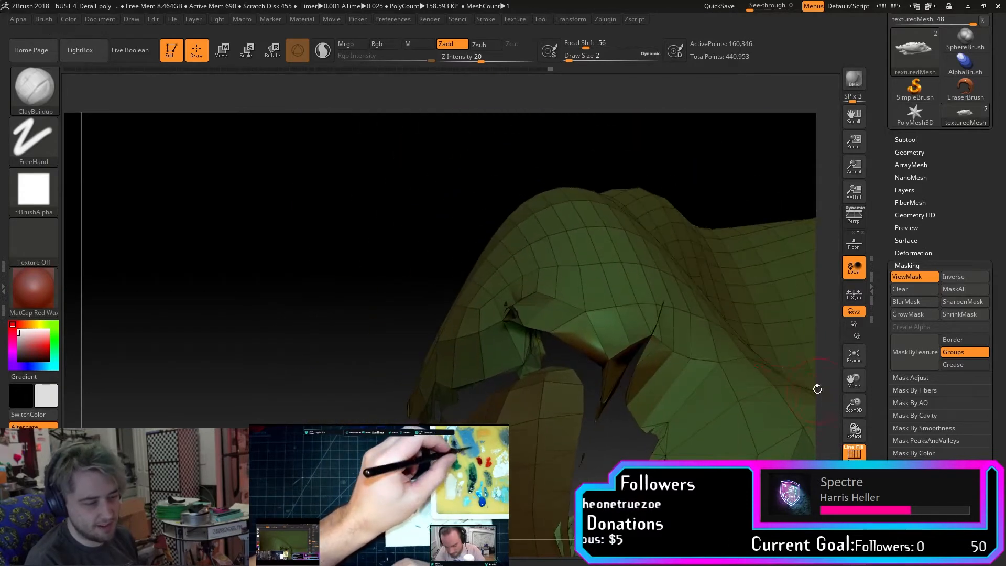
mouse_move(533, 301)
left_mouse_down("ctrl")
mouse_move(611, 360)
mouse_move(651, 341)
mouse_move(664, 453)
mouse_move(707, 457)
left_mouse_up("ctrl")
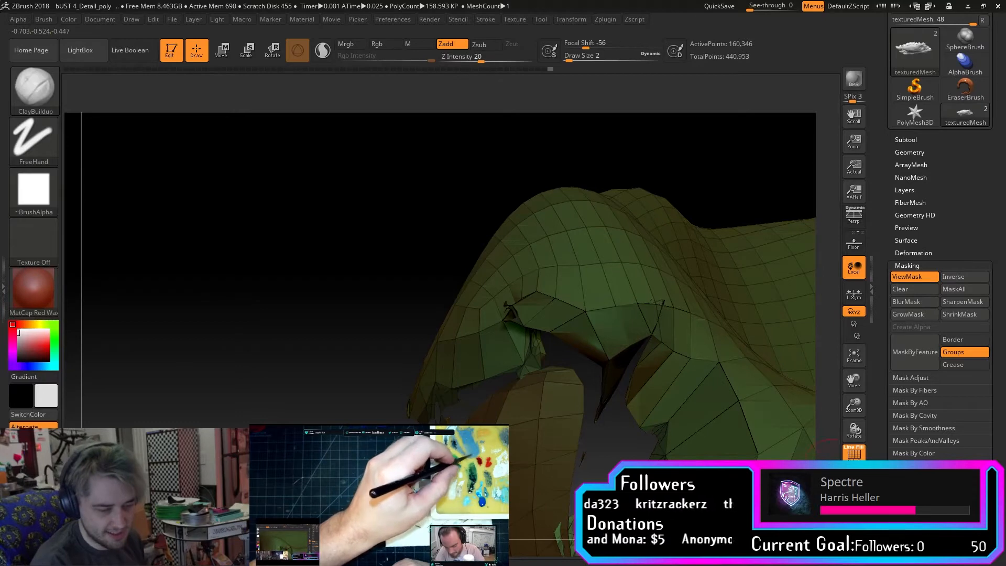
left_click_drag(863, 410, 760, 257)
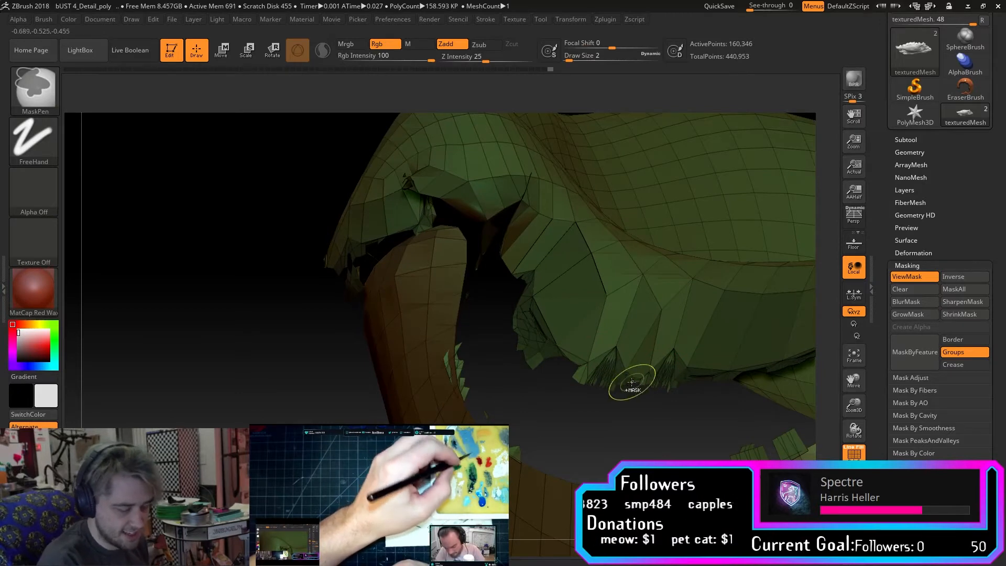
Mask the small leftover green tabs along the brown rim beneath the green flap.
left_click_drag(599, 372, 487, 364)
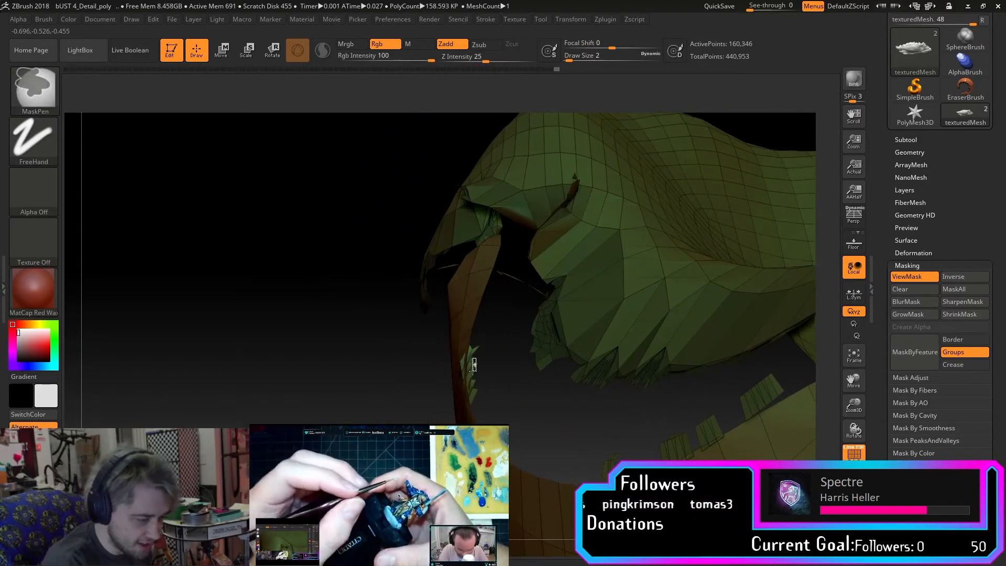
key("ctrl+h")
key("ctrl+h")
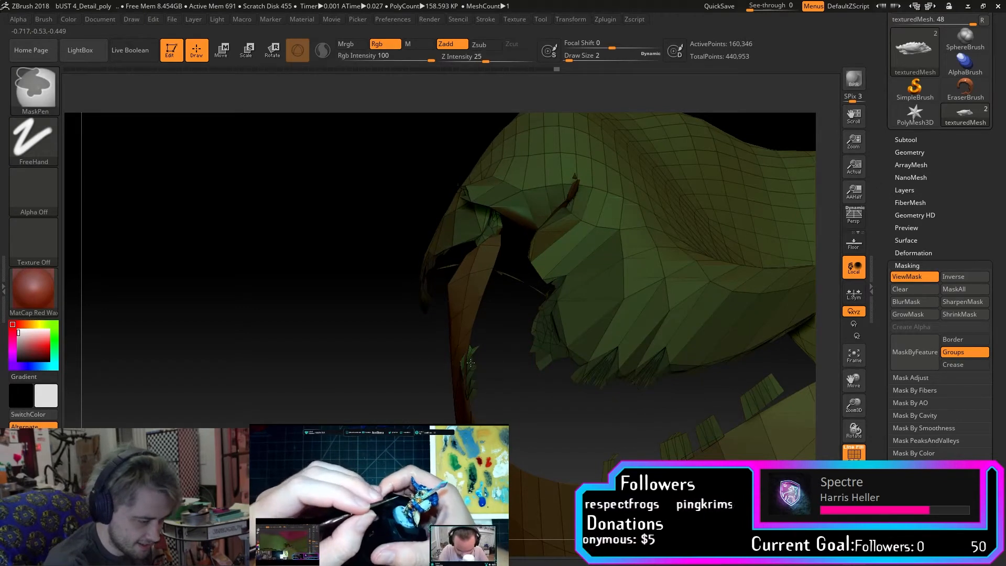
left_click_drag(509, 386, 621, 421)
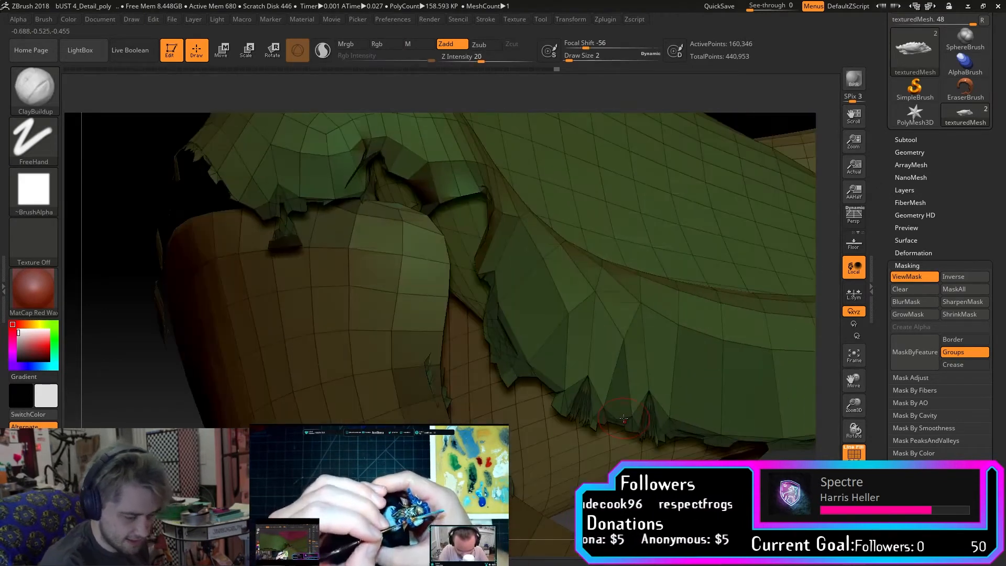
left_click_drag(849, 396, 764, 288, "alt")
left_click_drag(741, 350, 588, 378, "ctrl")
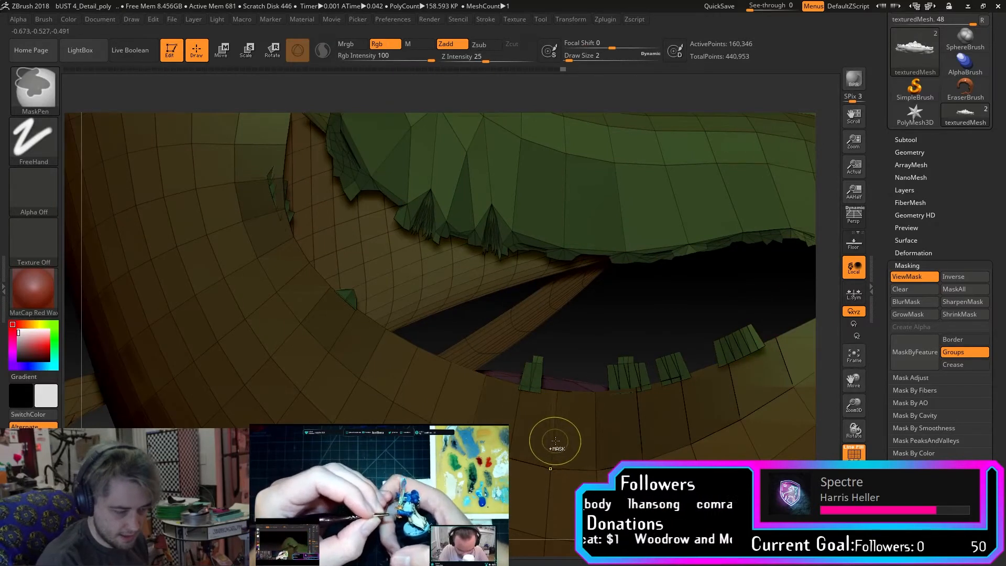
Show the complete mesh and group all visible polygons into a single polygroup.
left_click_drag(554, 462, 555, 462, "ctrl+shift")
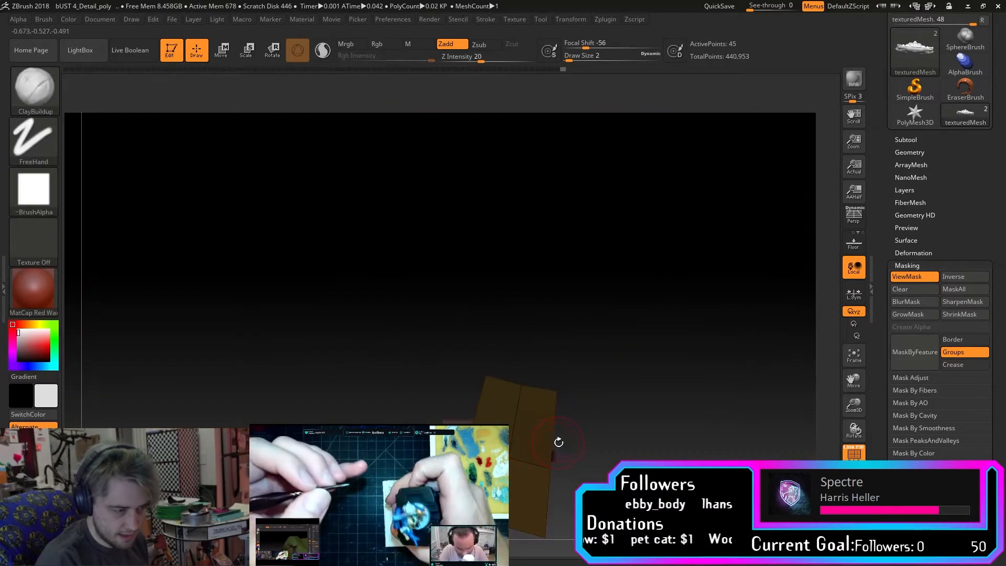
left_click(569, 442, "ctrl+shift")
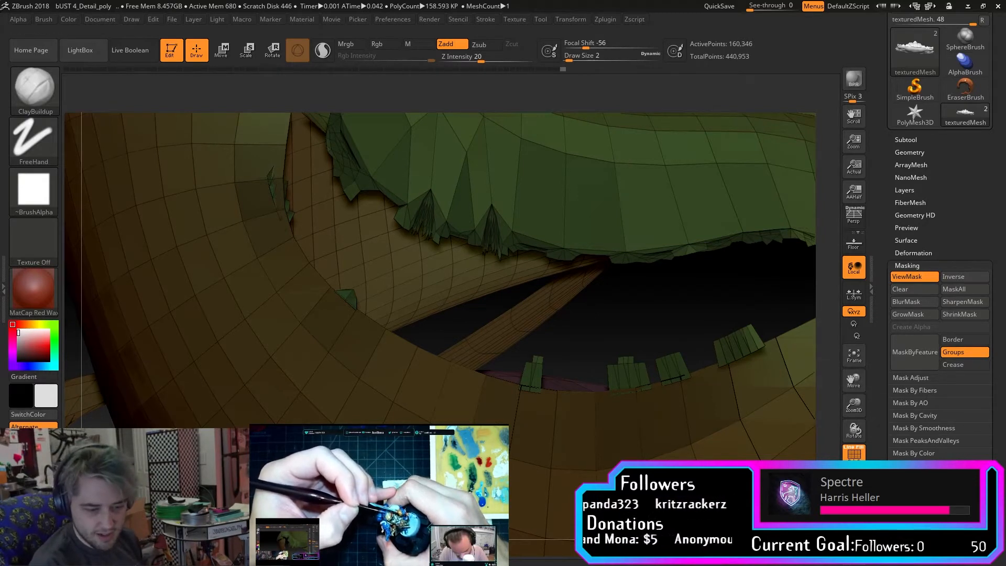
left_click(906, 265)
left_click(906, 277)
left_click(932, 369)
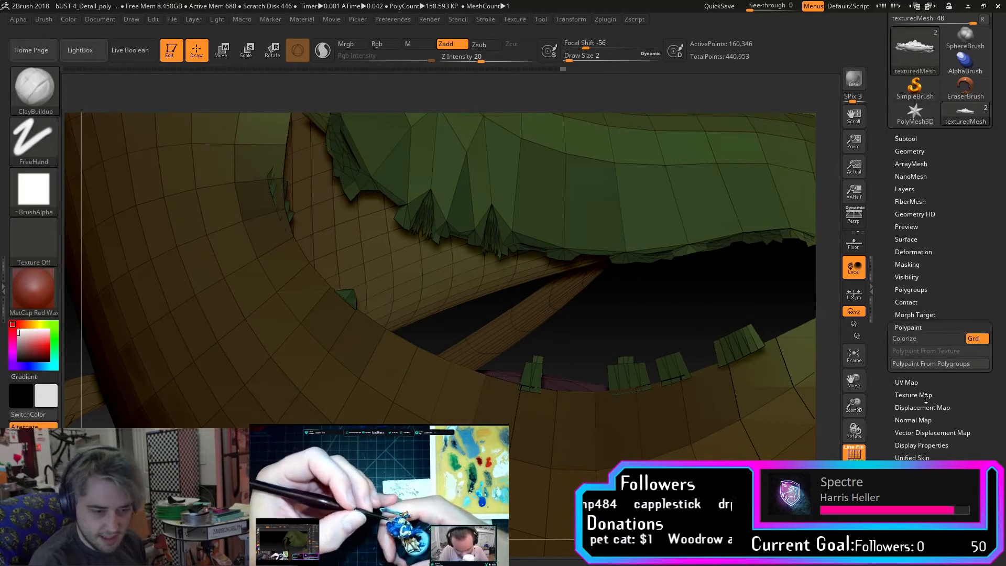
left_click(910, 289)
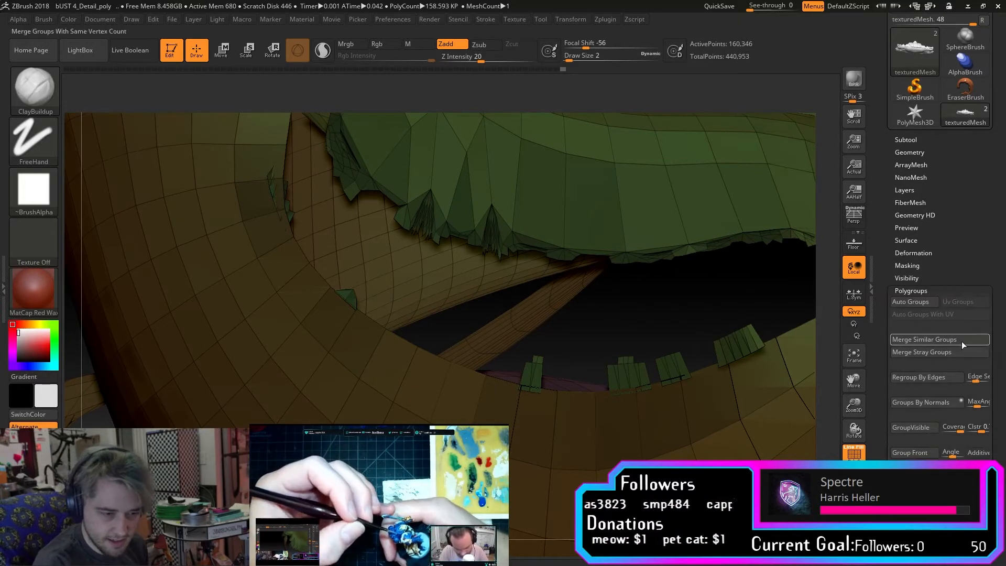
left_click(925, 429)
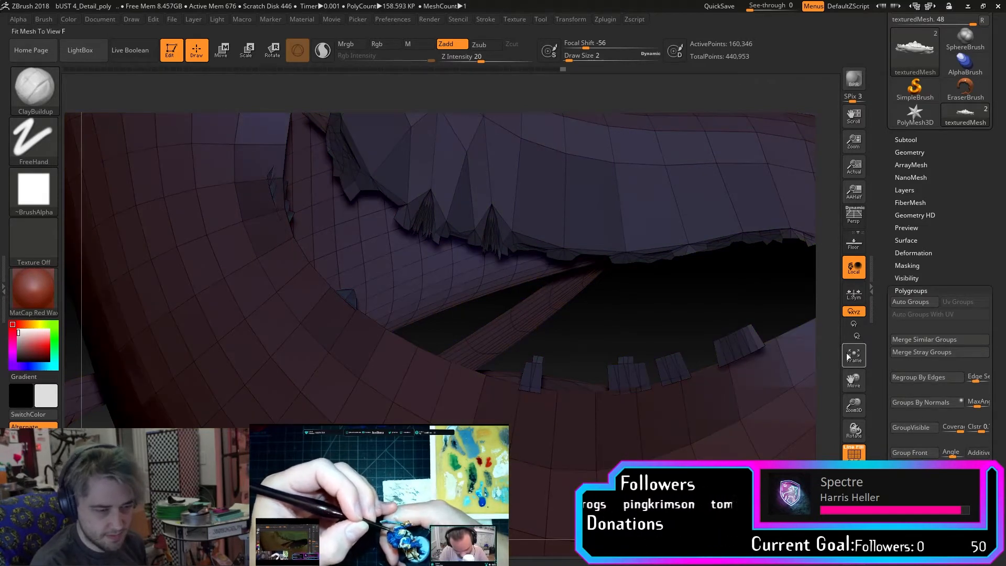
key("ctrl+shift")
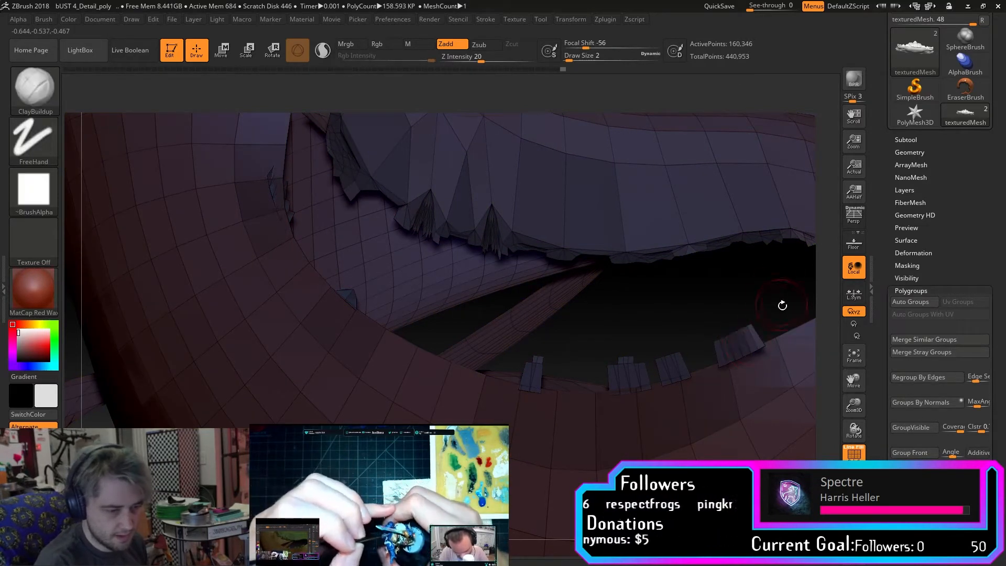
key("ctrl+shift")
key("ctrl+shift")
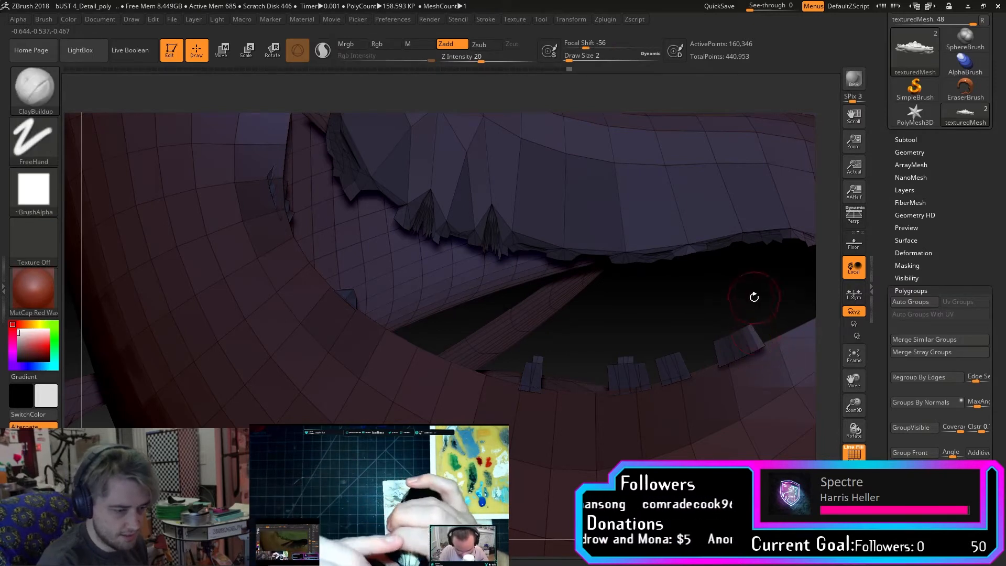
Fit the whole ornament in view and display its polygroups in their separate colours.
left_click_drag(754, 292, 761, 312)
key("ctrl+shift")
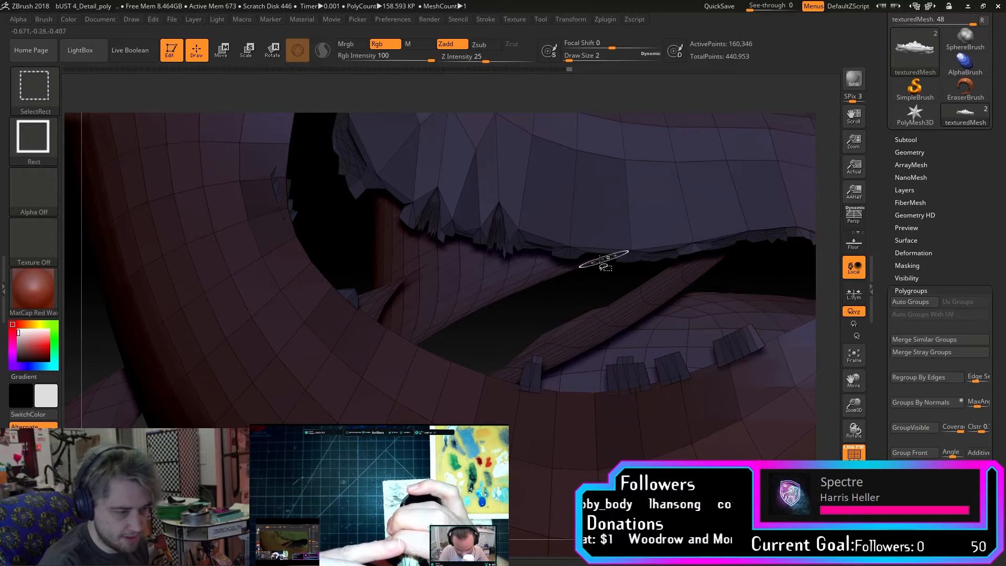
left_click(861, 352)
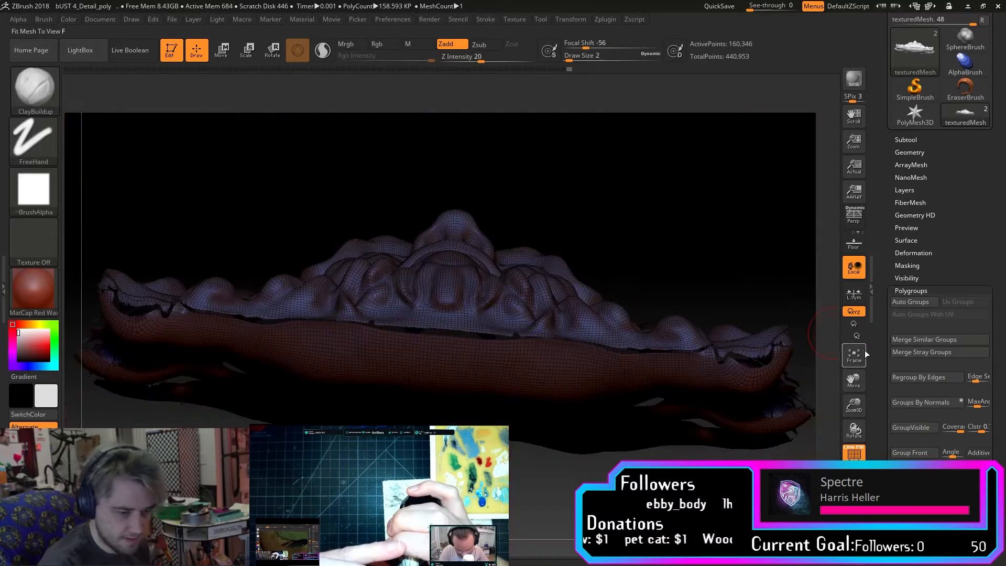
left_click_drag(666, 446, 626, 398)
key("ctrl+shift")
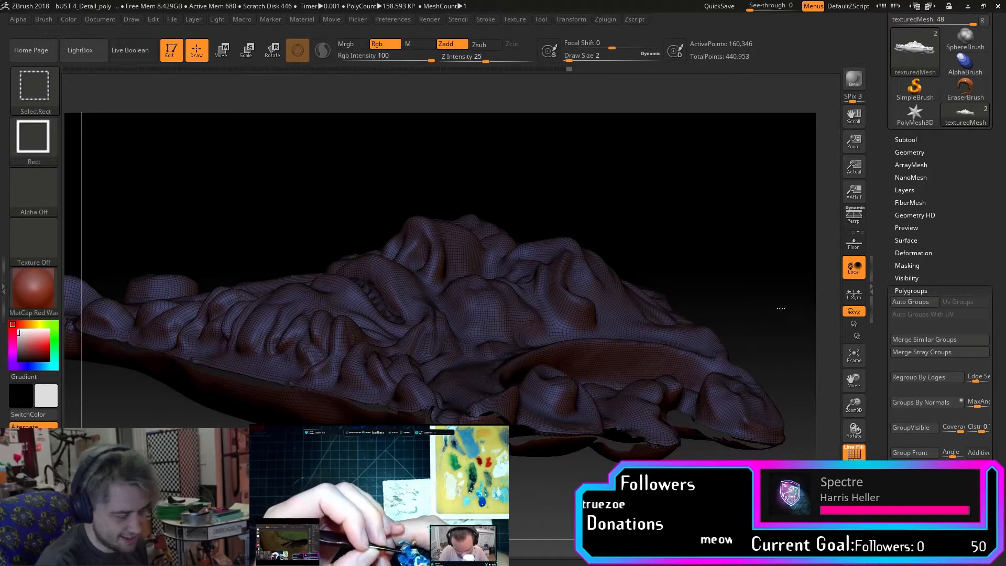
key("shift+f")
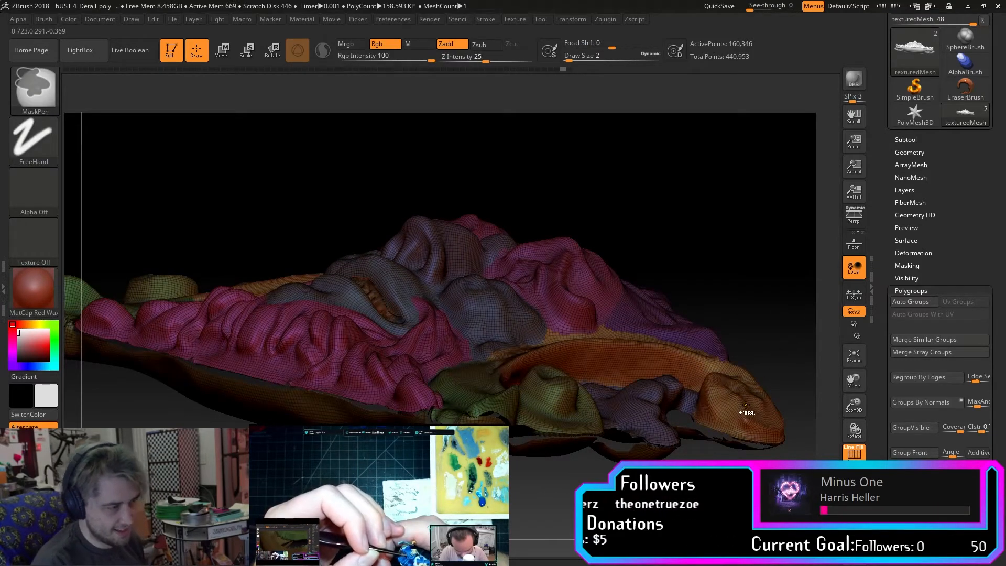
left_click_drag(765, 315, 762, 383)
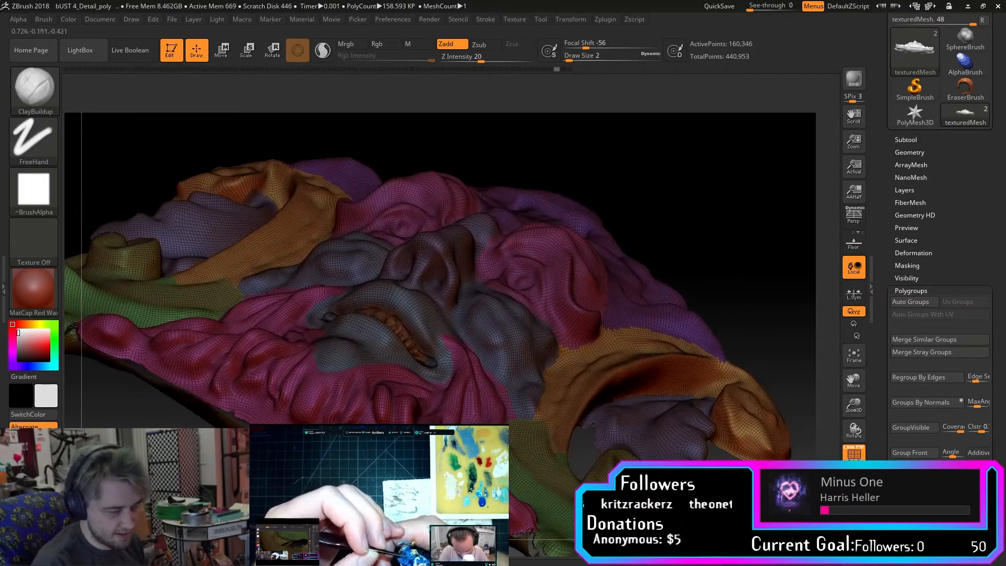
Hide the olive base plate polygroup behind the ornament and turn the mesh to its rear side.
mouse_move(731, 313)
left_mouse_down()
mouse_move(704, 298)
mouse_move(726, 286)
mouse_move(712, 216)
left_mouse_up()
key("ctrl")
left_click(563, 391, "ctrl+shift")
mouse_move(542, 411)
left_mouse_down()
mouse_move(536, 456)
mouse_move(557, 397)
mouse_move(569, 445)
mouse_move(545, 417)
mouse_move(519, 481)
mouse_move(529, 440)
mouse_move(541, 470)
mouse_move(572, 438)
left_mouse_up()
left_click(559, 398, "ctrl+shift")
left_click_drag(854, 381, 768, 342)
left_click_drag(854, 387, 846, 526)
left_click_drag(855, 432, 814, 400)
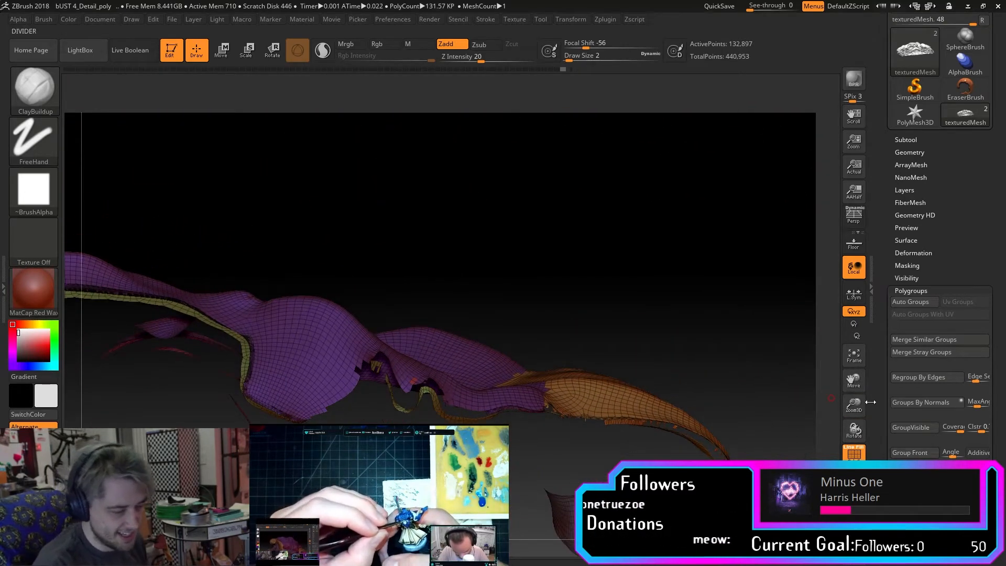
left_click_drag(855, 431, 860, 421)
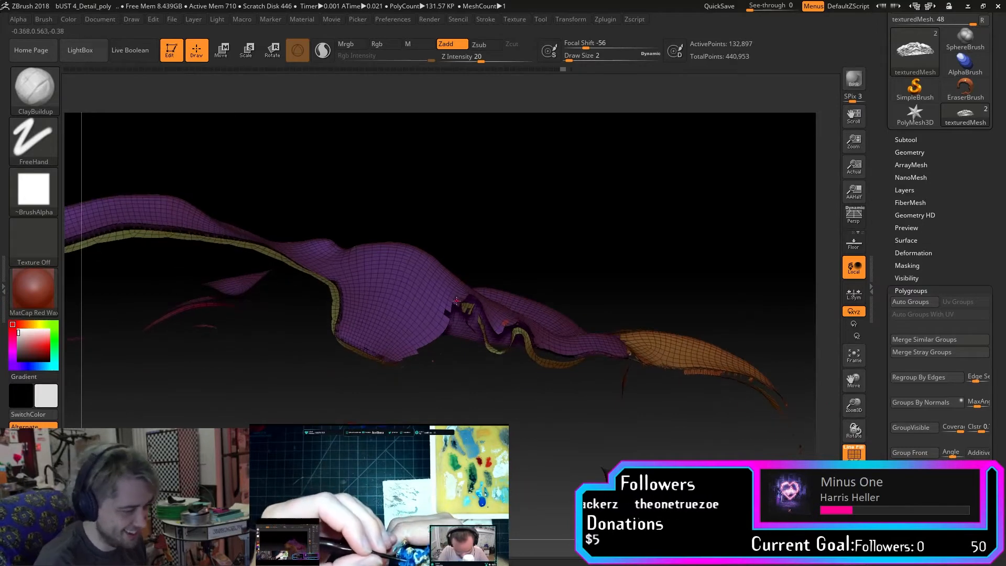
Hide the orange side polygroup, the purple forehead polygroup and the magenta brow polygroup.
left_click(563, 455, "ctrl+shift")
left_click(564, 446, "ctrl+shift")
left_click(564, 446, "ctrl+shift")
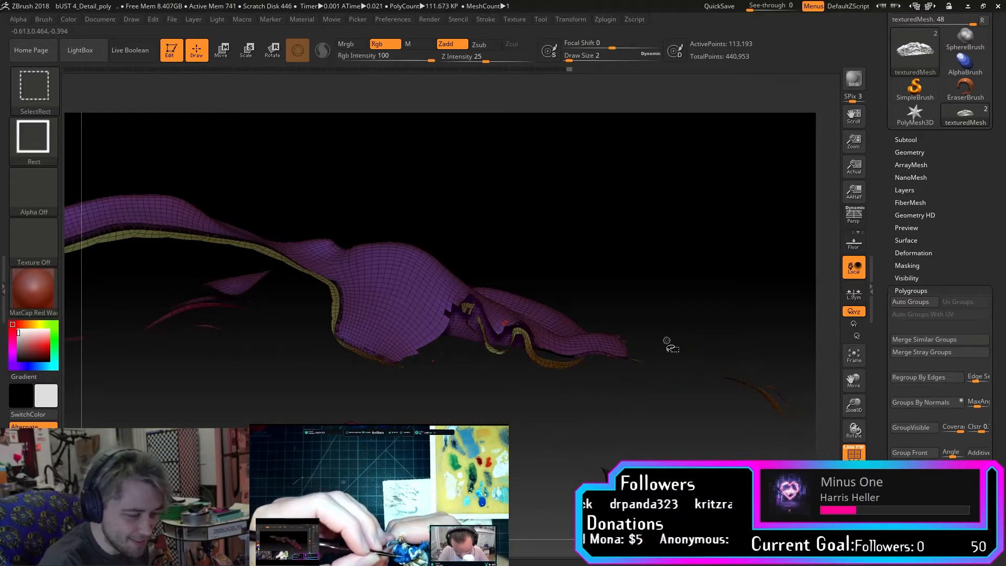
left_click_drag(740, 260, 718, 308)
left_click(578, 275, "ctrl+shift")
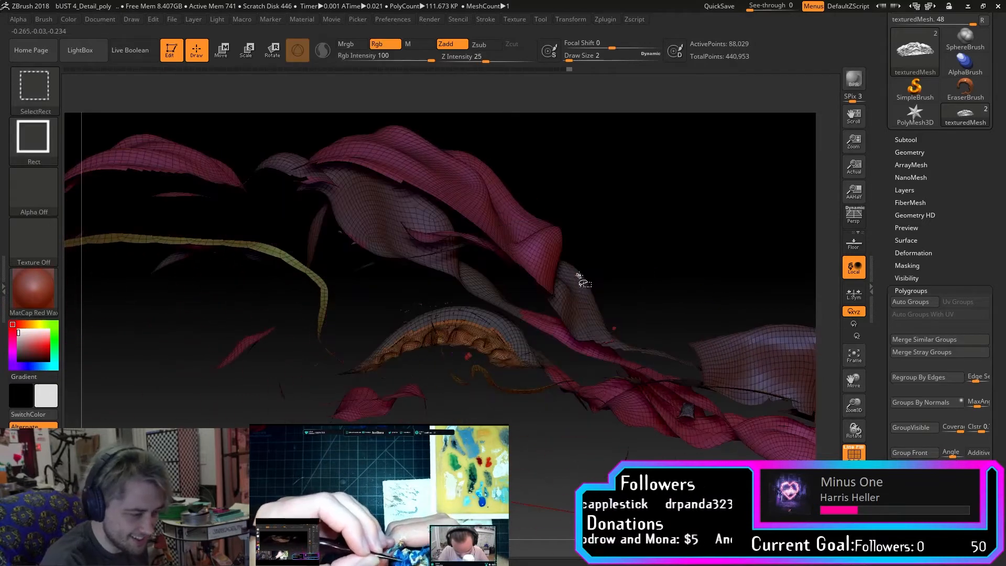
left_click(492, 215, "ctrl+shift")
Hide the pink hair, grey face, violet leaf, green leaf and olive scroll polygroups.
left_click(859, 360)
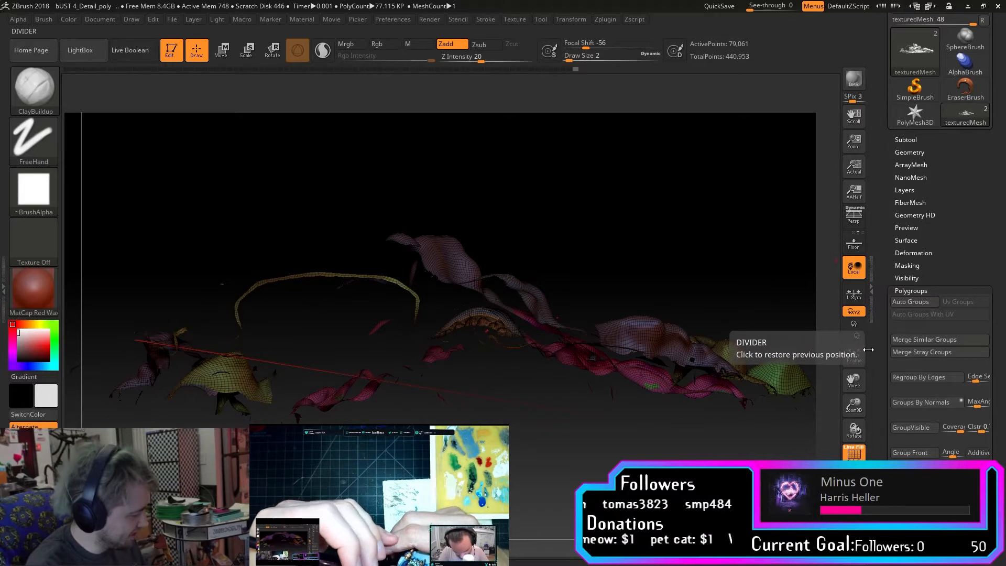
mouse_move(801, 294)
left_mouse_down()
mouse_move(721, 255)
mouse_move(544, 320)
left_mouse_up()
left_click(543, 319, "ctrl+alt+shift")
left_click(475, 301, "ctrl+alt+shift")
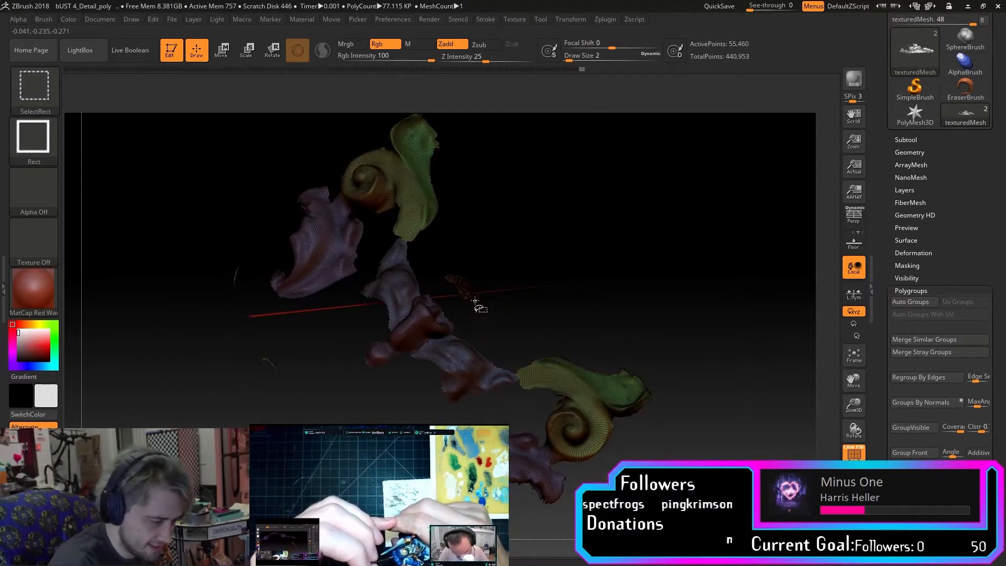
left_click(431, 316, "ctrl+shift")
left_click(443, 350, "ctrl+shift")
left_click(443, 293, "ctrl+shift")
left_click(417, 206, "ctrl+shift")
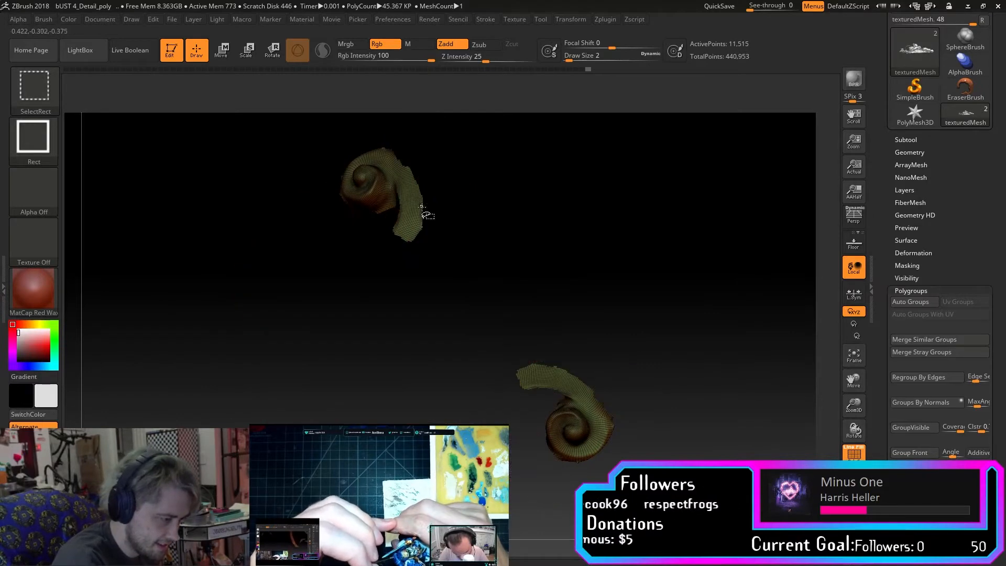
left_click(401, 208, "ctrl+shift")
Isolate the base plate polygroup, view it from the front, and show the complete mesh again.
left_click_drag(686, 314, 744, 225, "ctrl+shift")
left_click(703, 321, "ctrl+shift")
left_click(464, 256, "ctrl+shift")
left_click_drag(631, 229, 662, 258)
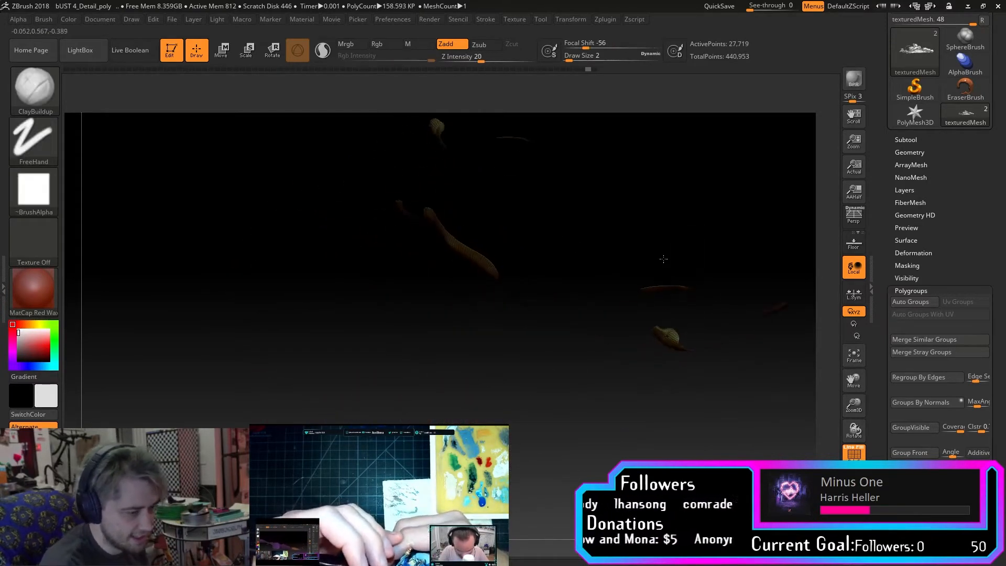
left_click(725, 255, "ctrl+shift")
left_click_drag(726, 254, 712, 251)
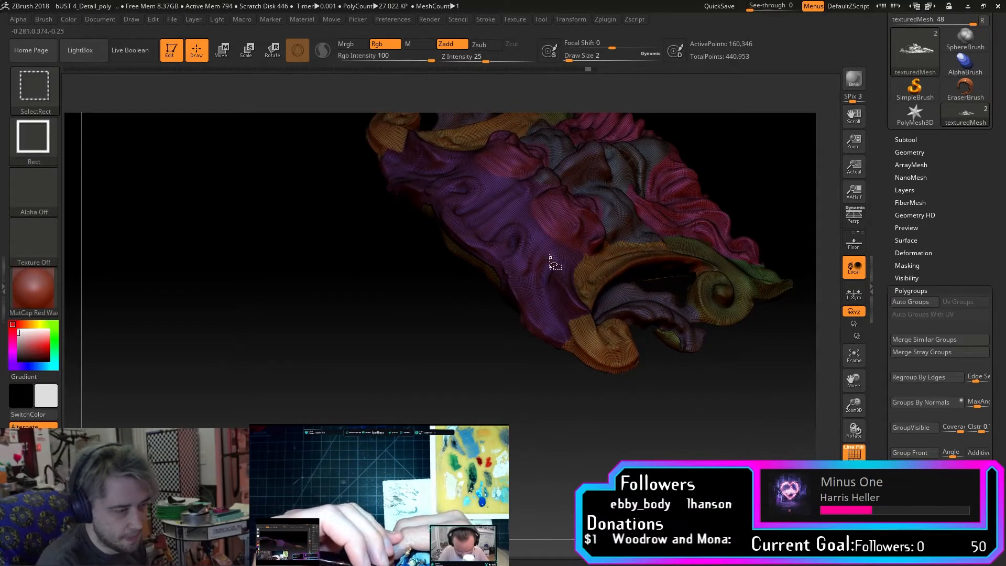
Hide the purple forehead, magenta brow, grey face and pink hair polygroups.
left_click(550, 246, "ctrl+shift")
left_click(551, 246, "ctrl+shift")
left_click(554, 215, "ctrl+shift")
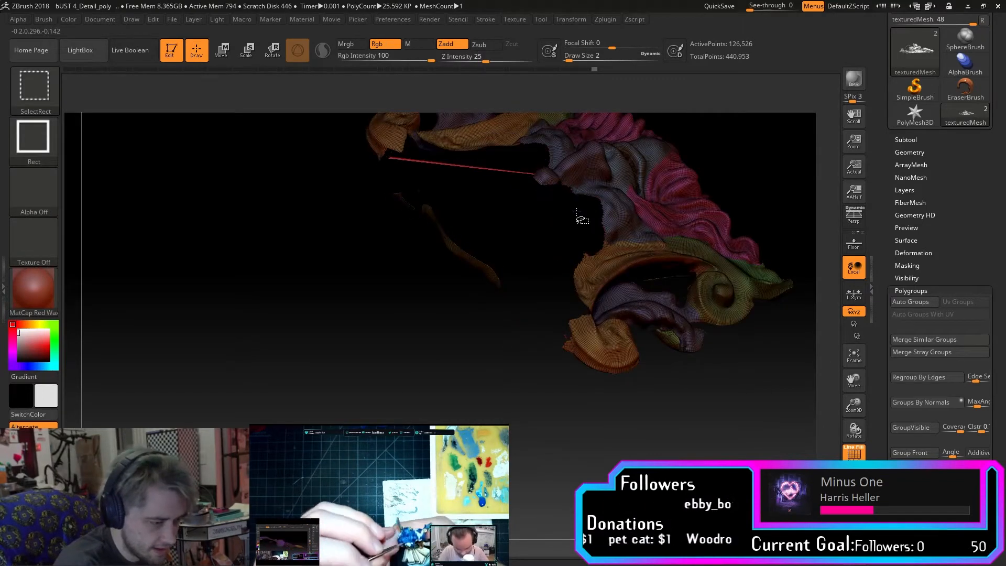
left_click(614, 187, "ctrl+shift")
left_click(613, 175, "ctrl+shift")
left_click(626, 173, "ctrl+shift")
left_click(650, 181, "ctrl+shift")
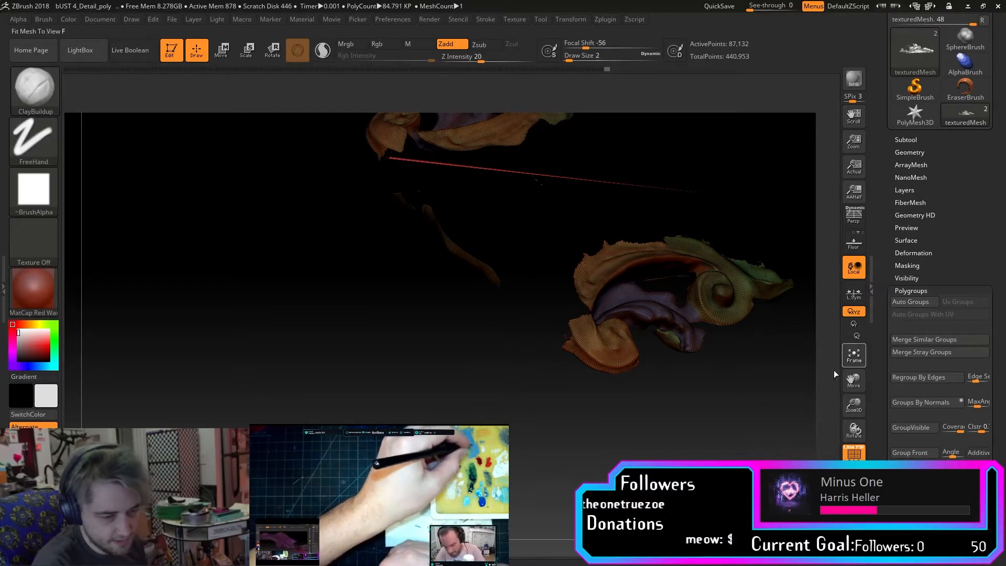
mouse_move(853, 378)
left_mouse_down()
mouse_move(769, 434)
mouse_move(714, 402)
left_mouse_up()
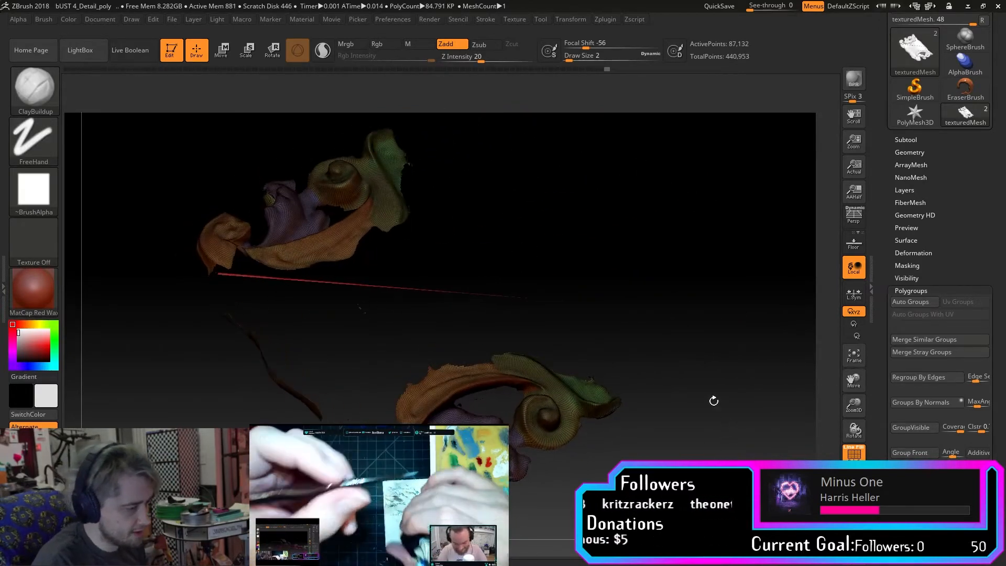
Hide the orange side, scroll, violet leaf, green leaf and base plate polygroups so only the stray fragments stay visible.
left_click(330, 239, "ctrl+shift")
left_click(384, 198, "ctrl+shift")
left_click(287, 220, "ctrl+shift")
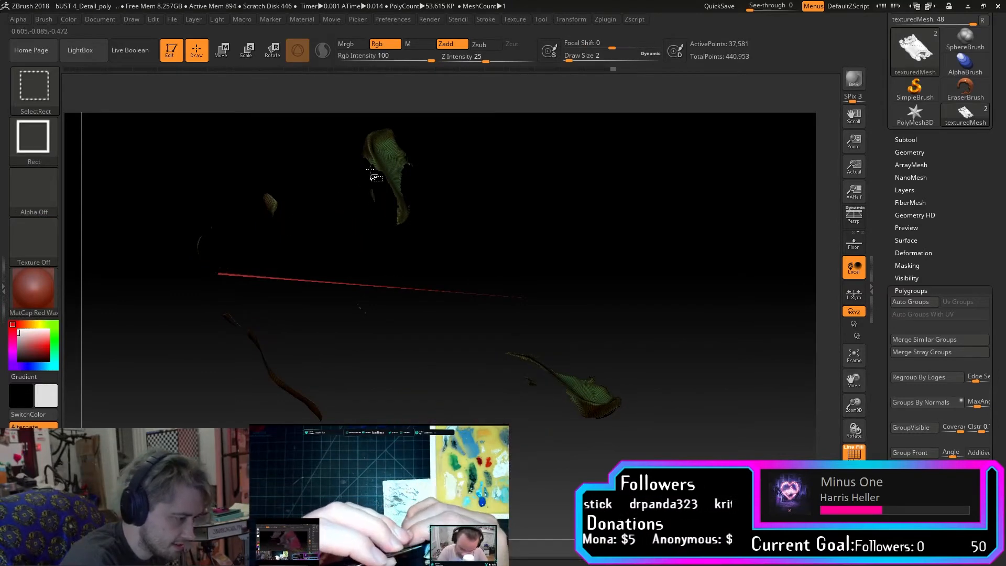
left_click(392, 168, "ctrl+shift")
mouse_move(655, 312)
left_mouse_down()
mouse_move(683, 277)
mouse_move(714, 260)
left_mouse_up()
left_click(630, 286, "ctrl+shift")
Examine the remaining rim strips and stray fragments from several angles.
mouse_move(454, 374)
left_mouse_down()
mouse_move(436, 383)
mouse_move(396, 335)
left_mouse_up()
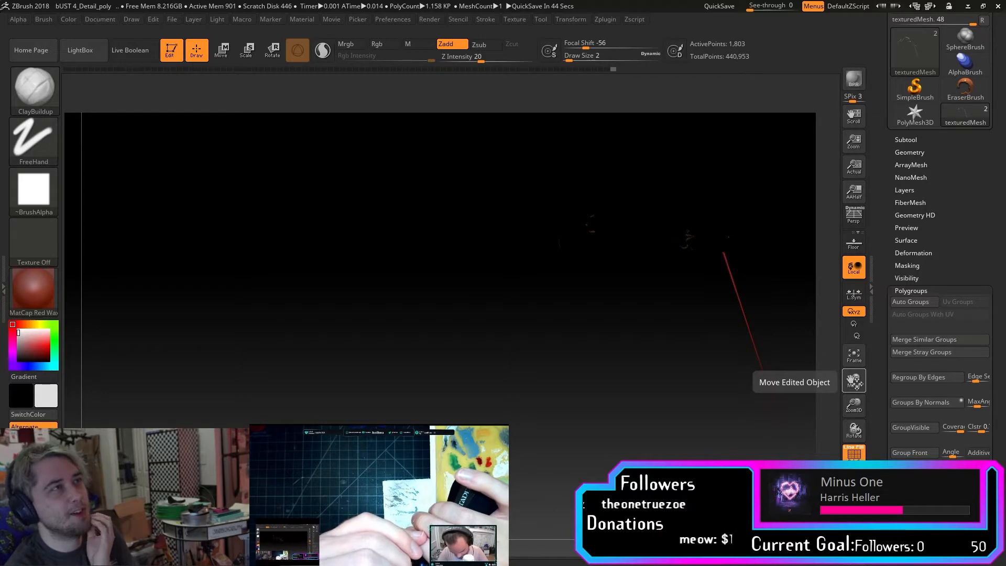
left_click_drag(855, 384, 806, 401)
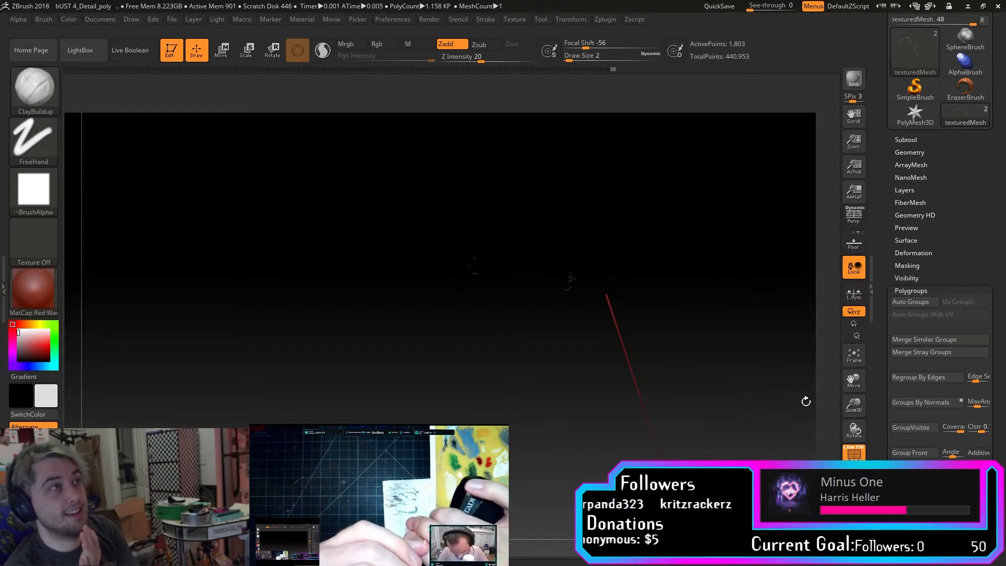
mouse_move(767, 362)
left_mouse_down()
mouse_move(713, 434)
mouse_move(731, 463)
mouse_move(739, 425)
mouse_move(775, 469)
mouse_move(793, 390)
mouse_move(773, 369)
left_mouse_up()
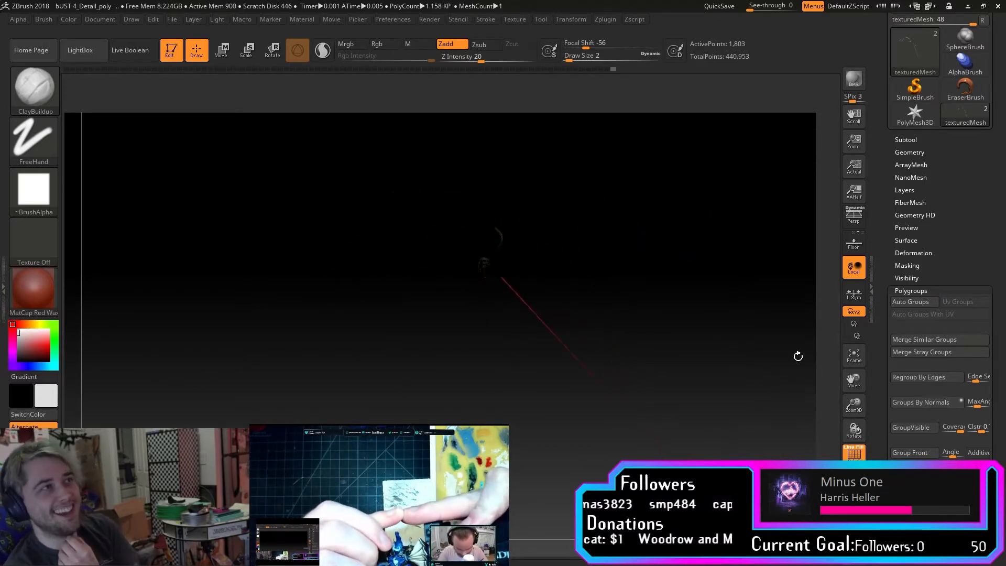
left_click(854, 358)
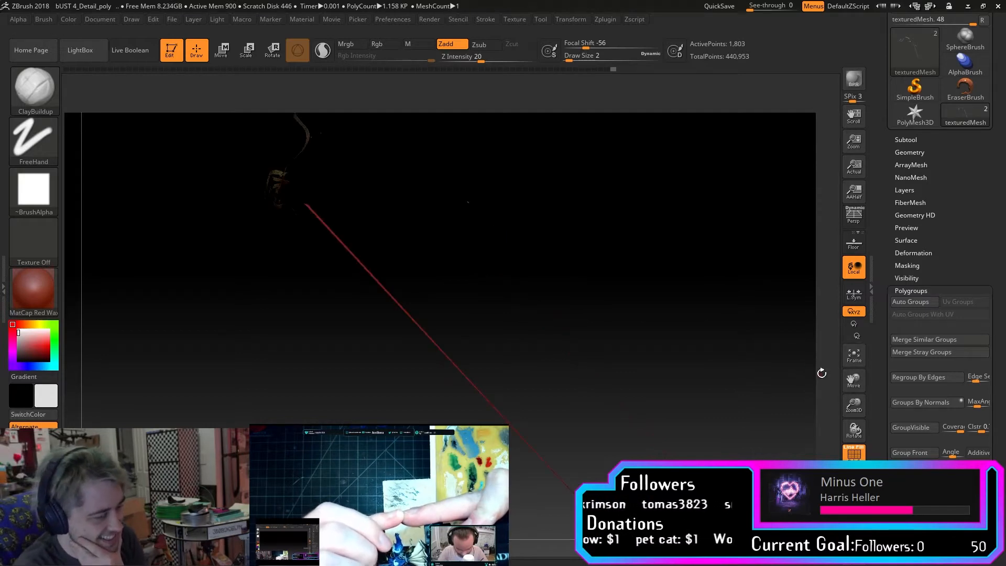
left_click_drag(773, 380, 902, 385)
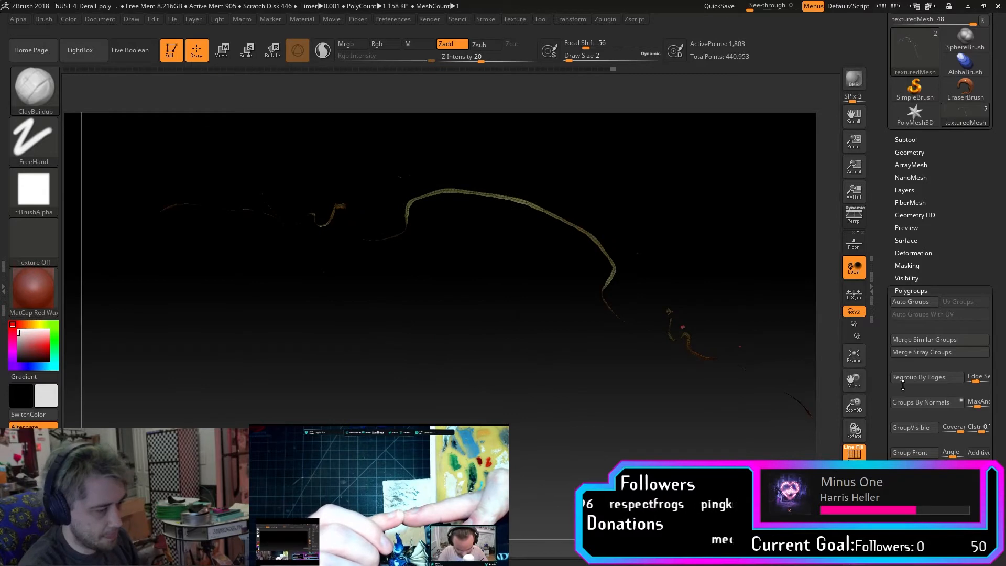
mouse_move(755, 433)
left_mouse_down()
mouse_move(701, 444)
mouse_move(754, 417)
left_mouse_up()
mouse_move(862, 384)
left_mouse_down()
mouse_move(875, 415)
mouse_move(857, 373)
left_mouse_up()
left_click(859, 353)
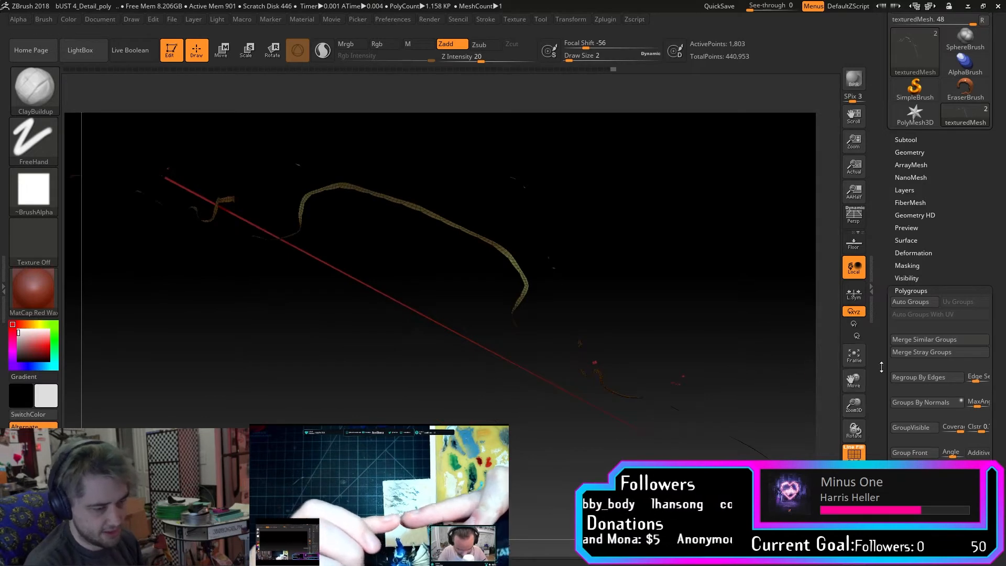
Mask all the visible stray fragments, turn them into one polygroup, and show the complete mesh.
mouse_move(860, 387)
left_mouse_down()
mouse_move(857, 402)
mouse_move(857, 362)
left_mouse_up()
left_click_drag(743, 437, 770, 440, "shift")
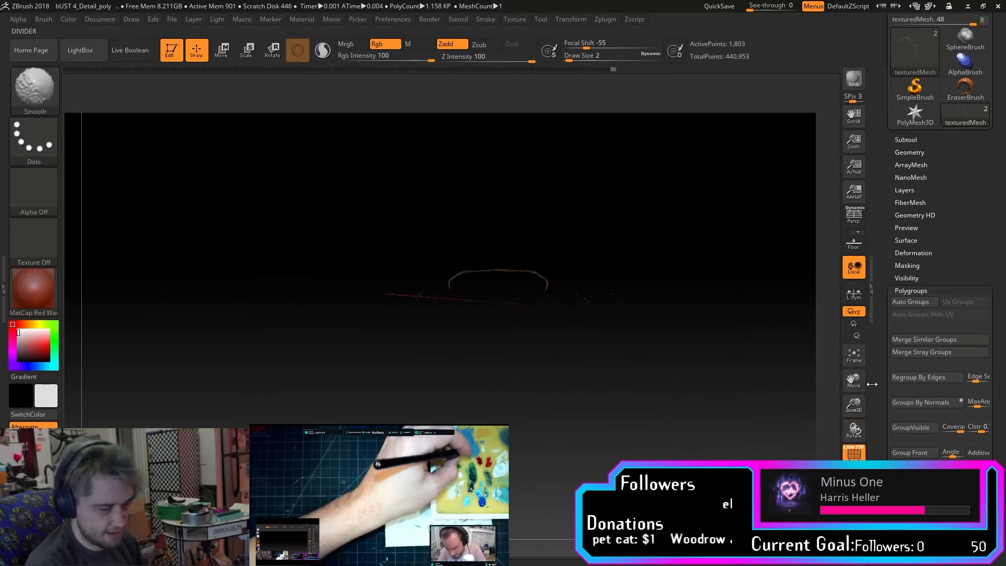
mouse_move(303, 185)
left_mouse_down("ctrl")
mouse_move(470, 203)
mouse_move(764, 398)
mouse_move(757, 388)
left_mouse_up("ctrl")
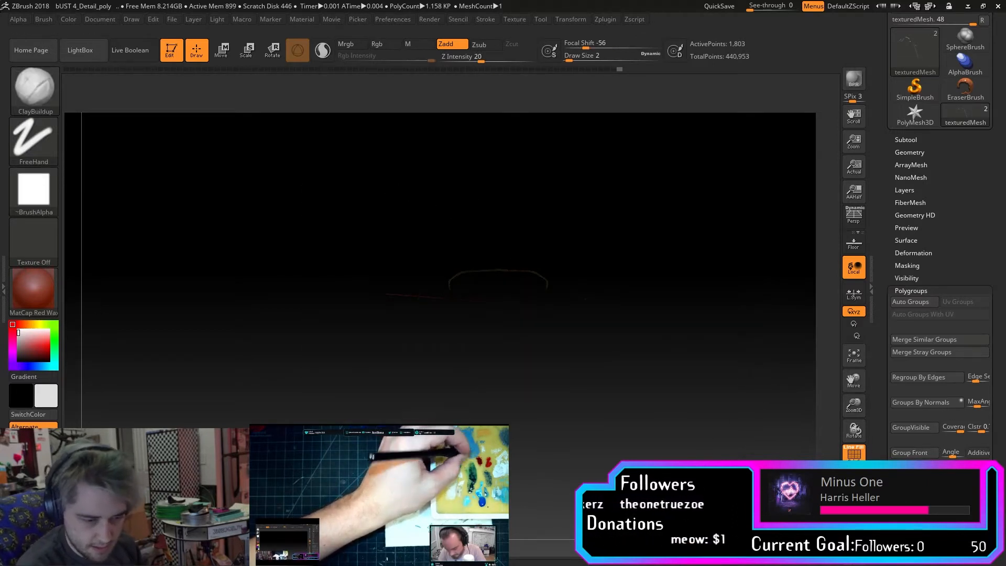
left_click(925, 477)
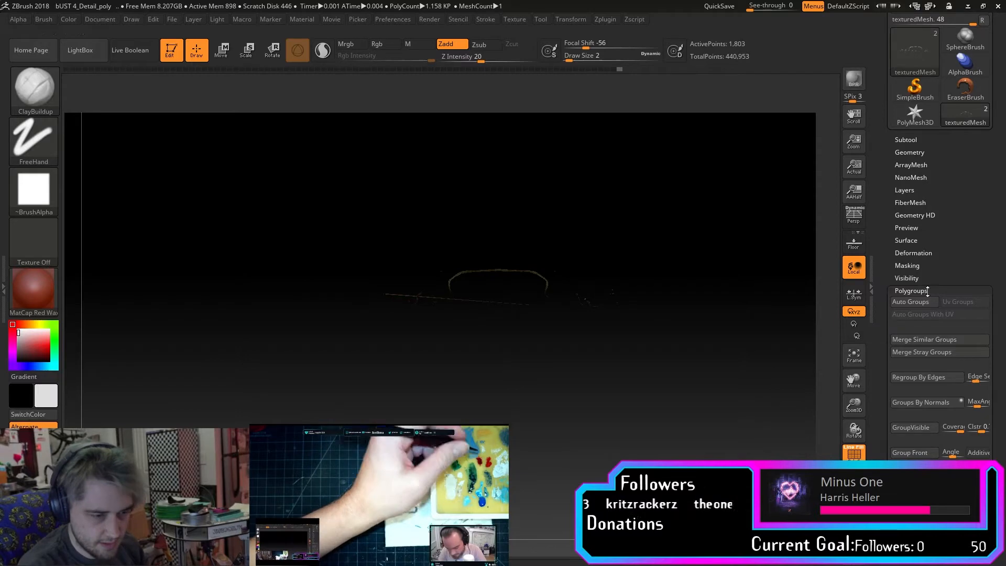
left_click(639, 404, "ctrl+shift")
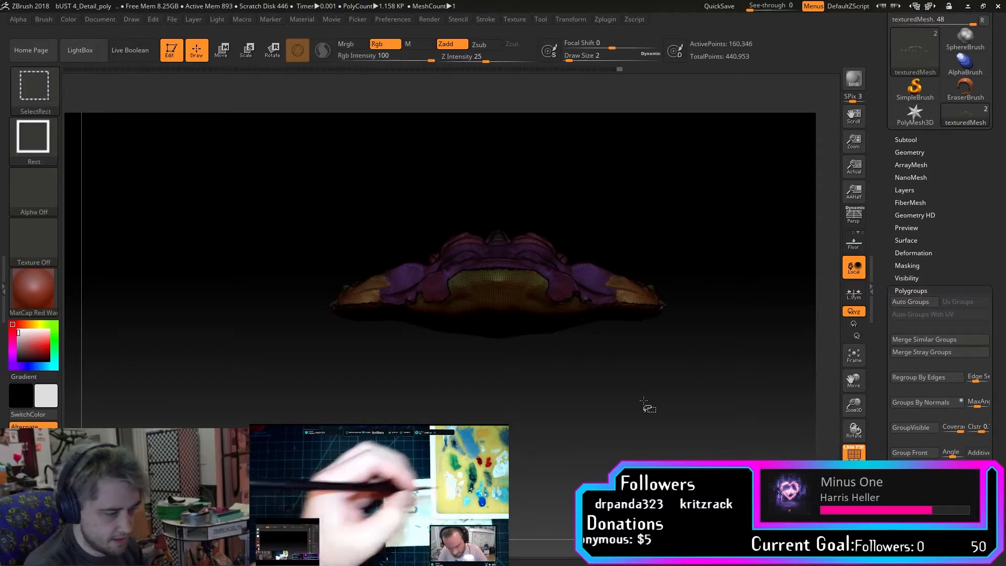
Isolate the purple forehead polygroup, invert the visibility to view the mesh without it, and show the complete mesh again.
left_click_drag(856, 396, 856, 495)
left_click(553, 354, "ctrl+shift")
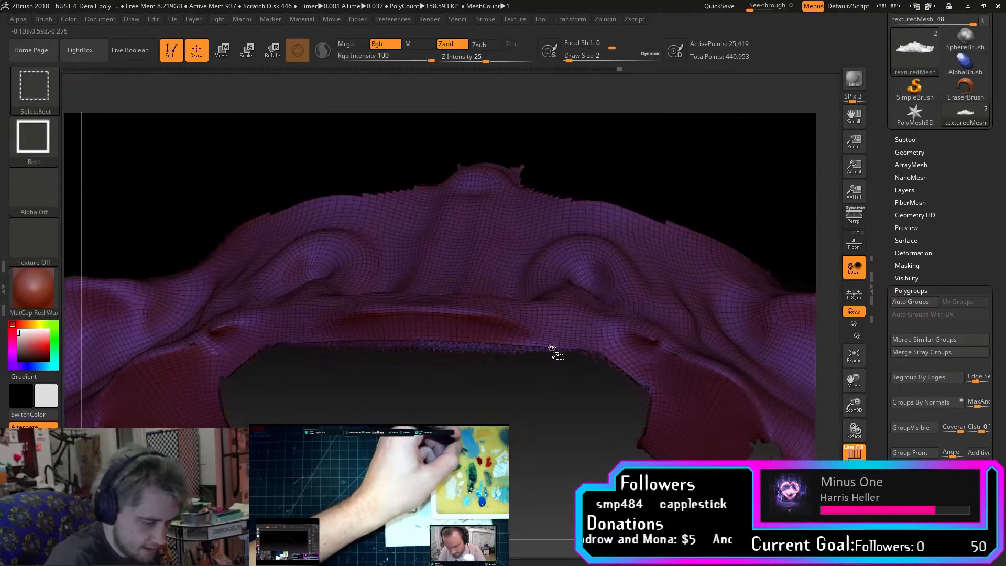
left_click(554, 354, "ctrl+shift")
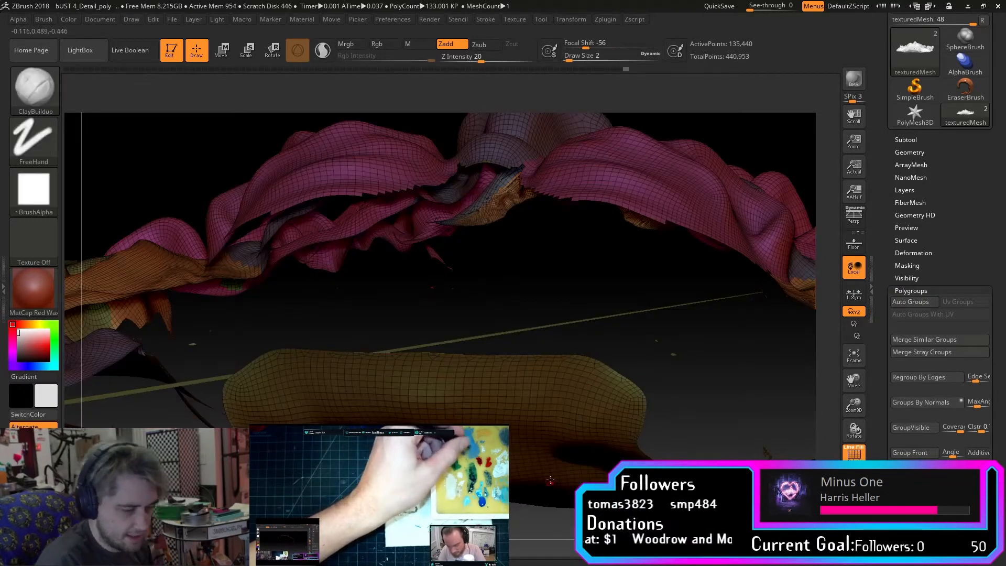
left_click(722, 386, "ctrl+shift")
left_click_drag(562, 519, 733, 437)
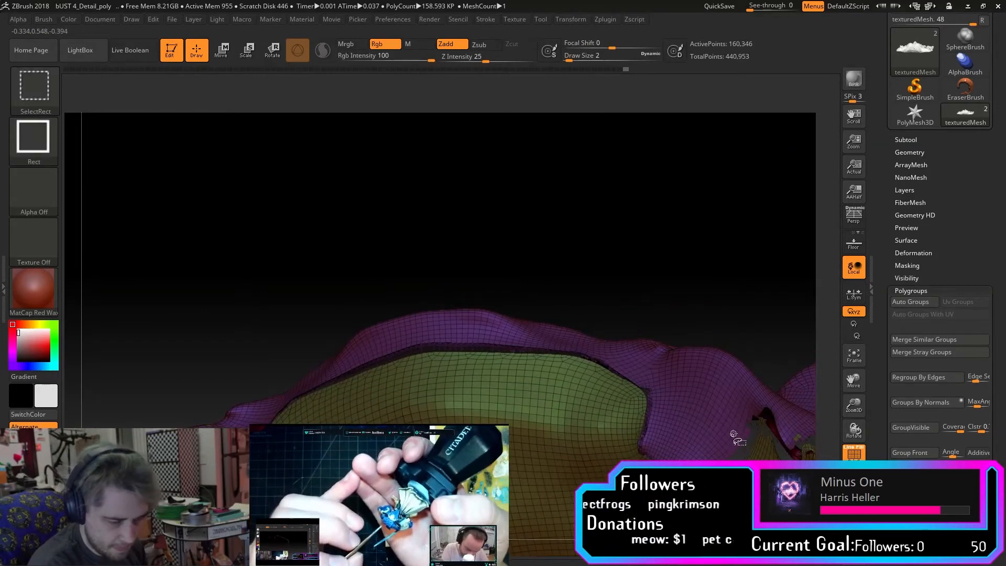
Hide the purple forehead polygroup and frame the rest of the mesh to inspect it.
left_click(733, 373, "ctrl+shift")
left_click(732, 373, "ctrl+shift")
left_click_drag(741, 344, 861, 390)
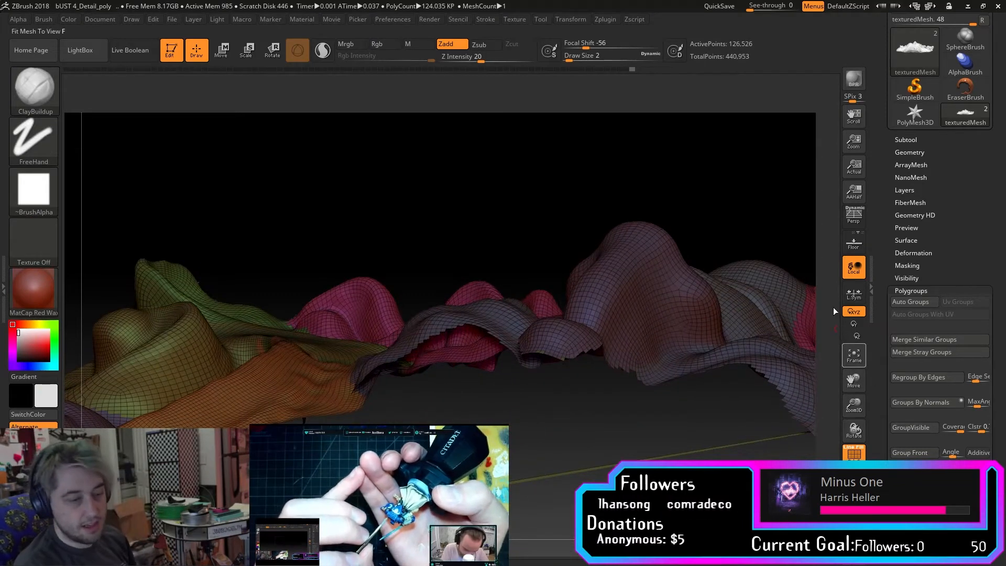
key("f")
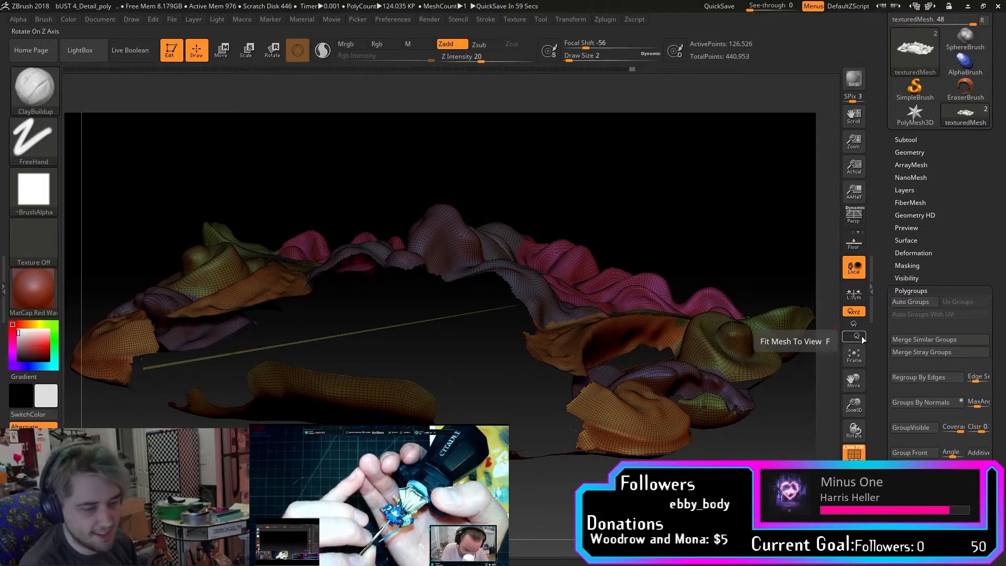
left_click_drag(858, 382, 859, 408)
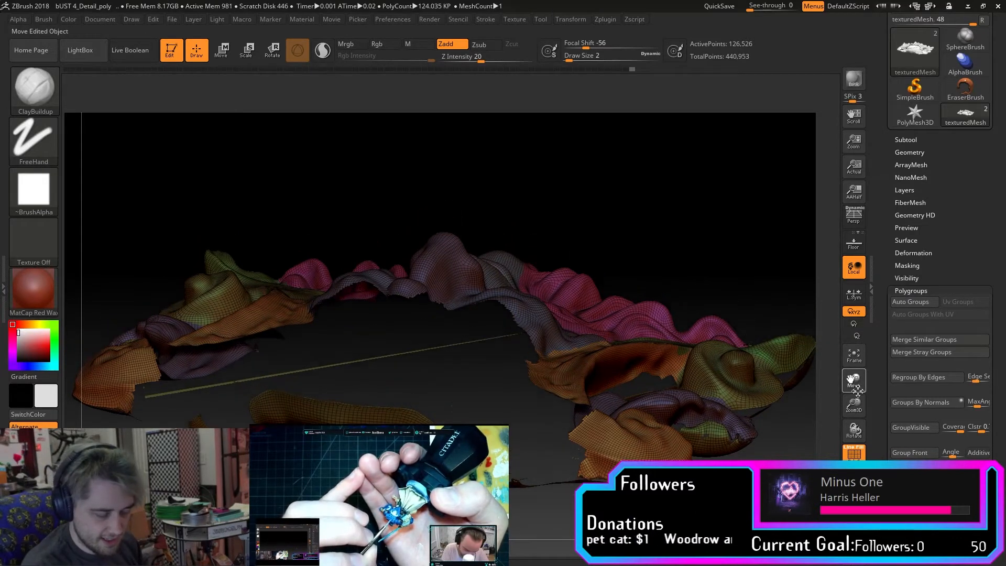
Try hiding the pink beard polygroup to expose the fragments behind it.
key("ctrl+z")
left_click(631, 316, "ctrl+shift")
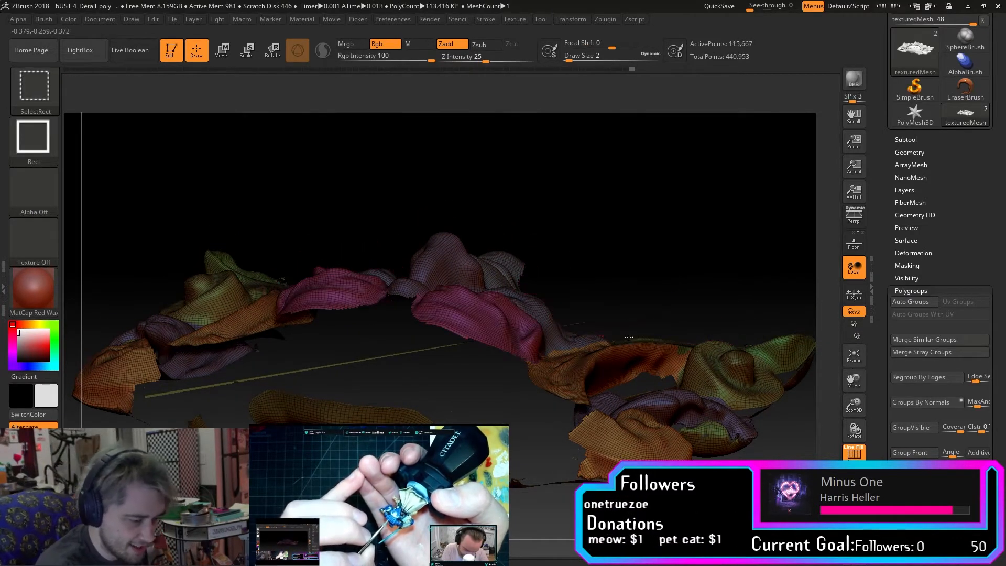
left_click(628, 337, "ctrl+shift")
left_click(637, 344, "ctrl+shift")
left_click(671, 297, "ctrl+shift")
mouse_move(691, 276)
left_mouse_down()
mouse_move(708, 251)
mouse_move(699, 262)
mouse_move(707, 287)
left_mouse_up()
left_click_drag(792, 362, 618, 335)
left_click(588, 361, "ctrl+shift")
left_click(592, 361, "ctrl+shift")
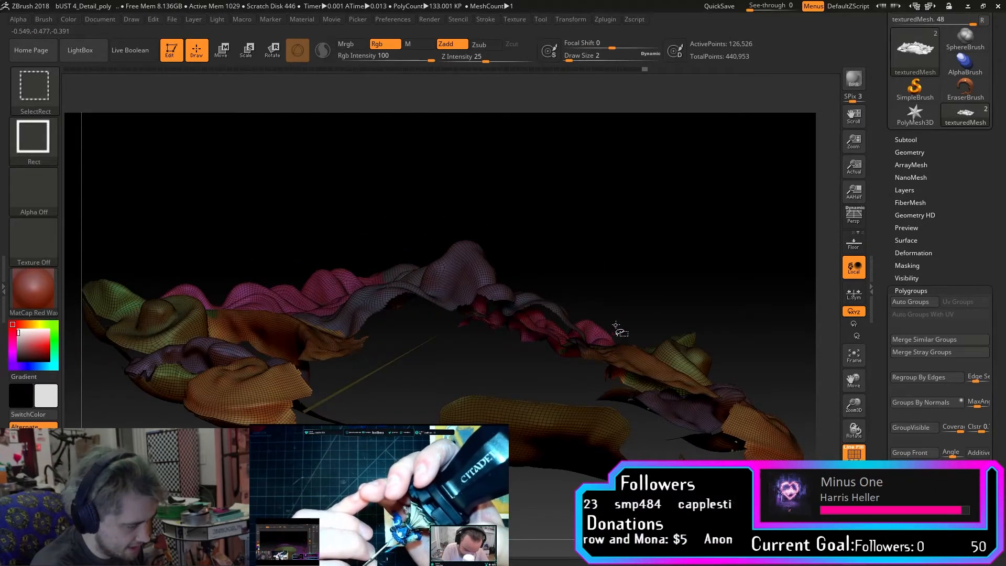
Hide the pink, orange, green, violet and base polygroups one after another so only the stray fragments and rim strip stay visible.
left_click(632, 313, "ctrl+shift")
left_click(741, 263, "ctrl+shift")
left_click(744, 268, "ctrl+shift")
left_click(744, 269, "ctrl+shift")
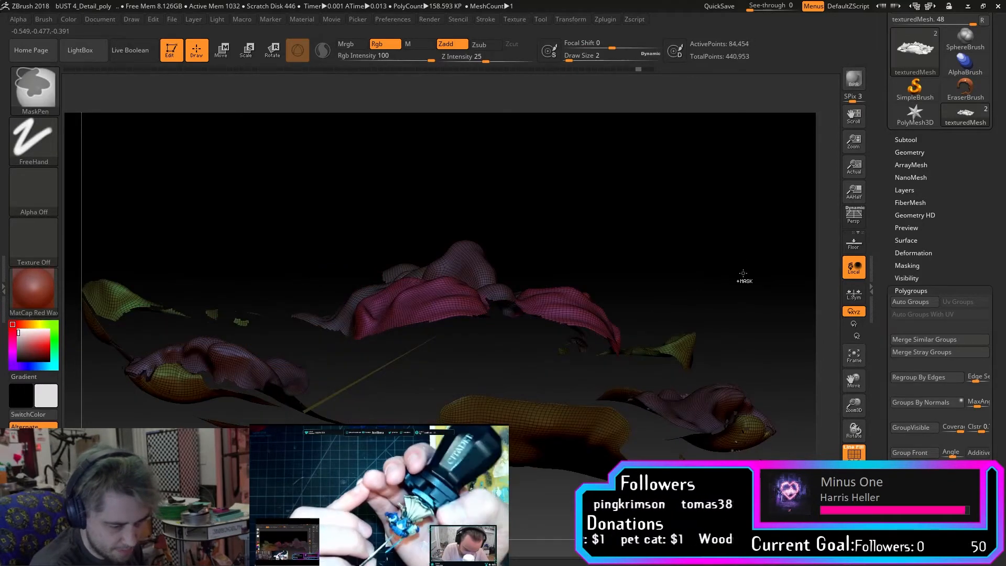
left_click(744, 274, "ctrl+shift")
left_click(743, 276, "ctrl+shift")
left_click(742, 276, "ctrl+shift")
left_click(743, 277, "ctrl+shift")
left_click(742, 277, "ctrl+shift")
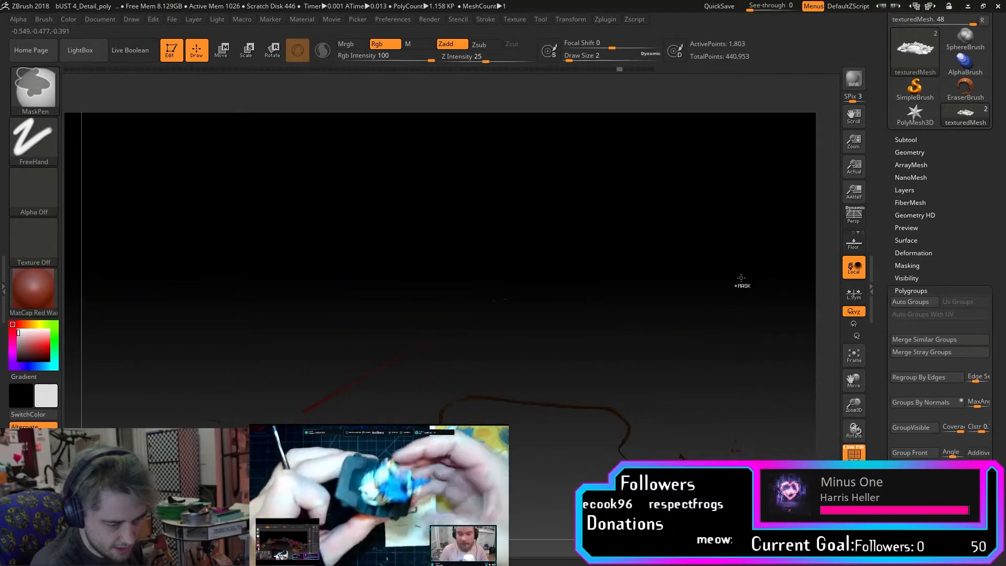
left_click_drag(720, 291, 741, 247)
left_click(853, 359)
mouse_move(854, 405)
left_mouse_down()
mouse_move(855, 419)
mouse_move(854, 403)
left_mouse_up()
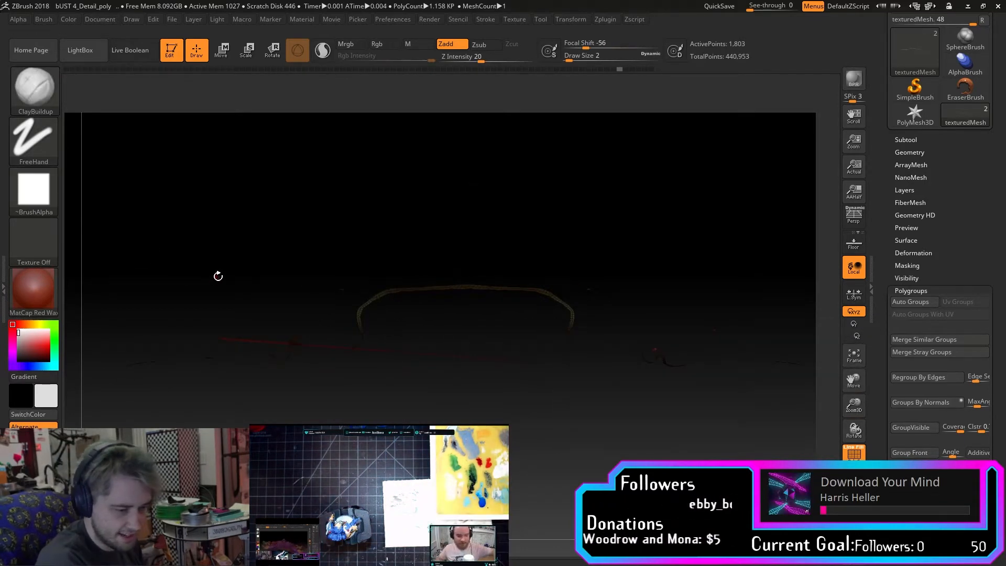
Clear the leftover mask from the stray fragments, mask them as a test, and clear the mask again.
left_click(911, 265)
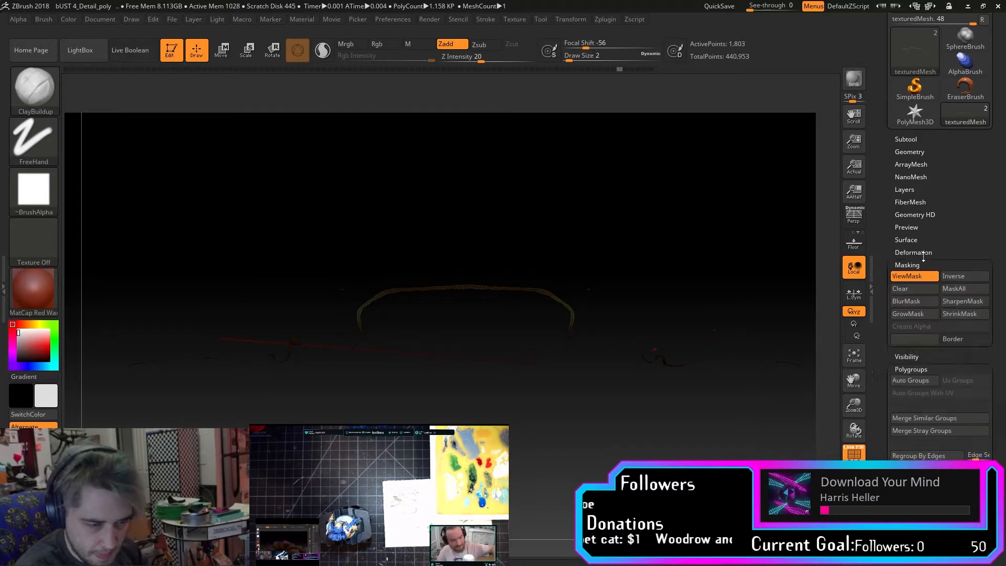
left_click(919, 287)
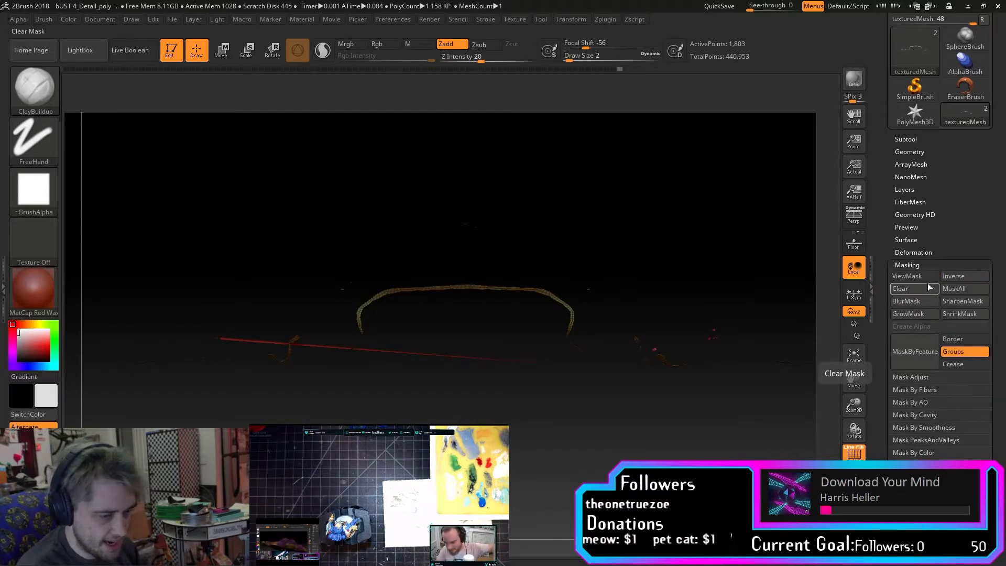
key("ctrl")
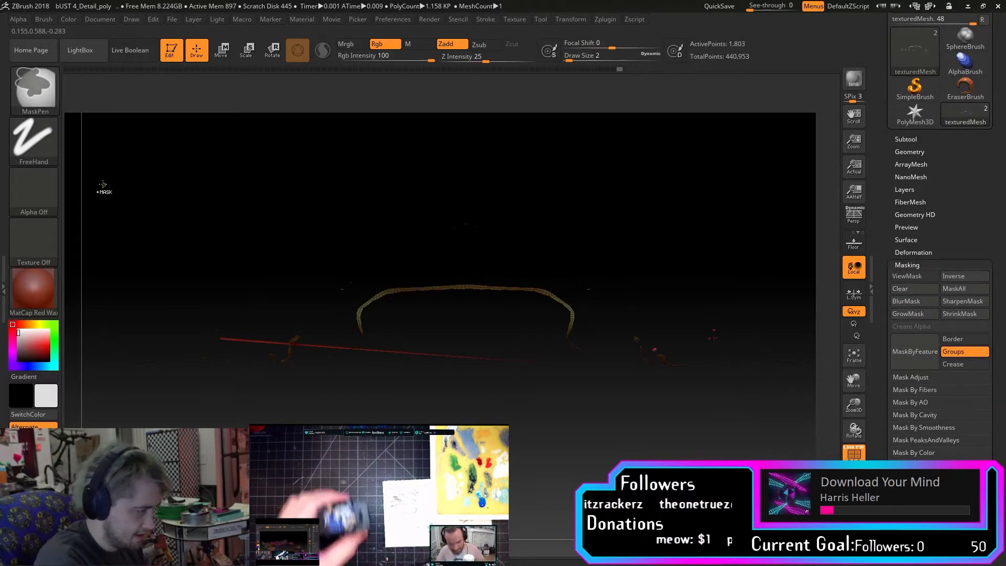
left_click_drag(86, 166, 659, 337, "ctrl")
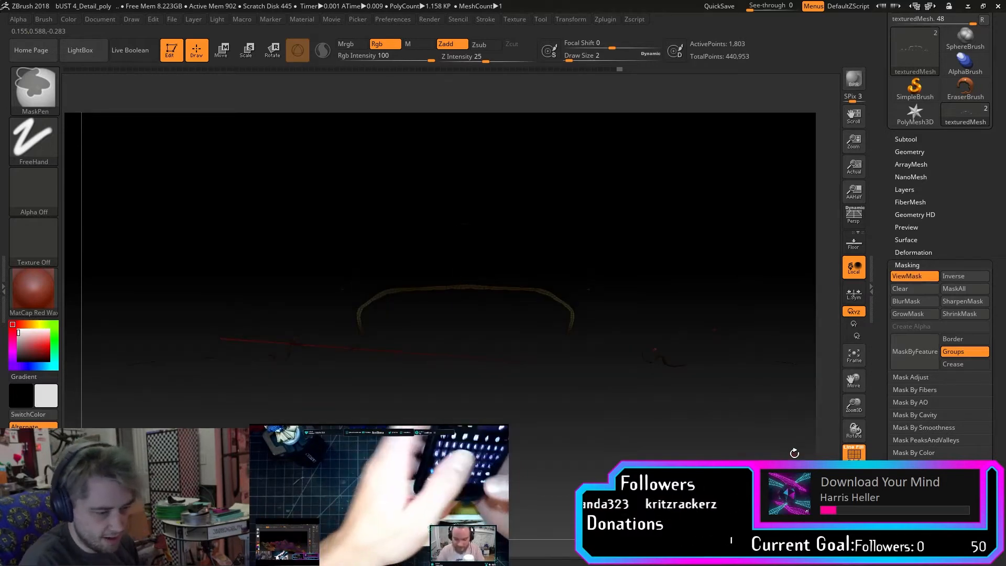
left_click_drag(853, 404, 855, 393)
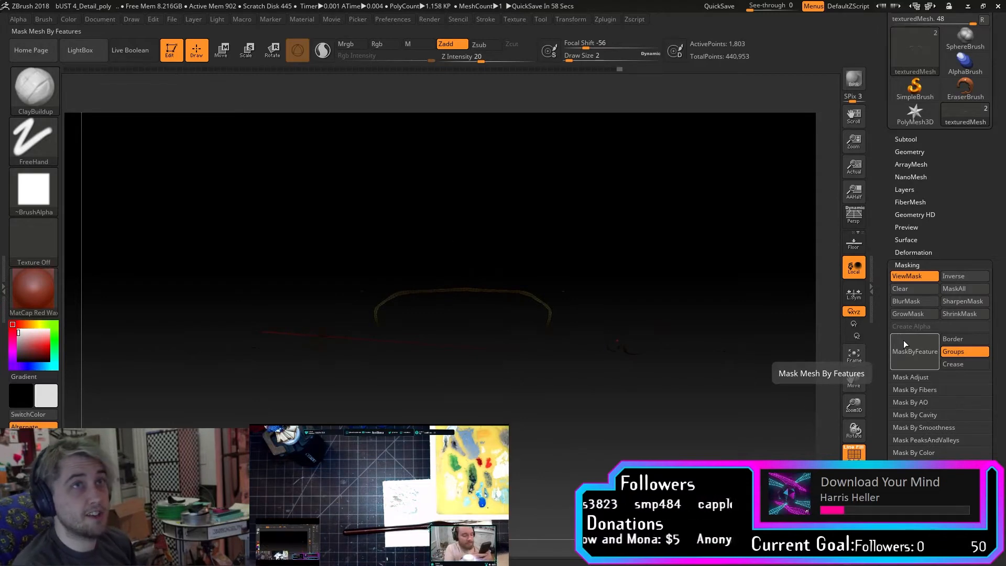
mouse_move(159, 201)
left_mouse_down("ctrl")
mouse_move(368, 231)
mouse_move(765, 438)
left_mouse_up("ctrl")
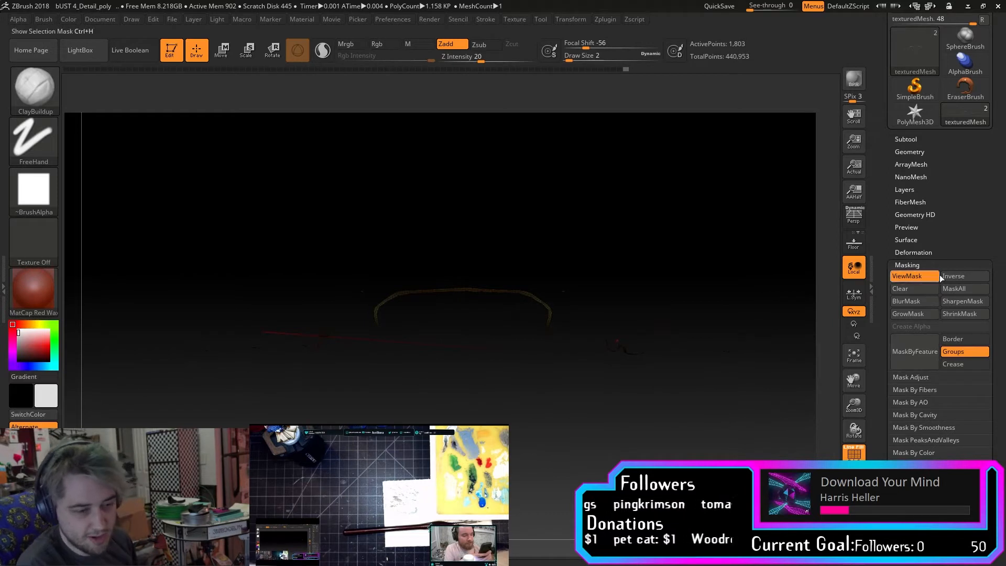
left_click(914, 289)
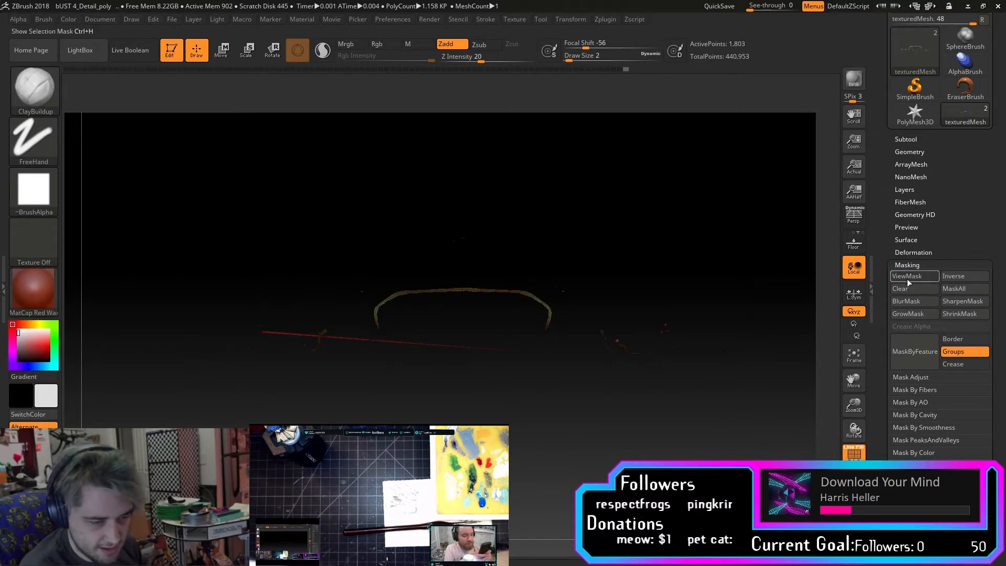
Mask all the visible stray fragments, group the masked polygons into one polygroup, and show the complete mesh.
mouse_move(137, 206)
left_mouse_down("ctrl")
mouse_move(461, 252)
mouse_move(815, 471)
left_mouse_up("ctrl")
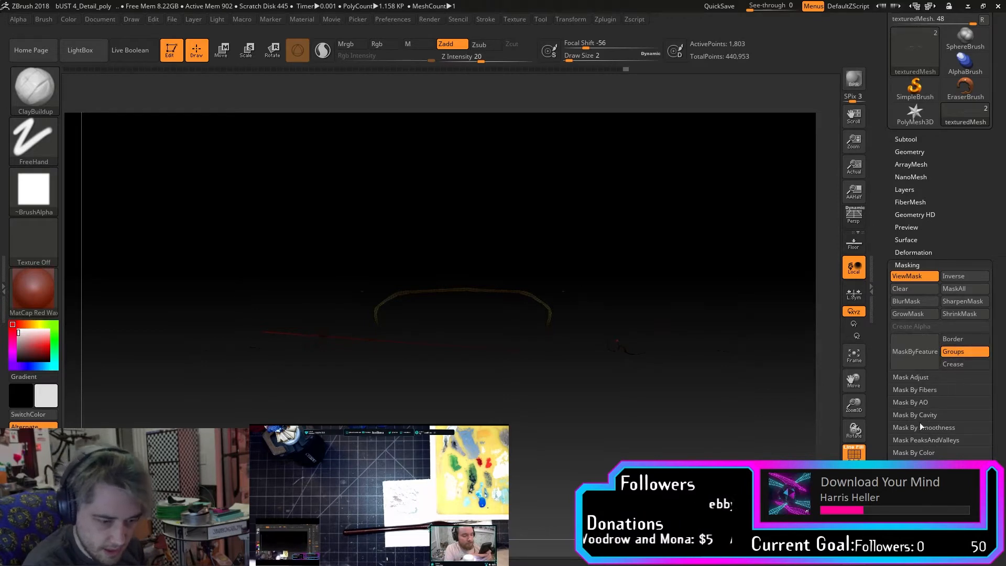
left_click(910, 491)
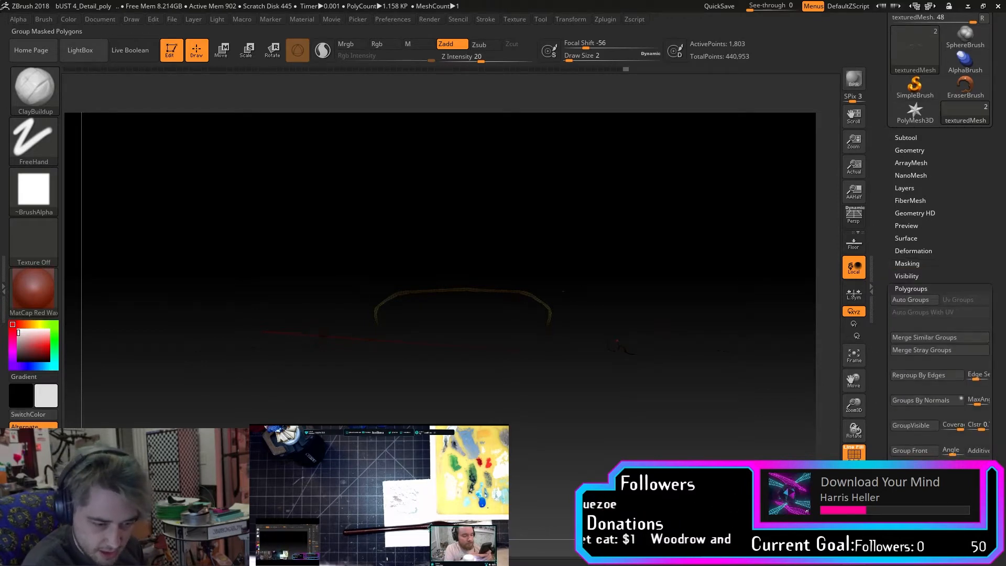
left_click(924, 475)
left_click_drag(733, 293, 731, 348)
left_click_drag(730, 209, 755, 235, "ctrl+shift")
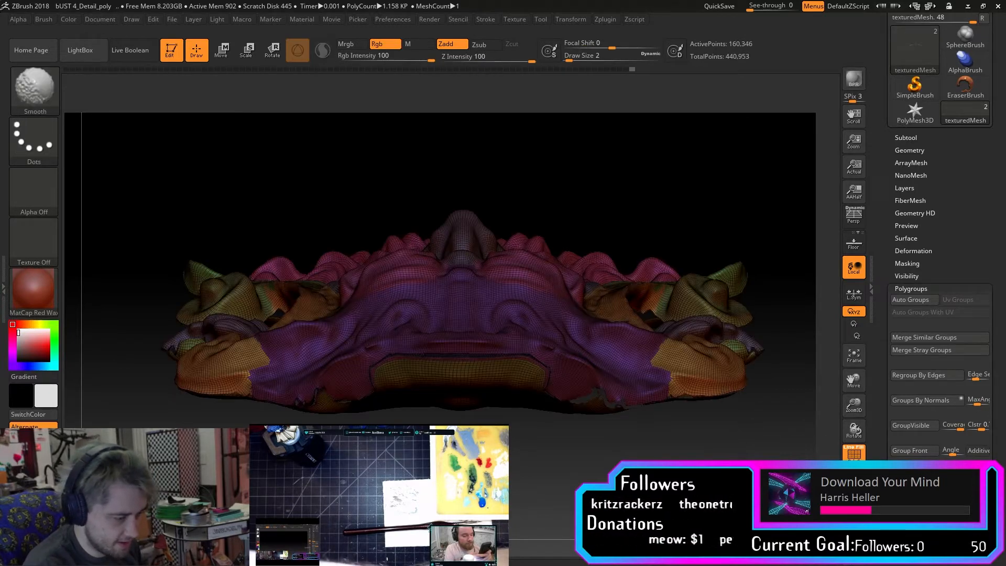
Hide the rim and stray fragment polygroup and delete the hidden geometry from the mesh.
left_click(538, 346, "ctrl+shift")
left_click(538, 346, "ctrl+shift")
left_click(939, 151)
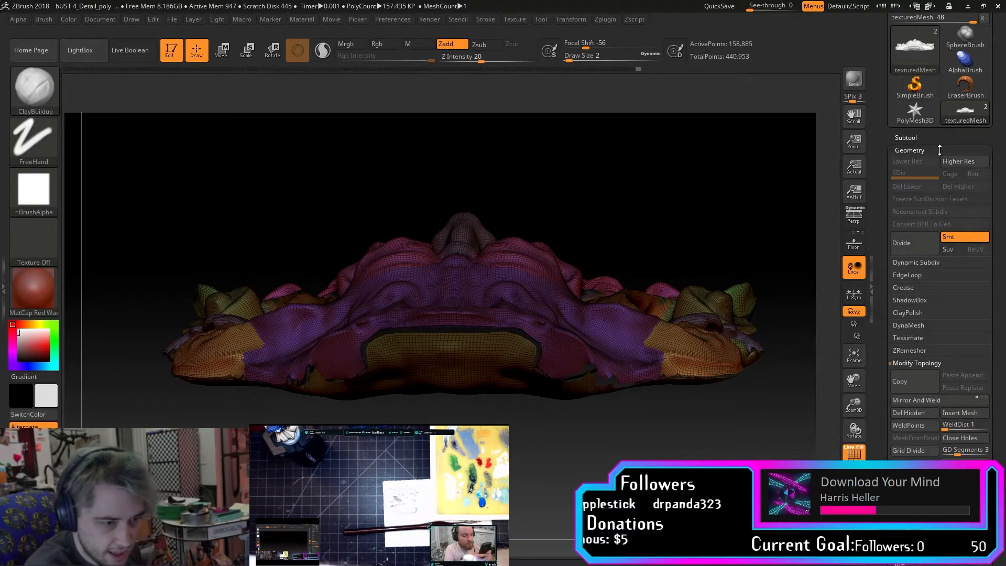
left_click(908, 412)
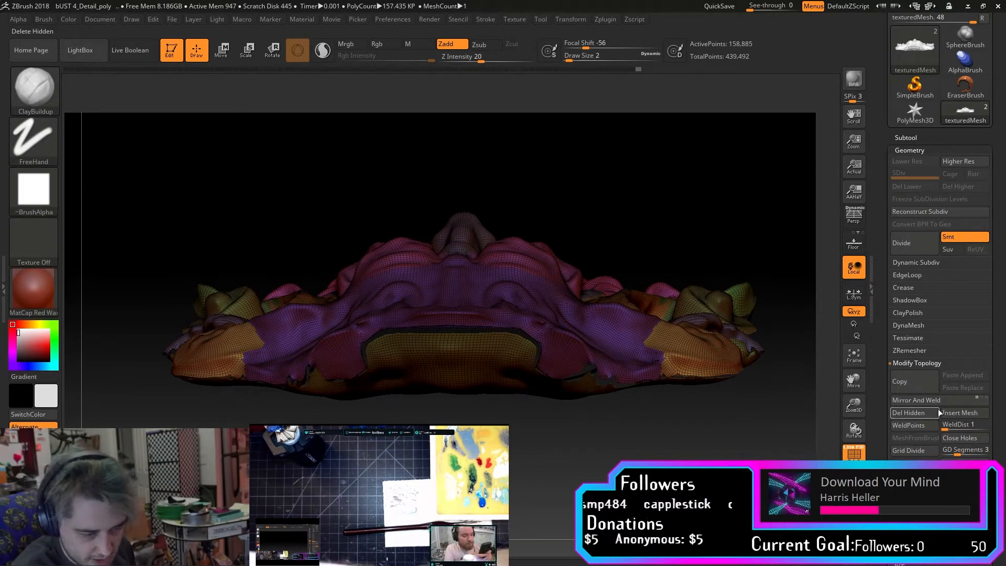
Examine the cleaned mesh from underneath, showing the texturedMesh1 subtool for comparison and hiding it again.
left_click_drag(844, 426, 811, 397)
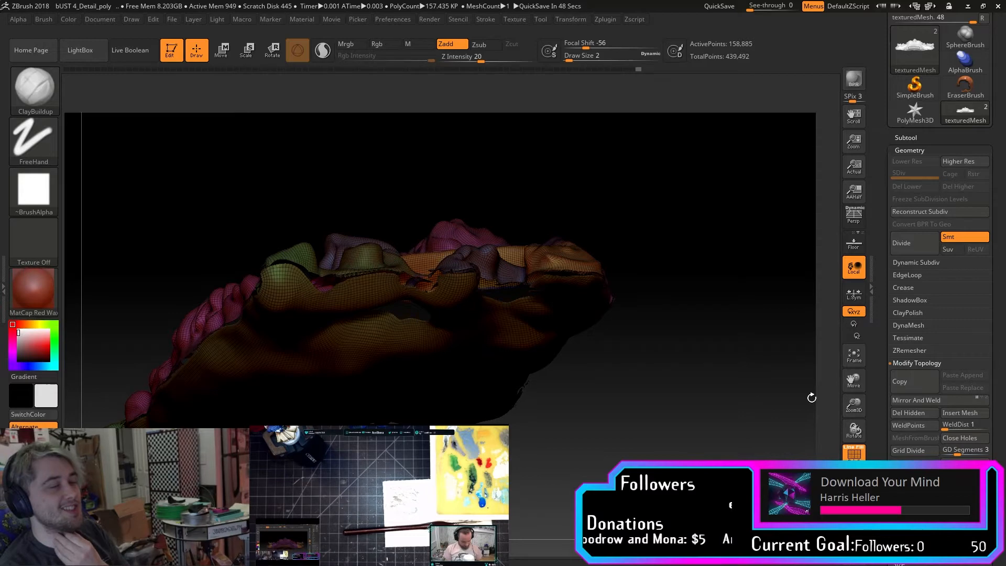
left_click_drag(811, 398, 740, 458)
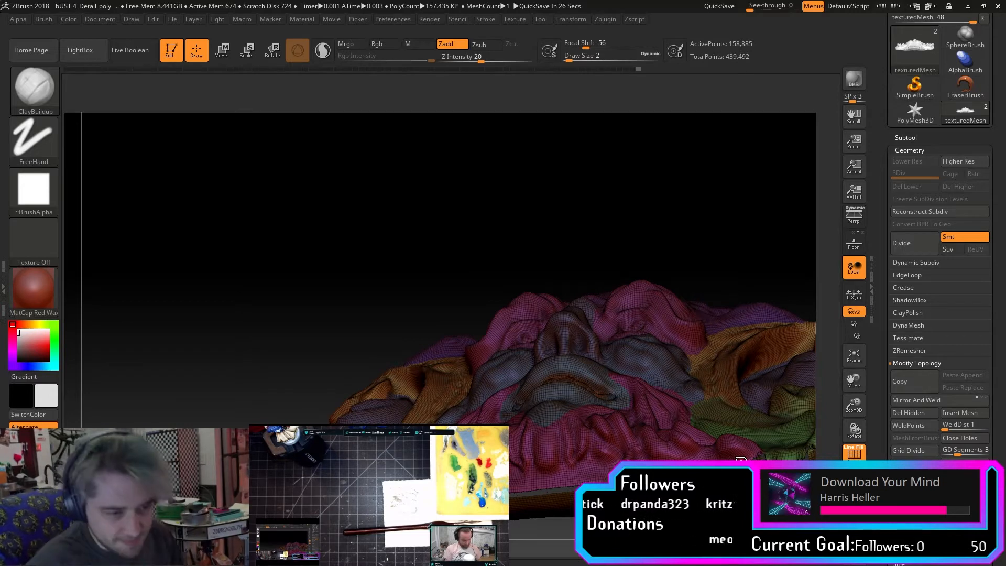
left_click(933, 137)
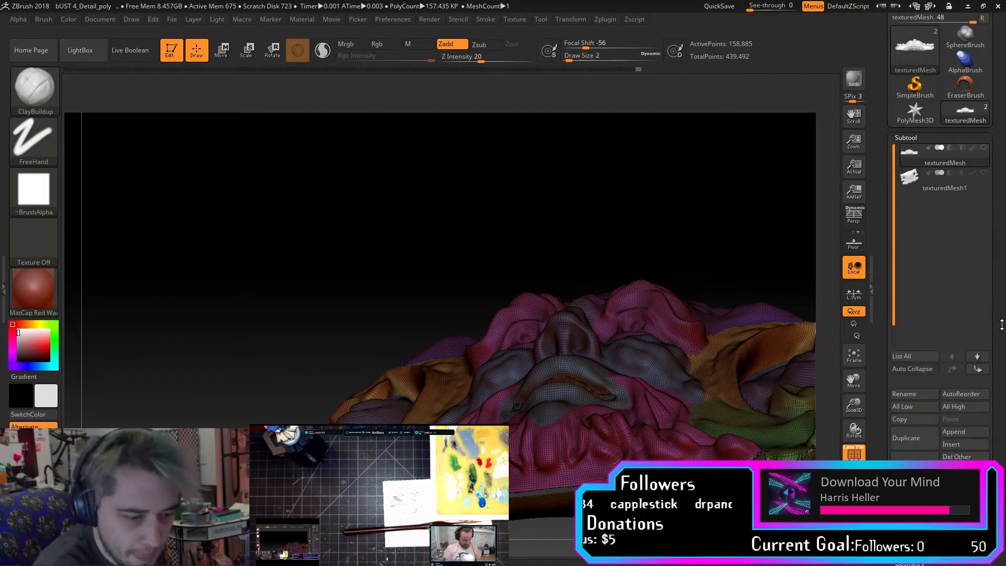
left_click(985, 174)
mouse_move(748, 197)
left_mouse_down()
mouse_move(691, 130)
mouse_move(680, 137)
left_mouse_up()
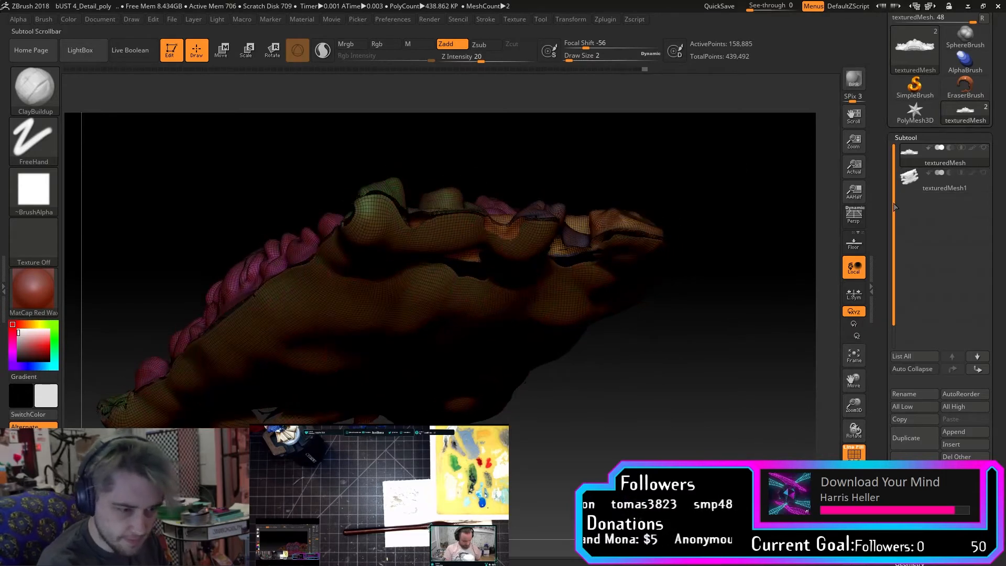
left_click(984, 173)
Examine the ornament from the side and front, and fit it to the view.
mouse_move(833, 378)
left_mouse_down()
mouse_move(796, 398)
mouse_move(814, 419)
left_mouse_up()
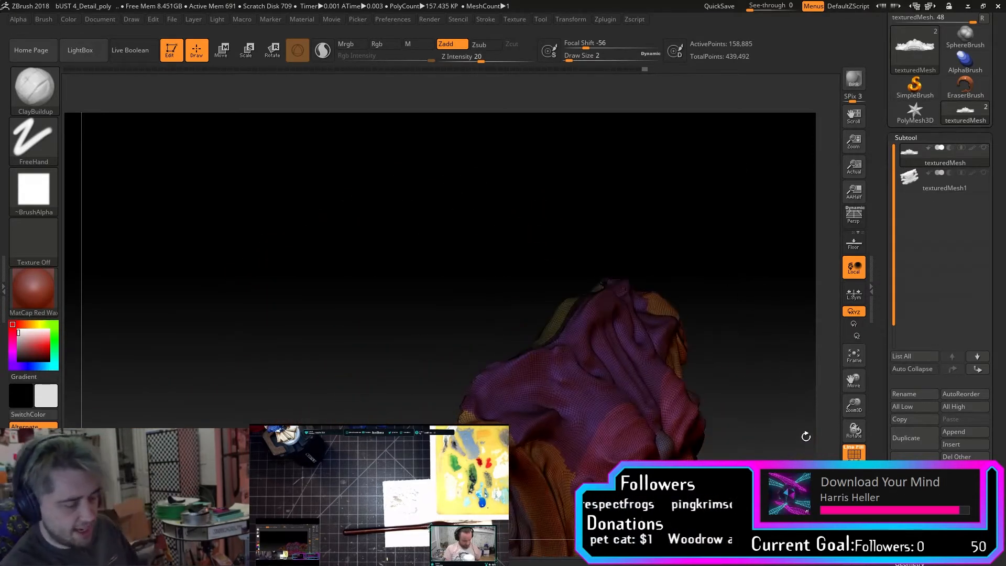
mouse_move(823, 388)
left_mouse_down()
mouse_move(772, 431)
mouse_move(754, 411)
left_mouse_up()
mouse_move(733, 377)
left_mouse_down()
mouse_move(780, 366)
mouse_move(707, 346)
mouse_move(753, 452)
left_mouse_up()
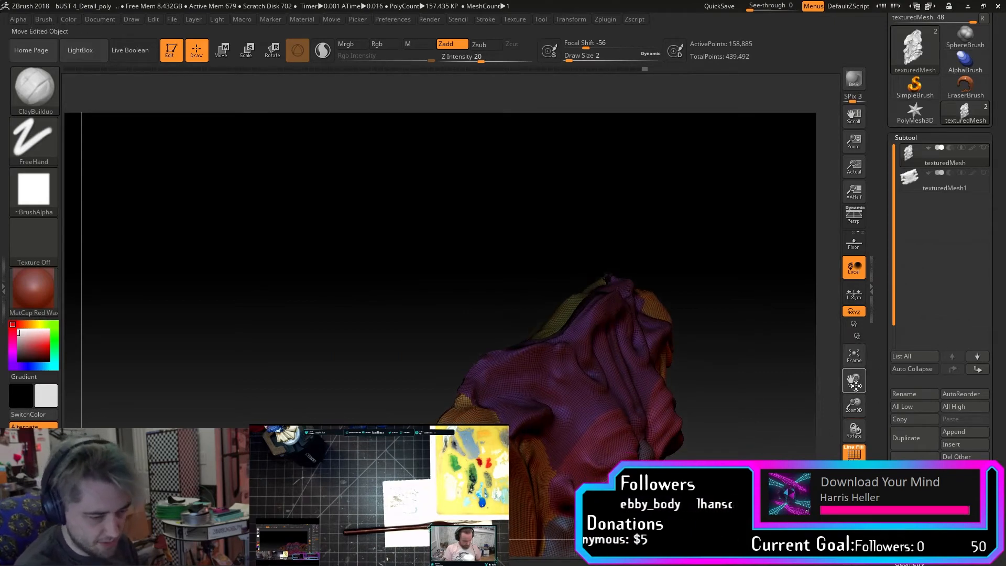
left_click(854, 356)
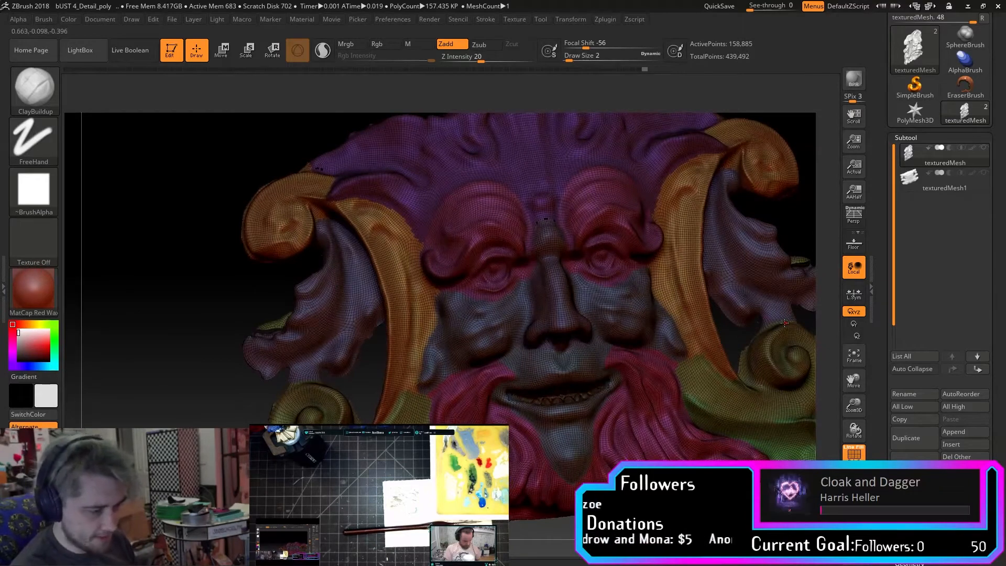
left_click(853, 356)
mouse_move(795, 375)
left_mouse_down()
mouse_move(805, 294)
mouse_move(796, 366)
left_mouse_up()
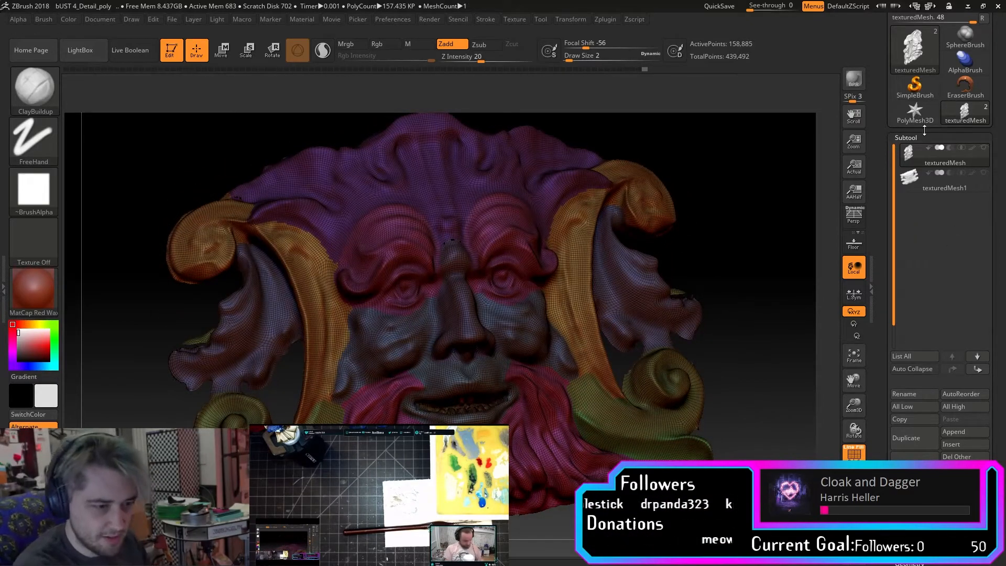
Append a Sphere3D as a new subtool, make it the active subtool and fit it to the view.
mouse_move(949, 180)
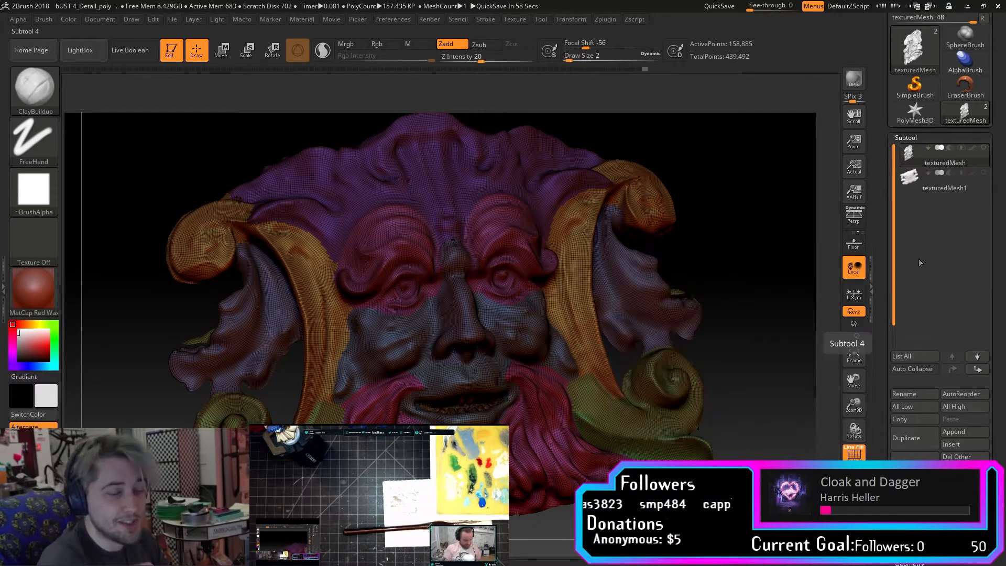
left_click(924, 130)
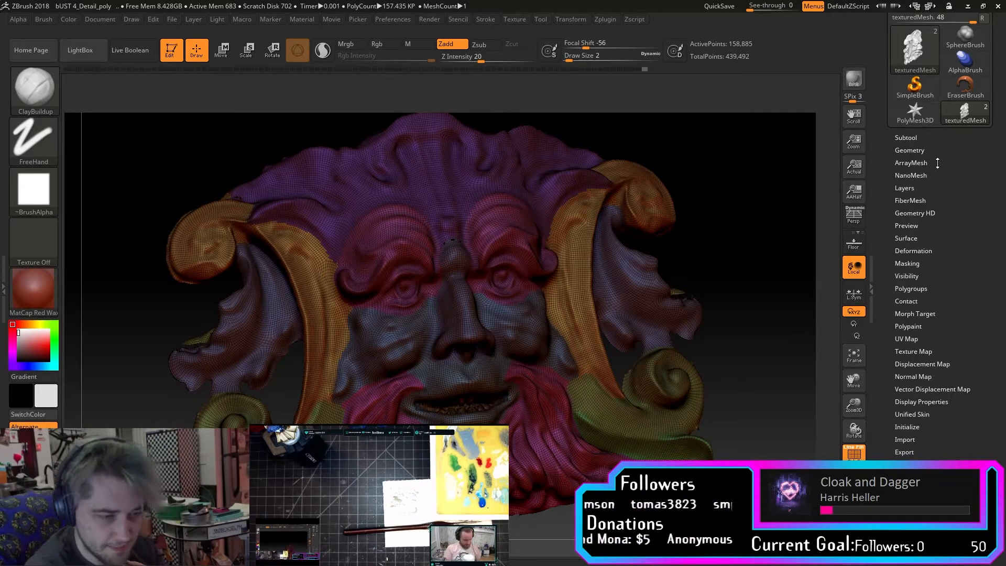
left_click_drag(918, 187, 883, 283)
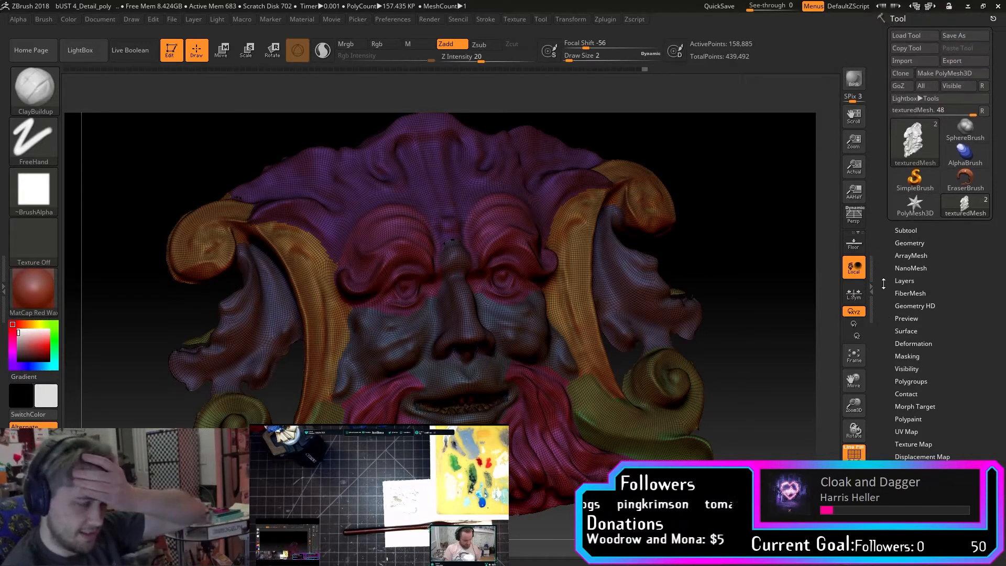
left_click(914, 230)
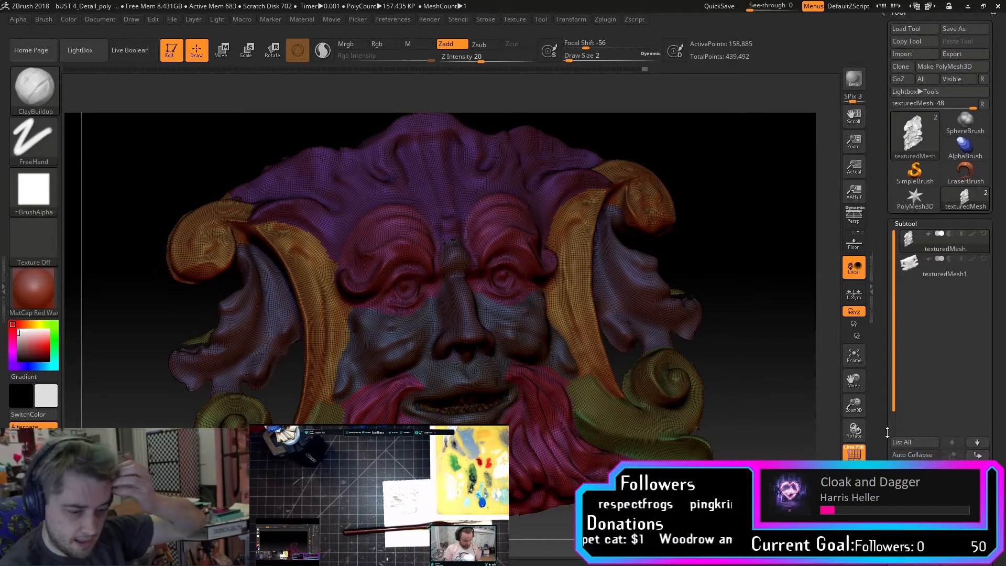
left_click(960, 439)
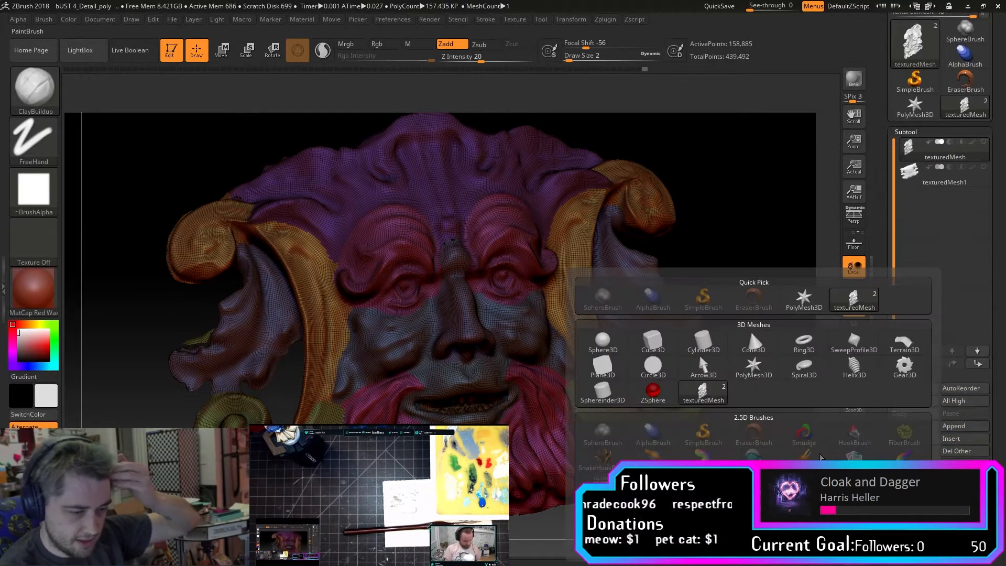
left_click(609, 348)
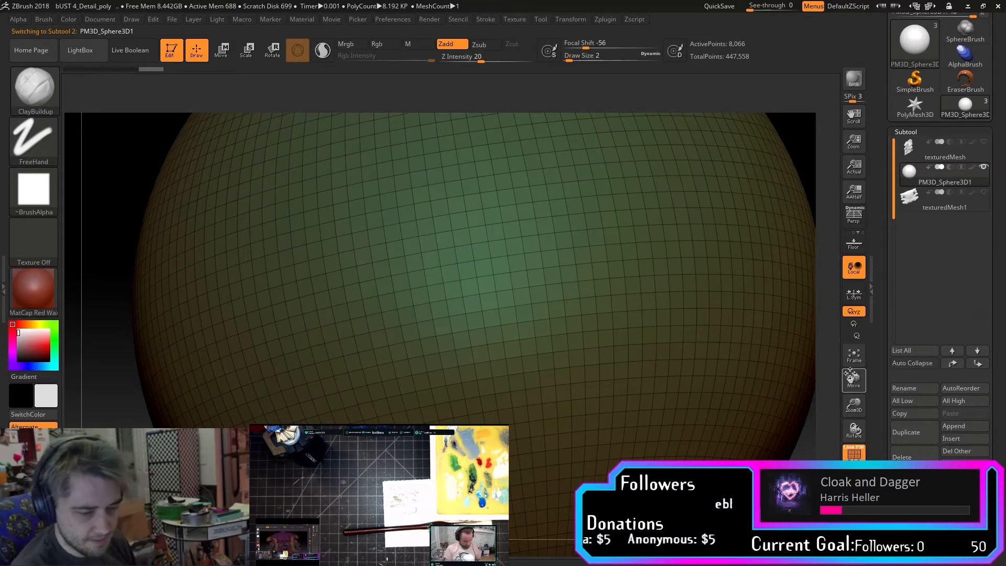
left_click(854, 355)
left_click_drag(753, 361, 756, 395)
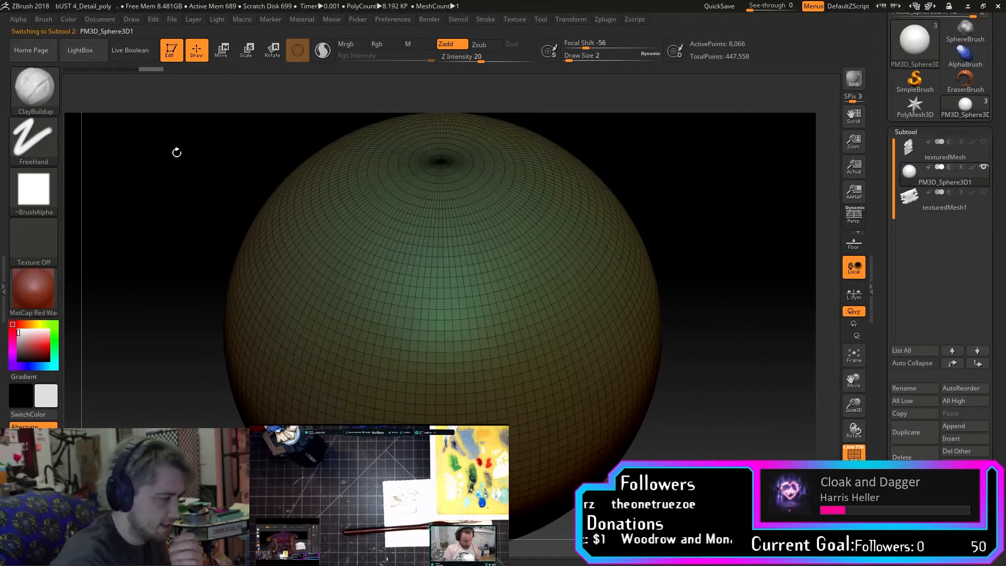
Open the sculpting brush library.
left_click(34, 87)
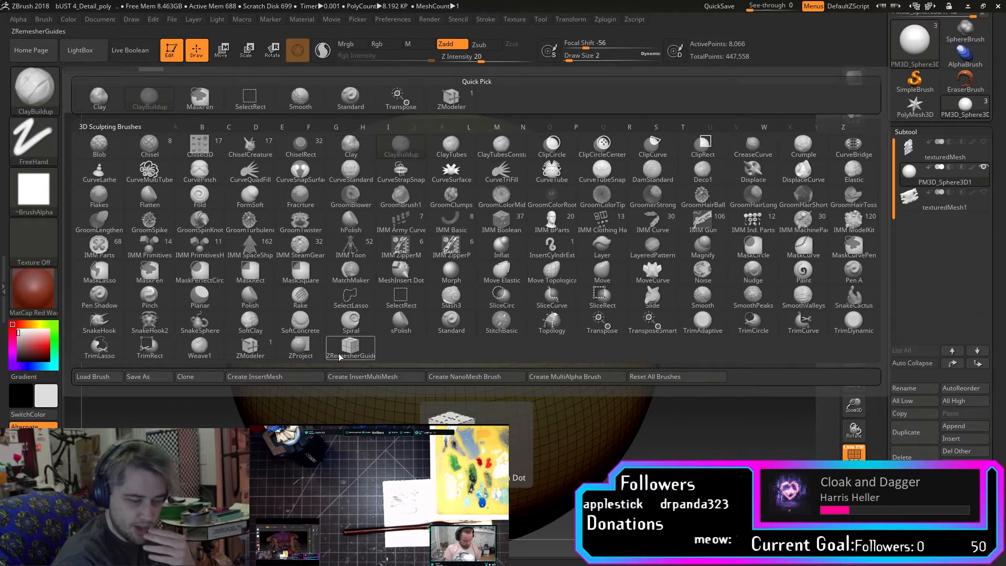
Activate the Transpose brush and bring up the gizmo's transform types for the sphere.
left_click(603, 326)
left_click_drag(675, 367, 676, 359)
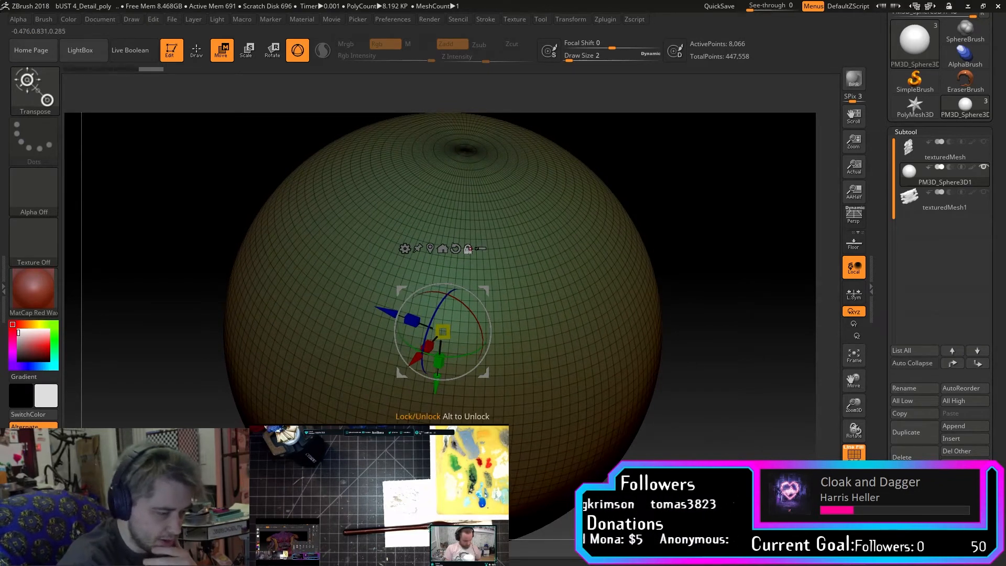
left_click(405, 248)
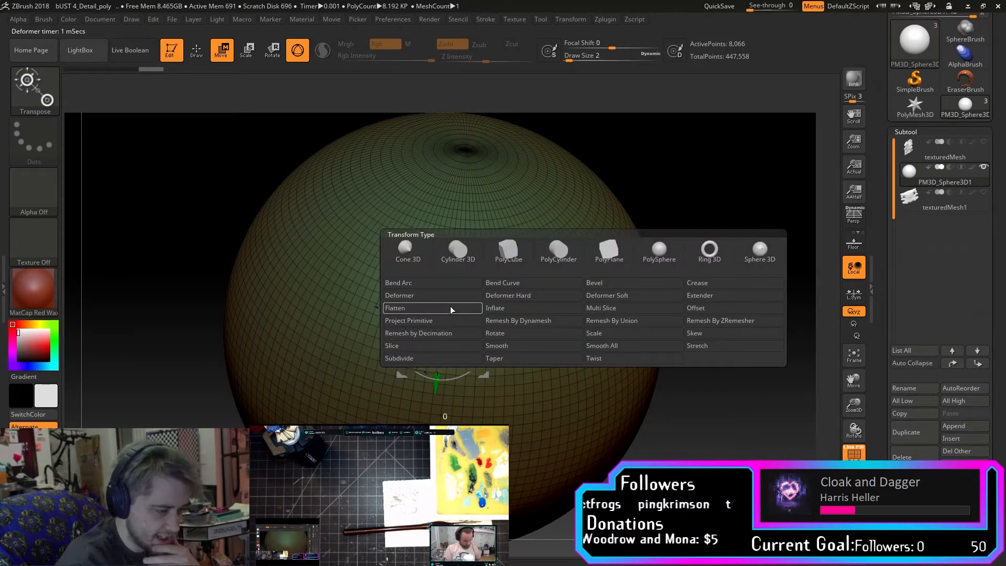
left_click(709, 334)
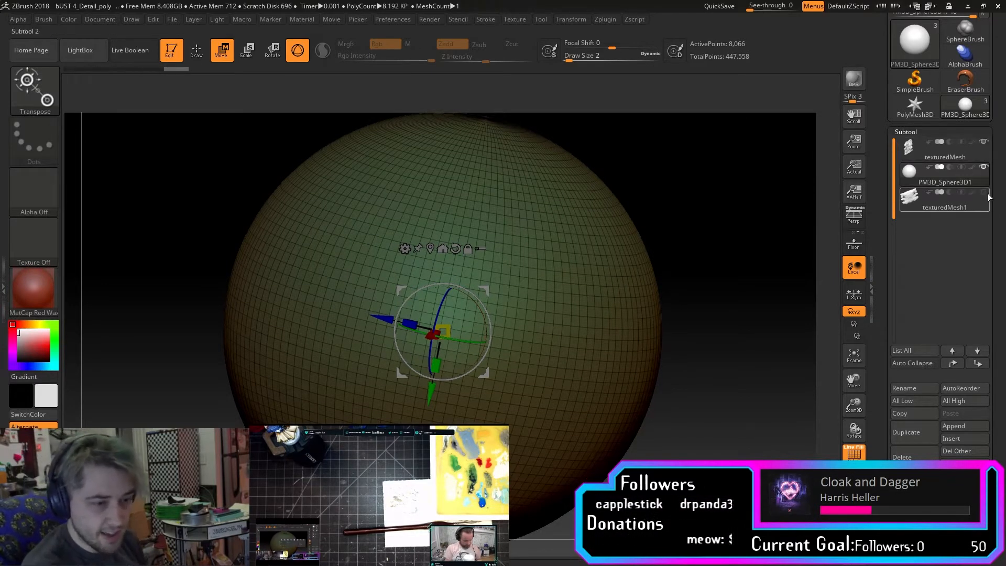
Cycle through the texturedMesh1 and texturedMesh subtools, toggling subtool visibility, and reselect the PM3D_Sphere3D1 subtool.
mouse_move(989, 194)
left_click(966, 207)
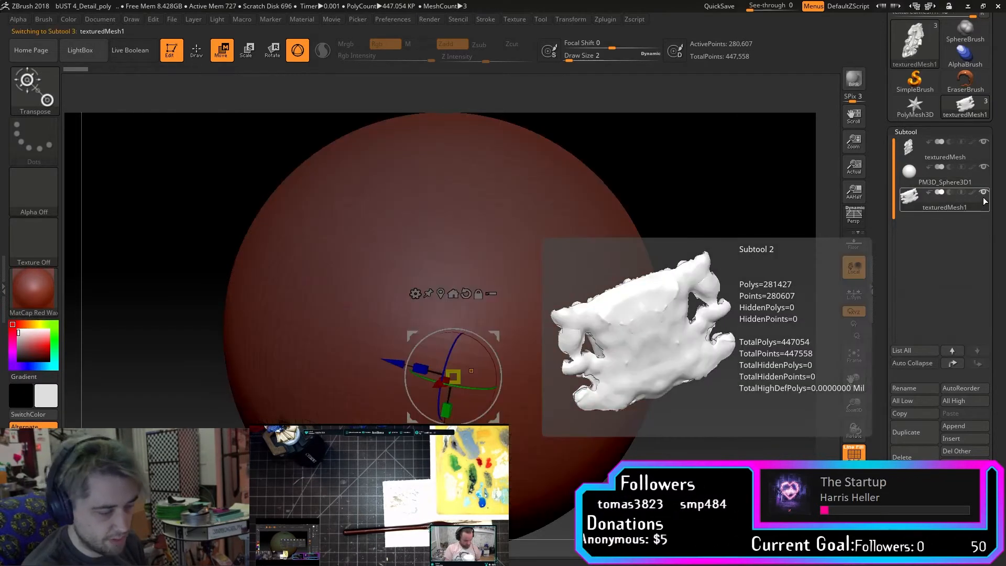
left_click(983, 193)
left_click(985, 172)
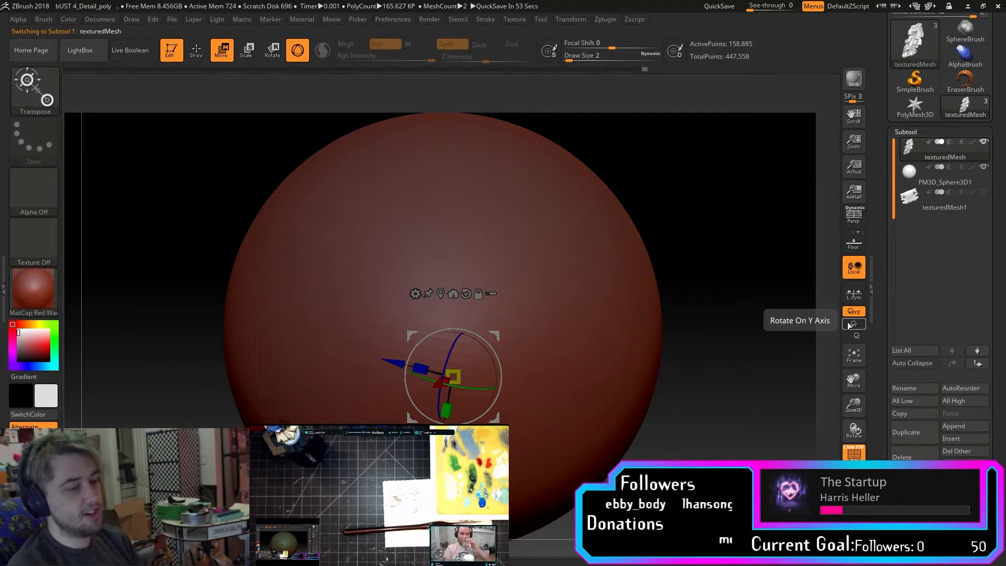
left_click(983, 142)
left_click_drag(759, 283, 690, 266)
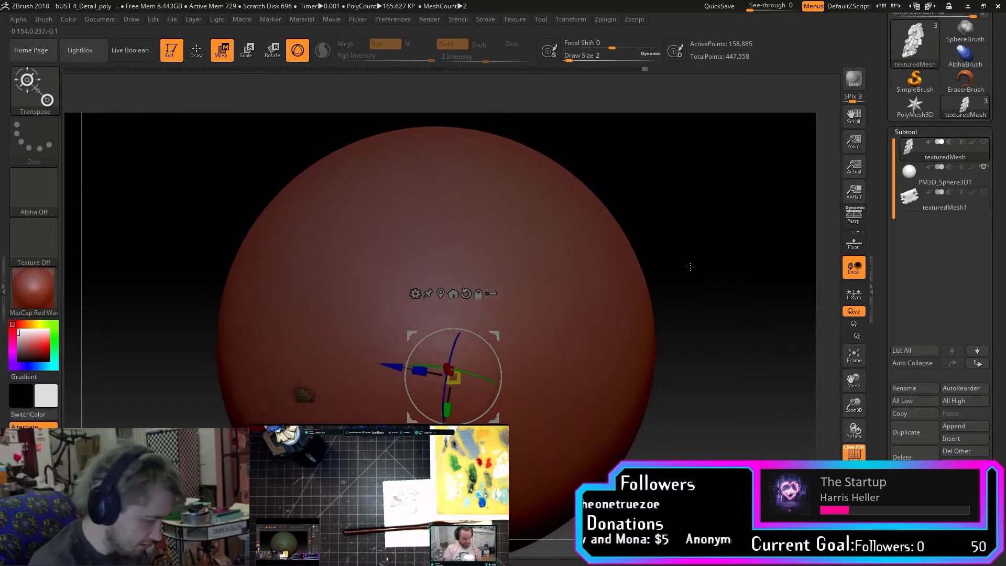
left_click(951, 178)
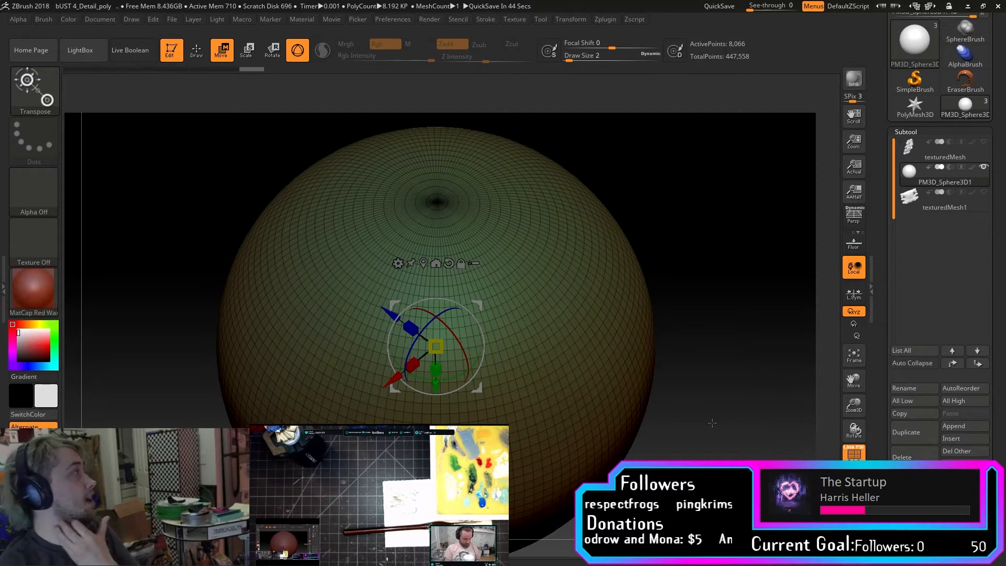
left_click_drag(712, 423, 689, 449)
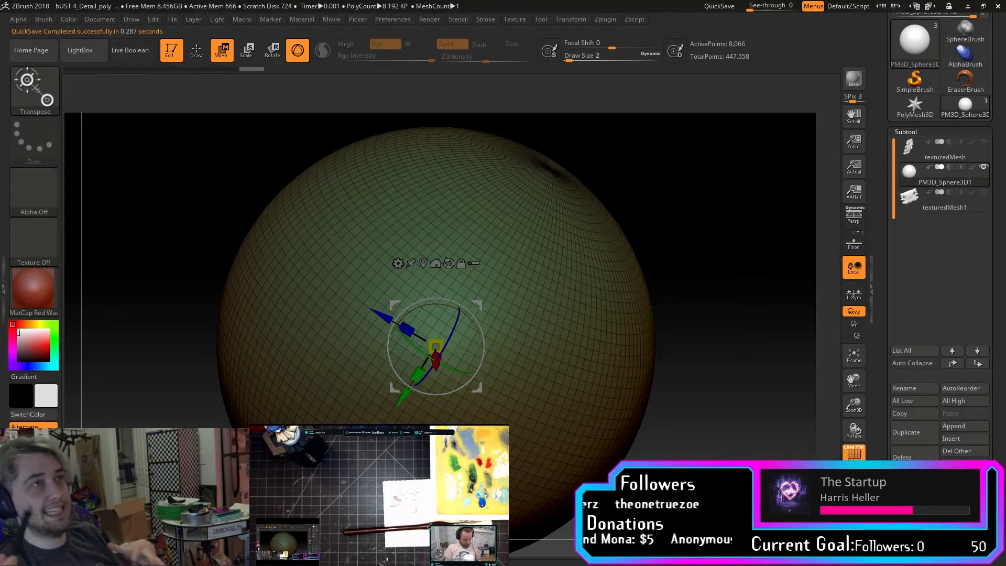
left_click_drag(676, 419, 646, 440)
Make texturedMesh the active subtool, show it alone without the sphere, and save the project.
left_click(963, 155)
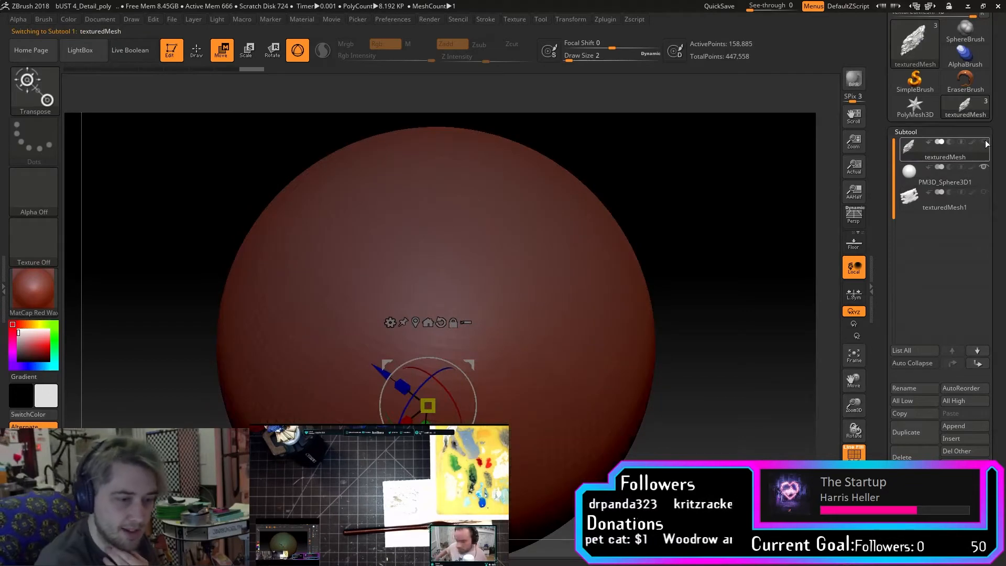
left_click(984, 167)
left_click_drag(785, 252, 685, 223)
left_click_drag(853, 404, 847, 430)
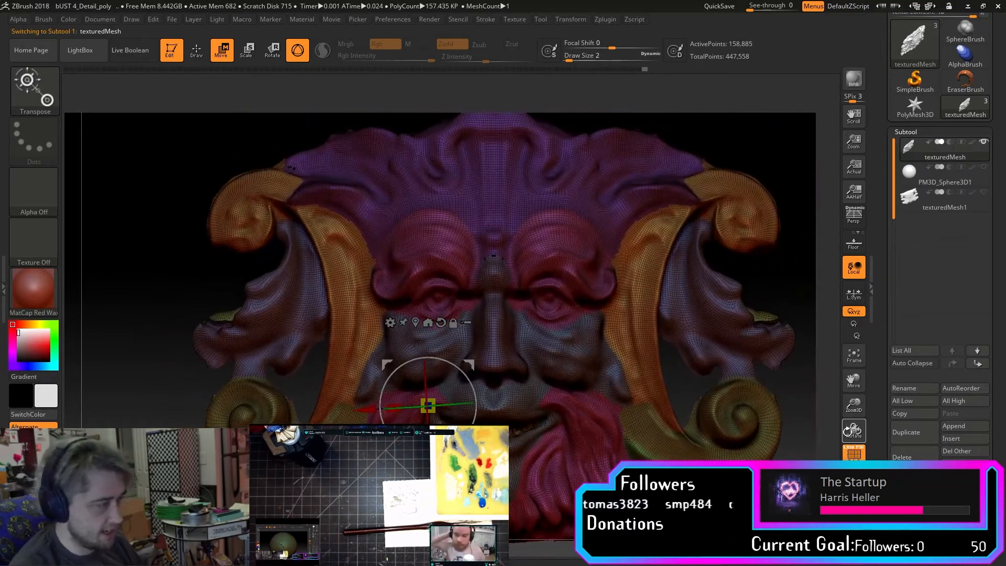
key("ctrl")
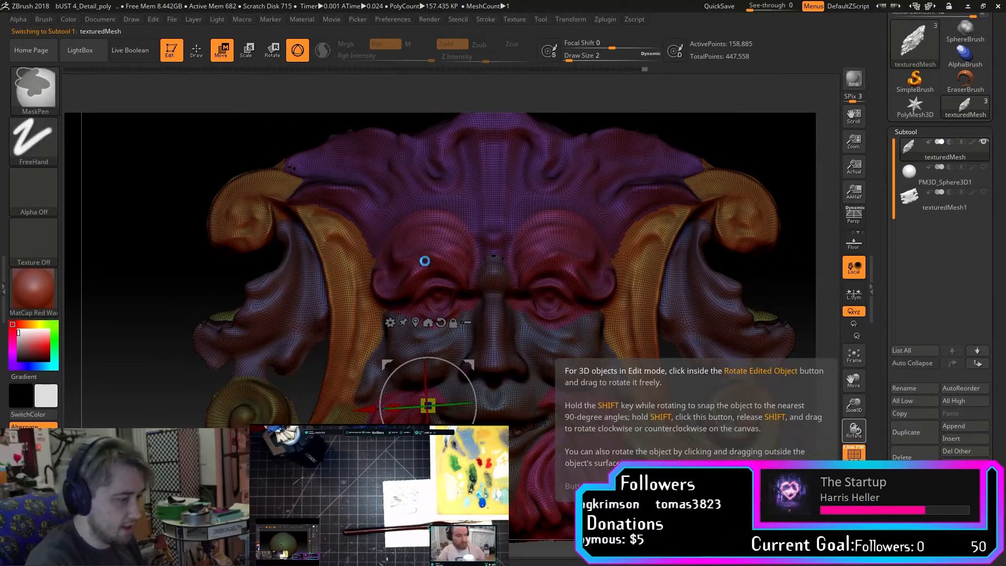
key("ctrl+s")
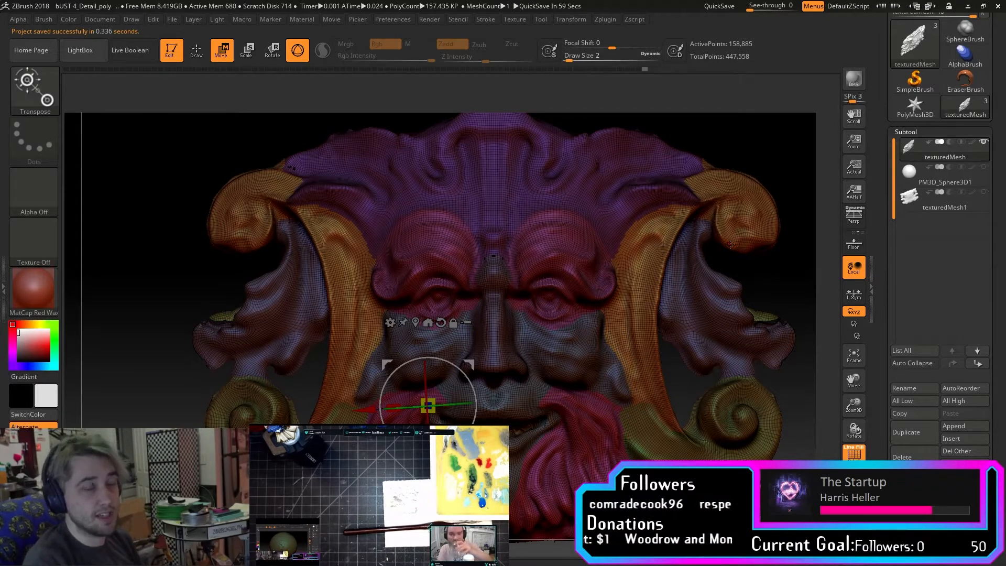
Make PM3D_Sphere3D1 the active subtool again and show it without the textured mask mesh.
left_click_drag(854, 404, 852, 444)
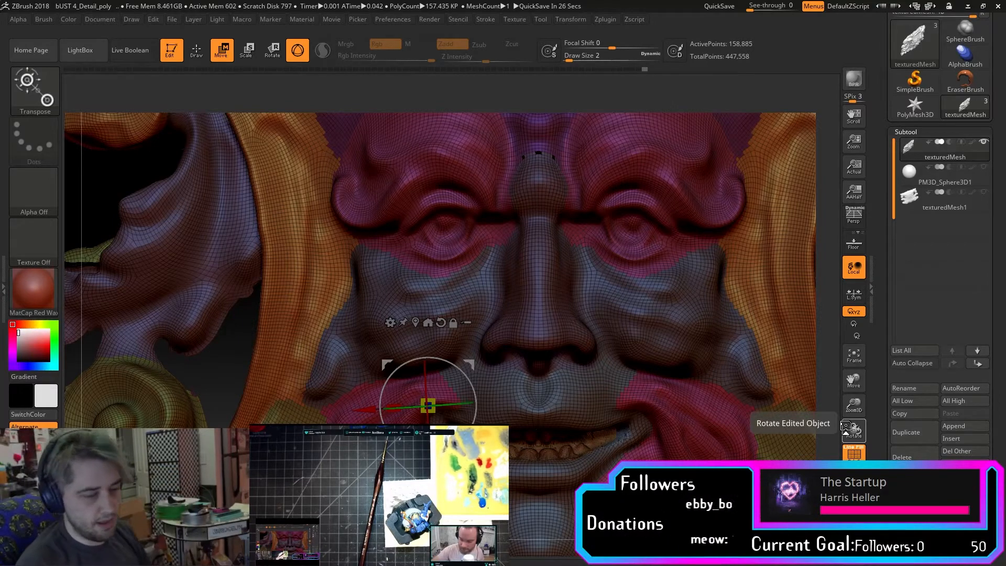
left_click_drag(854, 406, 770, 277)
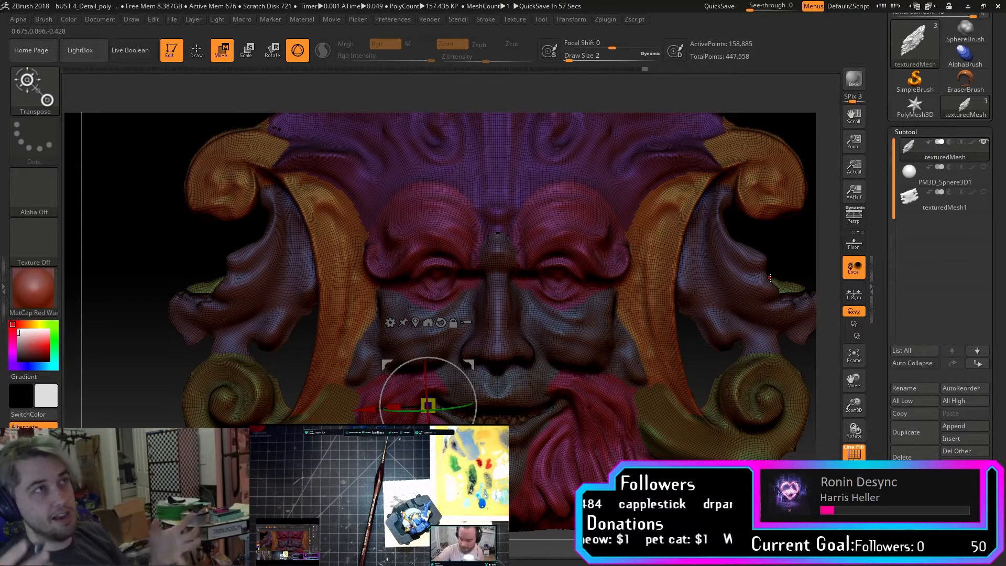
left_click_drag(770, 280, 844, 220)
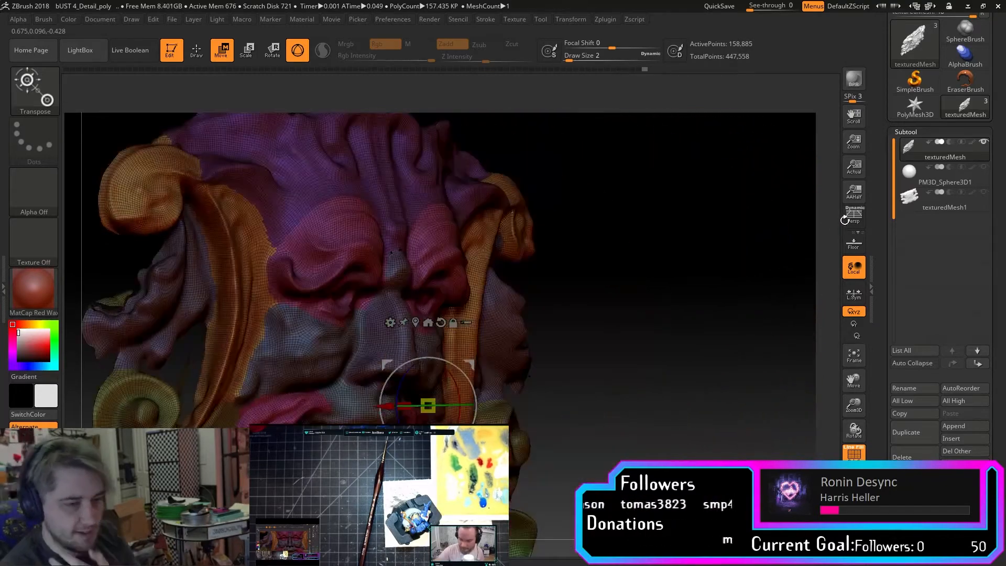
left_click(943, 176)
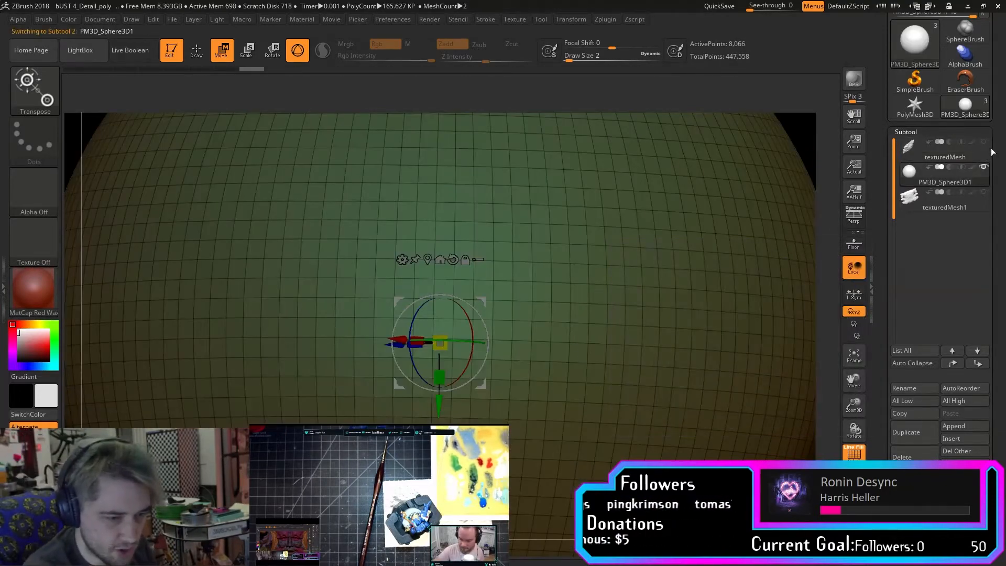
left_click_drag(853, 404, 851, 362)
left_click_drag(745, 348, 713, 377)
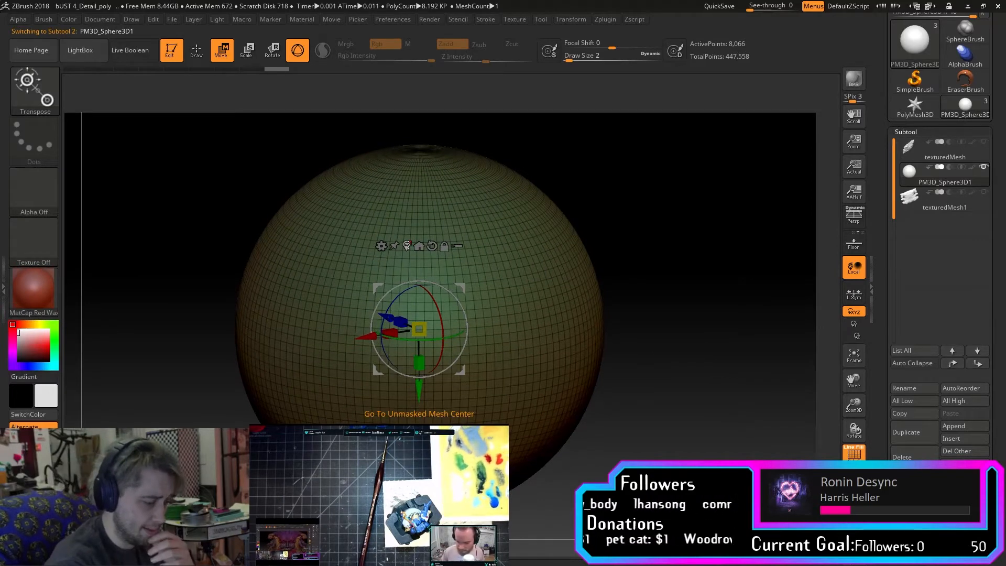
Try to decimate the current sphere to 20% with Decimation Master without pre-processing it.
left_click(575, 21)
left_click(605, 20)
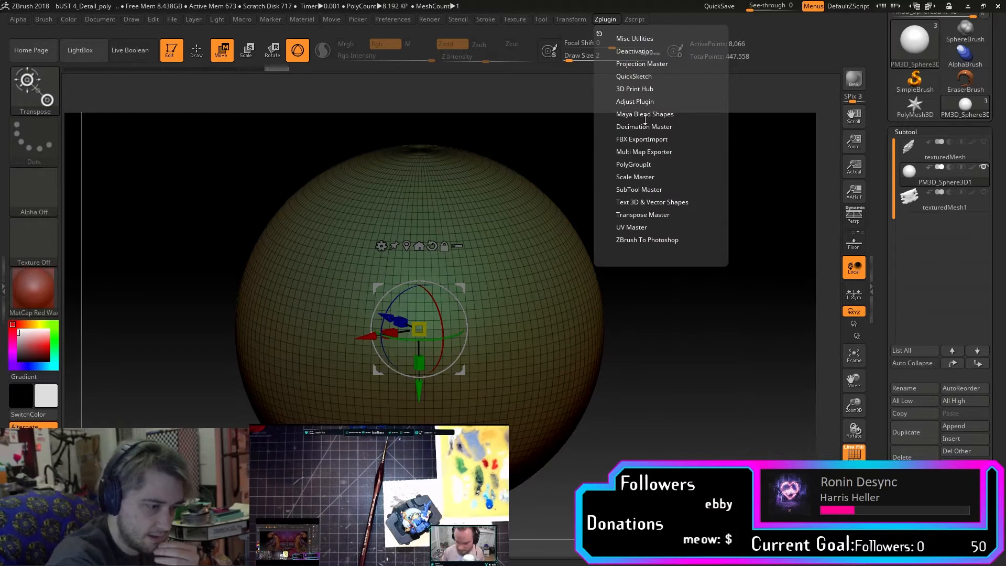
left_click(658, 126)
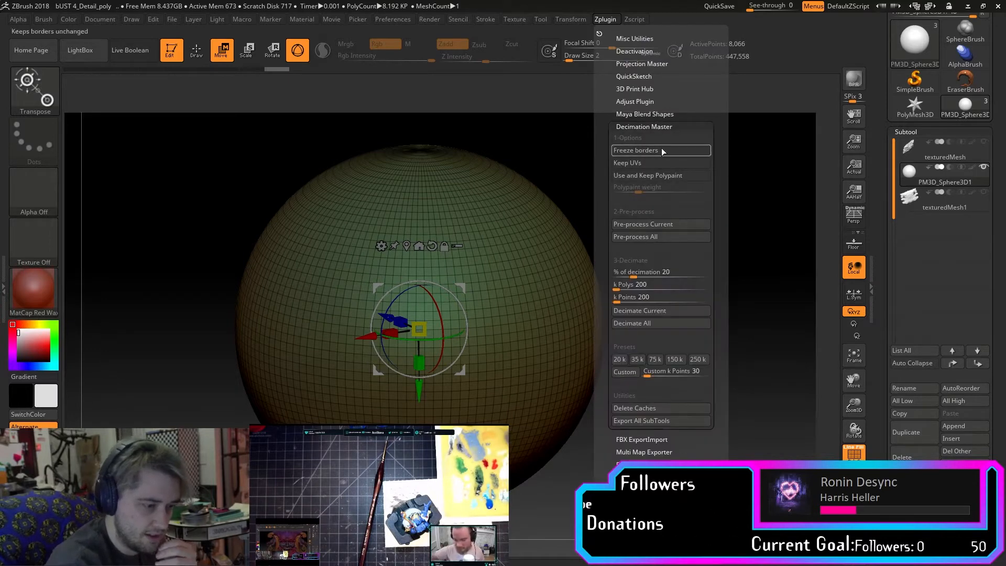
left_click(659, 310)
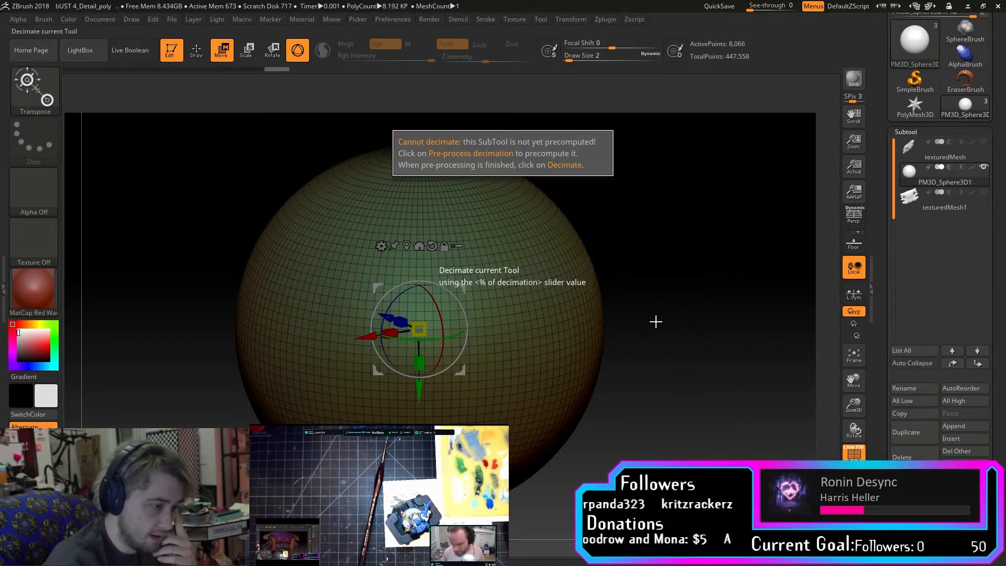
Pre-process the sphere subtool in Decimation Master and decimate it to 20%.
left_click(605, 19)
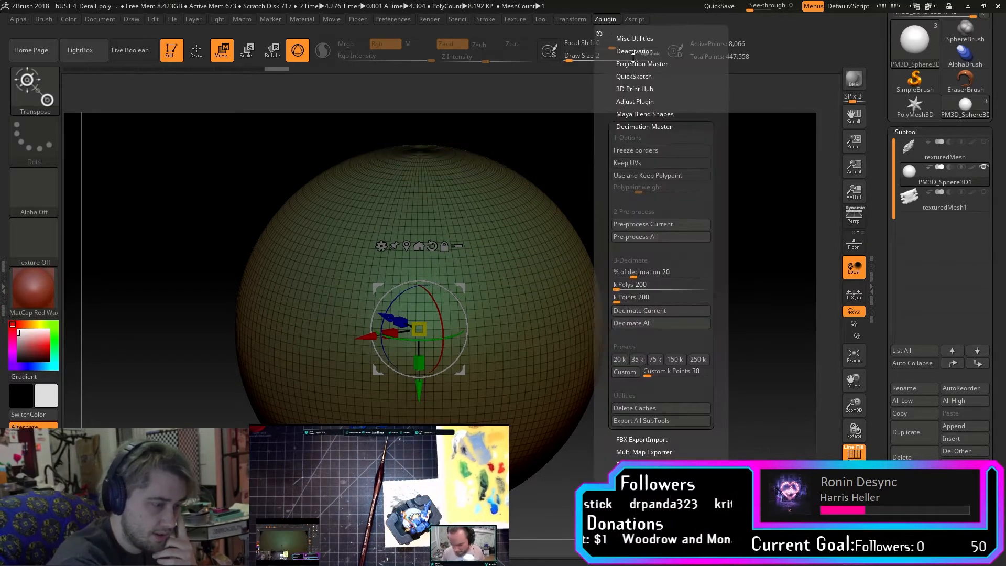
left_click(682, 224)
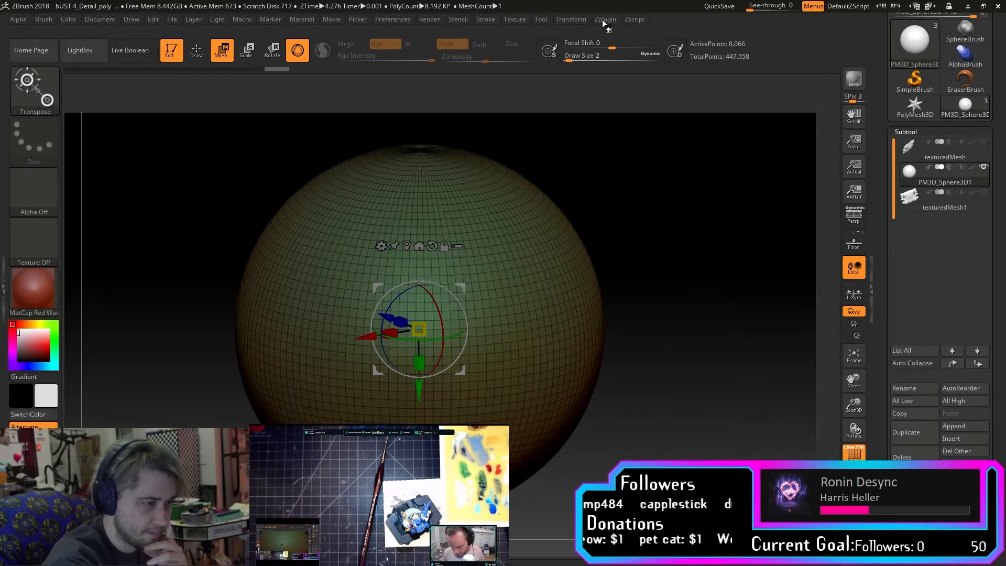
left_click(603, 20)
left_click(690, 310)
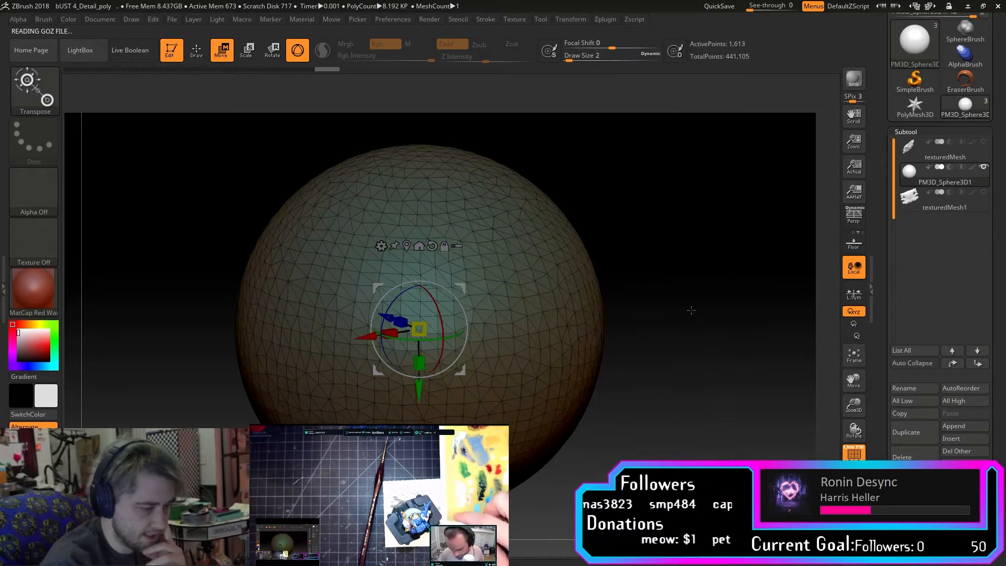
Pre-process and decimate the sphere a second time at 20%, and undo that second decimation.
left_click_drag(684, 335, 712, 272)
left_click(606, 20)
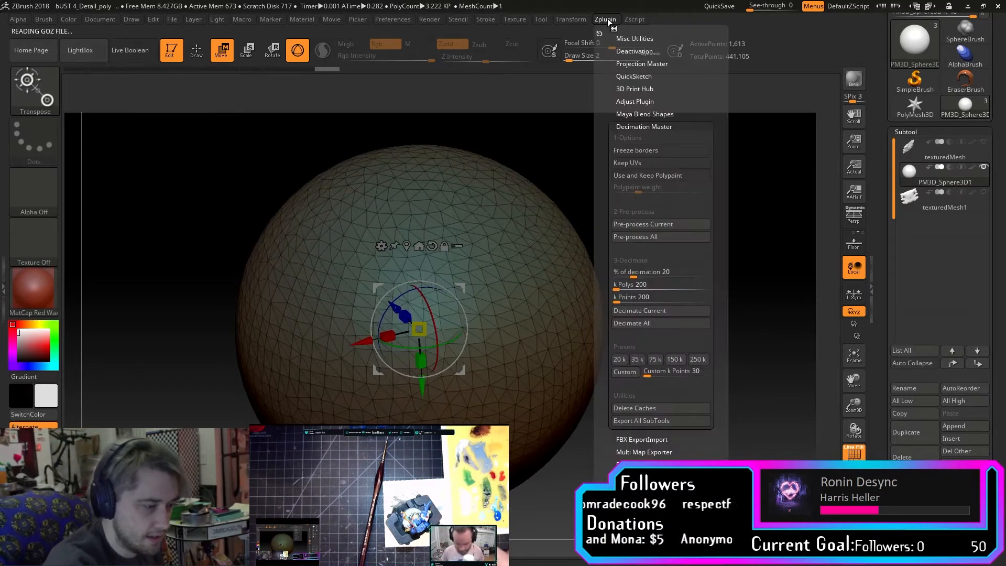
left_click(671, 224)
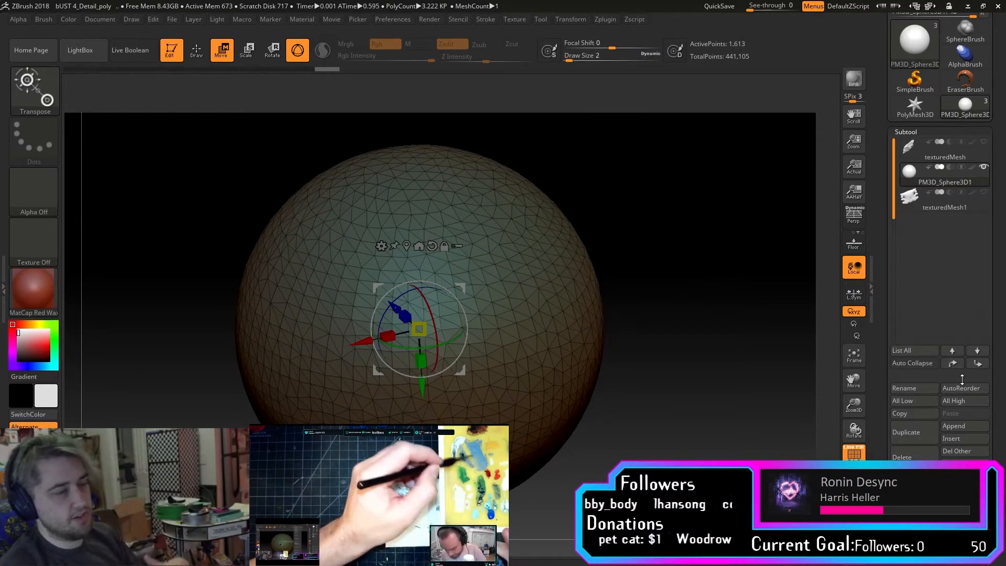
left_click(605, 20)
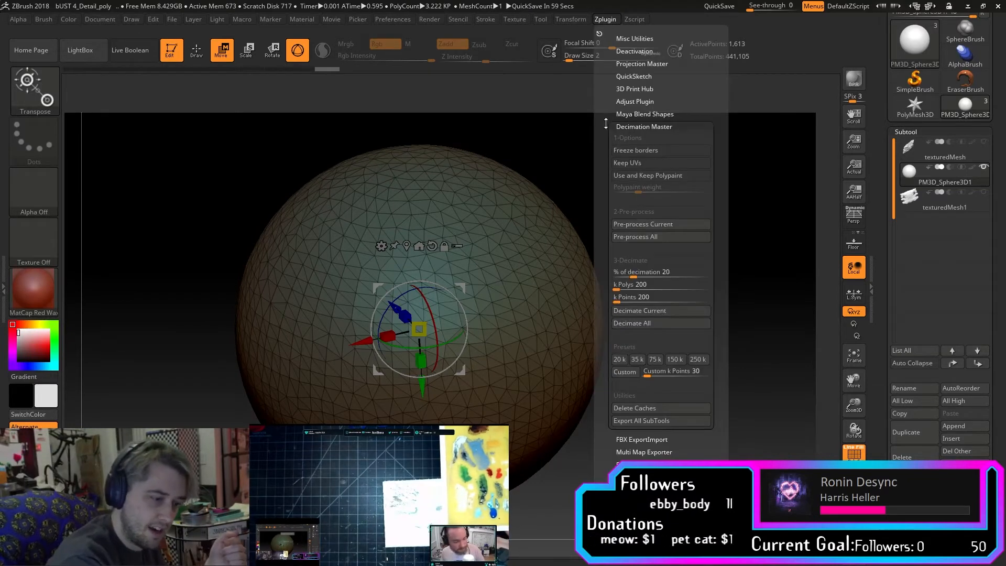
left_click(652, 312)
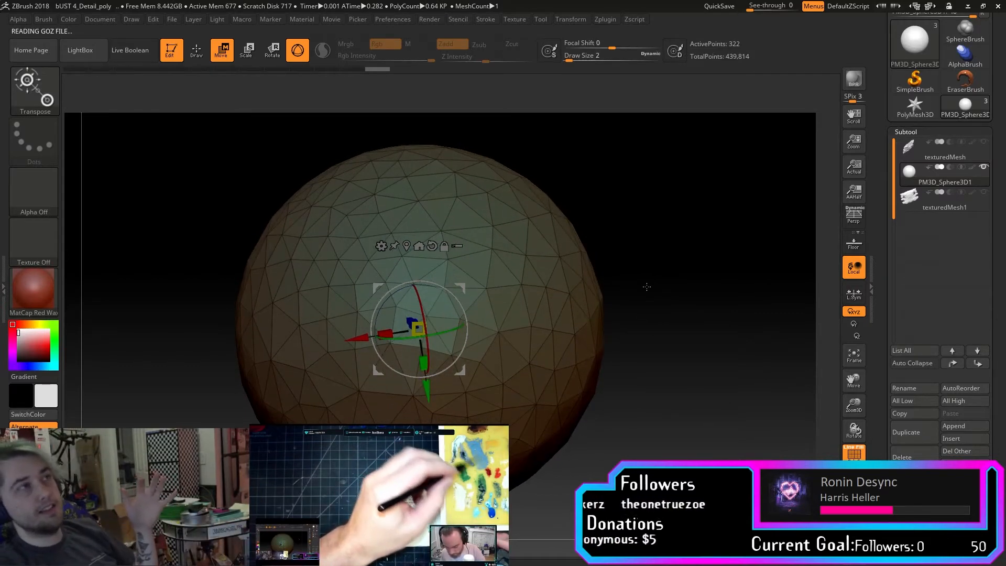
key("ctrl+z")
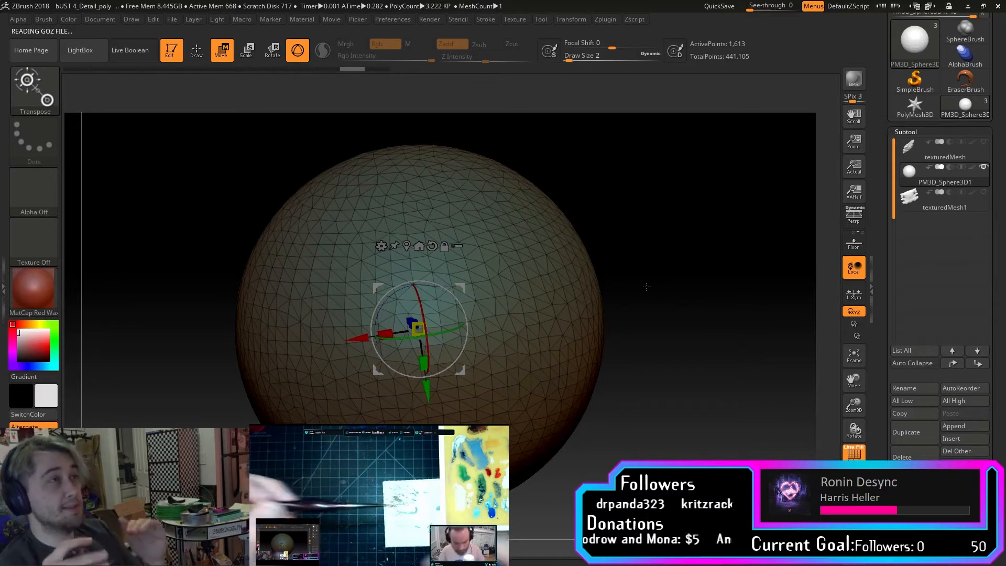
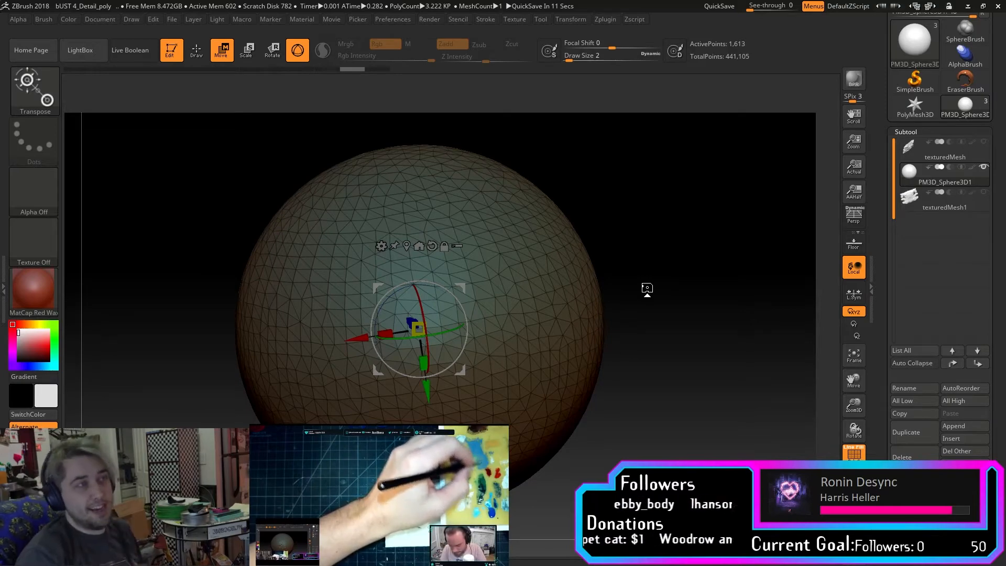
Remesh the decimated sphere with ZRemesher using the Same polygon count option.
left_click_drag(647, 289, 660, 379)
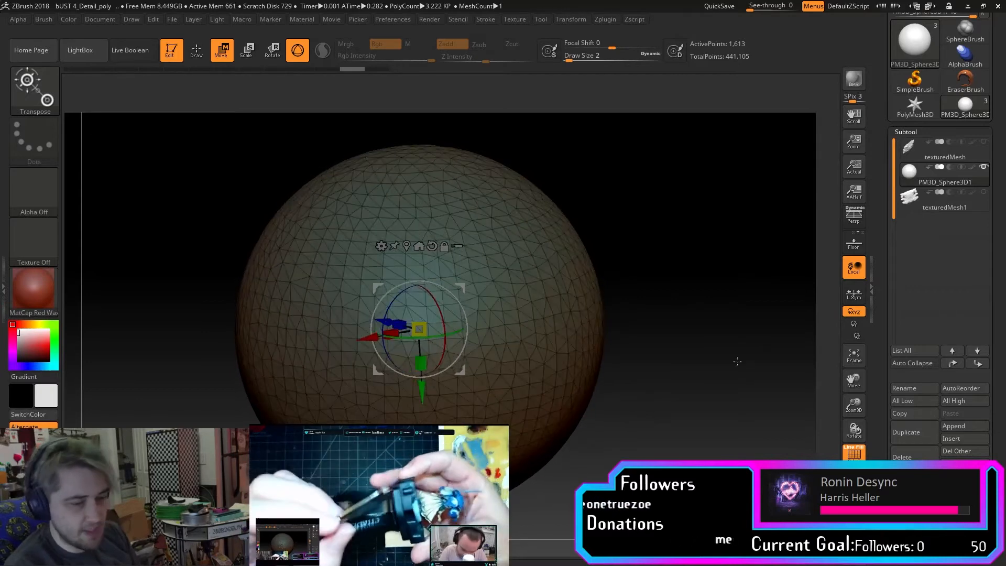
left_click(937, 134)
left_click(910, 145)
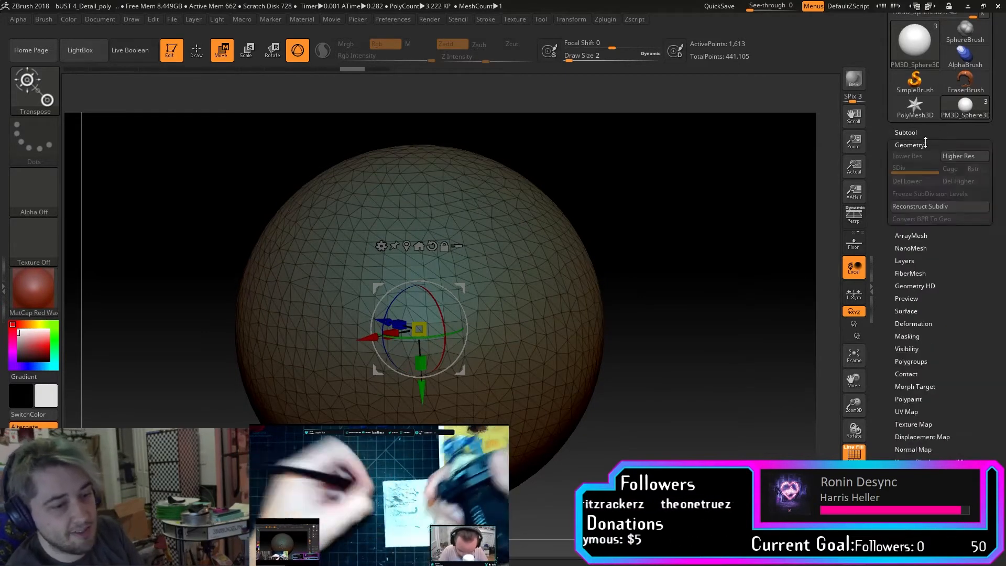
scroll(919, 438, "down", 3)
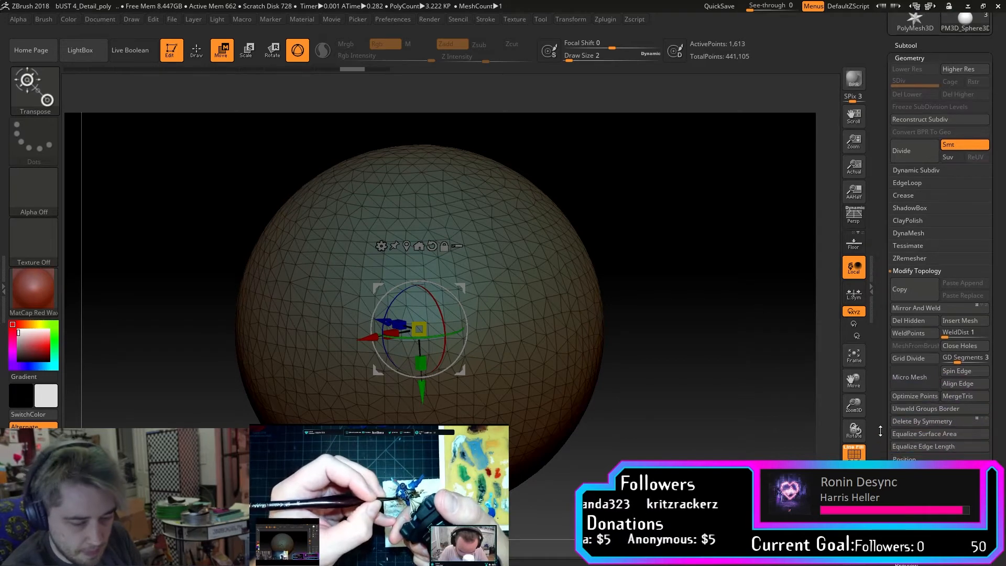
left_click(909, 258)
left_click(926, 320)
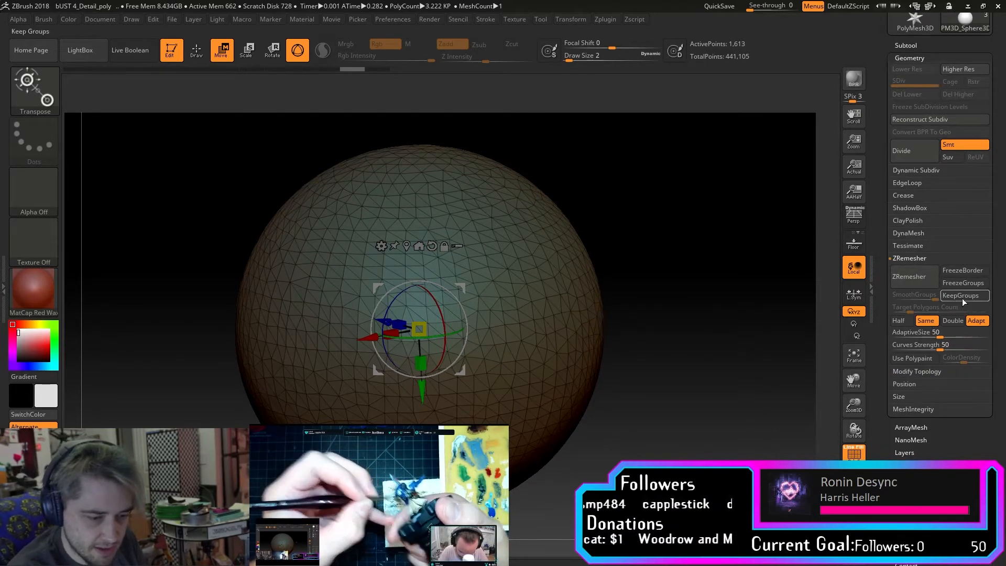
left_click(926, 283)
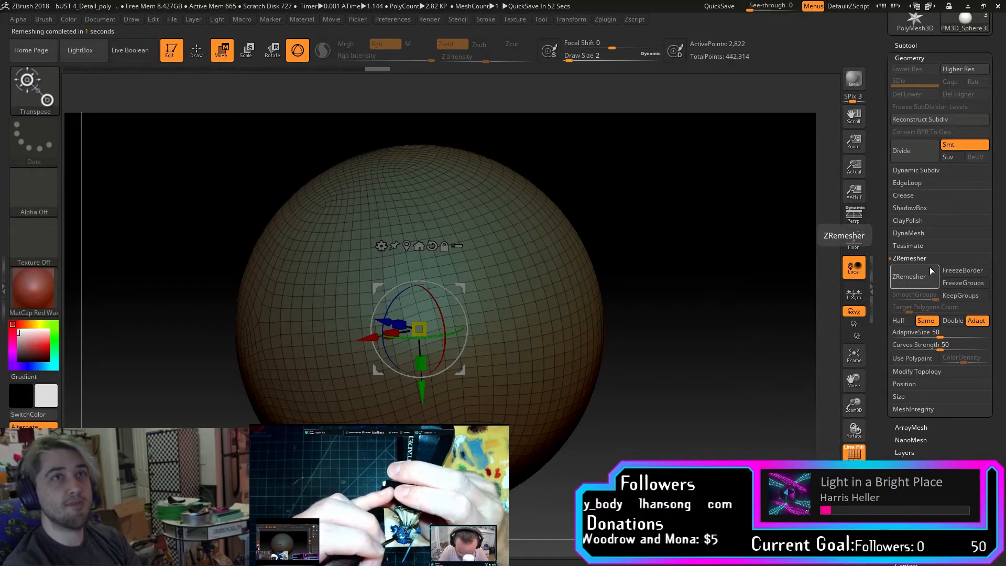
left_click_drag(649, 414, 590, 456)
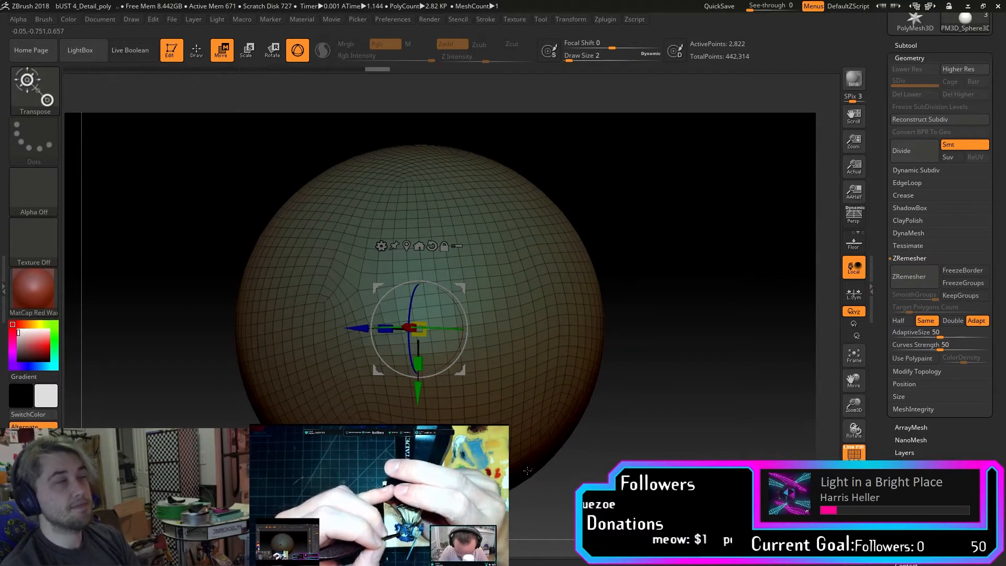
Select the ClayBuildup brush for sculpting on the remeshed sphere.
left_click_drag(522, 476, 586, 458)
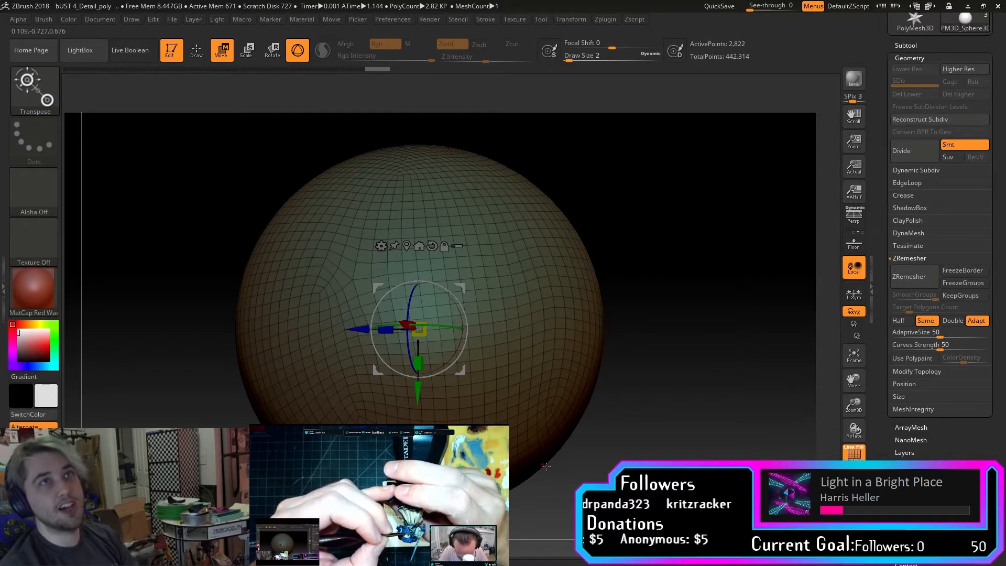
left_click_drag(567, 483, 612, 454)
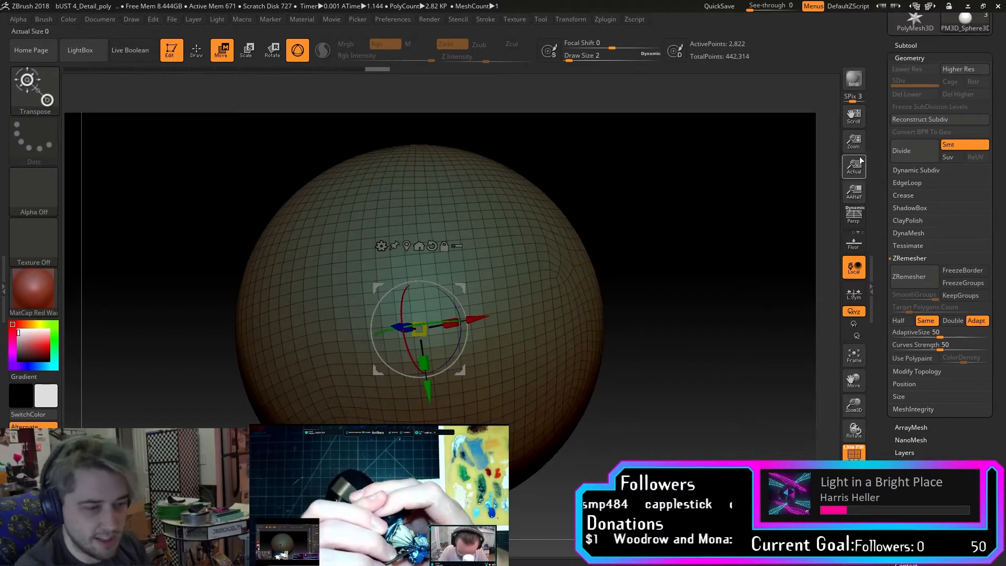
mouse_move(704, 230)
left_mouse_down()
mouse_move(637, 230)
mouse_move(640, 243)
mouse_move(631, 213)
mouse_move(742, 156)
mouse_move(725, 197)
mouse_move(660, 264)
mouse_move(673, 246)
mouse_move(658, 217)
mouse_move(695, 228)
left_mouse_up()
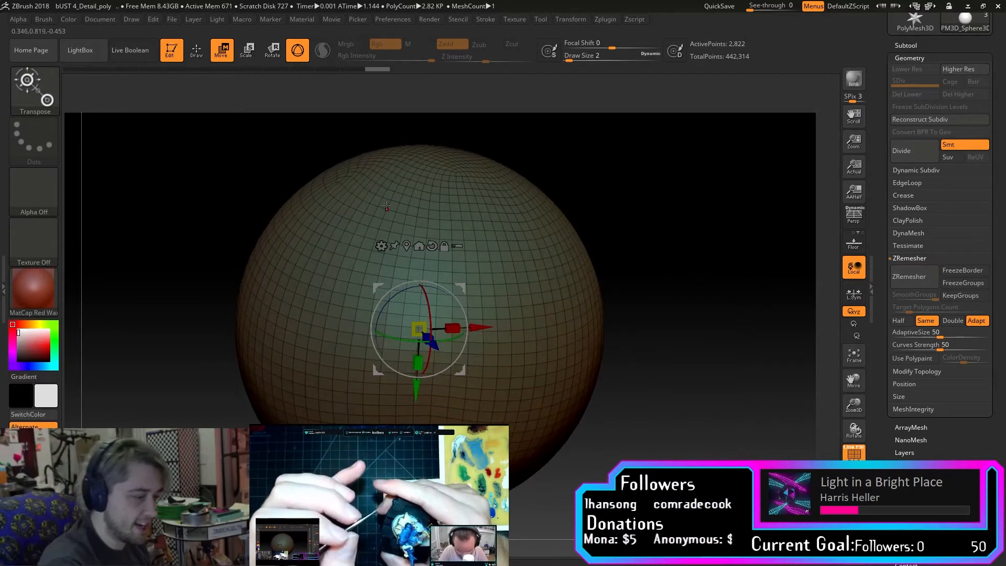
key("b")
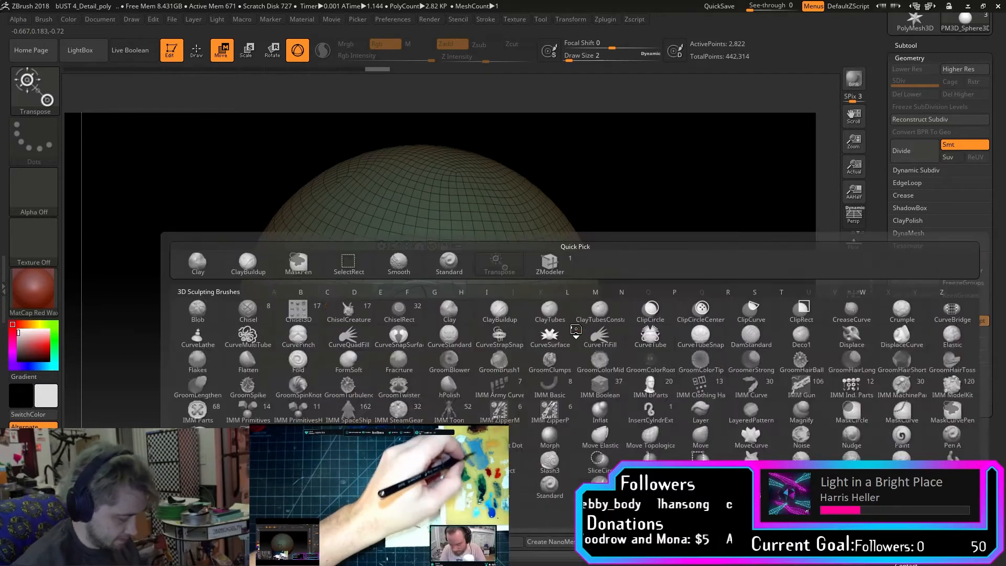
key("c")
key("b")
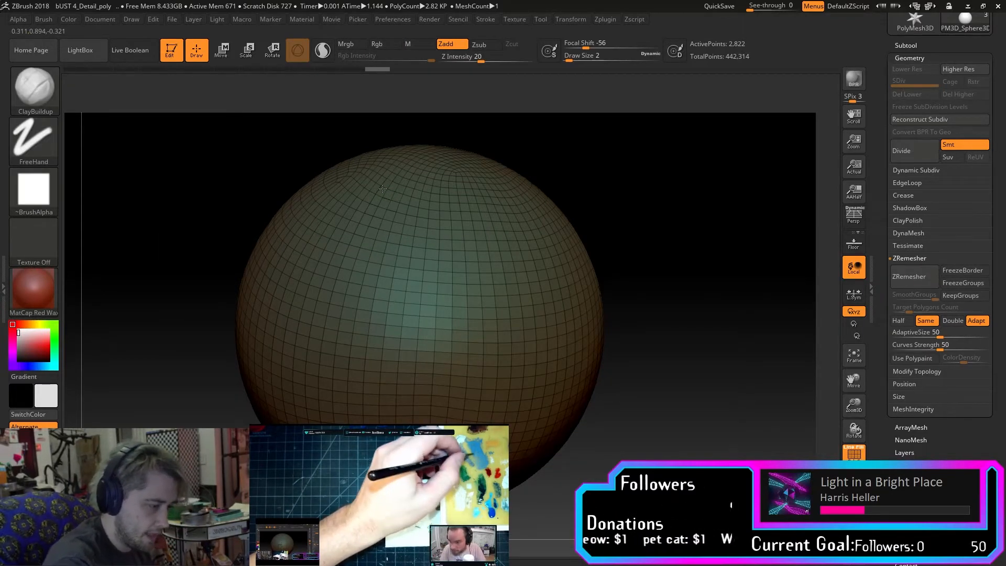
Try a long ClayBuildup stroke with draw size 23 down the front of the sphere, and undo it.
key("s")
key("s")
left_click_drag(376, 313, 378, 313)
left_click_drag(390, 195, 353, 338)
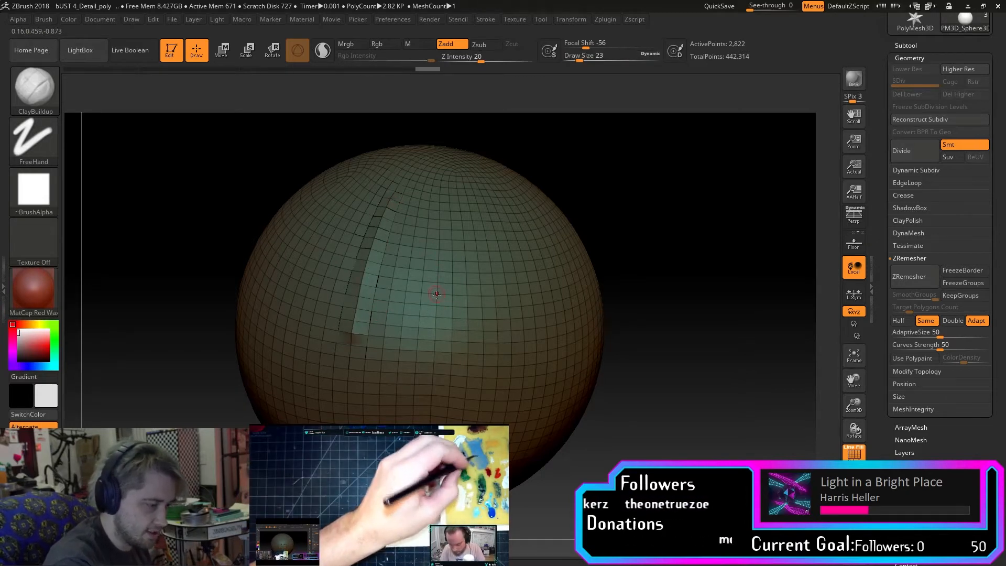
key("ctrl+z")
Set the brush's draw size to 90, try short ClayBuildup strokes on the undivided sphere, and undo them.
mouse_move(654, 152)
left_mouse_down()
mouse_move(662, 197)
mouse_move(644, 212)
mouse_move(649, 229)
mouse_move(617, 294)
left_mouse_up()
key("s")
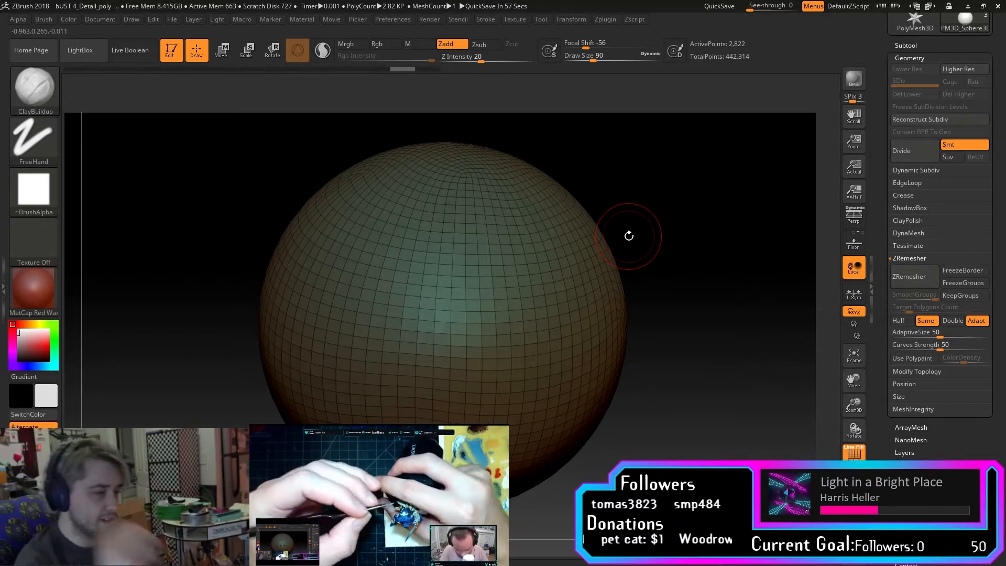
left_click_drag(637, 203, 645, 179)
mouse_move(363, 278)
left_mouse_down()
mouse_move(371, 252)
mouse_move(372, 270)
left_mouse_up()
key("ctrl+z")
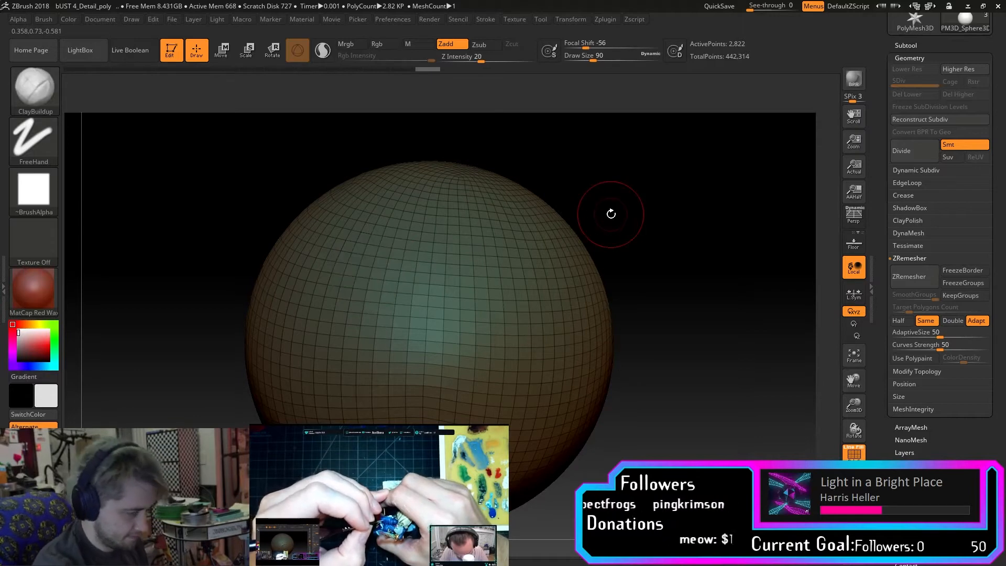
left_click_drag(613, 213, 613, 219)
left_click_drag(552, 272, 556, 273)
mouse_move(665, 204)
left_mouse_down()
mouse_move(677, 165)
mouse_move(662, 218)
mouse_move(667, 278)
mouse_move(700, 241)
left_mouse_up()
key("ctrl+z")
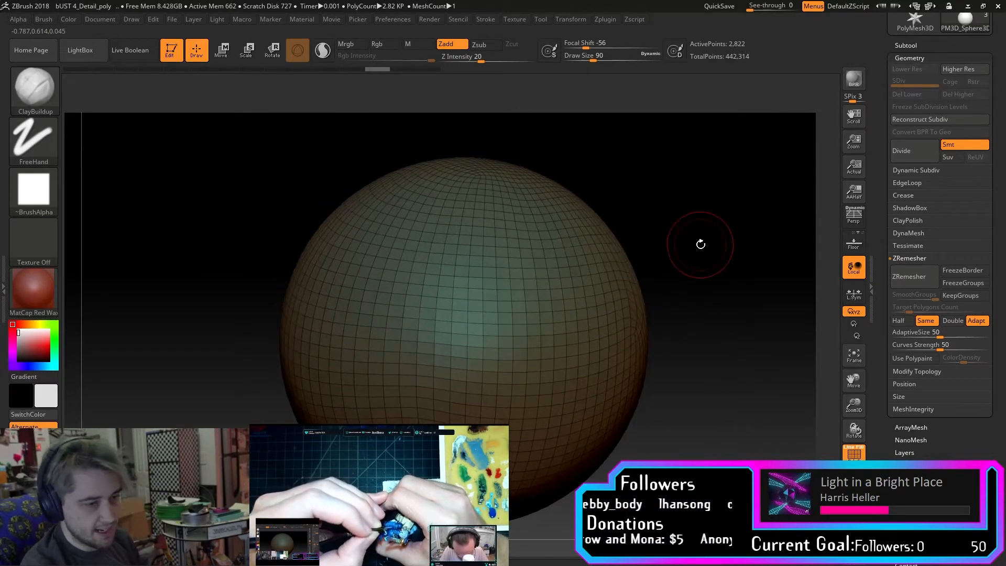
Subdivide the sphere to a higher resolution and sculpt a symmetrical pair of eye-like bumps on its front with ClayBuildup.
left_click(969, 69)
left_click(446, 189)
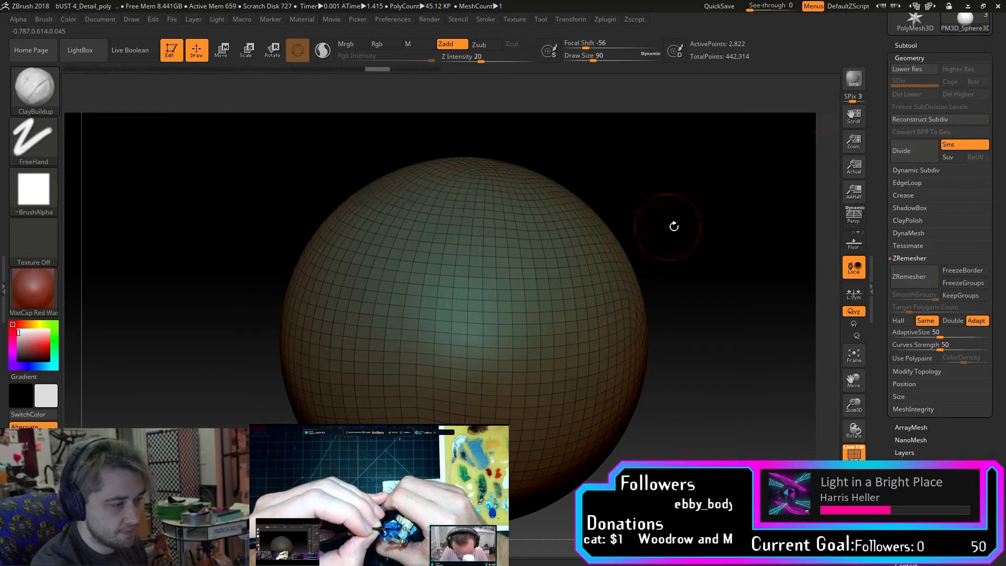
left_click_drag(713, 233, 709, 238)
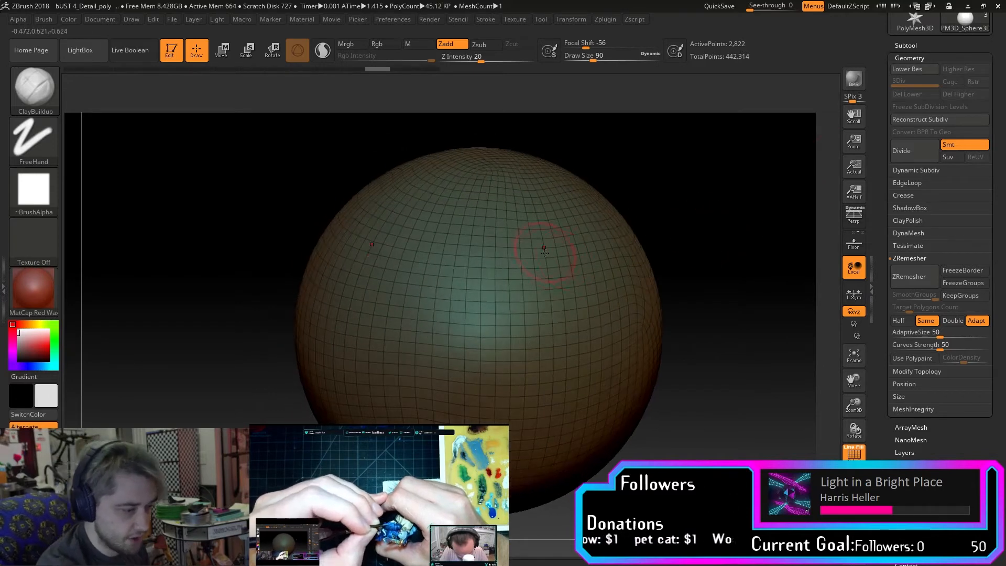
left_click_drag(546, 257, 546, 285)
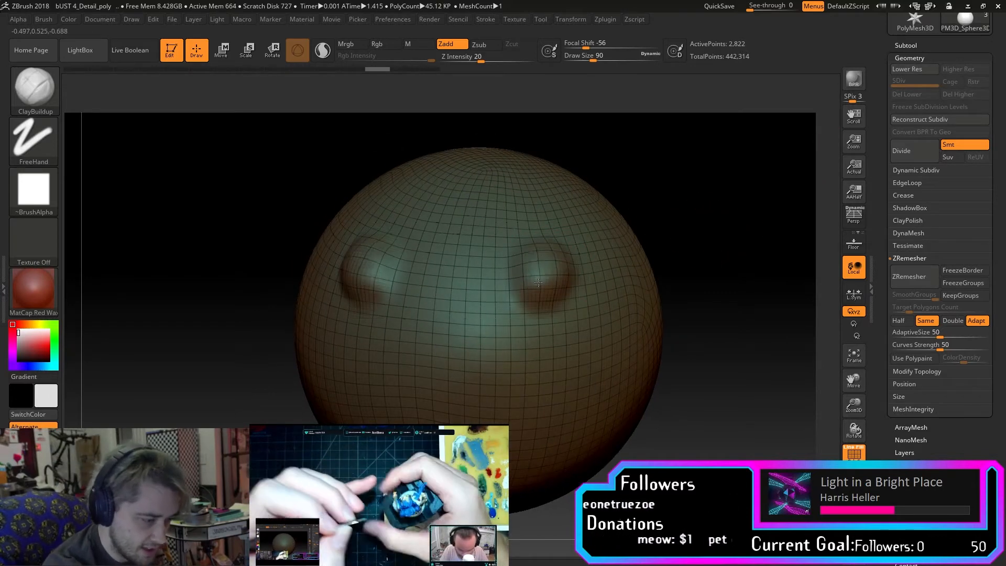
left_click_drag(675, 286, 704, 157)
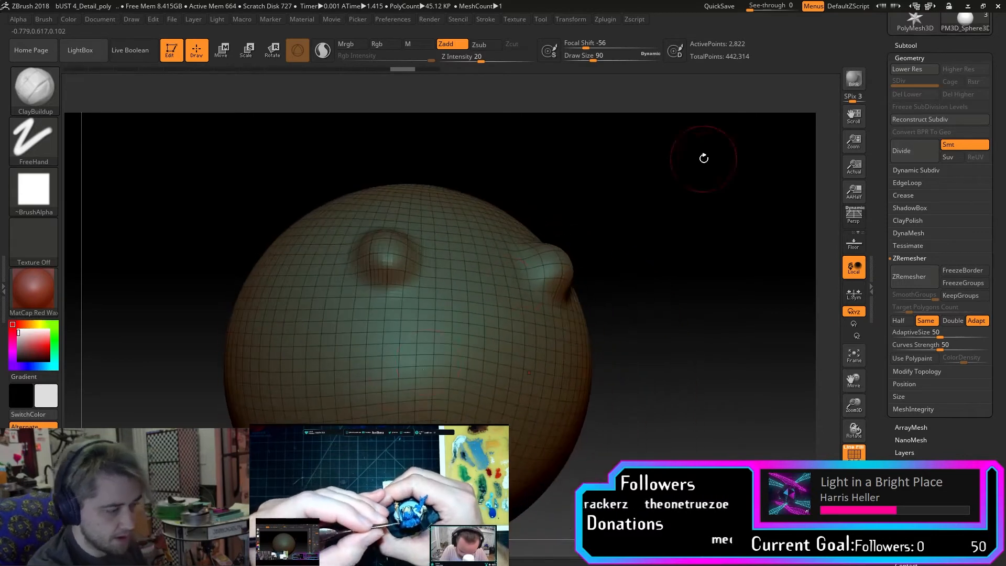
left_click_drag(647, 213, 681, 197)
left_click_drag(657, 230, 700, 210)
left_click_drag(556, 255, 550, 276)
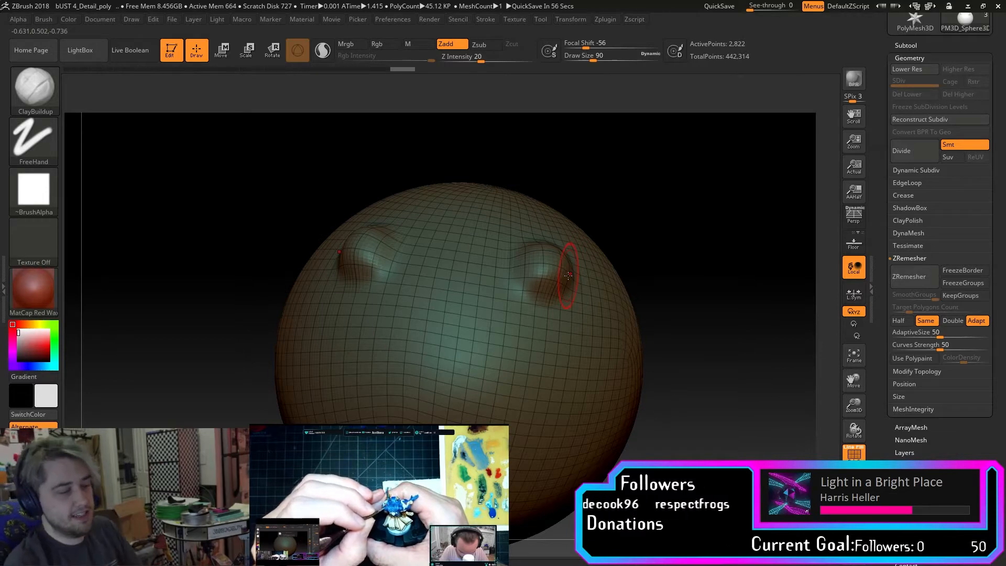
Undo the sculpted bumps and the added subdivision levels on the sphere.
left_click_drag(735, 368, 631, 385)
left_click_drag(733, 233, 825, 207)
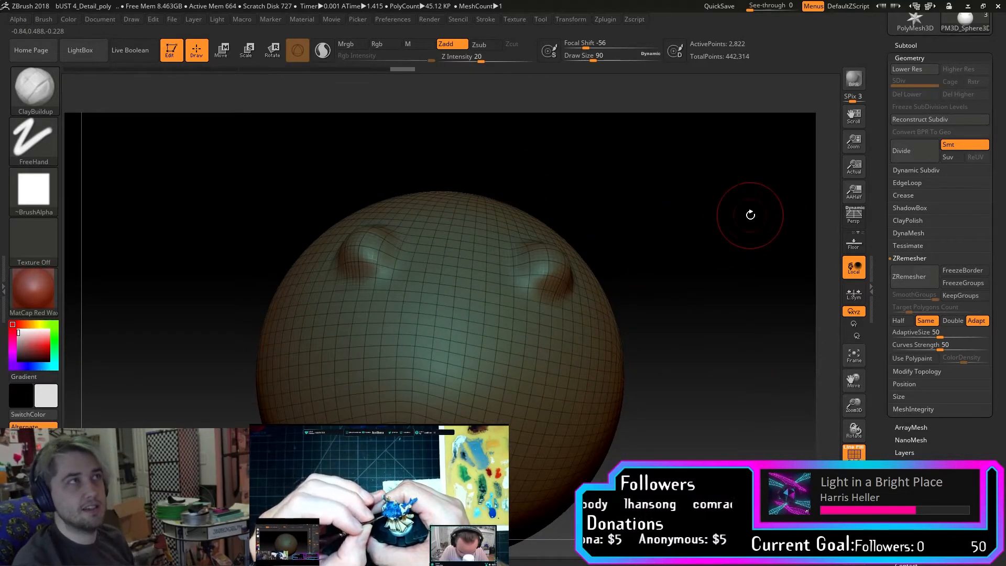
key("shift+d")
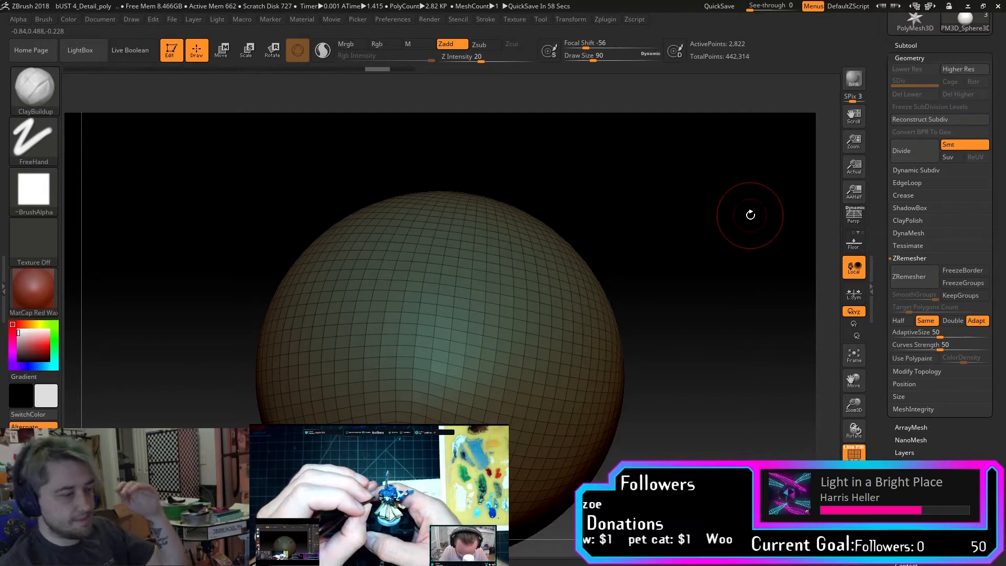
Restore the sphere's original evenly gridded mesh from the undo history and mask its upper part with a rectangular mask.
left_click_drag(750, 215, 662, 393)
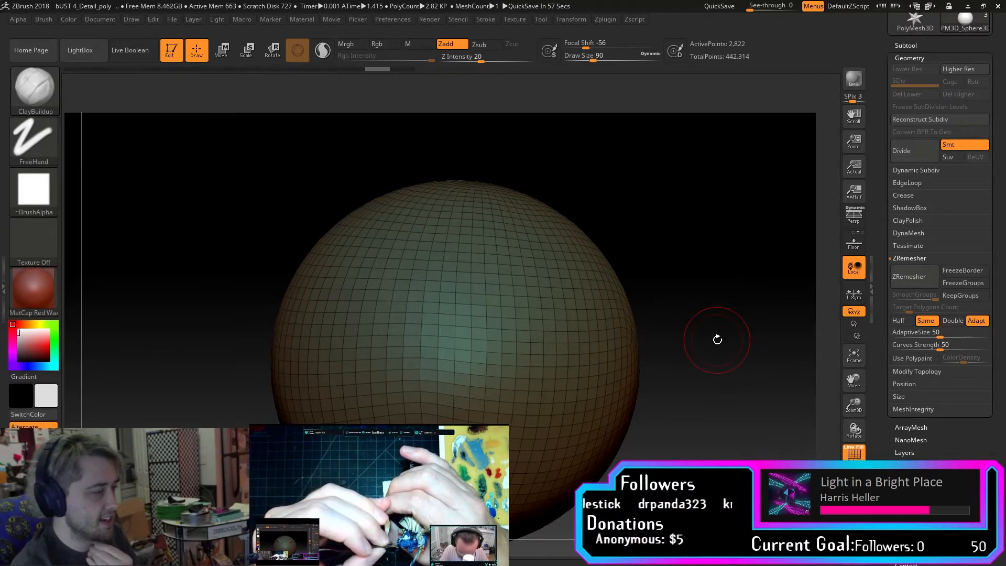
mouse_move(255, 149)
left_mouse_down("ctrl")
mouse_move(670, 292)
mouse_move(670, 118)
left_mouse_up("ctrl")
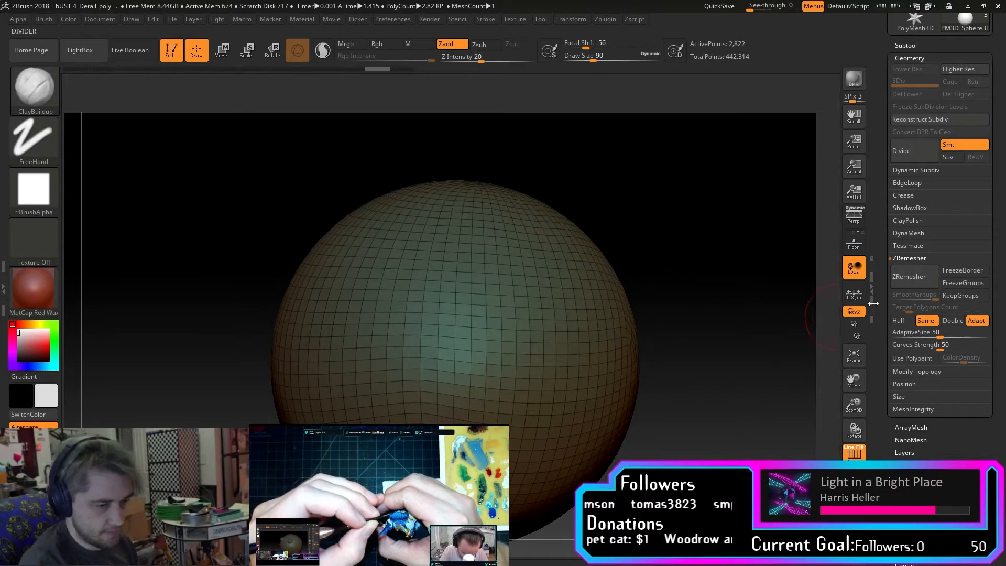
left_click(854, 350)
left_click_drag(853, 404, 807, 361)
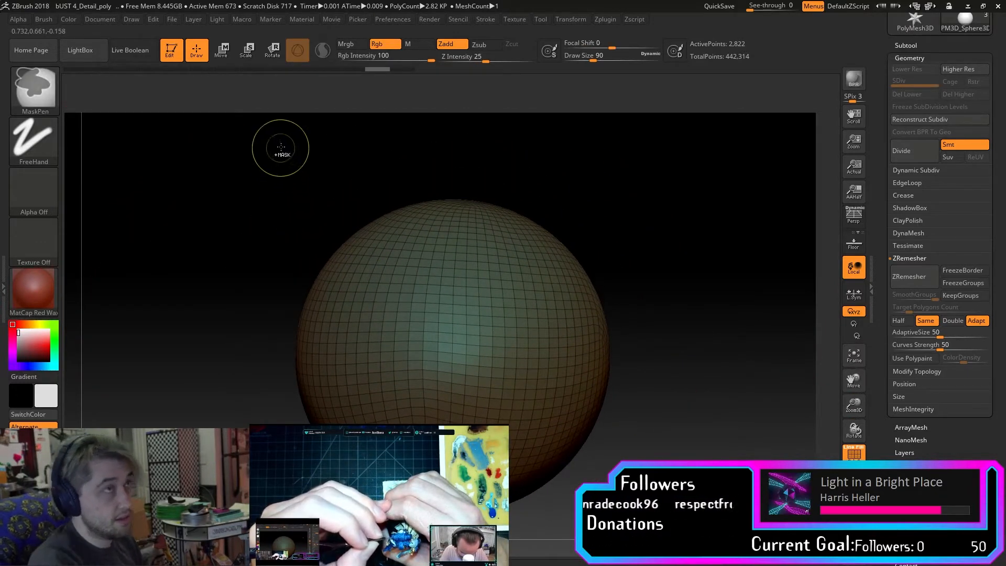
mouse_move(296, 157)
left_mouse_down("ctrl")
mouse_move(602, 180)
mouse_move(637, 265)
mouse_move(679, 264)
mouse_move(693, 250)
mouse_move(703, 328)
left_mouse_up("ctrl")
mouse_move(278, 153)
left_mouse_down("ctrl")
mouse_move(453, 204)
mouse_move(649, 285)
mouse_move(685, 288)
left_mouse_up("ctrl")
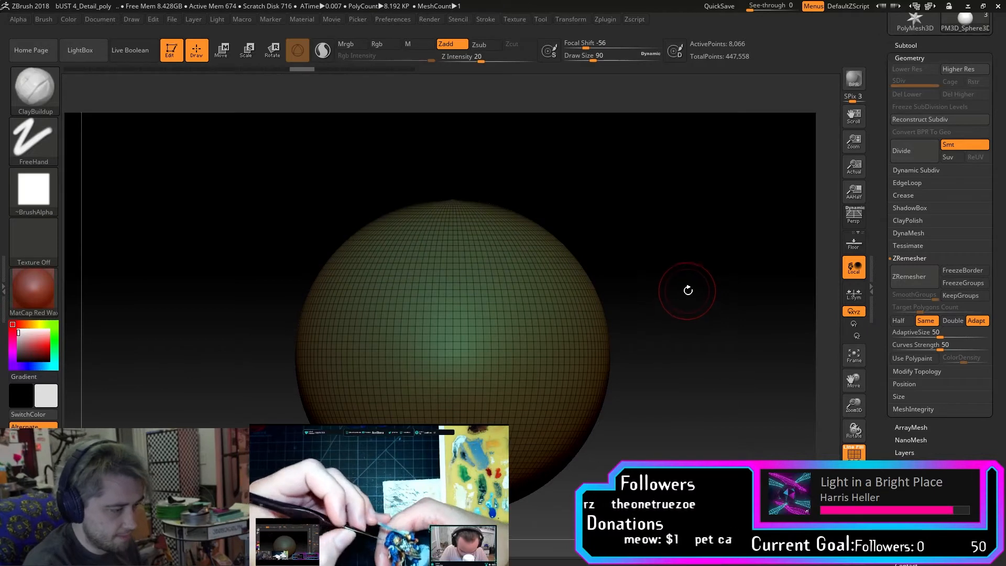
Step through the undo history around the upper-part mask and remove that mask from the sphere.
left_click_drag(261, 218, 177, 171)
left_click_drag(671, 188, 675, 184)
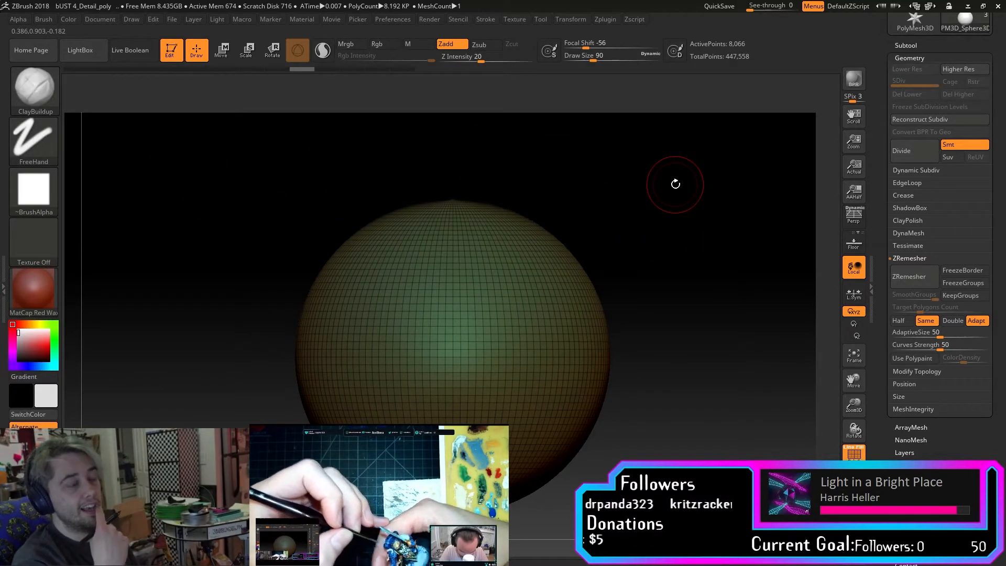
left_click(419, 69)
left_click_drag(635, 168, 712, 262, "ctrl")
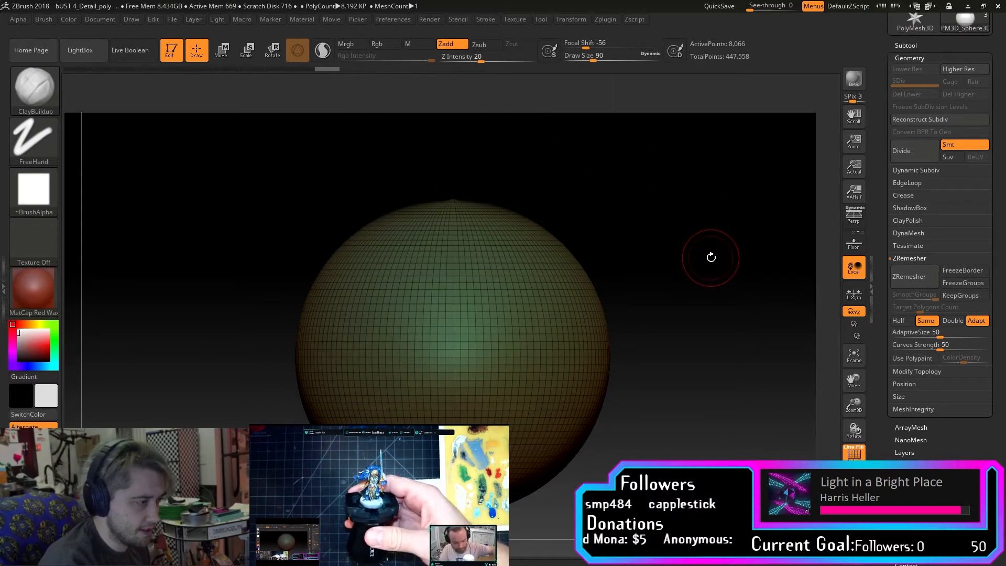
left_click(313, 68)
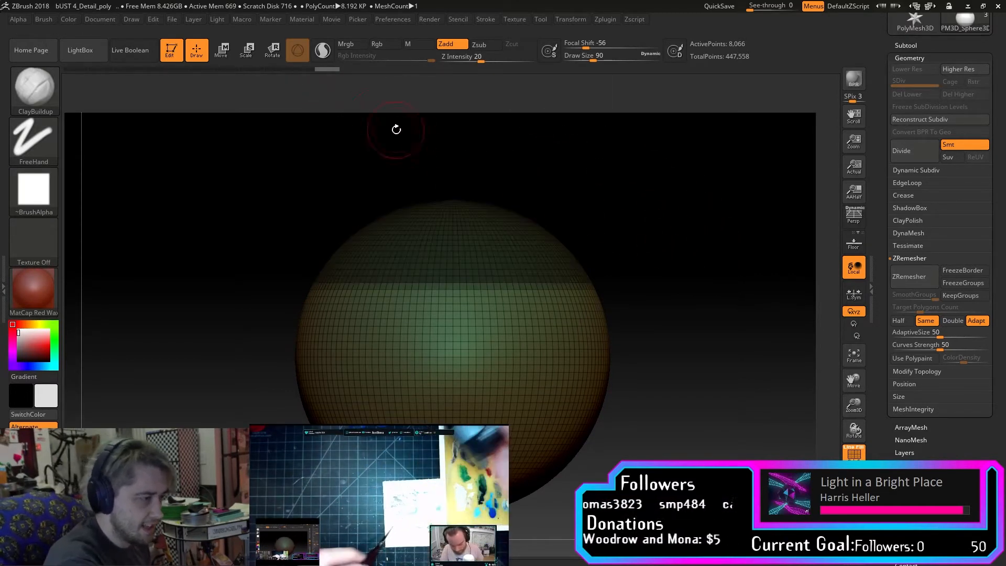
left_click_drag(734, 284, 729, 360, "ctrl")
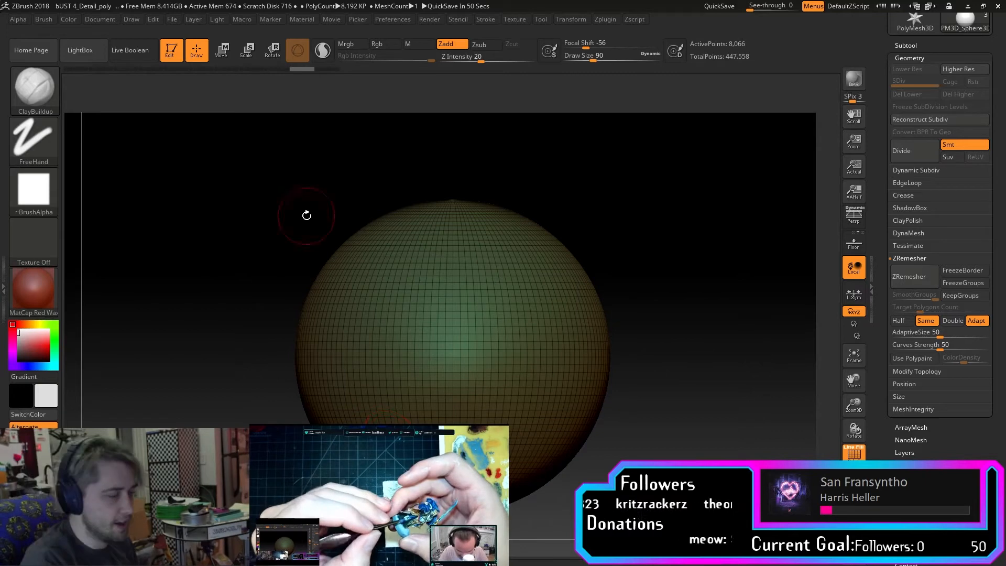
Frame the whole sphere in a straight view and mask its top cap with a rectangular mask.
key("shift")
left_click_drag(269, 163, 621, 251, "shift")
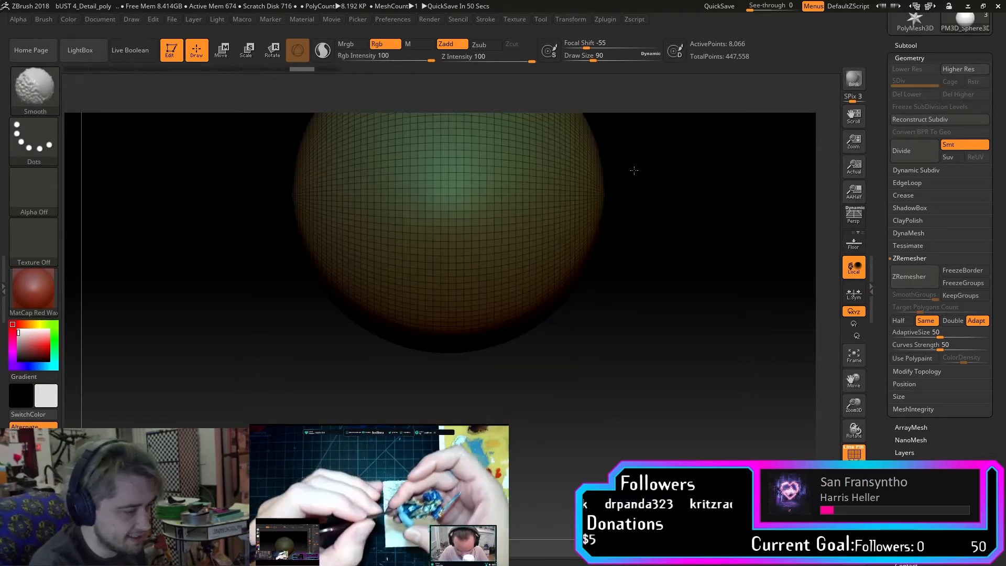
left_click_drag(710, 328, 712, 282)
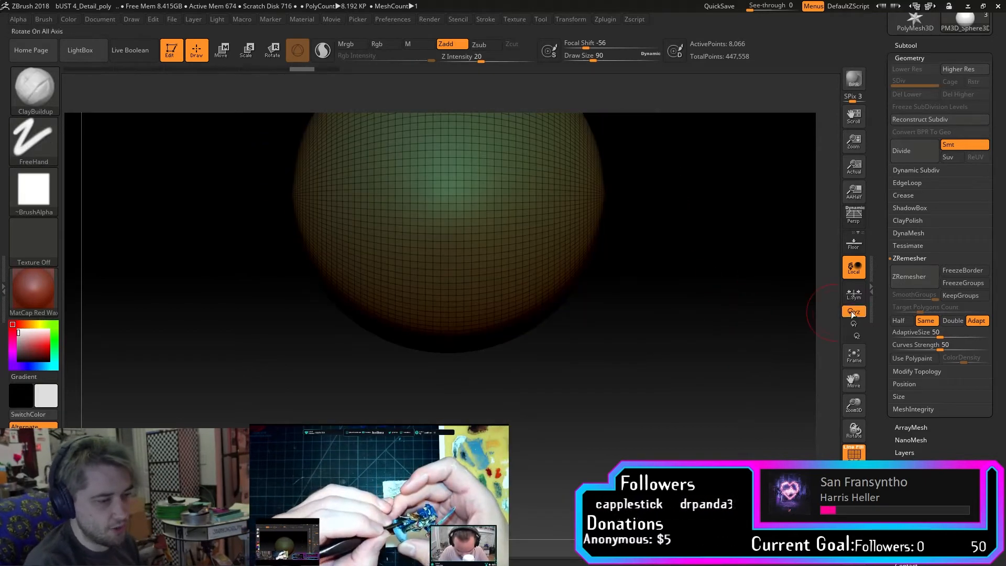
left_click(854, 355)
left_click_drag(787, 375, 784, 234, "shift")
left_click_drag(854, 403, 854, 405)
mouse_move(277, 158)
left_mouse_down("ctrl")
mouse_move(523, 183)
mouse_move(622, 236)
mouse_move(625, 251)
mouse_move(631, 233)
mouse_move(732, 246)
mouse_move(667, 422)
mouse_move(640, 359)
mouse_move(554, 256)
mouse_move(604, 438)
mouse_move(622, 283)
mouse_move(665, 374)
mouse_move(633, 229)
mouse_move(620, 229)
mouse_move(630, 241)
left_mouse_up("ctrl")
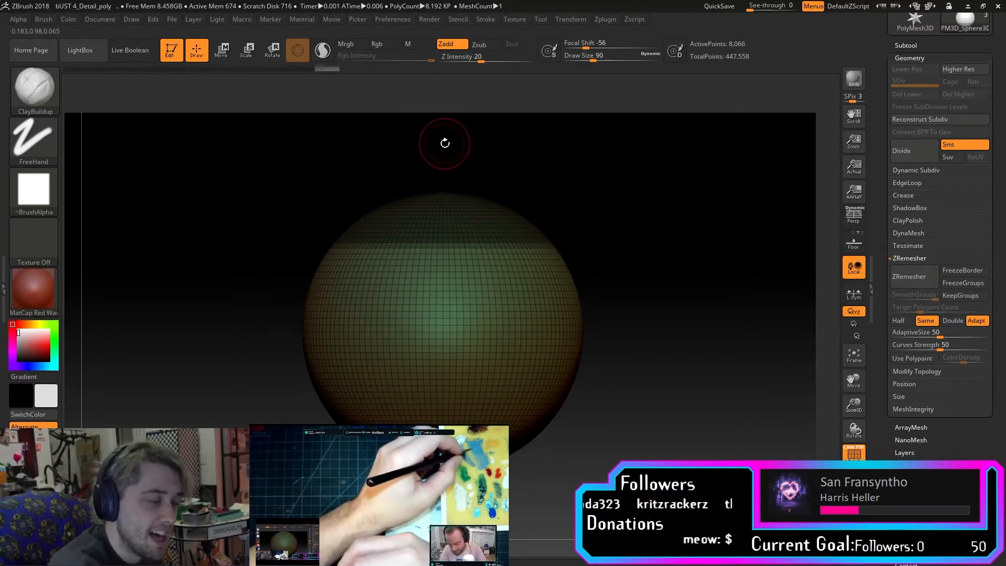
mouse_move(445, 136)
left_mouse_down()
mouse_move(444, 158)
mouse_move(445, 134)
left_mouse_up()
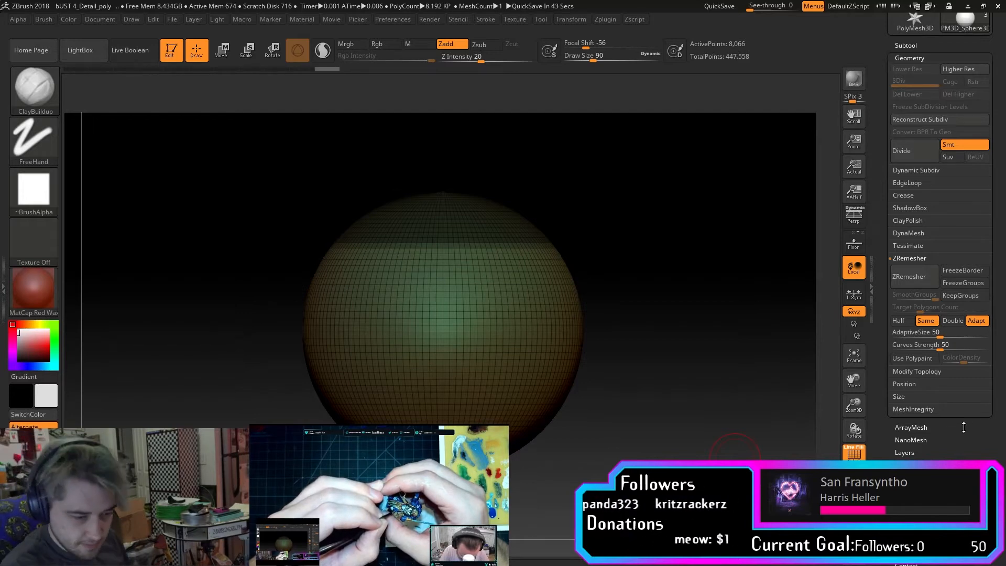
Turn the masked top cap into its own polygroup with Group Masked Clear Mask.
scroll(964, 423, "down", 6)
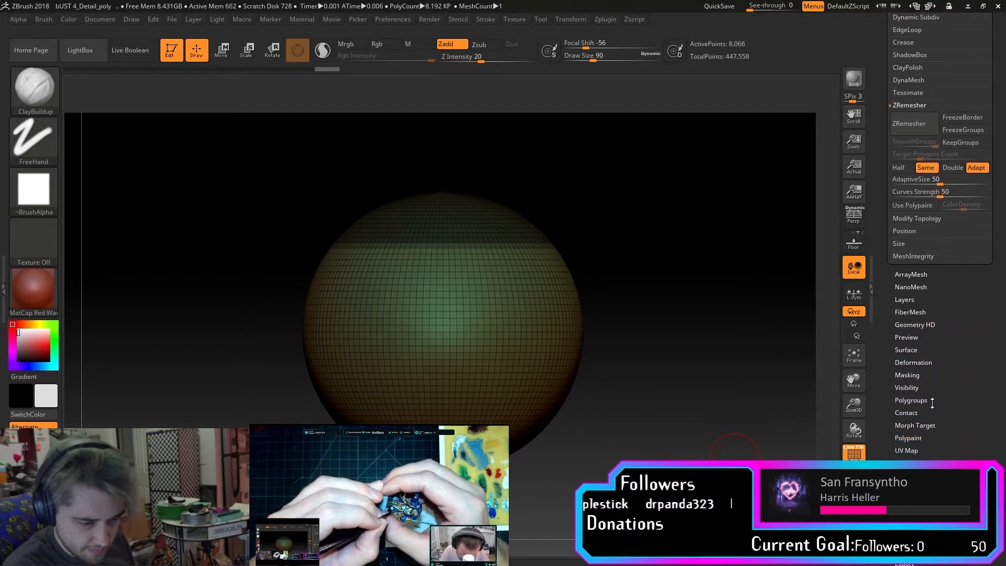
left_click(935, 401)
scroll(886, 335, "up", 4)
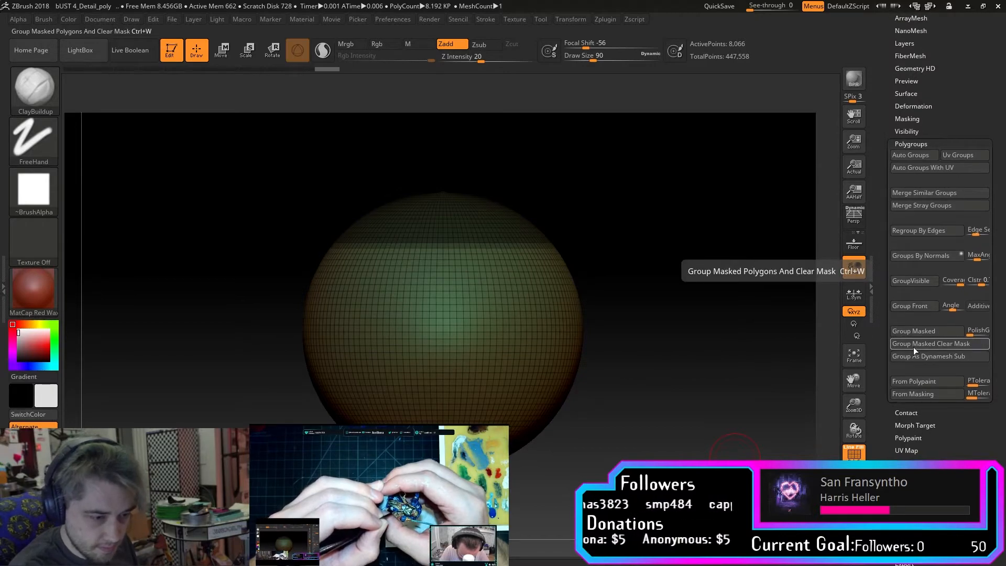
left_click(913, 344)
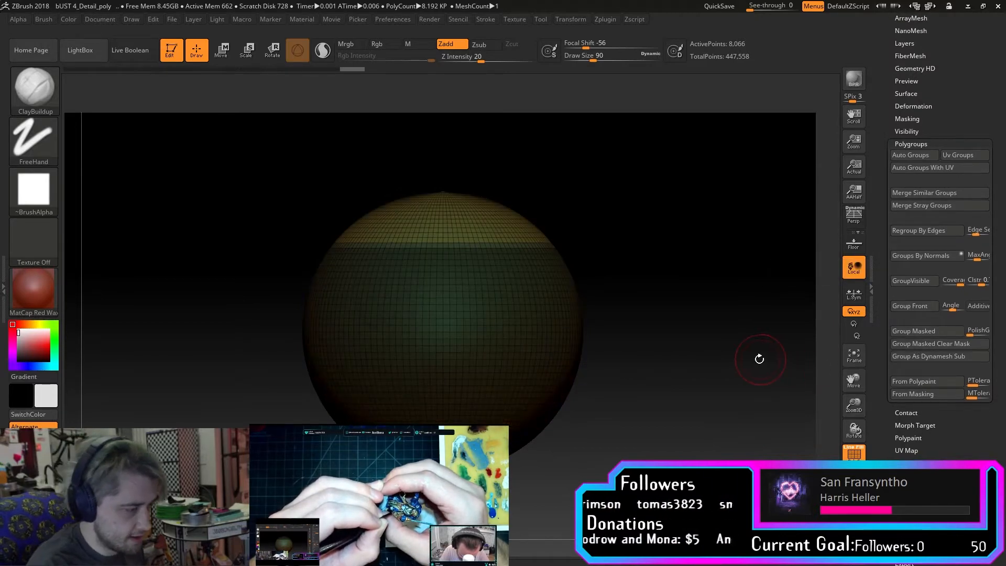
Isolate the sphere's lower polygroup and delete the hidden top cap with Del Hidden.
left_click(518, 248, "ctrl+shift")
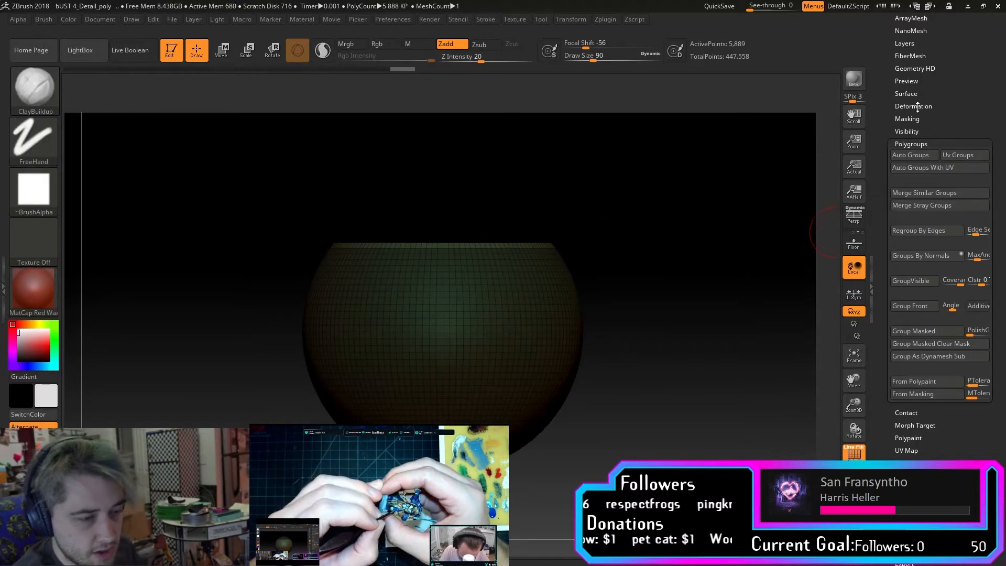
scroll(886, 110, "up", 3)
left_click(925, 62)
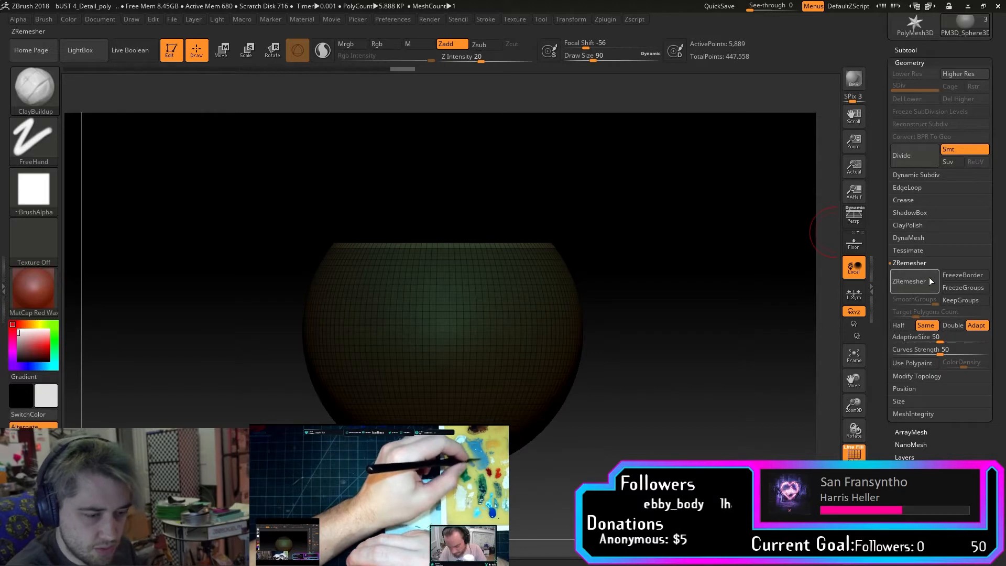
left_click(922, 375)
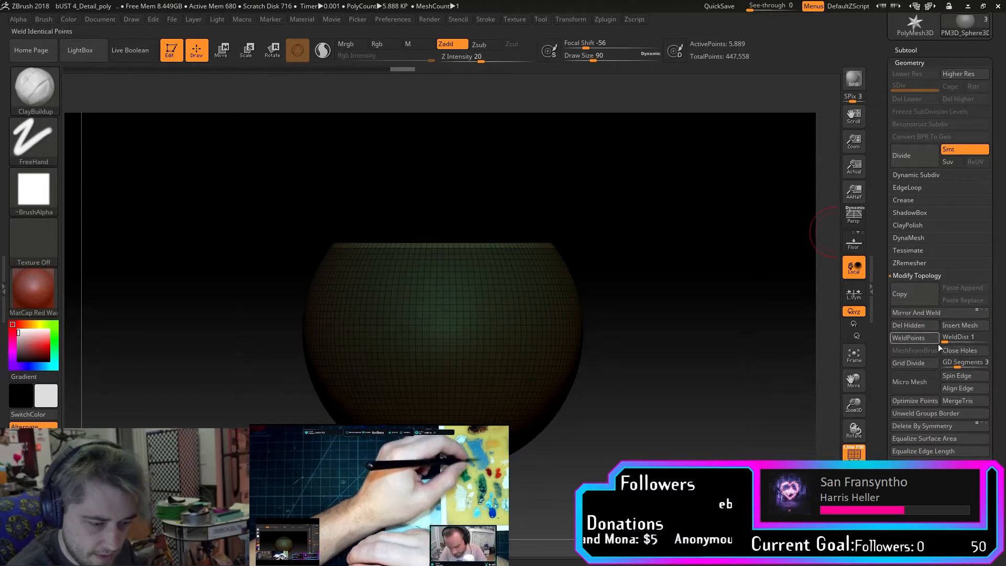
left_click(934, 313)
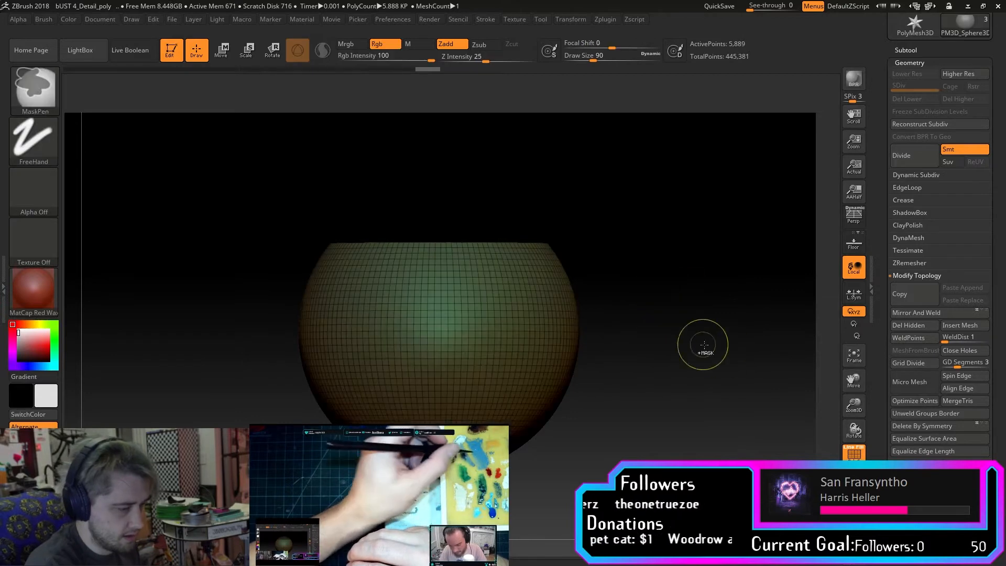
Examine the cut sphere's open rim from the side, from above and close up.
left_click_drag(713, 350, 721, 420)
left_click_drag(738, 408, 713, 371)
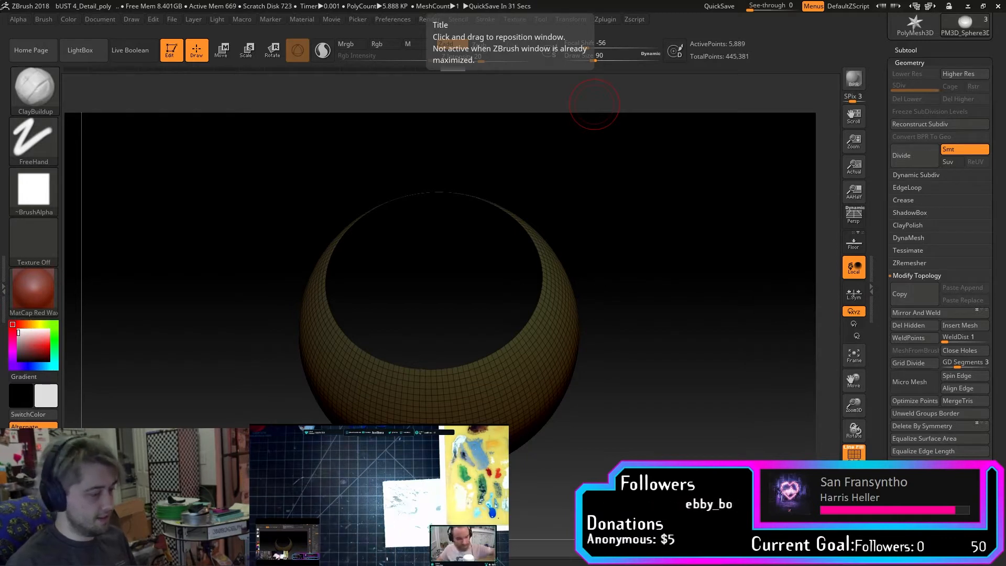
left_click_drag(691, 271, 699, 235)
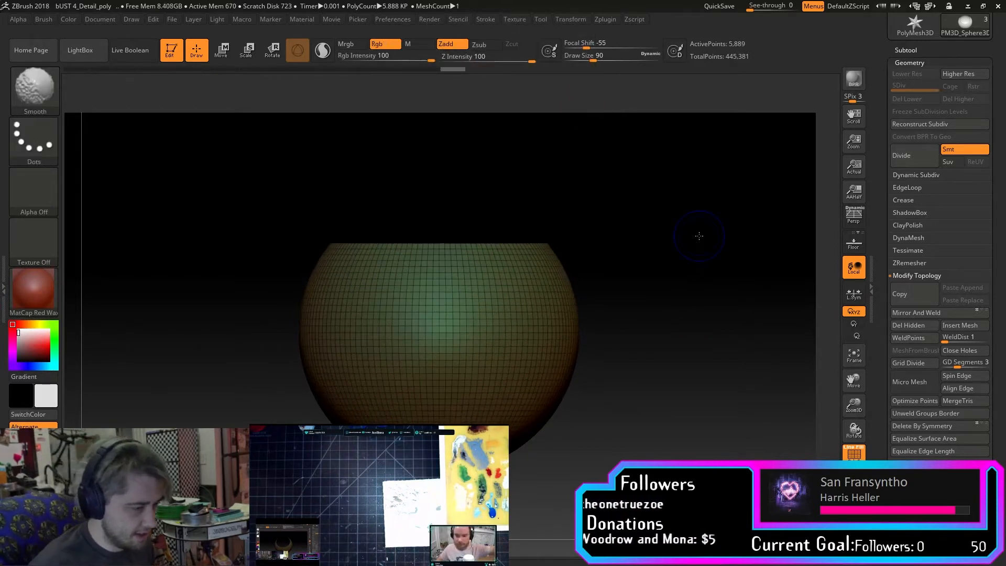
left_click_drag(854, 378, 800, 430)
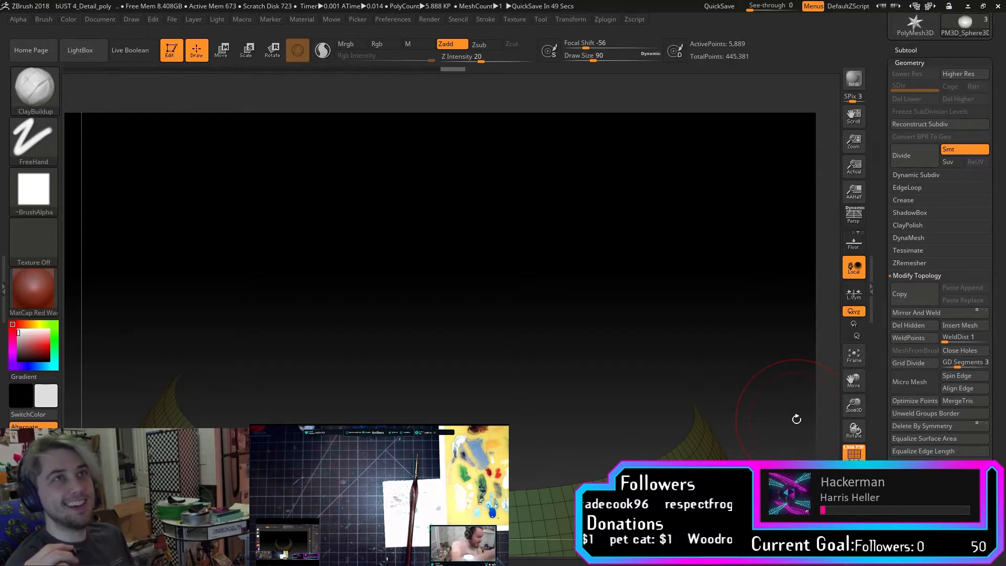
key("space")
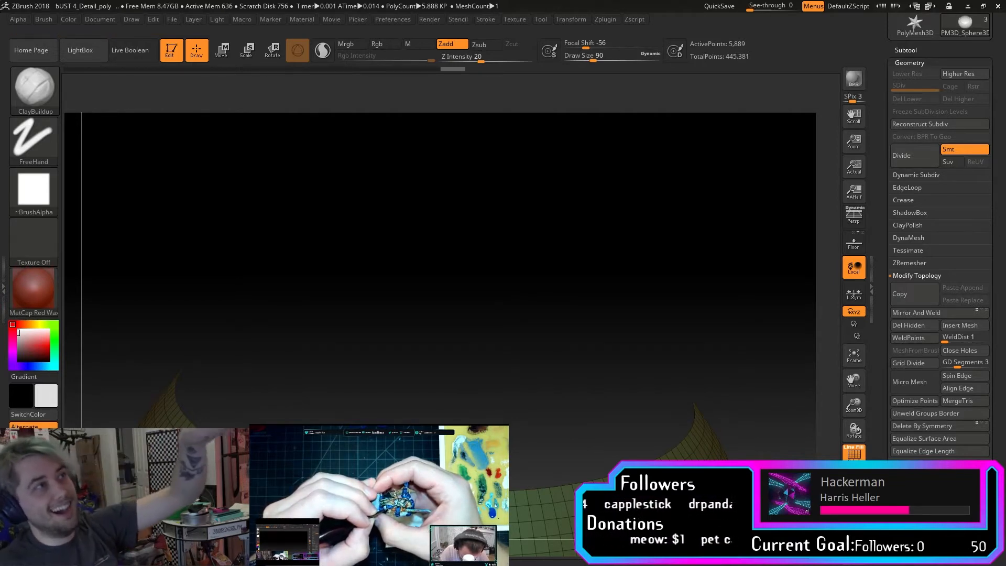
left_click_drag(514, 373, 510, 444)
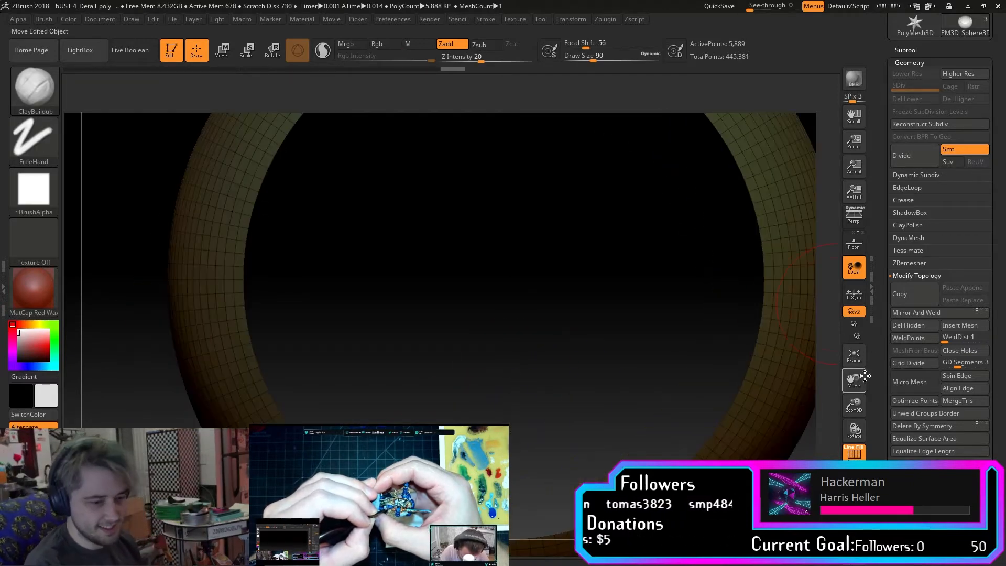
left_click_drag(855, 389, 831, 373)
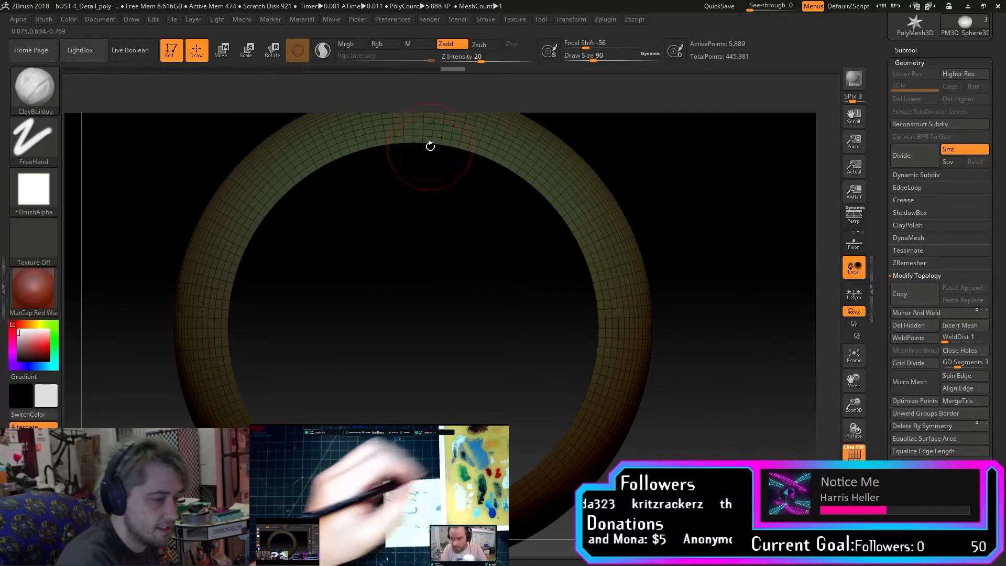
Close the hole at the sphere's cut top using the ZModeler brush with its edge action set to Close.
key("ctrl")
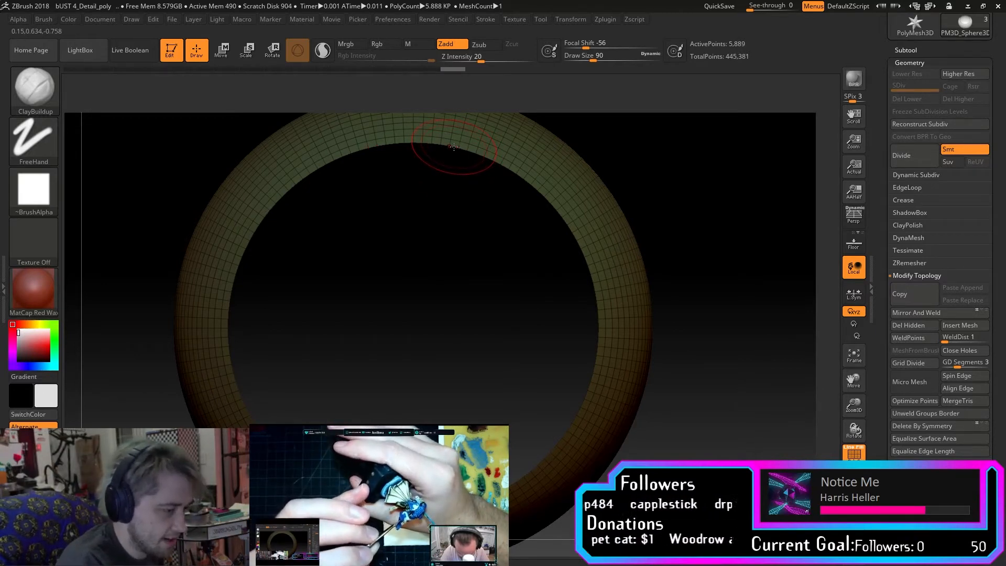
key("b")
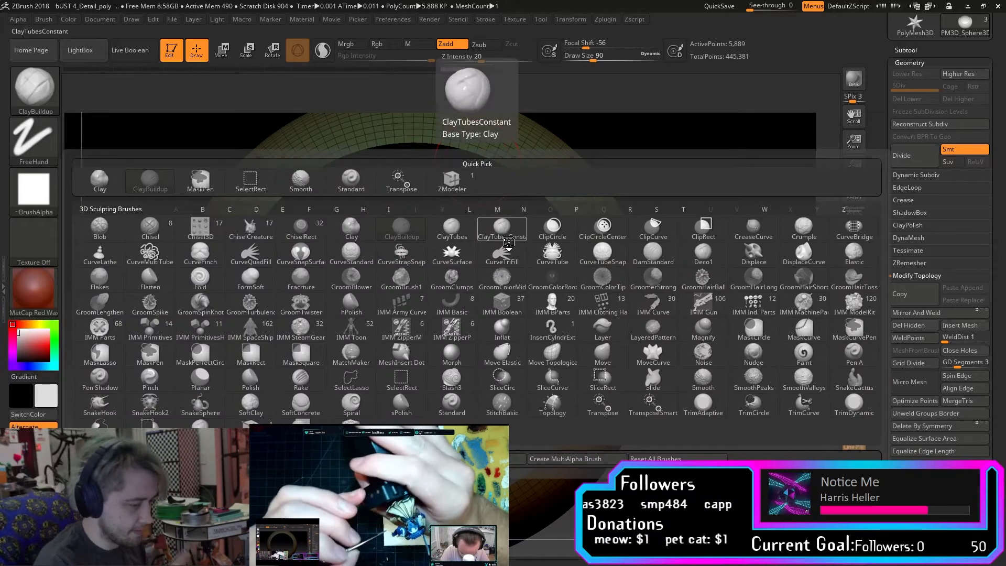
left_click(452, 180)
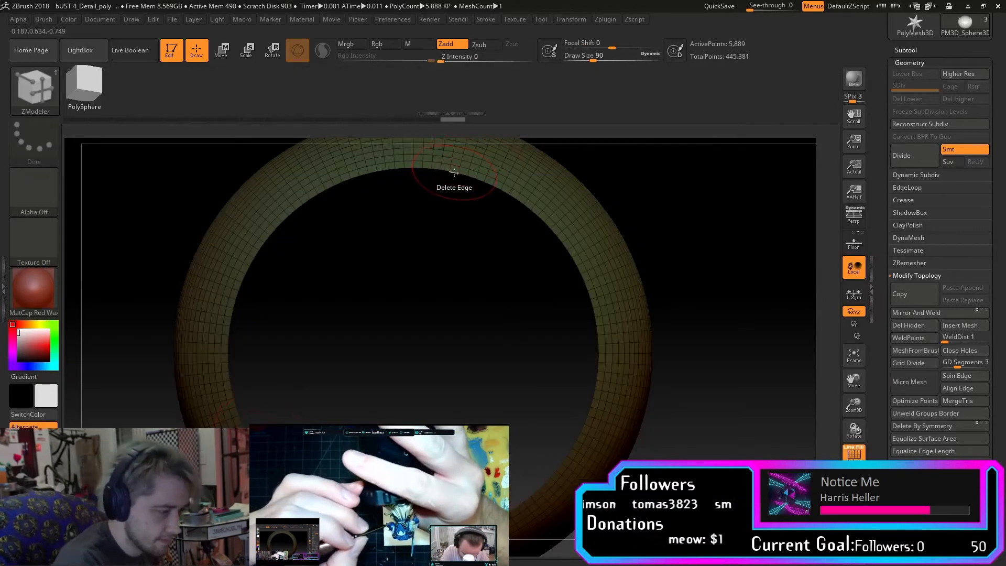
key("space")
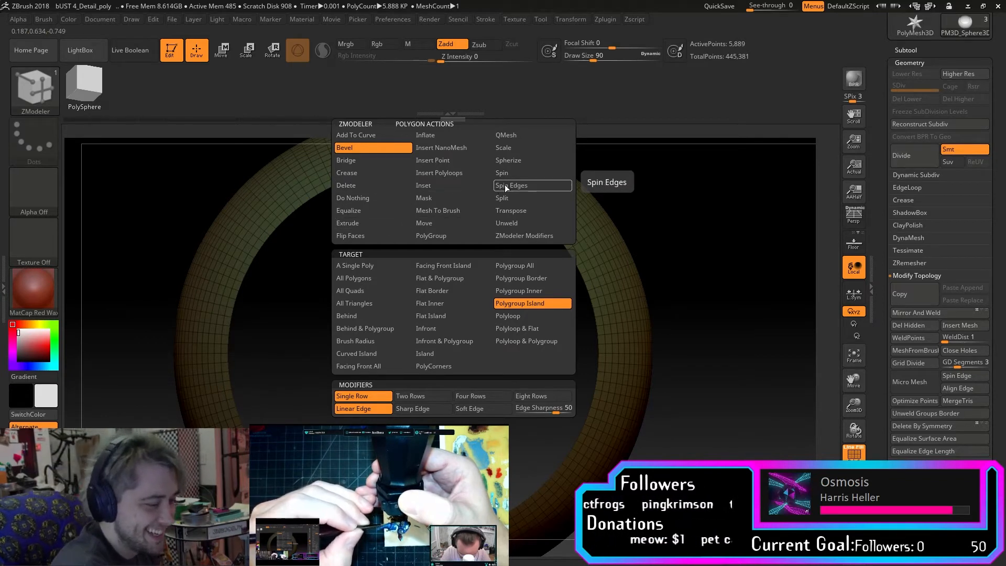
left_click_drag(382, 183, 410, 171)
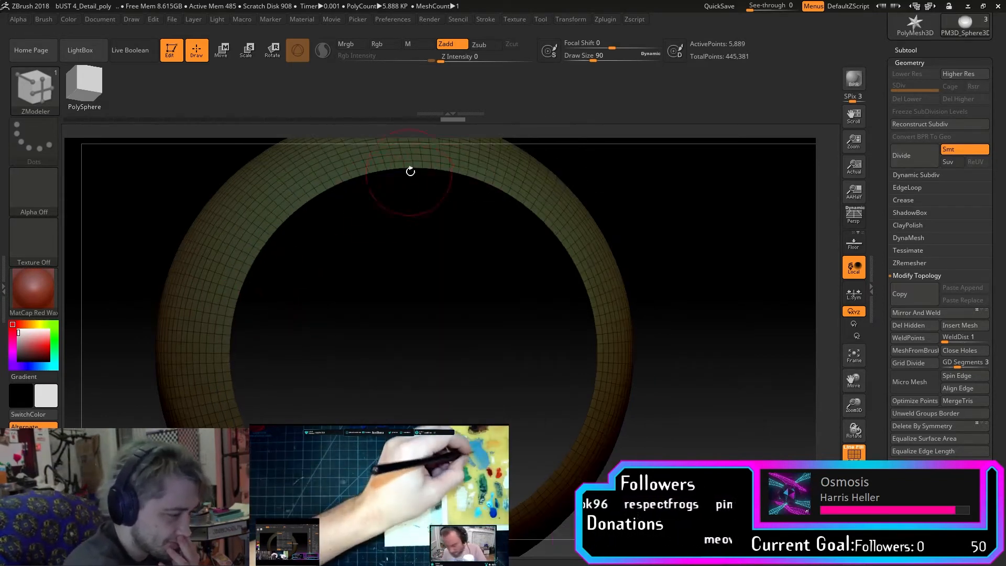
key("space")
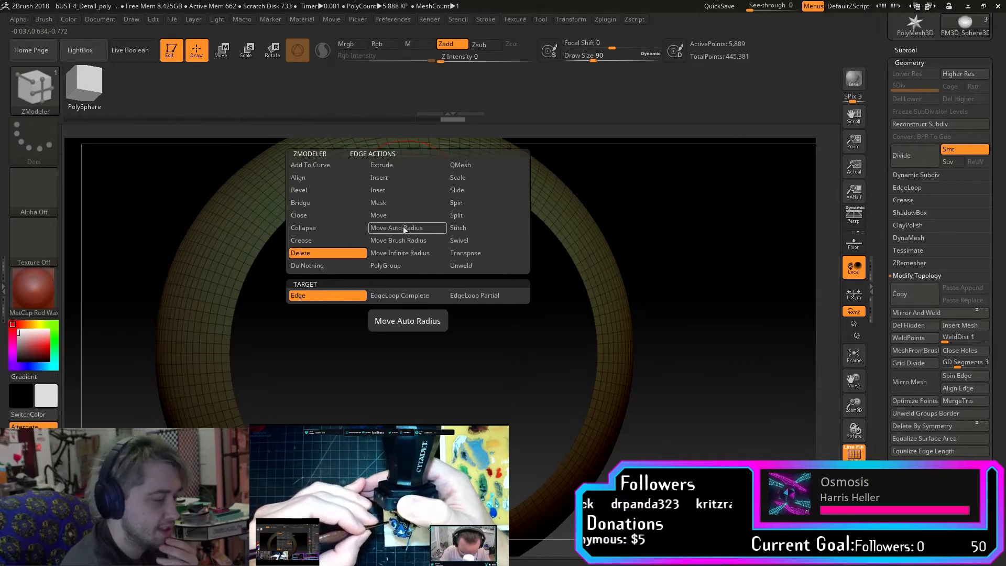
left_click(338, 214)
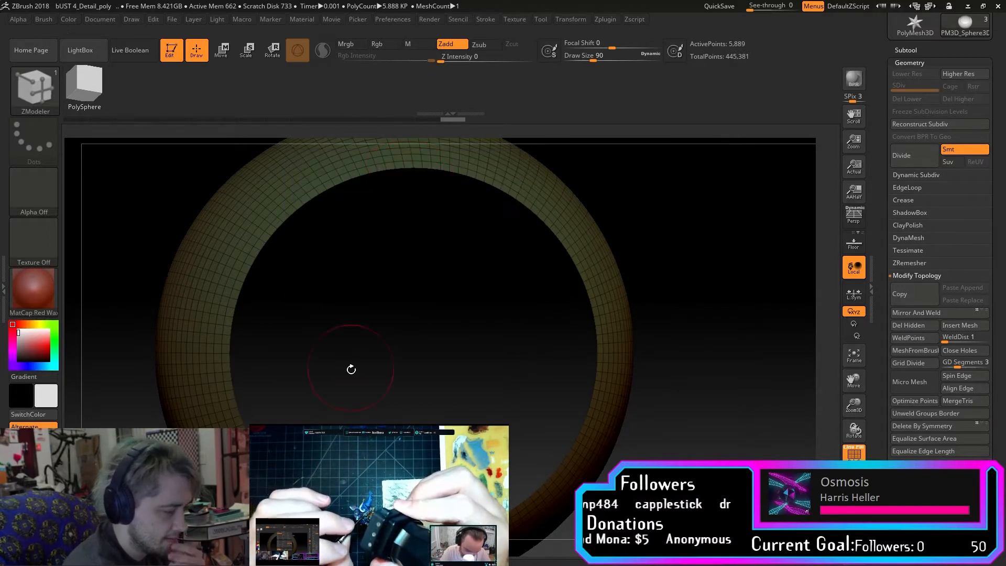
left_click(439, 177)
left_click_drag(704, 305, 700, 204)
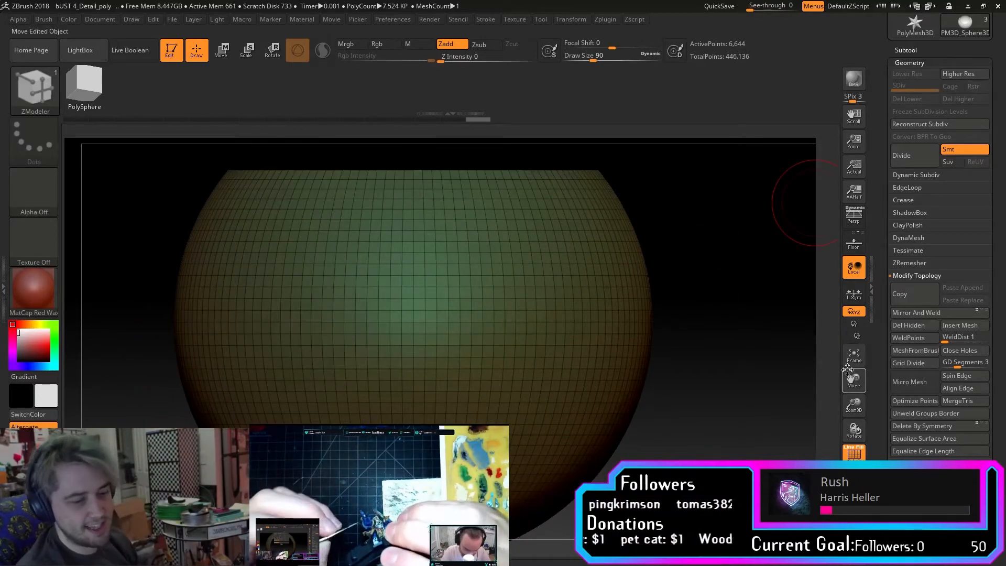
left_click_drag(853, 404, 852, 378)
left_click_drag(815, 345, 743, 359)
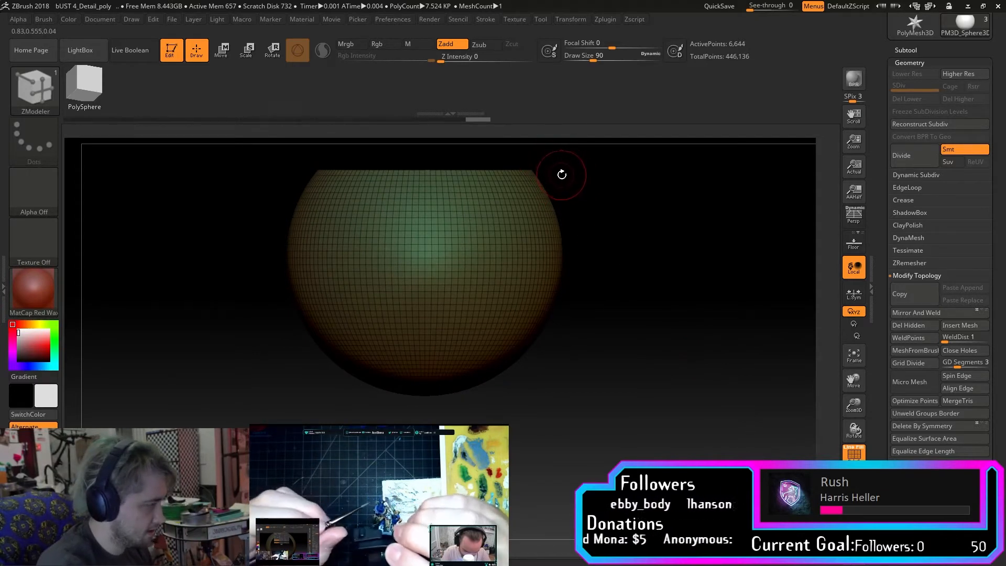
key("b")
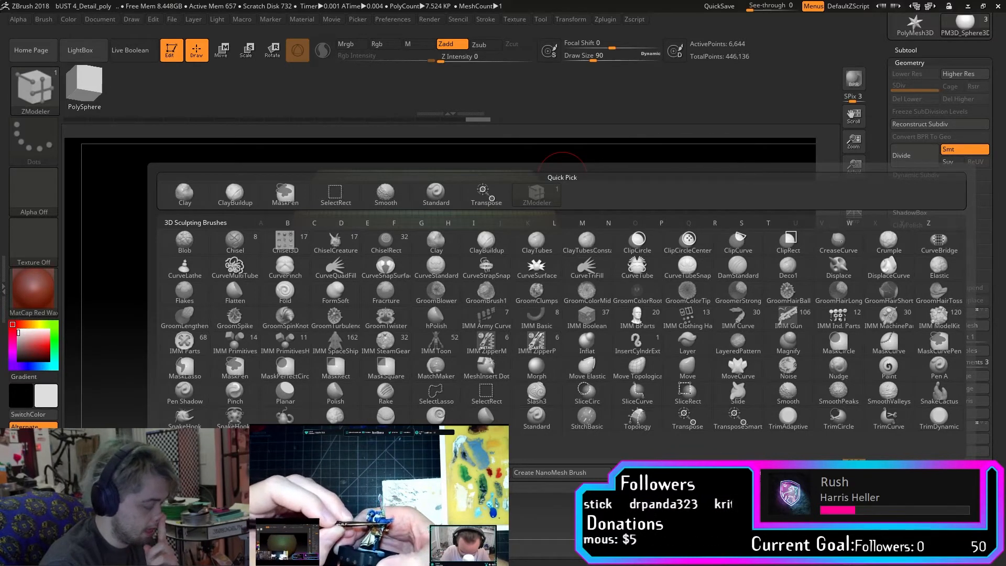
key("s")
key("m")
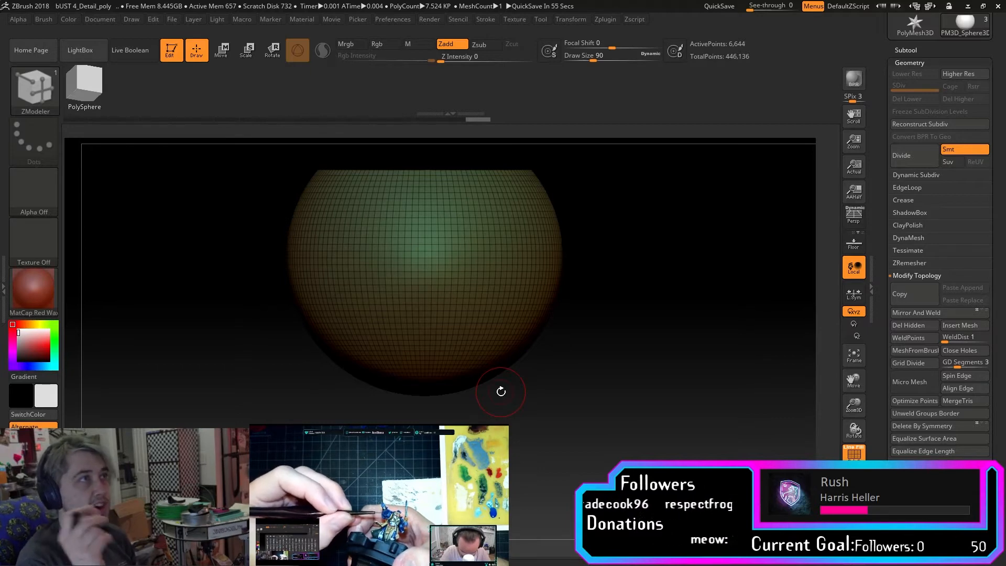
mouse_move(501, 392)
left_mouse_down()
mouse_move(613, 276)
mouse_move(597, 168)
mouse_move(689, 209)
mouse_move(736, 373)
mouse_move(741, 353)
left_mouse_up()
key("space")
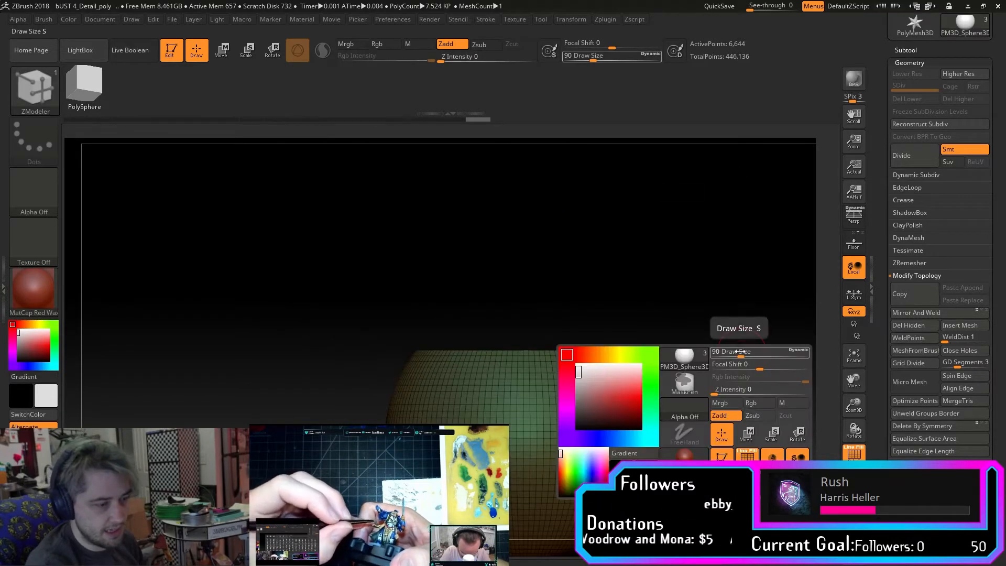
left_click_drag(731, 287, 608, 201, "alt")
mouse_move(623, 265)
left_mouse_down("ctrl")
mouse_move(673, 348)
mouse_move(668, 409)
mouse_move(696, 370)
mouse_move(718, 372)
left_mouse_up("ctrl")
key("b")
key("z")
key("m")
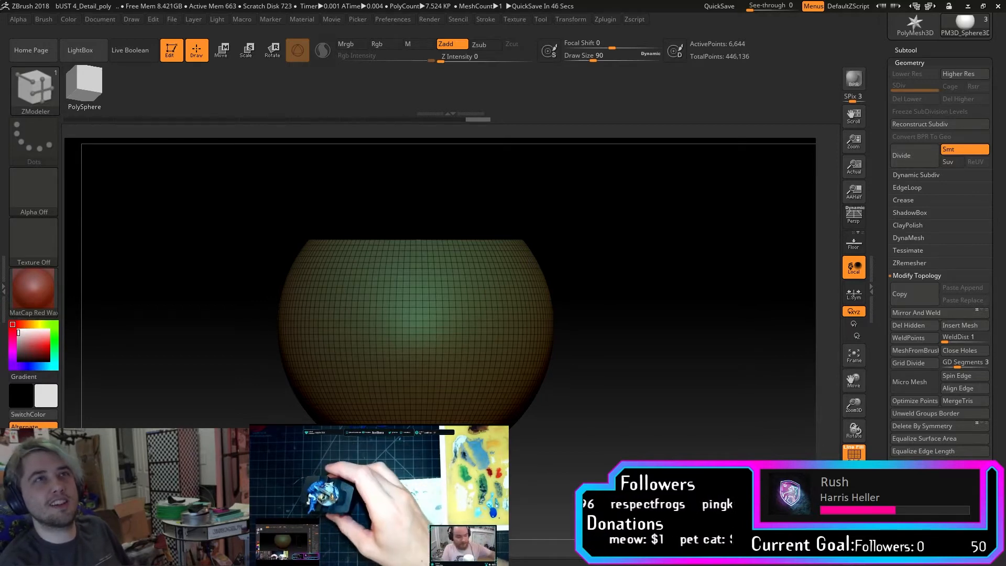
mouse_move(653, 445)
left_mouse_down()
mouse_move(636, 479)
mouse_move(631, 459)
left_mouse_up()
mouse_move(611, 207)
left_mouse_down()
mouse_move(673, 281)
mouse_move(673, 312)
mouse_move(655, 298)
left_mouse_up()
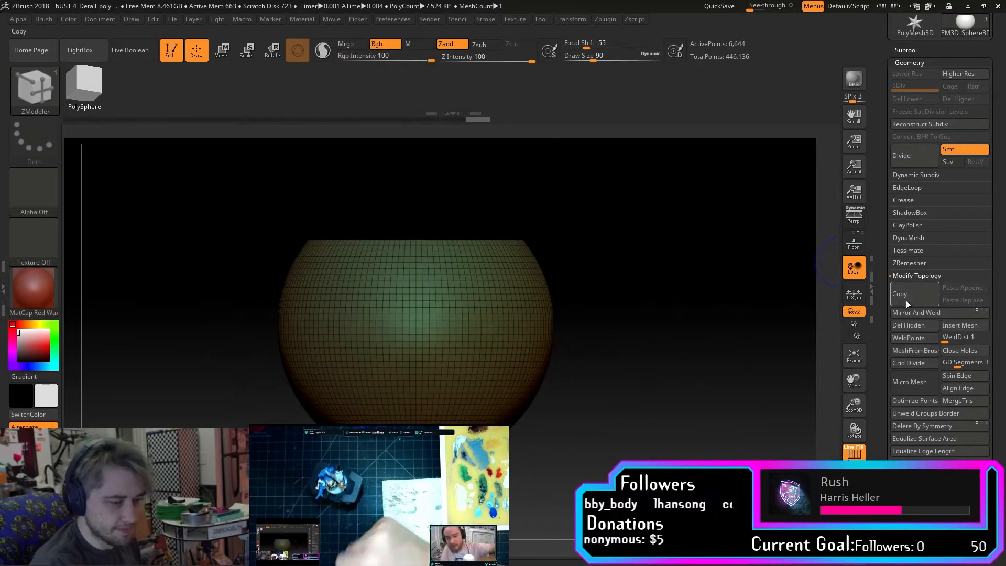
Try view rotation constrained to a single axis and restore free XYZ rotation.
left_click(854, 324)
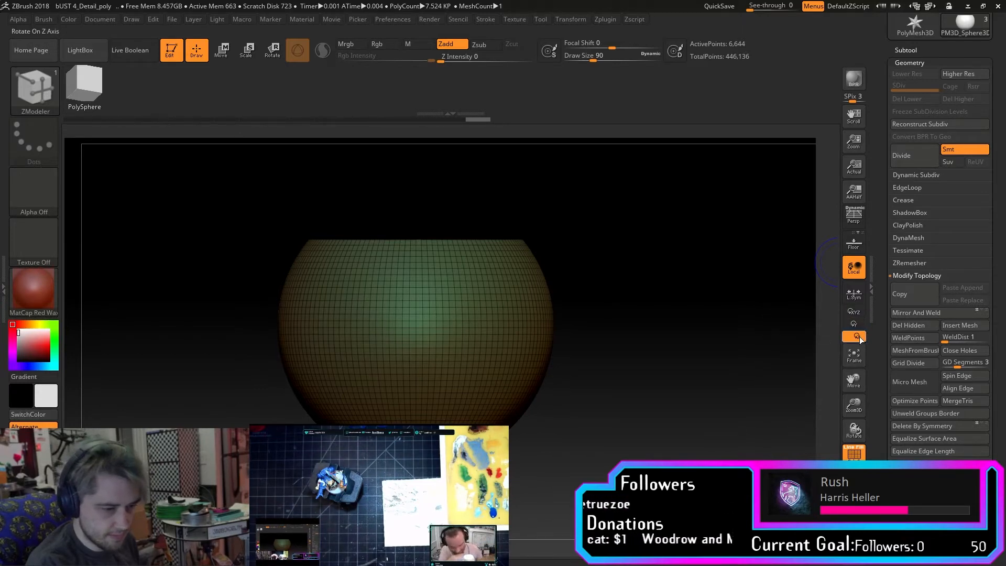
mouse_move(754, 345)
left_mouse_down()
mouse_move(739, 354)
mouse_move(754, 343)
mouse_move(732, 382)
mouse_move(678, 404)
left_mouse_up()
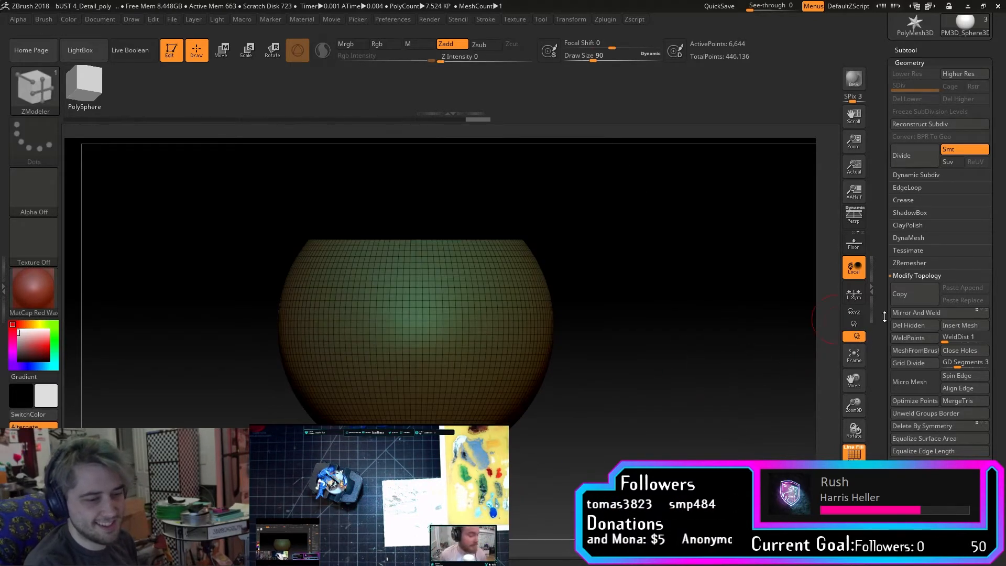
left_click_drag(696, 370, 706, 324)
mouse_move(746, 367)
left_mouse_down()
mouse_move(725, 404)
mouse_move(728, 390)
mouse_move(697, 404)
mouse_move(800, 380)
left_mouse_up()
left_click(853, 313)
left_click_drag(711, 397, 715, 386)
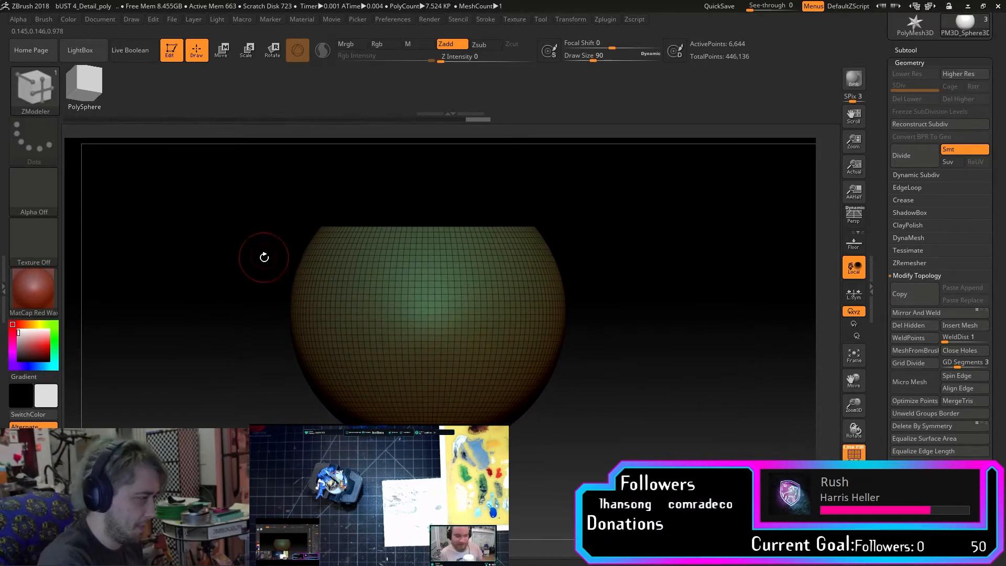
Make SelectLasso the active selection brush and dismiss its usage note.
left_click(35, 89)
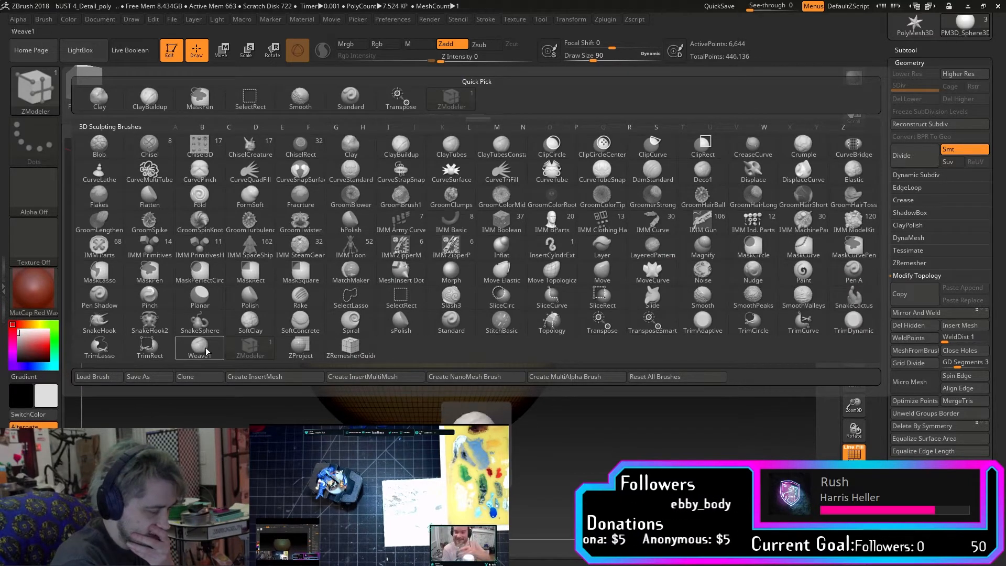
left_click(364, 299)
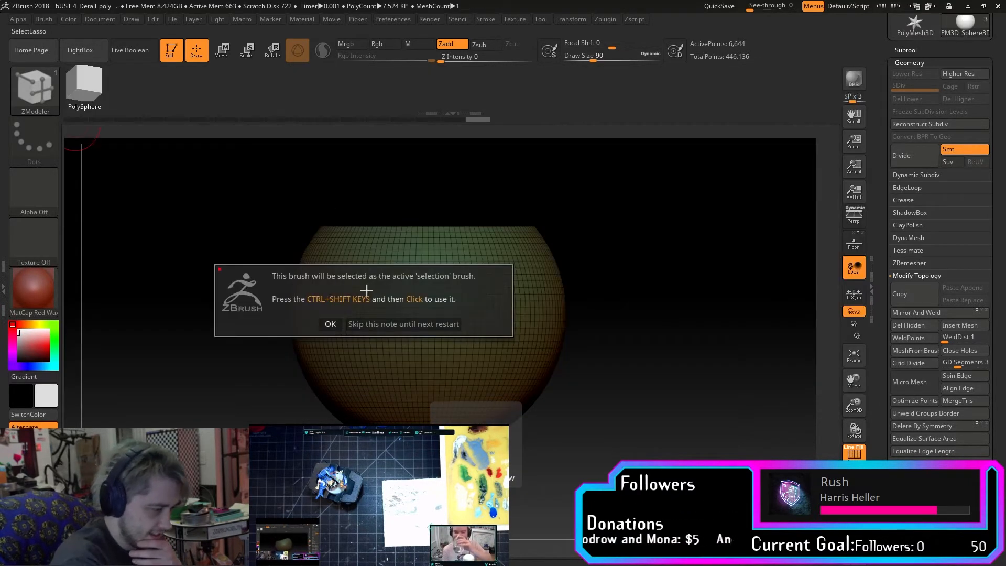
left_click(330, 324)
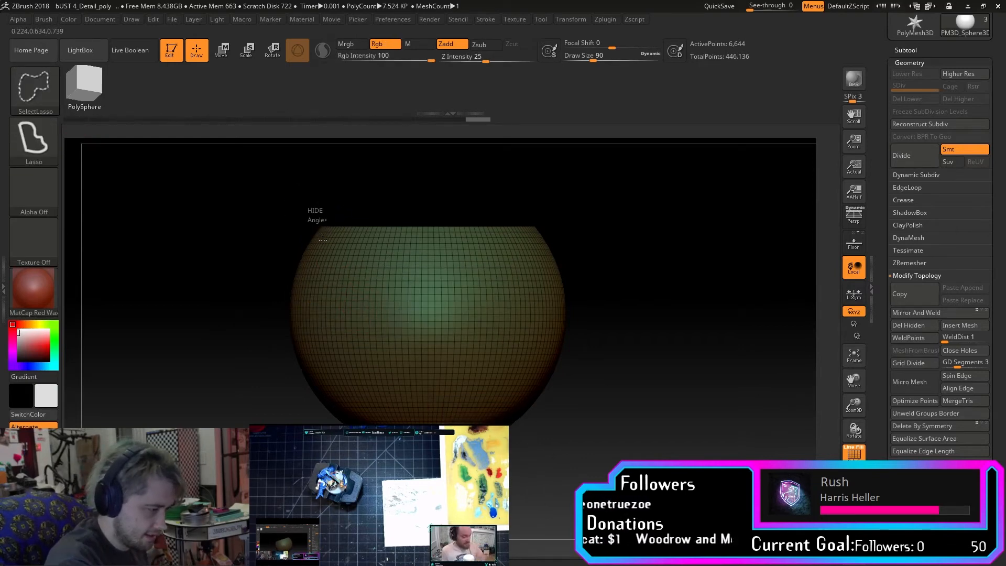
Try freehand lasso visibility selections on the left side of the capped sphere and undo them.
mouse_move(331, 263)
left_mouse_down("ctrl+shift")
mouse_move(312, 208)
mouse_move(279, 417)
mouse_move(238, 427)
left_mouse_up("ctrl+shift")
key("ctrl+z")
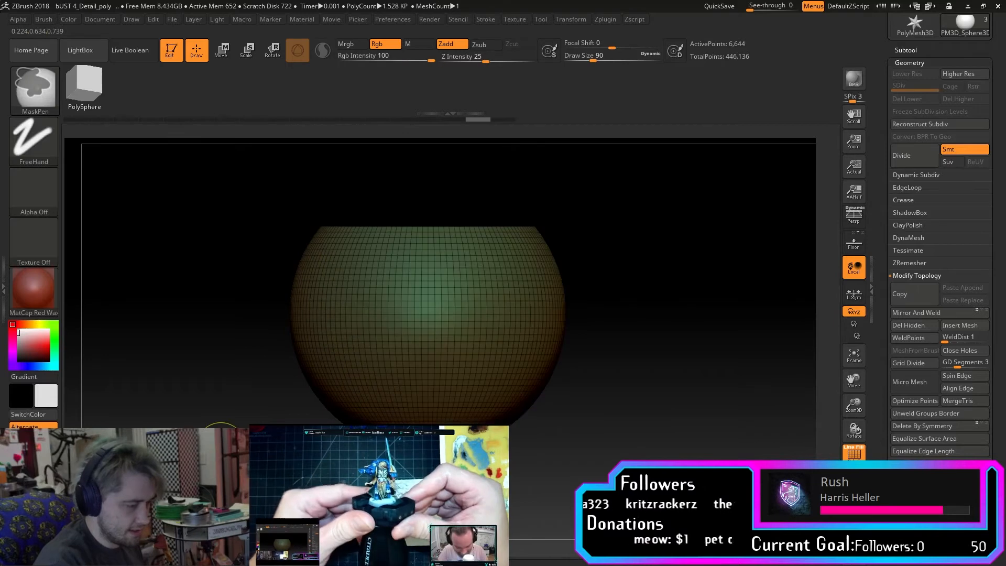
key("ctrl")
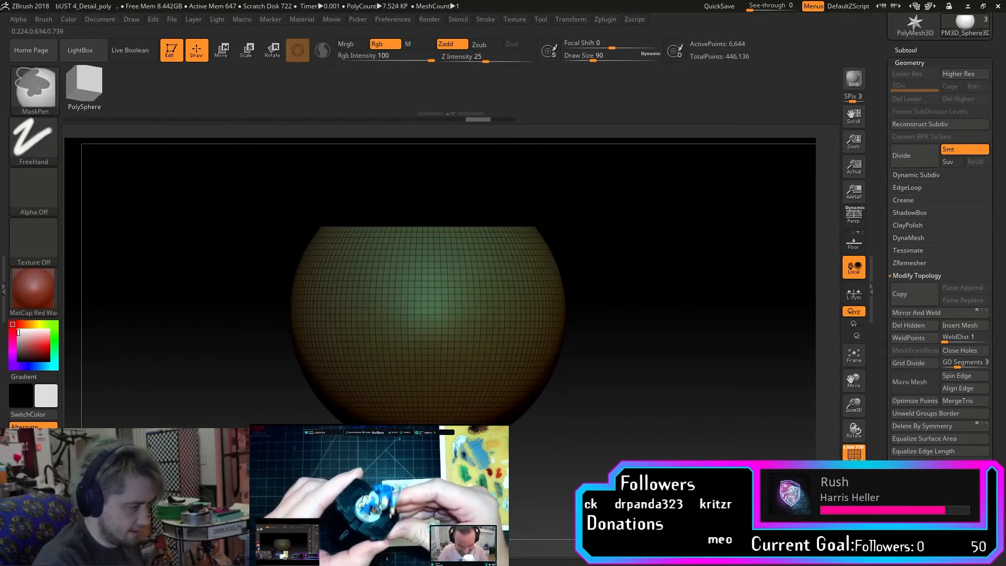
key("ctrl+shift")
mouse_move(293, 191)
left_mouse_down("ctrl+shift")
mouse_move(385, 422)
mouse_move(205, 199)
mouse_move(178, 222)
mouse_move(293, 230)
mouse_move(267, 220)
left_mouse_up("ctrl+shift")
key("ctrl+z")
left_click_drag(318, 413, 291, 408)
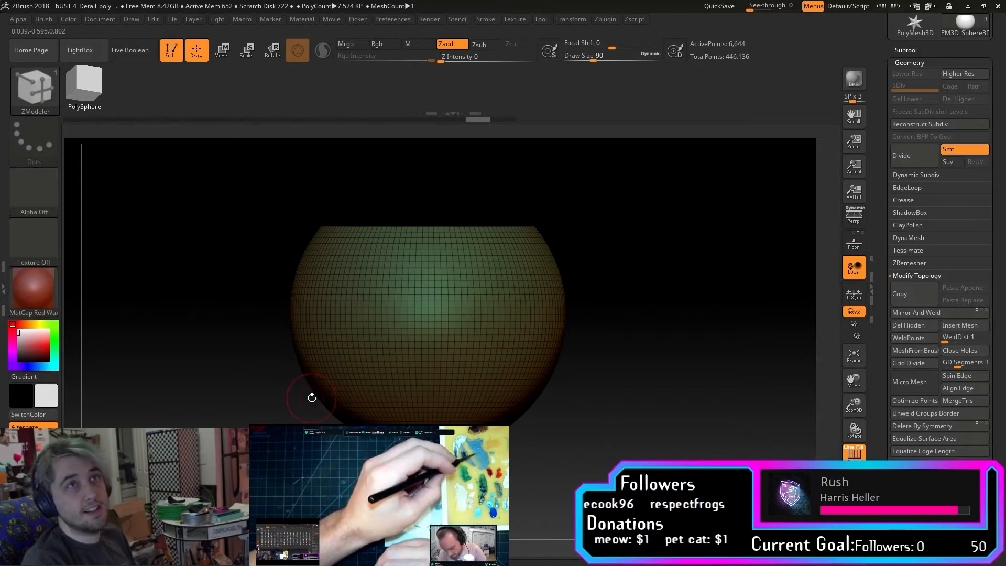
mouse_move(634, 343)
left_mouse_down()
mouse_move(628, 377)
mouse_move(622, 333)
left_mouse_up()
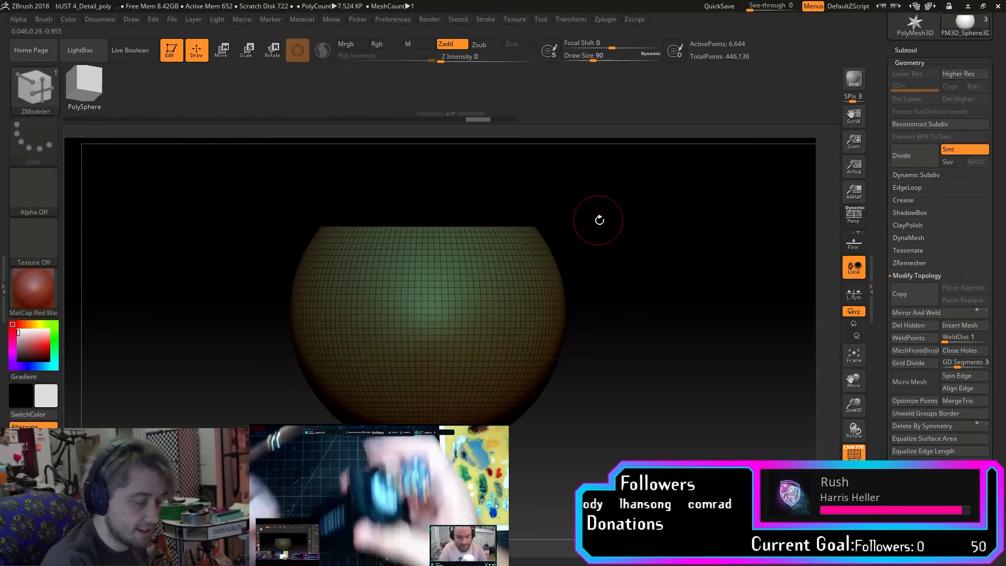
key("ctrl")
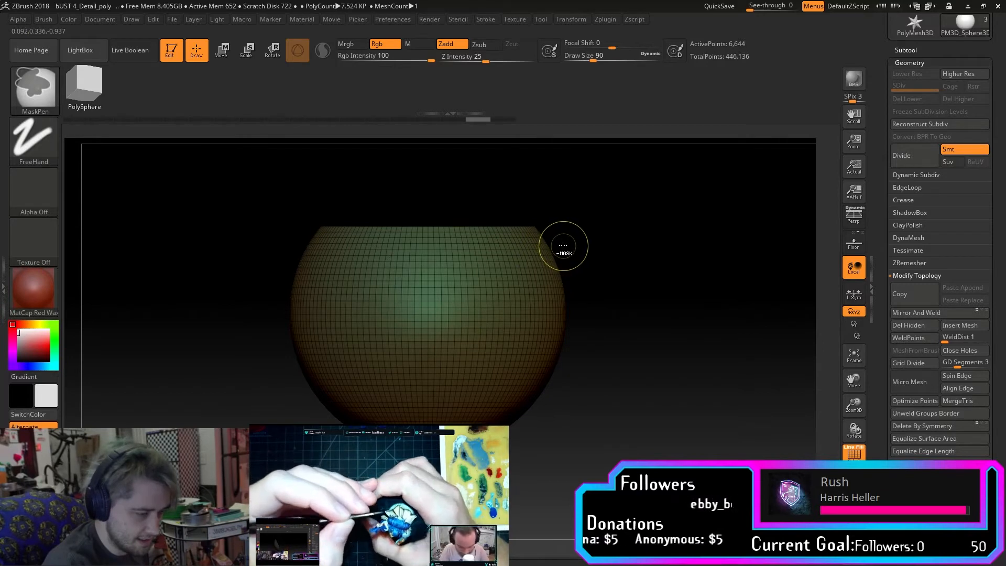
mouse_move(563, 241)
left_mouse_down("ctrl")
mouse_move(583, 297)
mouse_move(639, 239)
left_mouse_up("ctrl")
key("ctrl")
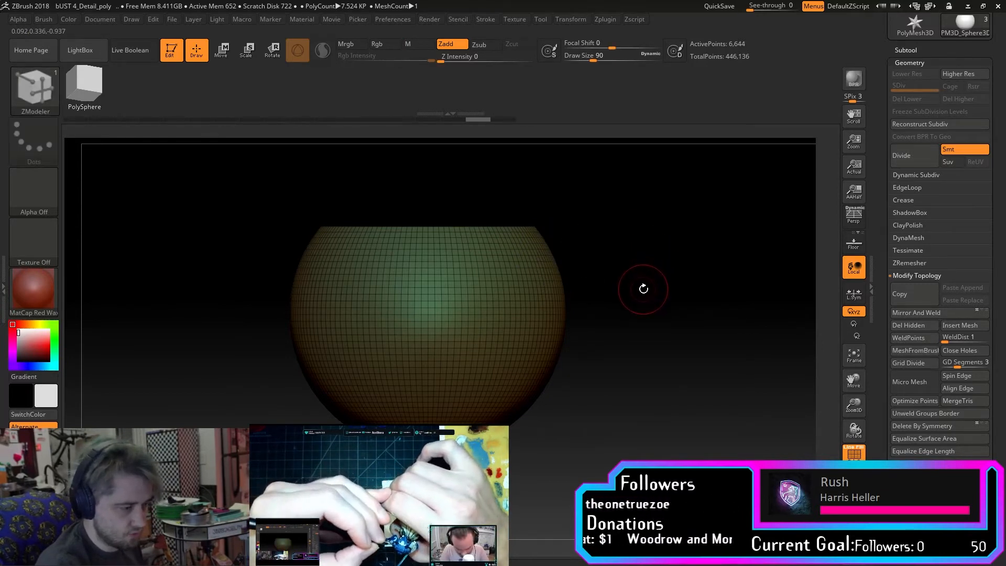
Switch from ZModeler to the Planar brush for the capped sphere.
left_click(35, 88)
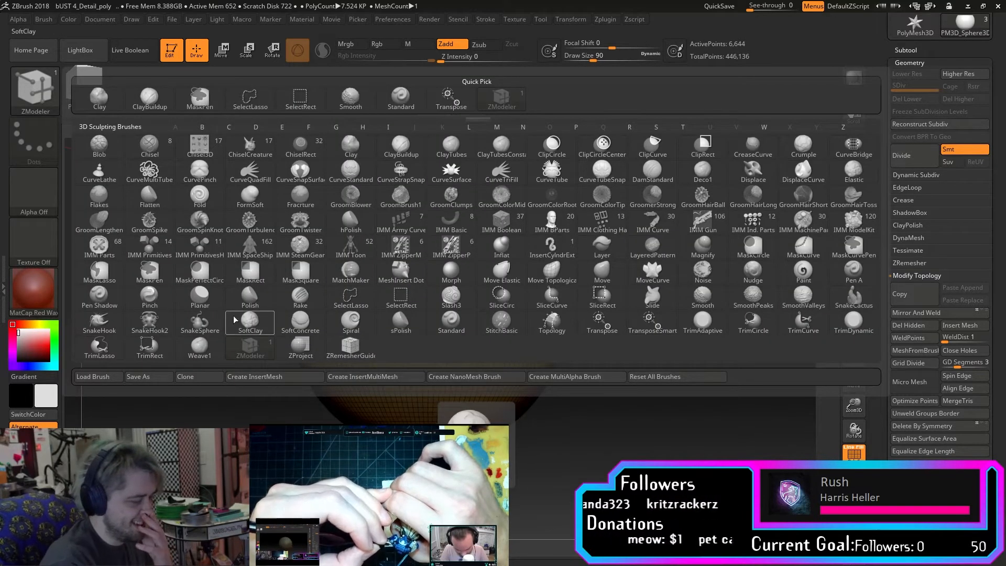
left_click(211, 293)
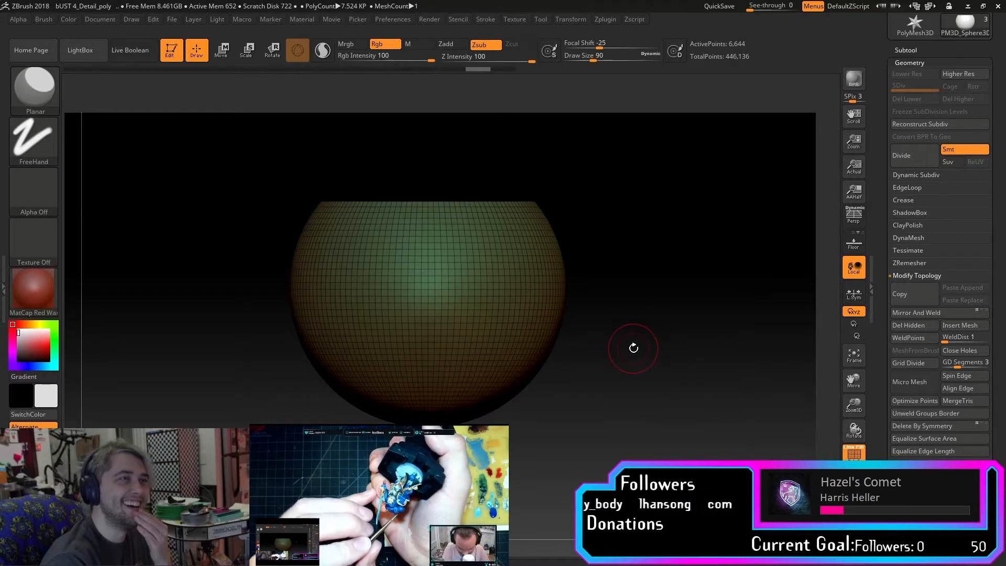
left_click_drag(634, 348, 634, 339)
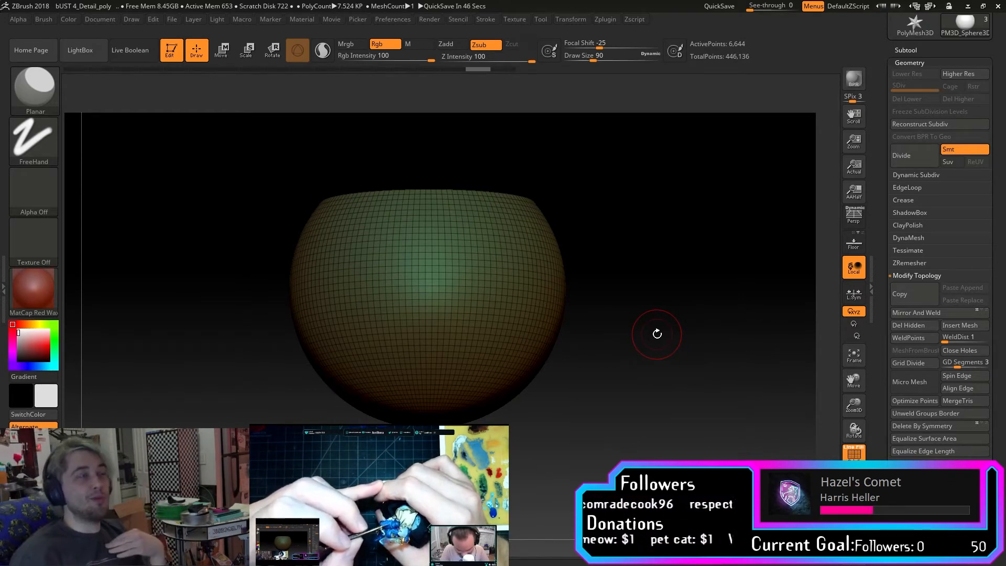
Paint a rounded mask patch over the middle of the capped sphere's side.
mouse_move(655, 335)
left_mouse_down("shift")
mouse_move(657, 410)
mouse_move(644, 410)
left_mouse_up("shift")
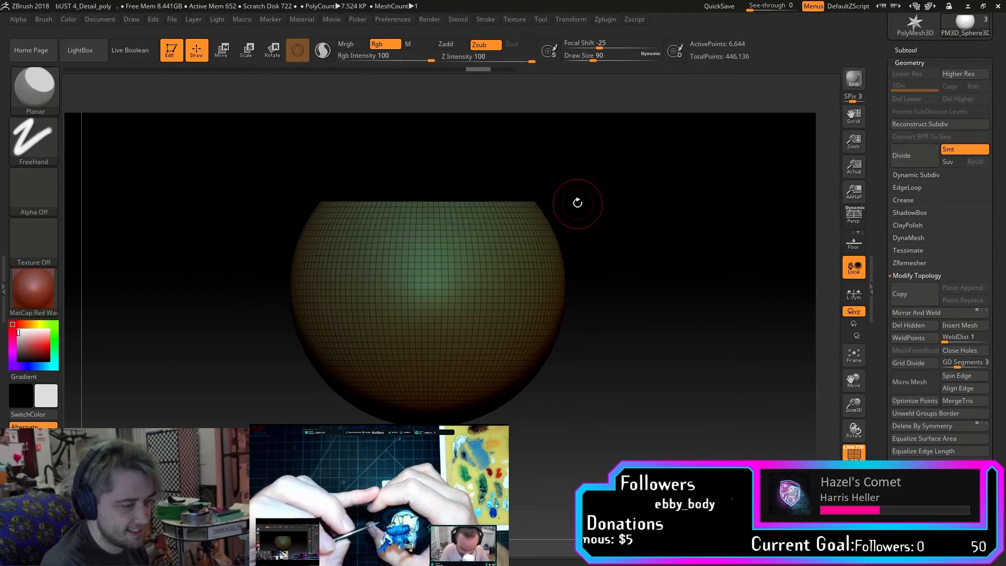
left_click_drag(595, 229, 617, 240, "alt")
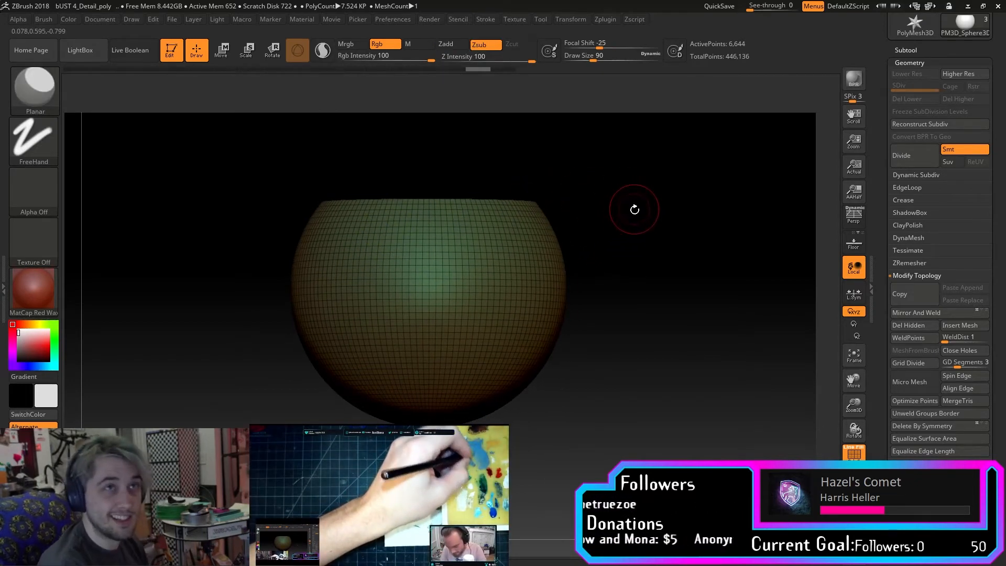
key("ctrl")
mouse_move(461, 310)
left_mouse_down("ctrl")
mouse_move(448, 292)
mouse_move(461, 299)
mouse_move(395, 302)
mouse_move(438, 315)
mouse_move(467, 362)
mouse_move(518, 322)
left_mouse_up("ctrl")
mouse_move(595, 328)
left_mouse_down()
mouse_move(662, 330)
mouse_move(349, 305)
left_mouse_up()
key("shift")
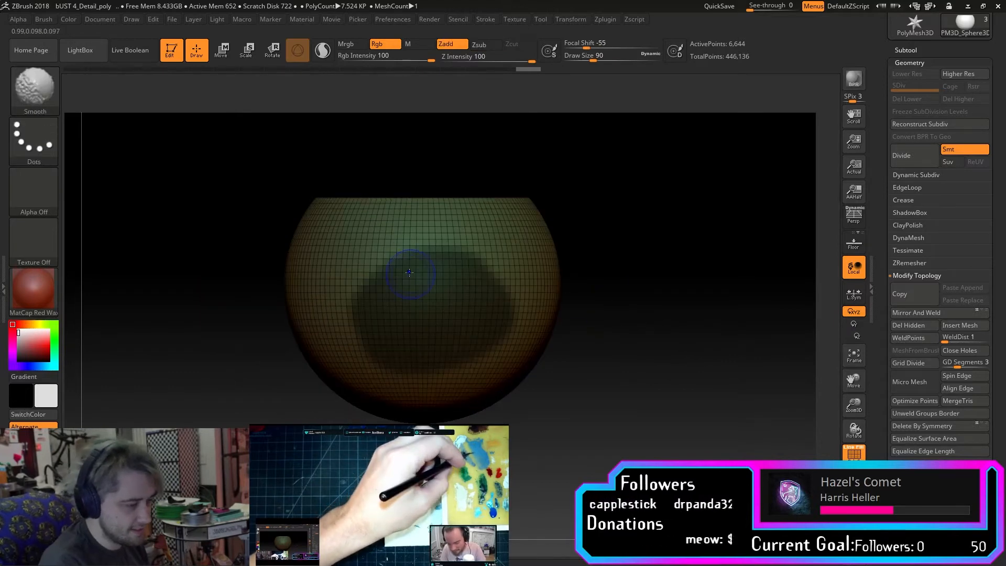
mouse_move(463, 247)
left_mouse_down("ctrl")
mouse_move(414, 233)
mouse_move(350, 333)
mouse_move(405, 390)
mouse_move(515, 283)
mouse_move(460, 236)
left_mouse_up("ctrl")
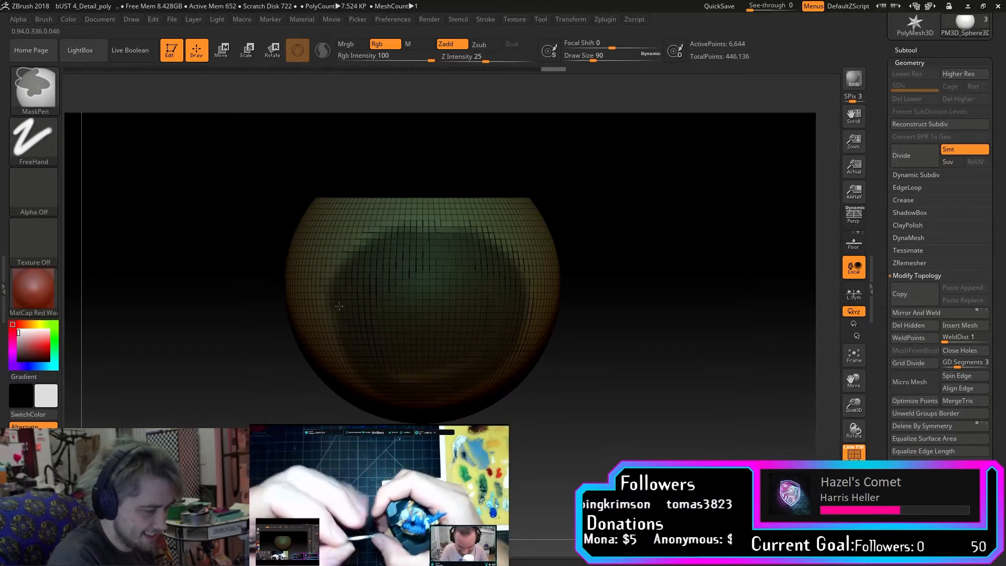
mouse_move(507, 262)
left_mouse_down("ctrl")
mouse_move(525, 309)
mouse_move(633, 269)
left_mouse_up("ctrl")
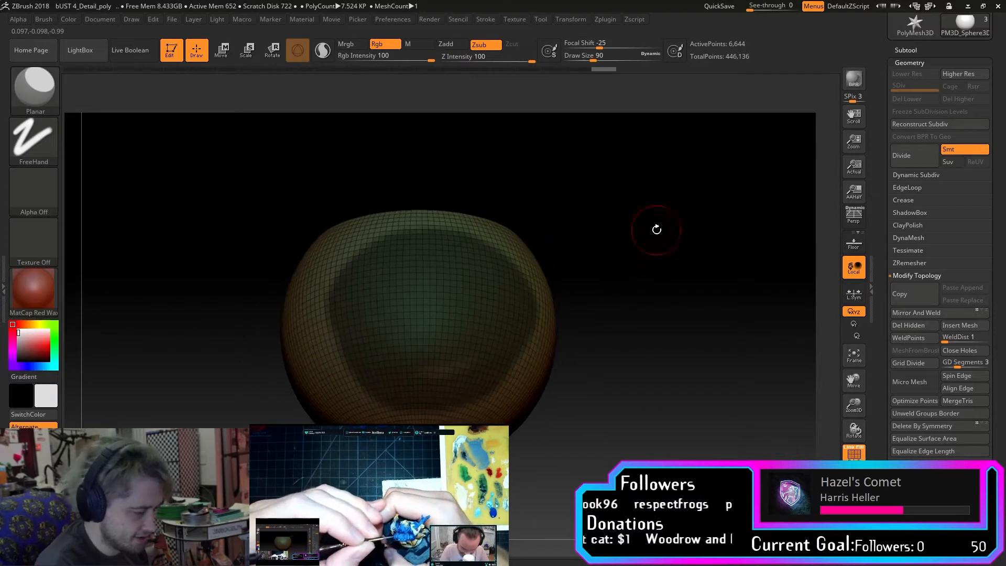
Extend the mask patch along its left and lower edges, keeping Planar as the sculpting brush.
left_click_drag(343, 283, 339, 364, "ctrl")
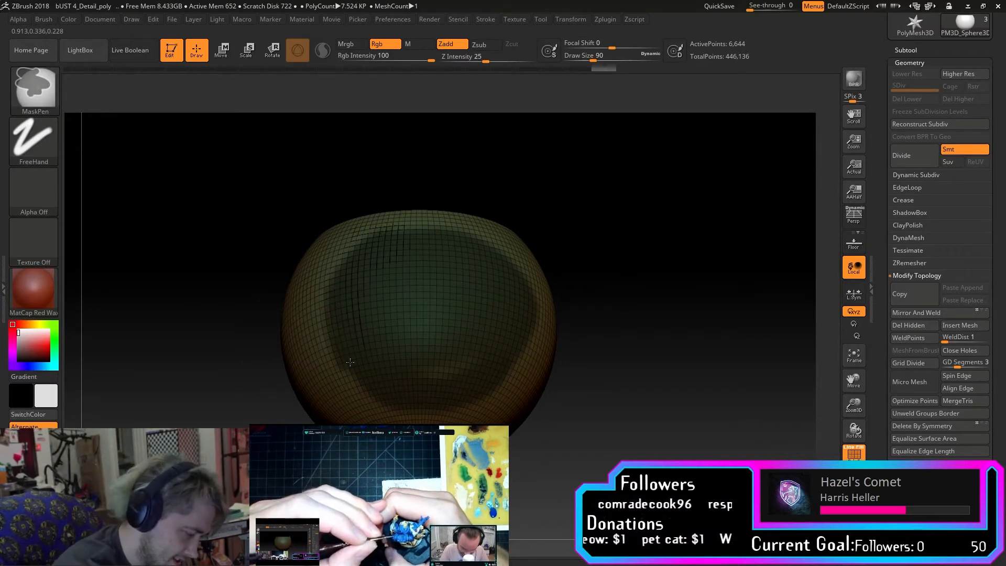
left_click_drag(437, 392, 431, 370, "ctrl")
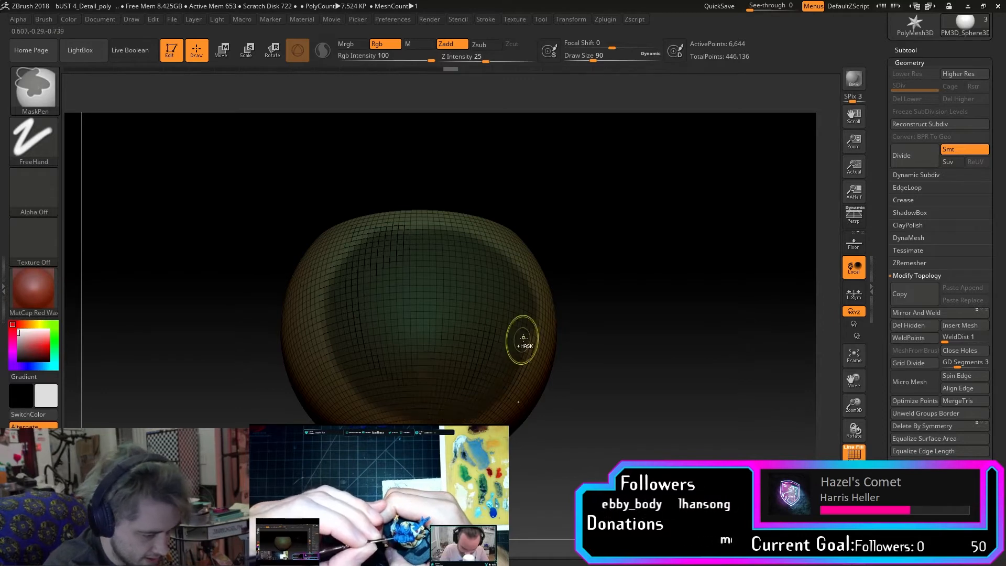
key("b")
key("p")
key("l")
left_click_drag(610, 283, 611, 308)
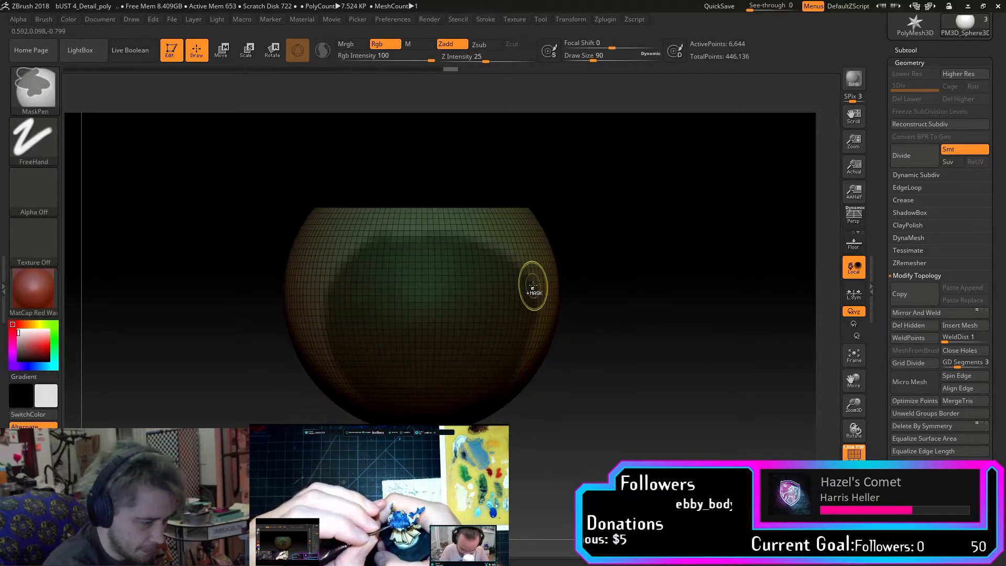
Fill out the mask patch along its right, lower and upper edges.
left_click_drag(489, 390, 523, 309, "ctrl")
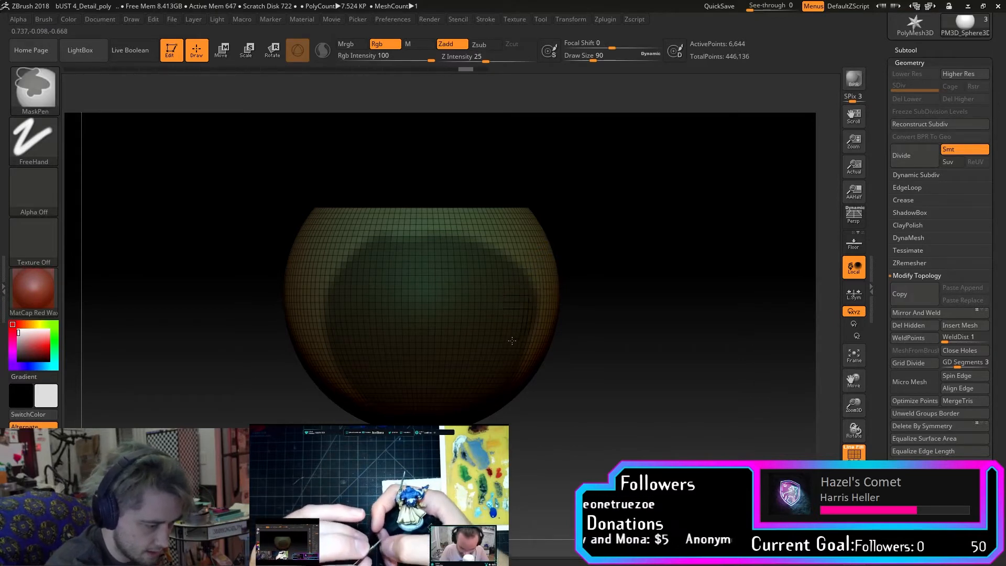
mouse_move(516, 353)
left_mouse_down("ctrl")
mouse_move(506, 370)
mouse_move(451, 386)
mouse_move(432, 378)
left_mouse_up("ctrl")
mouse_move(513, 262)
left_mouse_down("ctrl")
mouse_move(512, 248)
mouse_move(520, 274)
left_mouse_up("ctrl")
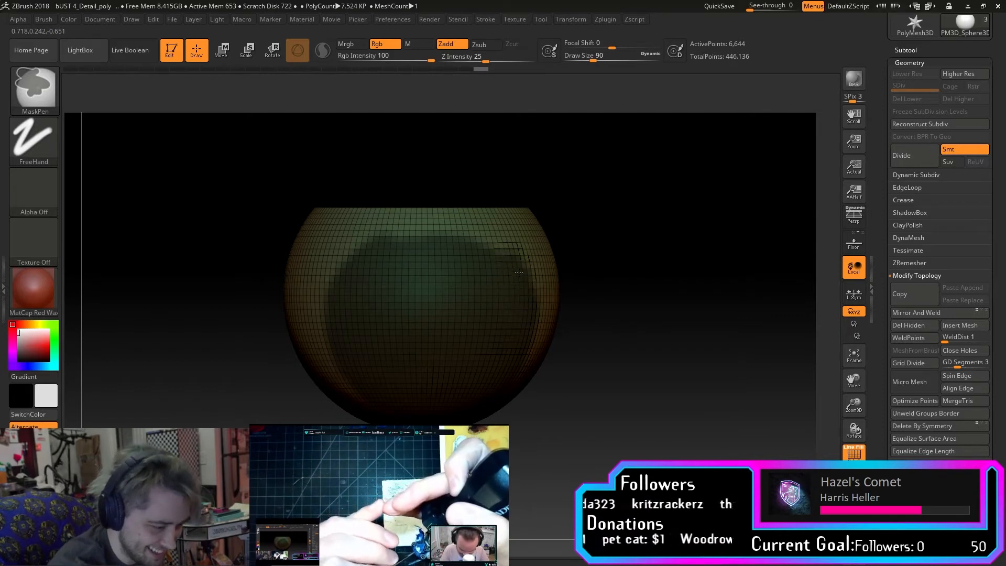
left_click_drag(497, 242, 483, 248, "ctrl")
left_click_drag(412, 250, 393, 240, "ctrl")
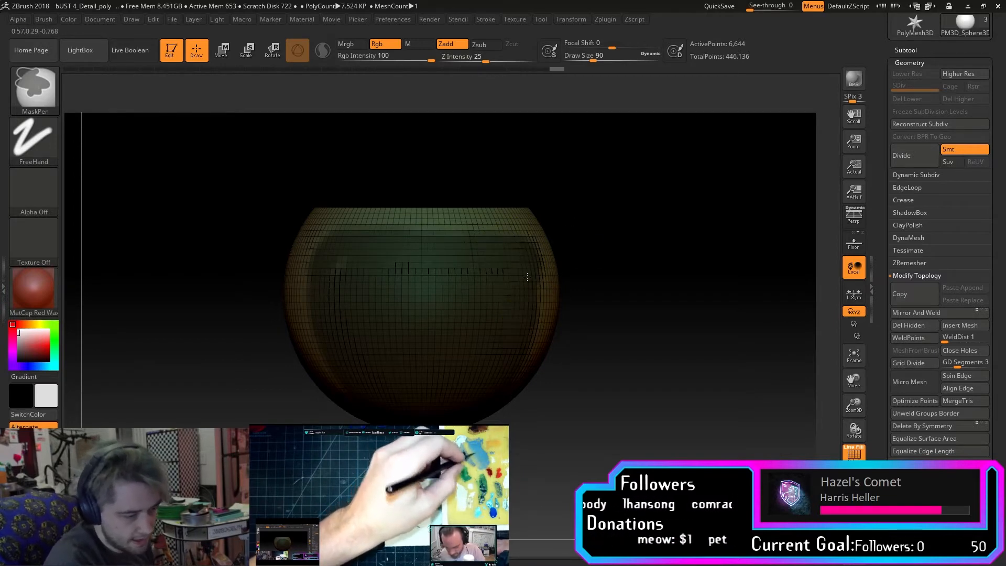
Square off the mask's upper corners into a straight top edge and even out its side.
left_click_drag(534, 259, 536, 240, "ctrl")
mouse_move(361, 269)
left_mouse_down("ctrl")
mouse_move(341, 263)
mouse_move(534, 252)
left_mouse_up("ctrl")
mouse_move(718, 296)
left_mouse_down()
mouse_move(635, 306)
mouse_move(610, 293)
left_mouse_up()
left_click_drag(486, 248, 461, 362, "ctrl")
Extend the mask down over the underside of the sphere toward the bottom pole.
mouse_move(694, 314)
left_mouse_down()
mouse_move(684, 229)
mouse_move(662, 200)
left_mouse_up()
left_click_drag(462, 312, 431, 418, "ctrl")
left_click_drag(672, 264, 693, 198)
mouse_move(669, 236)
left_mouse_down("shift")
mouse_move(665, 251)
mouse_move(687, 153)
left_mouse_up("shift")
left_click_drag(495, 319, 474, 427, "ctrl")
mouse_move(680, 216)
left_mouse_down()
mouse_move(710, 225)
mouse_move(702, 243)
mouse_move(686, 195)
mouse_move(696, 274)
mouse_move(659, 313)
mouse_move(664, 362)
left_mouse_up()
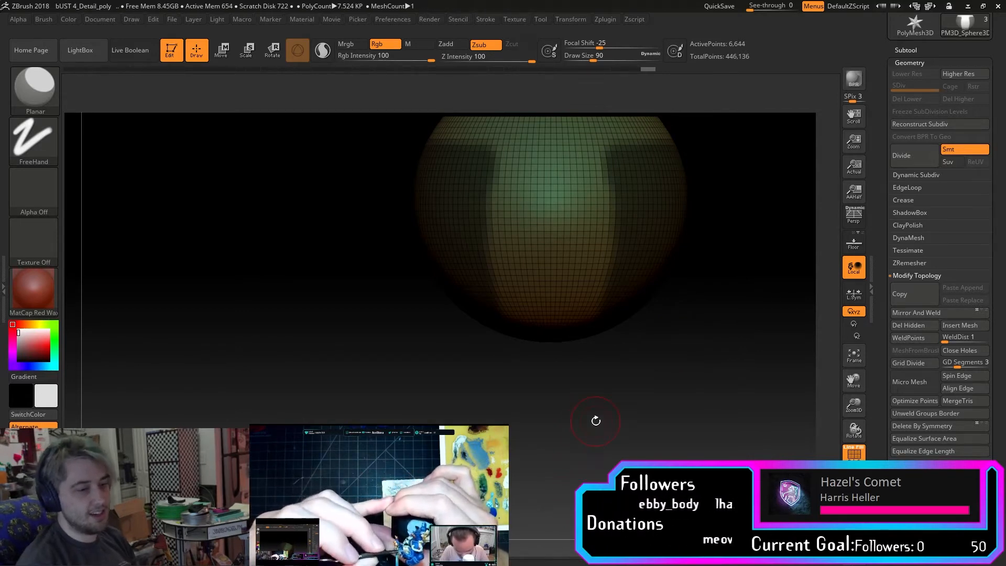
Straighten the mask's vertical edge beside the unmasked strip, undoing one stroke and repainting it.
left_click_drag(740, 218, 744, 204)
left_click_drag(485, 156, 487, 206, "ctrl")
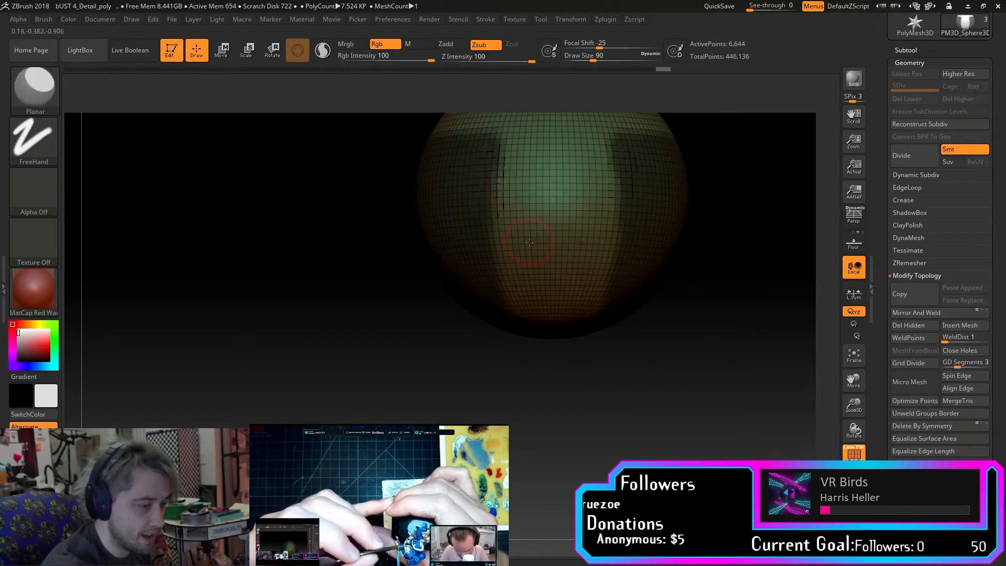
key("ctrl+z")
left_click_drag(481, 157, 485, 182, "ctrl")
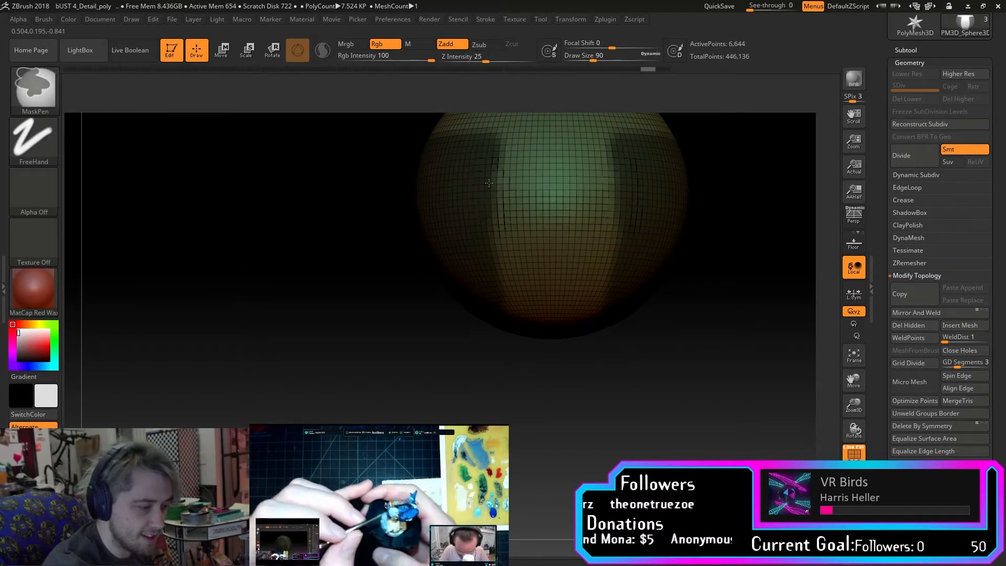
mouse_move(478, 334)
left_mouse_down()
mouse_move(507, 342)
mouse_move(527, 388)
mouse_move(509, 402)
left_mouse_up()
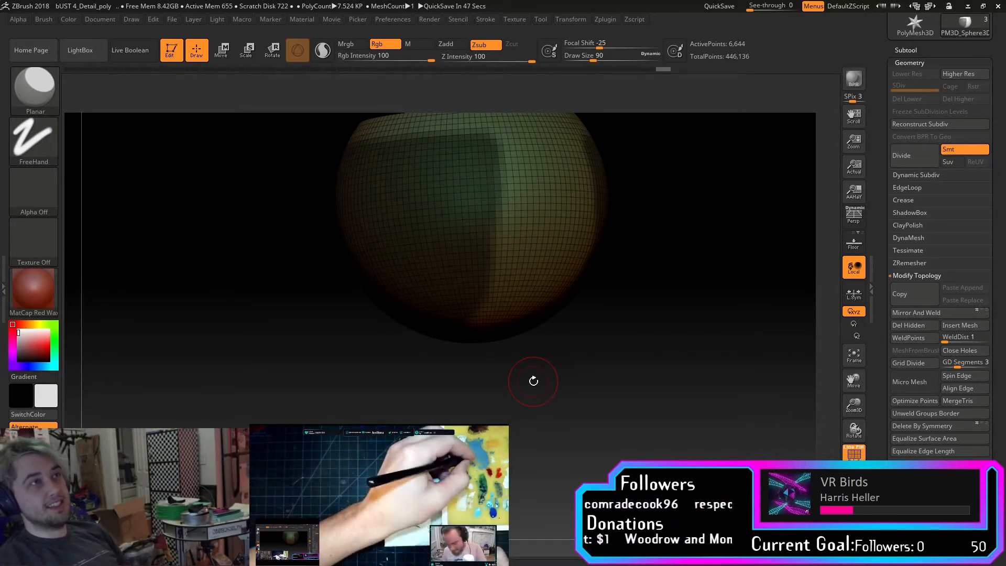
Straighten the mask edge along the opposite unmasked strip down toward the bottom pole, repainting an undone stroke.
mouse_move(653, 363)
left_mouse_down()
mouse_move(702, 366)
mouse_move(667, 367)
mouse_move(684, 348)
mouse_move(651, 337)
mouse_move(639, 359)
mouse_move(622, 355)
mouse_move(691, 335)
mouse_move(702, 321)
mouse_move(648, 263)
mouse_move(644, 273)
left_mouse_up()
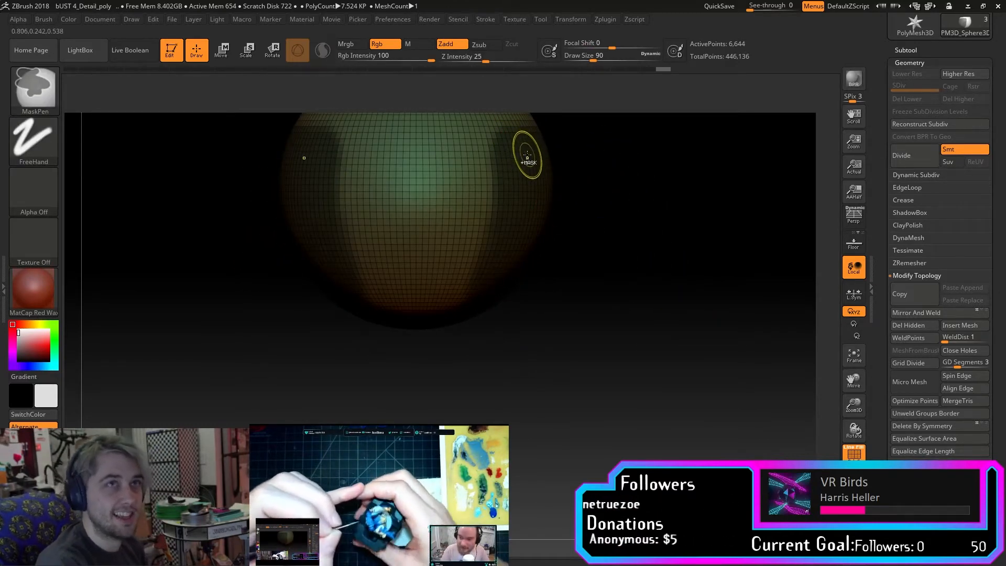
left_click_drag(493, 129, 482, 253, "ctrl")
mouse_move(557, 302)
left_mouse_down("ctrl")
mouse_move(564, 322)
mouse_move(566, 259)
mouse_move(556, 248)
left_mouse_up("ctrl")
key("ctrl+z")
left_click_drag(476, 146, 460, 273, "ctrl")
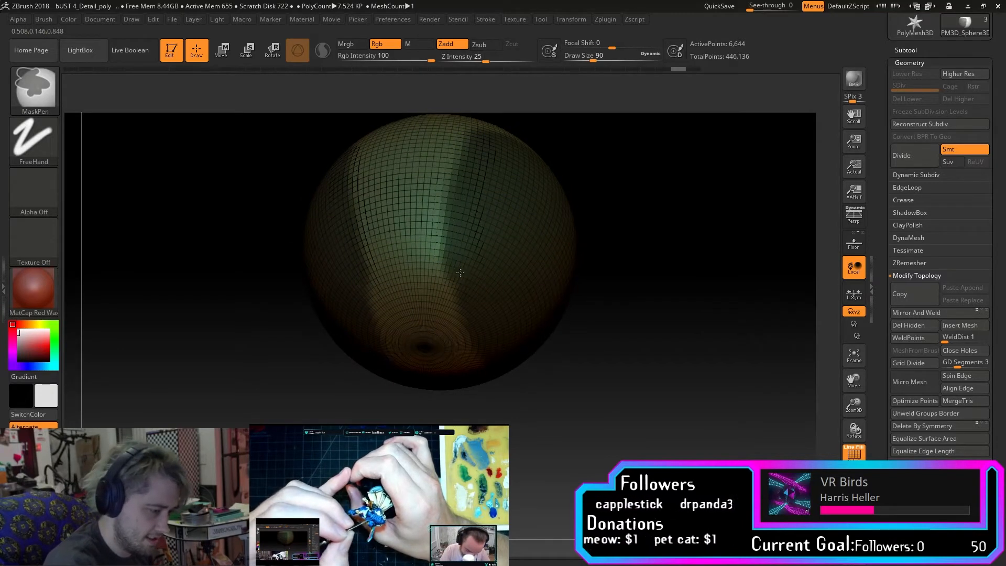
mouse_move(651, 259)
left_mouse_down()
mouse_move(650, 242)
mouse_move(634, 398)
left_mouse_up()
left_click_drag(634, 398, 624, 285, "alt")
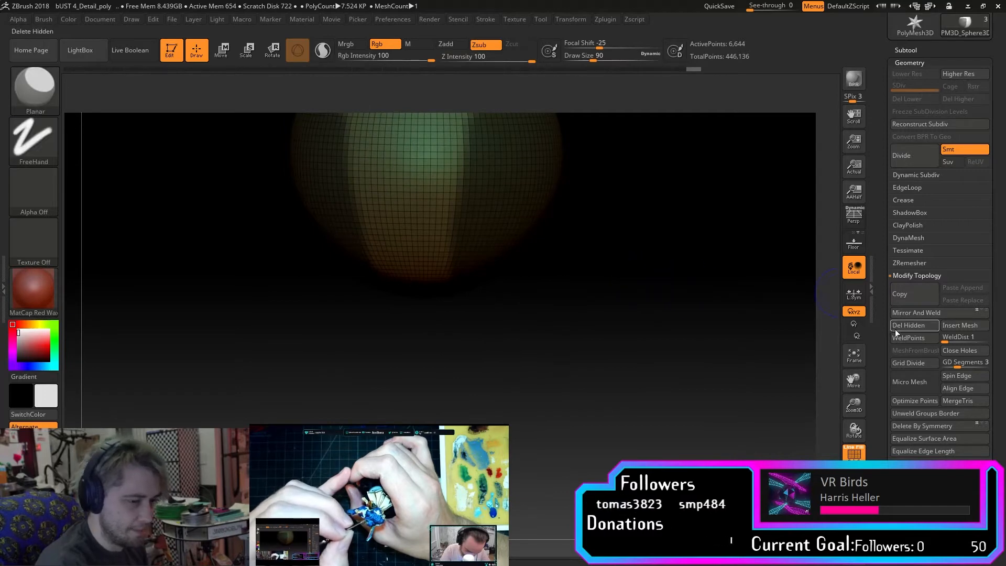
Even out the mask border along the unmasked strip and inspect it from below.
left_click_drag(854, 378, 836, 418)
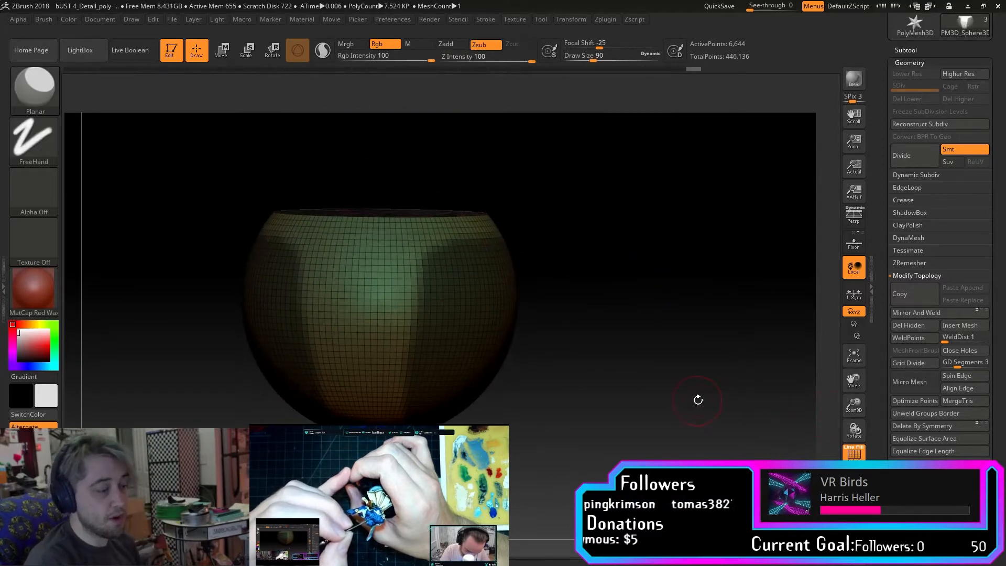
left_click_drag(697, 401, 699, 386)
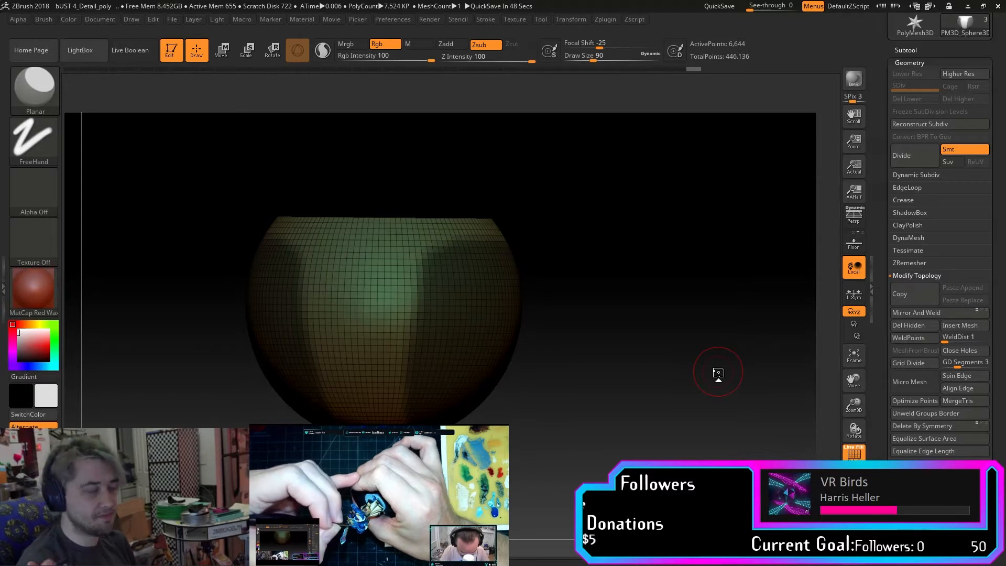
mouse_move(436, 271)
left_mouse_down("ctrl")
mouse_move(418, 316)
mouse_move(405, 295)
mouse_move(400, 386)
left_mouse_up("ctrl")
mouse_move(602, 416)
left_mouse_down()
mouse_move(551, 411)
mouse_move(572, 330)
mouse_move(600, 341)
mouse_move(589, 343)
left_mouse_up()
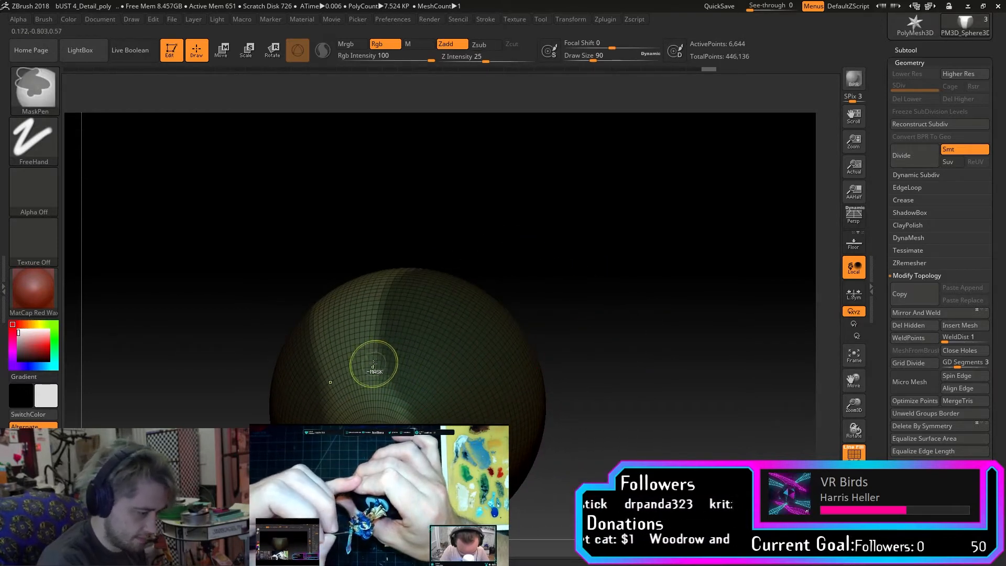
left_click_drag(579, 303, 680, 324)
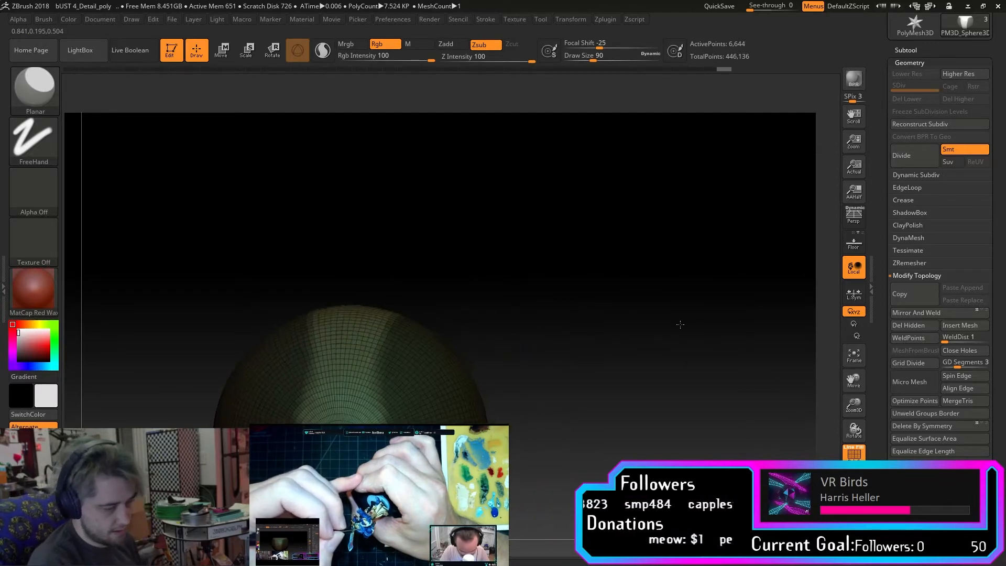
left_click_drag(608, 330, 530, 293)
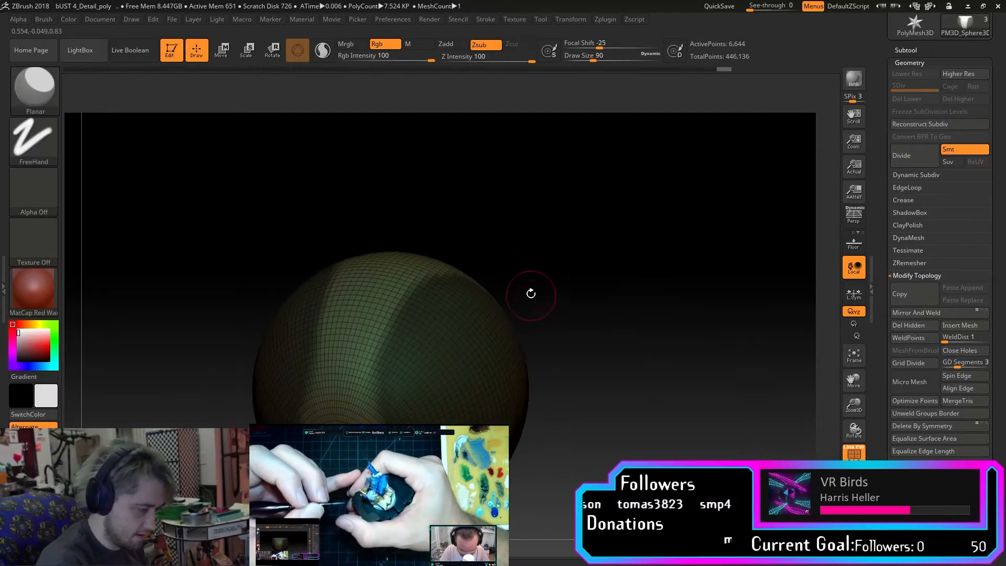
mouse_move(523, 234)
left_mouse_down()
mouse_move(556, 288)
mouse_move(571, 278)
mouse_move(552, 276)
mouse_move(628, 275)
mouse_move(575, 274)
mouse_move(539, 255)
left_mouse_up()
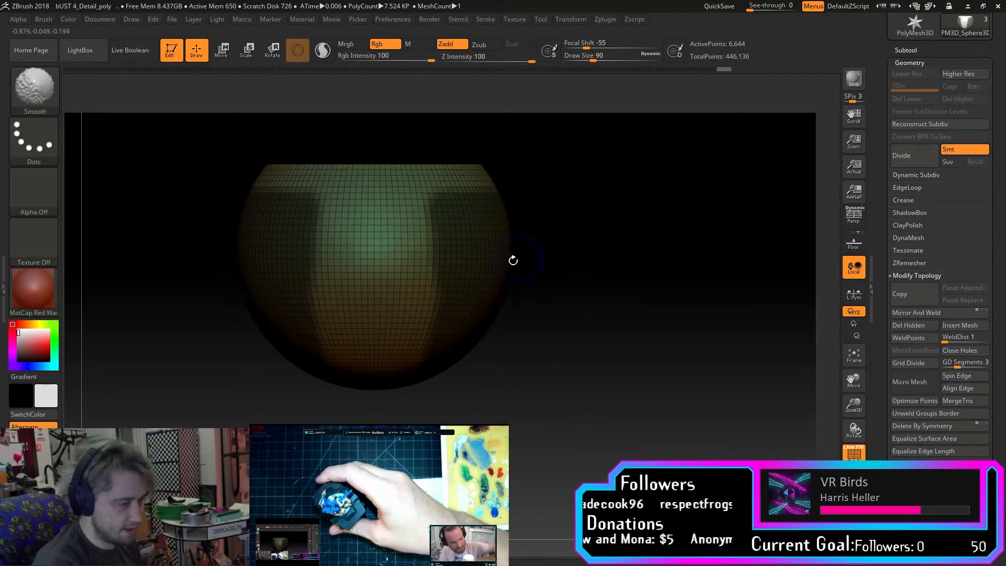
Undo a stray mask stroke beside the unmasked strip and repaint the left mask edge from below.
key("ctrl")
mouse_move(315, 212)
left_mouse_down("ctrl")
mouse_move(322, 244)
mouse_move(324, 216)
mouse_move(328, 333)
left_mouse_up("ctrl")
key("ctrl+z")
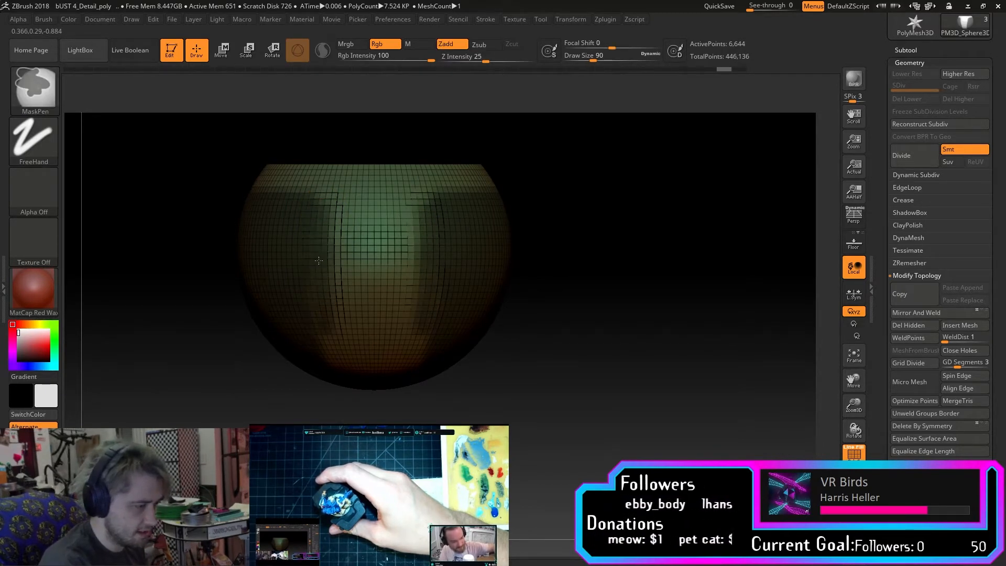
mouse_move(583, 227)
left_mouse_down()
mouse_move(599, 182)
mouse_move(586, 154)
left_mouse_up()
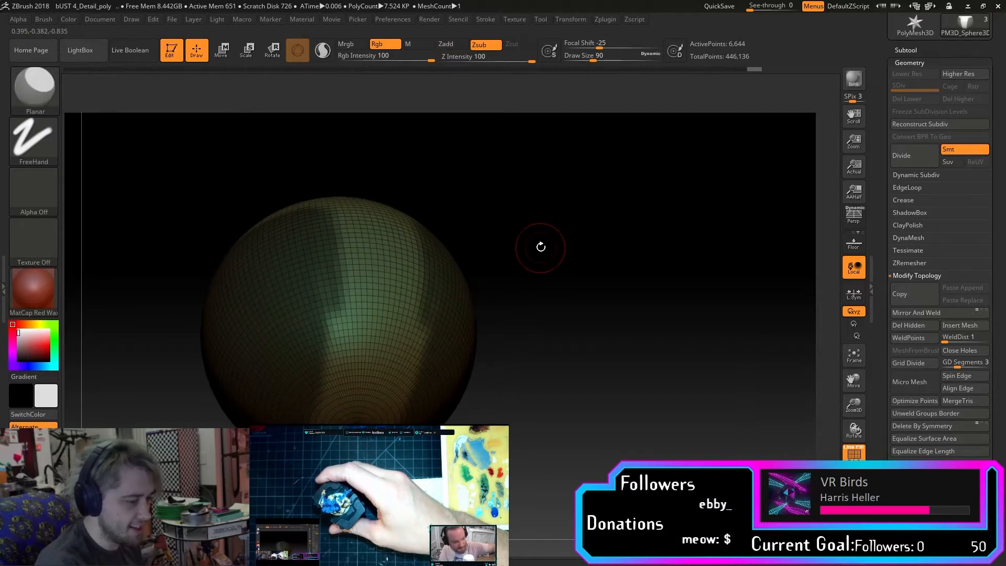
left_click_drag(539, 247, 516, 184)
left_click_drag(317, 252, 314, 314, "ctrl")
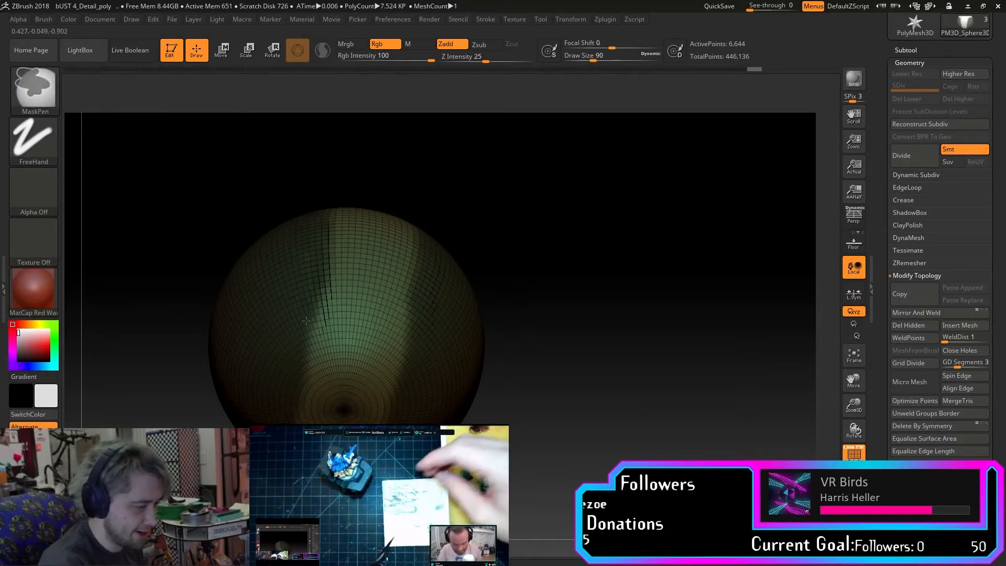
Refine both mask edges bordering the unmasked strip where they run toward the bottom pole.
mouse_move(563, 262)
left_mouse_down()
mouse_move(540, 248)
mouse_move(547, 233)
mouse_move(537, 262)
left_mouse_up()
left_click_drag(318, 243, 304, 360, "ctrl")
mouse_move(547, 319)
left_mouse_down()
mouse_move(549, 289)
mouse_move(540, 320)
mouse_move(559, 314)
mouse_move(552, 305)
left_mouse_up()
left_click_drag(408, 306, 374, 395, "ctrl")
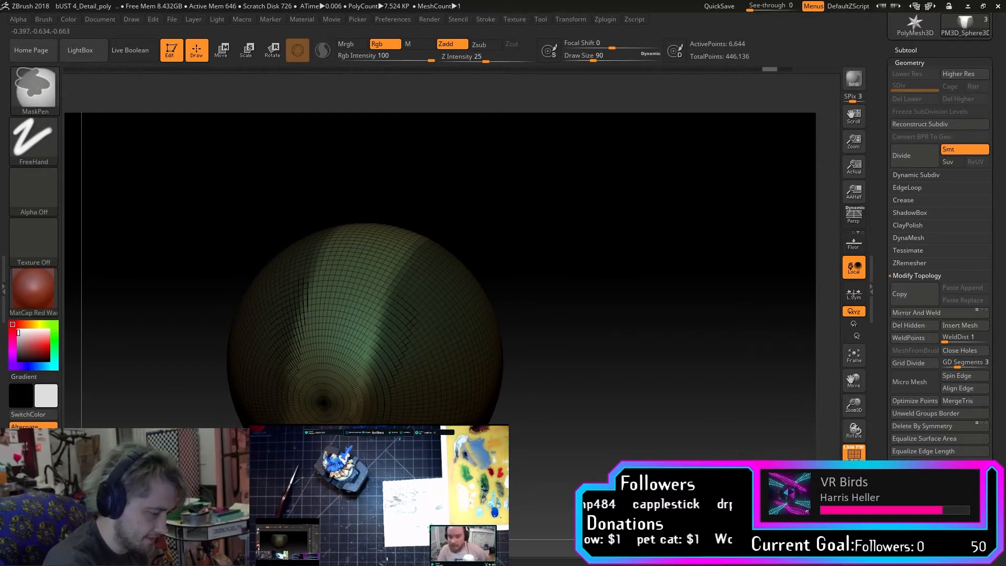
mouse_move(529, 361)
left_mouse_down()
mouse_move(577, 319)
mouse_move(578, 377)
mouse_move(616, 350)
left_mouse_up()
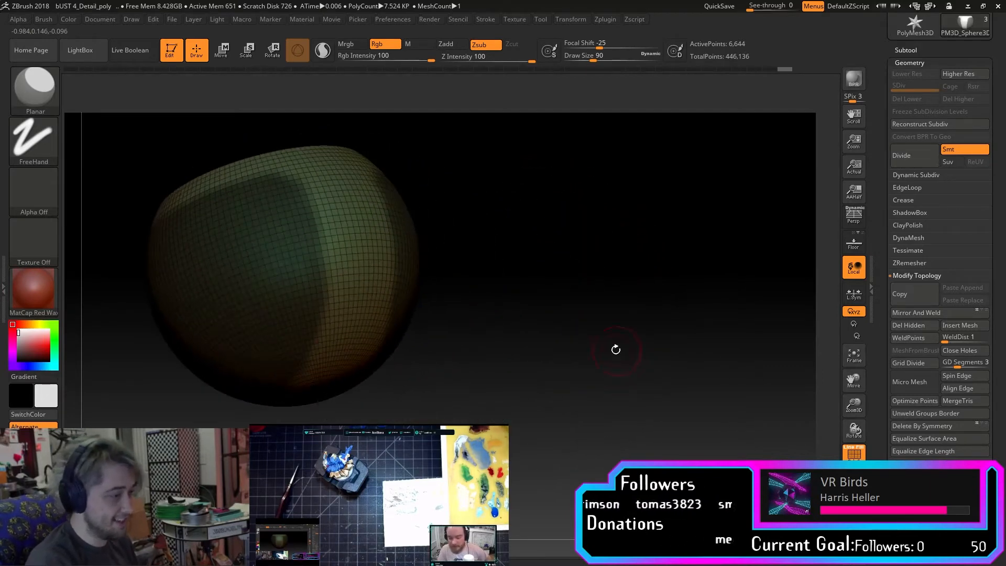
Collapse the sphere's Geometry settings and expand its Masking settings.
left_click_drag(935, 50, 935, 53)
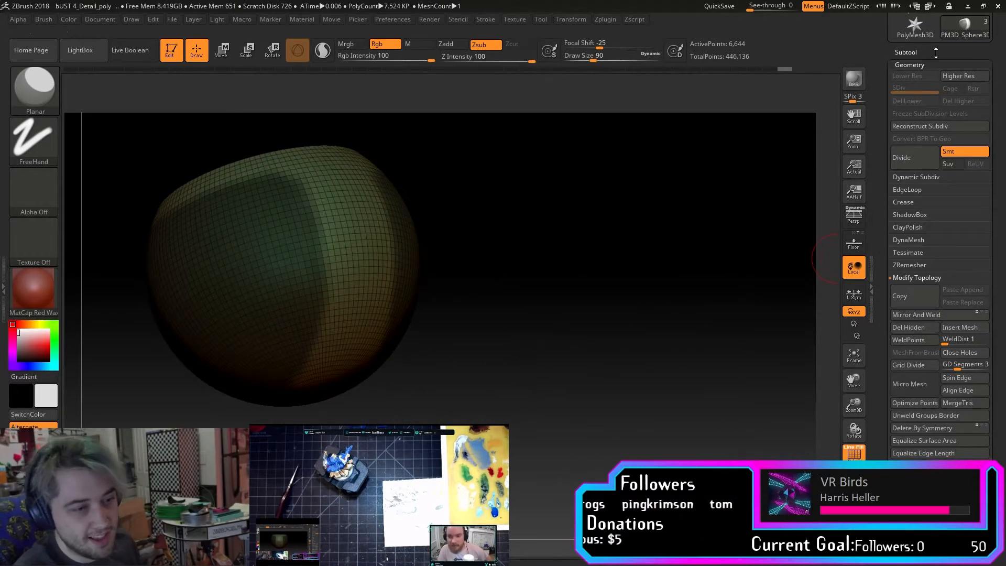
left_click(935, 62)
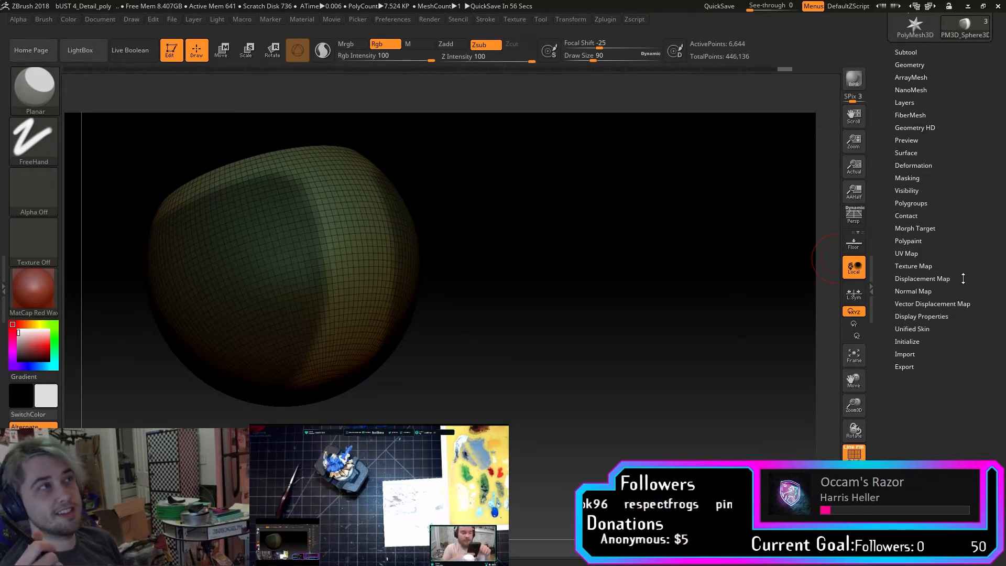
left_click_drag(939, 328, 931, 390)
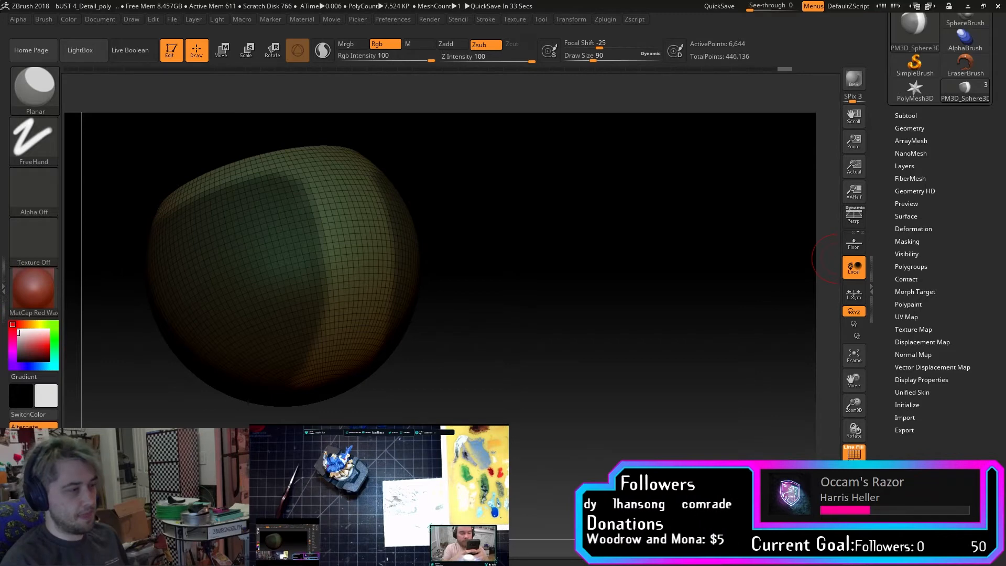
mouse_move(574, 193)
left_mouse_down()
mouse_move(583, 278)
mouse_move(575, 394)
mouse_move(625, 385)
mouse_move(688, 299)
left_mouse_up()
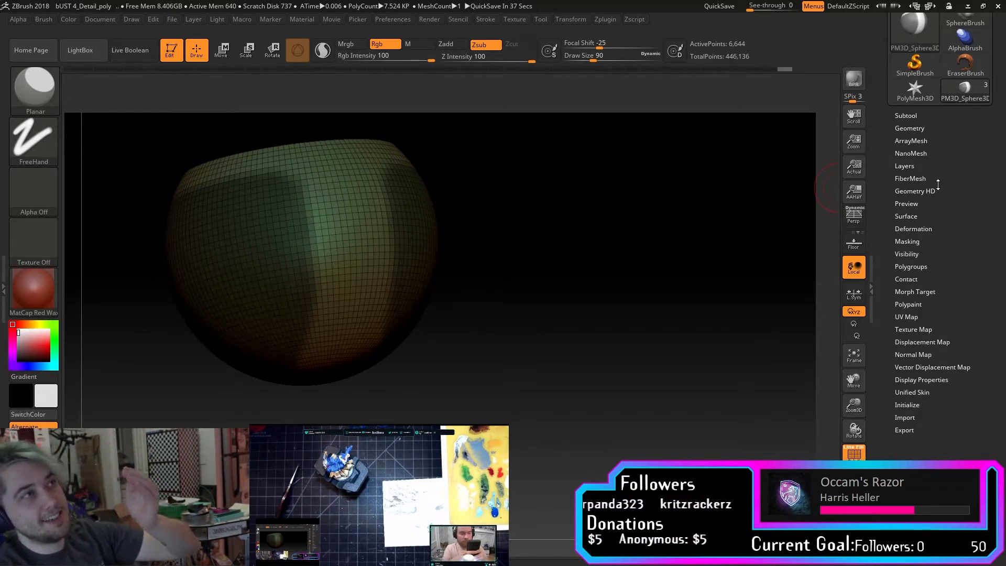
mouse_move(772, 247)
left_mouse_down()
mouse_move(649, 299)
mouse_move(668, 267)
left_mouse_up()
left_click(917, 243)
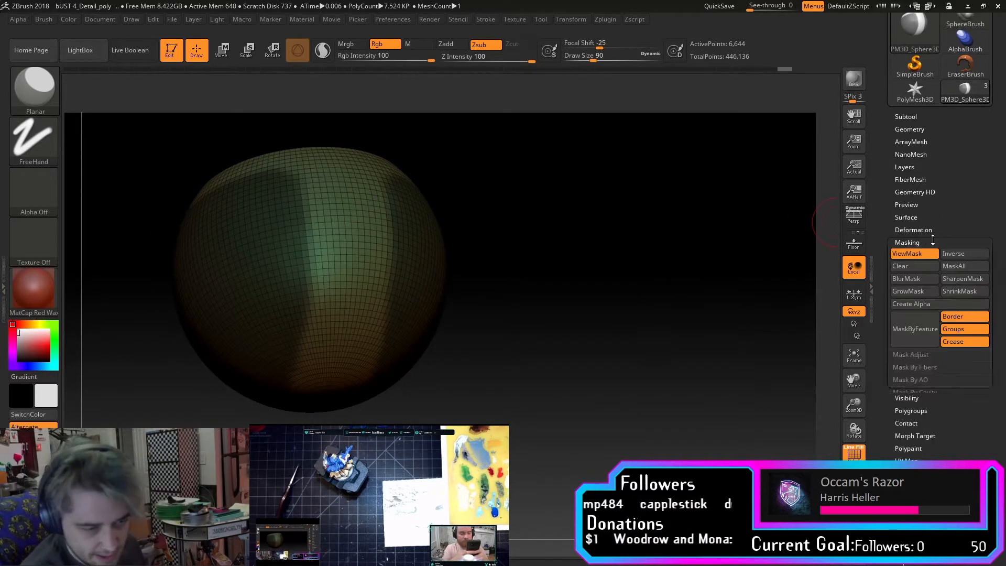
scroll(884, 260, "down", 2)
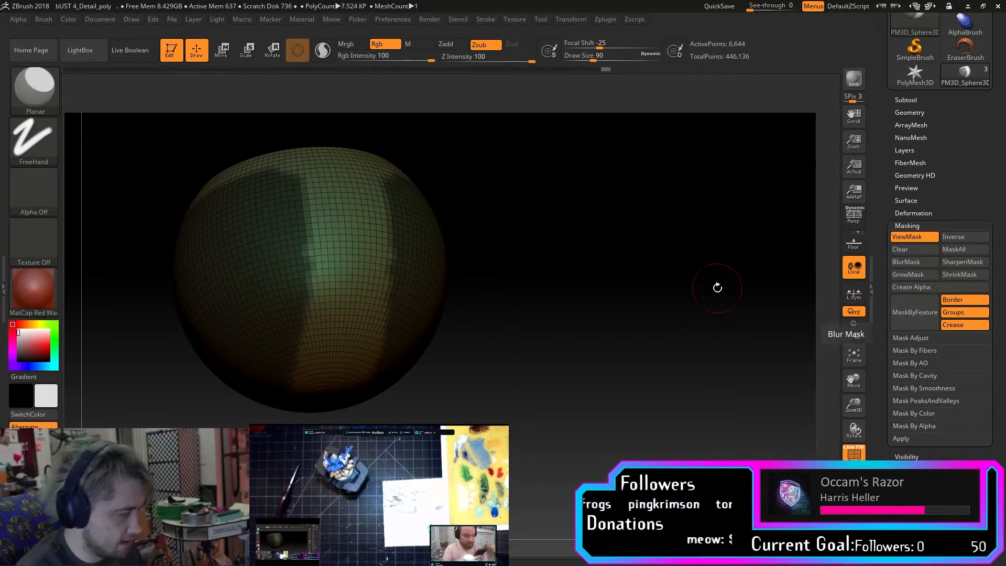
Set the brush draw size to 27 and touch up the stepped mask edges on both sides of the unmasked strip.
key("ctrl")
key("s")
mouse_move(301, 242)
left_mouse_down()
mouse_move(288, 242)
mouse_move(309, 259)
mouse_move(304, 270)
left_mouse_up()
left_click_drag(533, 244, 498, 225)
left_click_drag(401, 252, 394, 263, "ctrl")
mouse_move(600, 251)
left_mouse_down()
mouse_move(567, 274)
mouse_move(593, 246)
left_mouse_up()
left_click_drag(708, 286, 650, 278)
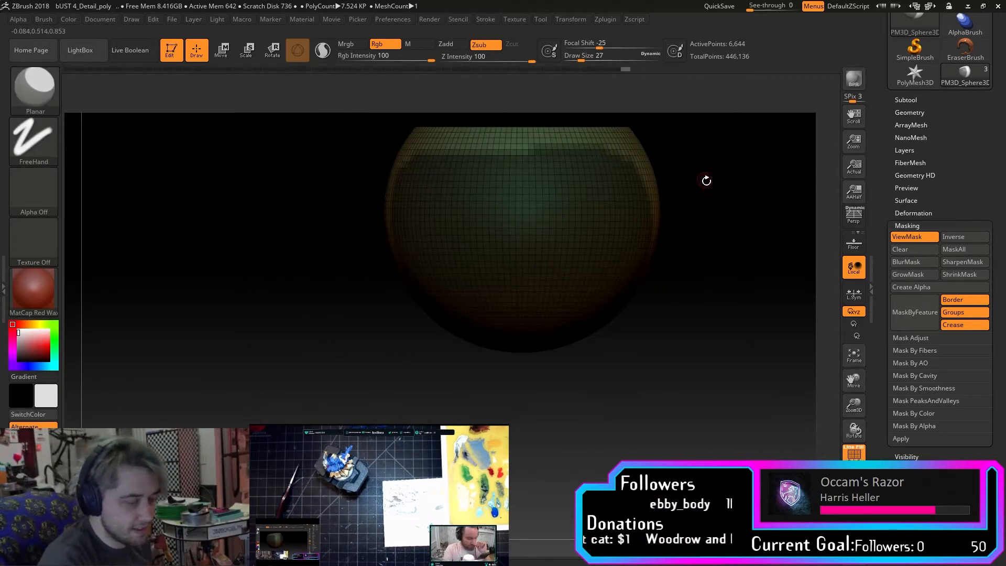
Straighten the upper mask border around the sphere with rectangular mask and unmask selections from the side.
key("space")
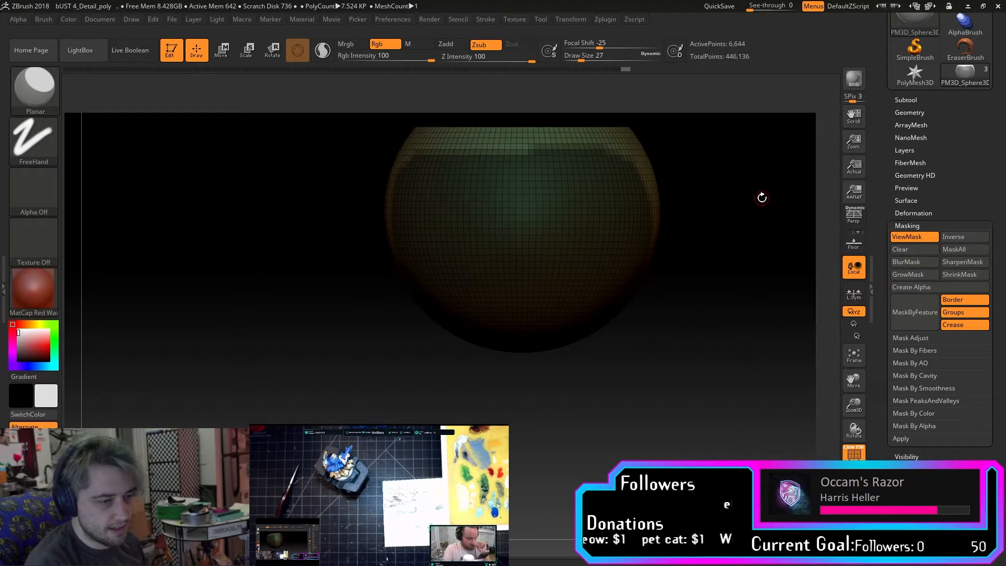
left_click_drag(763, 198, 714, 290, "alt")
mouse_move(286, 171)
left_mouse_down("ctrl")
mouse_move(507, 182)
mouse_move(658, 231)
mouse_move(672, 251)
left_mouse_up("ctrl")
left_click_drag(380, 176, 666, 252, "ctrl+alt")
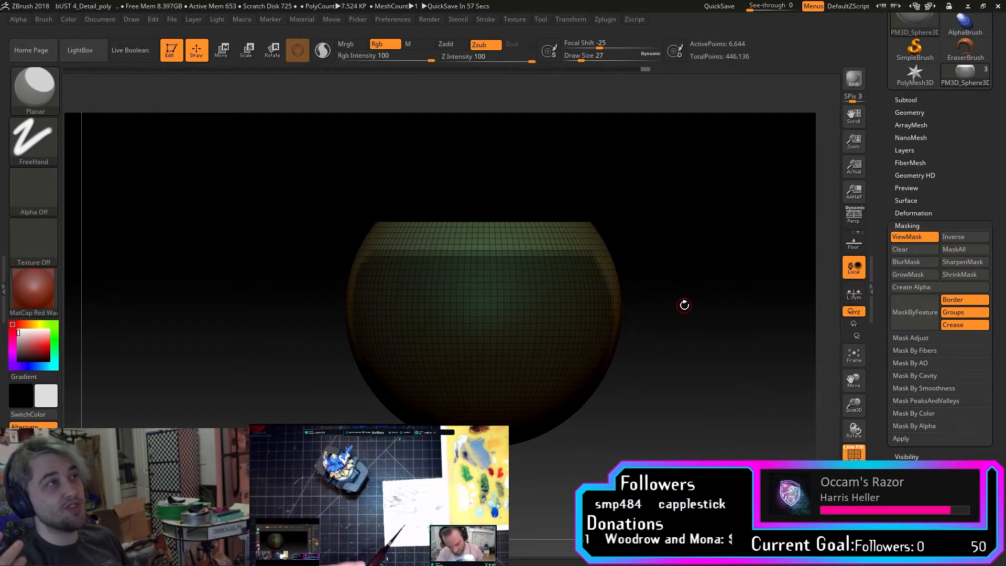
Apply a rectangular mask selection along the strip across the bottom pole and inspect the sphere from several angles.
left_click_drag(685, 303, 678, 356)
key("ctrl")
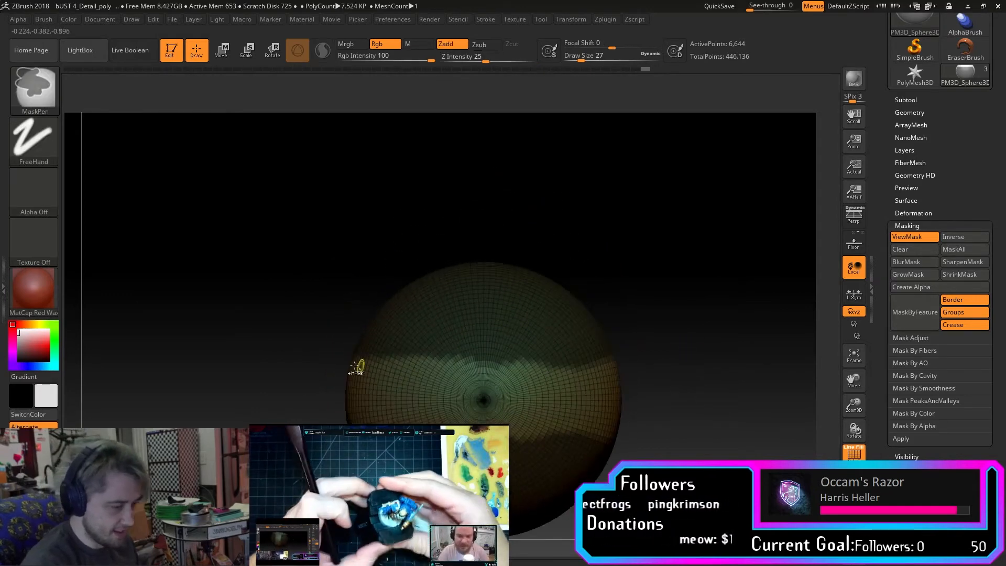
left_click_drag(271, 360, 664, 437, "ctrl")
mouse_move(711, 400)
left_mouse_down()
mouse_move(640, 443)
mouse_move(718, 344)
mouse_move(657, 422)
mouse_move(669, 390)
left_mouse_up()
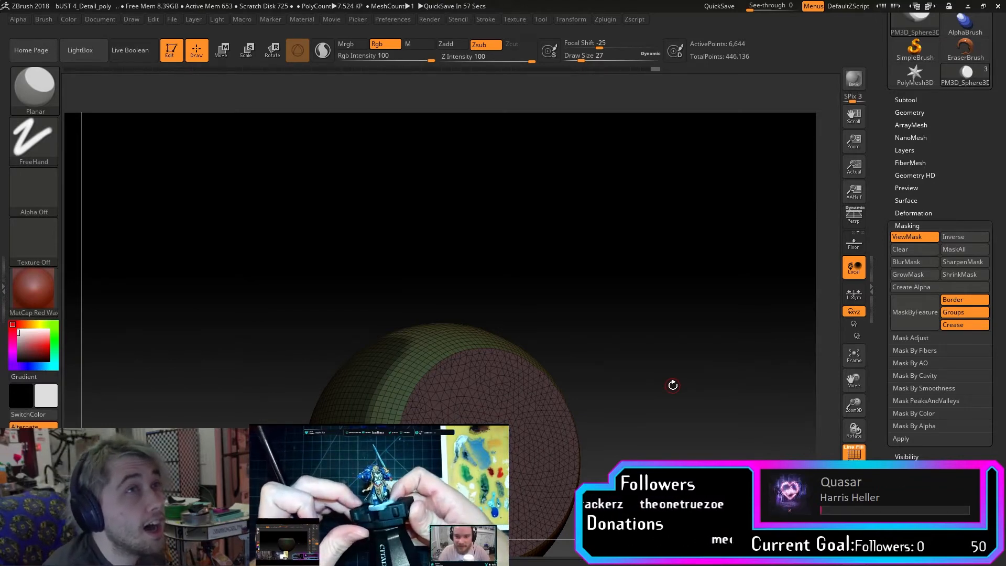
left_click_drag(673, 385, 678, 342)
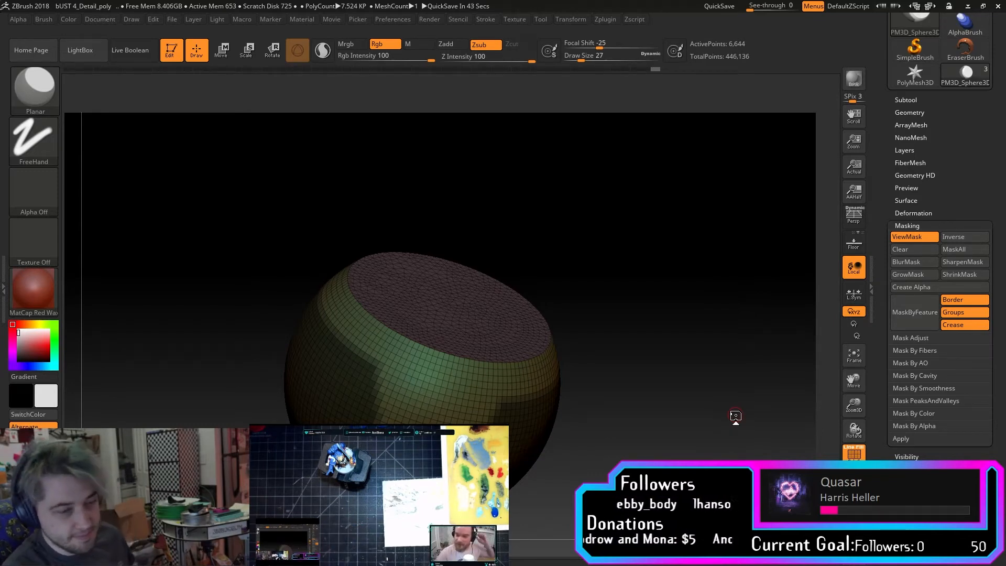
left_click(907, 226)
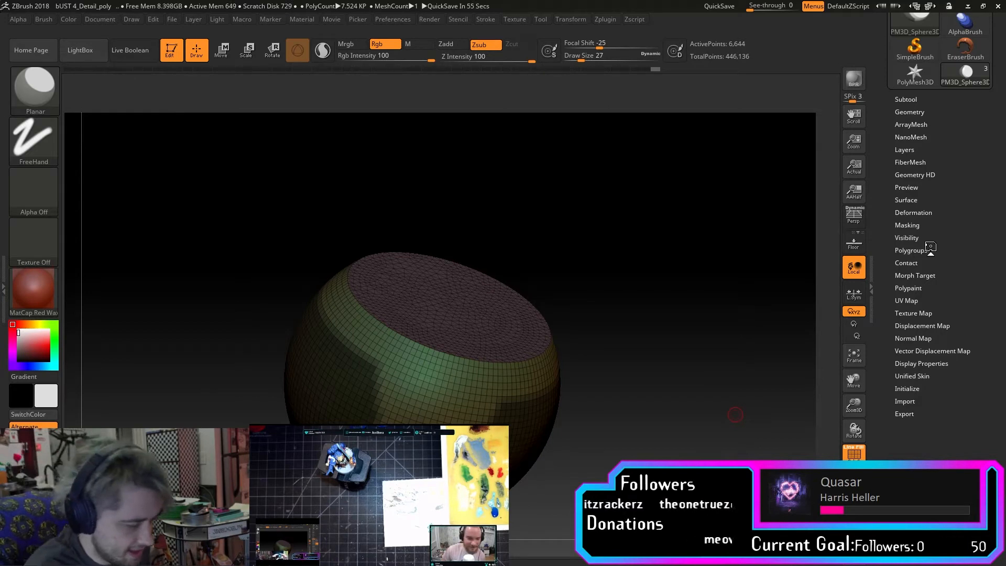
left_click_drag(728, 411, 724, 372)
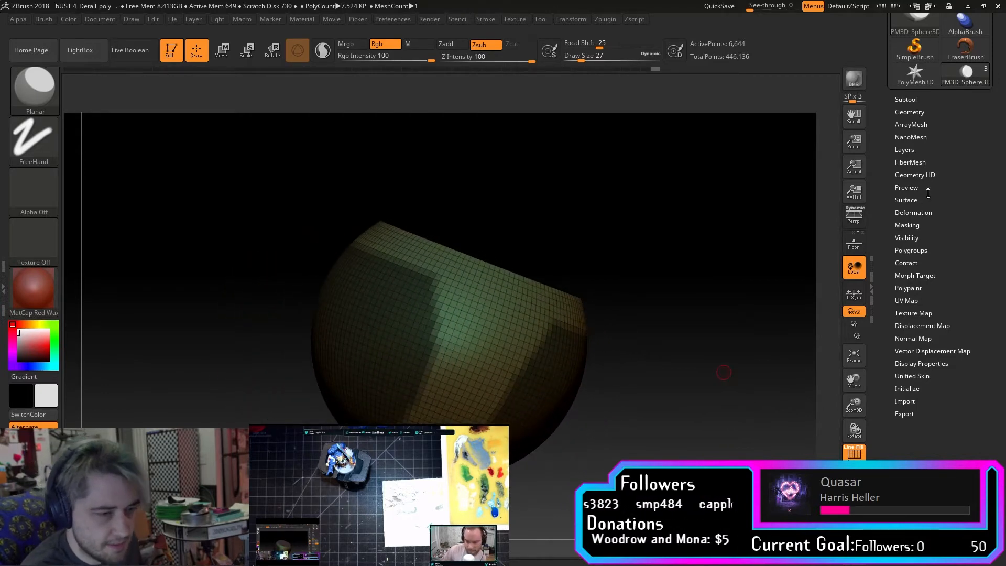
left_click(921, 98)
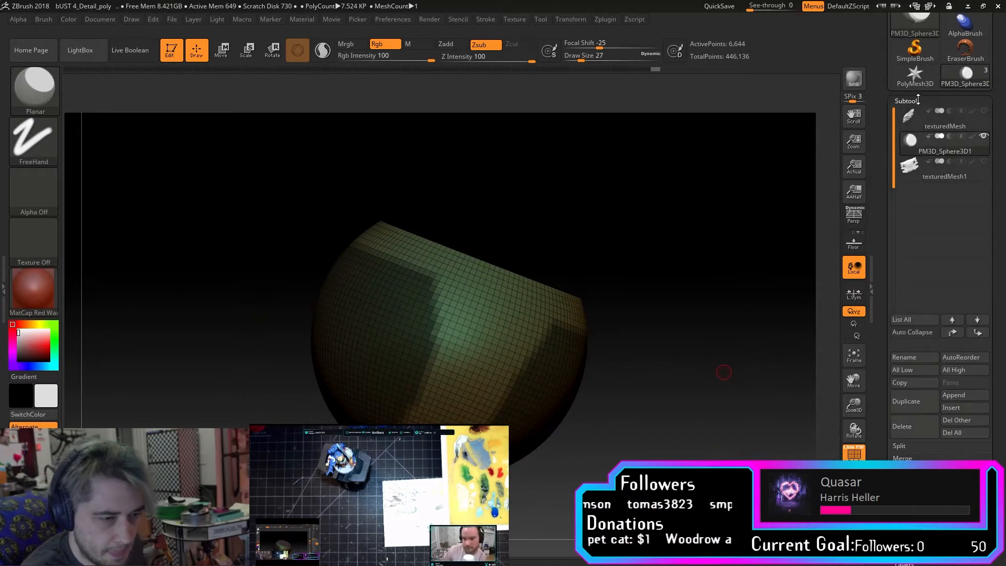
left_click(919, 99)
left_click(921, 112)
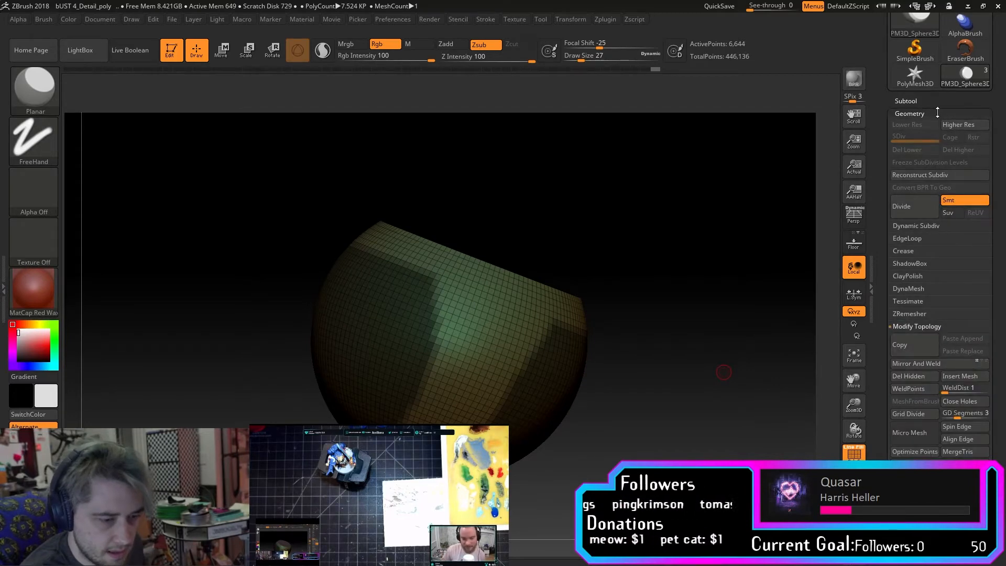
left_click(925, 113)
left_click_drag(775, 289, 605, 312)
key("ctrl+shift")
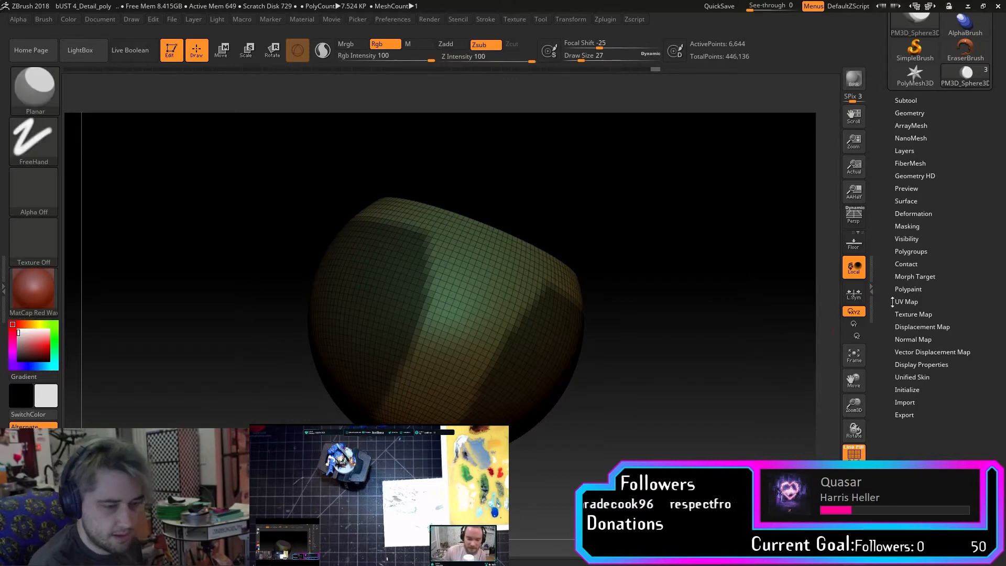
left_click(915, 226)
left_click_drag(875, 362, 893, 267)
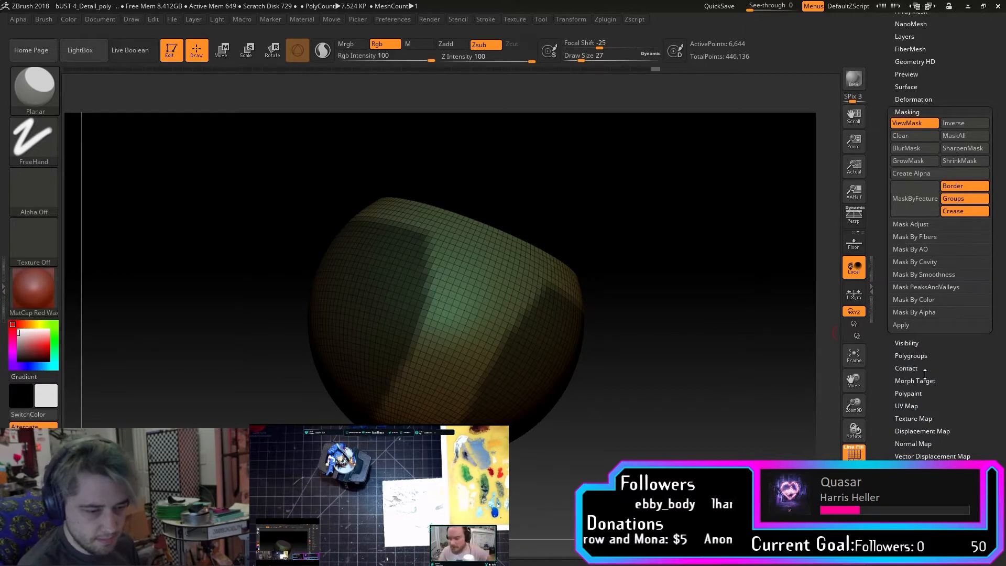
Turn the masked areas of the sphere into a polygroup with Group Masked and toggle the group's visibility.
left_click(925, 355)
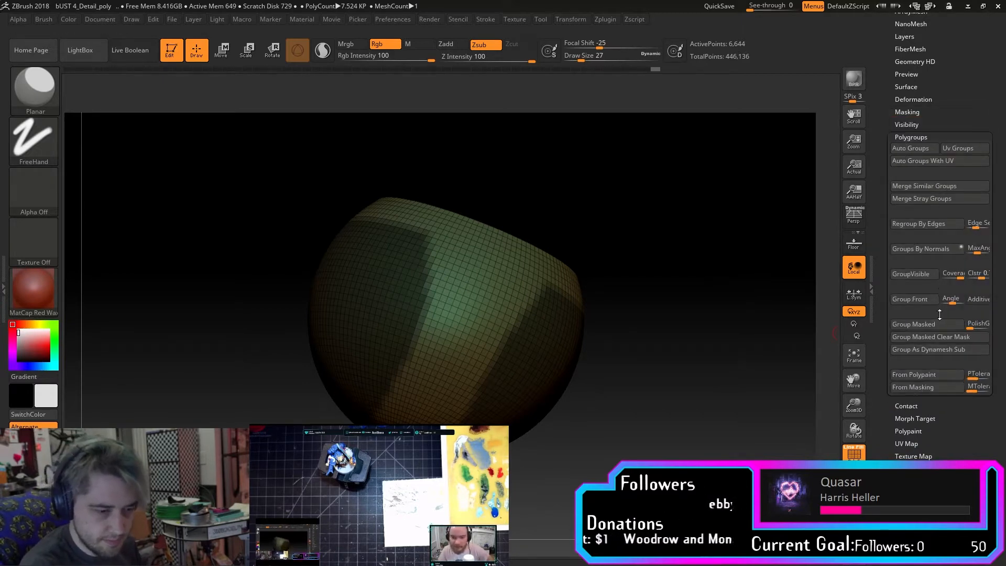
left_click(934, 325)
left_click(566, 362, "ctrl+shift")
left_click_drag(655, 378, 621, 369)
left_click(644, 375, "ctrl+shift")
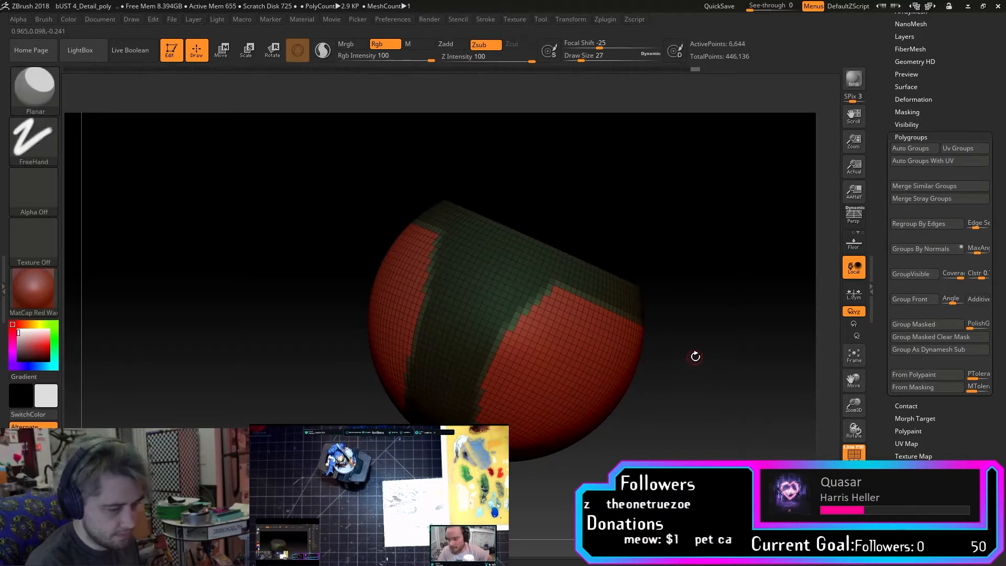
Hide the newly grouped side areas, isolating the T-shaped strip and the top cap.
left_click_drag(694, 356, 701, 305)
left_click(602, 375, "ctrl+shift")
mouse_move(606, 377)
left_mouse_down()
mouse_move(675, 343)
mouse_move(660, 368)
mouse_move(697, 345)
left_mouse_up()
left_click(634, 363, "ctrl+shift")
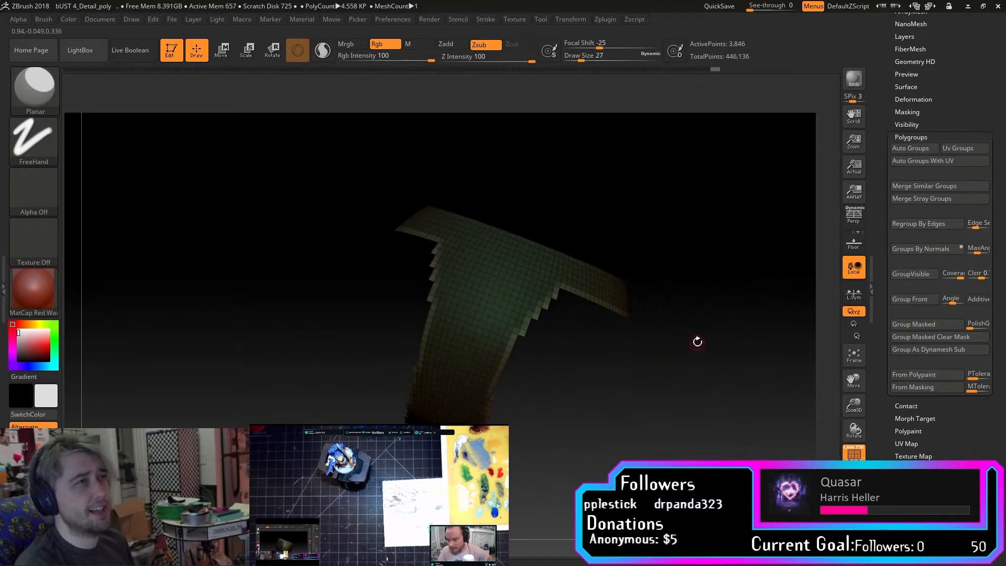
left_click_drag(696, 344, 687, 382)
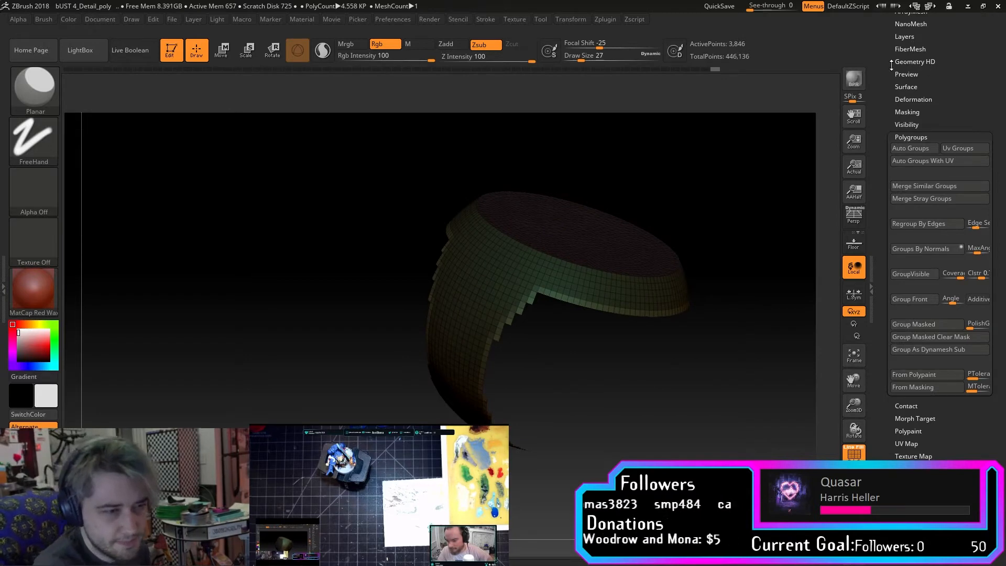
Delete the sphere's hidden geometry with the Del Hidden command of Modify Topology.
scroll(891, 66, "up", 3)
left_click(920, 64)
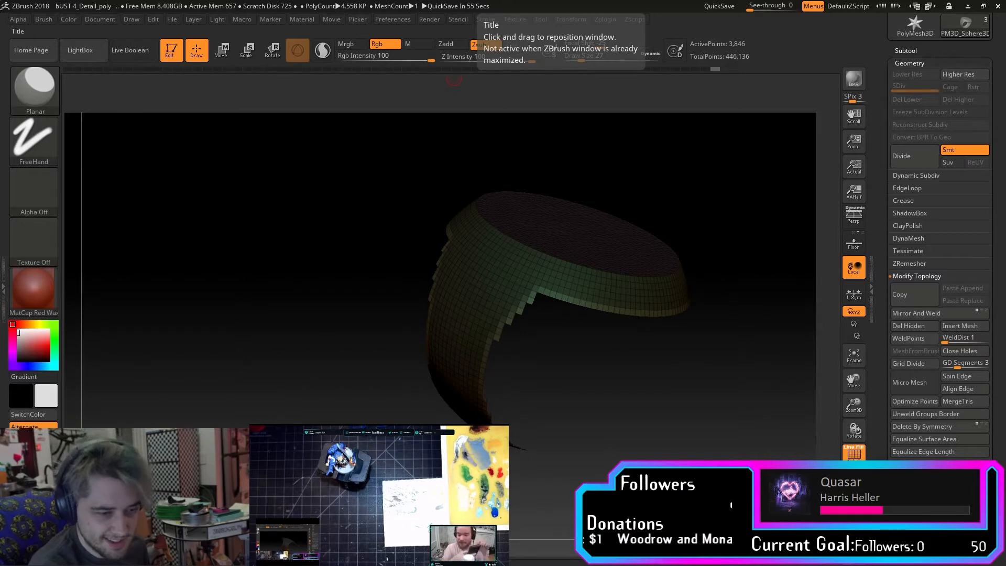
left_click(906, 50)
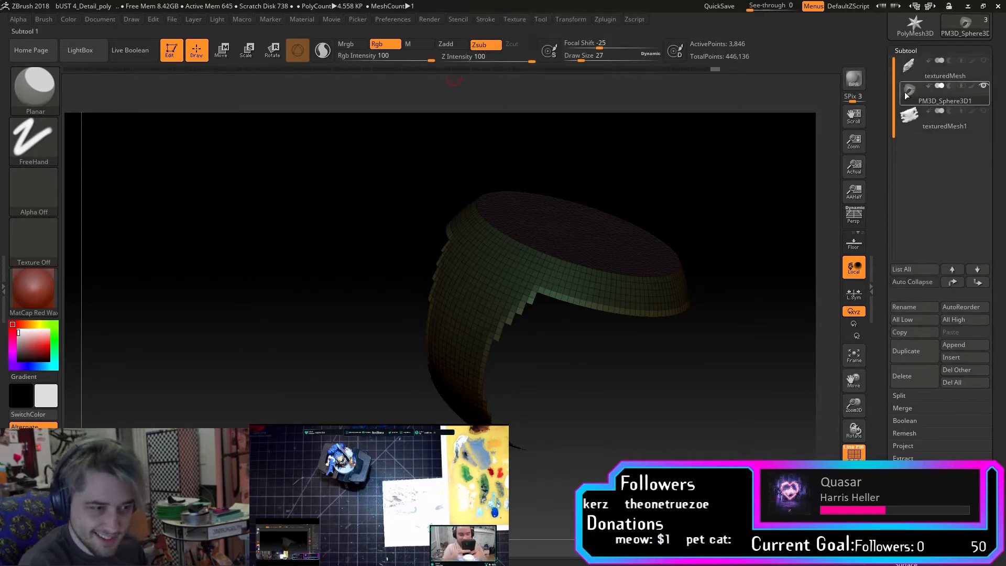
left_click(907, 50)
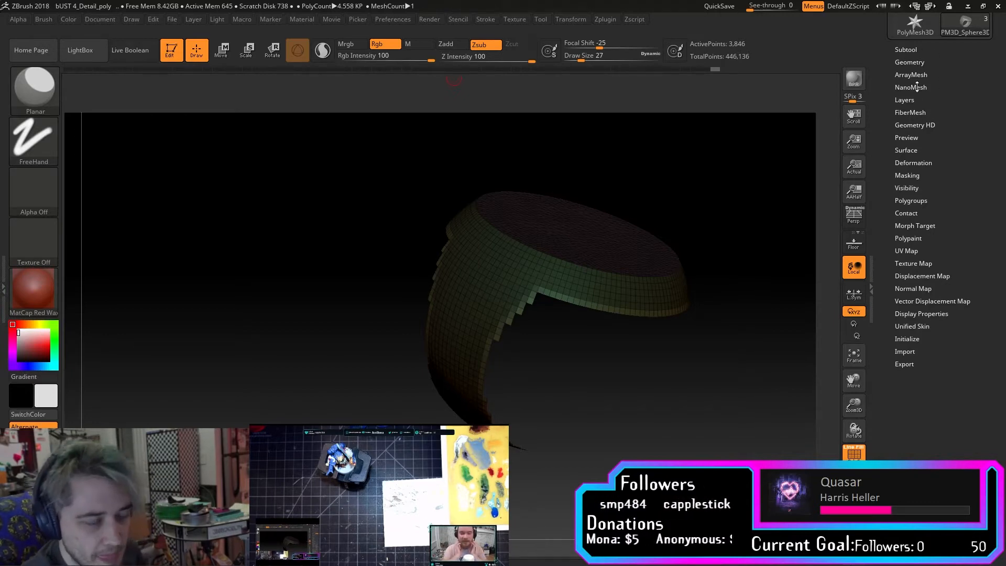
left_click_drag(916, 63, 917, 66)
left_click(917, 64)
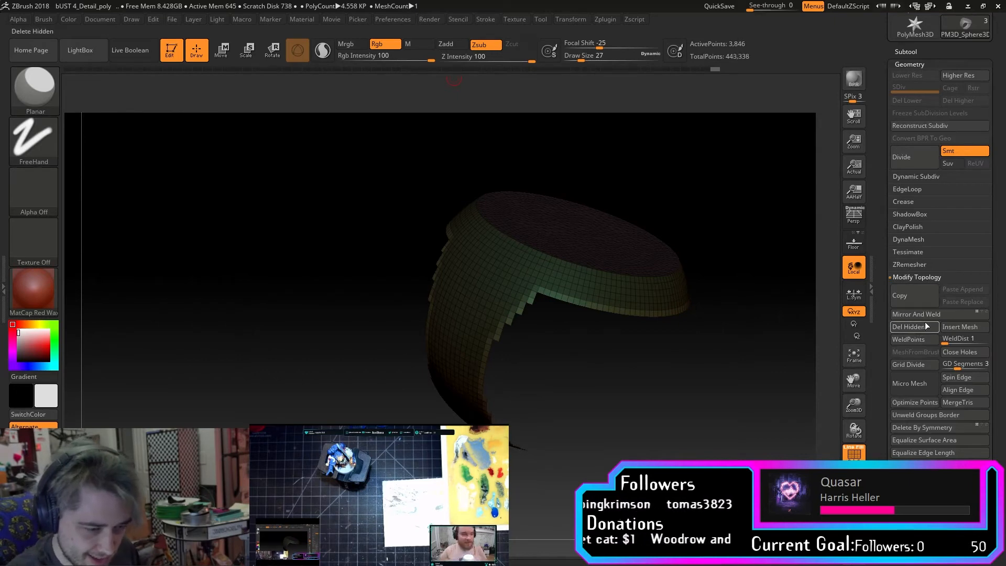
mouse_move(807, 371)
left_mouse_down()
mouse_move(713, 377)
mouse_move(685, 364)
mouse_move(682, 398)
mouse_move(731, 433)
mouse_move(664, 364)
mouse_move(723, 423)
left_mouse_up()
Undo the deletion of the hidden geometry and clear the mask from the isolated strip.
left_click(731, 382, "ctrl+shift")
left_click_drag(730, 382, 728, 364)
left_click(727, 364, "ctrl")
left_click(728, 364, "ctrl")
left_click_drag(729, 401, 659, 322)
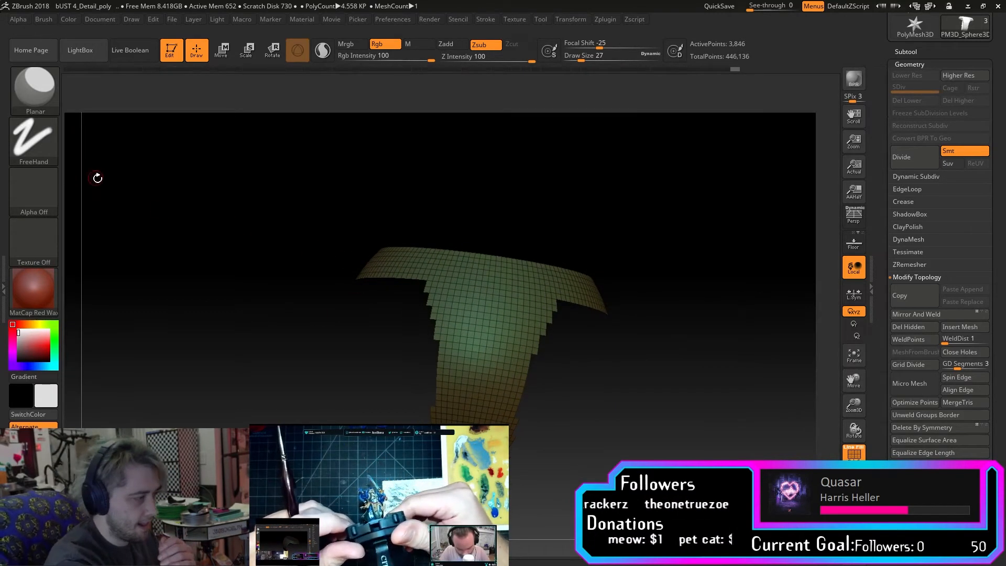
Choose the CurveBridge brush and turn the isolated strip to show its open side edge.
left_click(34, 88)
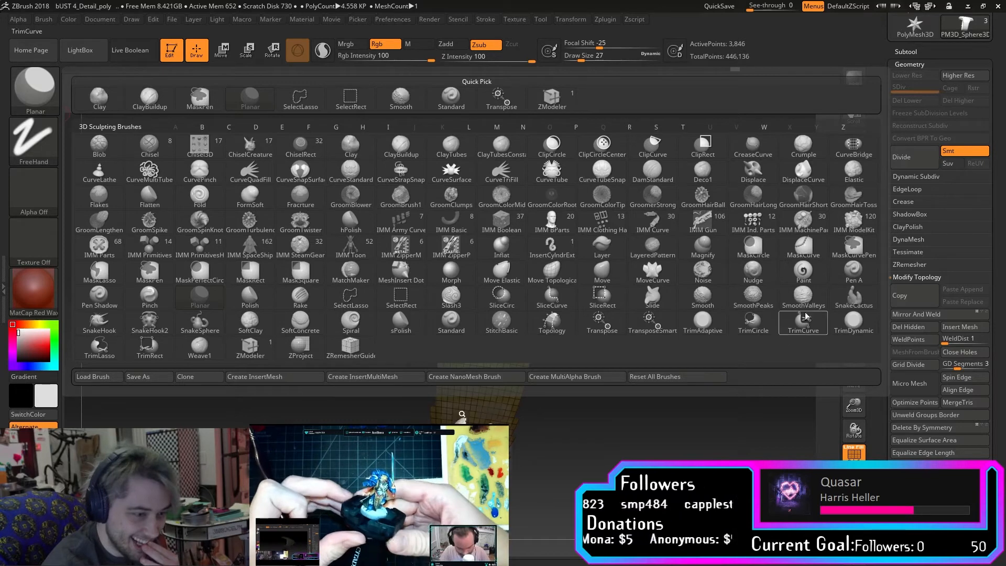
left_click(854, 149)
mouse_move(720, 307)
left_mouse_down()
mouse_move(676, 345)
mouse_move(681, 333)
left_mouse_up()
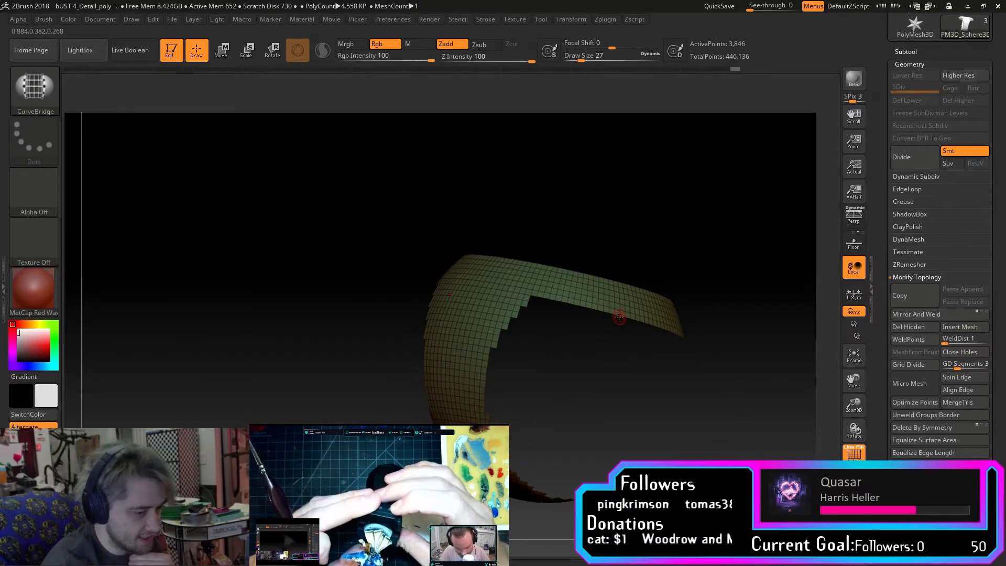
Try a CurveBridge curve along the lower edge of the strip's upper band, and undo it.
left_click_drag(567, 304, 523, 298)
left_click_drag(689, 272, 754, 268)
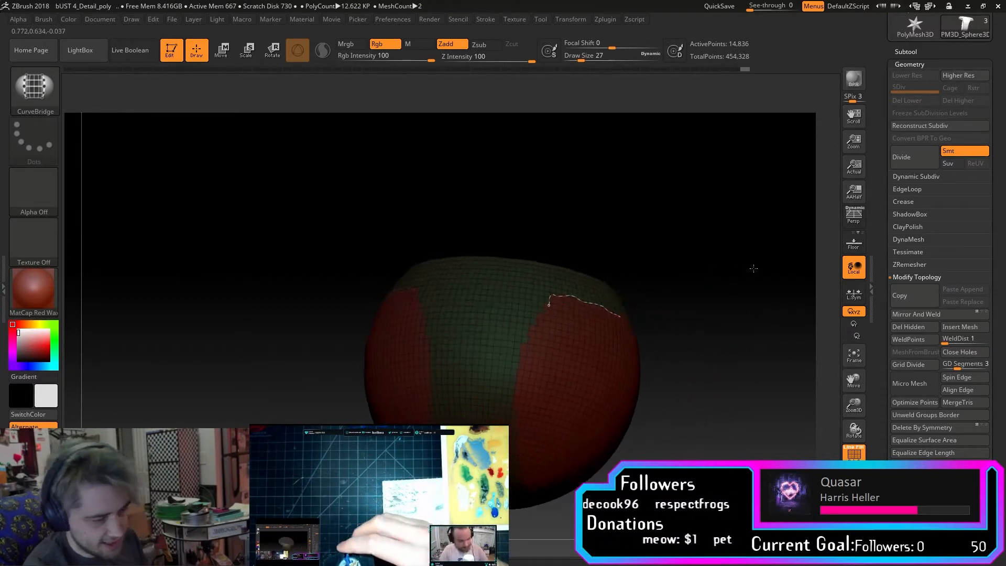
key("ctrl+z")
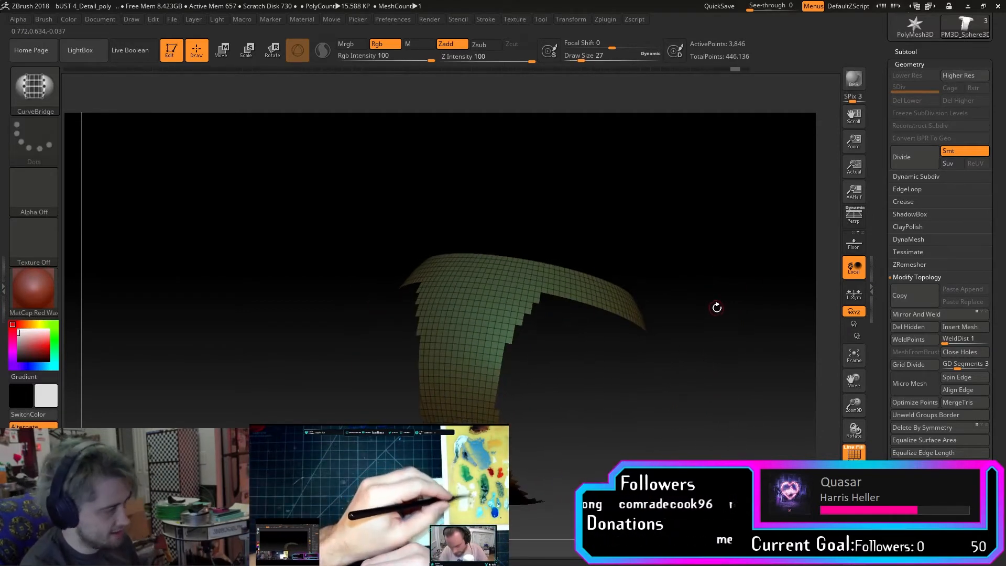
Frame the isolated strip, try a CurveBridge curve straight across it between its stepped side edges, and undo it.
left_click_drag(723, 308, 709, 298)
left_click(852, 356)
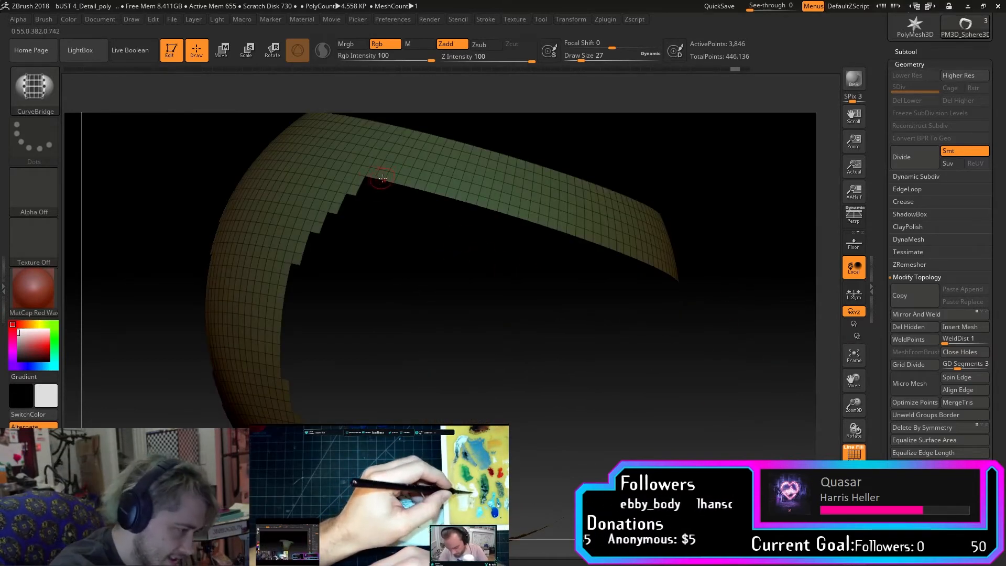
key("space")
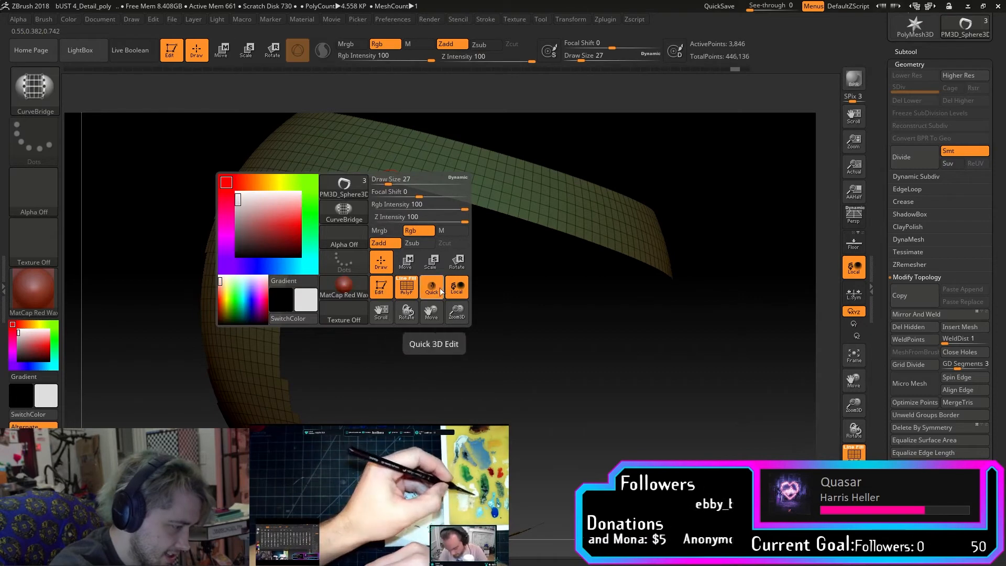
key("ctrl")
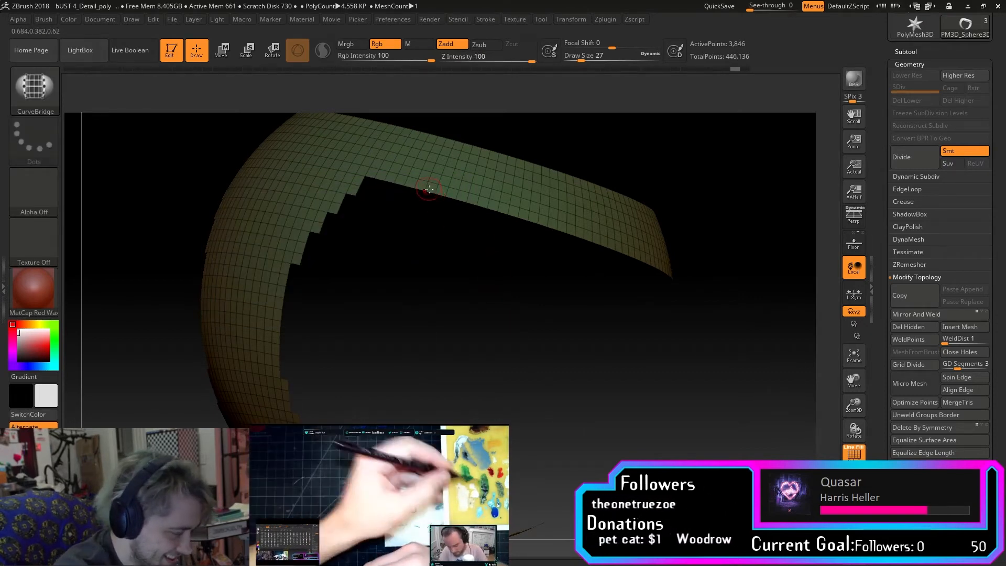
left_click_drag(468, 209, 425, 234)
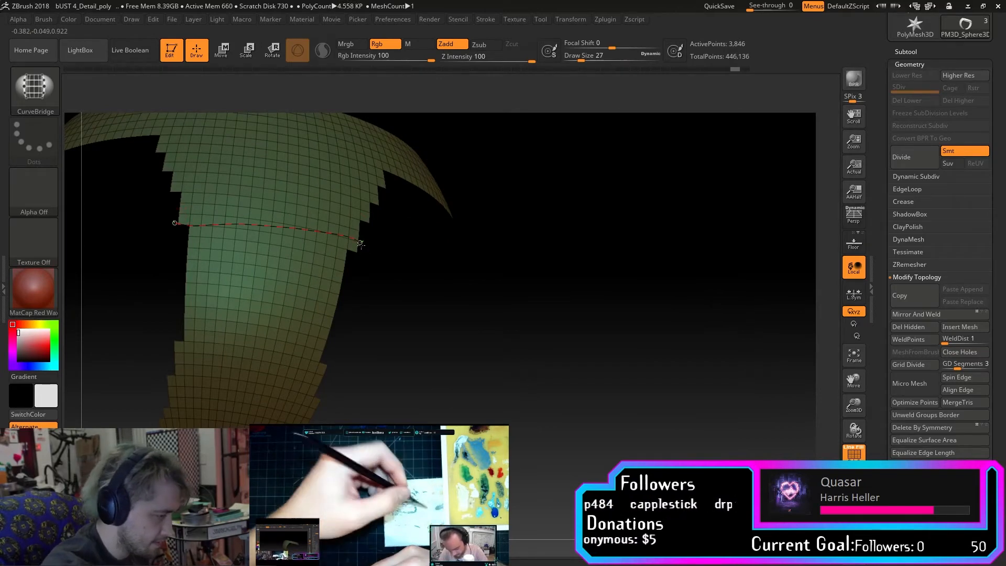
left_click_drag(360, 242, 360, 245)
mouse_move(548, 193)
left_mouse_down()
mouse_move(506, 164)
mouse_move(507, 145)
mouse_move(559, 162)
mouse_move(524, 132)
mouse_move(472, 126)
left_mouse_up()
key("ctrl+z")
Try a CurveBridge curve between the strip's two upper stepped corners at draw size 64, and undo the bridge.
left_click_drag(305, 234, 375, 137)
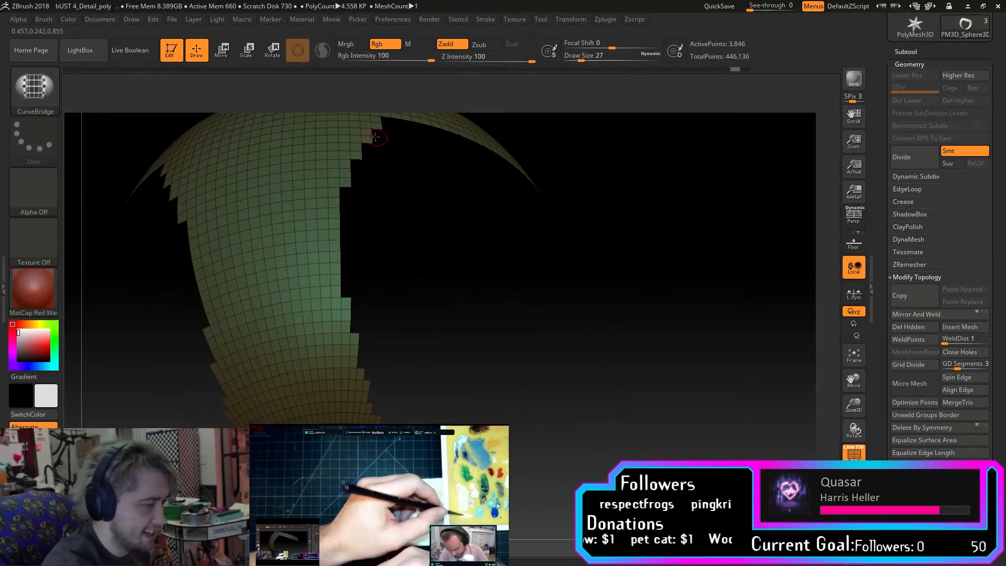
left_click(164, 191)
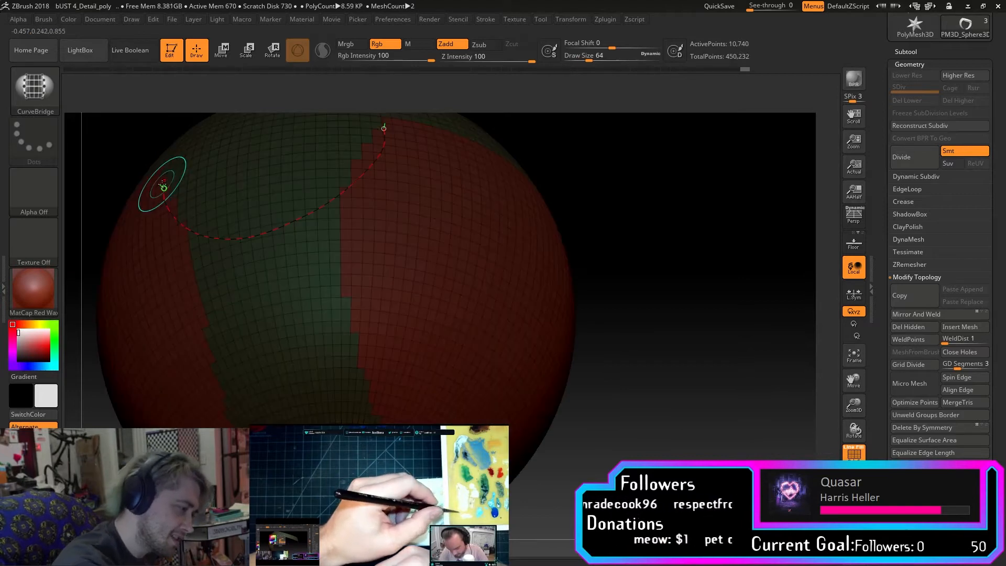
left_click_drag(595, 210, 642, 225)
key("ctrl+z")
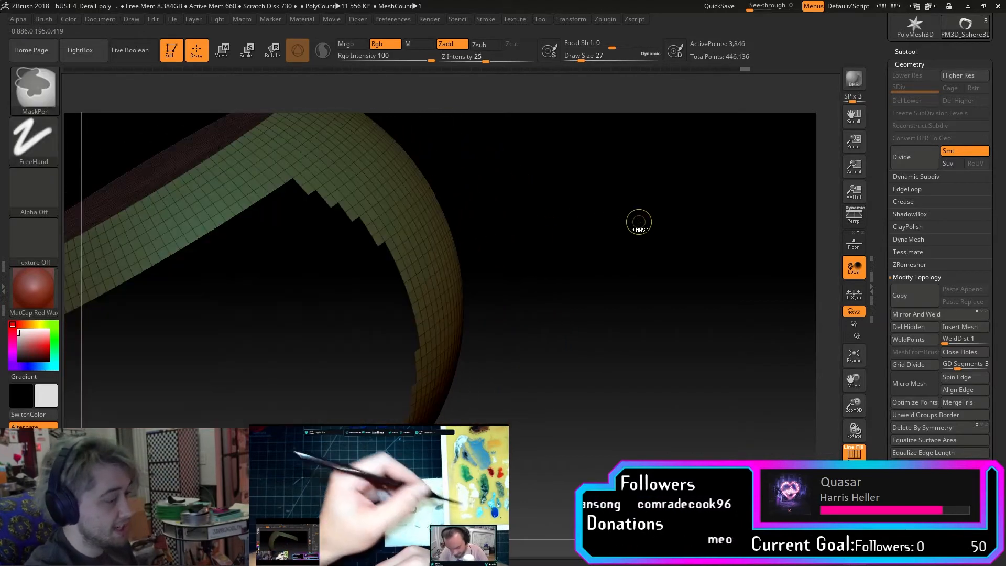
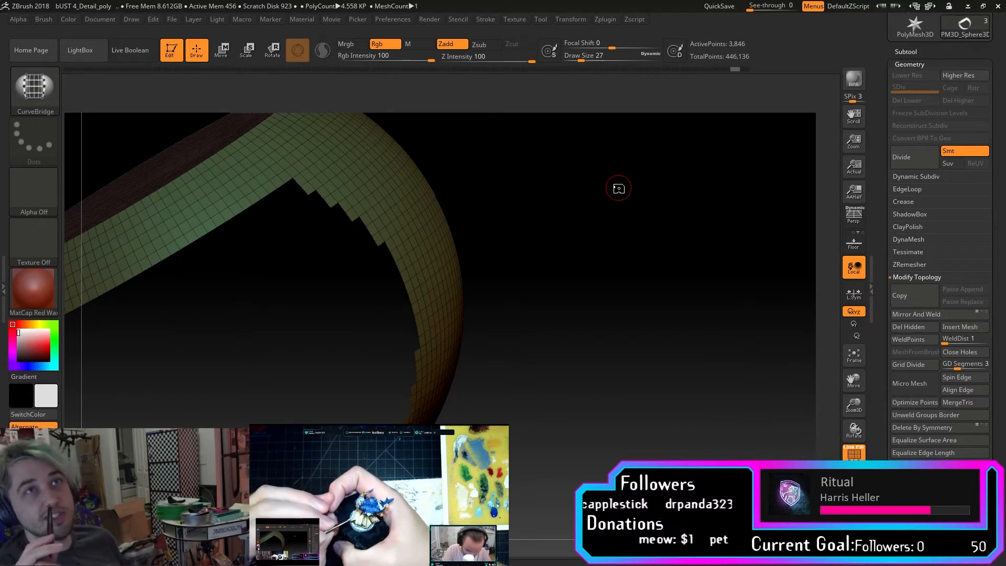
Try CurveBridge curves down the stepped edges on both sides of the strip, and return to the isolated strip.
left_click_drag(572, 328, 638, 291)
mouse_move(451, 207)
left_mouse_down()
mouse_move(465, 220)
mouse_move(475, 268)
left_mouse_up()
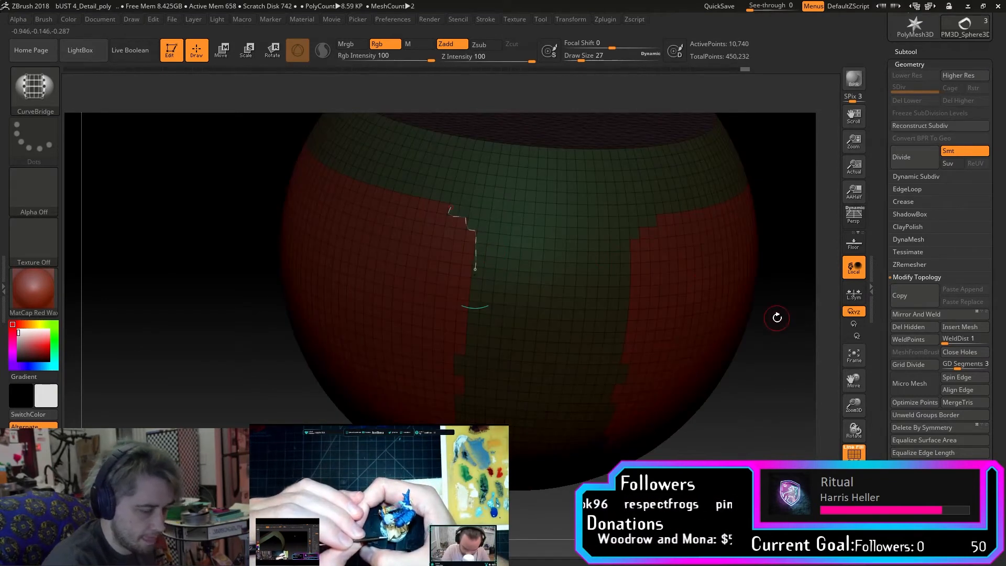
mouse_move(660, 217)
left_mouse_down()
mouse_move(633, 245)
mouse_move(635, 275)
left_mouse_up()
mouse_move(735, 388)
left_mouse_down()
mouse_move(763, 388)
mouse_move(725, 382)
left_mouse_up()
left_click(715, 343, "ctrl+shift")
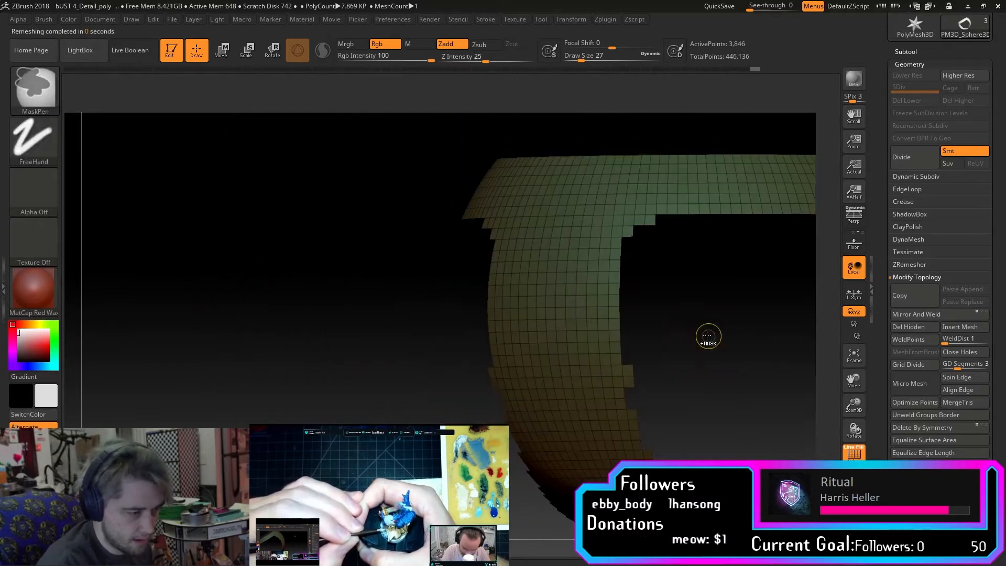
Switch to the ZModeler brush and set its edge action to Bridge.
left_click_drag(389, 403, 410, 299)
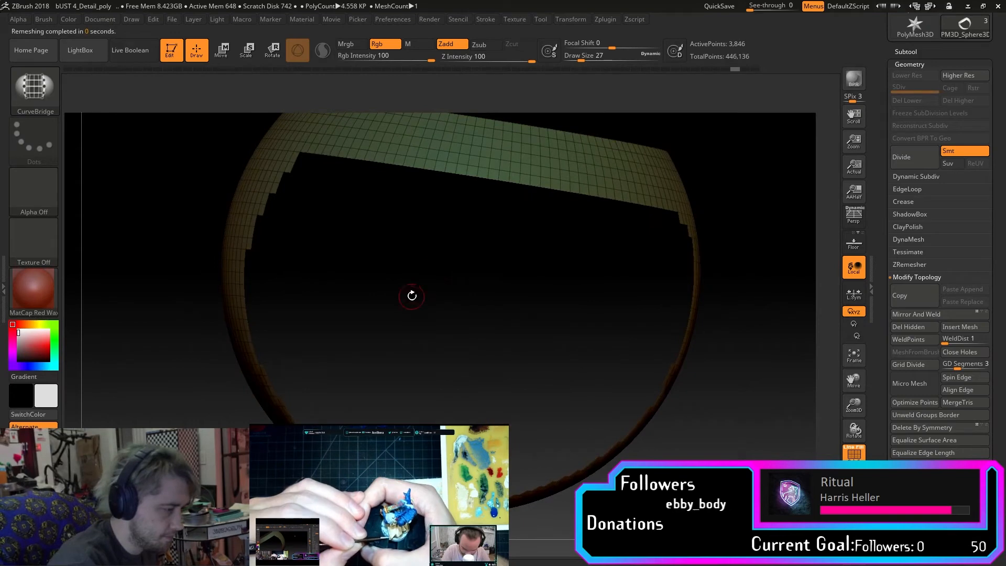
key("b")
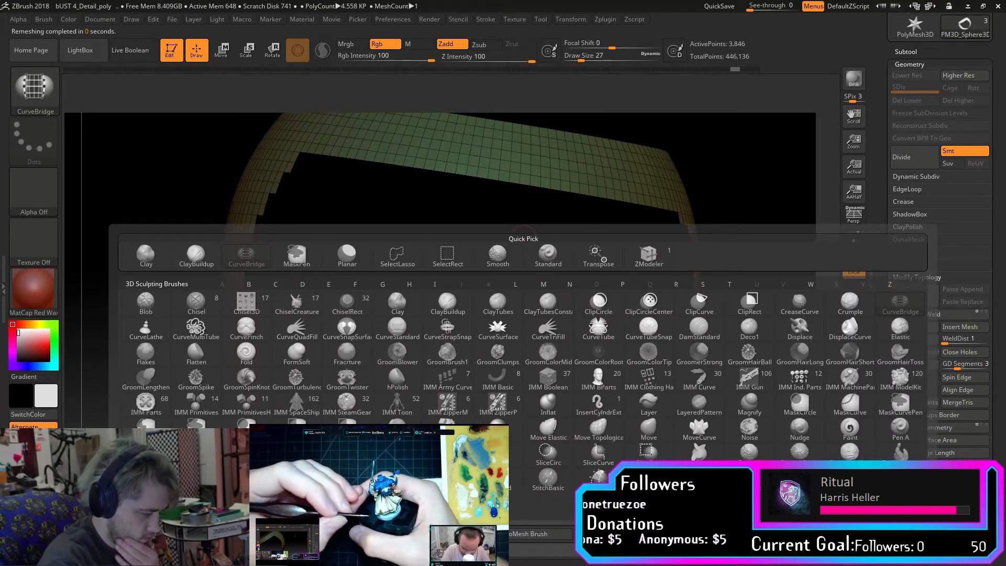
key("z")
key("m")
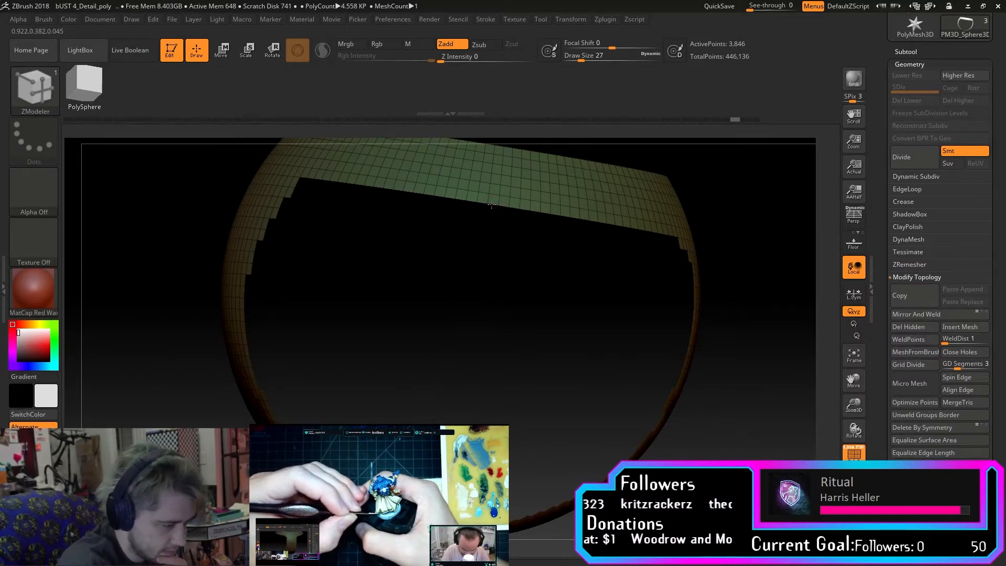
key("space")
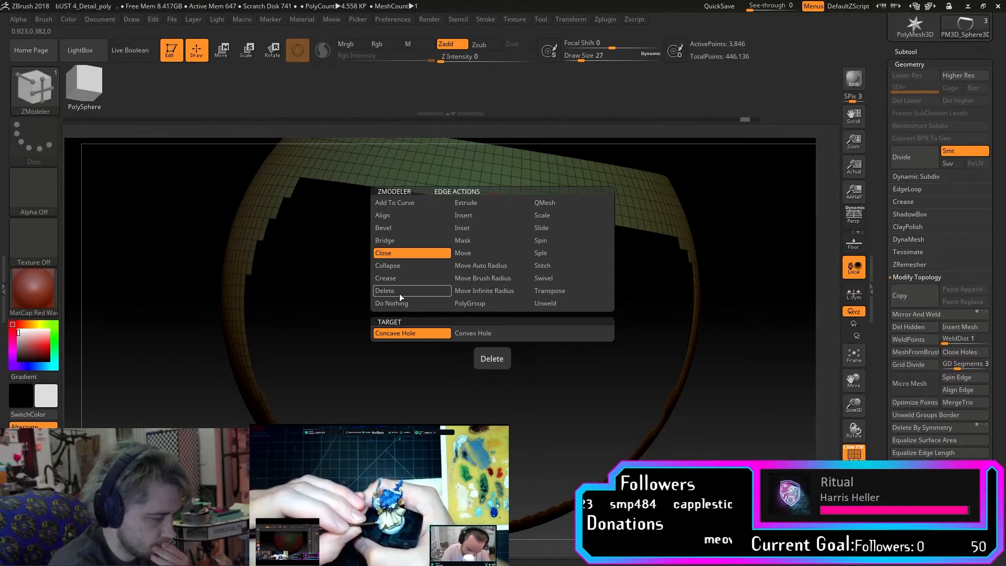
left_click(425, 240)
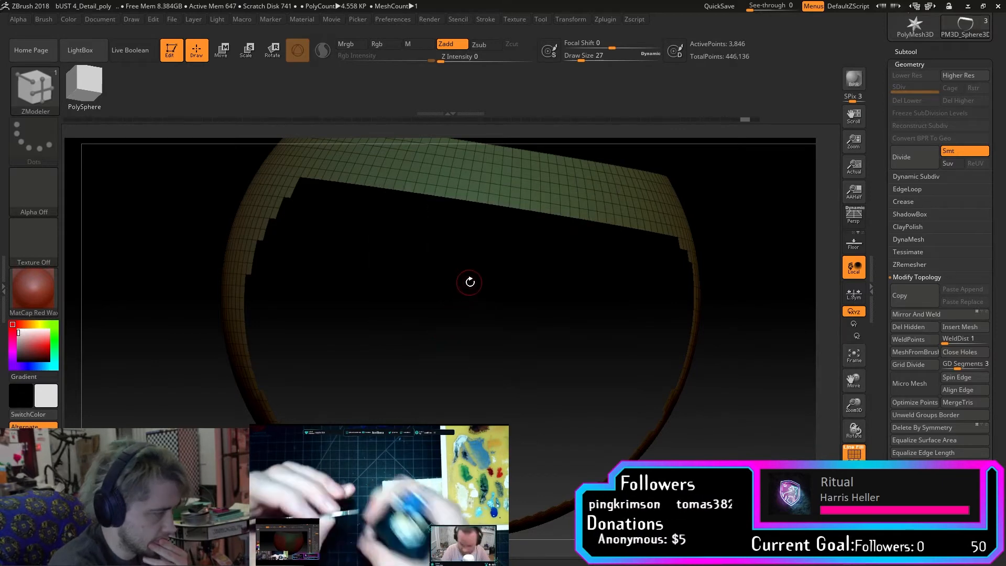
Try to bridge the strip's open edges using the Two Holes target, and review the edge Bridge options.
key("space")
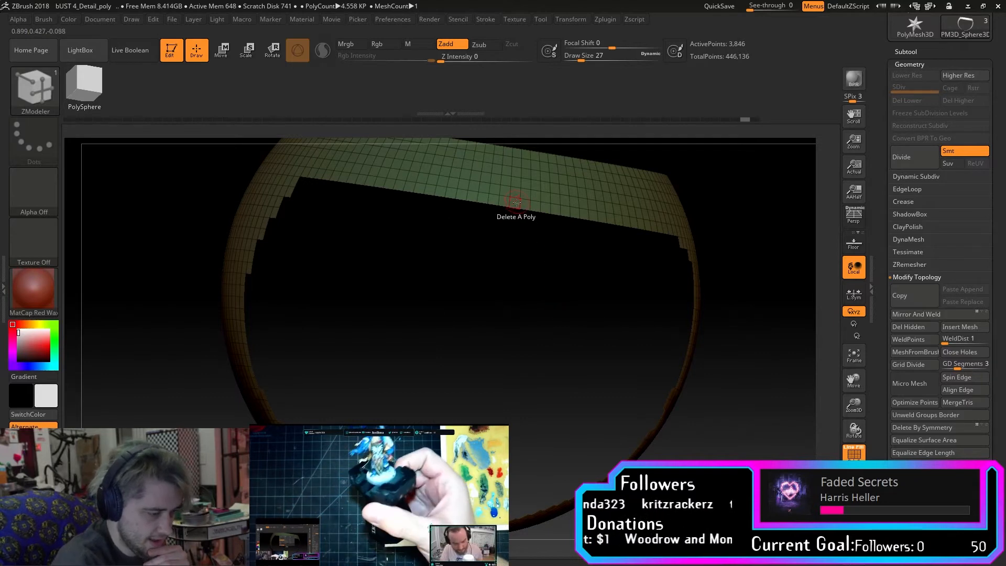
left_click_drag(757, 328, 731, 343)
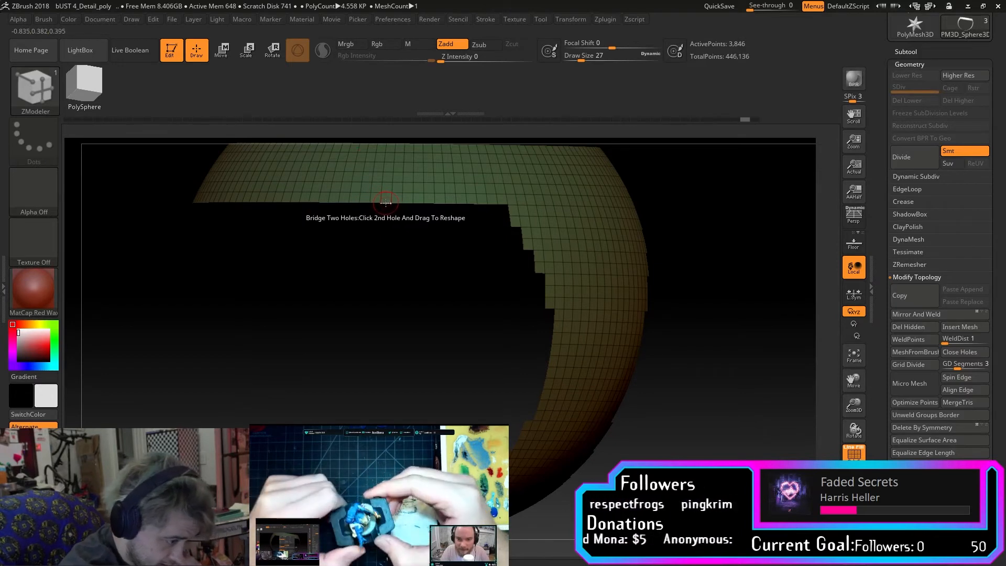
left_click_drag(461, 274, 688, 218)
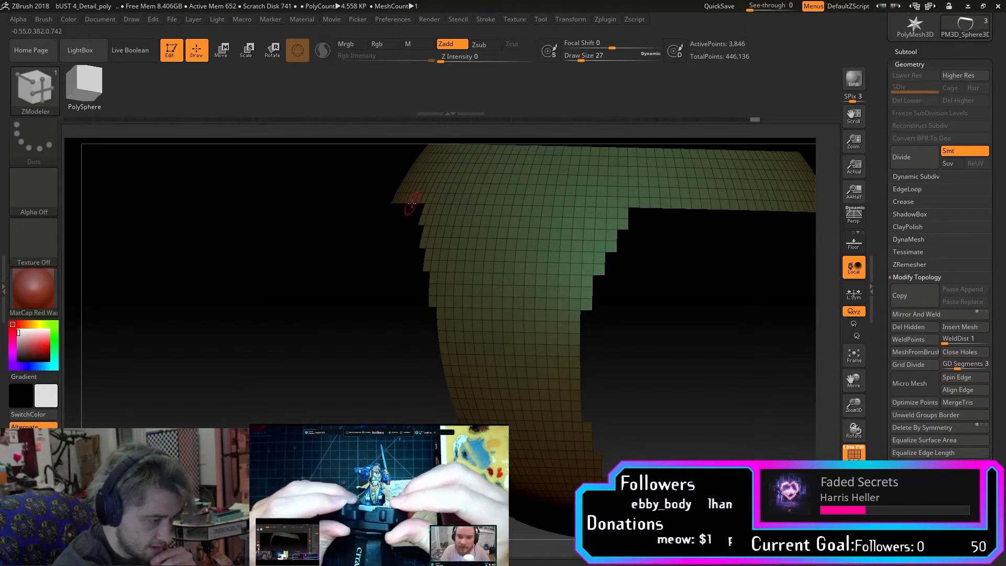
right_click(706, 209)
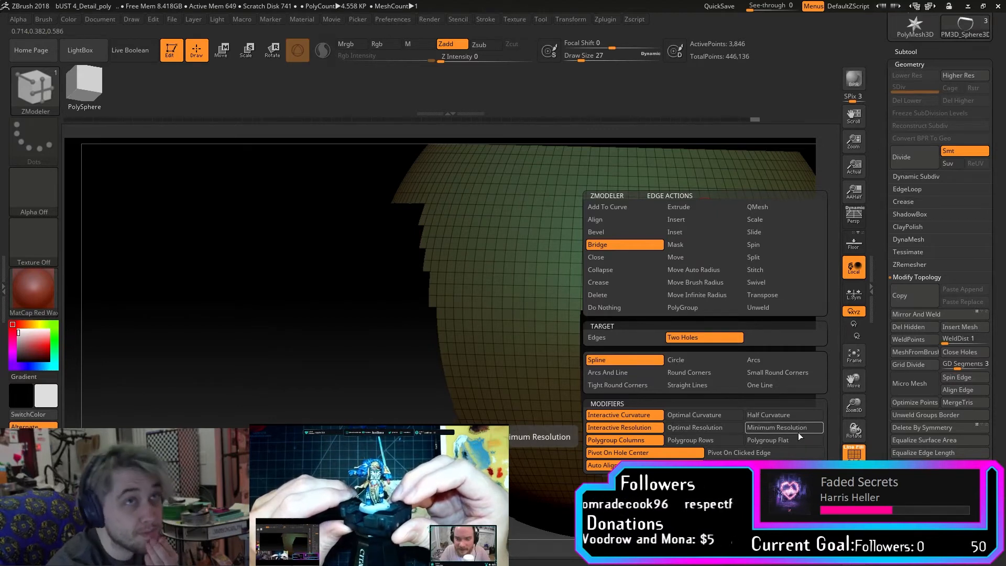
left_click_drag(775, 493, 694, 253)
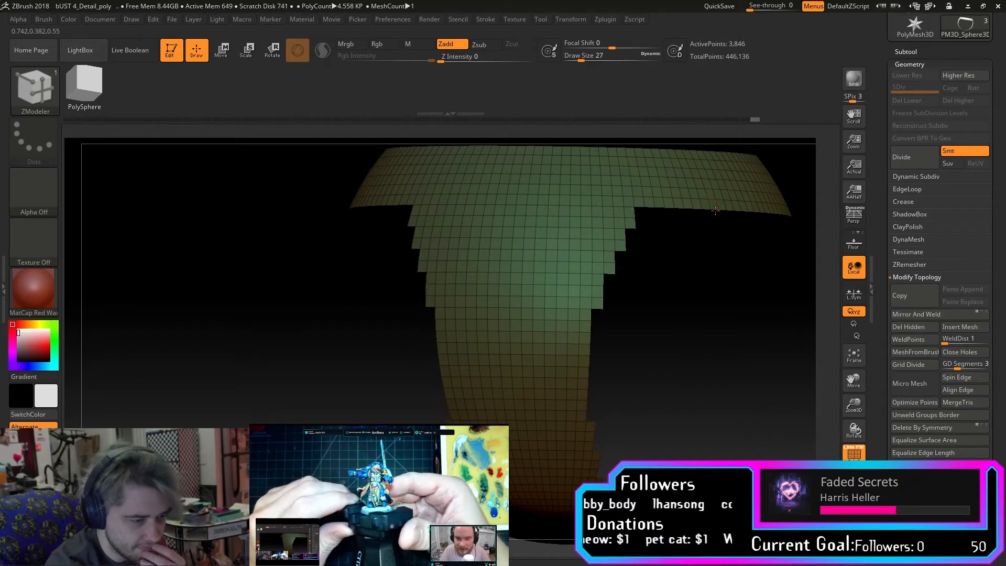
key("space")
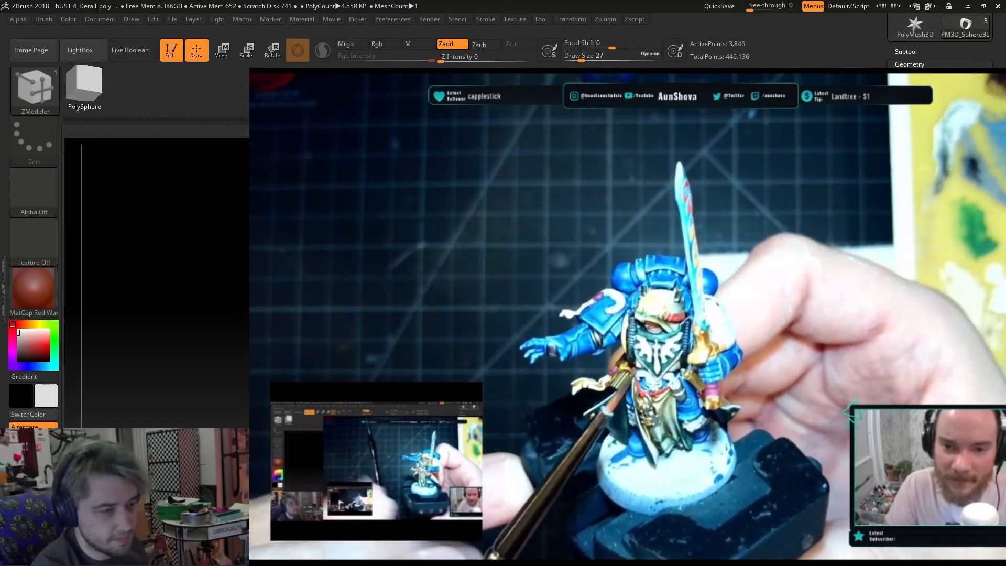
Inspect the isolated strip and switch back to the CurveBridge brush.
key("shift")
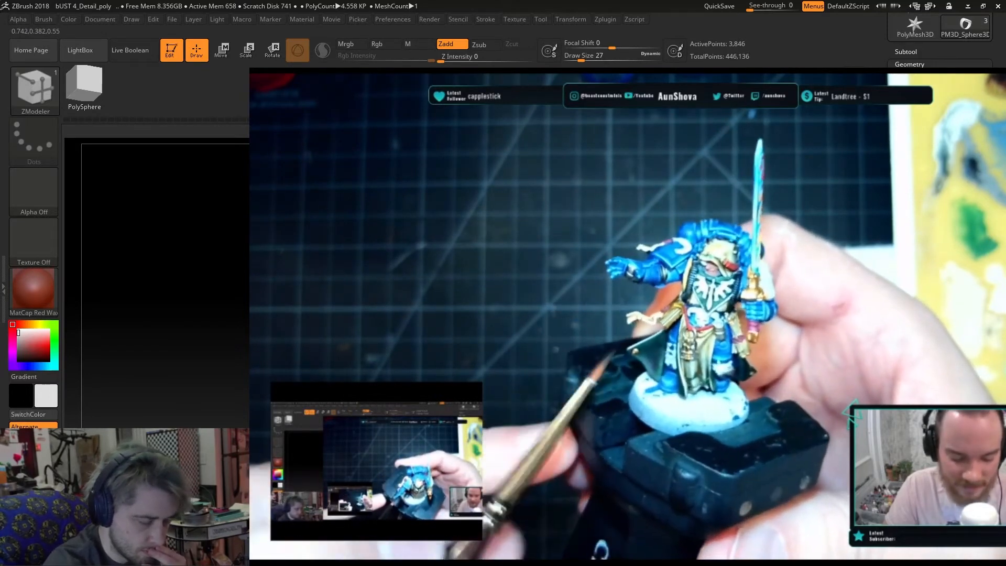
key("f")
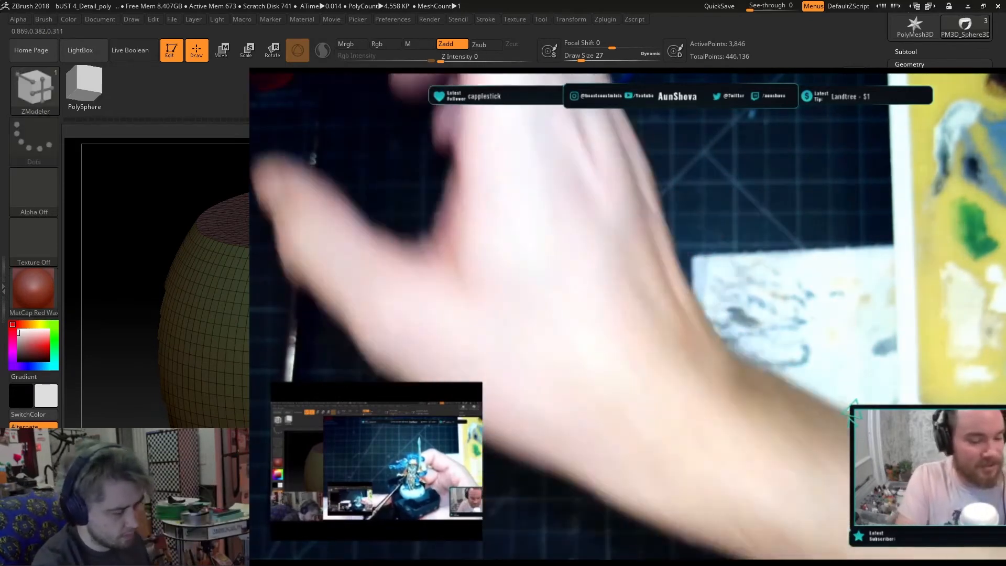
left_click_drag(524, 325, 592, 311)
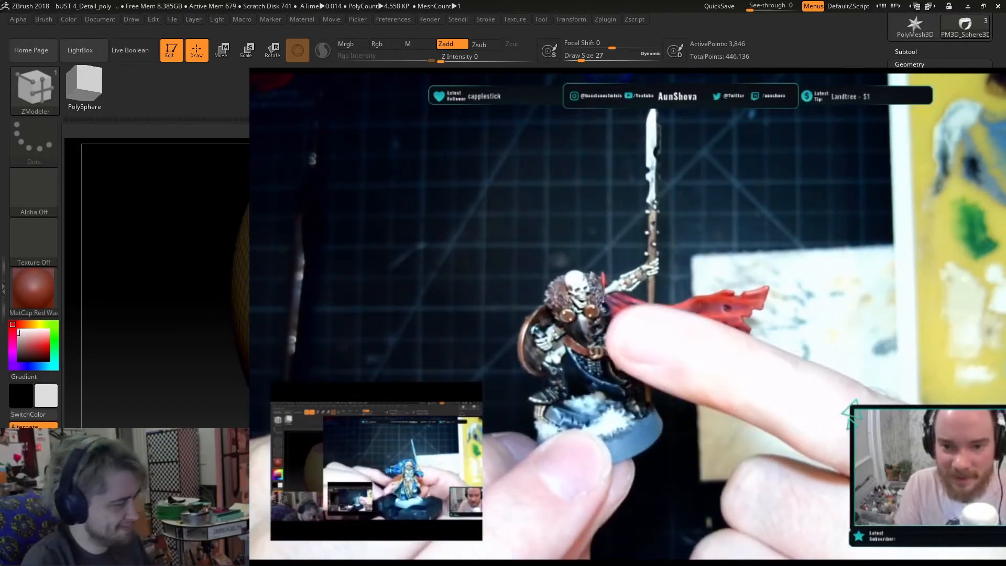
key("b")
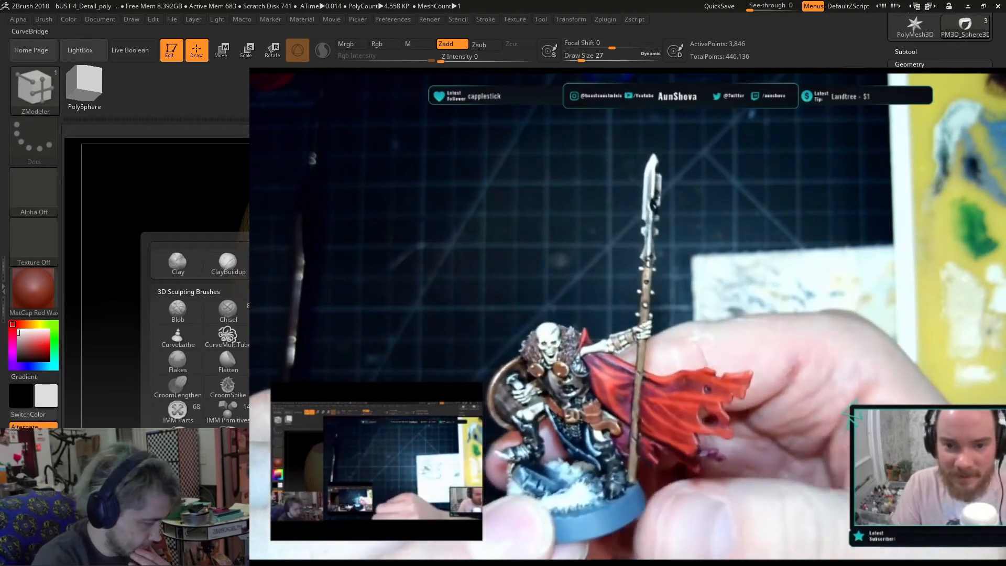
left_click(730, 312)
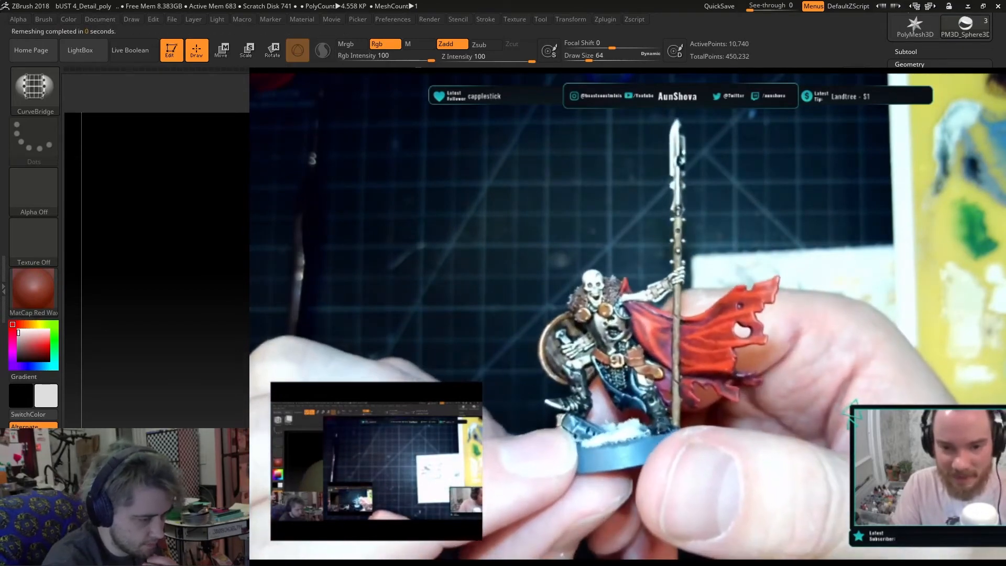
Try a CurveBridge surface across the strip's opening with the polyframe view toggled, and undo the bridge.
key("shift+f")
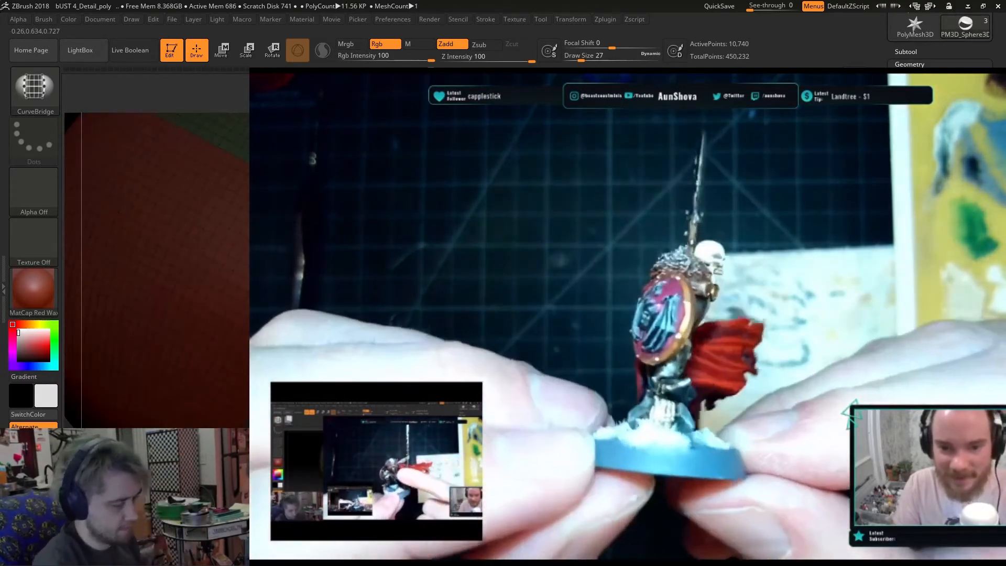
key("ctrl")
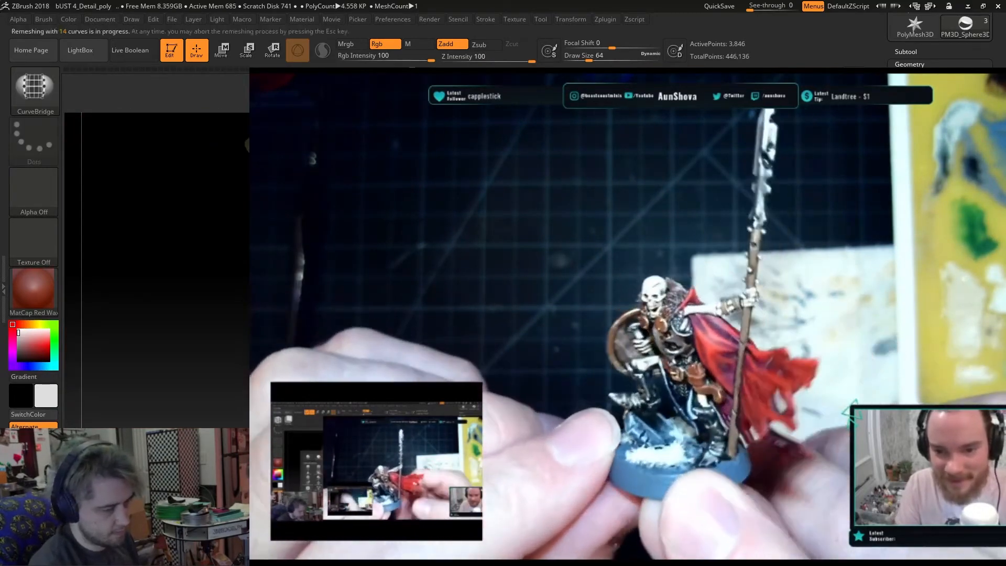
key("ctrl")
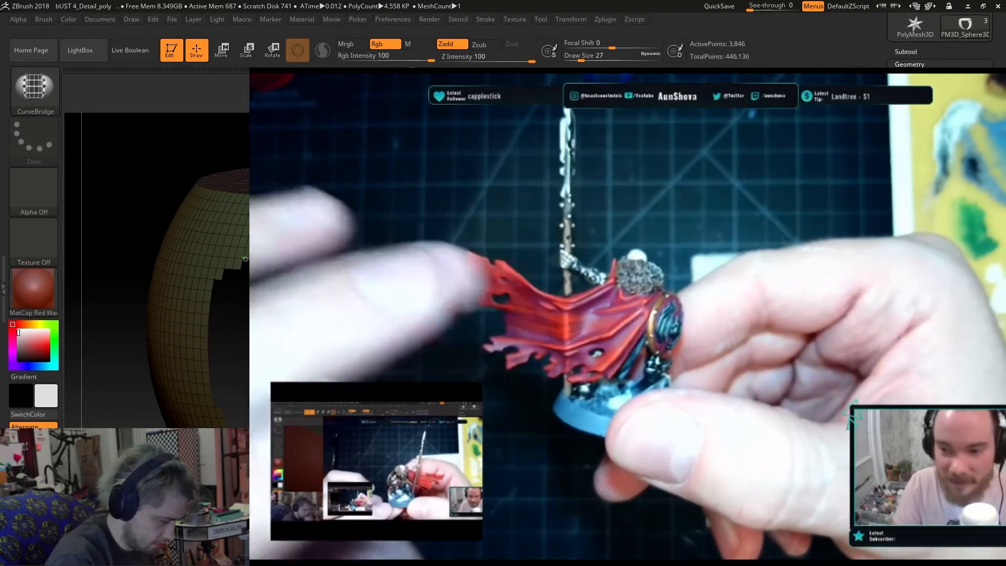
Try CurveBridge curves along the stepped side edges to fill the strip's opening, and undo the last bridge.
left_click(217, 351)
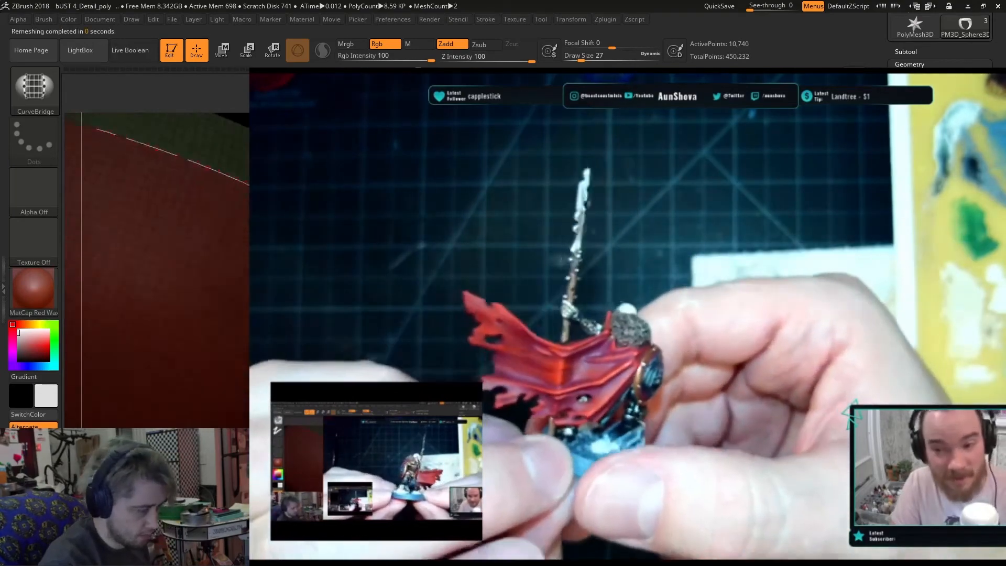
key("]")
key("]")
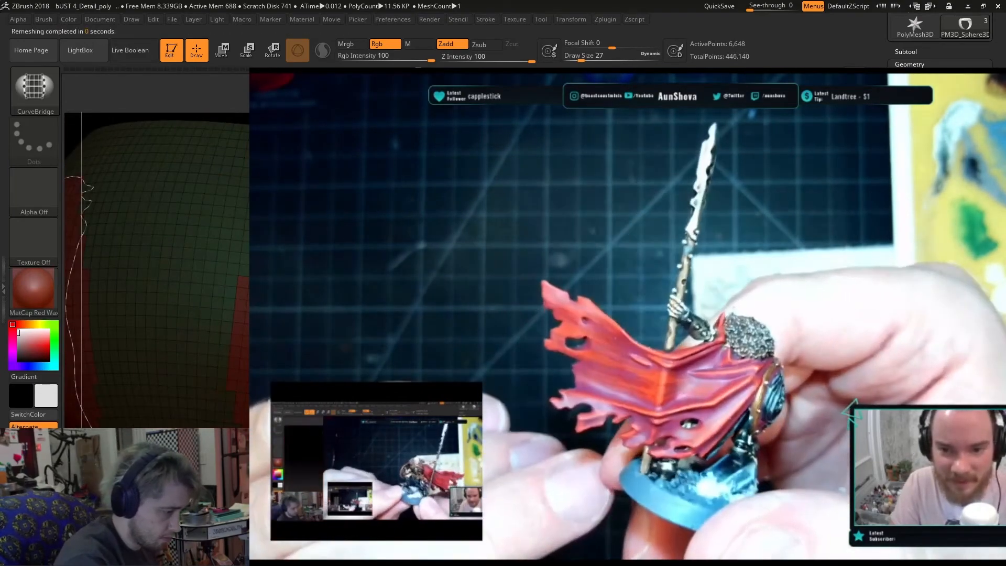
left_click_drag(81, 215, 238, 259)
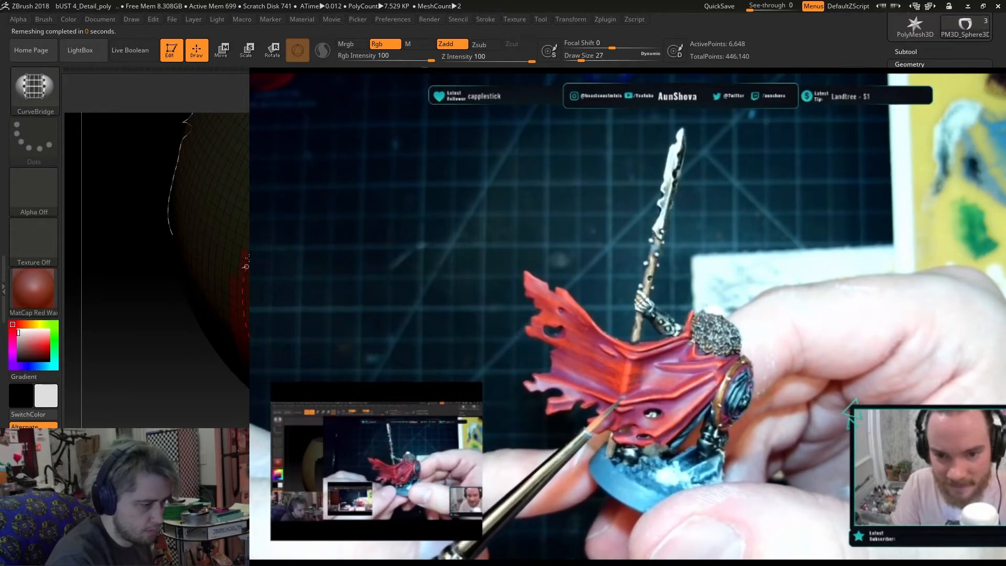
left_click_drag(229, 404, 294, 371)
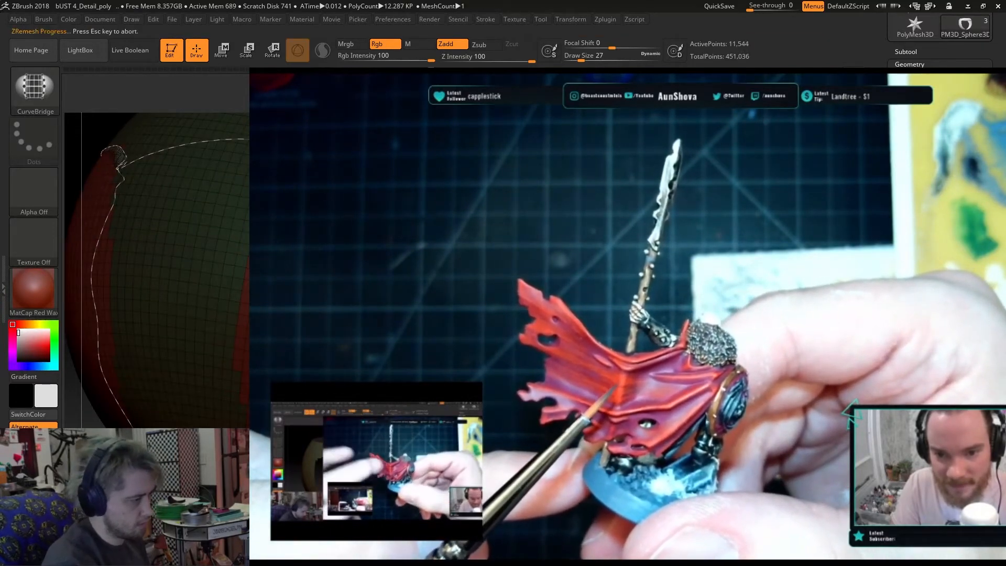
key("ctrl")
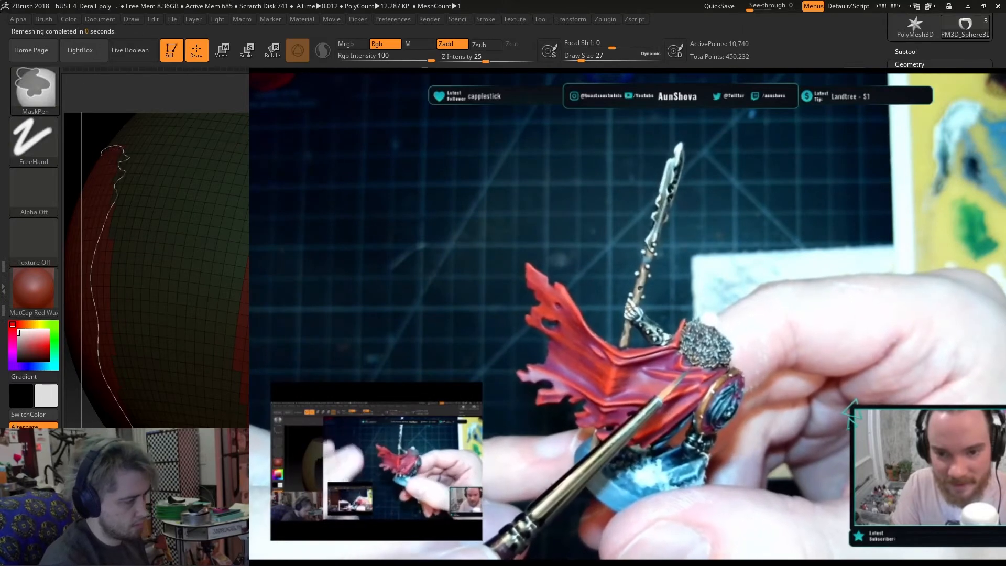
key("ctrl+z")
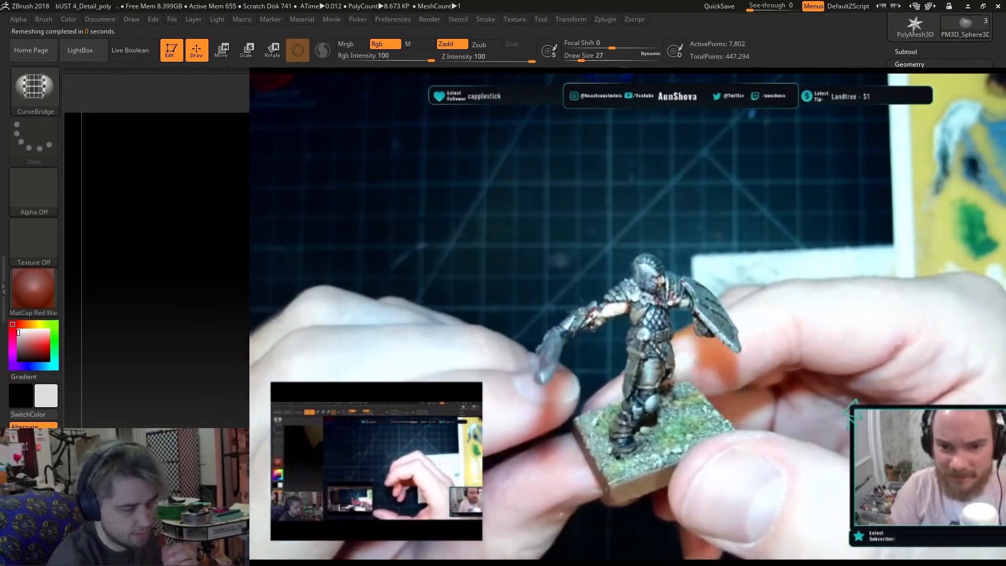
Undo the remaining CurveBridge surfaces to return to the isolated strip.
key("f")
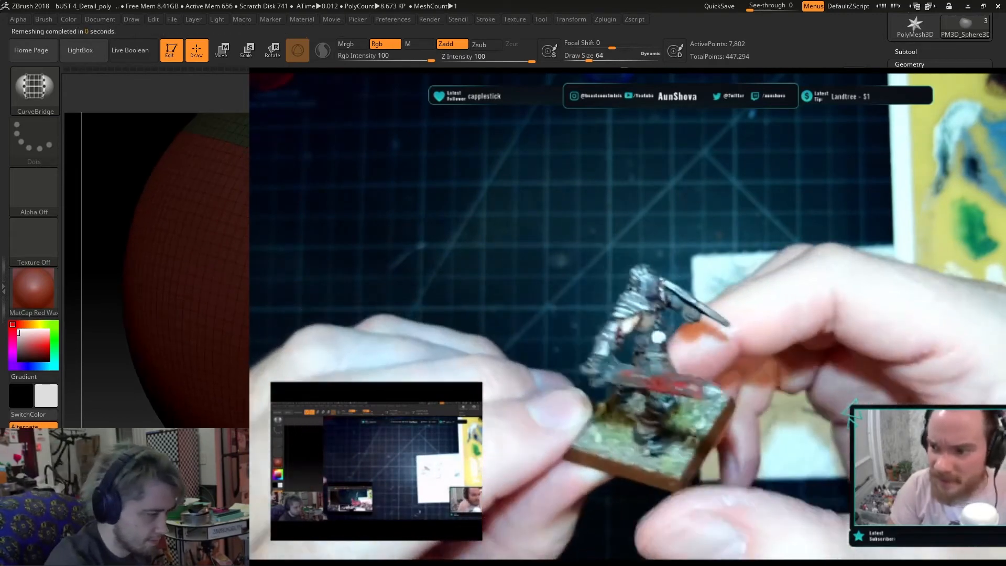
key("ctrl")
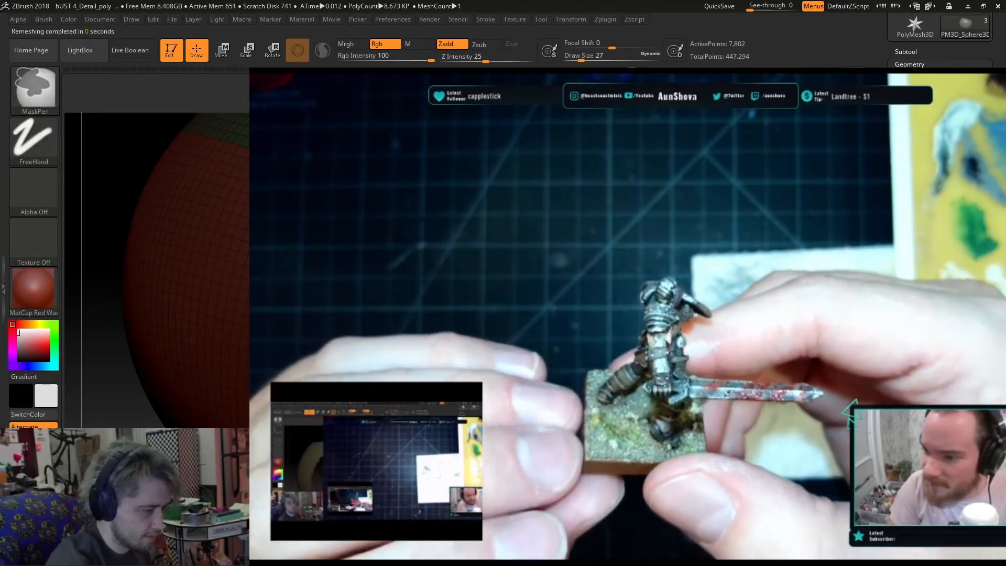
key("ctrl+z")
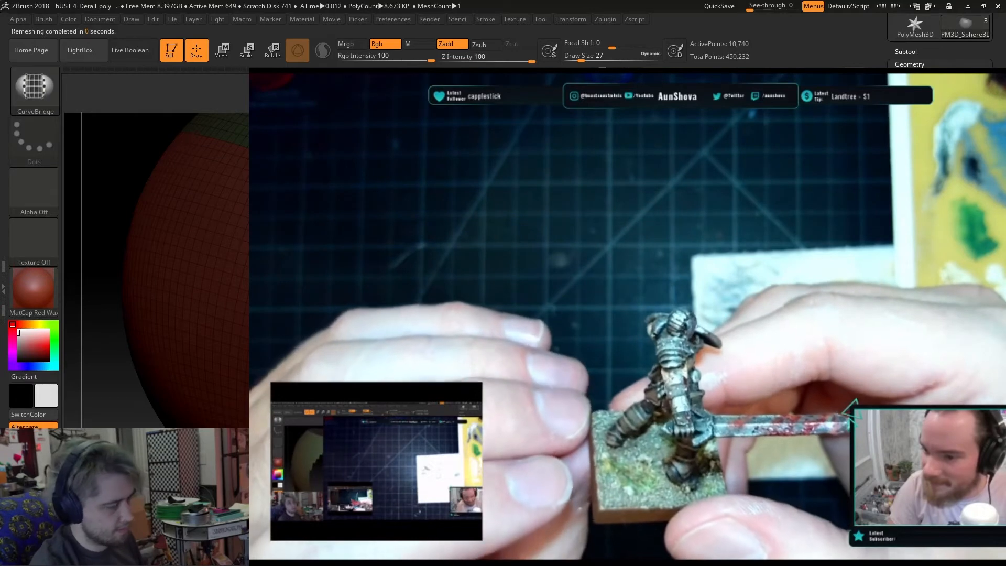
key("ctrl+z")
Choose the Blob brush, and replace it with the Inflat brush at draw size 65.
left_click(24, 90)
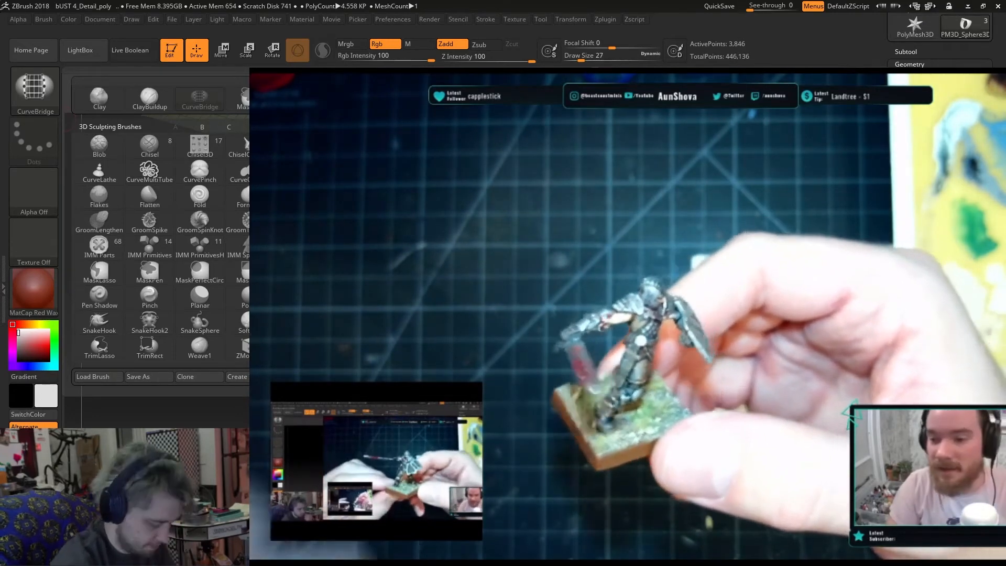
left_click(99, 145)
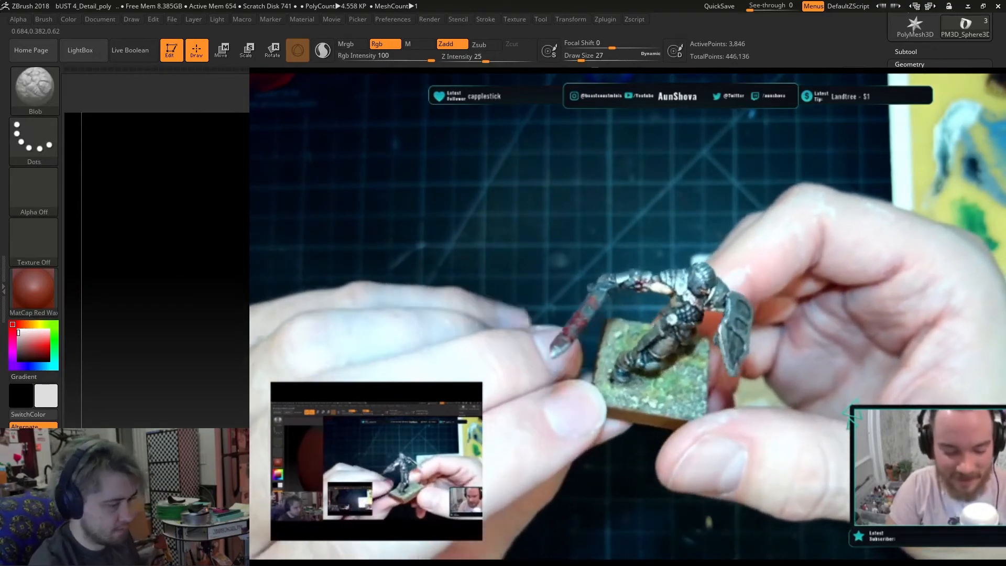
key("b")
key("i")
key("n")
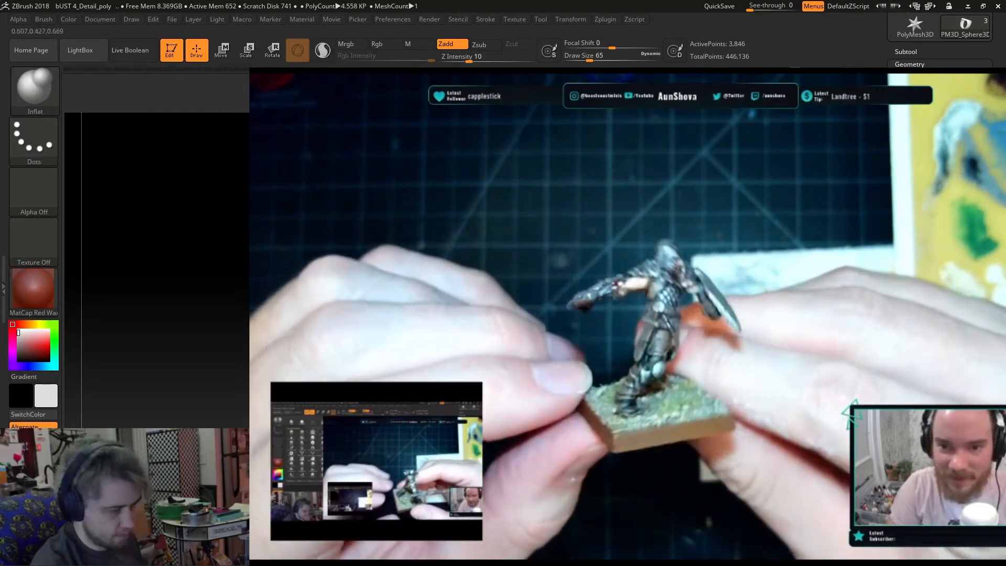
Undo the last change to the isolated strip.
left_click(586, 20)
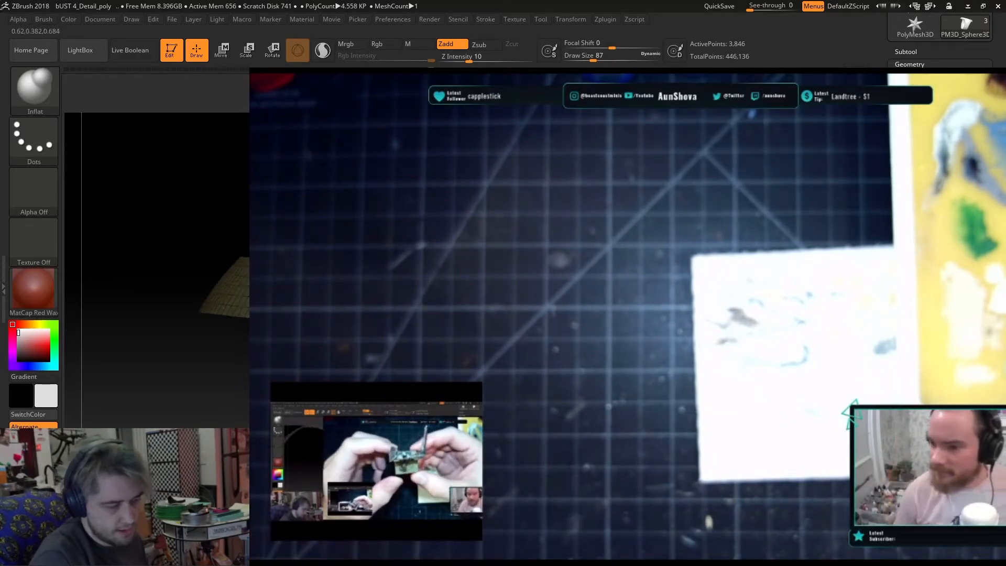
key("ctrl")
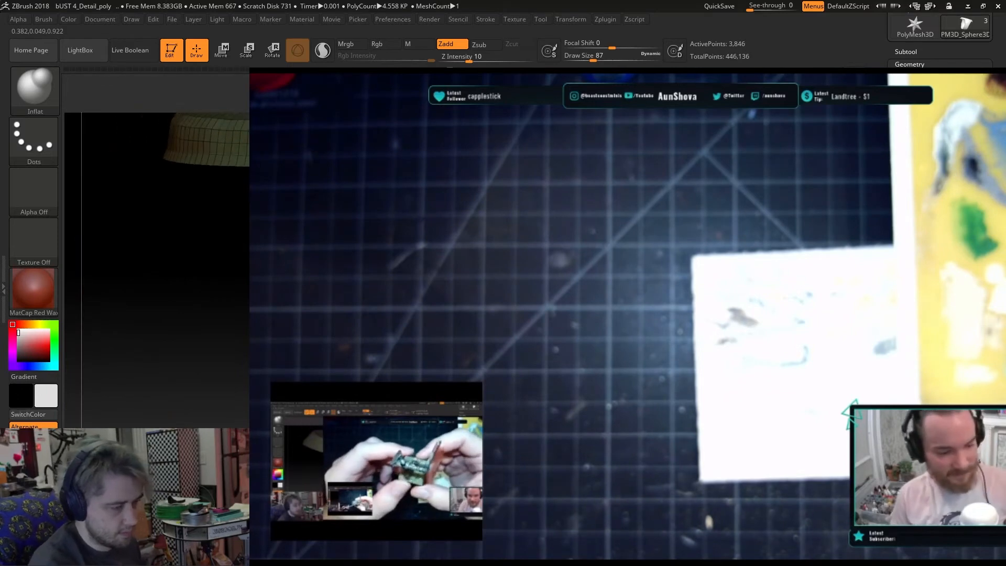
key("ctrl")
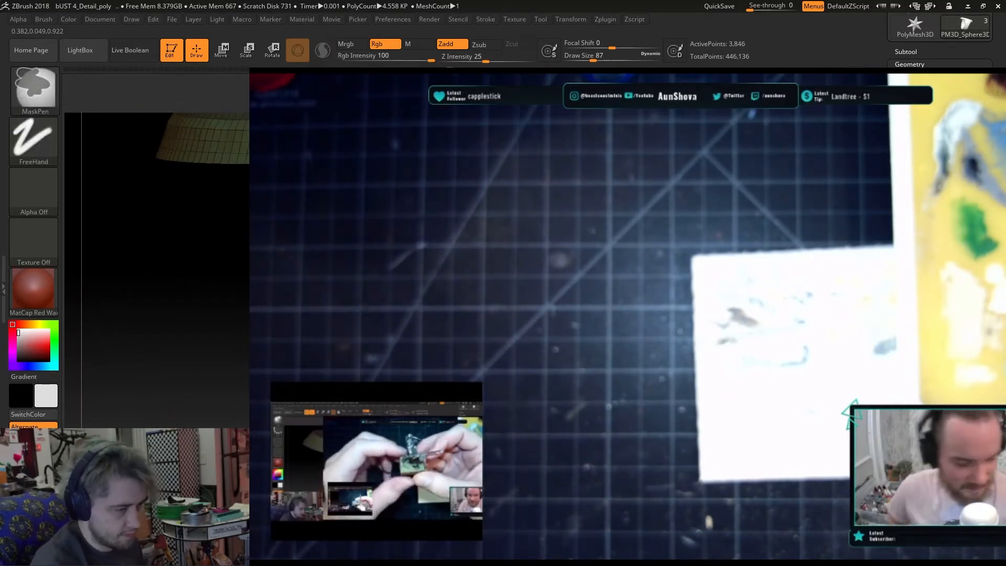
key("ctrl+z")
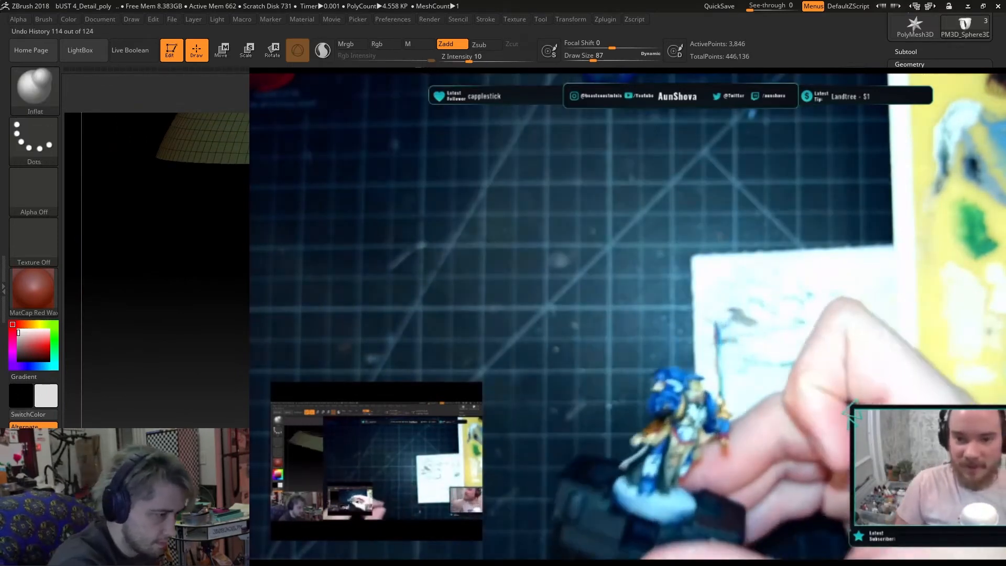
Undo the earlier strip edits step by step through the history, back to the full sphere with all its polygroups.
key("ctrl+z")
key("ctrl+z")
key("ctrl+z")
key("ctrl+z")
key("ctrl+z")
key("ctrl+z")
key("ctrl+z")
key("ctrl+z")
key("ctrl+z")
key("ctrl+z")
key("ctrl+z")
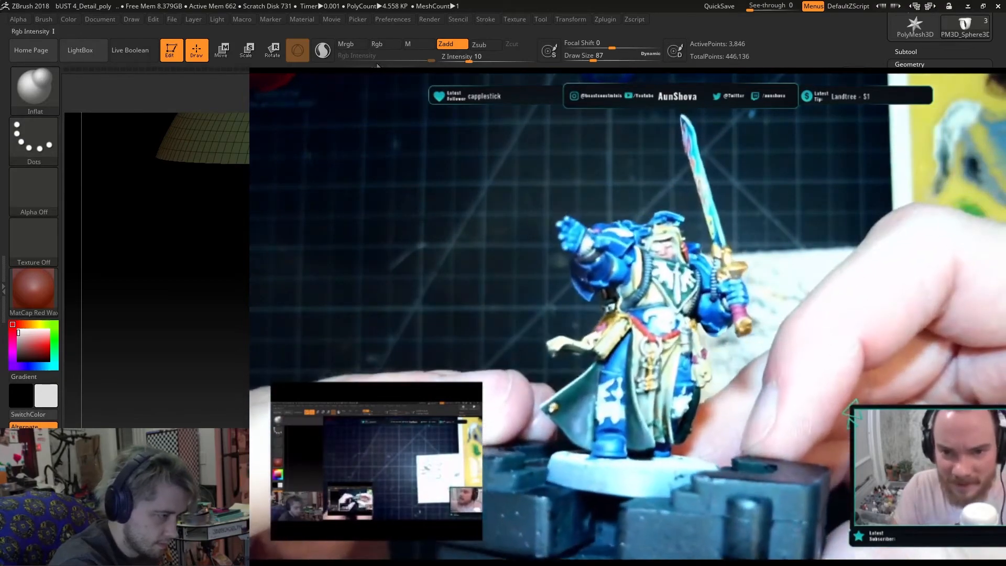
key("ctrl+z")
key("ctrl+z")
key("ctrl+z")
key("ctrl+z")
key("ctrl+z")
key("ctrl+z")
key("ctrl+z")
key("ctrl+z")
key("ctrl+z")
key("ctrl+z")
key("ctrl+z")
key("ctrl+z")
key("ctrl+z")
key("ctrl+z")
key("ctrl+z")
key("ctrl+z")
key("ctrl+z")
key("ctrl+z")
key("ctrl+z")
key("ctrl+z")
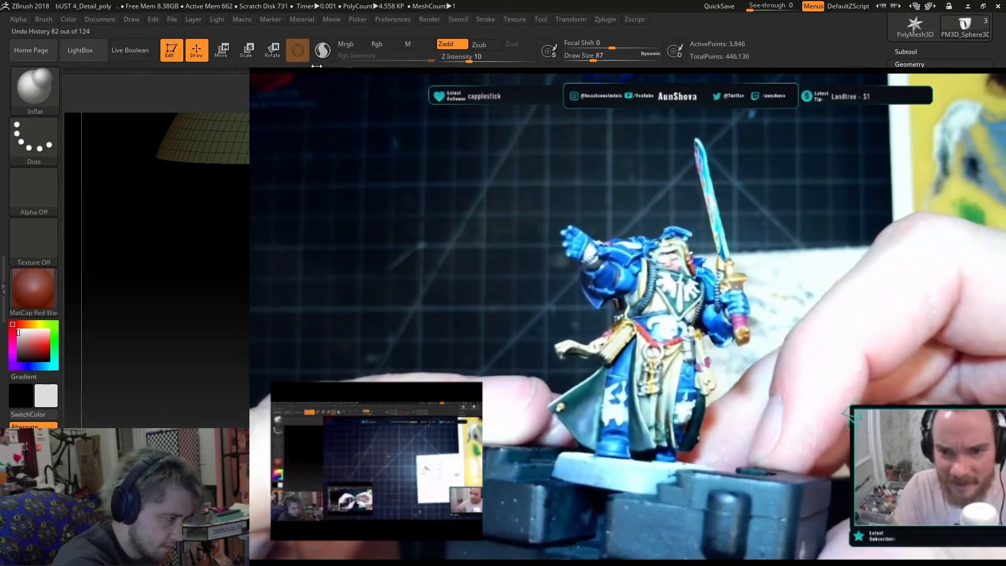
key("ctrl+z")
key("ctrl+z")
key("ctrl+z")
key("ctrl+z")
key("ctrl+z")
key("ctrl+z")
key("ctrl+z")
key("ctrl+z")
key("ctrl+z")
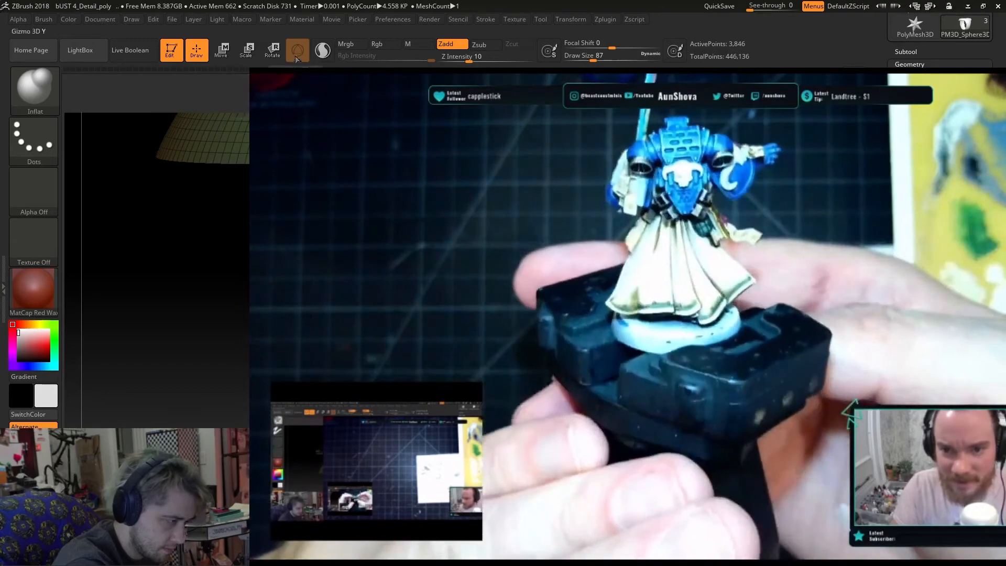
left_click(263, 69)
left_click(265, 68)
left_click(263, 69)
key("ctrl+z")
key("ctrl+z")
key("ctrl+z")
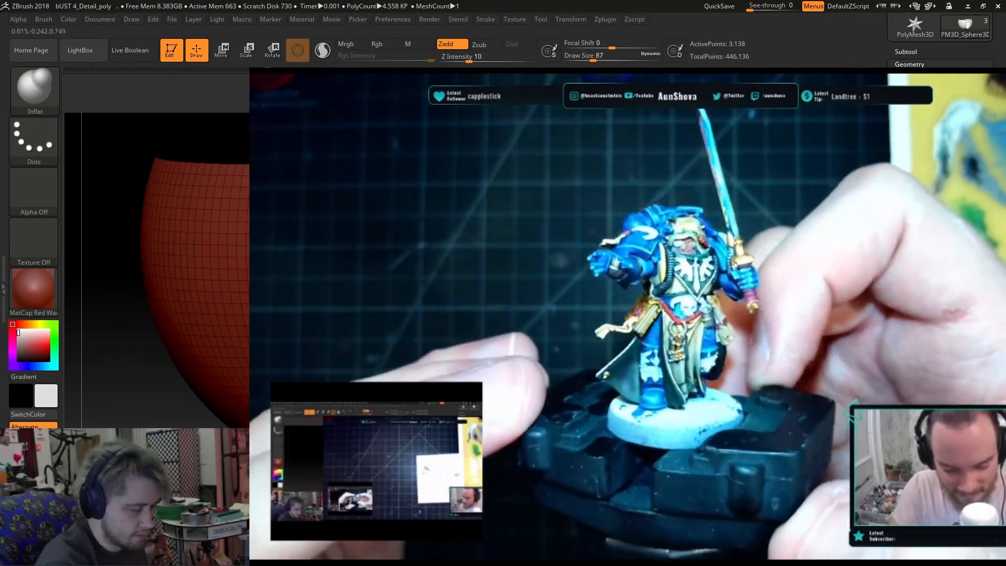
key("ctrl+z")
key("ctrl+z")
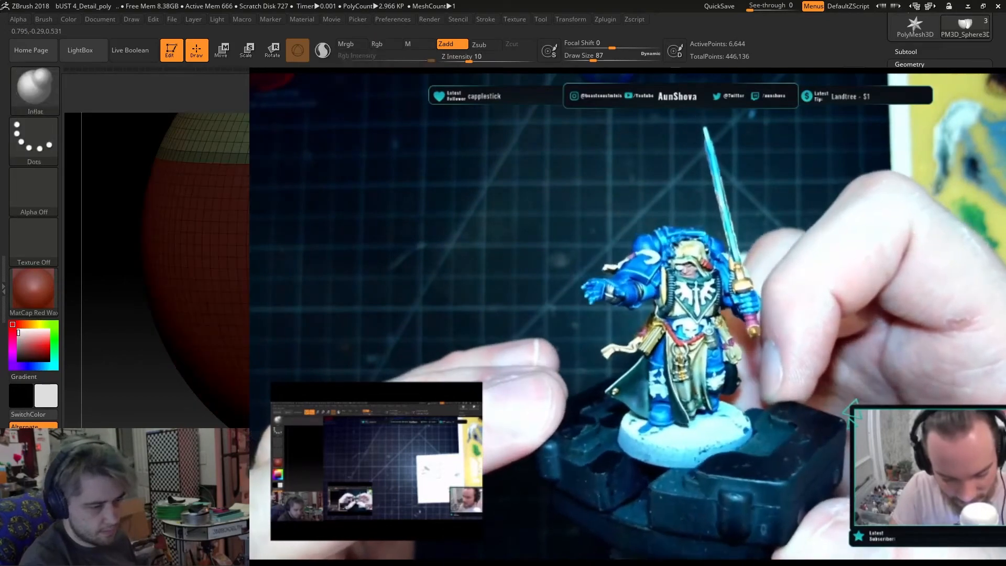
key("ctrl+z")
key("ctrl+z")
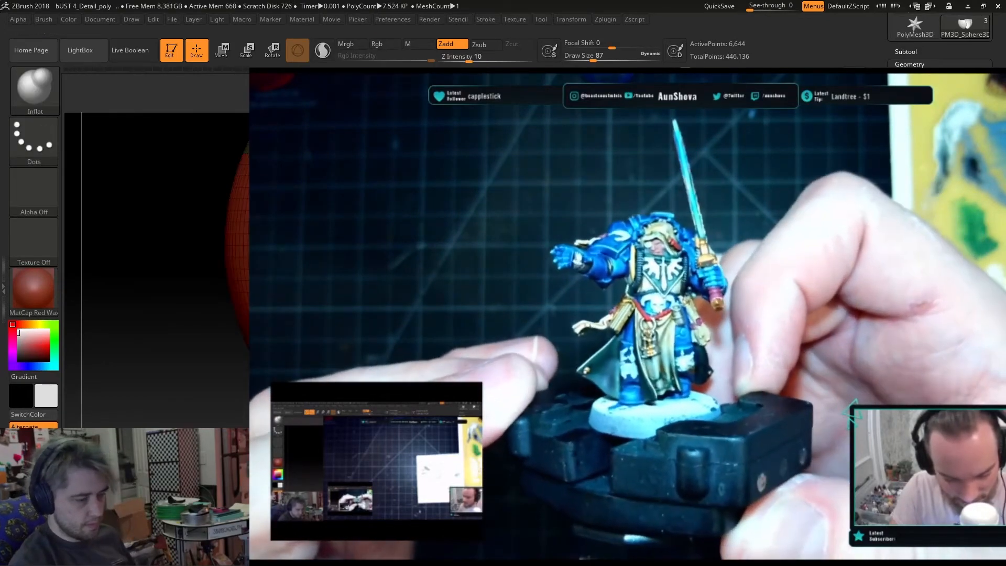
key("ctrl+z")
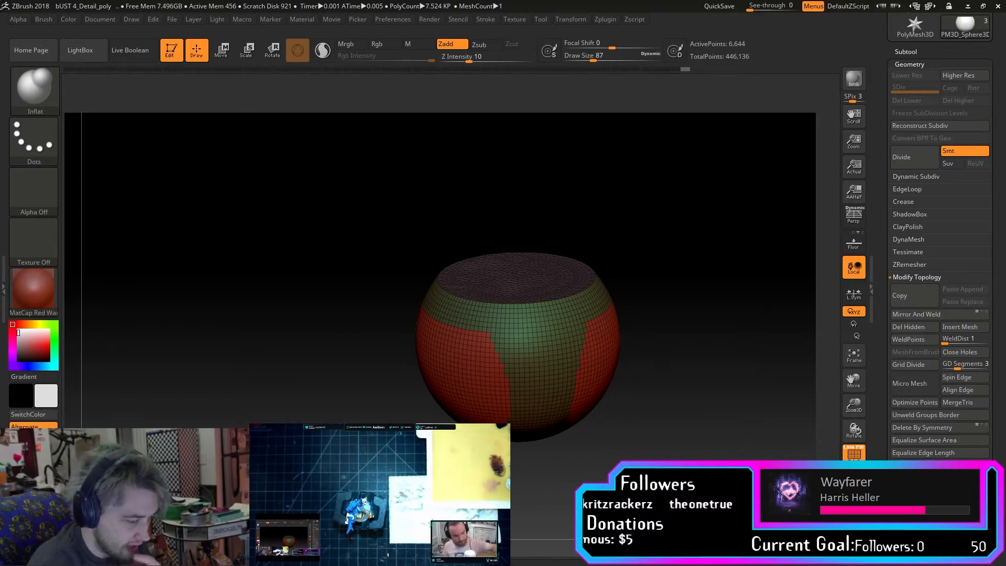
Isolate the green polygroup strip of the sphere and delete the hidden geometry.
left_click_drag(718, 419, 708, 388)
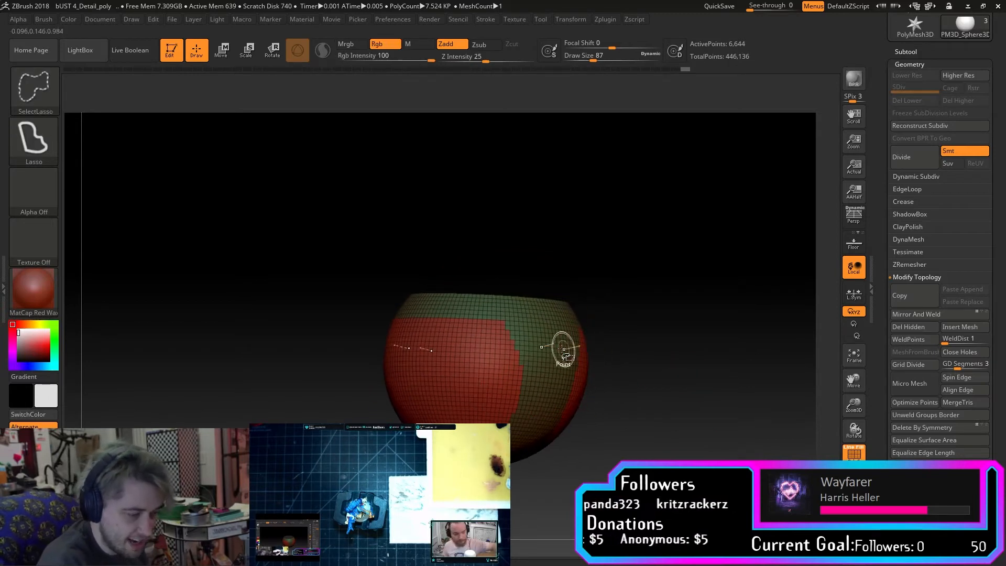
left_click(575, 351, "ctrl+shift")
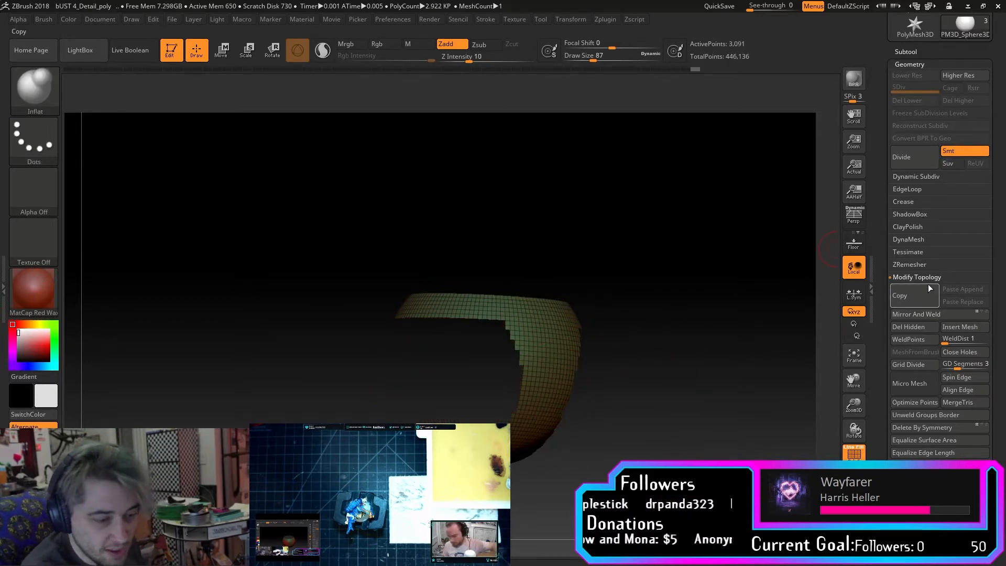
left_click(923, 329)
left_click_drag(768, 329, 694, 382)
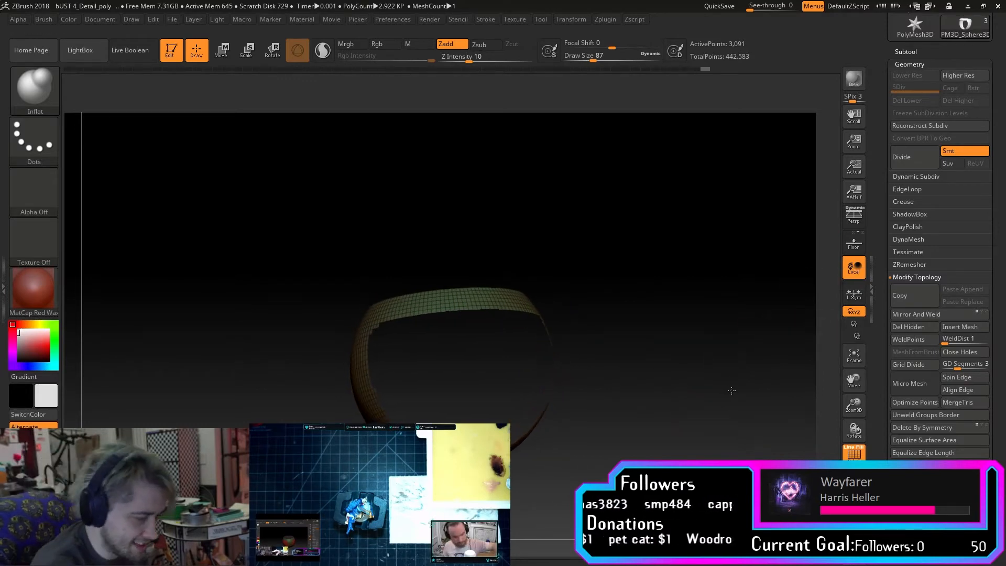
Choose the ZModeler brush for the isolated strip and set its draw size to 37.
left_click(860, 357)
left_click_drag(860, 408, 856, 389)
left_click_drag(856, 380, 849, 377)
mouse_move(800, 399)
left_mouse_down()
mouse_move(782, 394)
mouse_move(797, 351)
left_mouse_up()
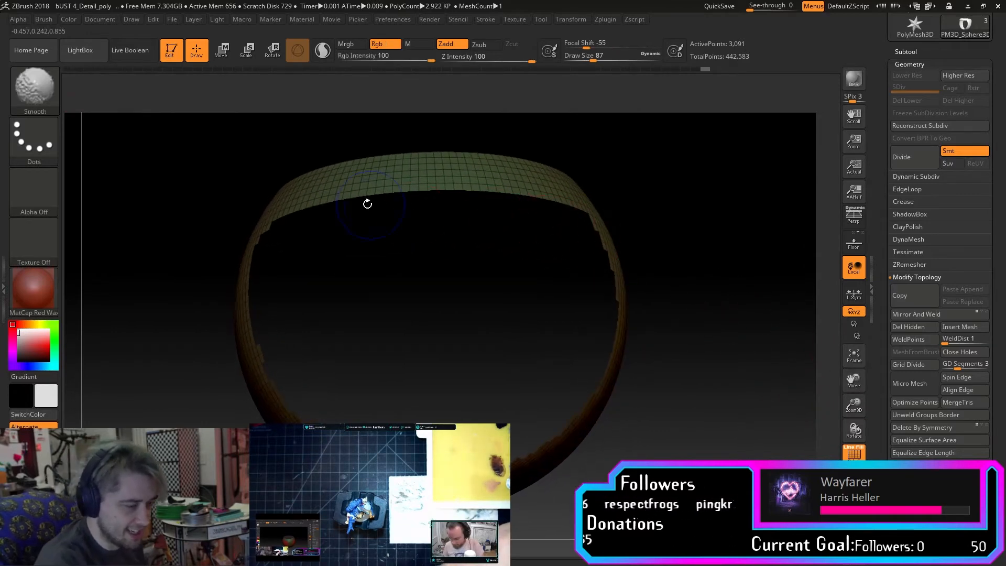
key("b")
key("z")
key("m")
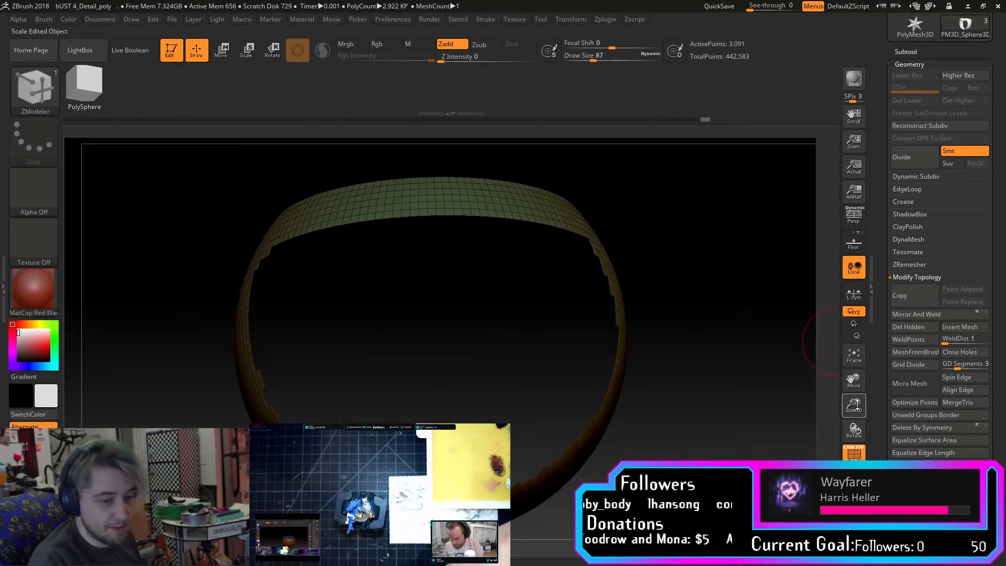
left_click_drag(770, 374, 762, 376)
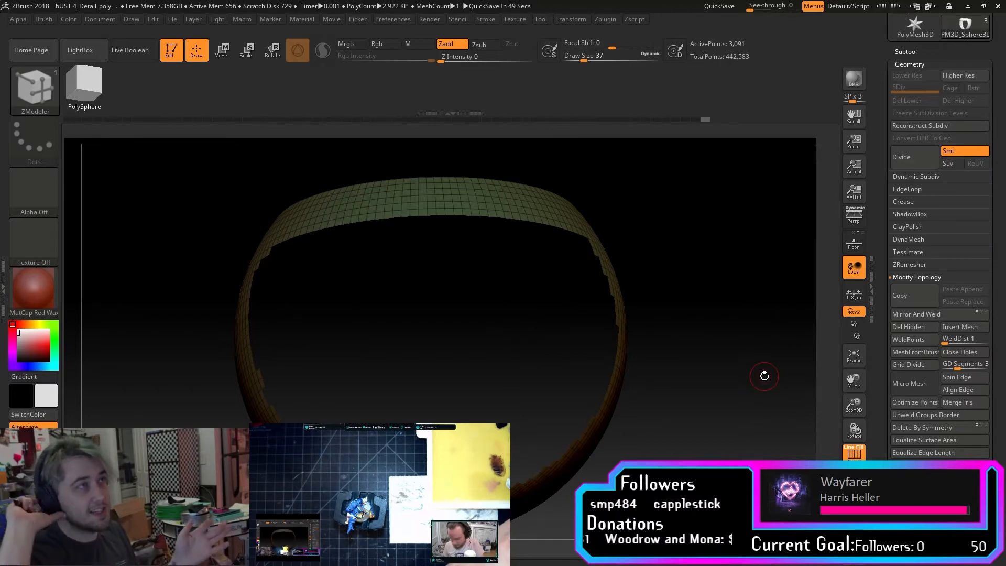
left_click_drag(681, 302, 719, 316)
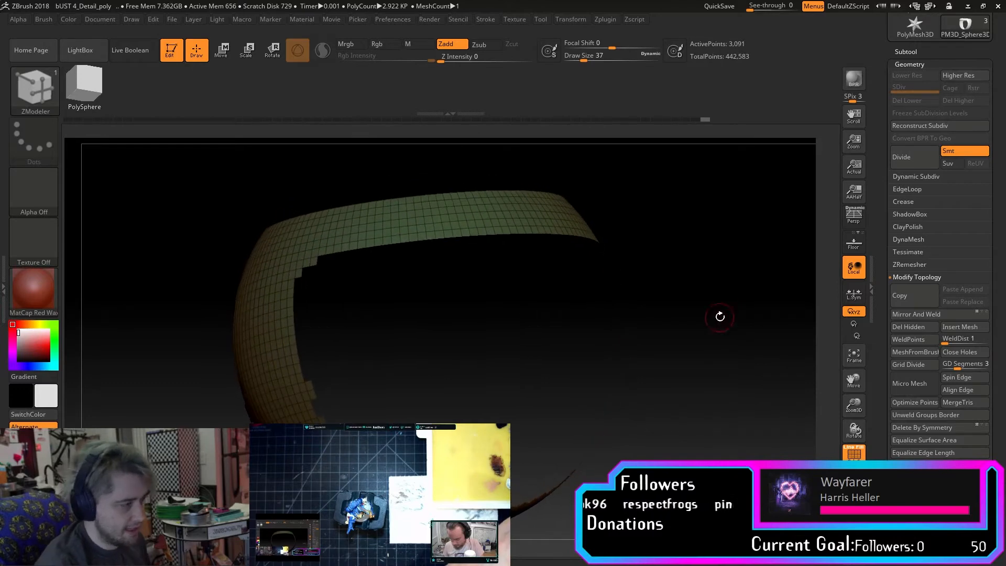
Choose the CurveBridge brush and bridge the strip's open edges with a new surface.
key("b")
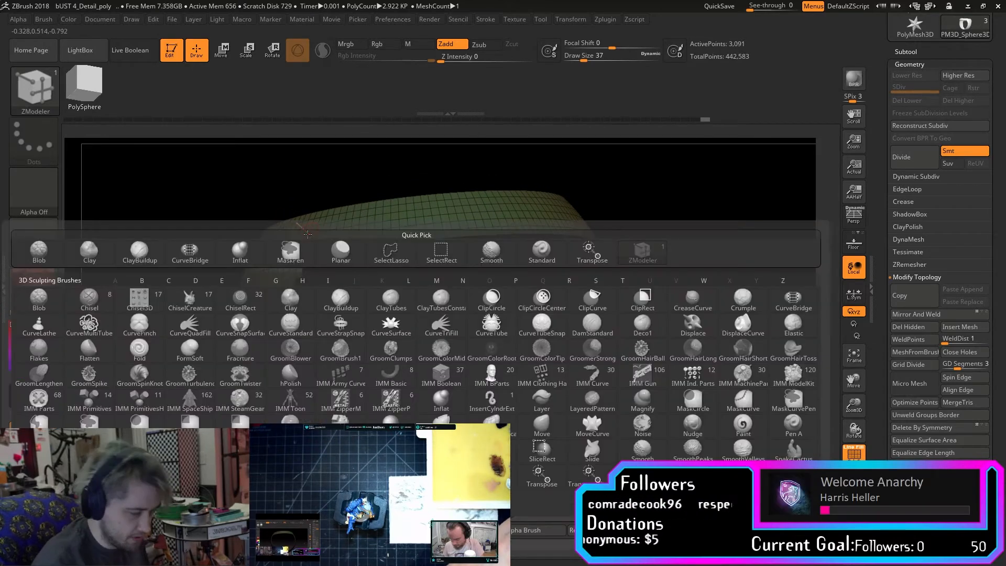
left_click(793, 299)
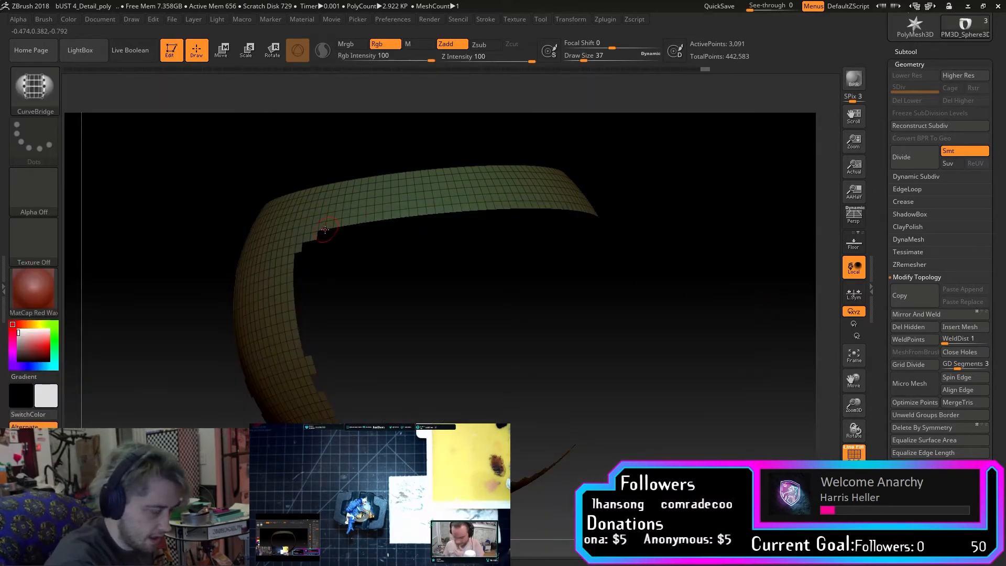
left_click_drag(410, 271, 409, 247)
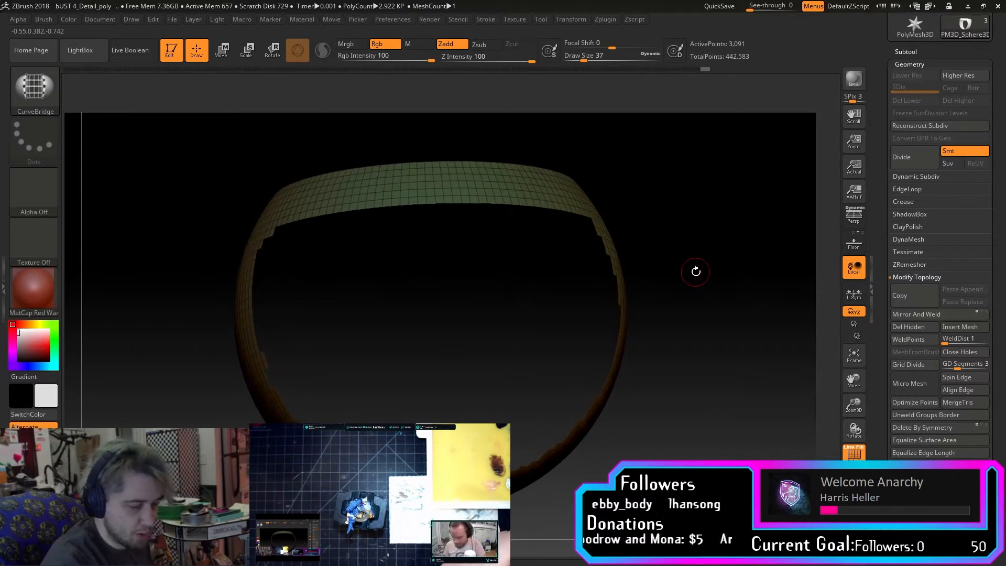
key("shift")
left_click(266, 232)
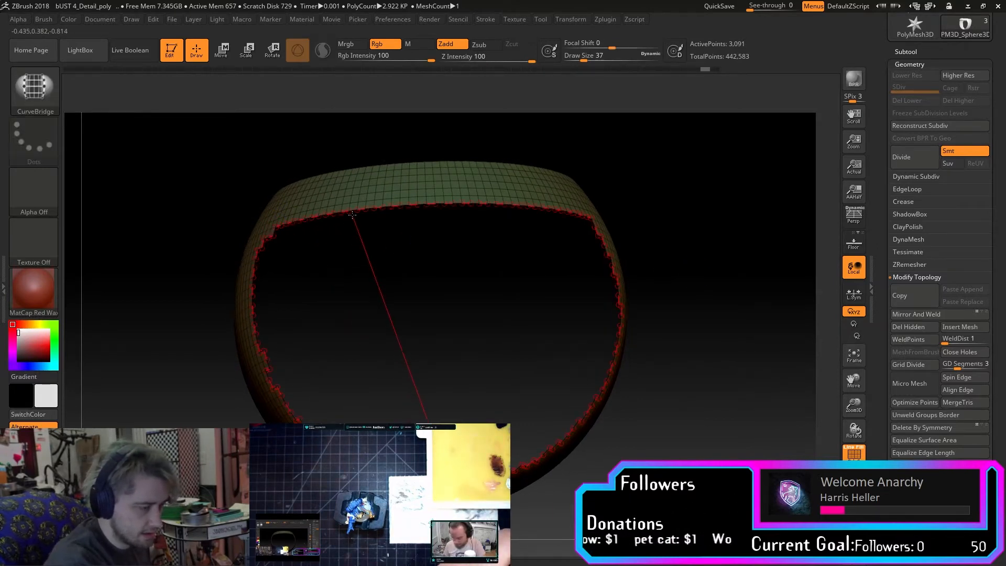
mouse_move(581, 299)
left_mouse_down()
mouse_move(548, 301)
mouse_move(489, 336)
mouse_move(588, 270)
left_mouse_up()
key("shift")
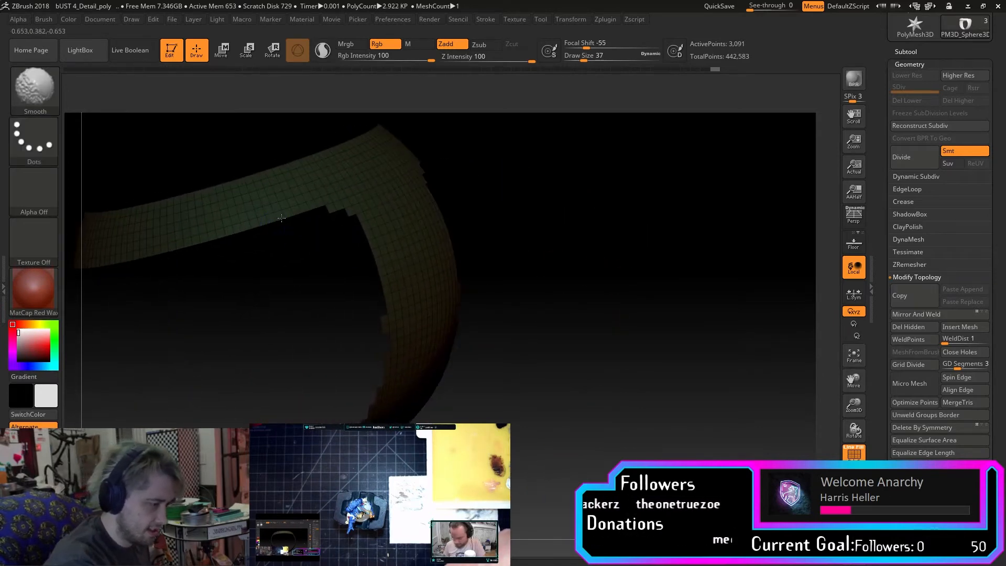
mouse_move(305, 209)
left_mouse_down()
mouse_move(293, 225)
mouse_move(278, 220)
left_mouse_up()
mouse_move(570, 299)
left_mouse_down()
mouse_move(549, 309)
mouse_move(572, 262)
mouse_move(597, 342)
mouse_move(572, 372)
mouse_move(523, 363)
mouse_move(521, 371)
mouse_move(557, 375)
mouse_move(566, 363)
mouse_move(484, 367)
mouse_move(628, 330)
mouse_move(677, 353)
mouse_move(656, 379)
left_mouse_up()
left_click_drag(698, 342, 773, 347)
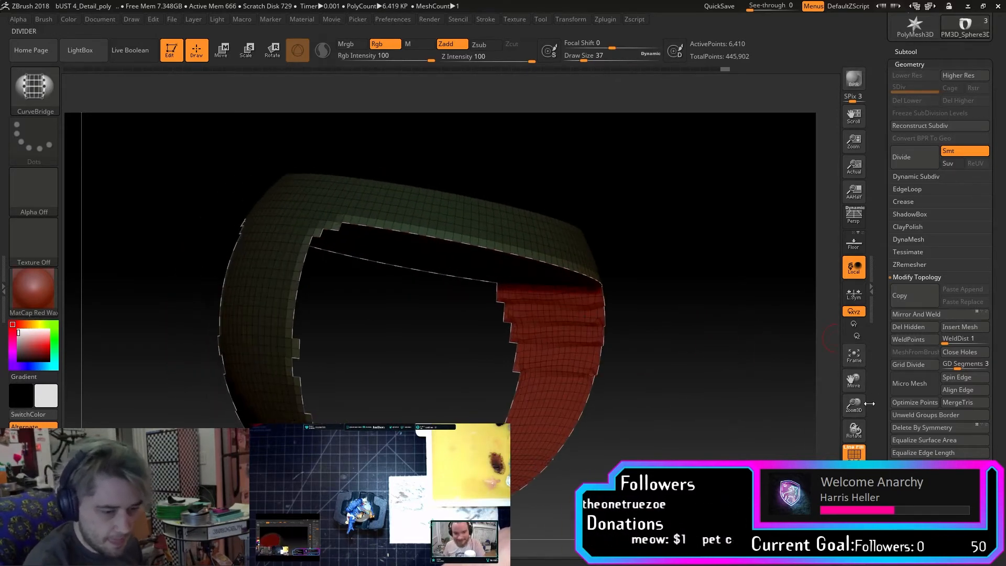
Switch to the Inflat brush and set its draw size to 71.
mouse_move(700, 374)
left_mouse_down()
mouse_move(709, 396)
mouse_move(702, 383)
left_mouse_up()
key("b")
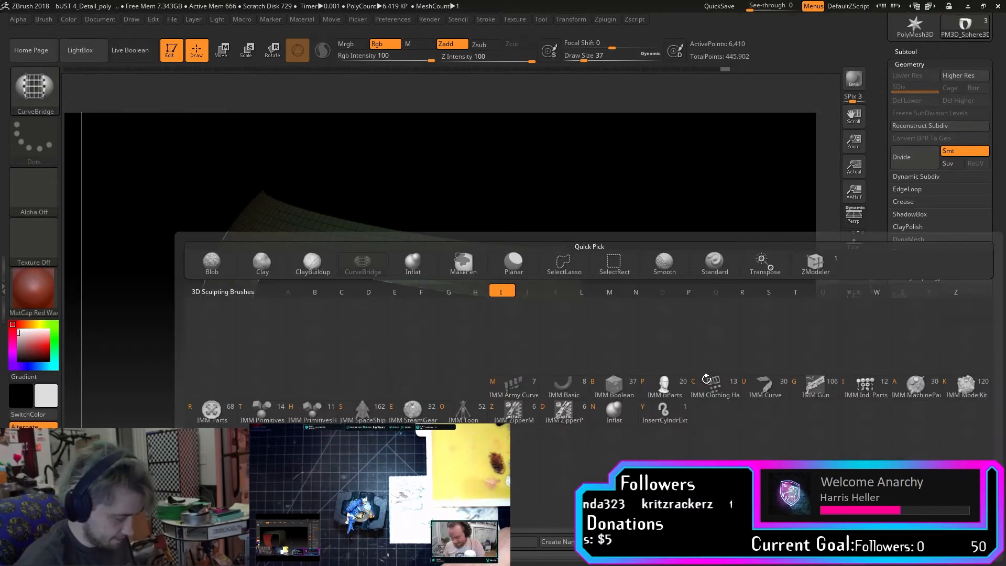
key("i")
key("n")
left_click_drag(656, 330, 656, 299)
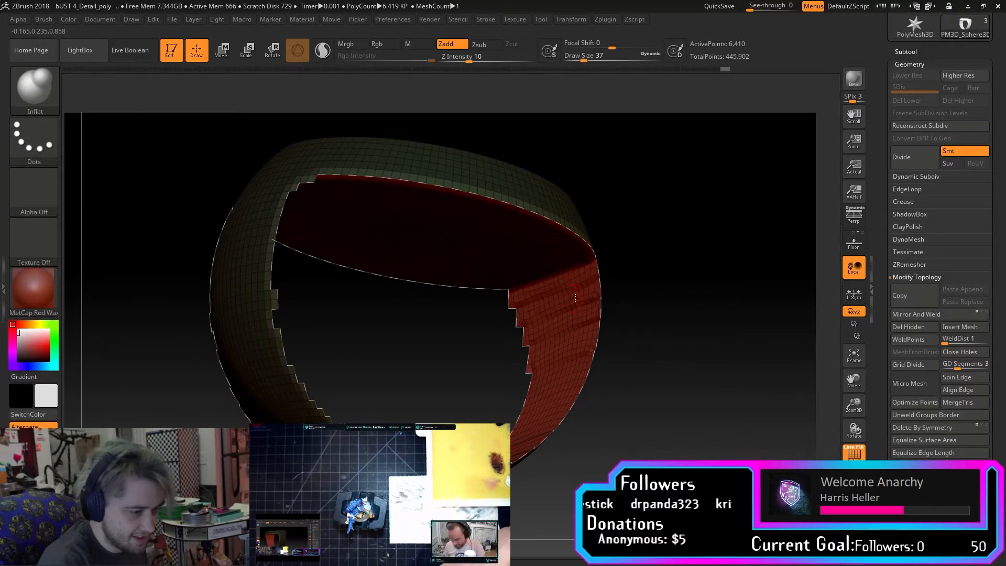
type("s71")
key("Return")
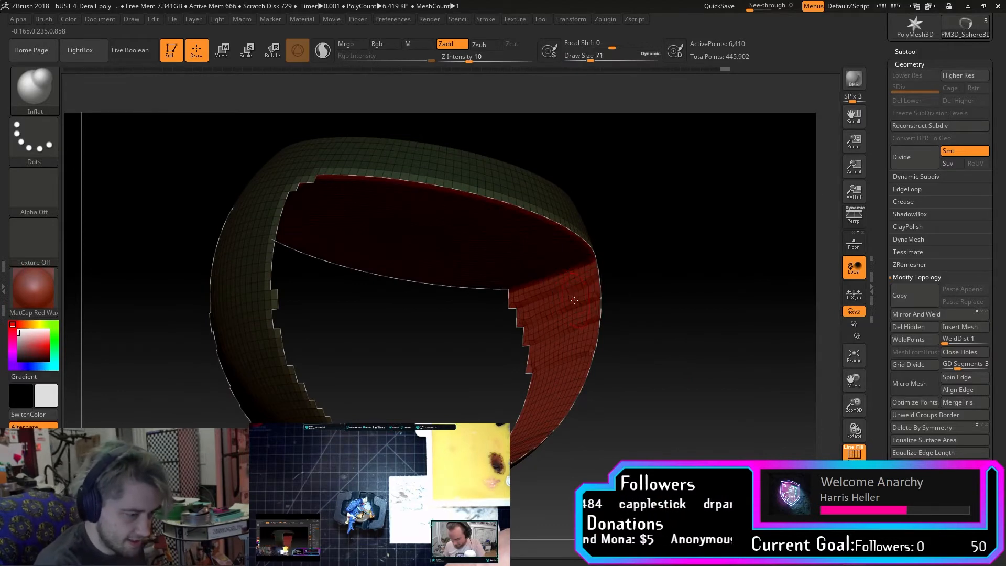
Try an Inflat stroke on the red bridged surface and changes to the mask on the green strip.
mouse_move(574, 264)
left_mouse_down()
mouse_move(647, 300)
mouse_move(620, 262)
mouse_move(585, 251)
left_mouse_up()
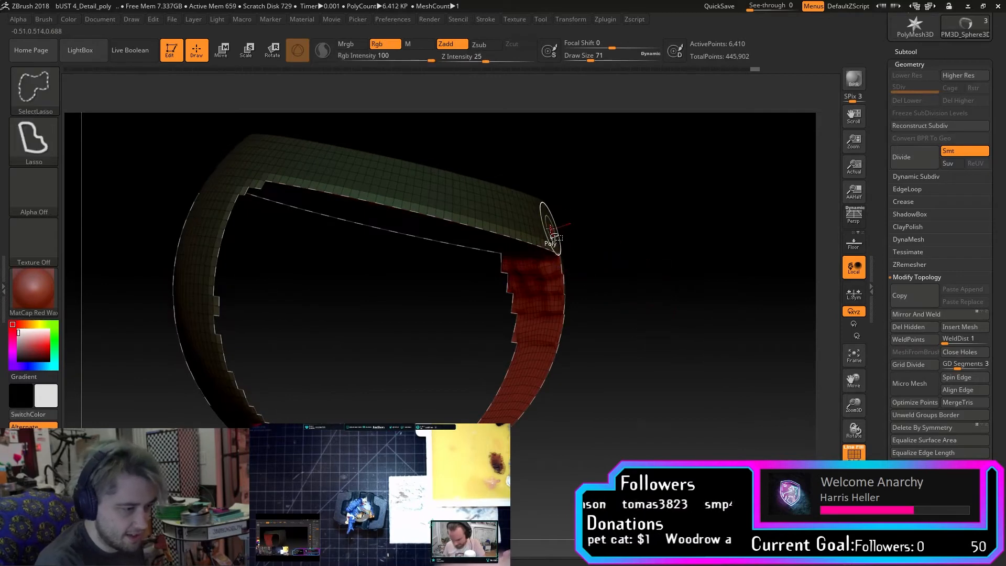
left_click_drag(543, 218, 577, 225)
left_click(595, 232, "ctrl+shift")
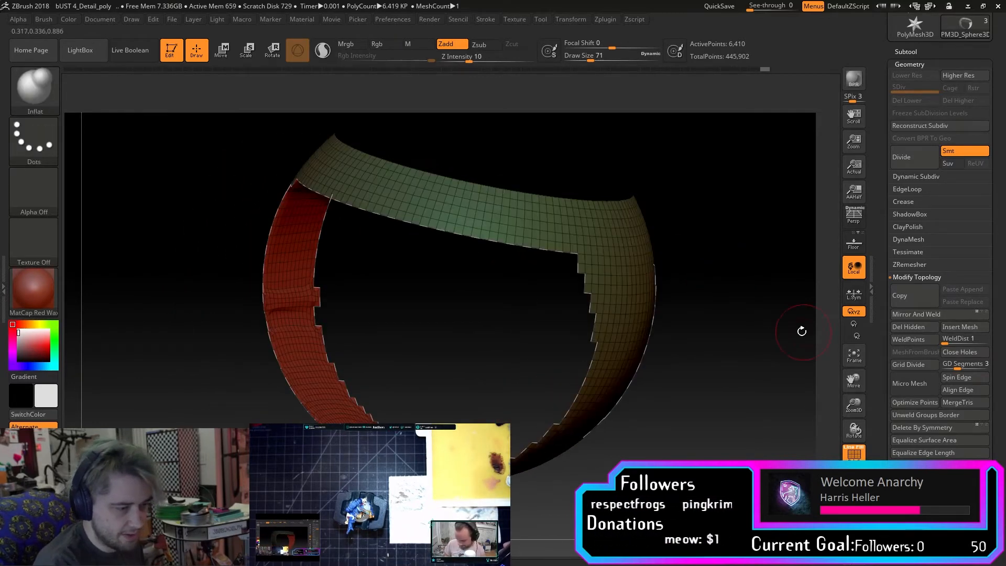
left_click_drag(602, 225, 719, 270)
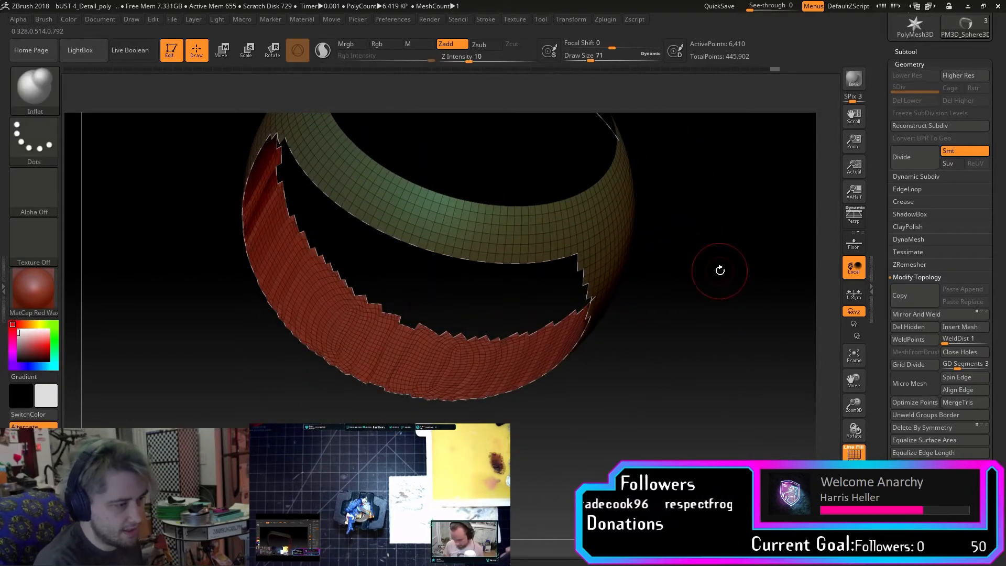
left_click(742, 294, "ctrl")
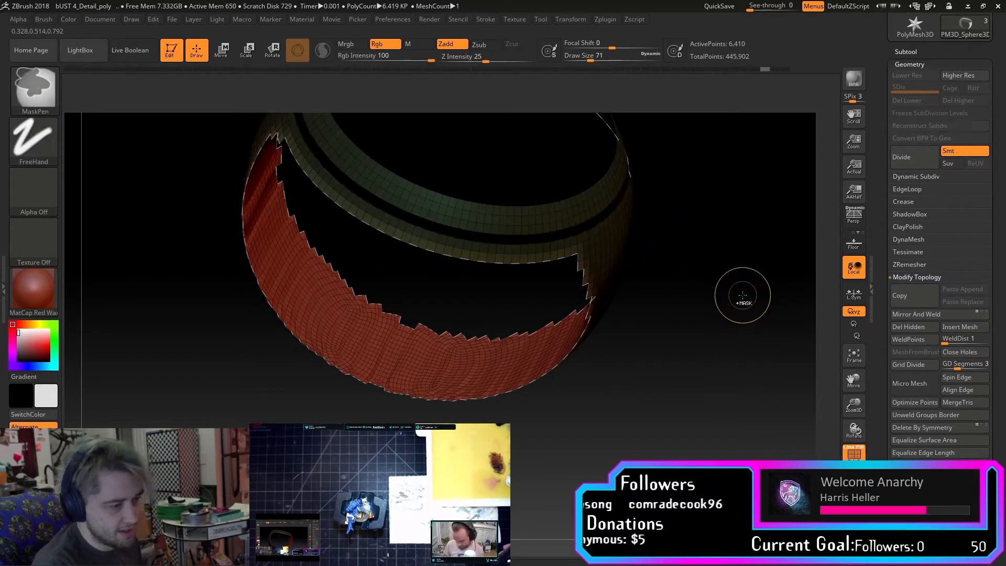
mouse_move(726, 314)
left_mouse_down()
mouse_move(748, 254)
mouse_move(731, 301)
mouse_move(745, 269)
mouse_move(741, 225)
mouse_move(732, 292)
mouse_move(842, 282)
left_mouse_up()
Open the Masking settings and clear the mask from the green strip.
scroll(918, 414, "down", 5)
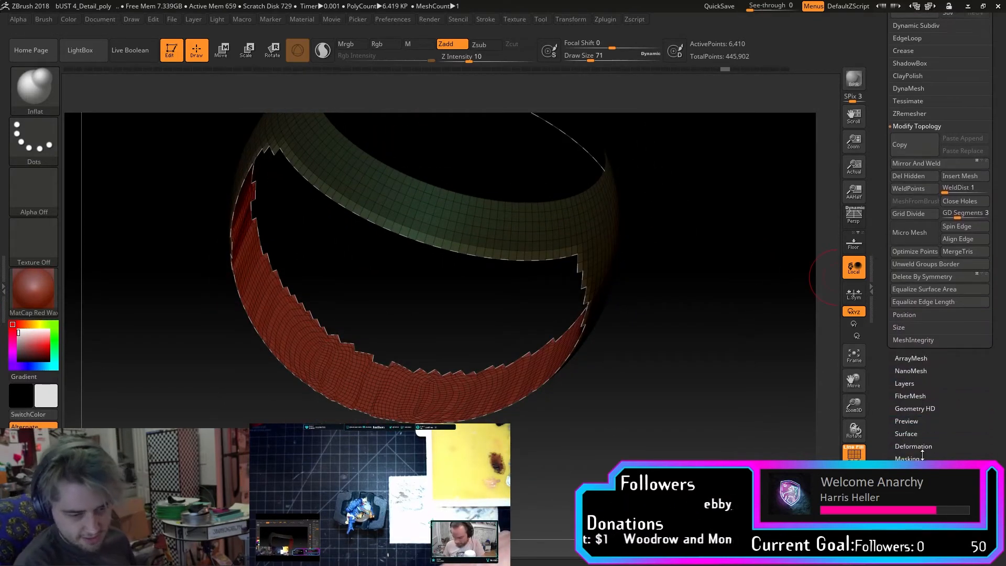
left_click(917, 440)
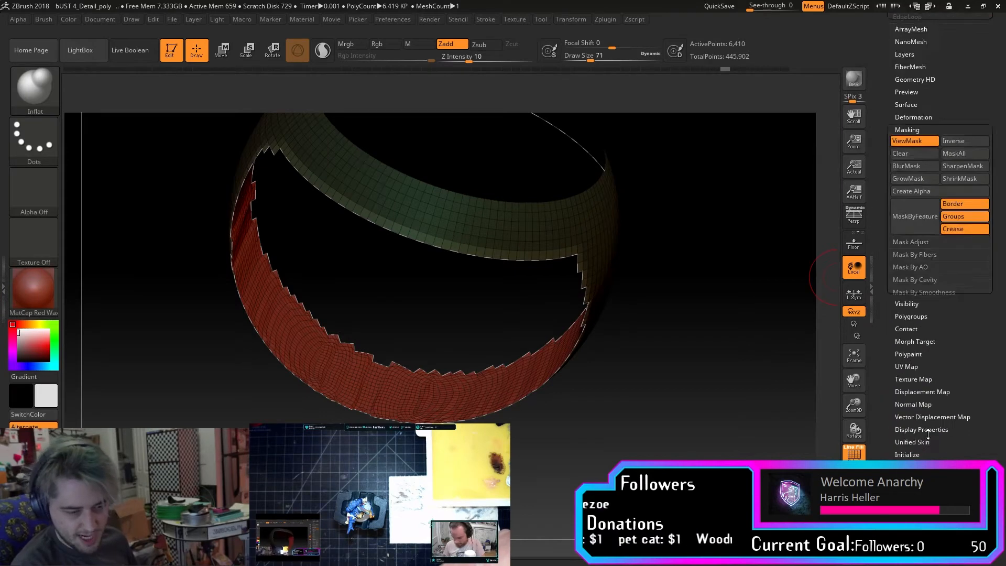
left_click(922, 31)
left_click_drag(731, 233, 723, 328)
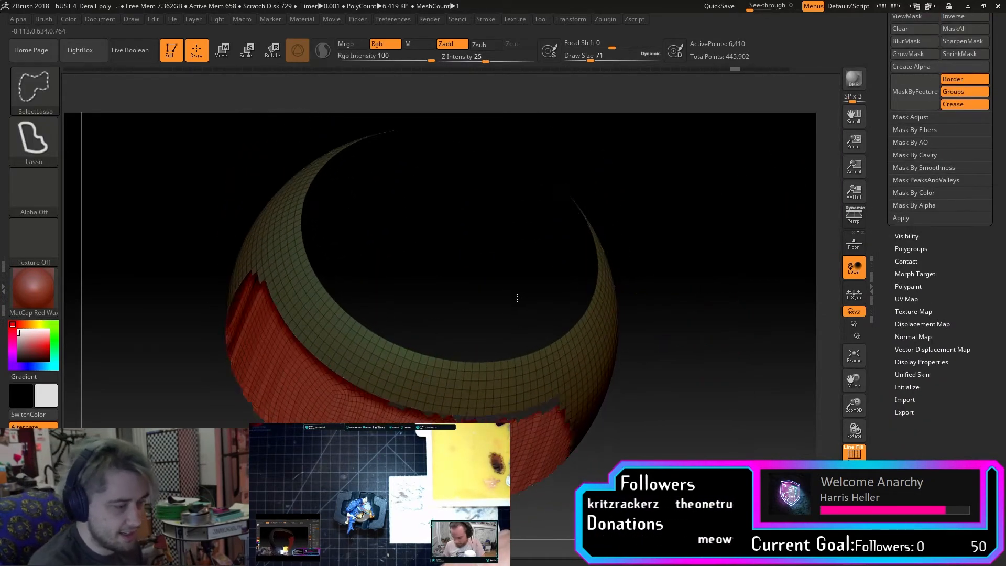
Isolate the red bridged surface, and switch the visibility to the green strip alone.
left_click(512, 393, "ctrl+shift")
left_click(518, 389, "ctrl+shift")
left_click(528, 391, "ctrl+shift")
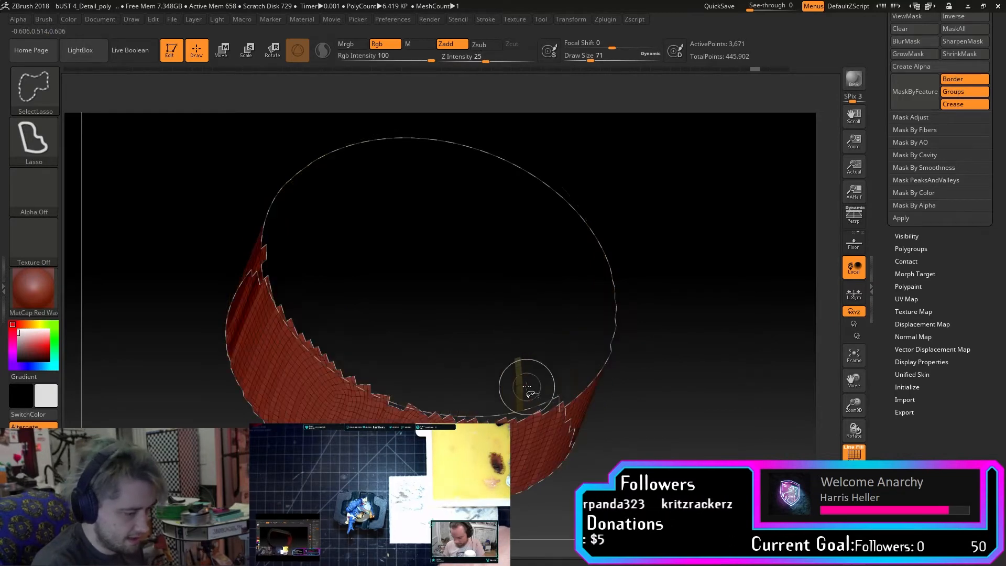
left_click_drag(631, 351, 678, 310)
key("ctrl+z")
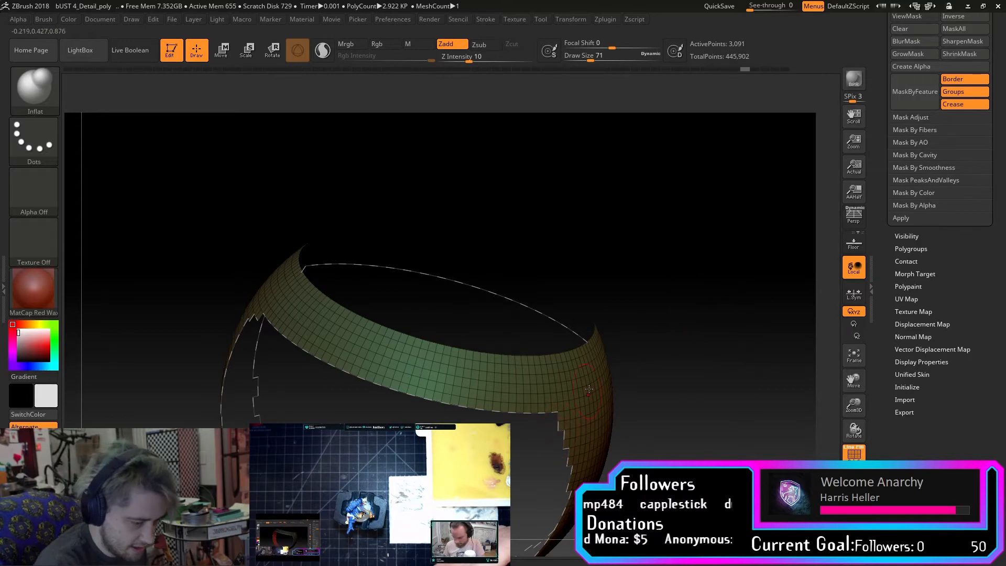
Show the whole mesh again, with both the green strip and the red bridged surface.
left_click_drag(676, 334, 788, 290)
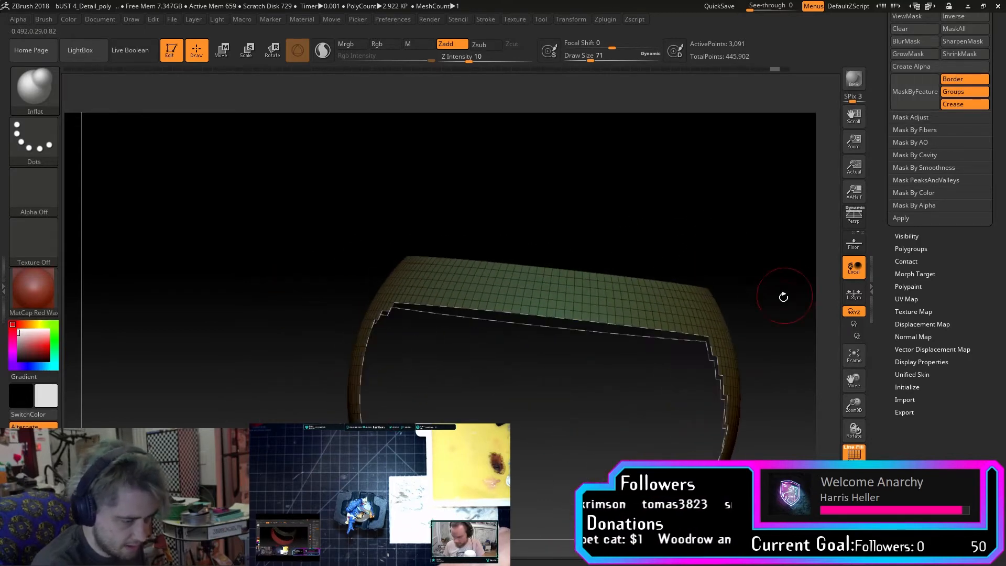
key("ctrl+shift")
mouse_move(743, 332)
left_mouse_down()
mouse_move(774, 289)
mouse_move(743, 348)
left_mouse_up()
left_click(778, 293, "ctrl+shift")
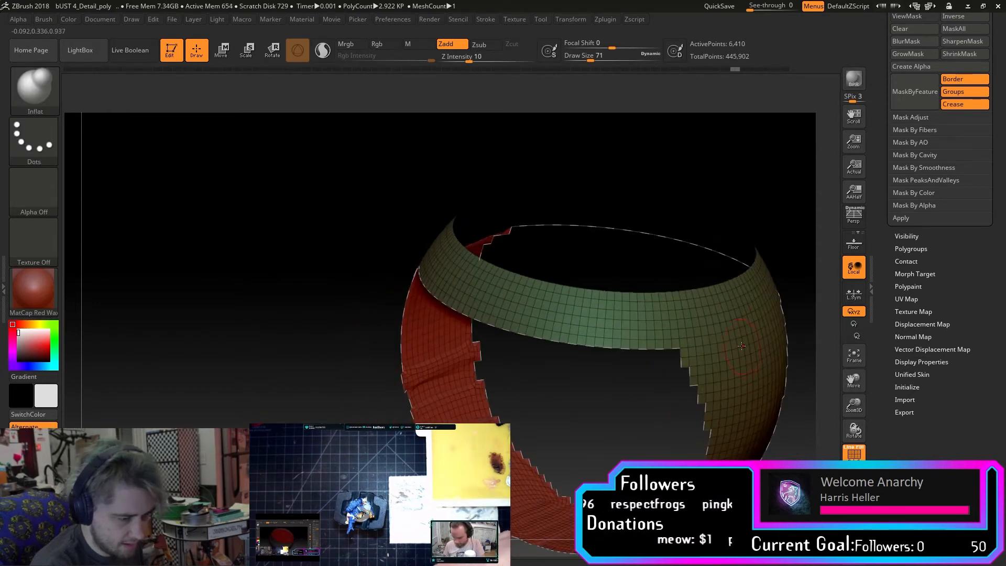
left_click_drag(793, 294, 539, 398)
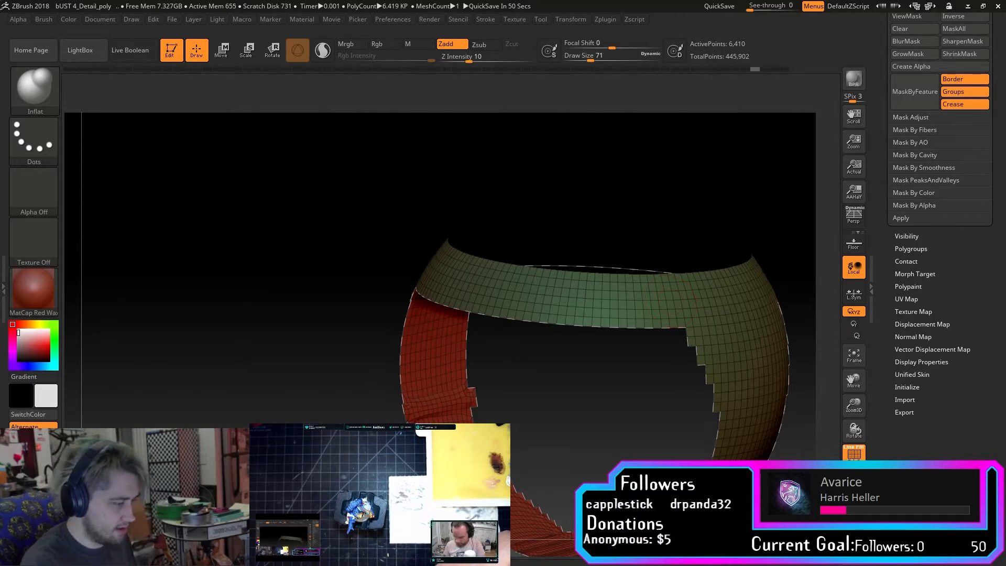
Try another CurveBridge between the open edges of the green strip and the red bridged surface.
key("b")
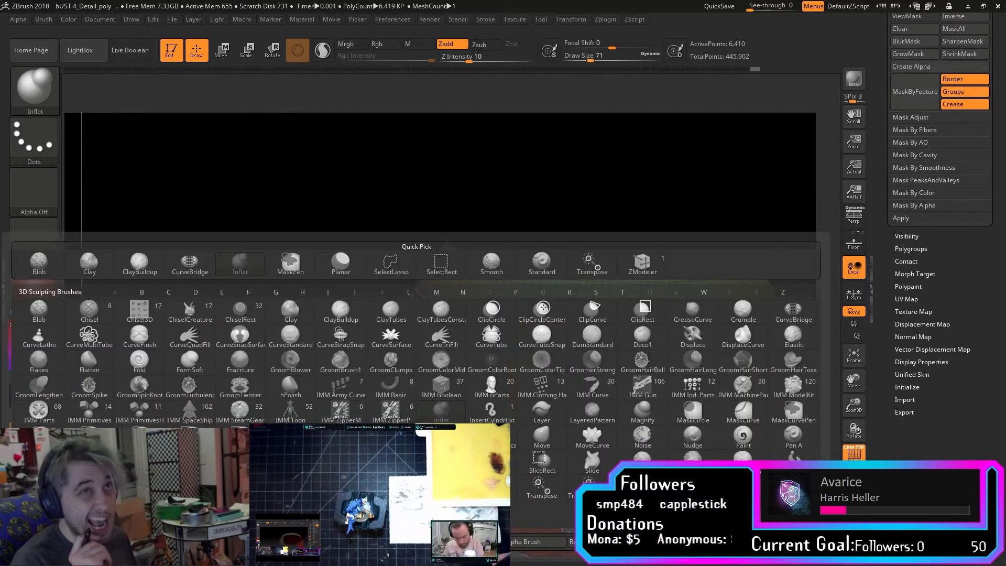
left_click(793, 313)
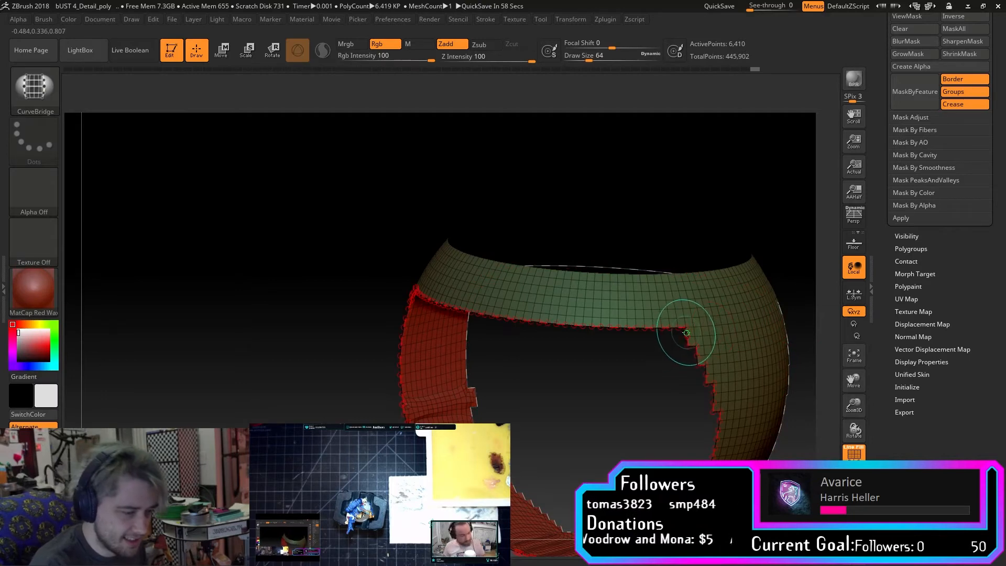
right_click_drag(706, 383, 678, 344)
left_click(697, 353)
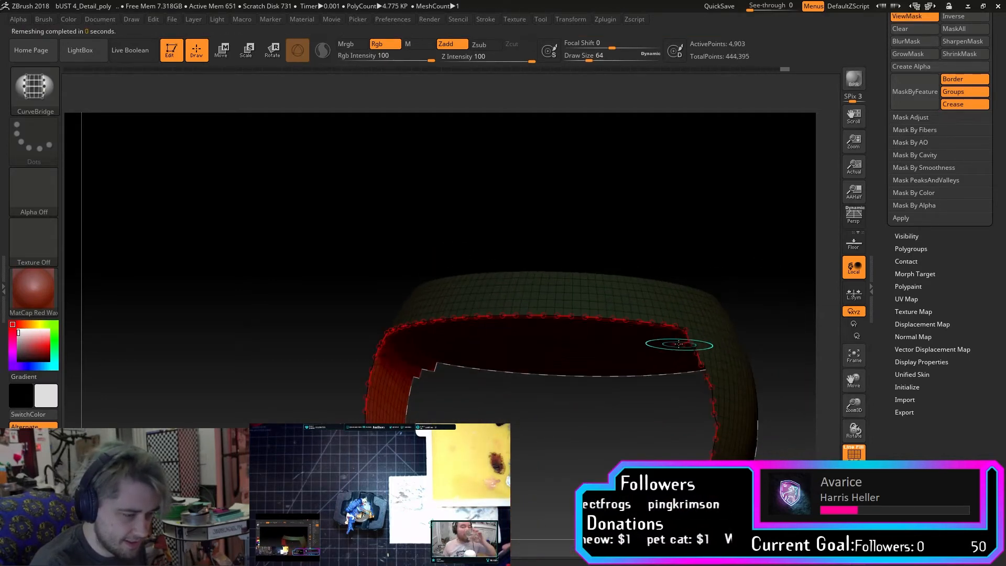
right_click_drag(669, 388, 665, 411)
Undo the bridging operations back to the bare green strip.
key("ctrl+z")
key("ctrl+z")
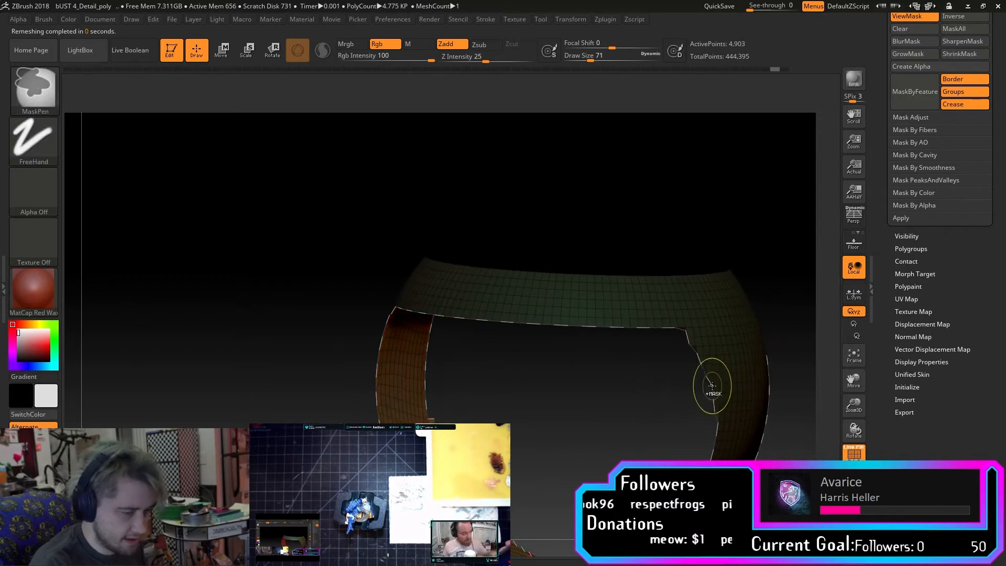
key("ctrl+z")
key("ctrl+z")
mouse_move(736, 382)
right_mouse_down()
mouse_move(660, 366)
mouse_move(794, 385)
mouse_move(684, 353)
mouse_move(714, 366)
mouse_move(354, 332)
mouse_move(392, 361)
mouse_move(548, 332)
mouse_move(557, 263)
right_mouse_up()
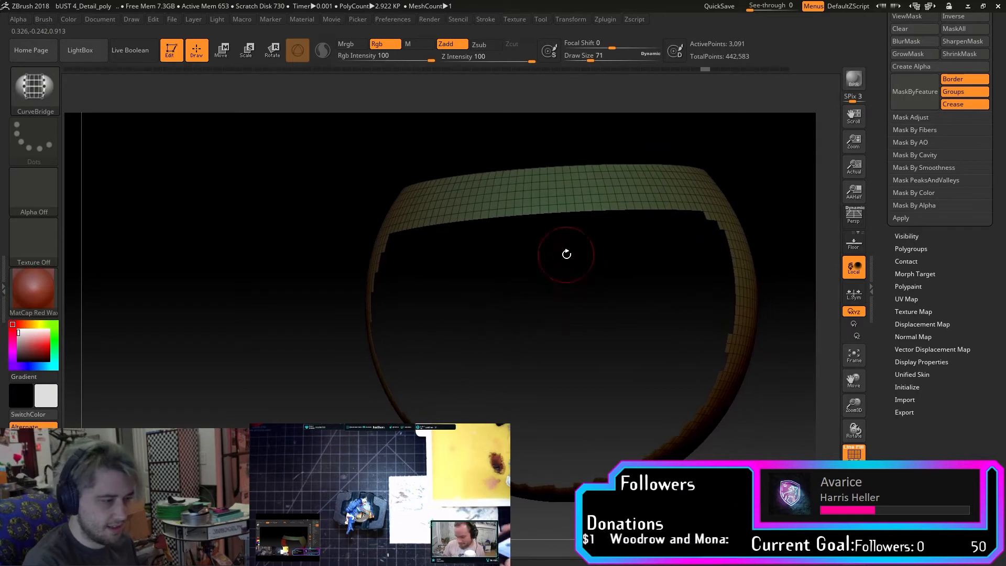
Bridge the stepped inner edges of the green strip with the CurveBridge brush.
left_click(689, 209)
left_click_drag(692, 276, 647, 288)
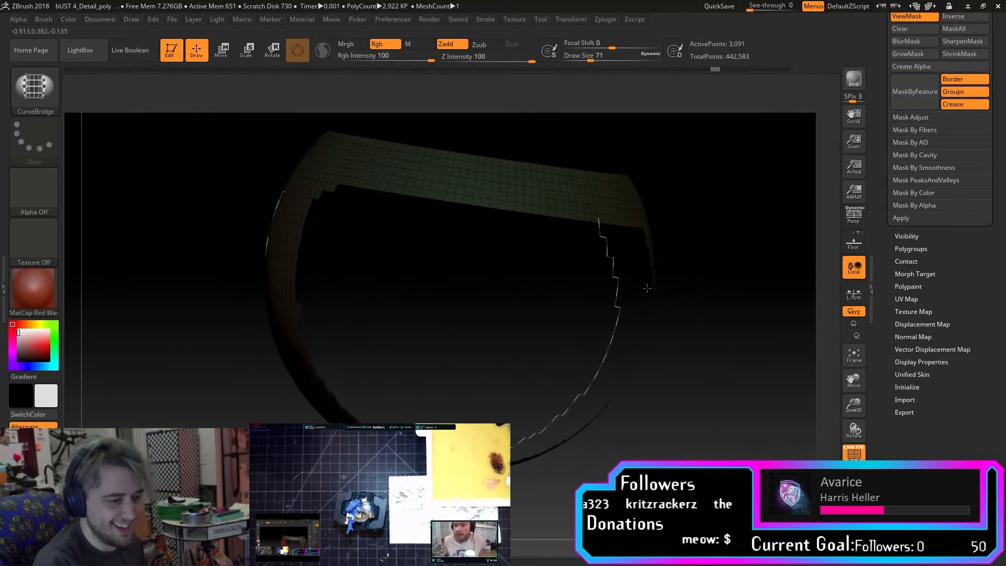
left_click_drag(570, 220, 618, 248, "shift")
left_click(651, 270)
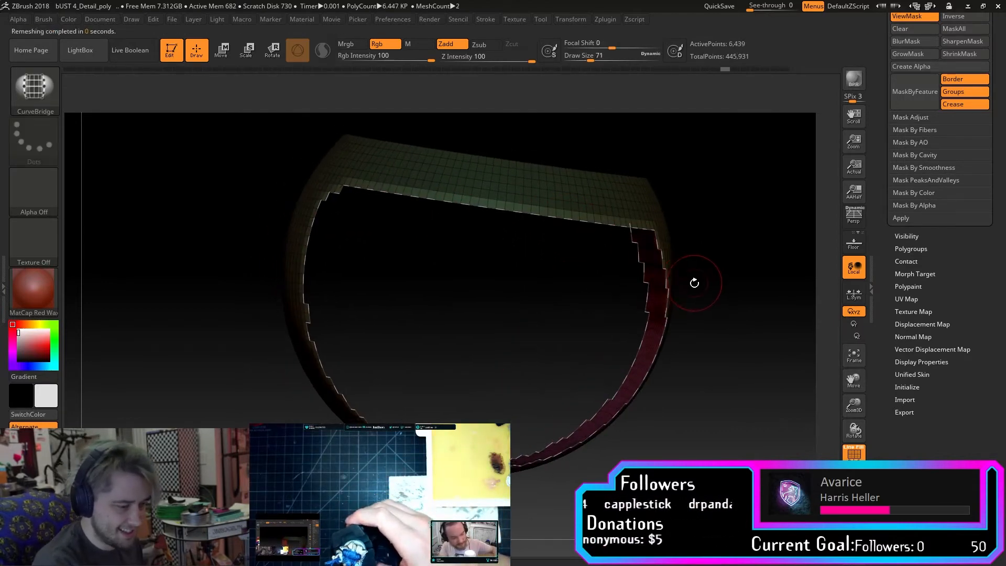
Close the round opening at the green strip's upper edge with the ZModeler edge action Close, target Concave Hole.
left_click_drag(566, 309, 677, 404)
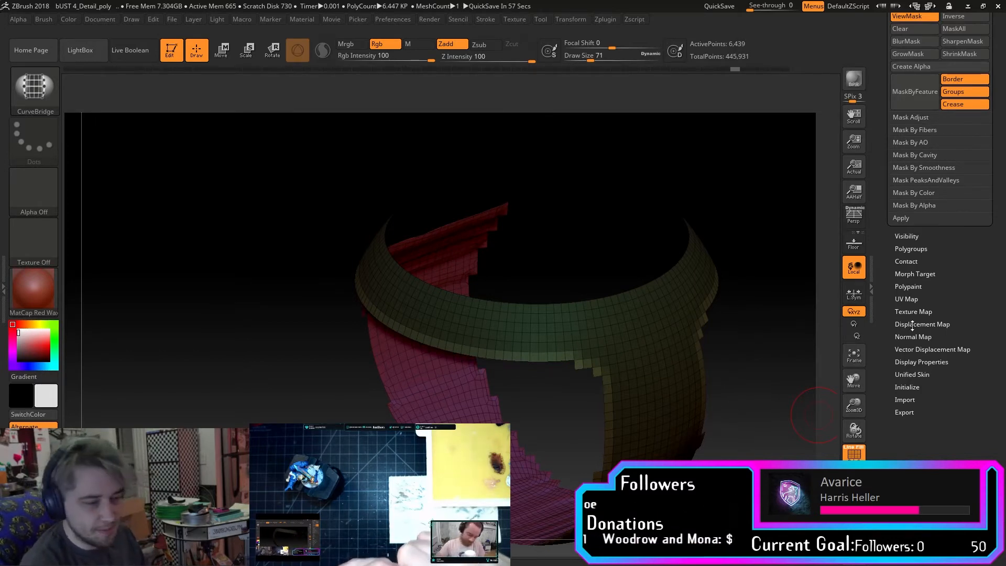
left_click_drag(783, 334, 772, 388)
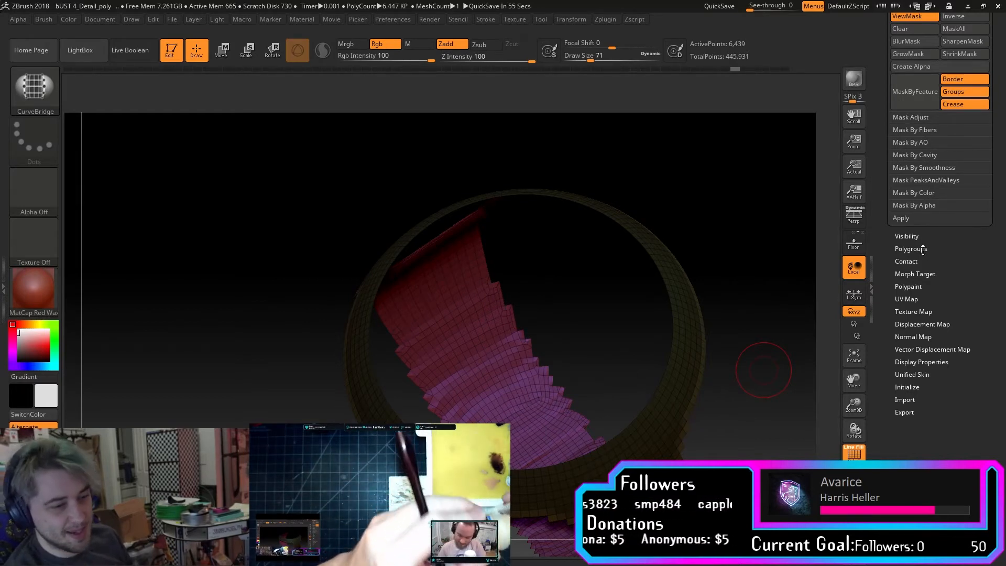
left_click_drag(732, 309, 734, 333)
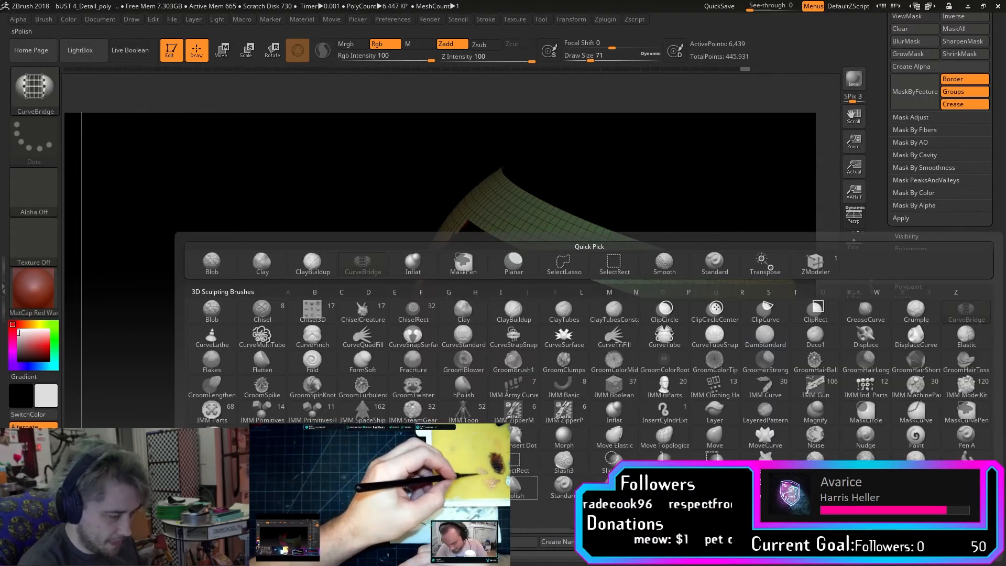
left_click(363, 514)
left_click_drag(623, 220, 610, 335)
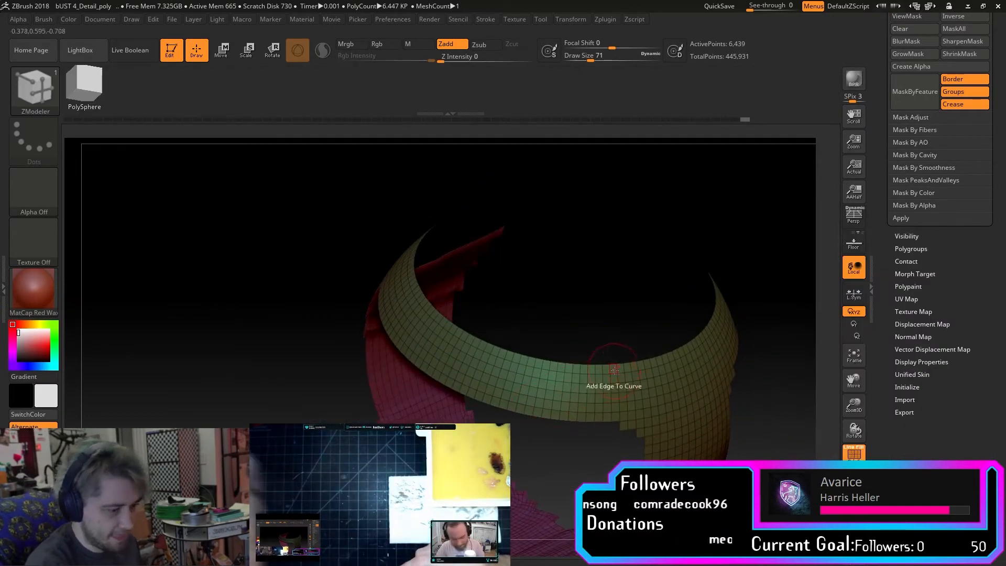
key("space")
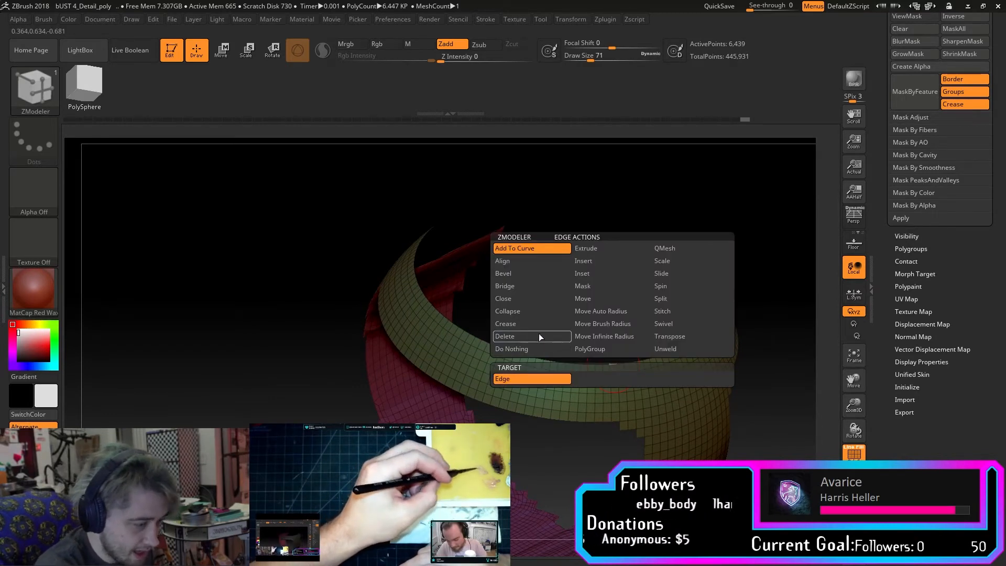
left_click(518, 299)
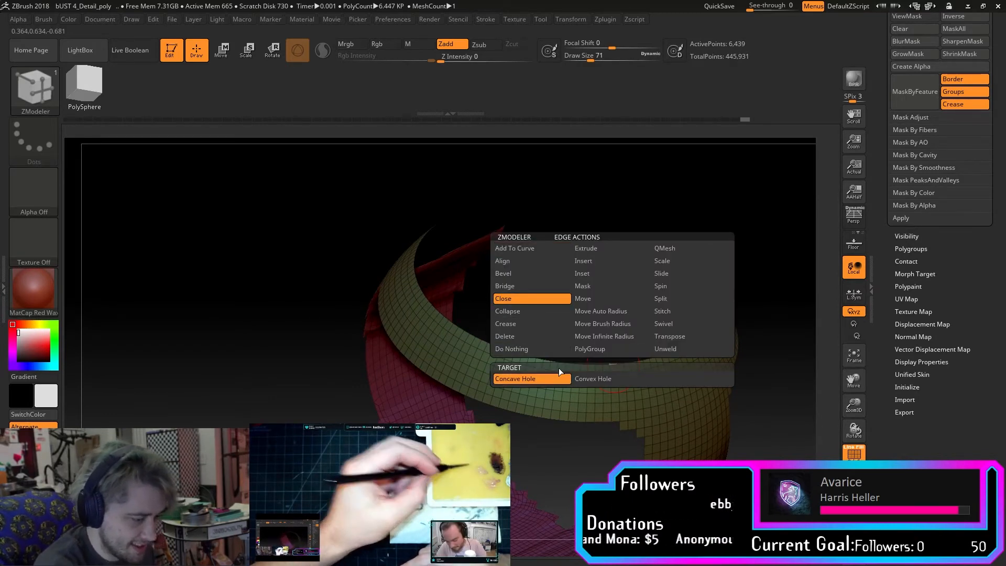
left_click(607, 363)
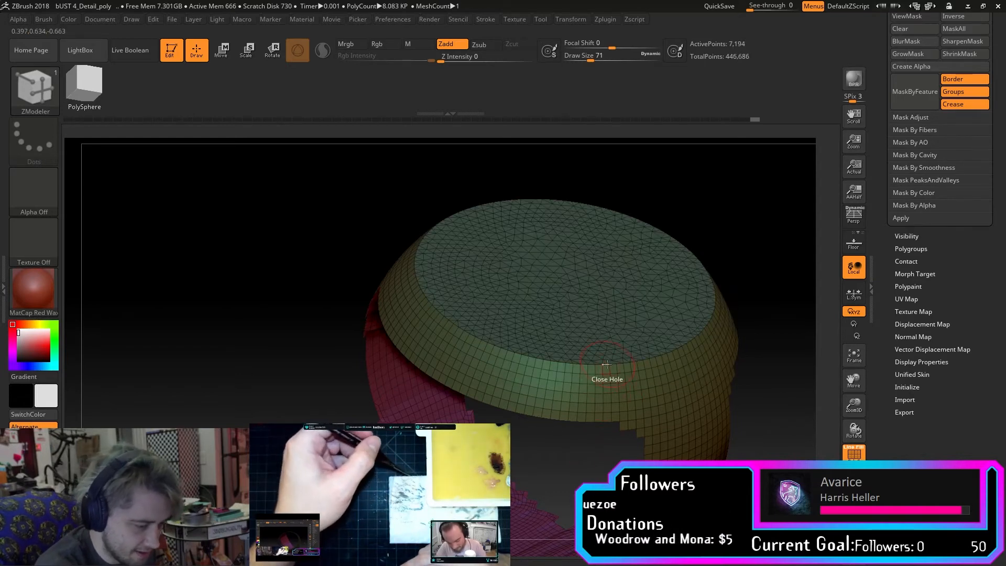
left_click_drag(774, 262, 749, 341)
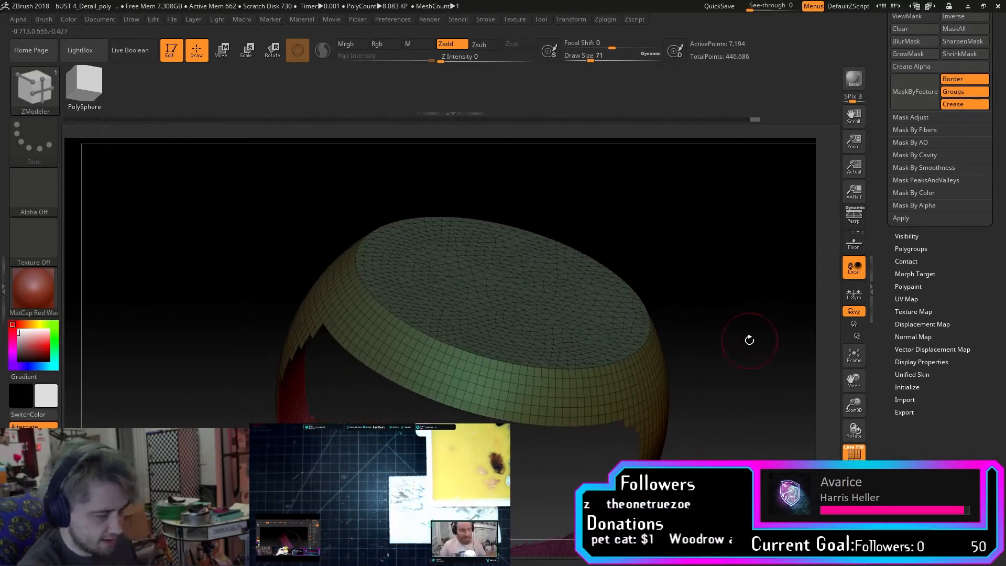
Choose the Inflat brush and isolate the red bridged surface, hiding the green strip and its round cap.
key("b")
key("i")
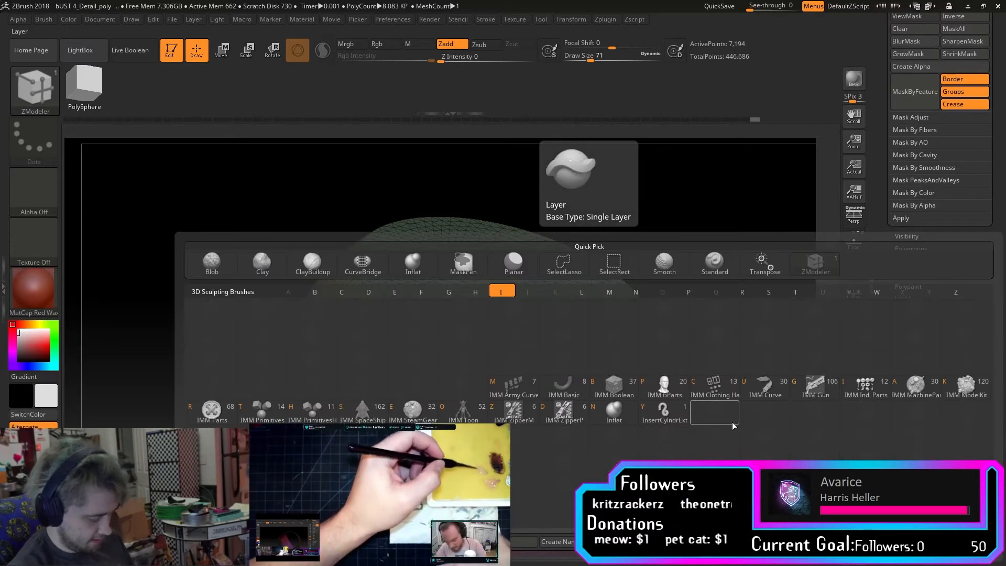
key("n")
mouse_move(733, 418)
left_mouse_down()
mouse_move(734, 369)
mouse_move(763, 342)
left_mouse_up()
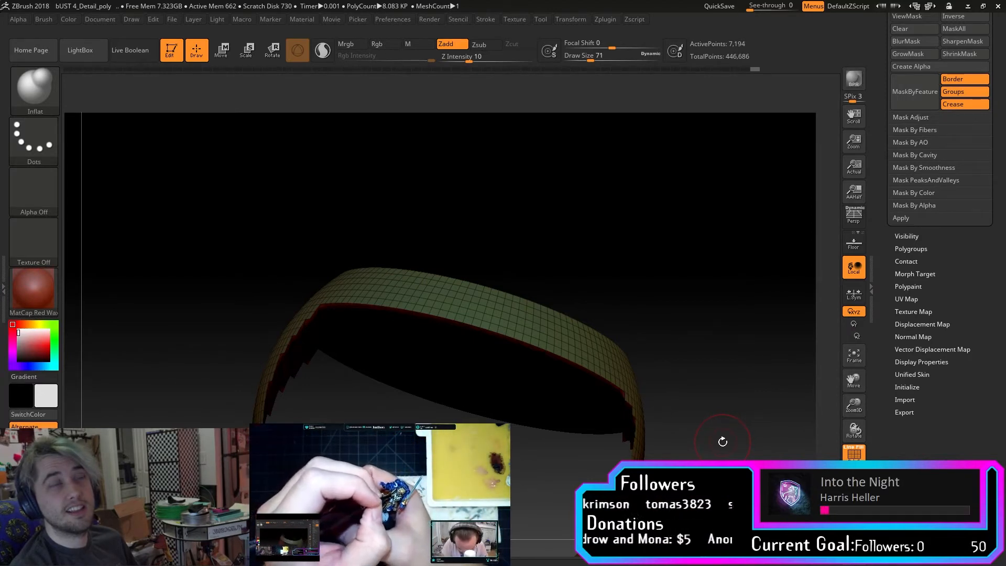
mouse_move(734, 411)
left_mouse_down()
mouse_move(649, 399)
mouse_move(686, 361)
mouse_move(649, 375)
mouse_move(650, 389)
mouse_move(602, 396)
mouse_move(664, 359)
left_mouse_up()
left_click(662, 381, "ctrl+shift")
left_click(655, 357, "ctrl+shift")
left_click(649, 333, "ctrl+shift")
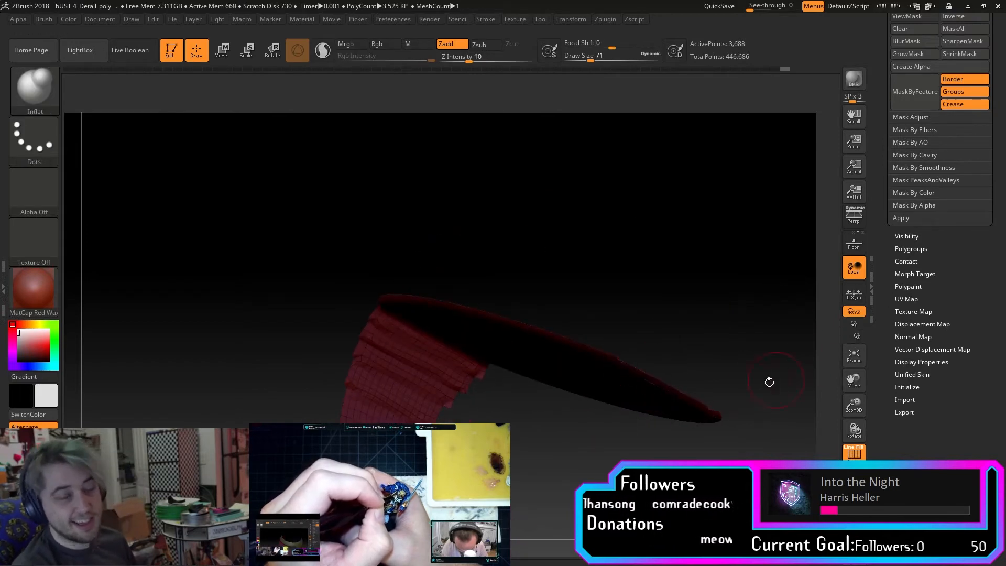
mouse_move(585, 451)
left_mouse_down()
mouse_move(582, 395)
mouse_move(557, 330)
mouse_move(547, 379)
mouse_move(597, 383)
mouse_move(550, 367)
mouse_move(485, 287)
left_mouse_up()
Set the Inflat brush's draw size to 112, and show the round cap again beside the bridged surface.
key("b")
key("i")
key("n")
key("s")
left_click_drag(428, 309, 434, 310)
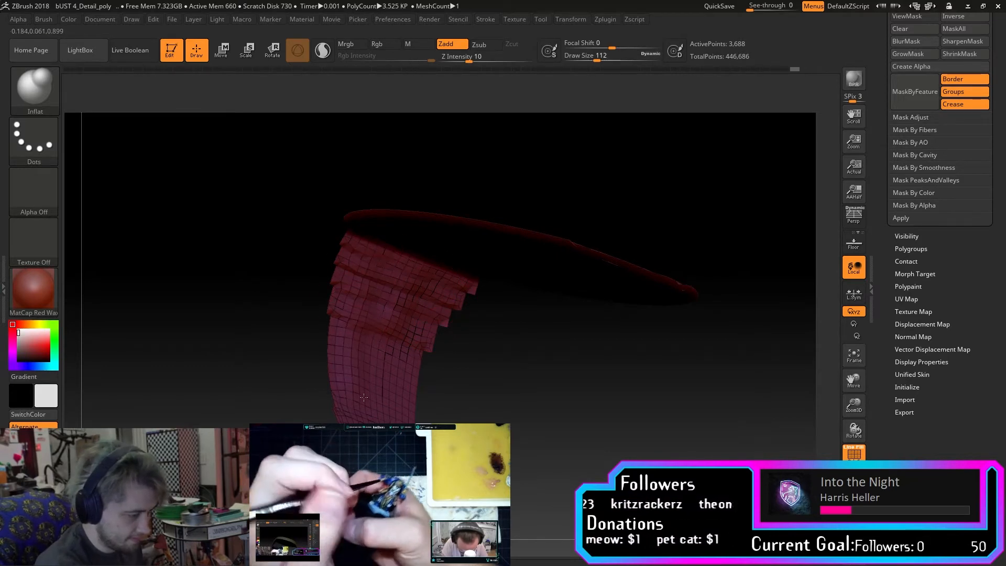
key("ctrl")
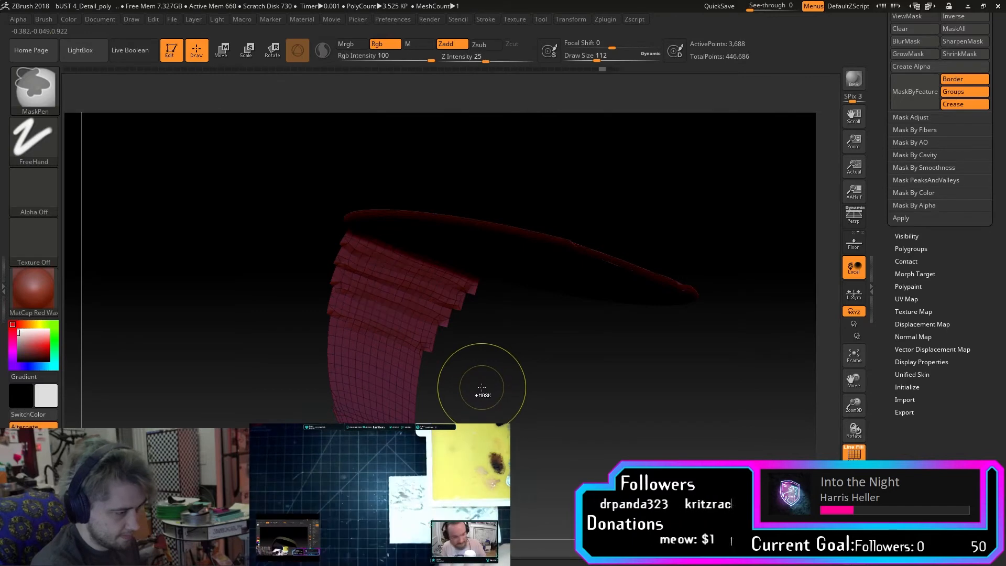
mouse_move(483, 382)
left_mouse_down()
mouse_move(545, 334)
mouse_move(631, 400)
mouse_move(646, 299)
left_mouse_up()
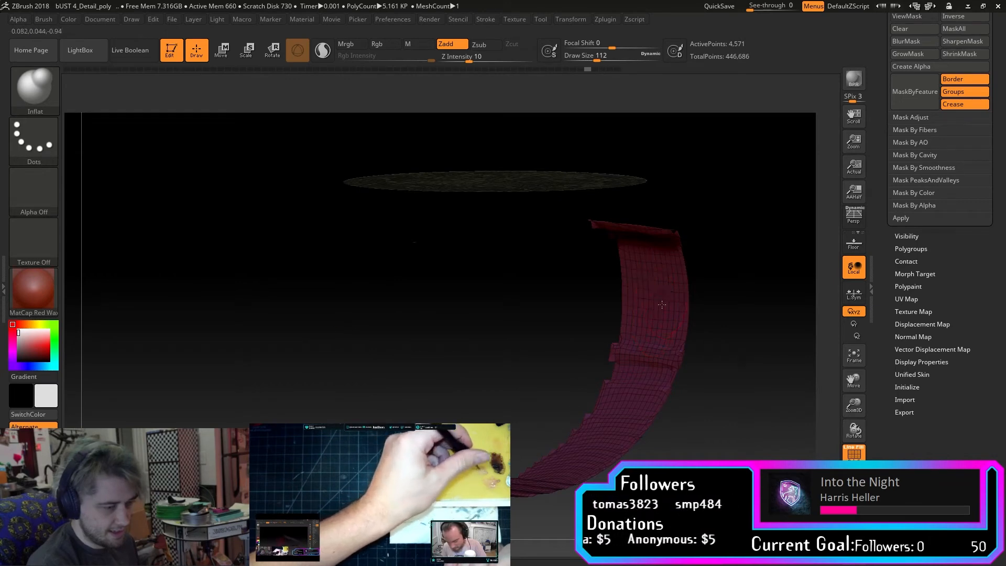
Inflate the purple side of the bridged band with repeated Inflat strokes along its length.
left_click_drag(661, 282, 662, 304)
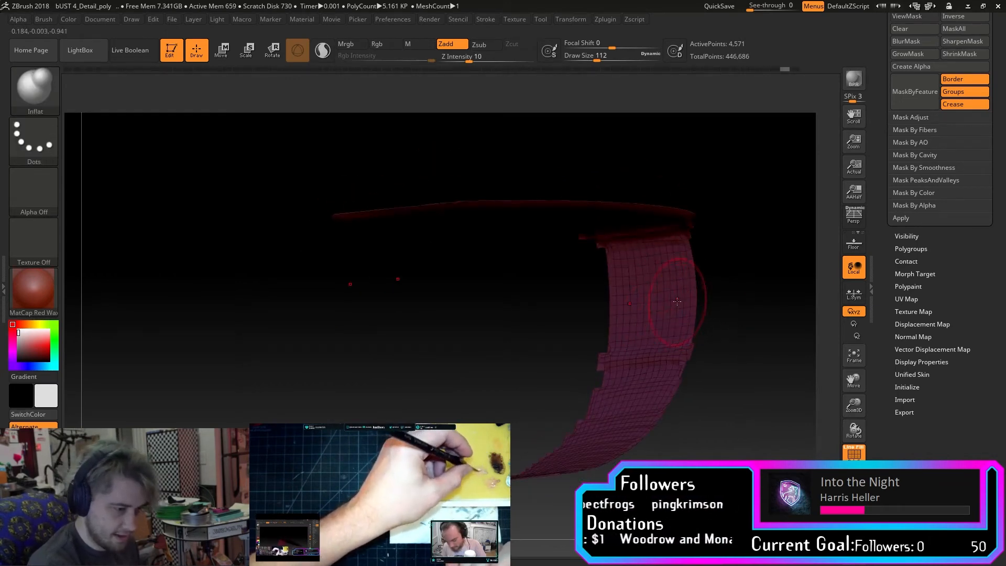
left_click_drag(663, 310, 718, 292)
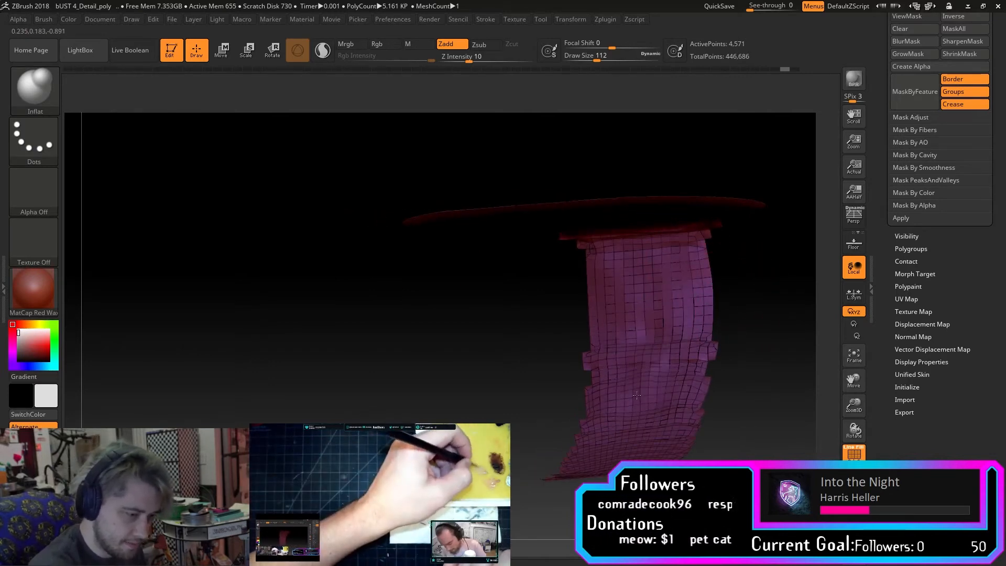
left_click_drag(602, 360, 633, 424)
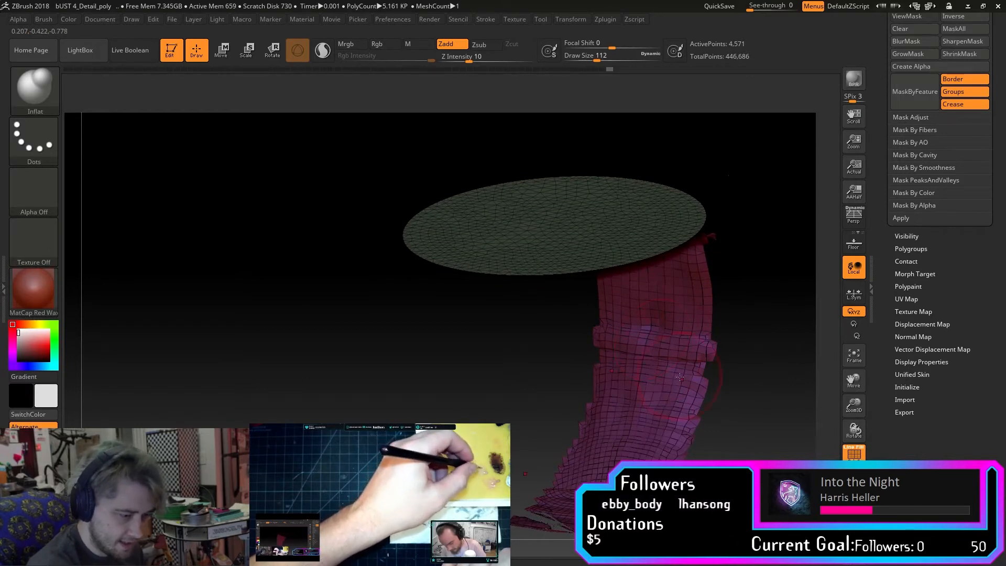
left_click_drag(655, 315, 623, 427)
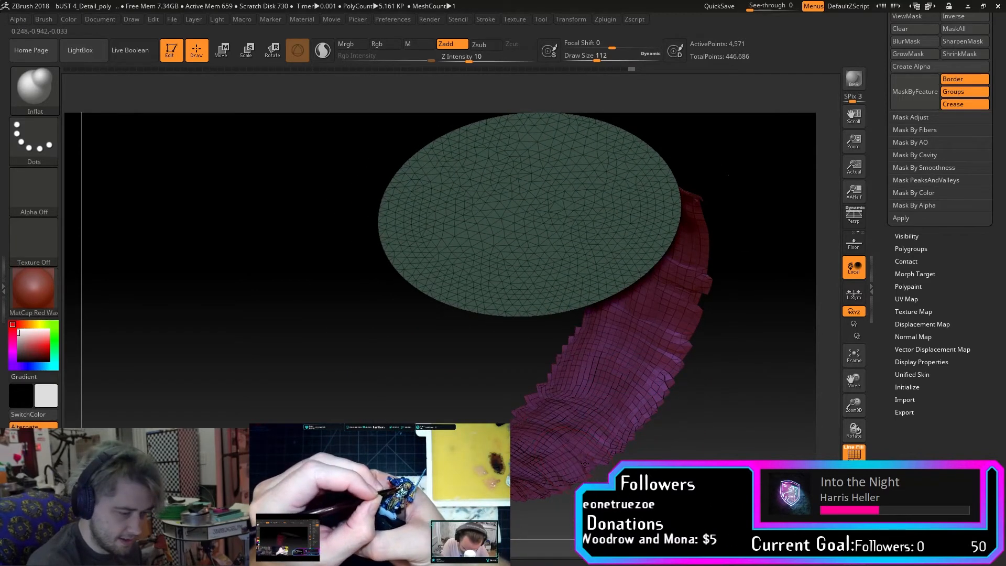
left_click_drag(578, 402, 555, 349)
Inflate the broad red face of the bridged surface with Inflat strokes around its rim and centre.
left_click_drag(644, 314, 631, 299)
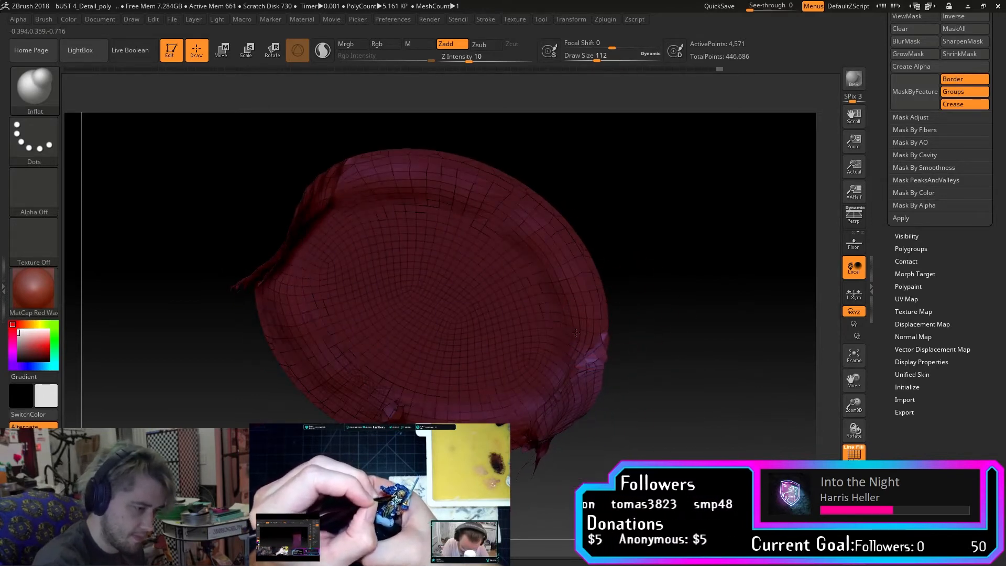
mouse_move(532, 294)
left_mouse_down()
mouse_move(491, 341)
mouse_move(508, 300)
left_mouse_up()
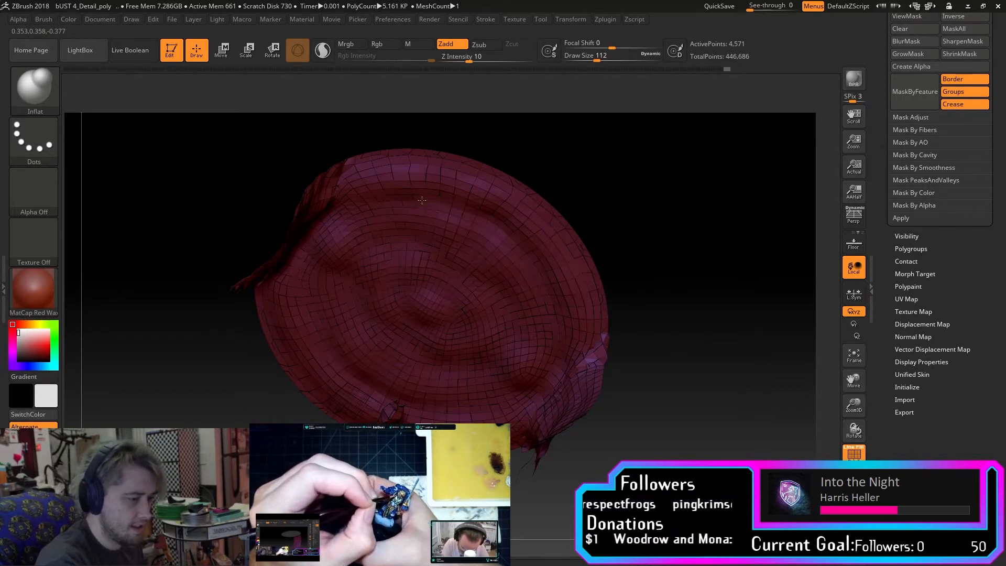
mouse_move(416, 296)
left_mouse_down()
mouse_move(427, 325)
mouse_move(403, 338)
left_mouse_up()
left_click_drag(661, 308, 532, 306)
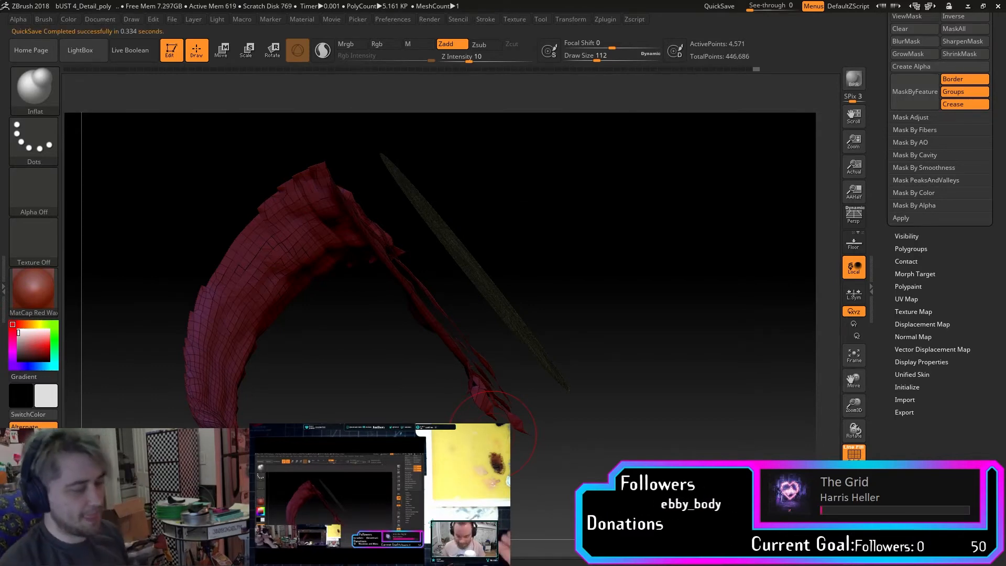
Show the whole mesh again and sculpt further Inflat strokes across the broad red face.
mouse_move(657, 335)
left_mouse_down()
mouse_move(667, 363)
mouse_move(649, 339)
mouse_move(664, 332)
left_mouse_up()
mouse_move(641, 379)
left_mouse_down()
mouse_move(694, 373)
mouse_move(681, 366)
left_mouse_up()
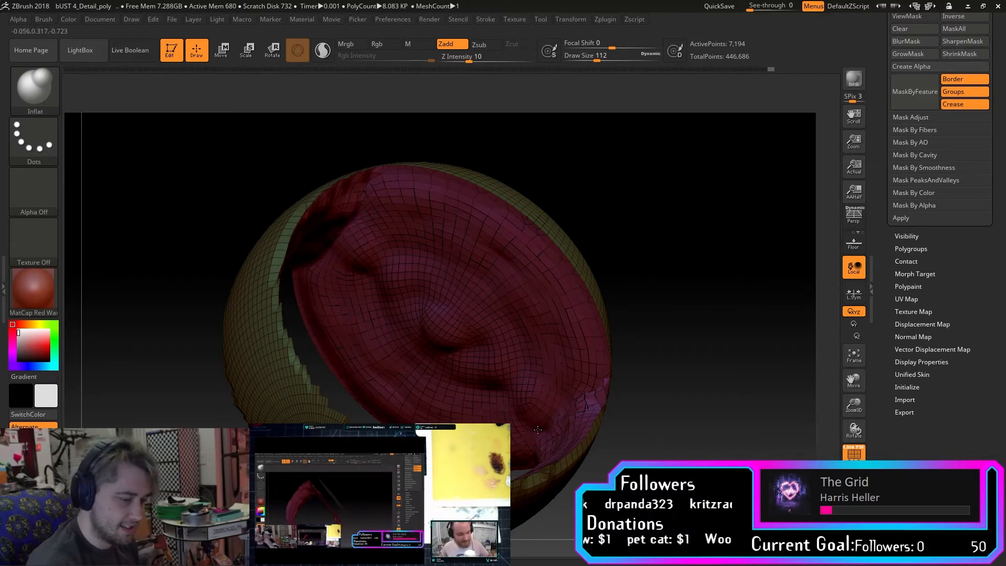
mouse_move(527, 372)
left_mouse_down()
mouse_move(421, 356)
mouse_move(449, 354)
mouse_move(417, 338)
mouse_move(419, 349)
left_mouse_up()
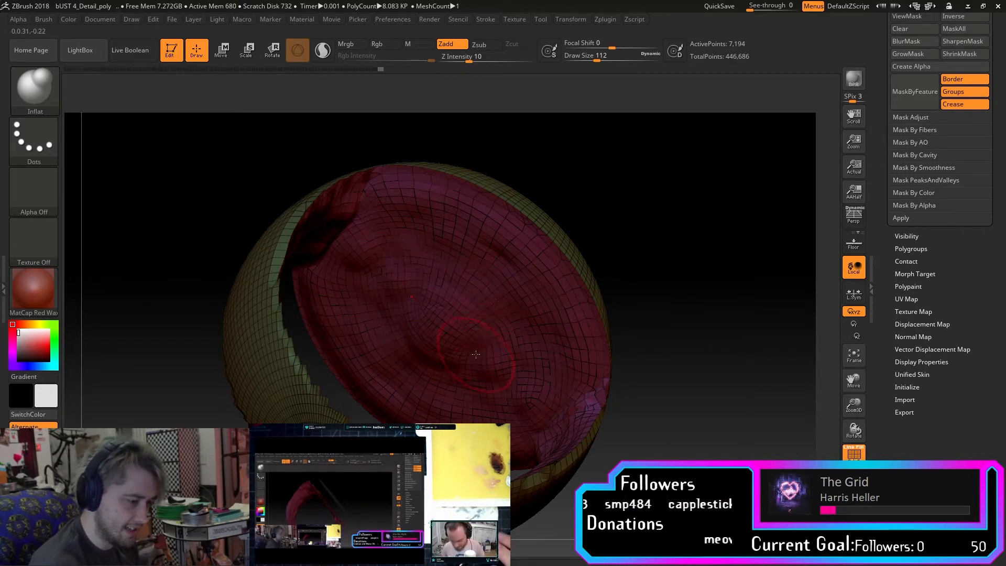
left_click_drag(642, 287, 709, 256)
mouse_move(615, 257)
left_mouse_down()
mouse_move(678, 271)
mouse_move(689, 265)
mouse_move(674, 246)
mouse_move(736, 282)
mouse_move(725, 327)
left_mouse_up()
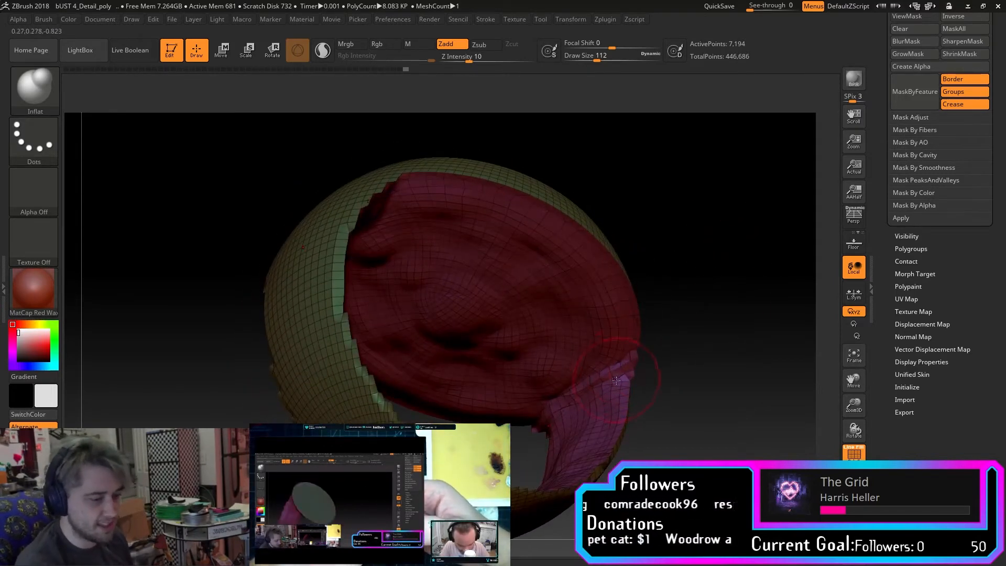
Make more Inflat strokes on the purple bridged band, and isolate the green strip.
mouse_move(607, 364)
left_mouse_down()
mouse_move(624, 381)
mouse_move(676, 384)
mouse_move(602, 393)
left_mouse_up()
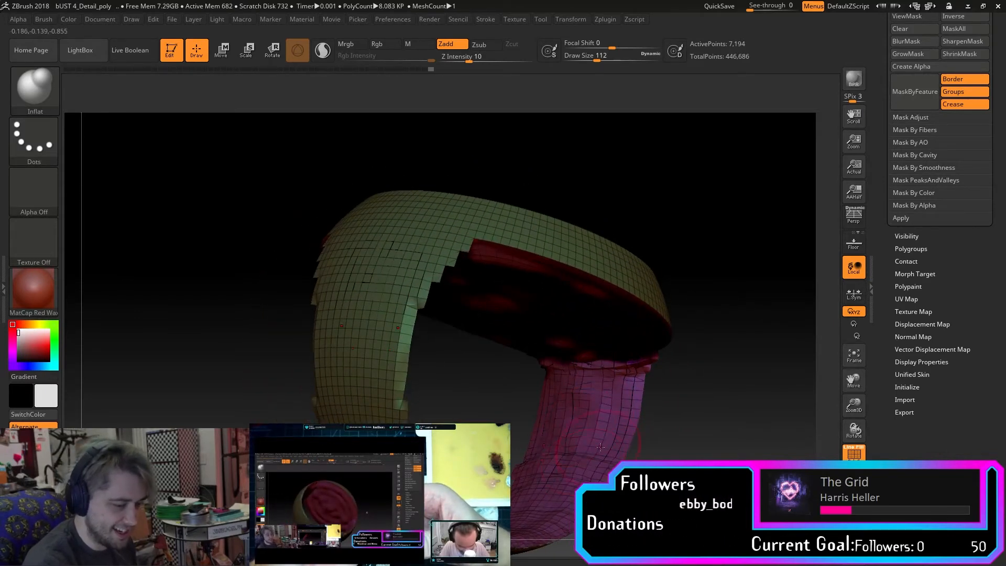
mouse_move(655, 398)
left_mouse_down()
mouse_move(674, 427)
mouse_move(707, 344)
mouse_move(610, 329)
mouse_move(574, 372)
left_mouse_up()
left_click_drag(517, 403, 638, 398)
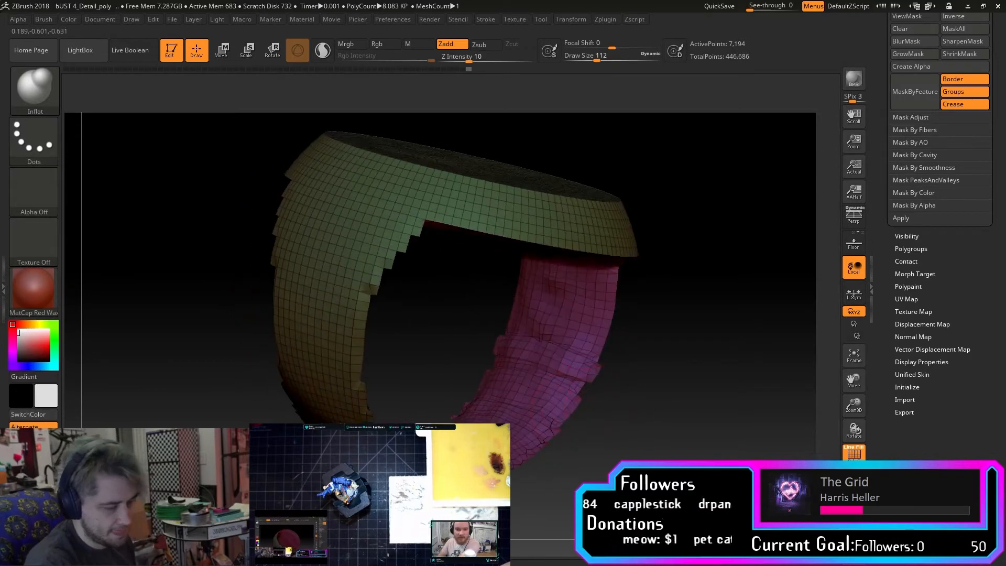
left_click_drag(586, 320, 653, 221)
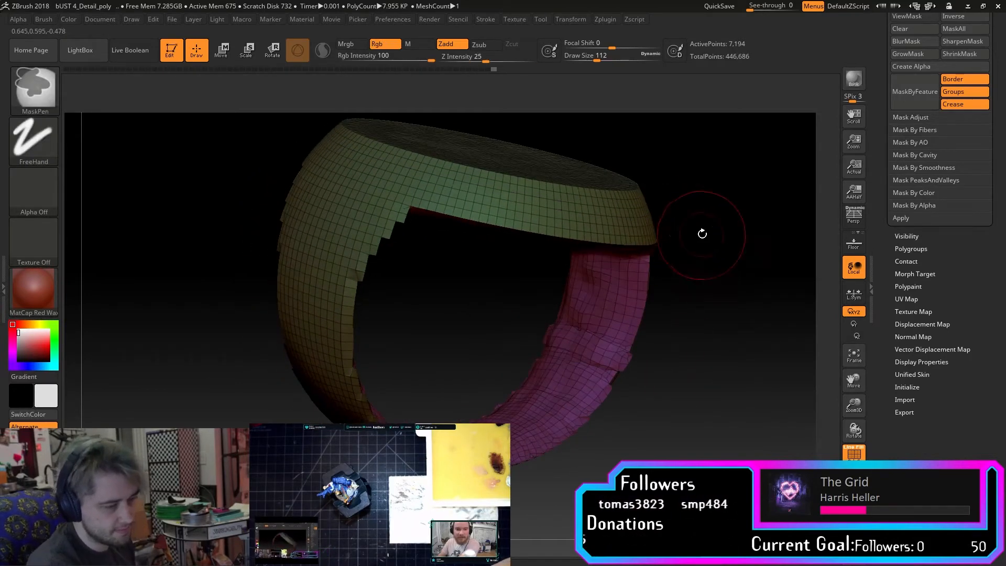
left_click(621, 209, "ctrl+shift")
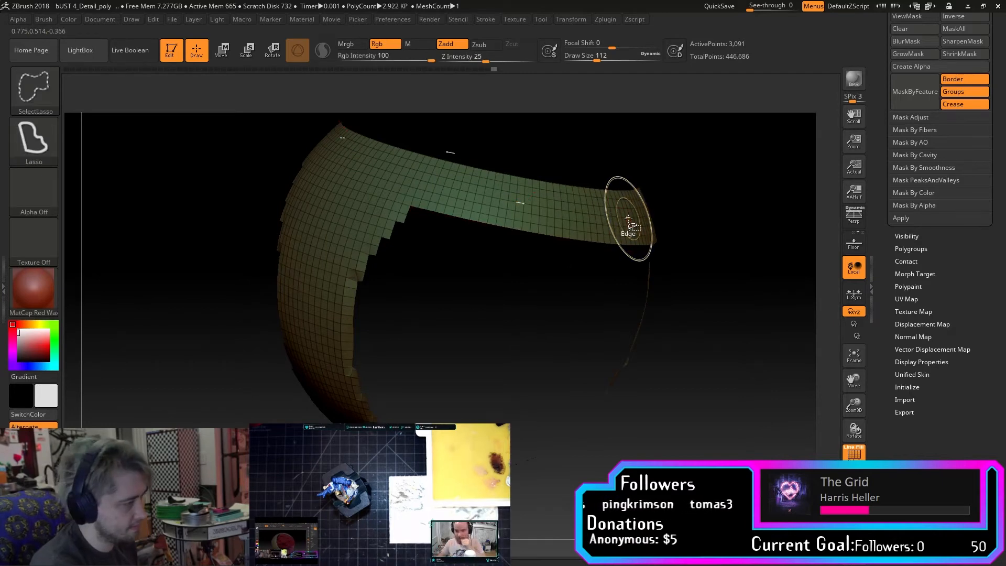
Show the whole mesh and try hiding edge loops through a point on the green band.
left_click(723, 220, "ctrl+shift")
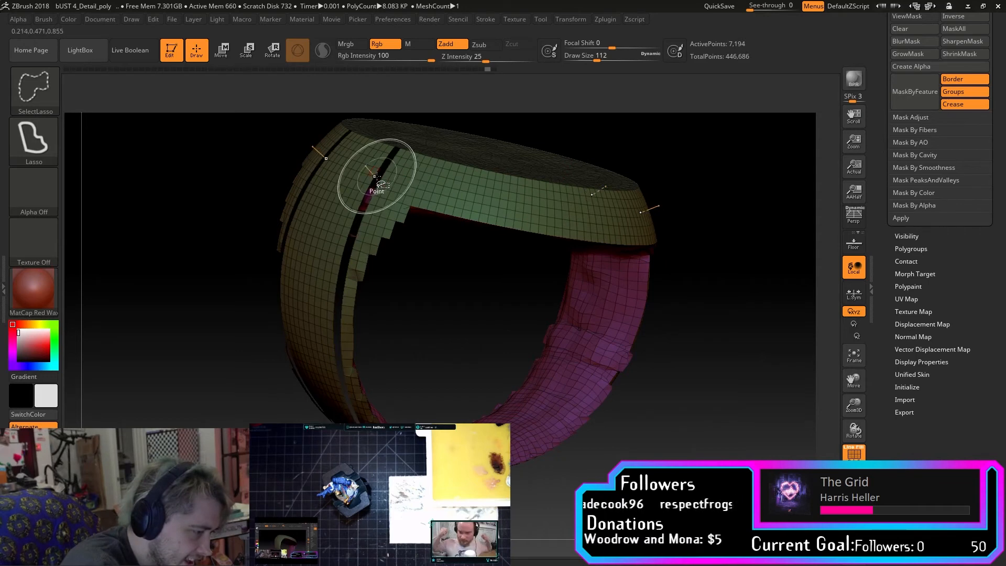
left_click(385, 178, "ctrl+shift")
key("ctrl+z")
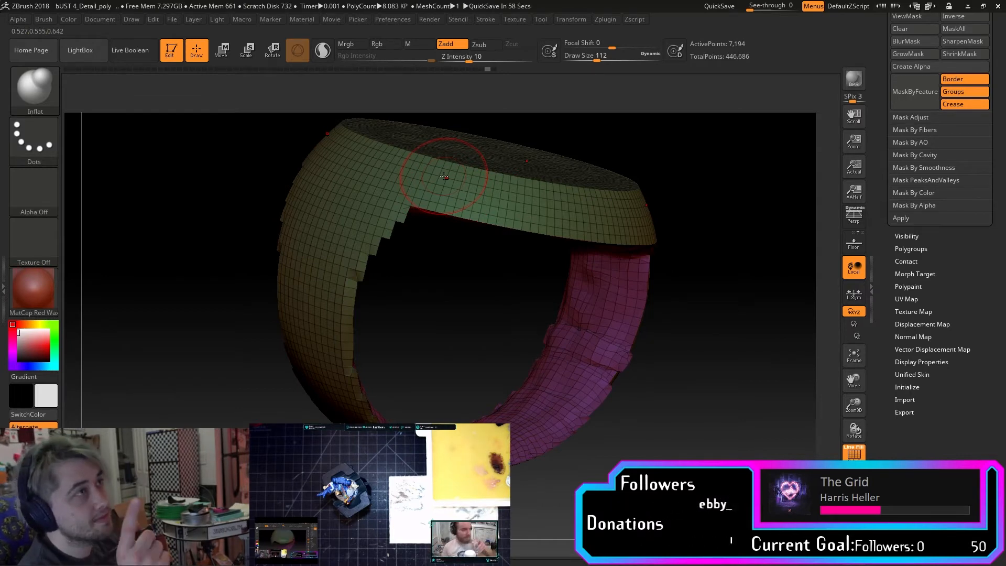
Try hiding the green strip and polygon loops across its narrow front section, and restore the whole mesh.
key("ctrl+shift")
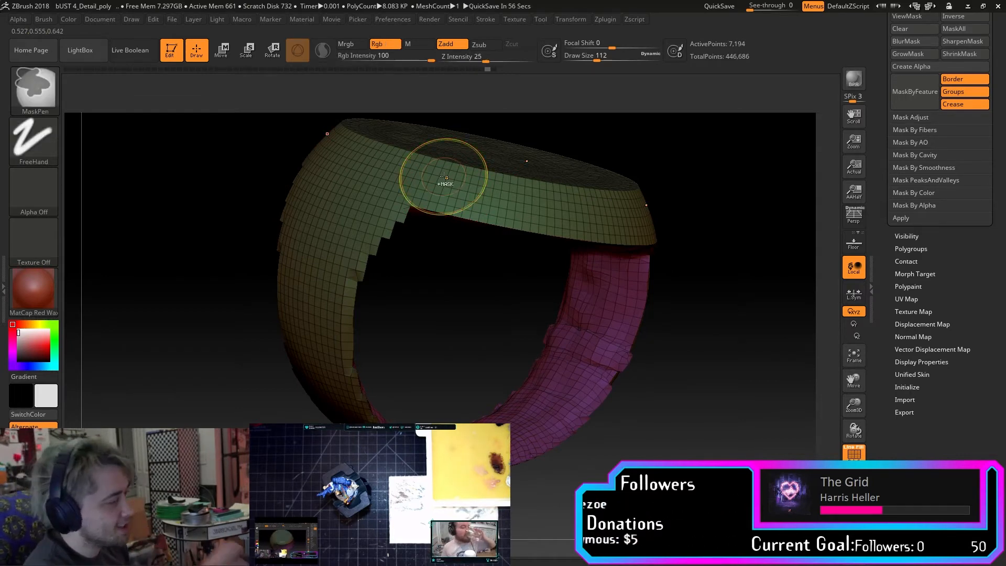
left_click(513, 206, "ctrl+shift")
left_click(523, 205, "ctrl+shift")
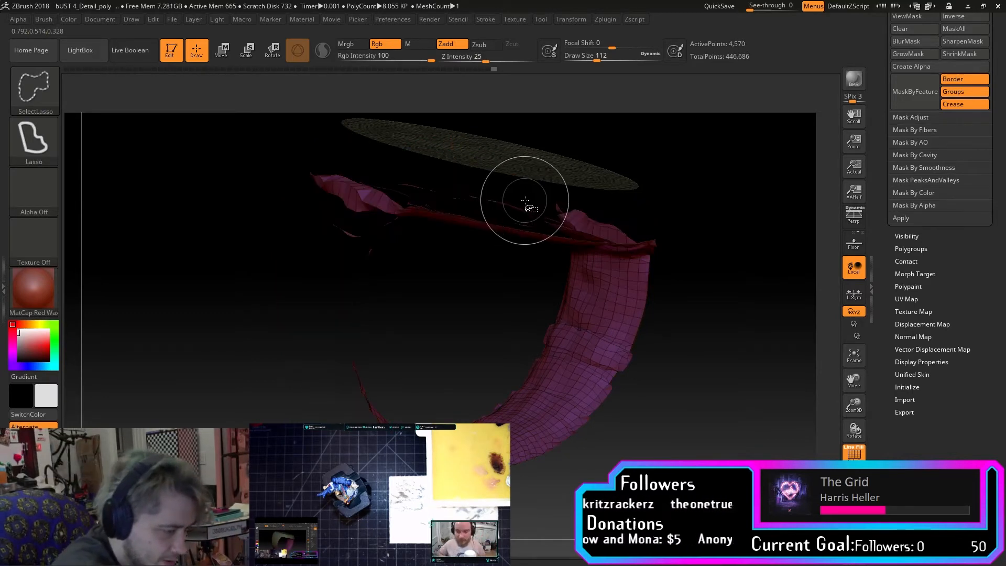
left_click(530, 202, "ctrl+shift")
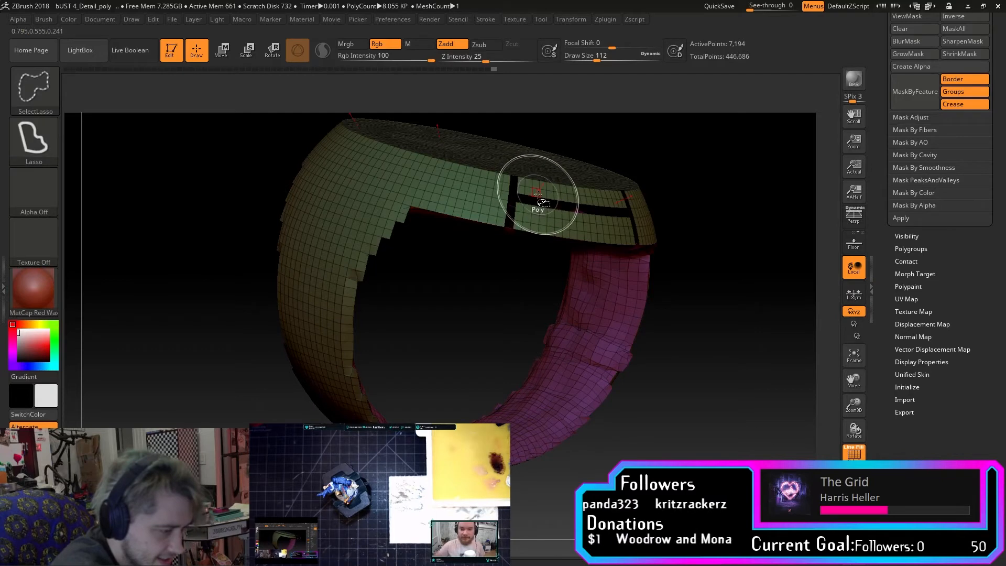
left_click(540, 188, "ctrl+shift")
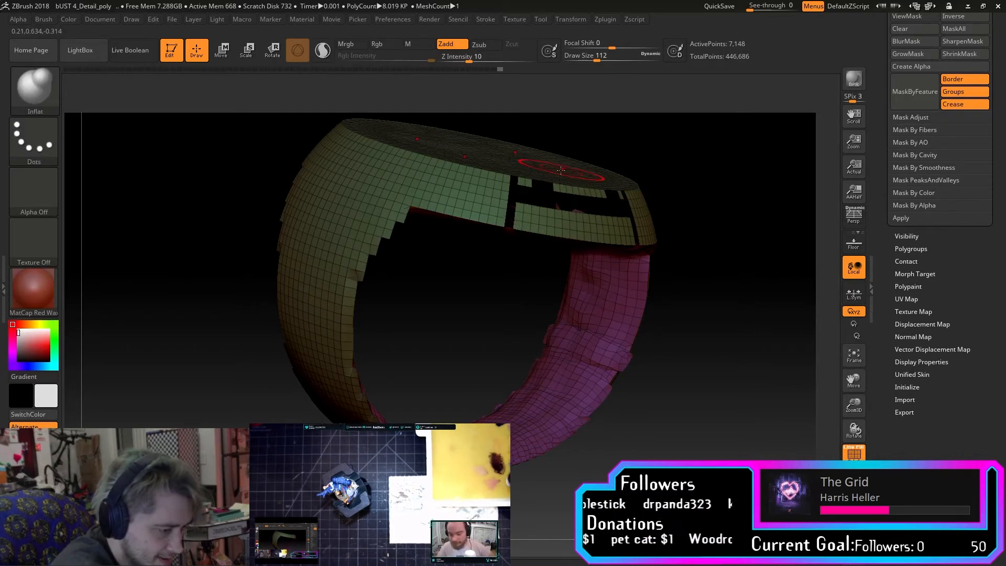
left_click(743, 262, "ctrl+shift")
left_click_drag(736, 277, 729, 269)
left_click(56, 107)
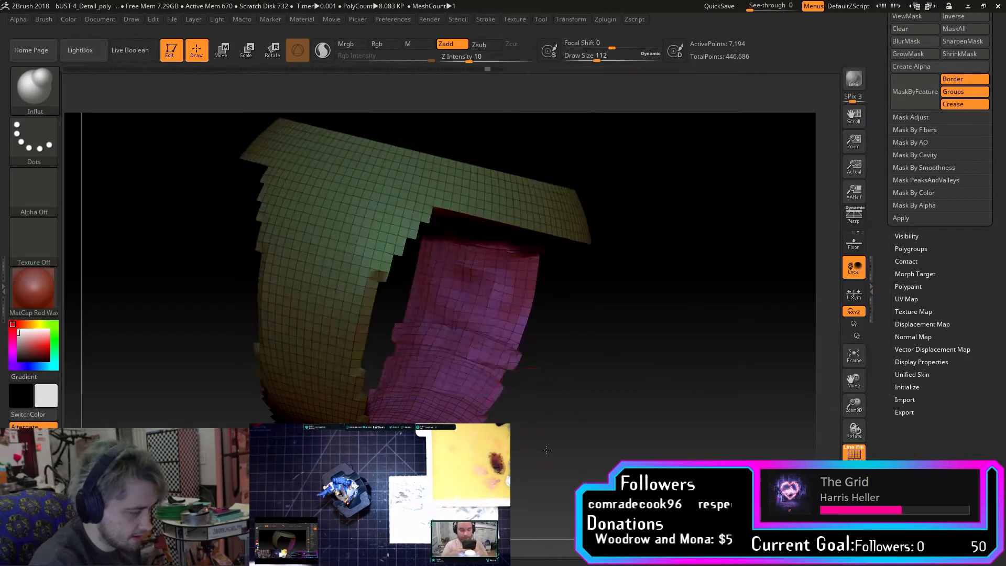
Hide the green strip and the flat top disc, leaving only the purple and red bridged surfaces visible.
left_click_drag(528, 445, 549, 408)
key("ctrl+shift")
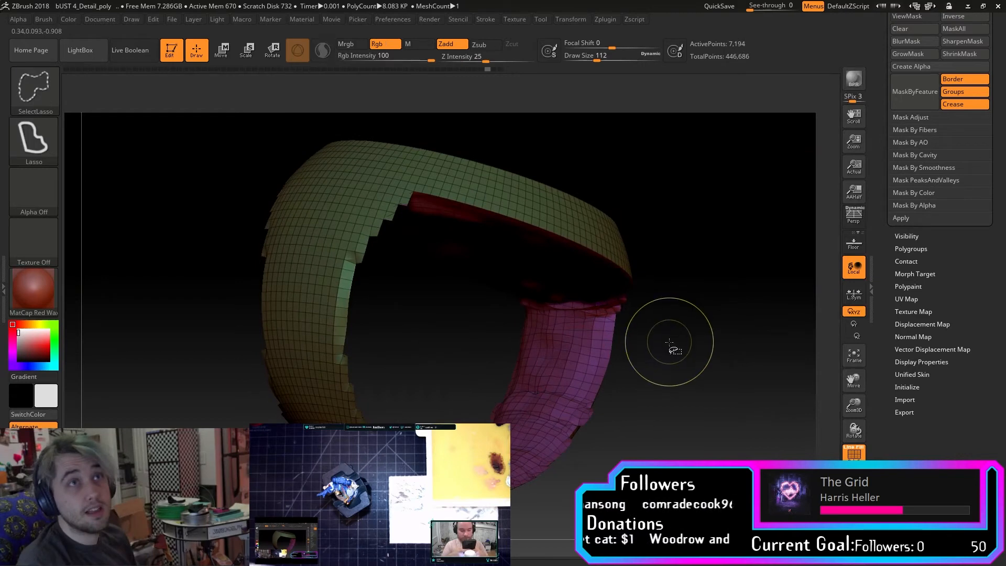
left_click(606, 233, "ctrl+shift")
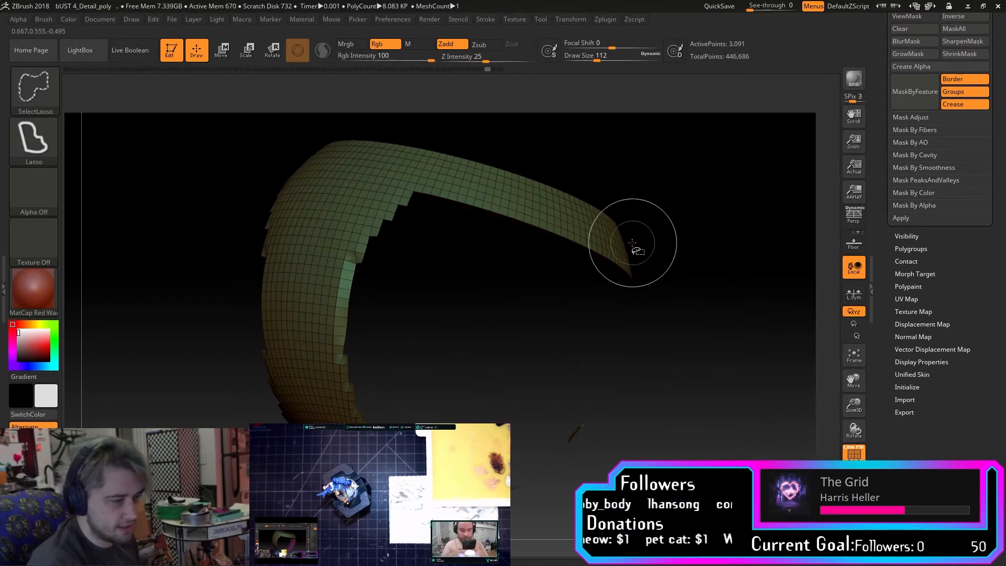
left_click(631, 238, "ctrl+shift")
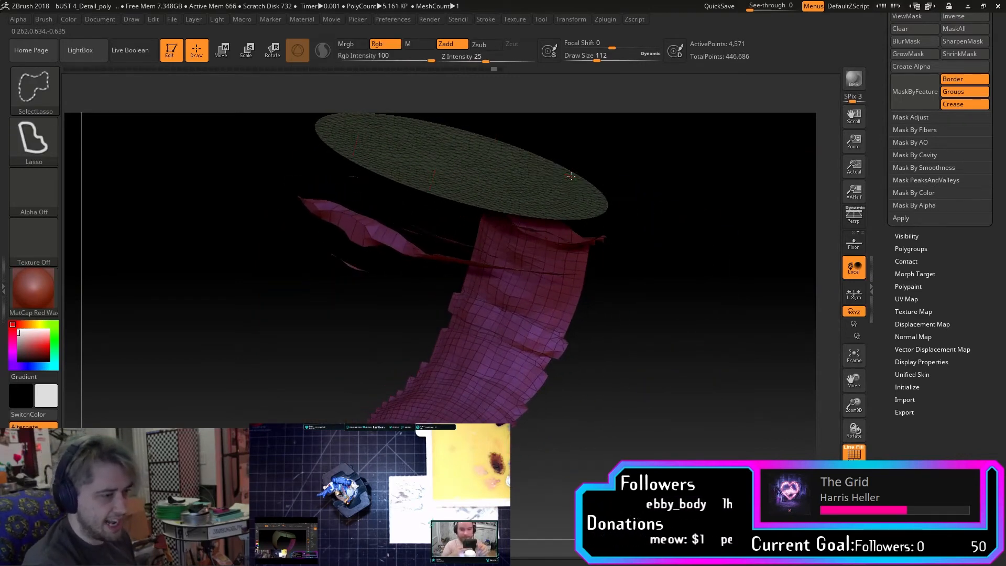
left_click(555, 171, "ctrl+shift")
left_click_drag(685, 252, 733, 221)
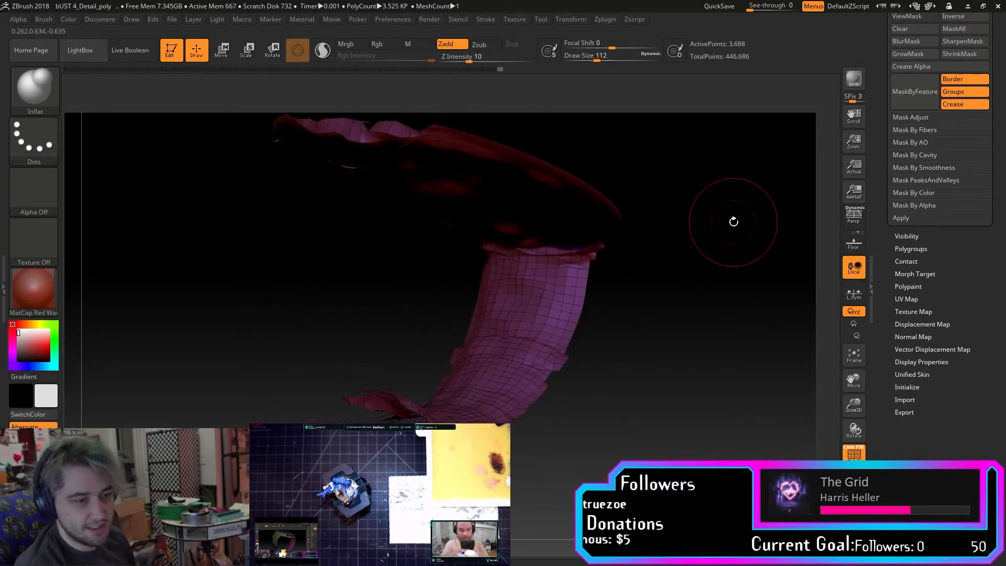
left_click(915, 249)
left_click_drag(887, 339, 891, 239)
left_click(913, 235)
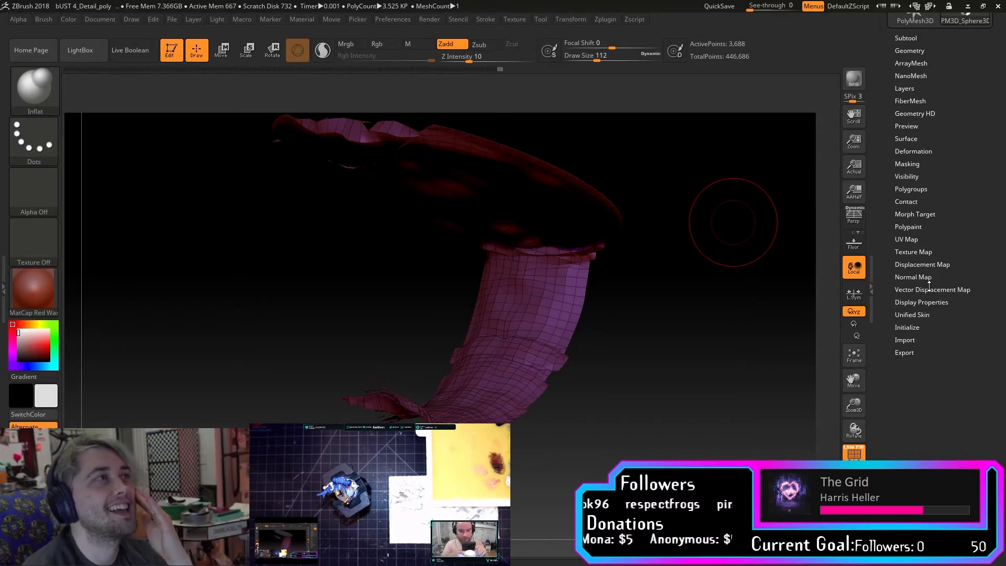
left_click_drag(888, 263, 888, 328)
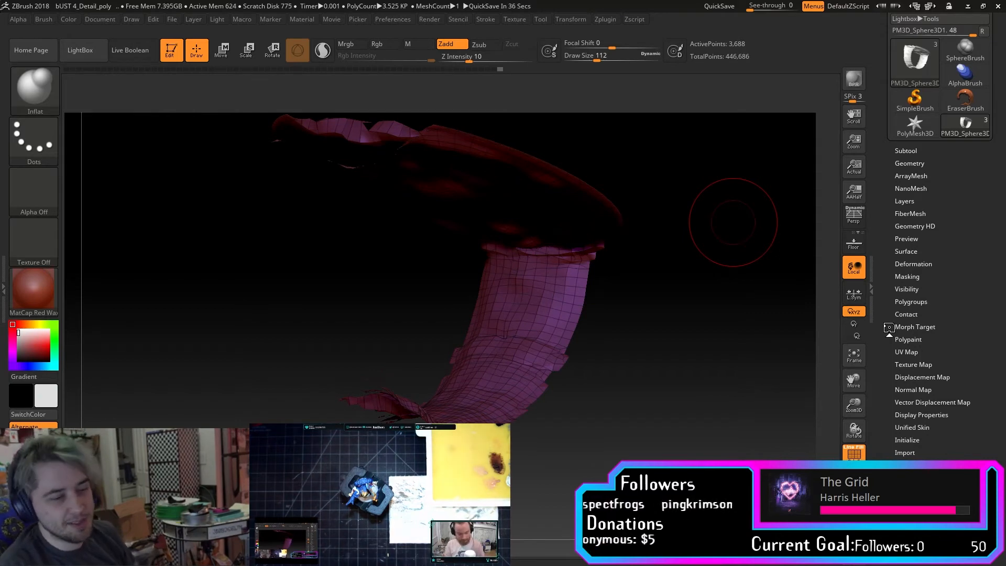
left_click_drag(889, 350, 890, 369)
left_click_drag(745, 384, 731, 399)
Set the Tessimate polygons size to 0.2612 in the geometry settings.
left_click(909, 181)
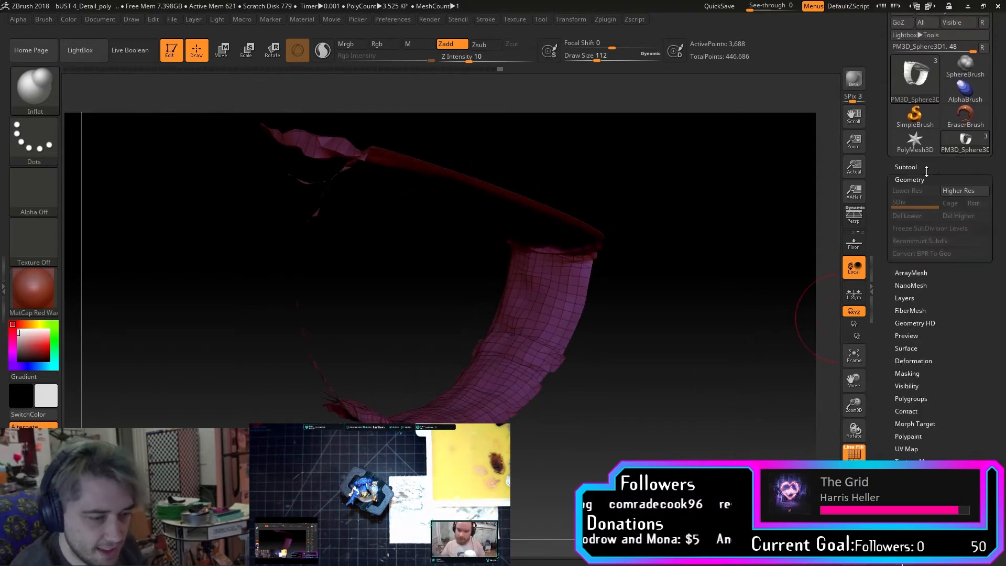
left_click_drag(887, 391, 892, 314)
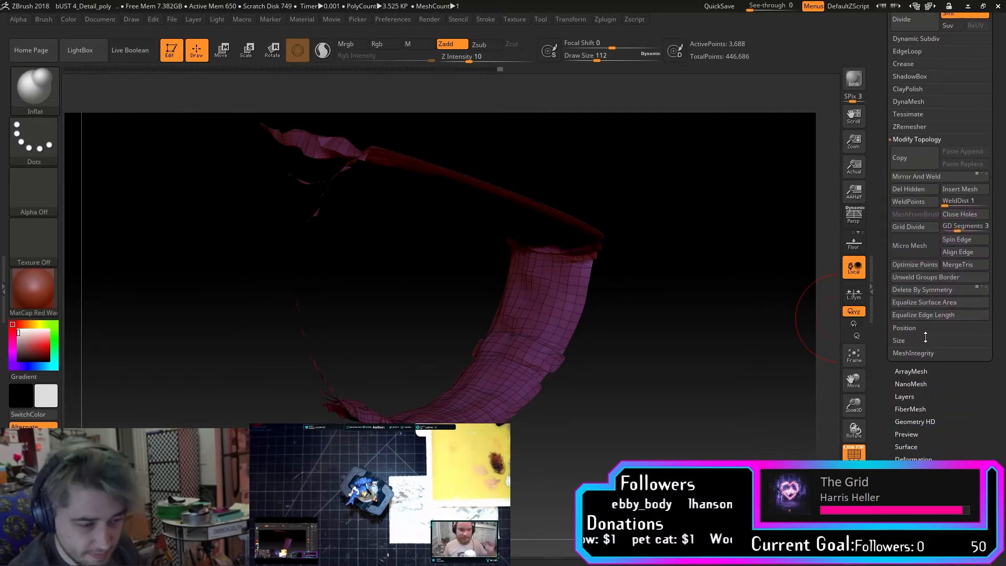
left_click_drag(890, 377, 889, 454)
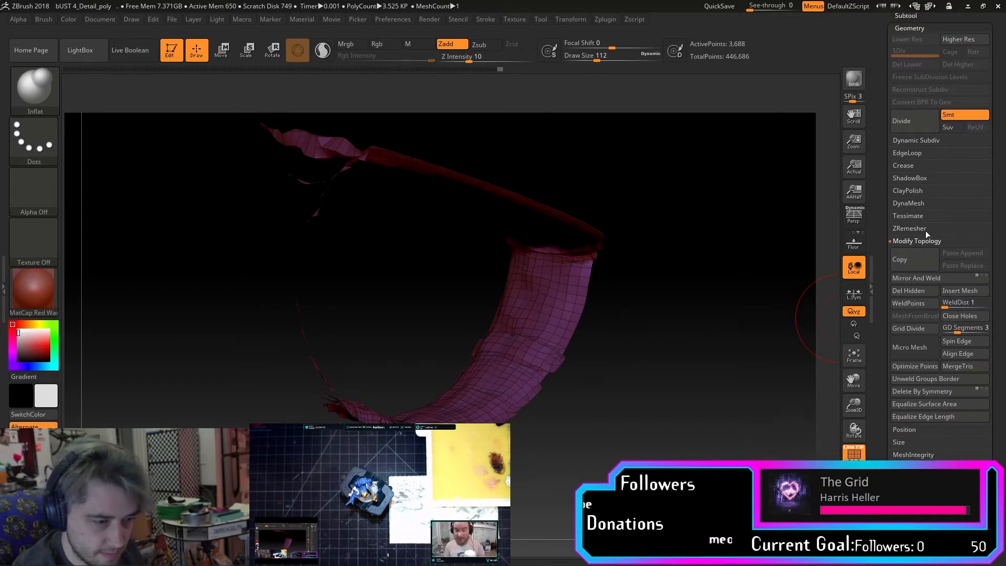
left_click(922, 217)
left_click_drag(937, 257, 930, 259)
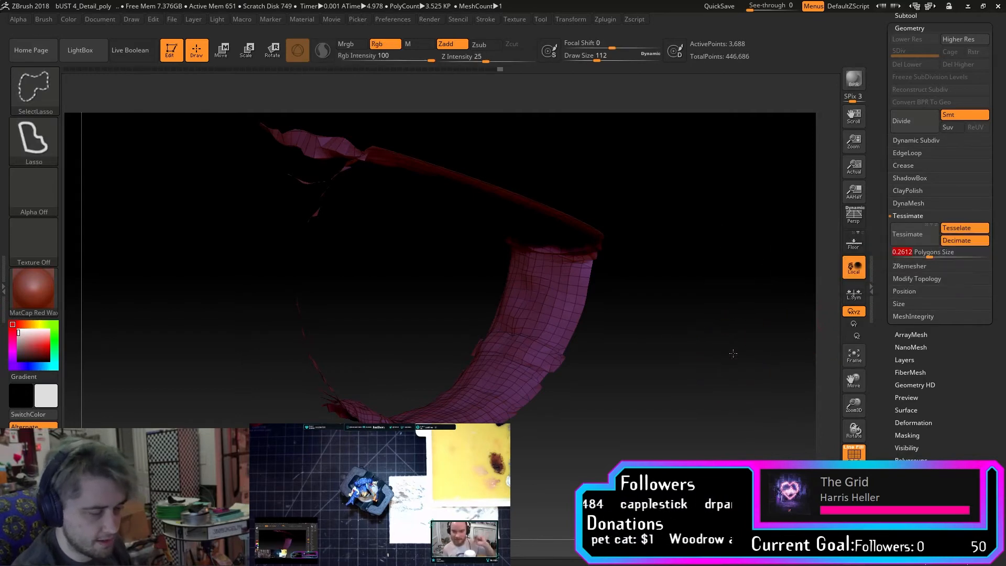
Show the whole mesh and try masking it by border, group and crease features, undoing each mask.
left_click(731, 352, "ctrl+shift")
left_click_drag(713, 335, 716, 353)
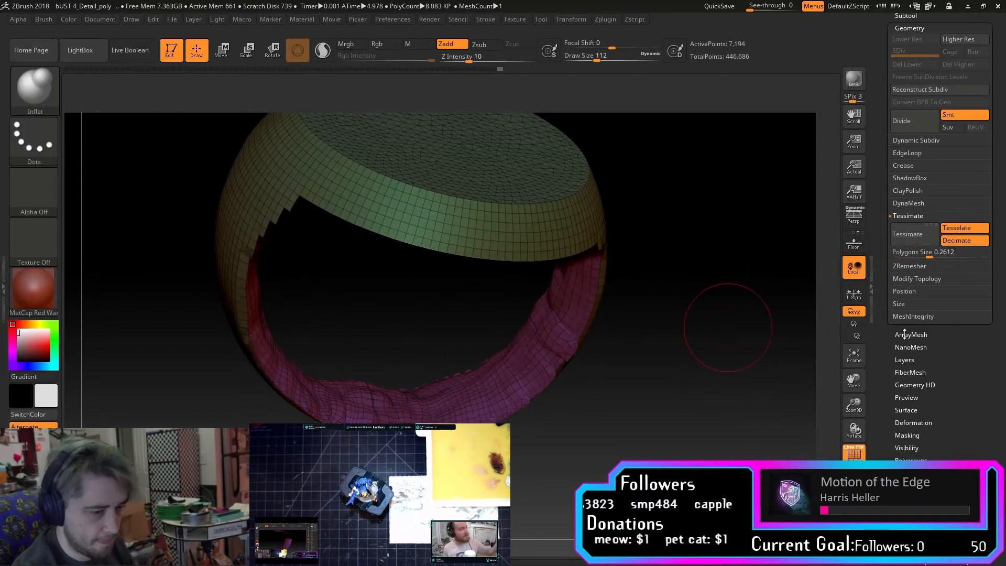
left_click_drag(885, 451, 883, 379)
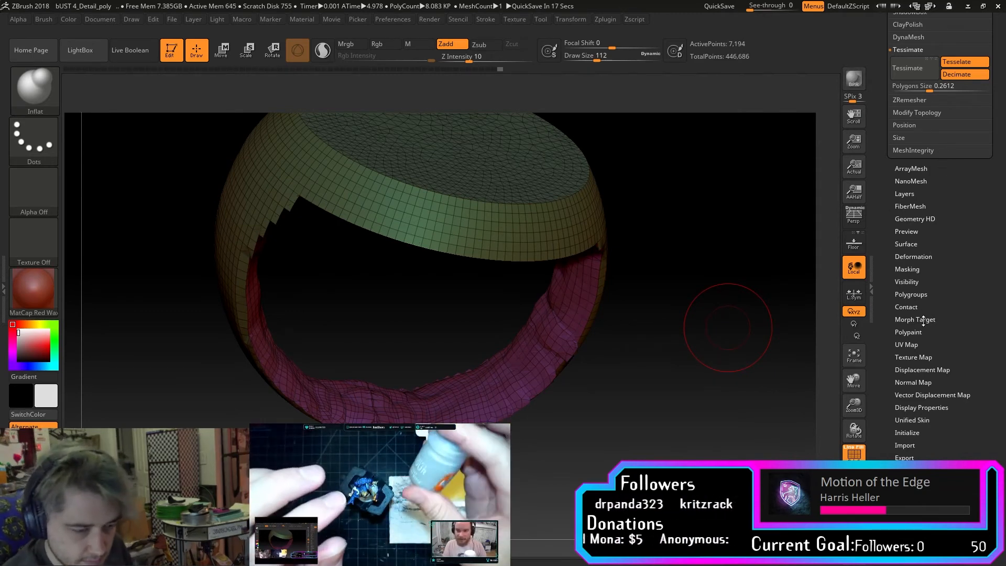
left_click(917, 268)
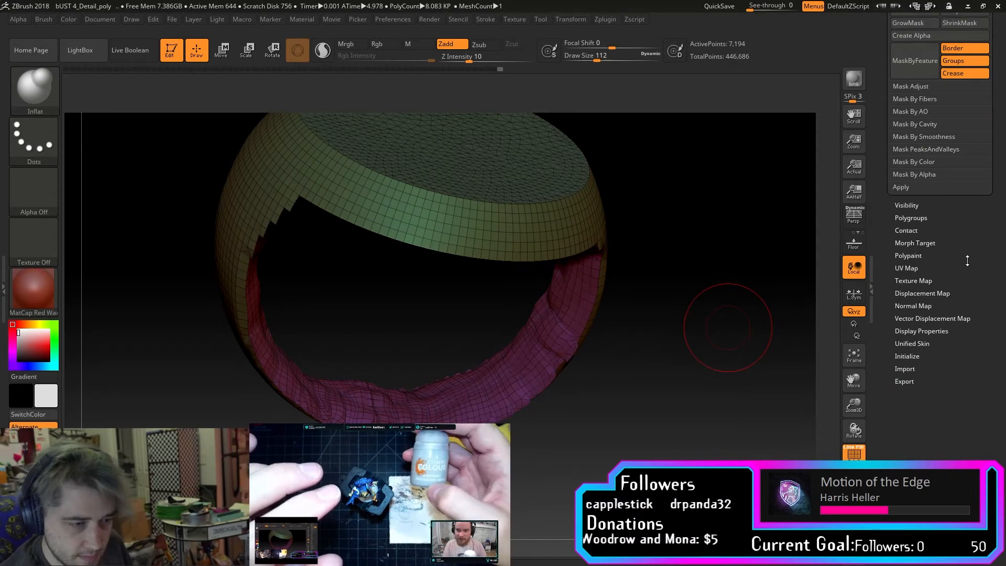
left_click_drag(967, 260, 949, 358)
left_click(920, 330)
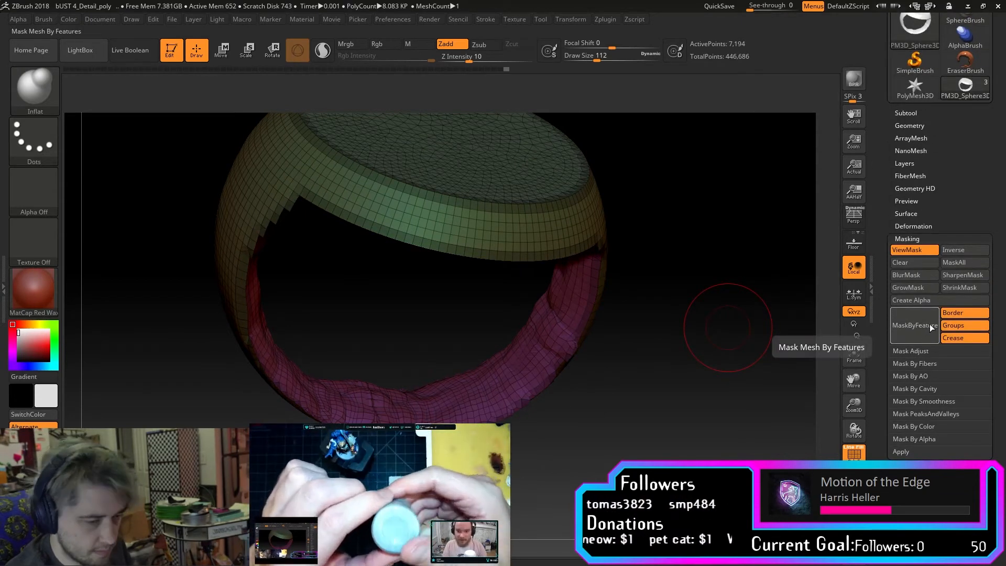
key("ctrl+h")
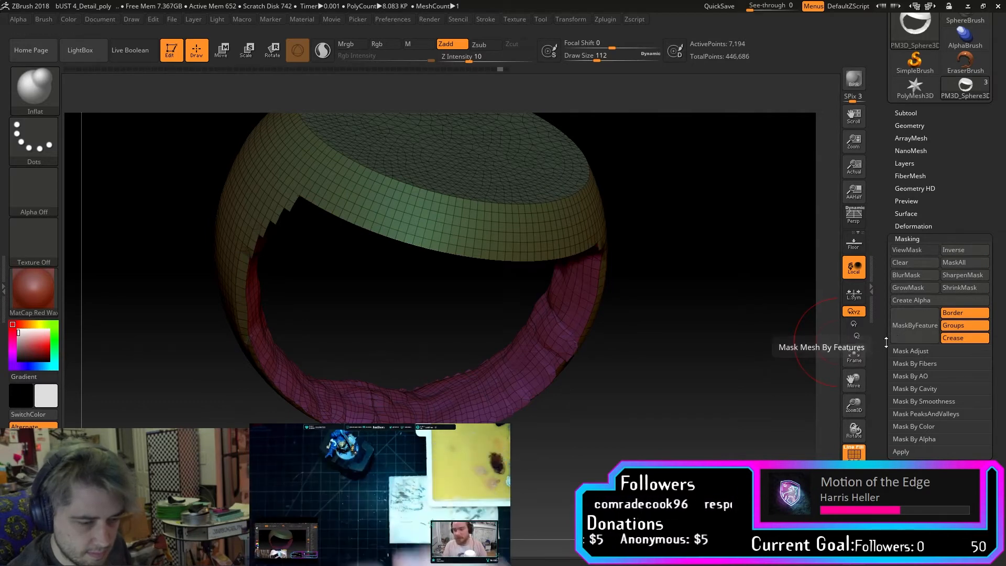
left_click_drag(886, 342, 887, 328)
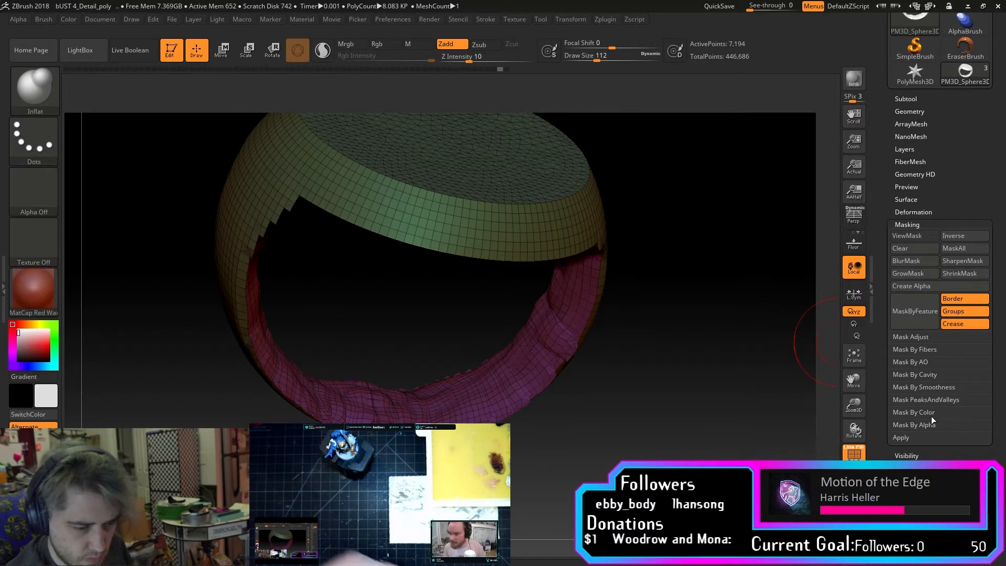
left_click(928, 236)
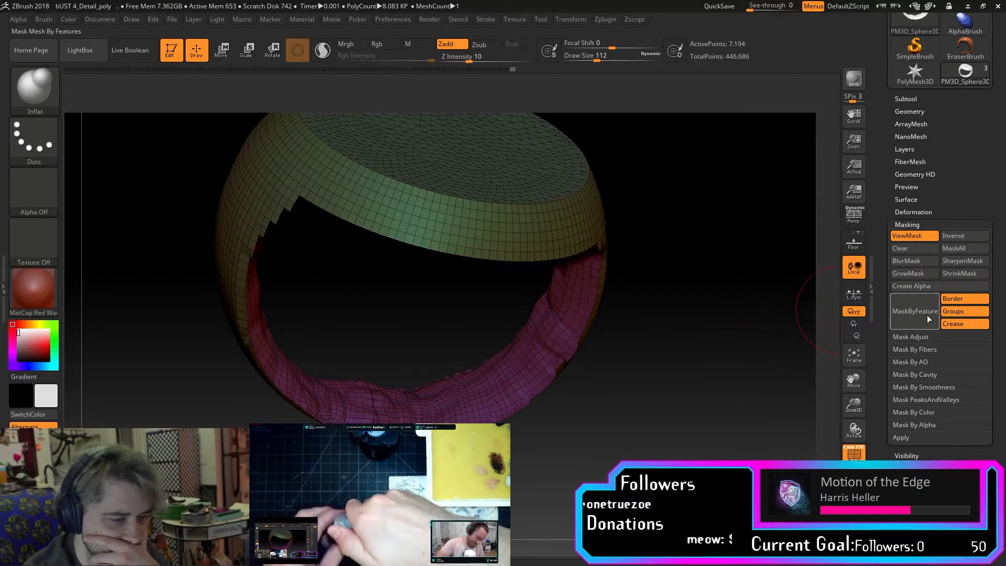
mouse_move(754, 363)
left_mouse_down()
mouse_move(732, 319)
mouse_move(697, 408)
left_mouse_up()
key("ctrl")
key("ctrl+z")
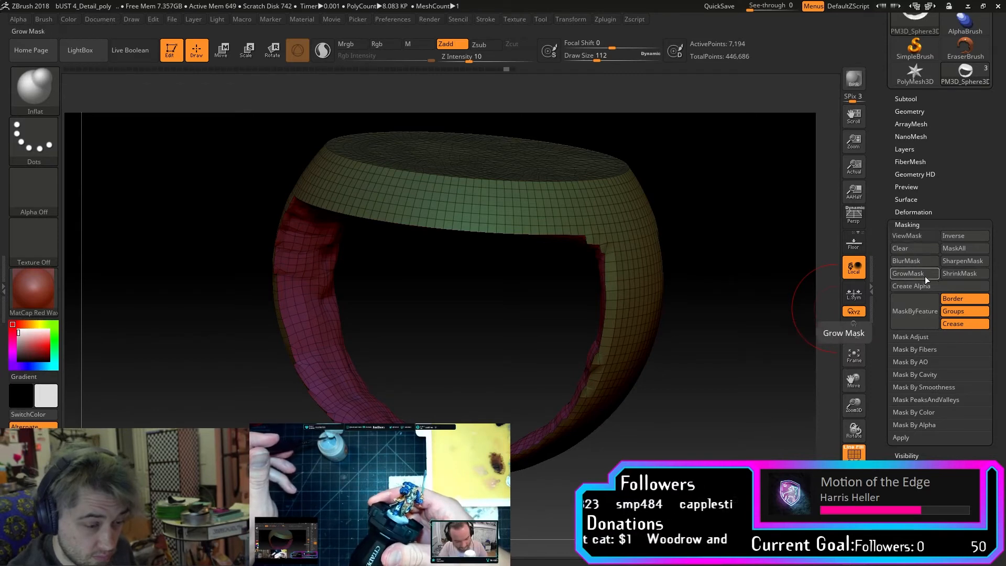
Isolate the purple and red bridged surfaces, mask them completely, and show the whole mesh again.
left_click(922, 468)
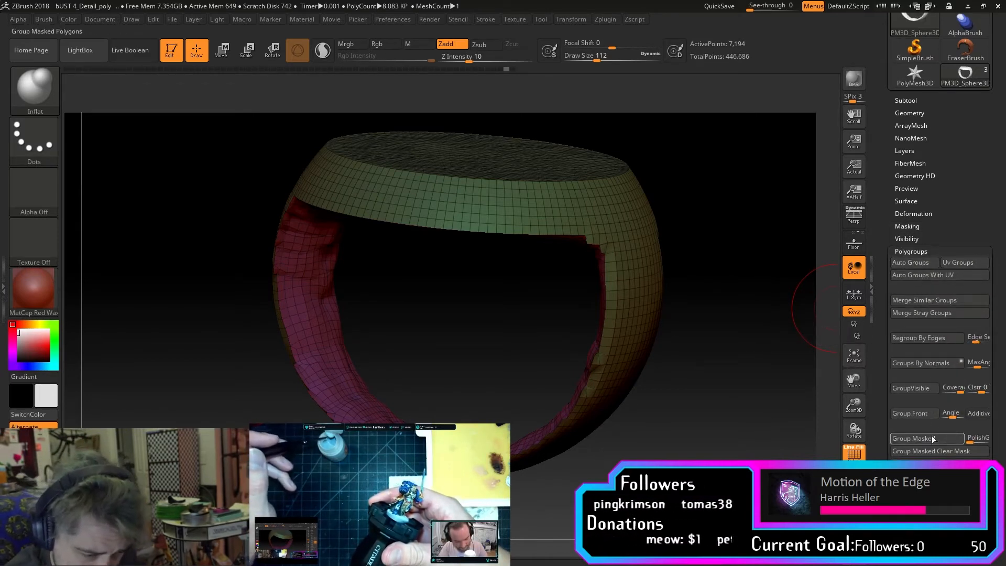
left_click(955, 452)
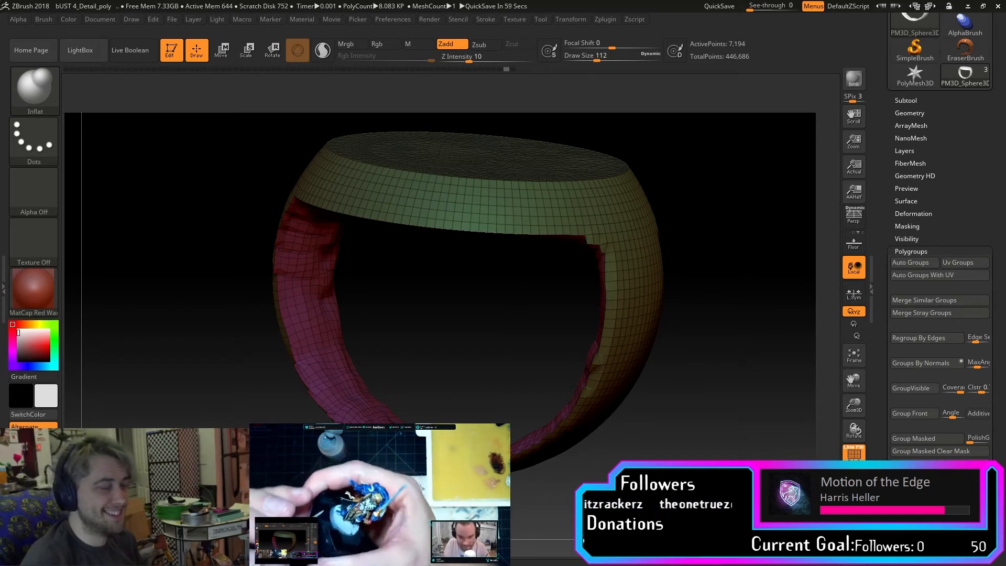
key("ctrl+shift")
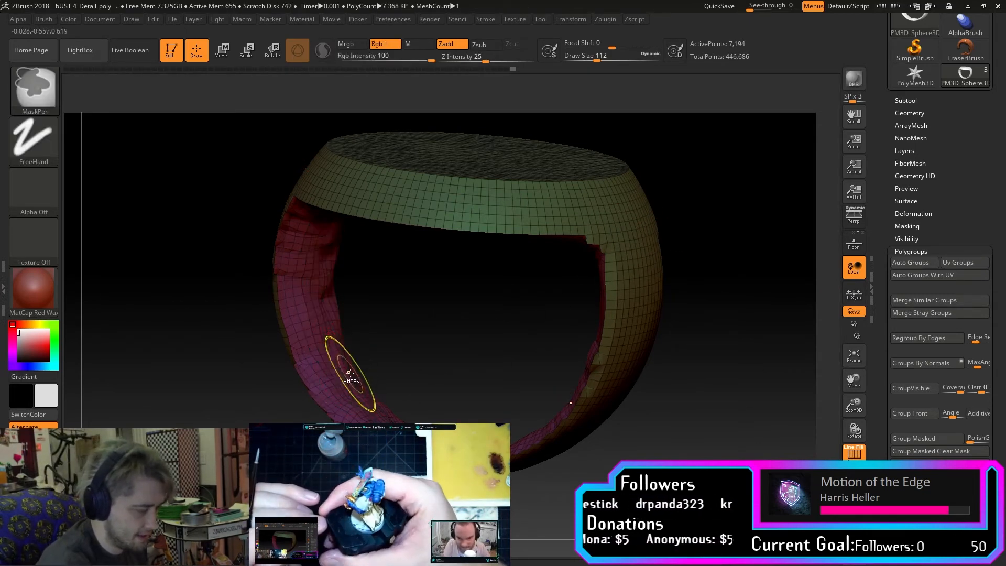
left_click(303, 309, "ctrl+shift")
mouse_move(382, 285)
left_mouse_down()
mouse_move(443, 277)
mouse_move(440, 341)
mouse_move(440, 282)
left_mouse_up()
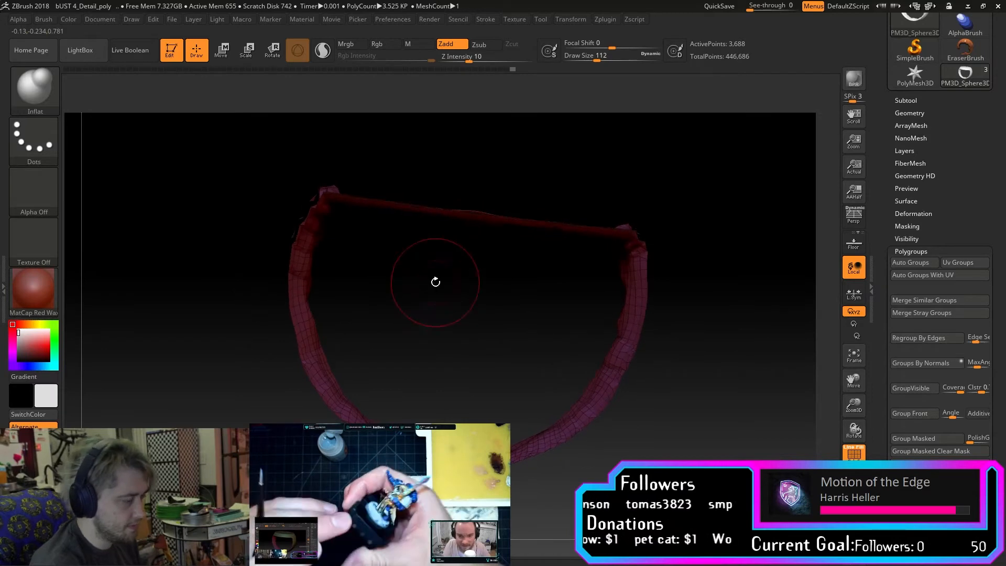
left_click_drag(246, 137, 669, 417, "ctrl+shift")
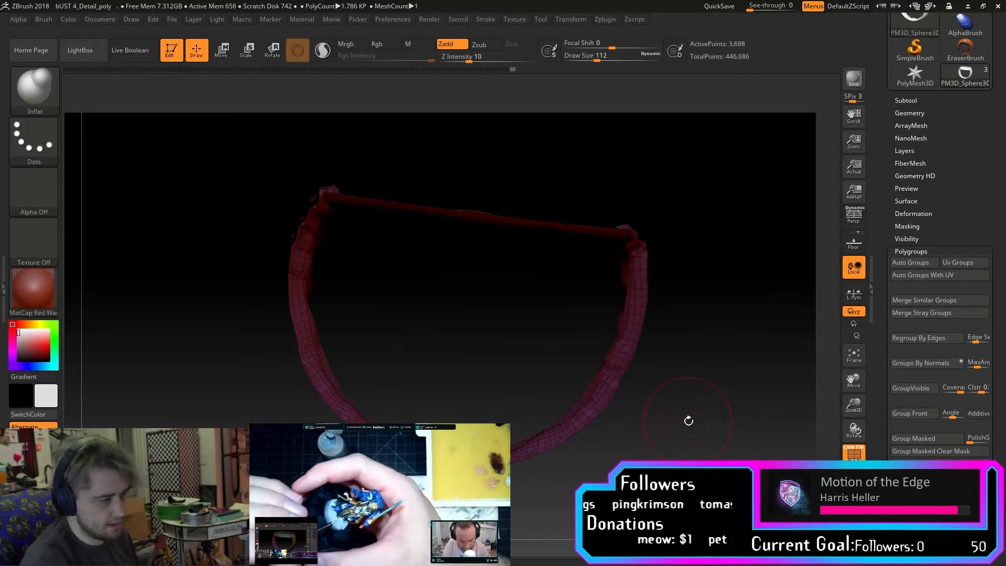
left_click_drag(258, 145, 663, 400, "ctrl+shift")
Invert the mask to protect the green strip and top disc while freeing the bridged surfaces.
left_click(938, 343)
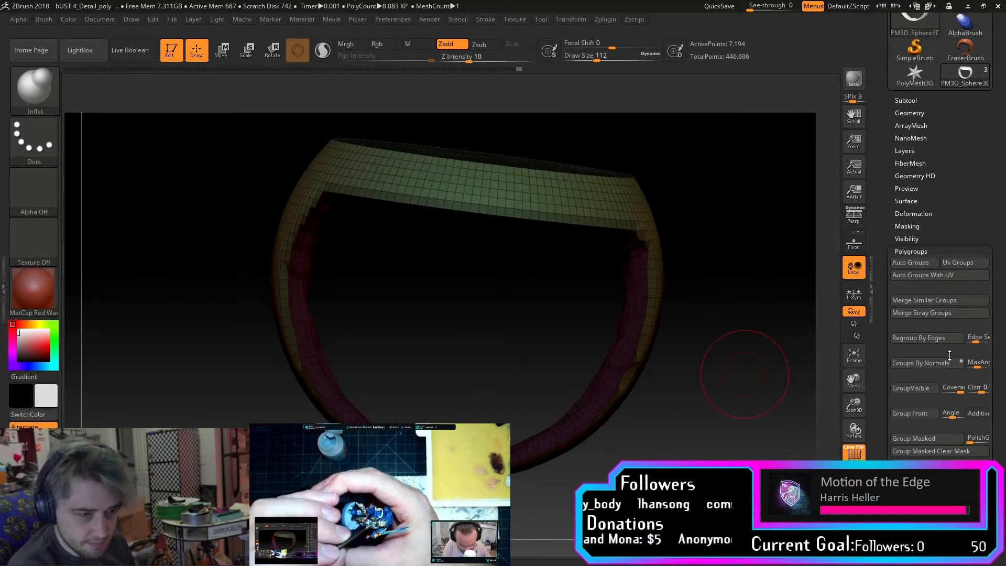
left_click(934, 228)
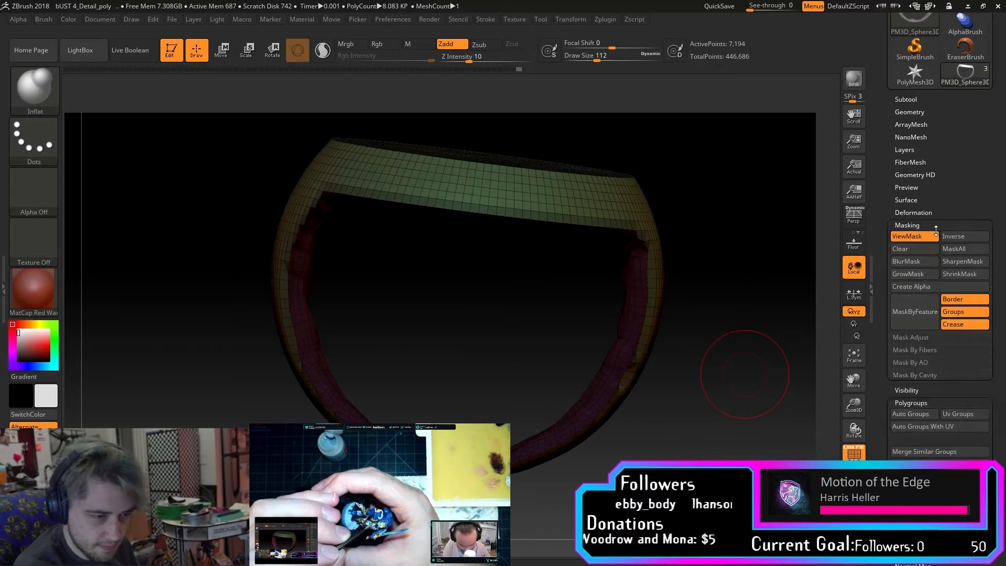
left_click(964, 237)
Try tessimating the unmasked bridged surfaces, check the mesh from another angle, and undo.
left_click(906, 99)
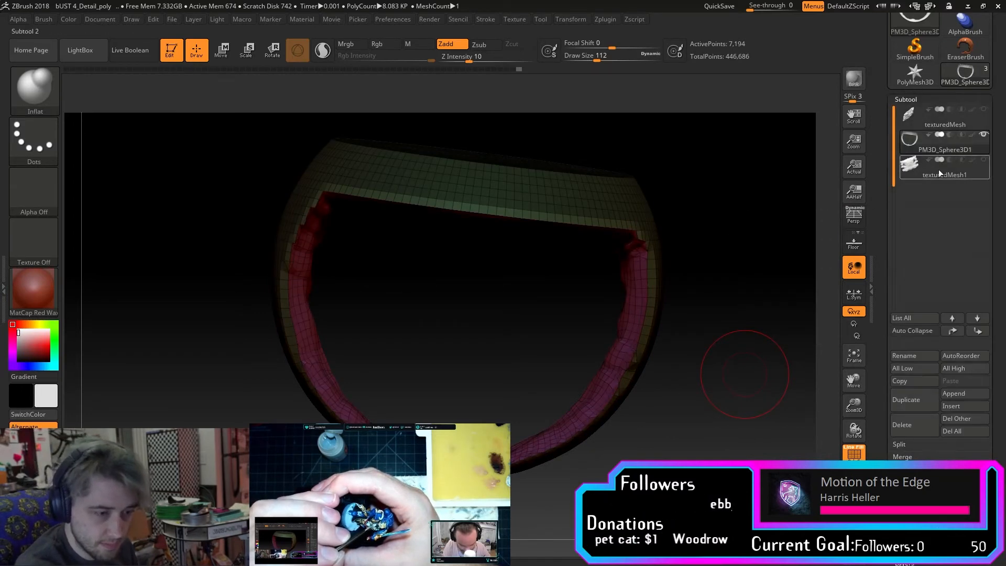
left_click(910, 526)
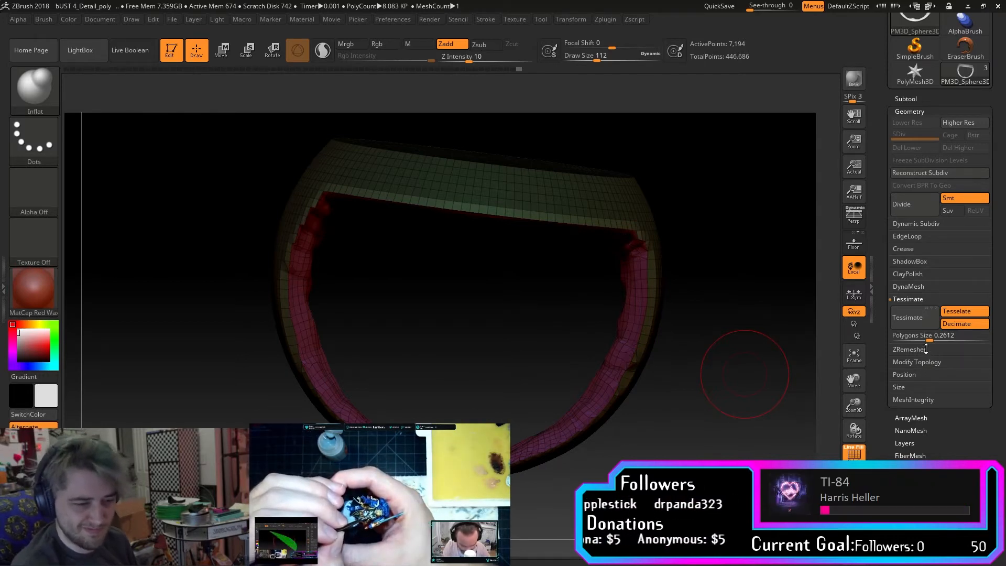
left_click(914, 321)
mouse_move(733, 262)
left_mouse_down()
mouse_move(639, 271)
mouse_move(651, 412)
mouse_move(707, 366)
mouse_move(872, 330)
left_mouse_up()
key("ctrl")
key("ctrl+z")
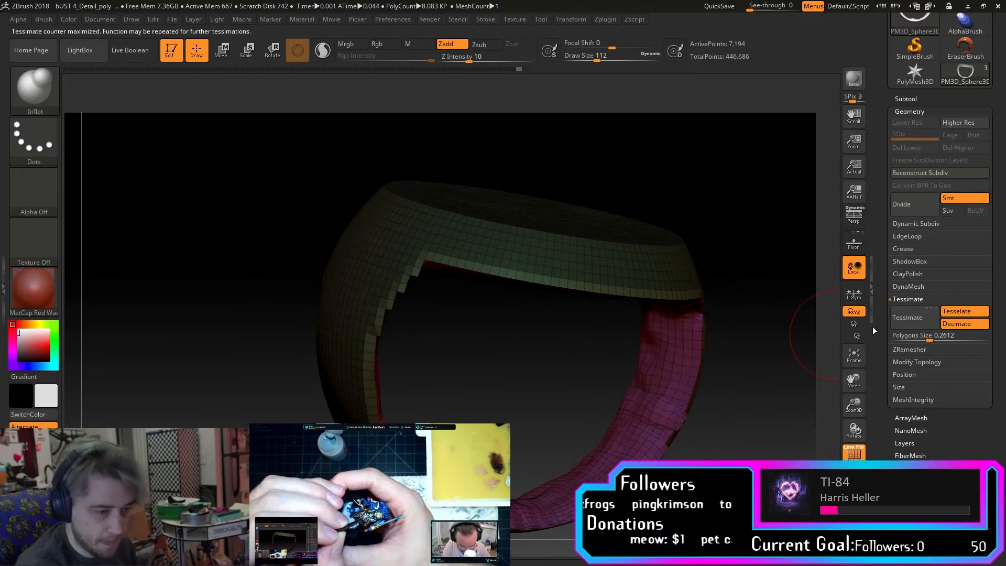
Try ZRemeshing the mesh at double the polygon count, check the shape, and undo the remesh.
left_click(909, 348)
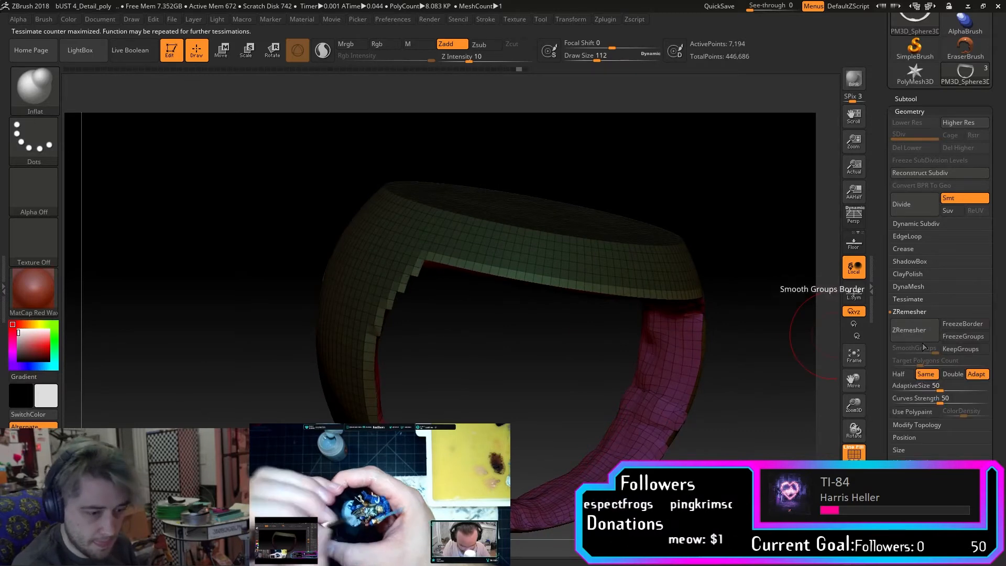
left_click(951, 374)
left_click(936, 328)
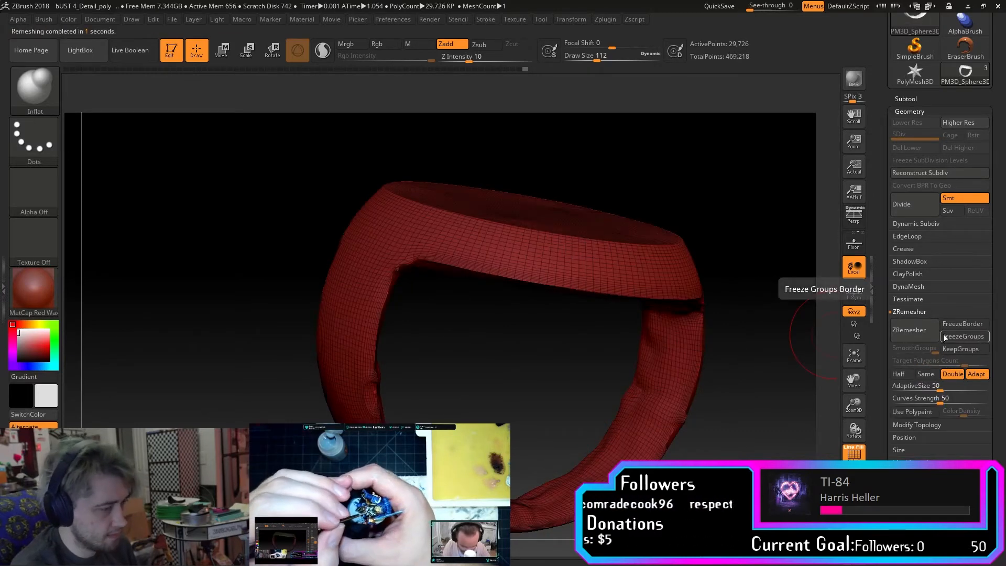
left_click_drag(775, 337, 820, 326)
key("ctrl+z")
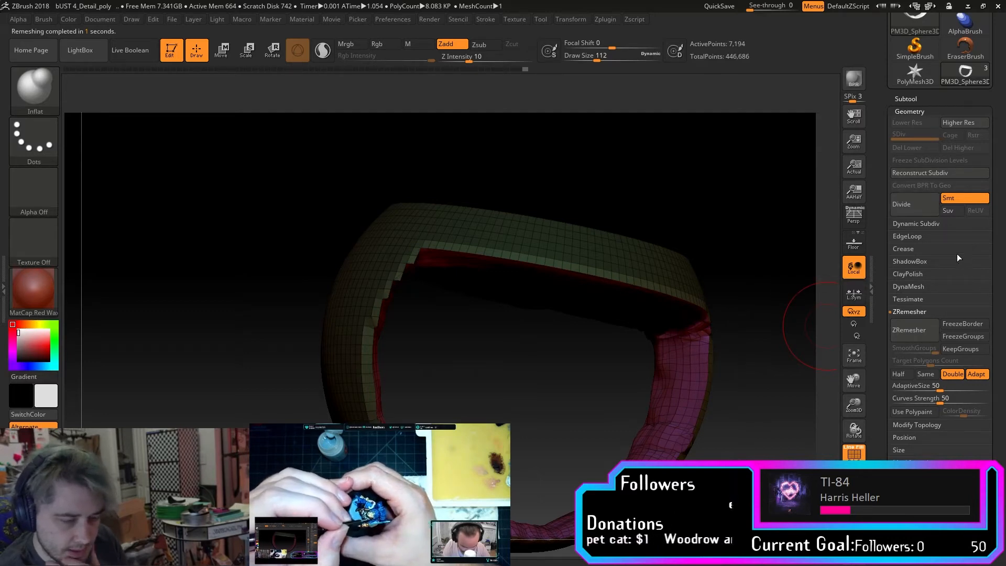
Try to DynaMesh the partly masked mesh at a resolution of 512.
left_click(919, 286)
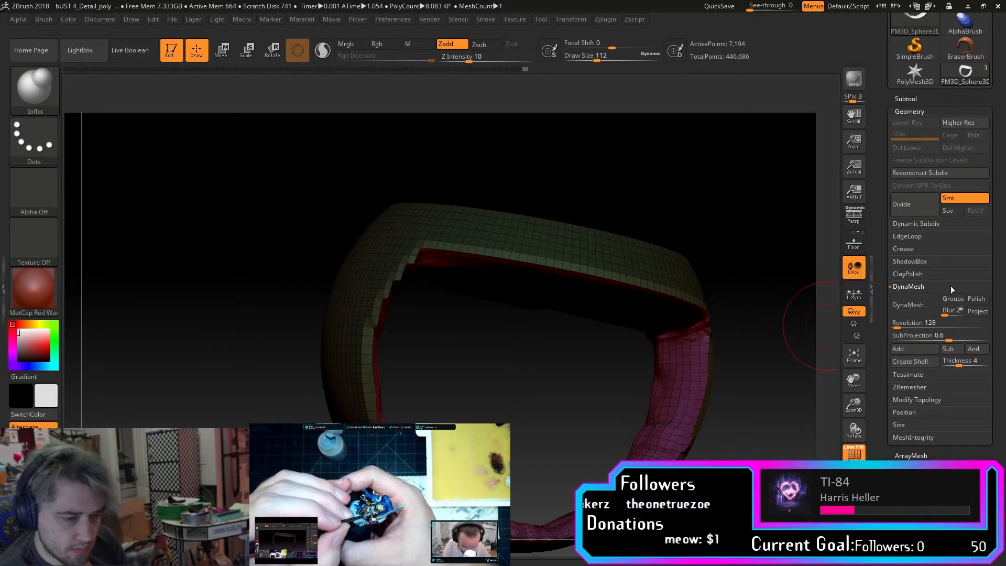
type("264")
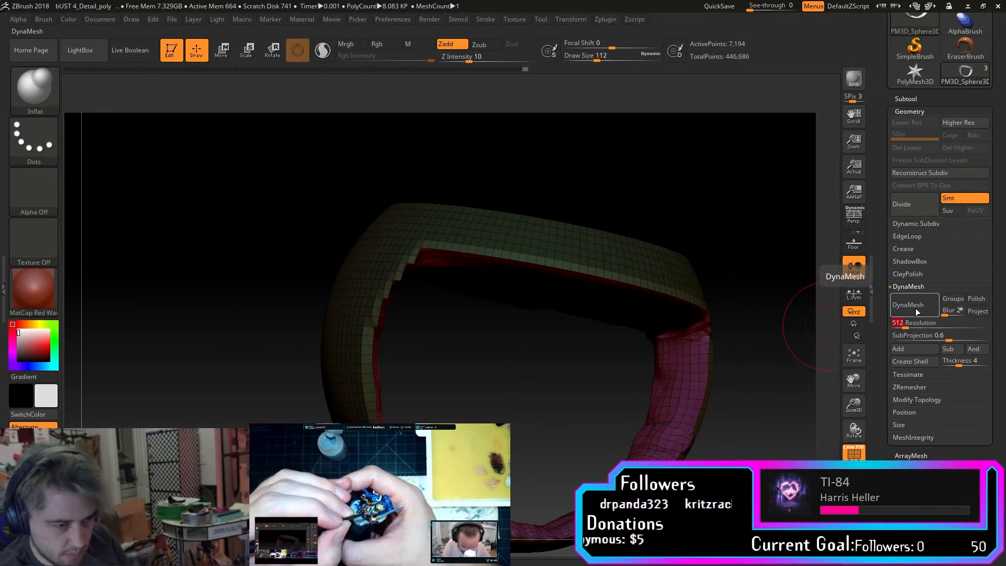
left_click(926, 307)
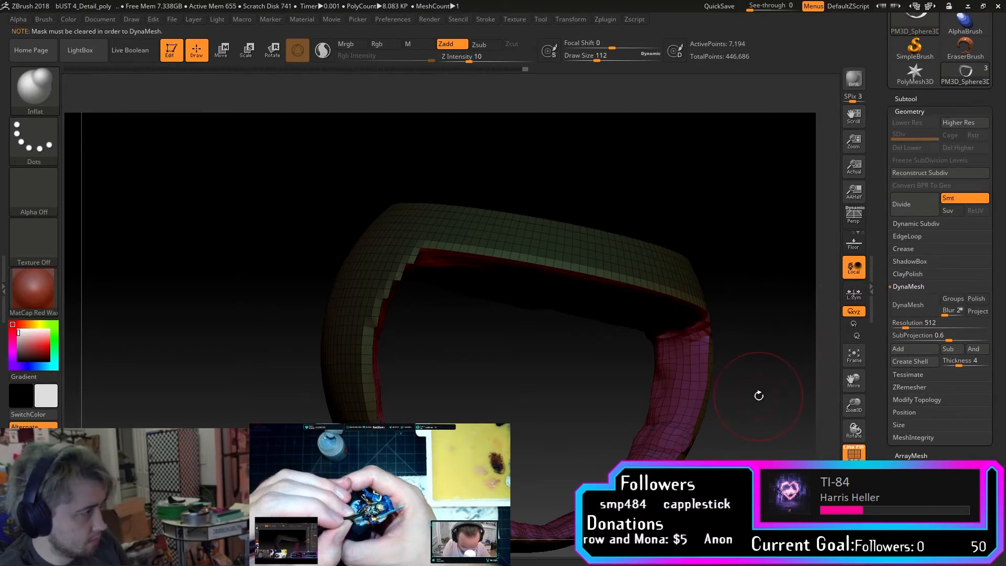
Request a higher subdivision level for the mesh and accept activating Dynamic Subdiv instead.
left_click(936, 223)
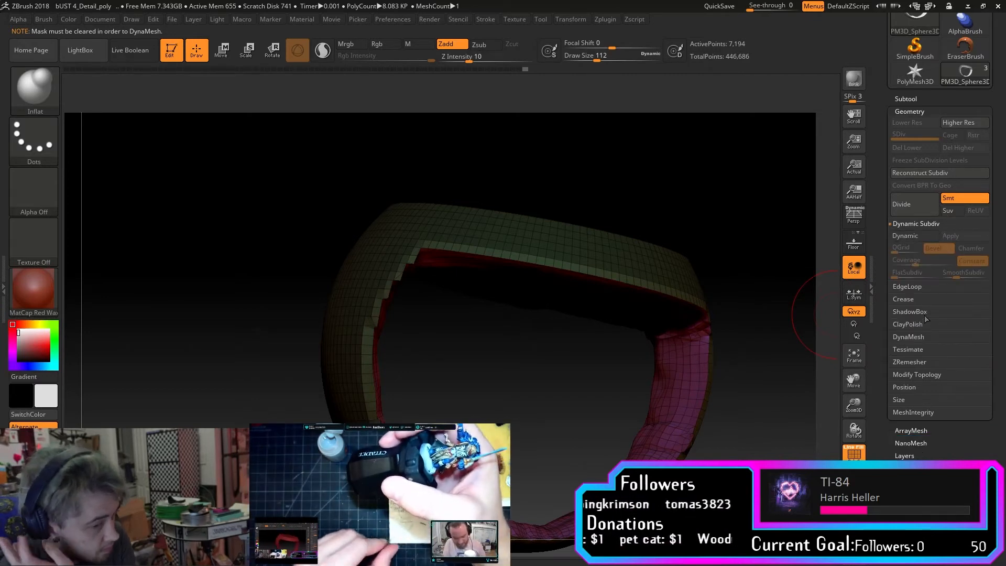
left_click(967, 124)
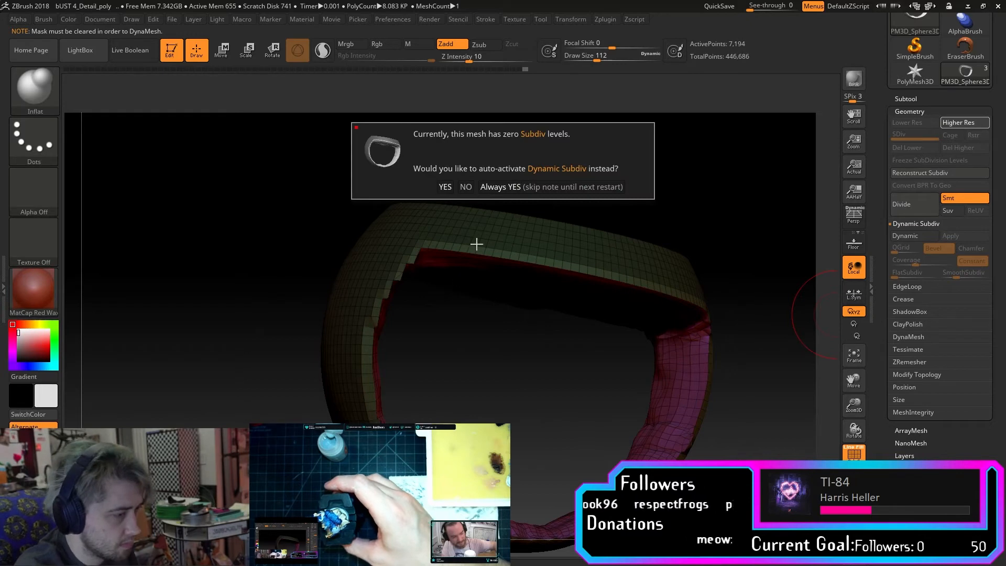
left_click(445, 187)
Smooth the dented red underside of the top disc and the purple inner surface of the band.
mouse_move(460, 420)
left_mouse_down()
mouse_move(603, 392)
mouse_move(597, 379)
left_mouse_up()
key("s")
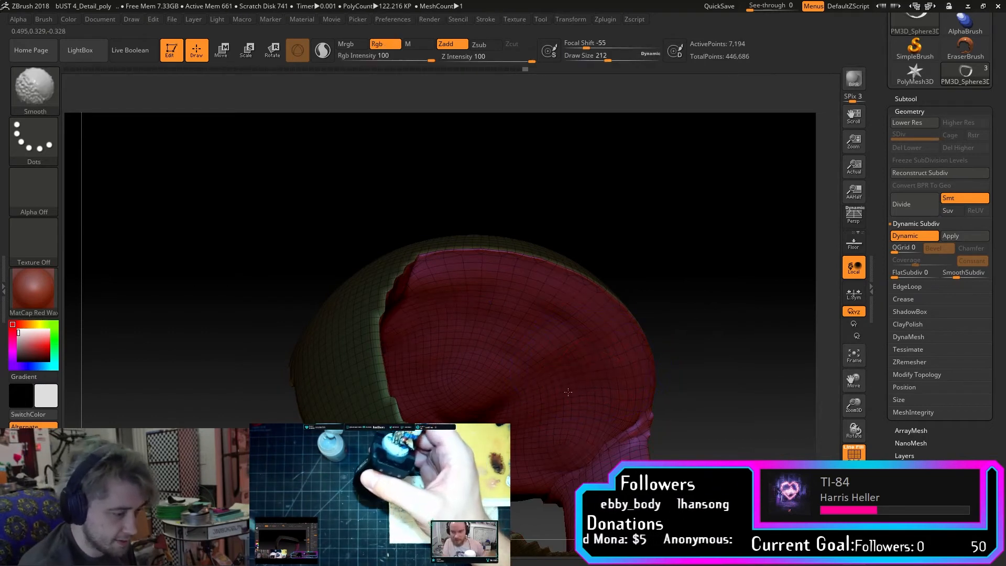
left_click_drag(453, 280, 491, 337, "shift")
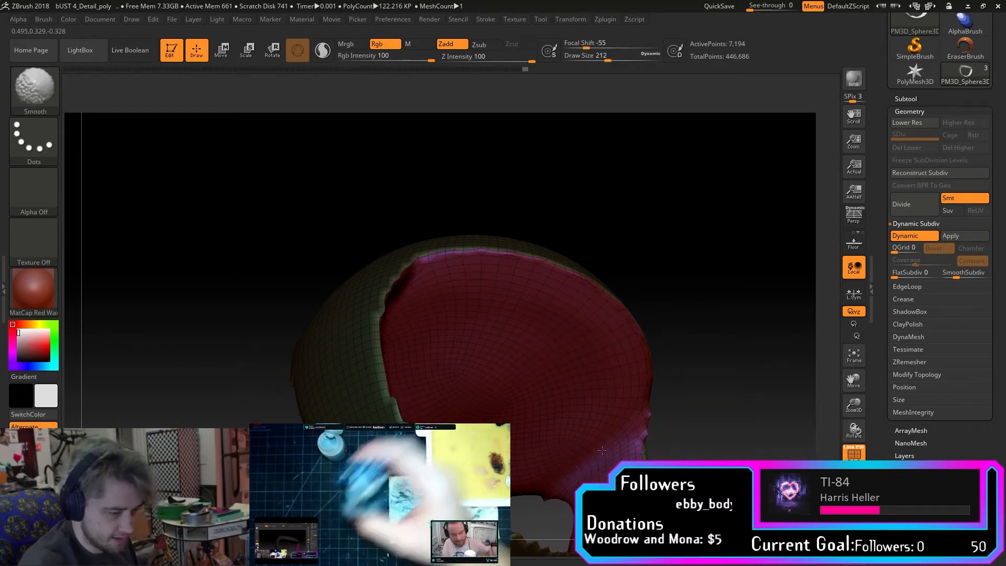
mouse_move(716, 433)
left_mouse_down()
mouse_move(694, 417)
mouse_move(740, 393)
mouse_move(690, 454)
mouse_move(681, 421)
left_mouse_up()
left_click_drag(647, 295, 641, 315, "shift")
left_click_drag(699, 445, 661, 410)
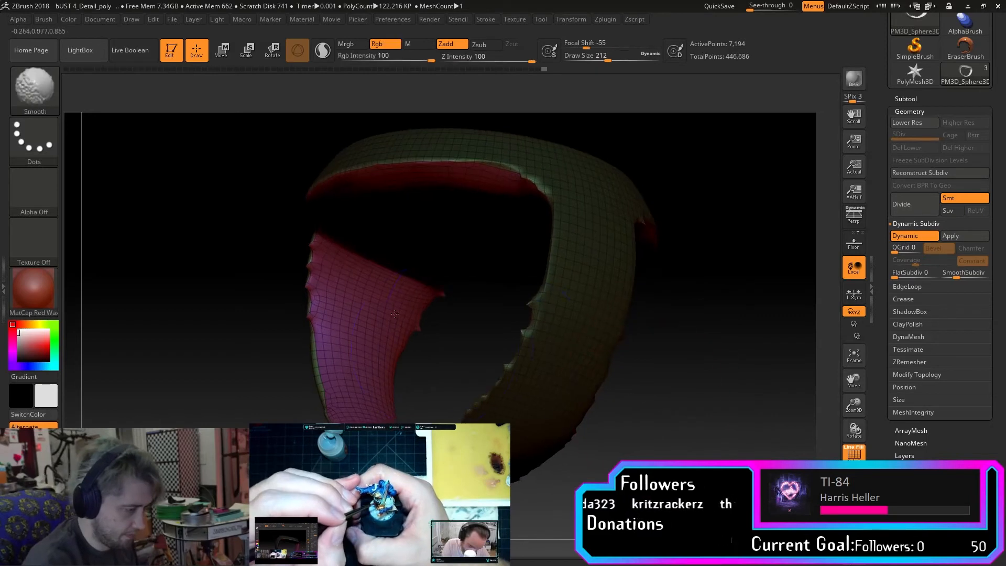
left_click_drag(357, 386, 358, 393, "shift")
mouse_move(618, 427)
left_mouse_down()
mouse_move(682, 422)
mouse_move(674, 445)
mouse_move(700, 366)
mouse_move(726, 382)
mouse_move(684, 439)
left_mouse_up()
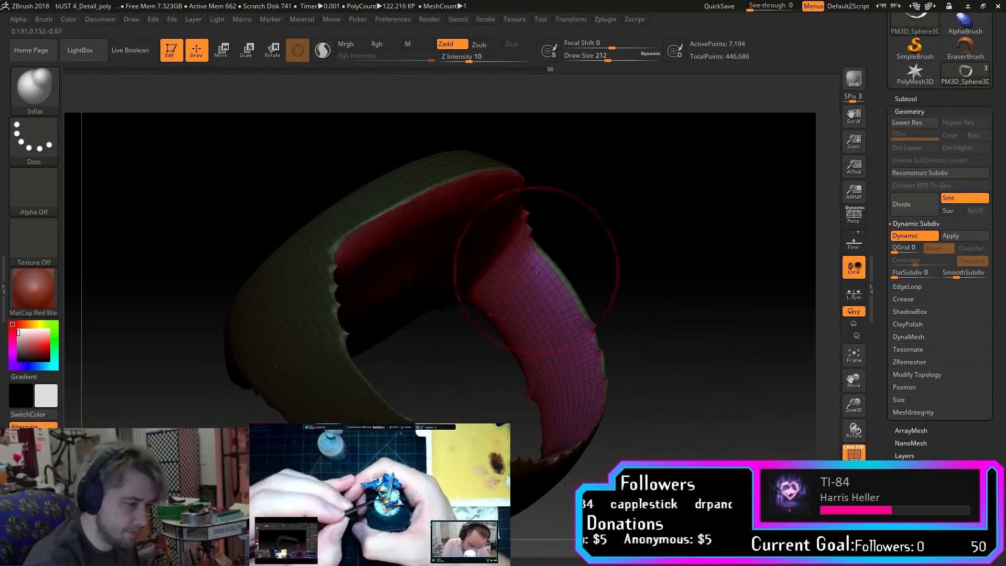
Inflate the purple inner band surface along its length with the Inflat brush.
left_click_drag(536, 285, 532, 274)
mouse_move(630, 337)
left_mouse_down()
mouse_move(631, 354)
mouse_move(651, 348)
left_mouse_up()
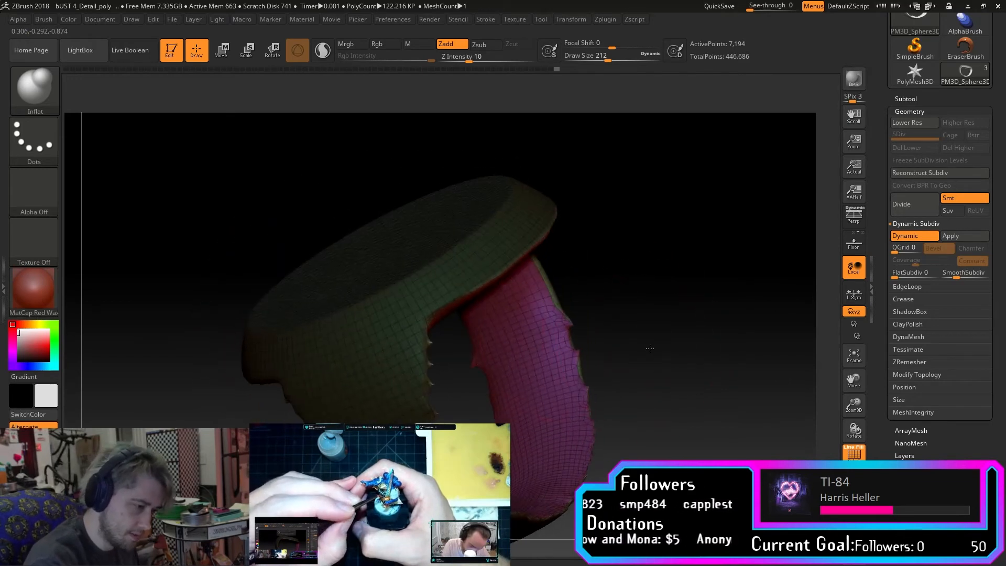
left_click_drag(521, 333, 514, 341)
mouse_move(630, 382)
left_mouse_down()
mouse_move(632, 438)
mouse_move(664, 433)
mouse_move(659, 362)
mouse_move(676, 337)
left_mouse_up()
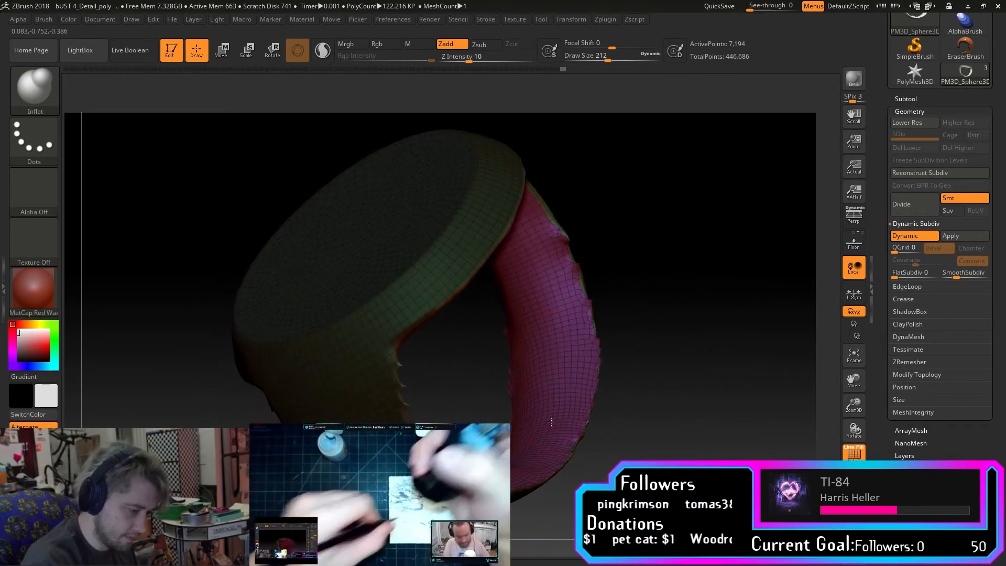
left_click_drag(541, 400, 545, 394)
mouse_move(648, 383)
left_mouse_down()
mouse_move(627, 404)
mouse_move(640, 414)
left_mouse_up()
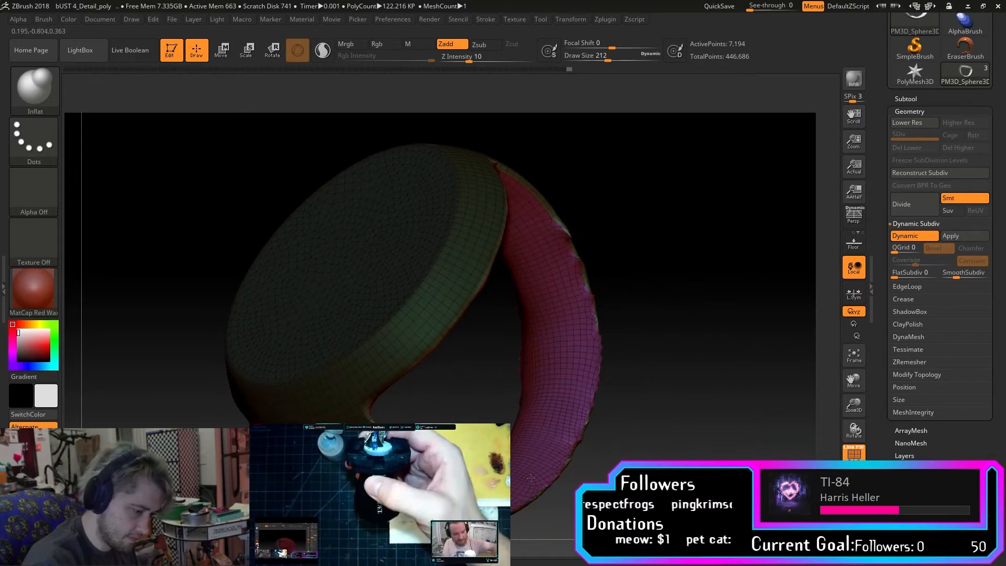
left_click_drag(530, 478, 535, 463)
left_click_drag(571, 403, 572, 418)
left_click_drag(629, 281, 664, 296)
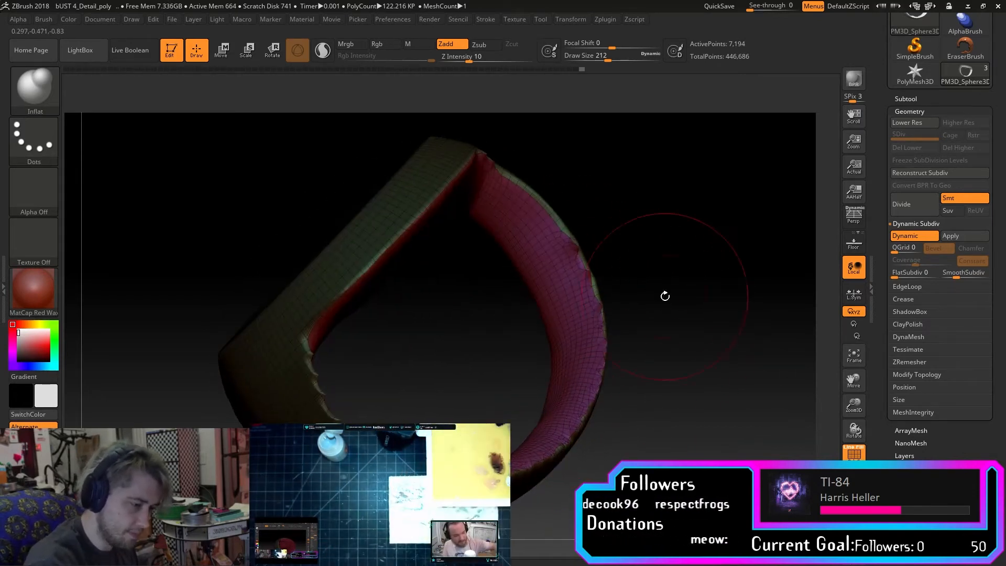
Inflate the red underside of the top disc and the corner where it joins the purple band.
left_click_drag(664, 336, 487, 177)
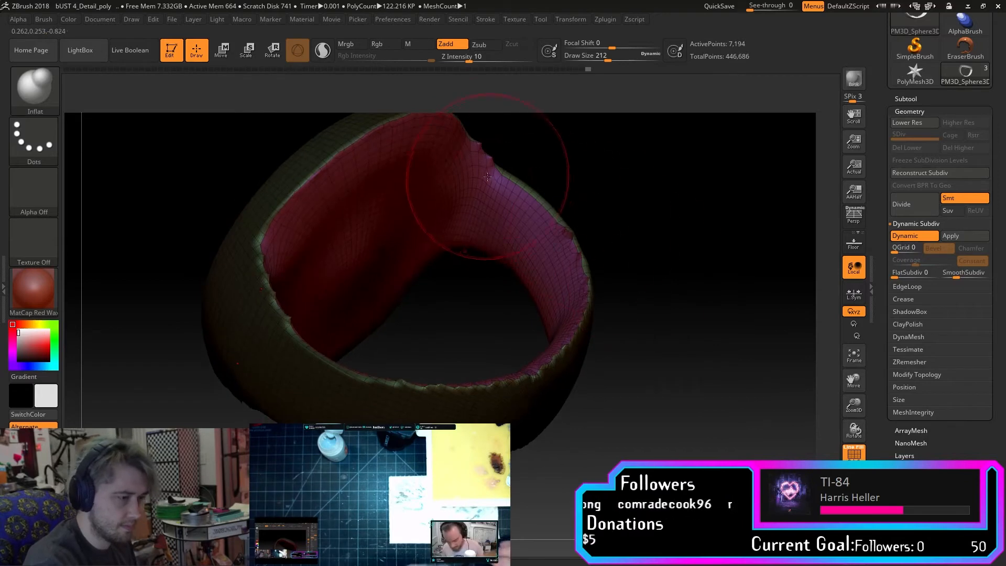
left_click_drag(633, 220, 737, 285)
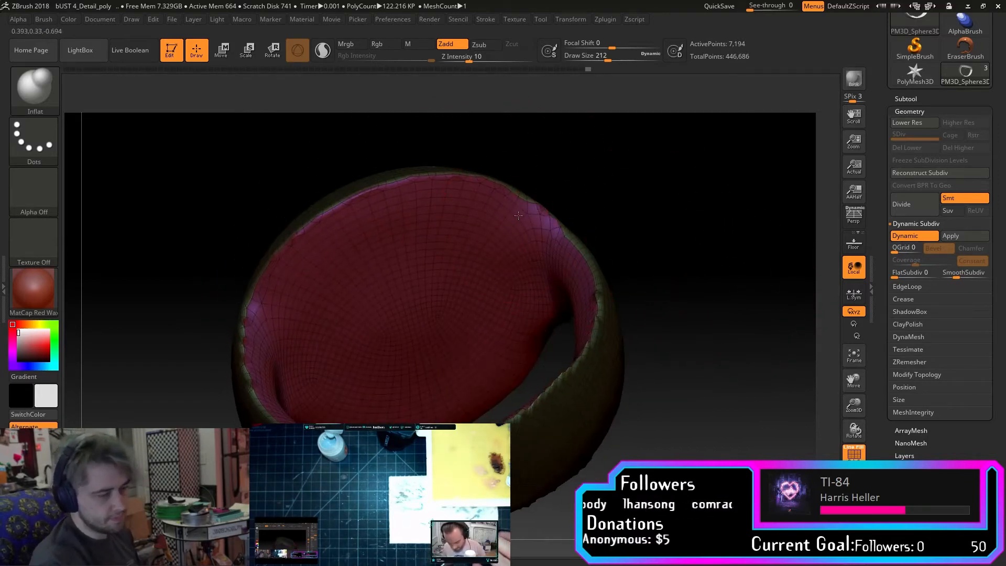
mouse_move(701, 331)
left_mouse_down()
mouse_move(680, 359)
mouse_move(692, 341)
left_mouse_up()
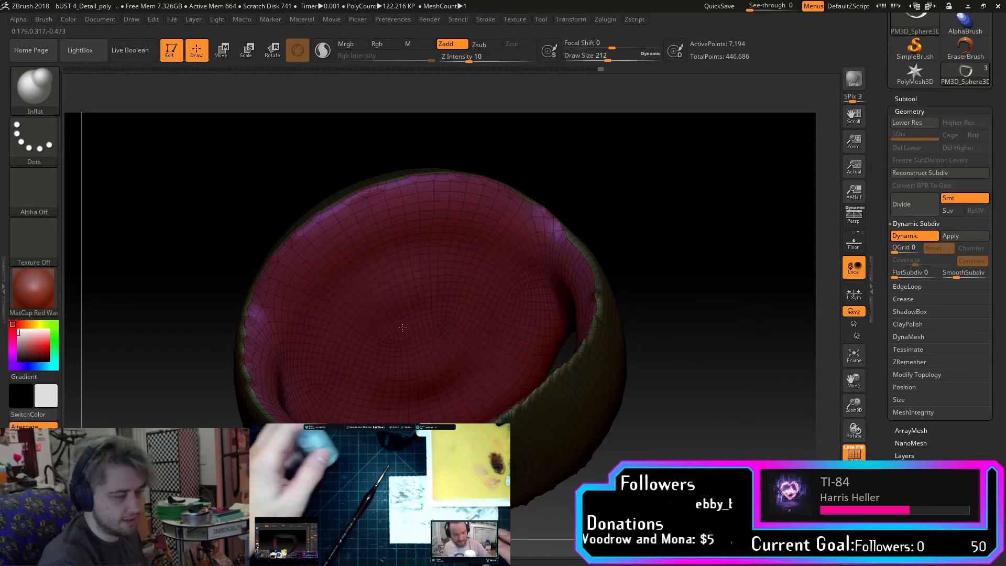
left_click_drag(402, 328, 412, 326)
mouse_move(330, 281)
left_mouse_down()
mouse_move(486, 215)
mouse_move(326, 253)
left_mouse_up()
left_click_drag(659, 296, 673, 343)
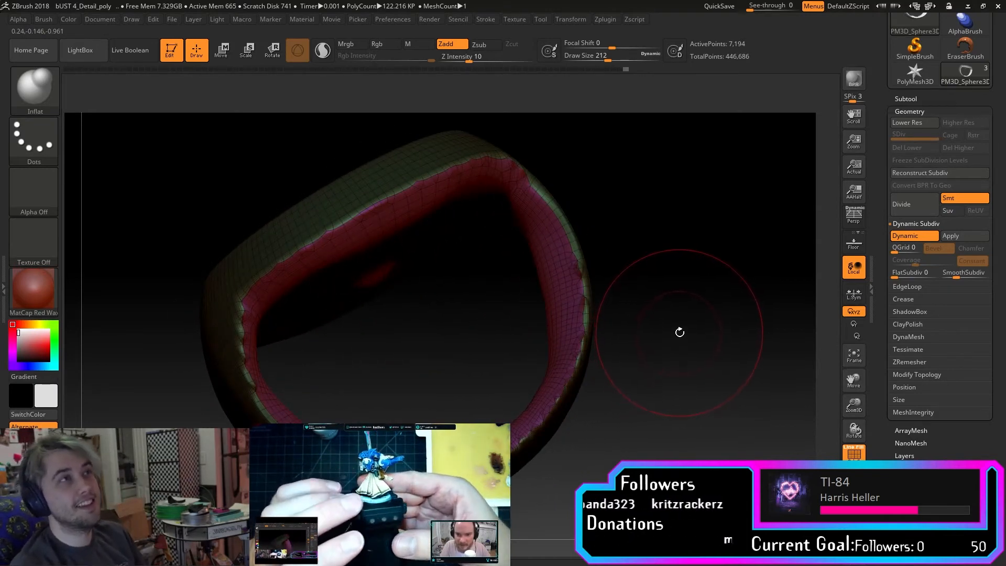
left_click_drag(676, 330, 642, 265)
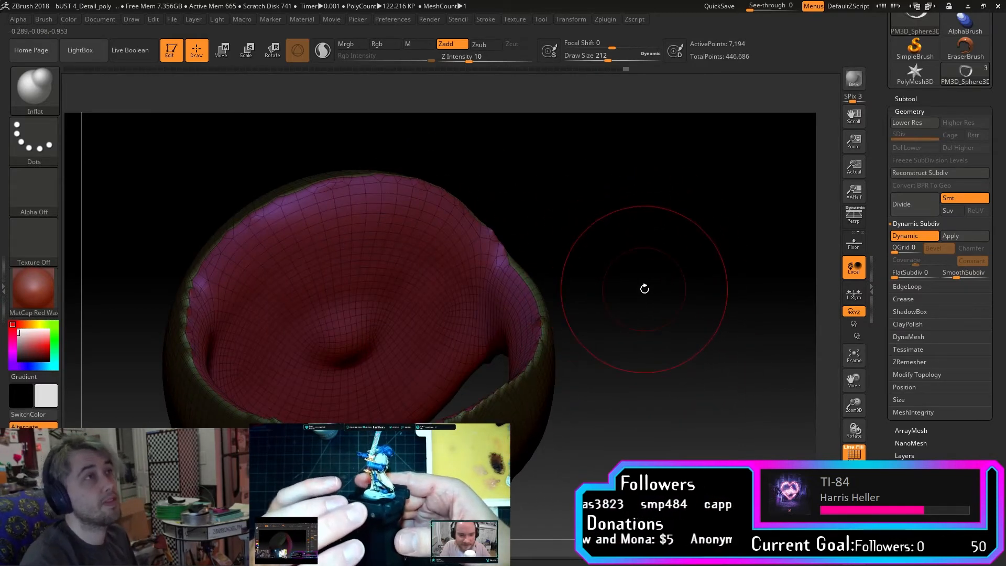
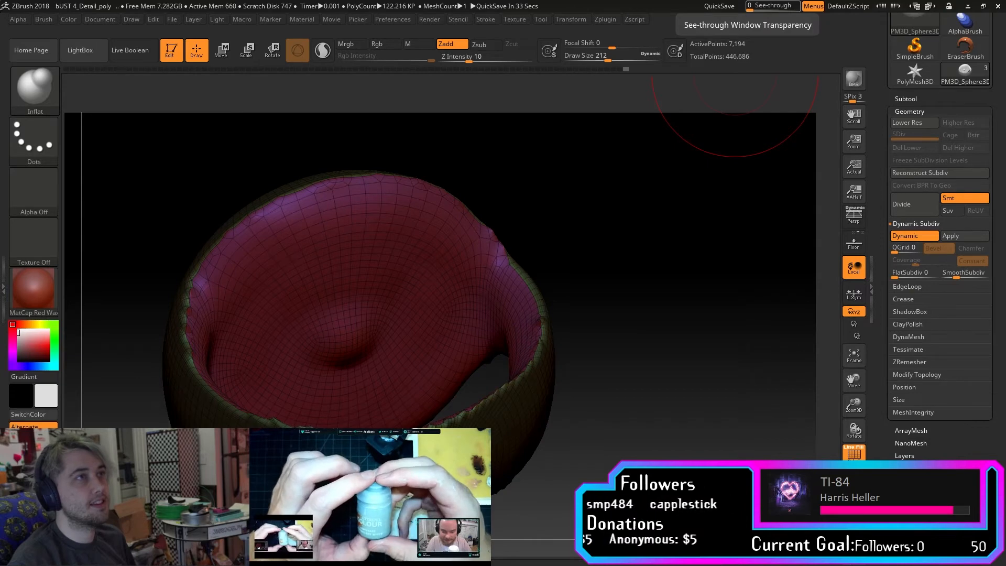
Fill out the remaining dents in the red underside and inflate its opposite junction with the purple band.
left_click_drag(602, 335, 564, 312)
left_click_drag(383, 345, 382, 360)
left_click_drag(588, 330, 649, 353, "alt")
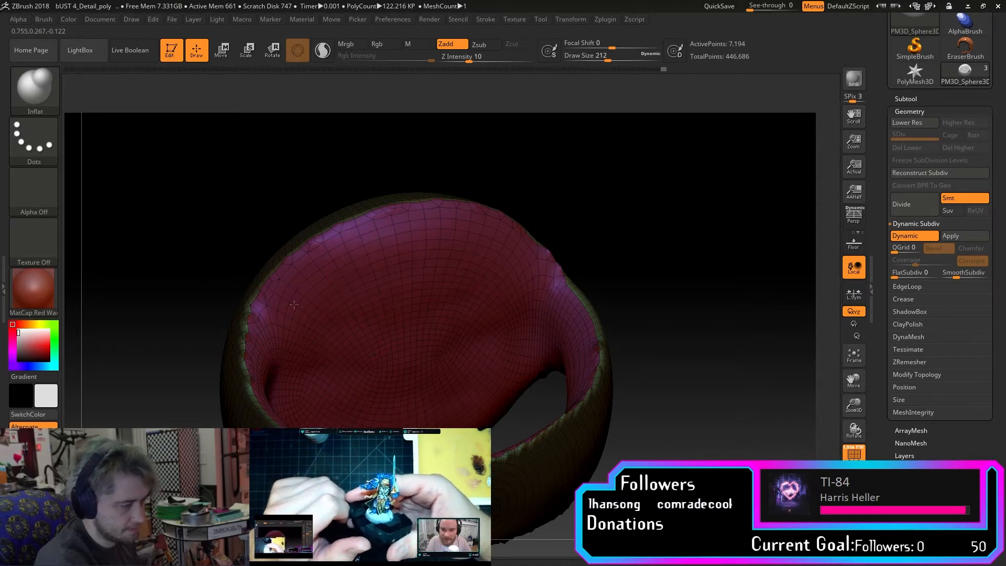
left_click_drag(272, 315, 260, 313)
mouse_move(261, 319)
left_mouse_down()
mouse_move(272, 356)
mouse_move(303, 386)
mouse_move(294, 375)
left_mouse_up()
mouse_move(686, 271)
left_mouse_down()
mouse_move(655, 313)
mouse_move(295, 365)
left_mouse_up()
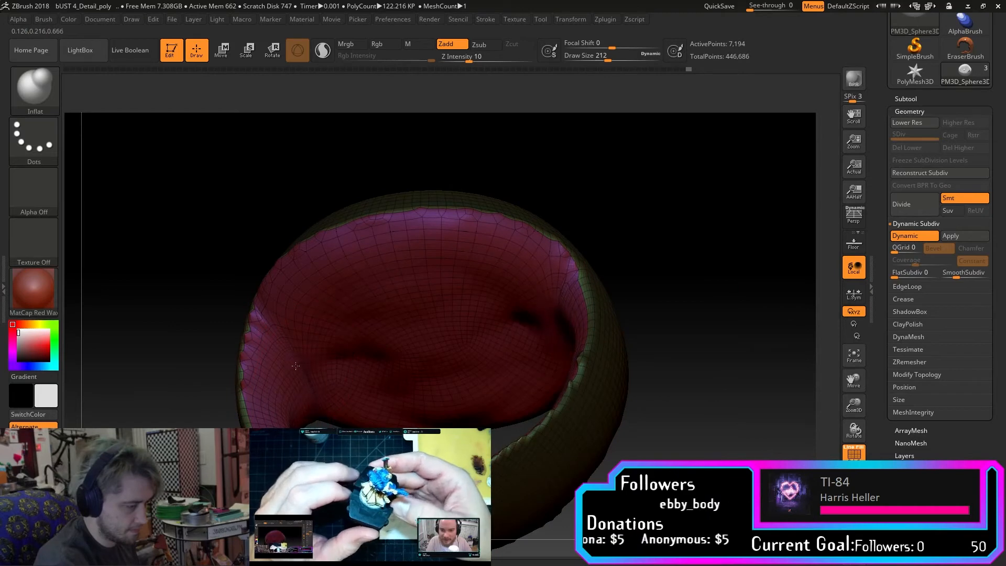
left_click_drag(276, 311, 275, 319)
mouse_move(663, 303)
left_mouse_down()
mouse_move(651, 328)
mouse_move(624, 339)
mouse_move(660, 339)
mouse_move(634, 325)
left_mouse_up()
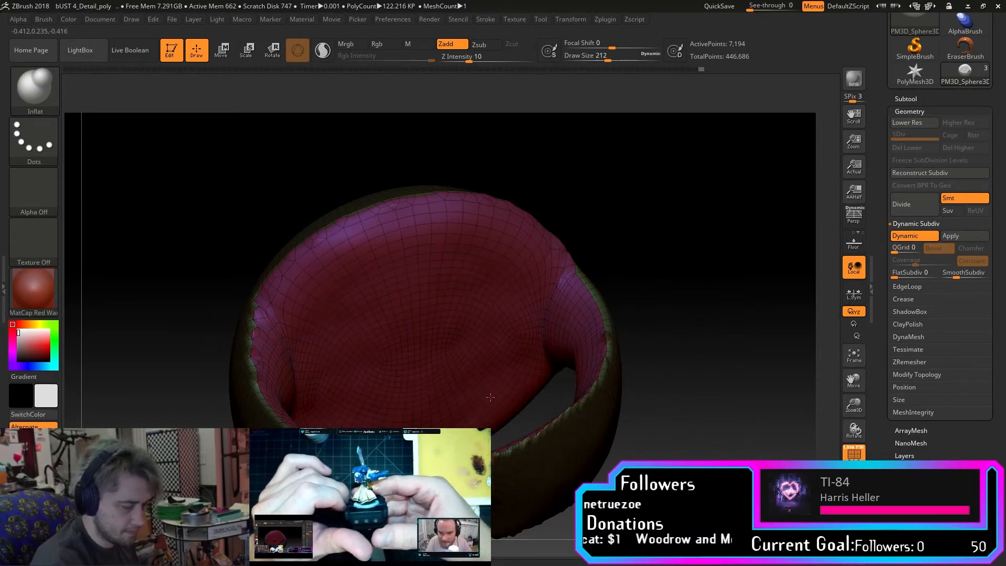
left_click_drag(489, 358, 451, 339)
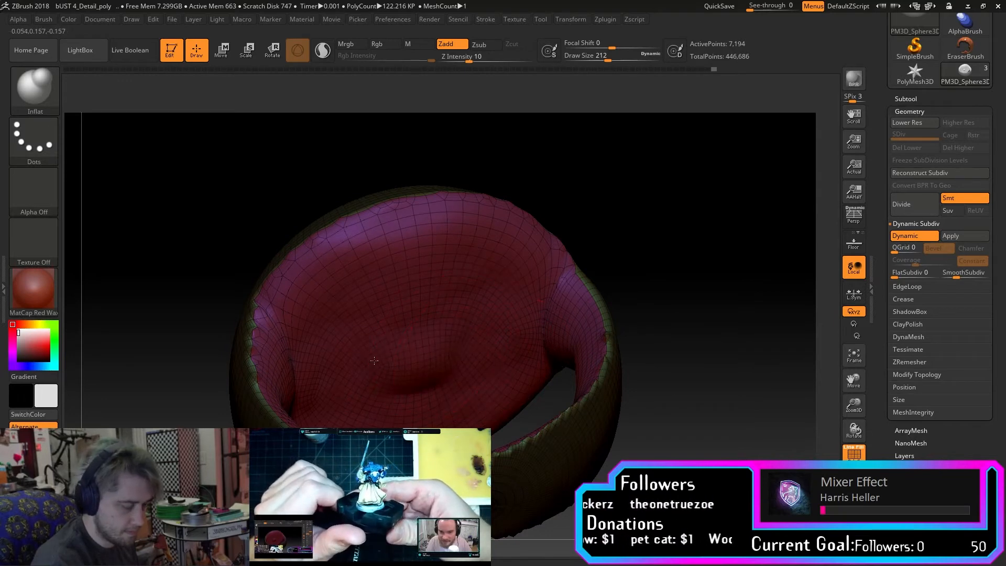
Thicken the lower curve and upper end of the purple inner band with further Inflat strokes.
left_click_drag(653, 259, 649, 313)
left_click_drag(741, 321, 664, 330)
left_click_drag(366, 415, 602, 405)
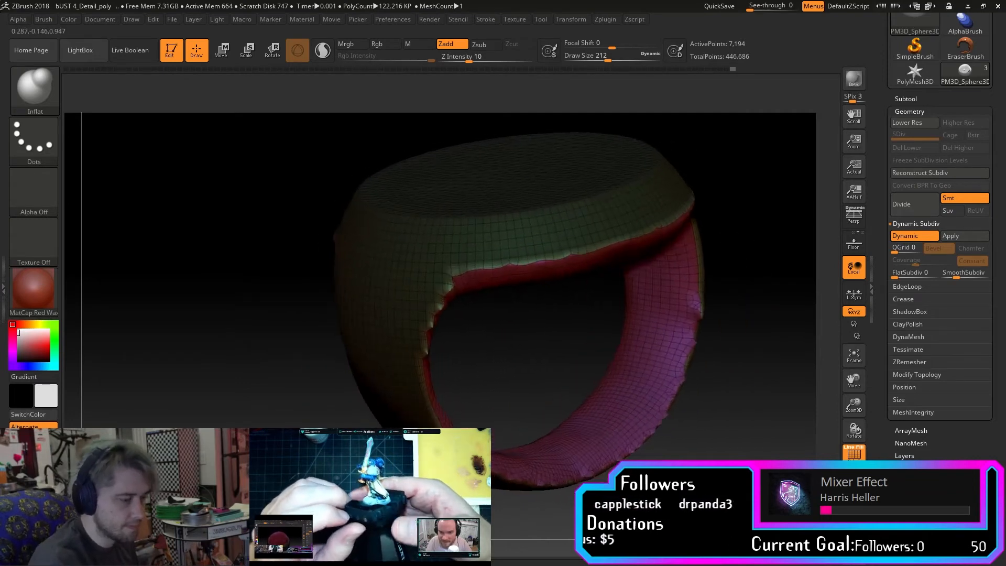
mouse_move(688, 422)
left_mouse_down()
mouse_move(659, 460)
mouse_move(696, 360)
left_mouse_up()
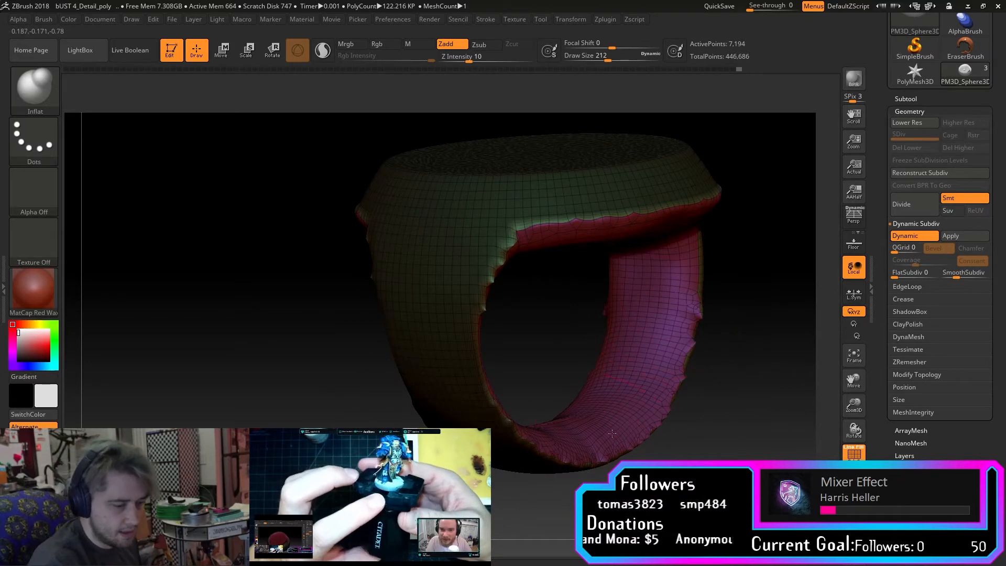
left_click_drag(594, 420, 656, 242)
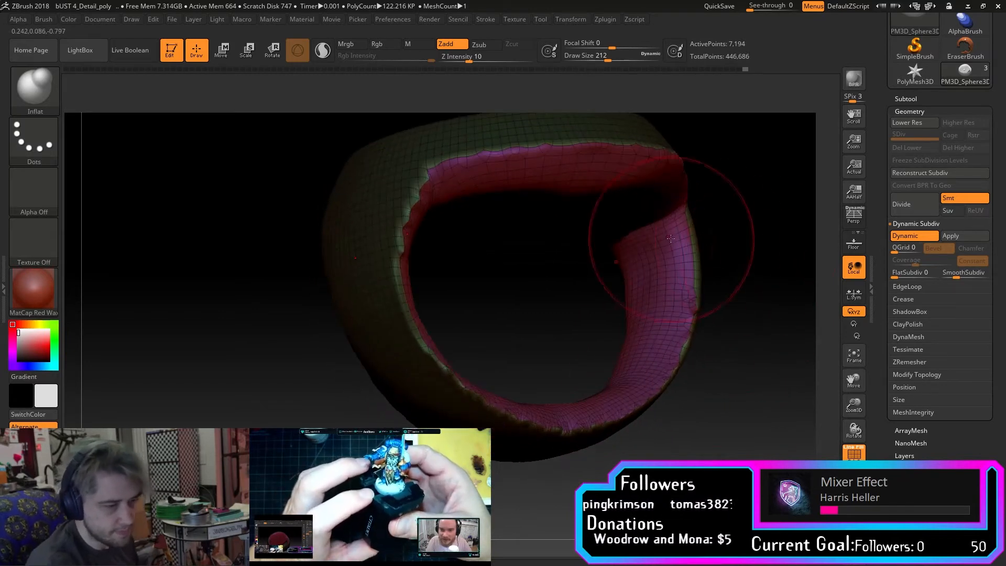
left_click_drag(647, 287, 725, 335)
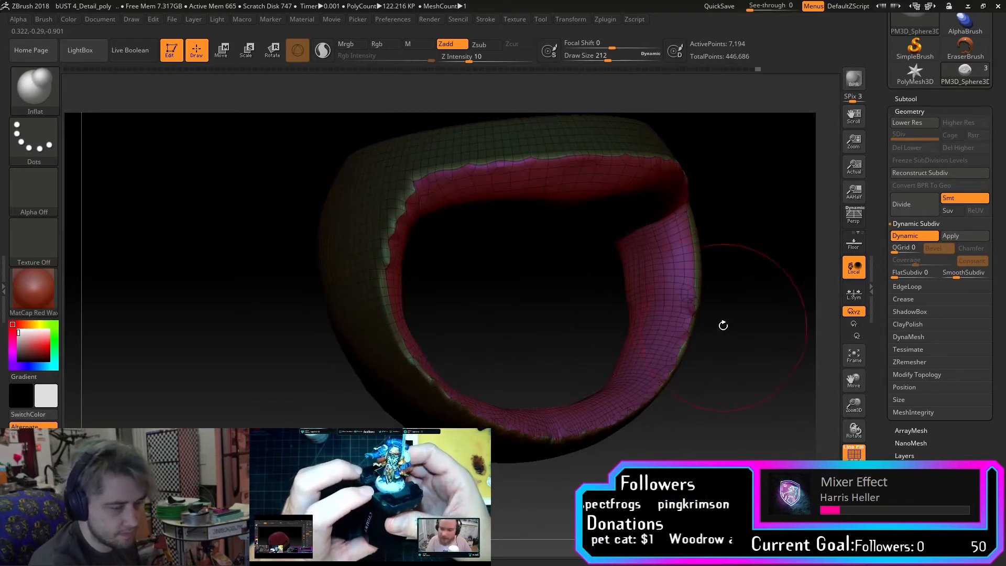
left_click_drag(636, 363, 774, 337)
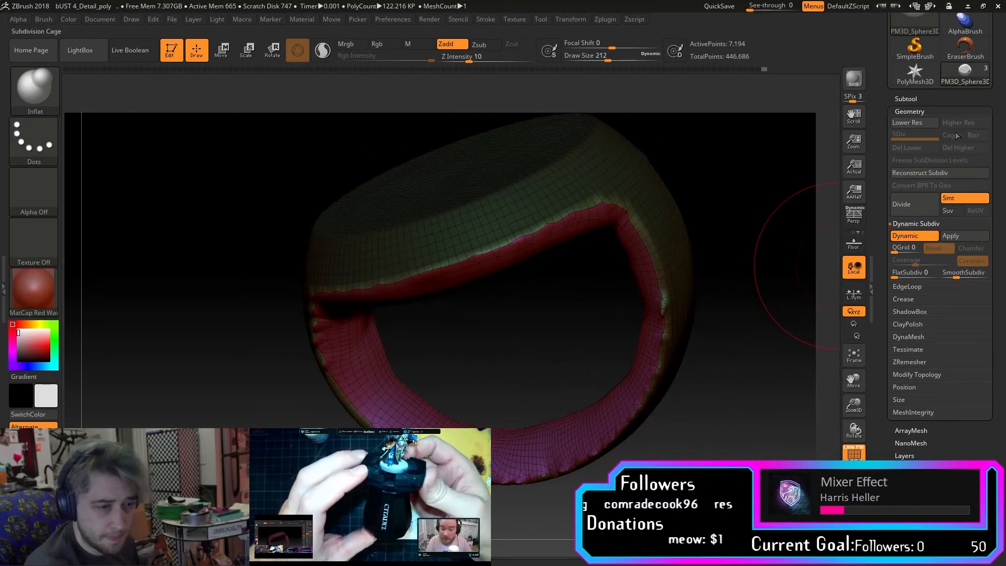
Undo the recent brush strokes on the bridged surfaces and divide the unmasked area into denser polygons.
key("ctrl+z")
key("ctrl+z")
key("ctrl+z")
mouse_move(740, 321)
left_mouse_down()
mouse_move(779, 269)
mouse_move(775, 277)
left_mouse_up()
left_click_drag(694, 290, 724, 272)
Smooth and inflate the denser red underside and its junctions with the purple inner band.
key("shift")
mouse_move(644, 297)
left_mouse_down("shift")
mouse_move(707, 339)
mouse_move(681, 364)
mouse_move(613, 244)
left_mouse_up("shift")
key("shift")
key("shift")
mouse_move(588, 295)
left_mouse_down()
mouse_move(732, 304)
mouse_move(728, 278)
left_mouse_up()
key("shift")
left_click_drag(807, 248, 775, 294)
key("shift")
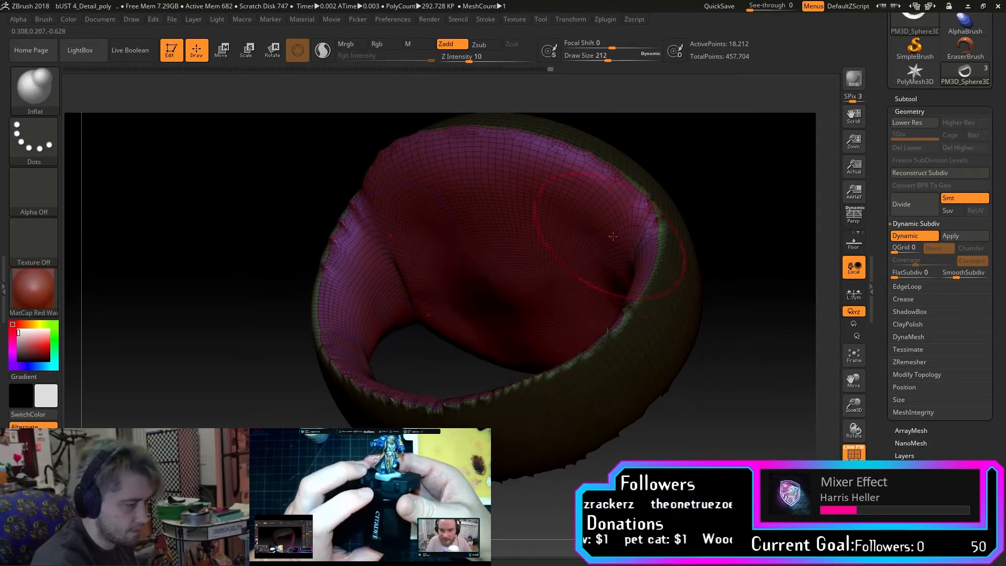
left_click_drag(709, 286, 738, 276)
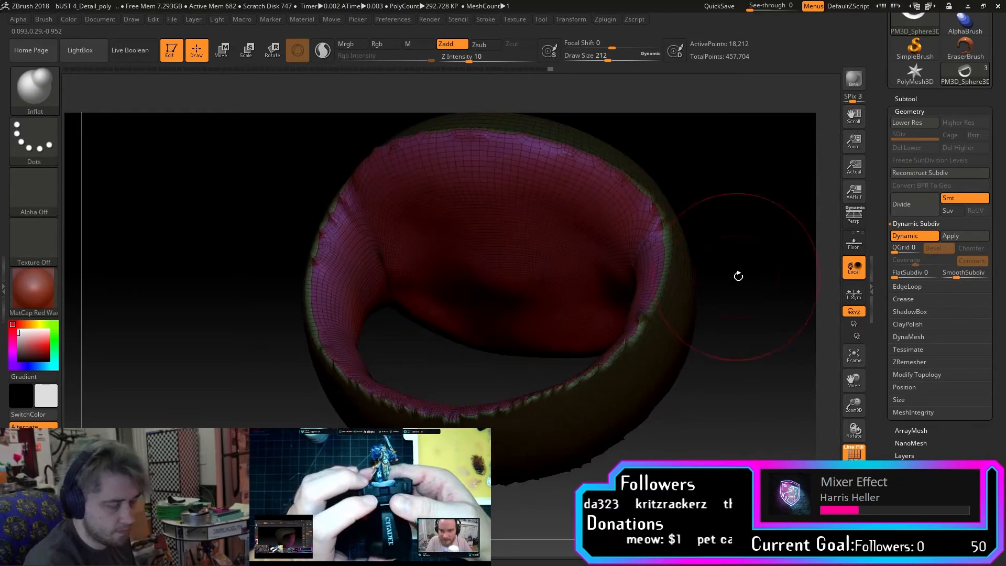
Turn off the Dynamic Subdiv preview and smooth the red underside near its junction with the purple inner band.
key("shift+d")
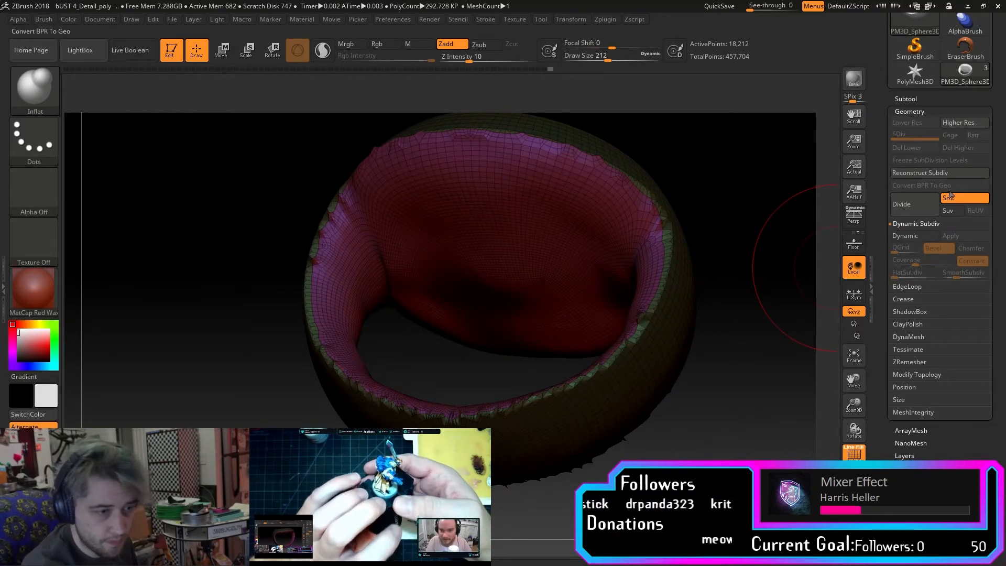
left_click_drag(759, 325, 543, 263)
key("shift")
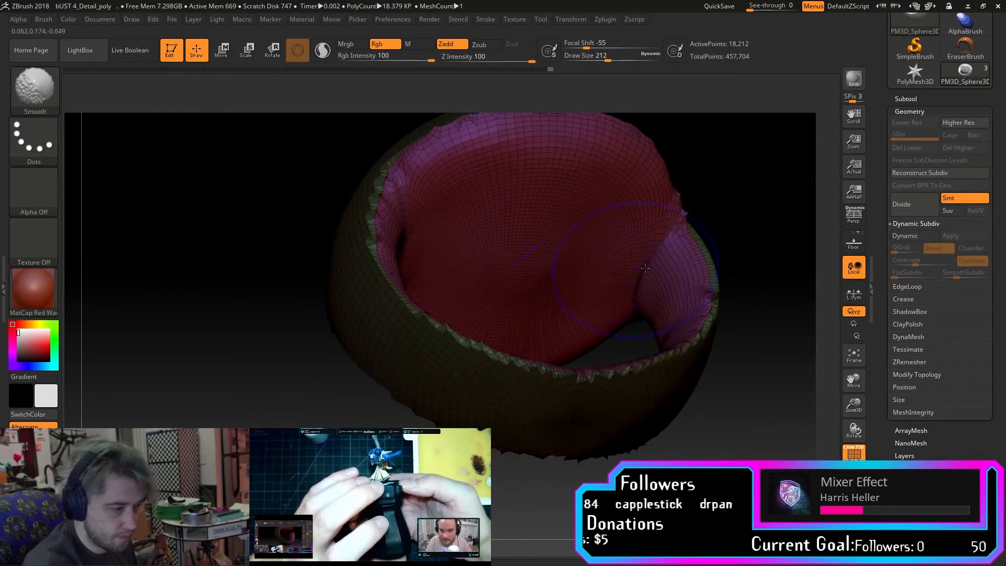
left_click_drag(644, 268, 747, 339)
left_click_drag(819, 413, 571, 455)
left_click_drag(785, 419, 791, 363)
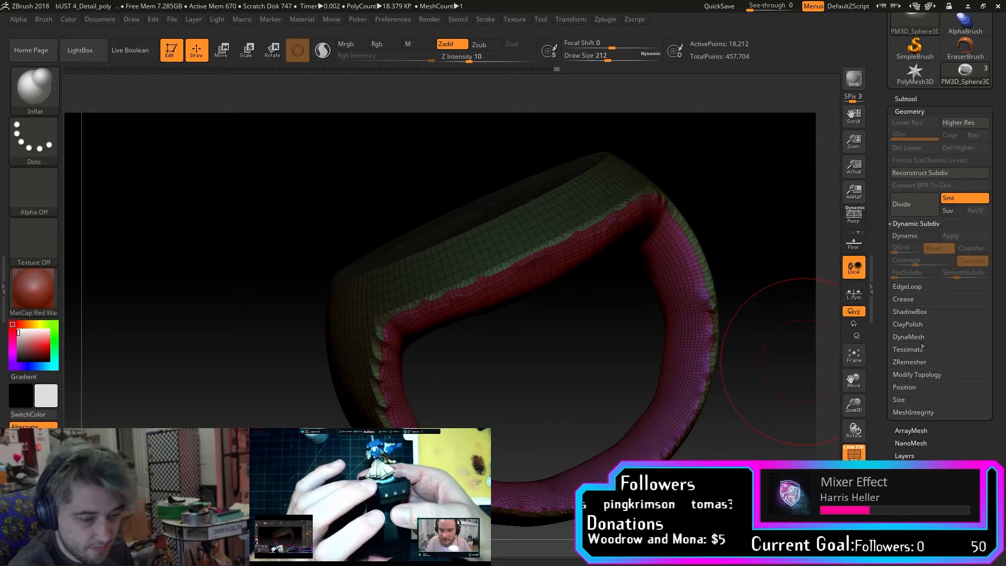
Try to ZRemesh the ring with the Same polygon count option and undo the remesh.
left_click(921, 360)
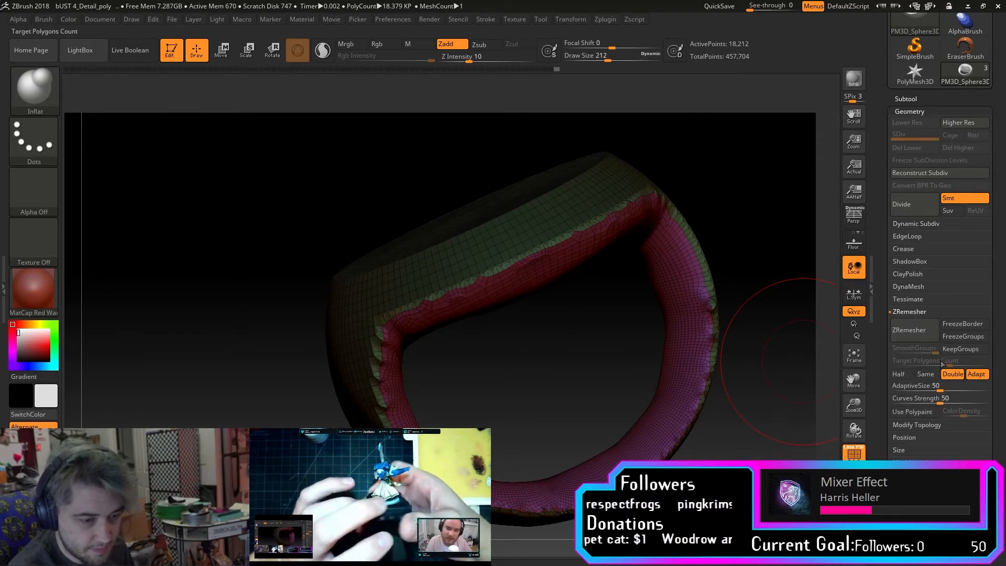
left_click(925, 373)
left_click(922, 329)
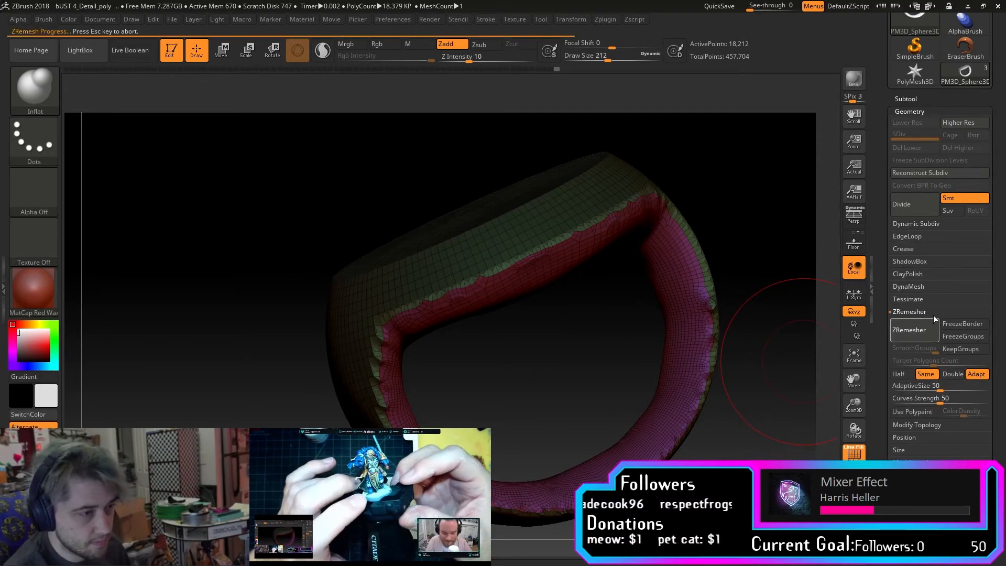
mouse_move(739, 348)
left_mouse_down()
mouse_move(726, 367)
mouse_move(731, 385)
mouse_move(741, 334)
left_mouse_up()
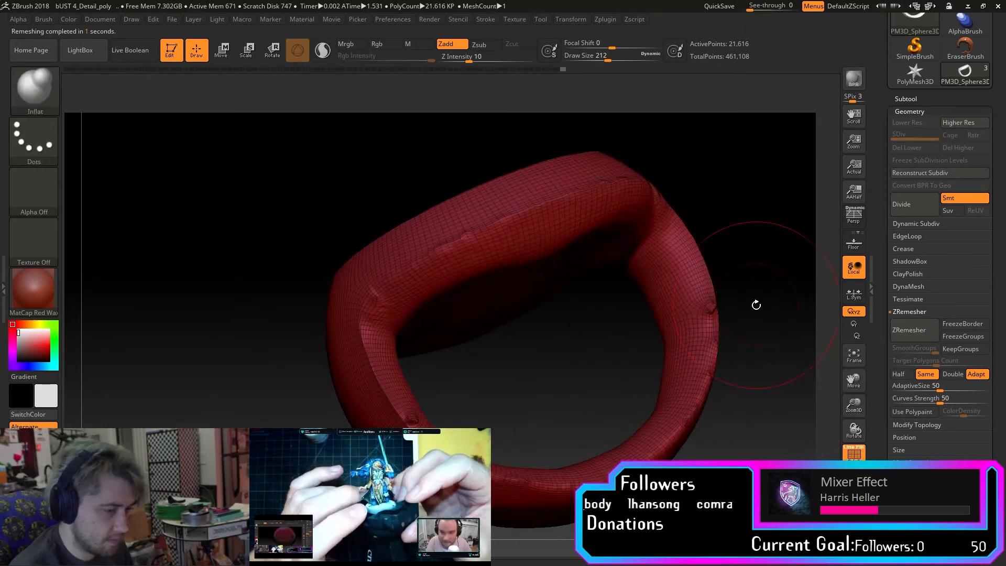
key("ctrl+z")
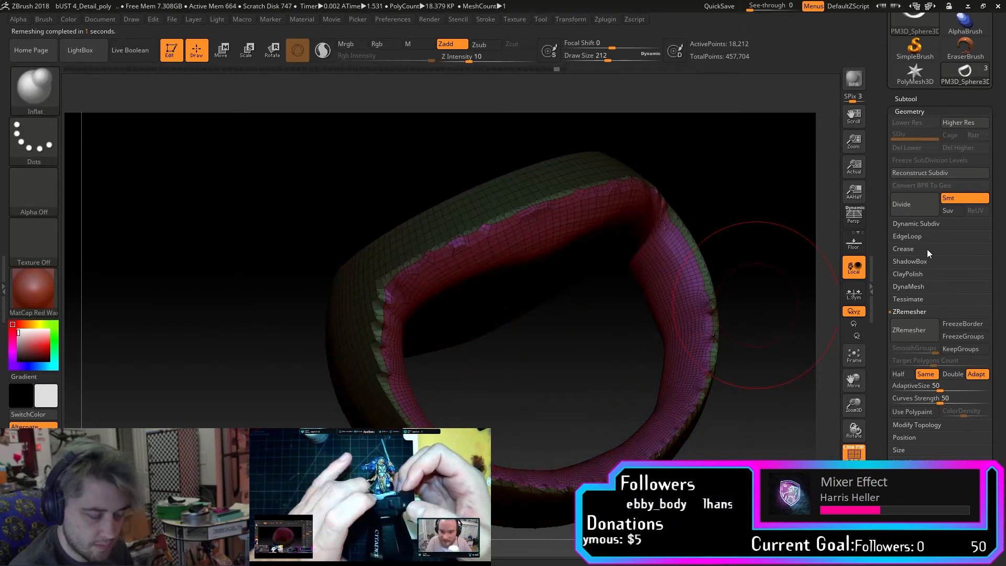
Try Equalize Surface Area from the topology modification commands on the ring's mesh and undo the last equalizing.
left_click_drag(780, 229, 821, 262)
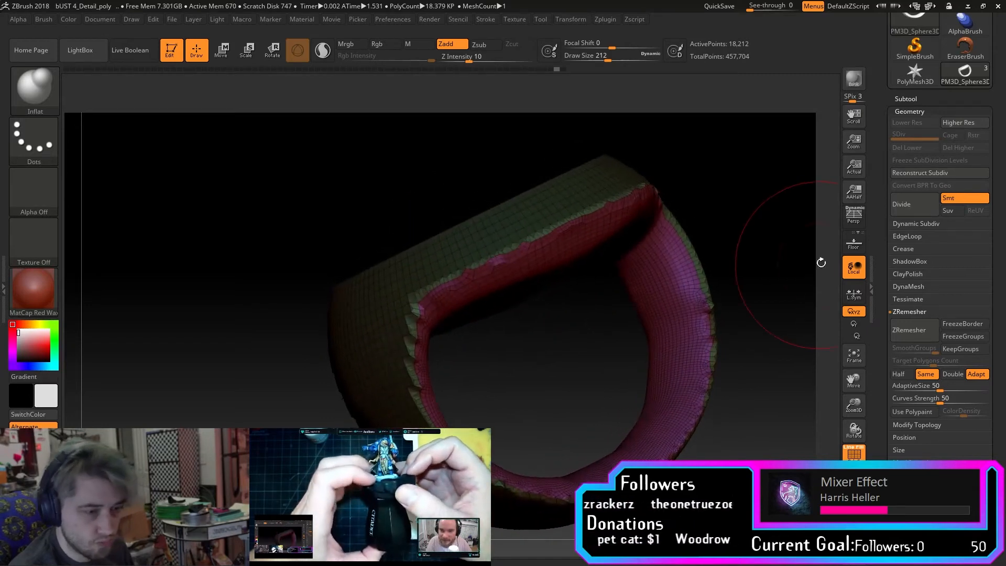
left_click(924, 224)
left_click(940, 222)
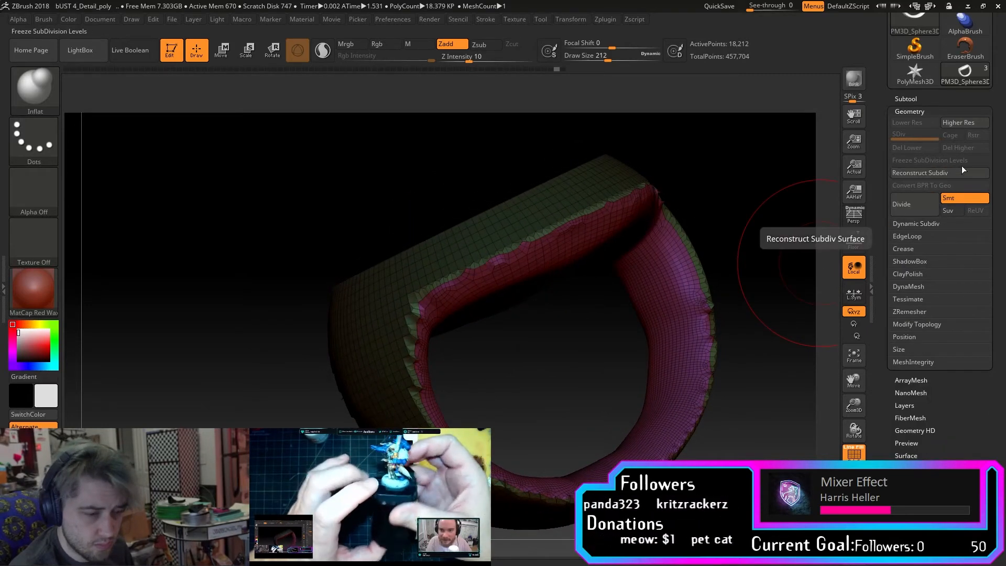
left_click(963, 323)
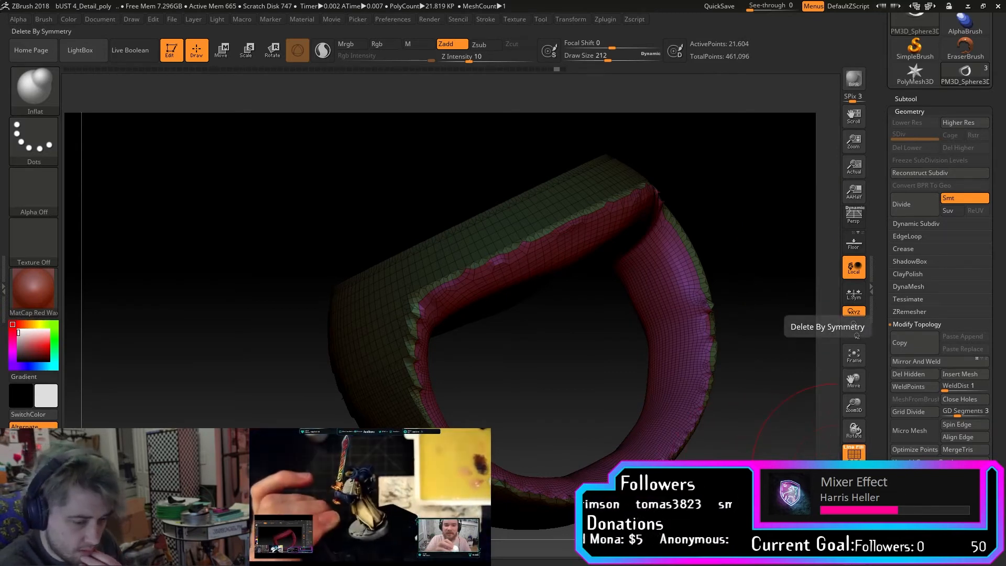
left_click(856, 335)
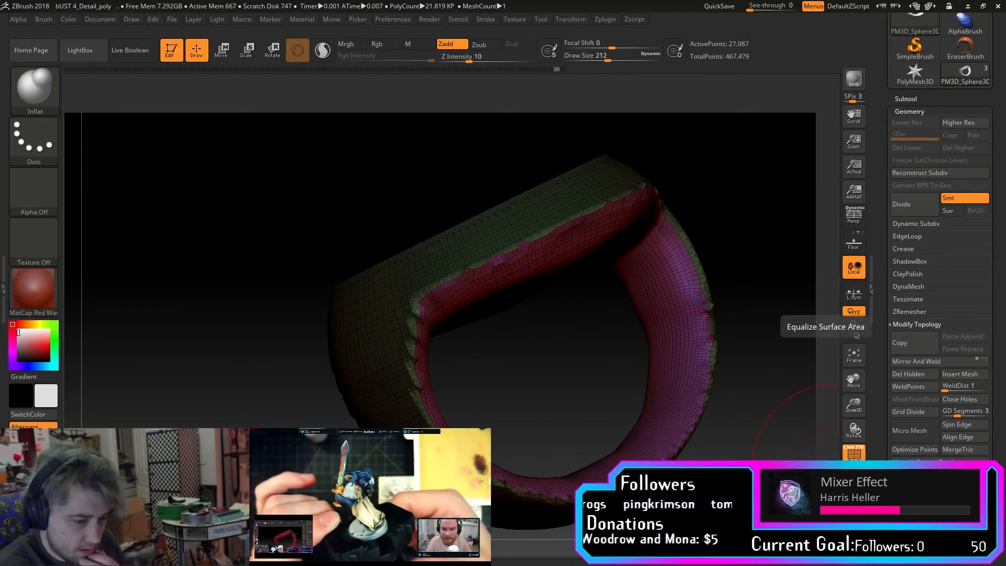
left_click_drag(775, 220, 754, 273)
left_click_drag(775, 445, 754, 398)
key("ctrl+z")
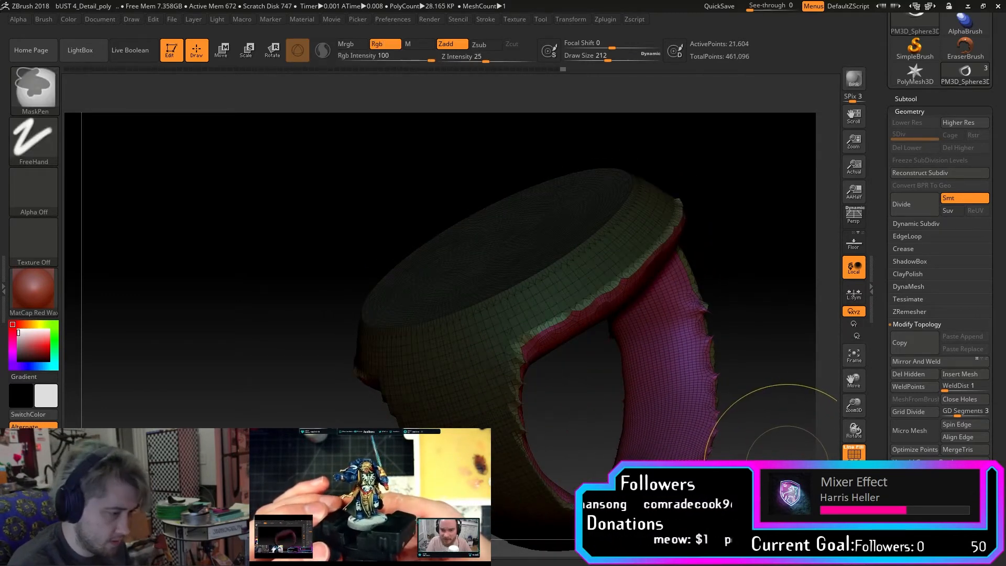
Set the brush draw size to 49 and try to smooth the jagged edge of the bridged surface.
left_click_drag(783, 474, 618, 432)
mouse_move(702, 461)
left_mouse_down()
mouse_move(742, 456)
mouse_move(698, 472)
mouse_move(644, 252)
mouse_move(748, 358)
mouse_move(715, 334)
mouse_move(674, 399)
left_mouse_up()
key("s")
mouse_move(607, 305)
left_mouse_down("shift")
mouse_move(608, 272)
mouse_move(686, 339)
mouse_move(696, 323)
left_mouse_up("shift")
left_click_drag(802, 257, 797, 224)
key("ctrl")
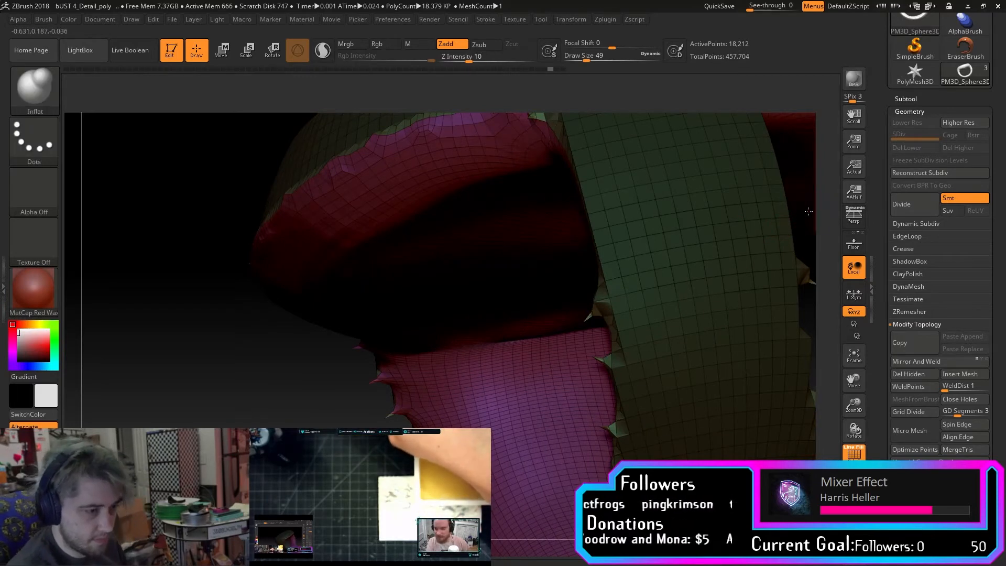
Restore the Dynamic Subdiv preview and examine the jagged polygroup borders around the ring's inner edge.
left_click_drag(529, 335, 442, 382)
mouse_move(723, 356)
left_mouse_down()
mouse_move(558, 365)
mouse_move(618, 388)
mouse_move(592, 385)
mouse_move(587, 372)
left_mouse_up()
key("ctrl")
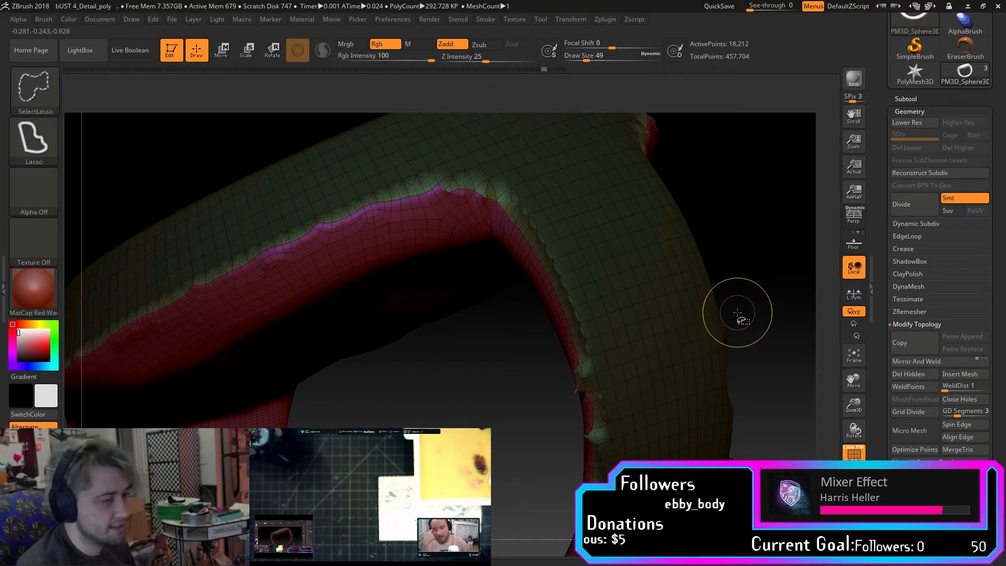
key("ctrl+shift")
left_click_drag(739, 309, 790, 224)
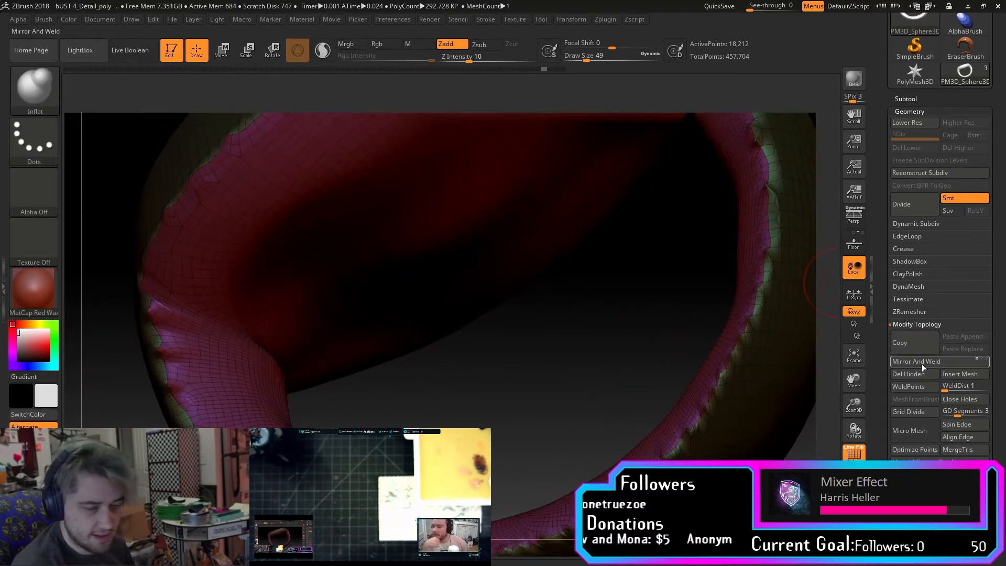
left_click_drag(855, 405, 736, 387)
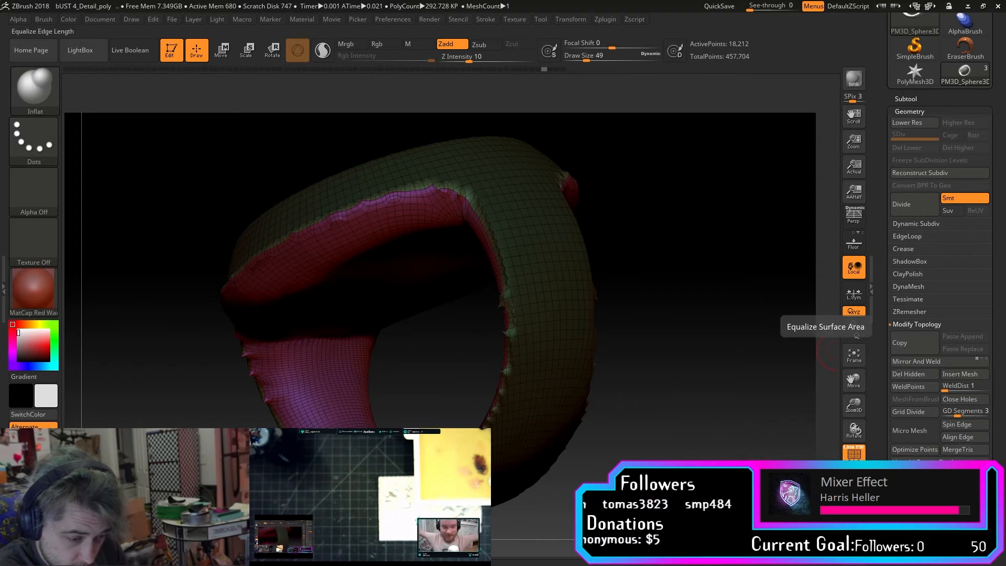
Clear the mask from the outer band, isolate polygroups by visibility, and show the whole ring again.
mouse_move(734, 450)
left_mouse_down()
mouse_move(726, 453)
mouse_move(764, 449)
left_mouse_up()
left_click_drag(681, 377, 717, 356)
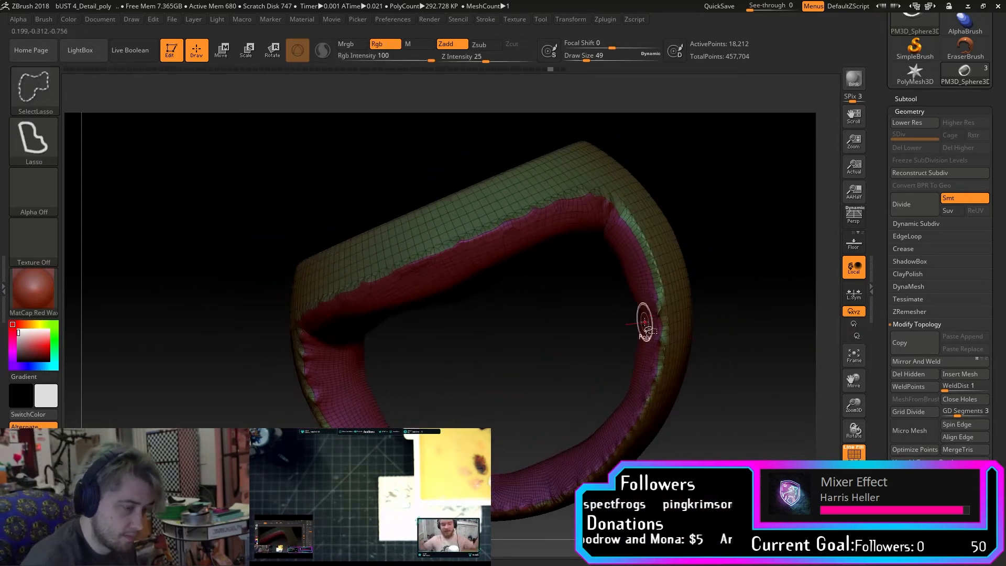
left_click(623, 252, "ctrl+shift")
mouse_move(678, 254)
left_mouse_down("ctrl+shift")
mouse_move(709, 285)
mouse_move(697, 271)
mouse_move(708, 269)
mouse_move(705, 316)
left_mouse_up("ctrl+shift")
left_click(676, 255, "ctrl+shift")
left_click(698, 272, "ctrl+shift")
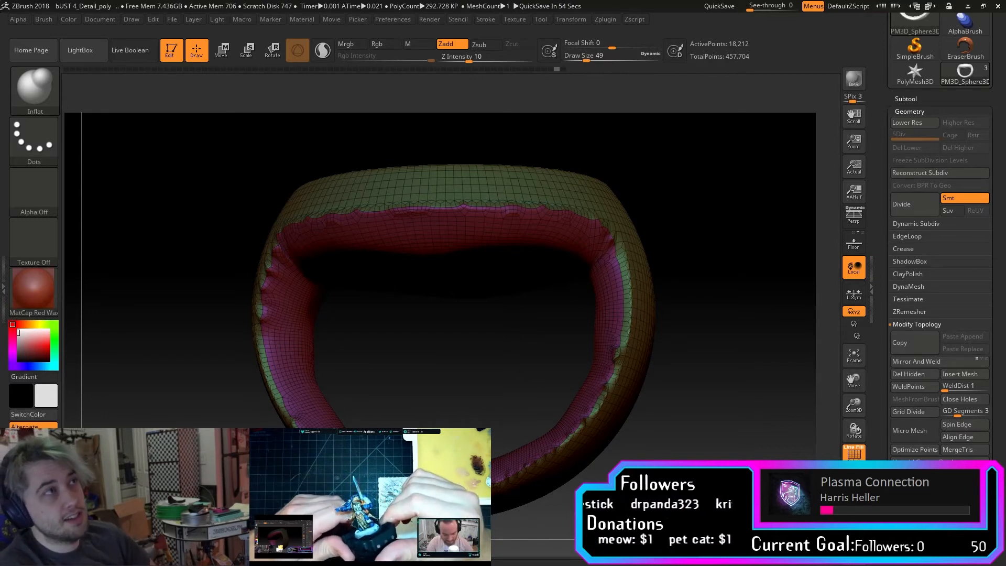
Examine up close the pinched borders between the purple inner band and the green outer band.
left_click_drag(743, 314, 697, 316)
left_click_drag(640, 455, 675, 417)
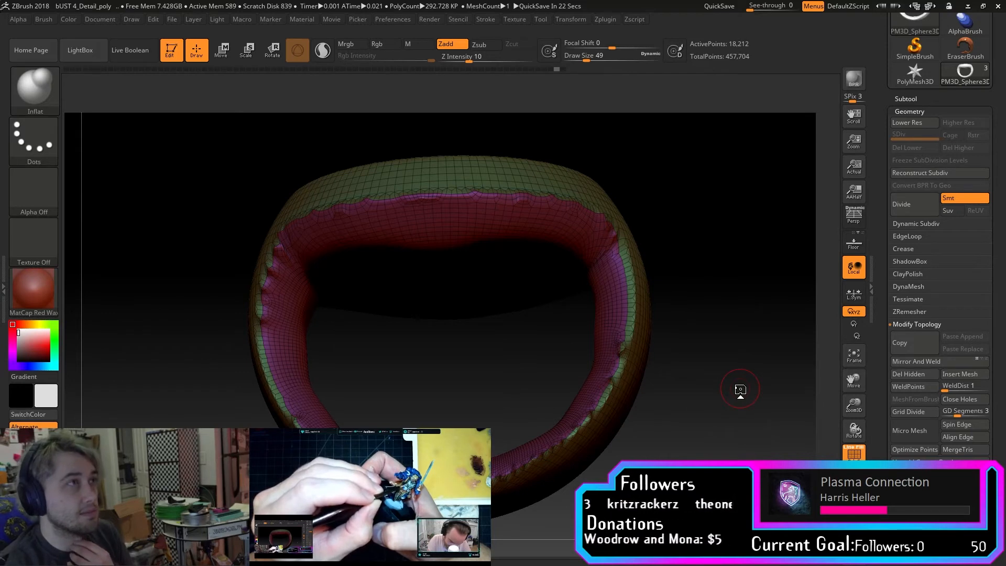
left_click_drag(739, 390, 660, 385)
left_click_drag(854, 405, 845, 445)
left_click_drag(725, 413, 770, 403)
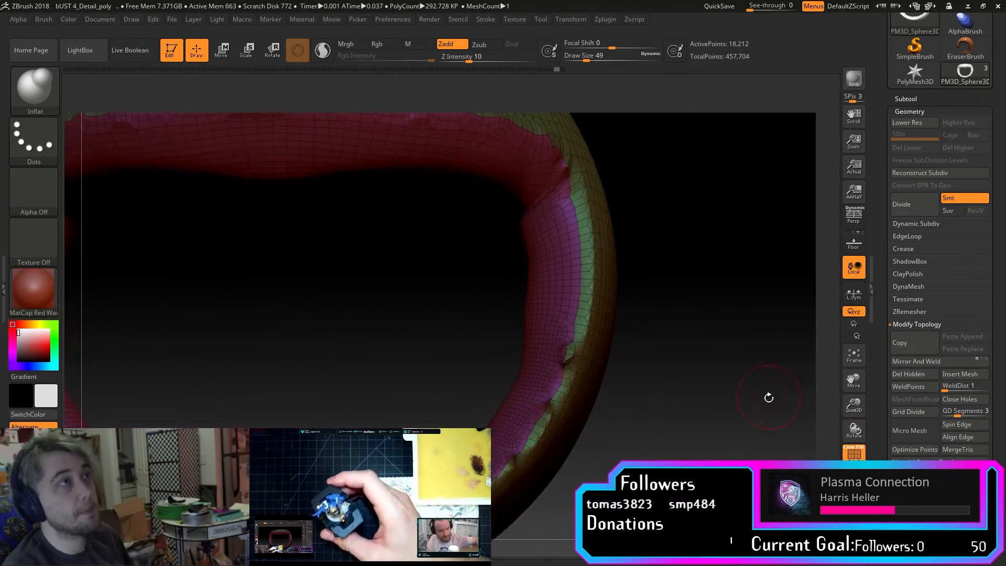
left_click_drag(751, 417, 637, 426)
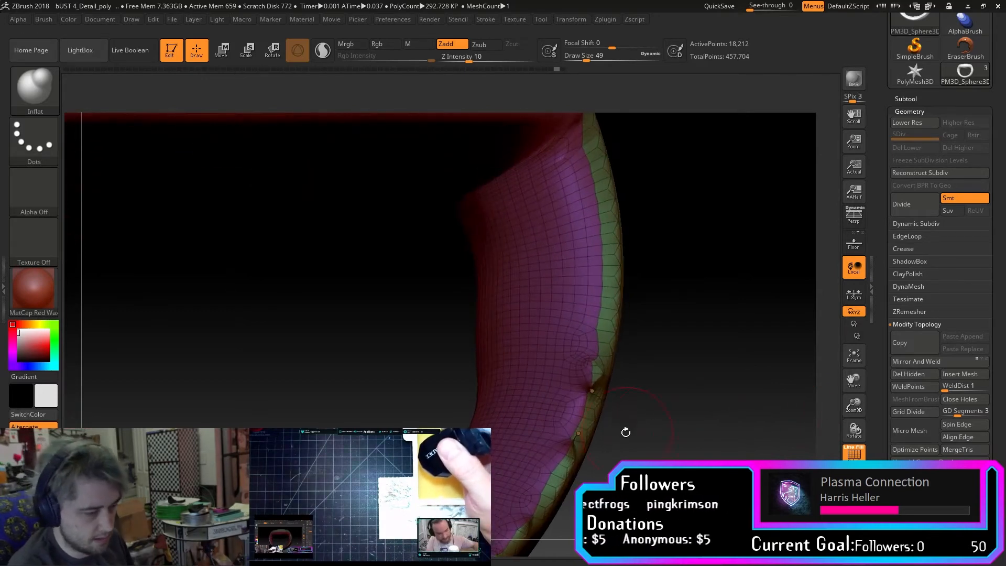
Examine the pointed spikes and stray edges along the ragged rim of the ring-shaped mesh from several angles.
left_click_drag(631, 390, 714, 390)
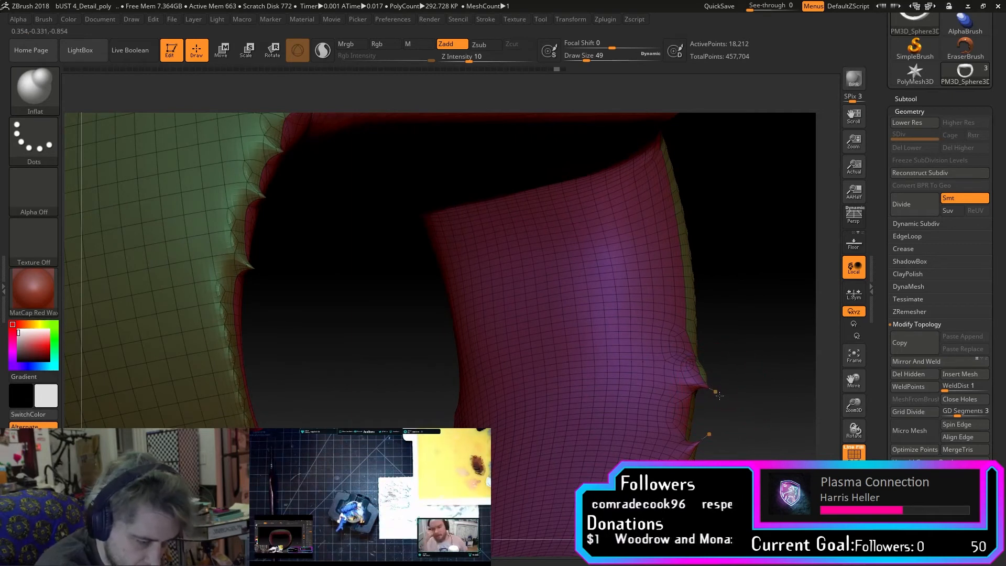
left_click_drag(745, 400, 758, 423)
key("ctrl")
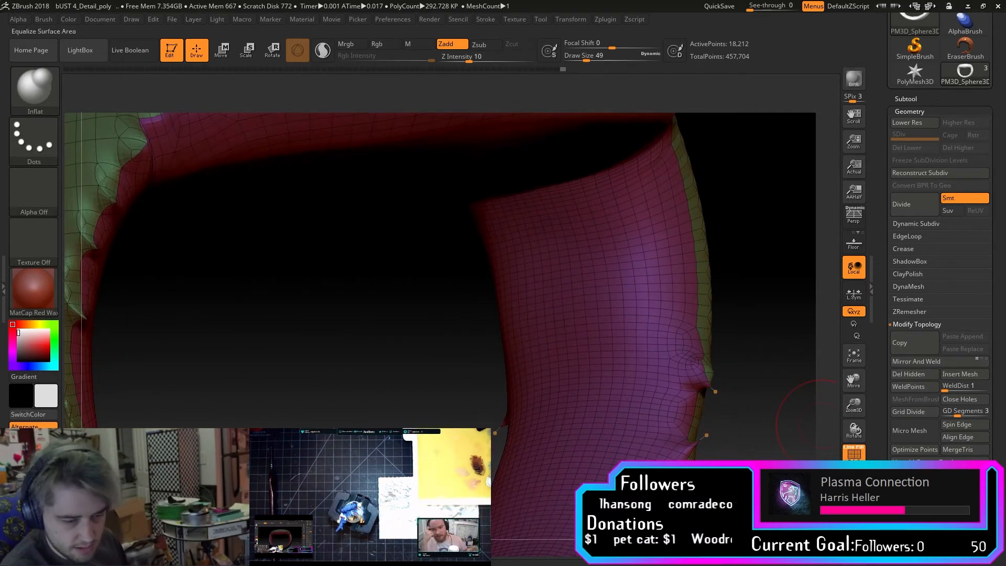
left_click_drag(780, 442, 801, 435)
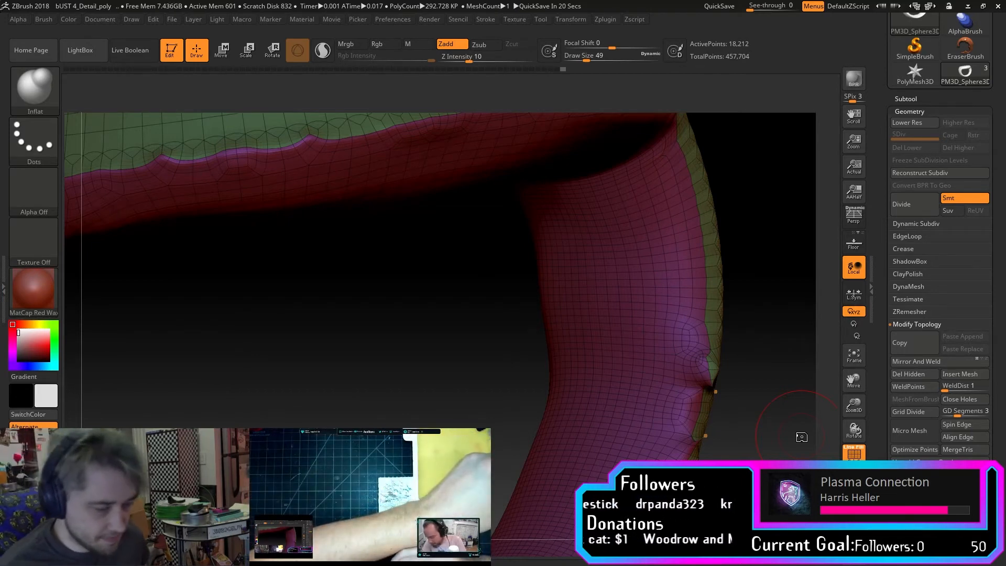
key("ctrl+z")
key("ctrl+z")
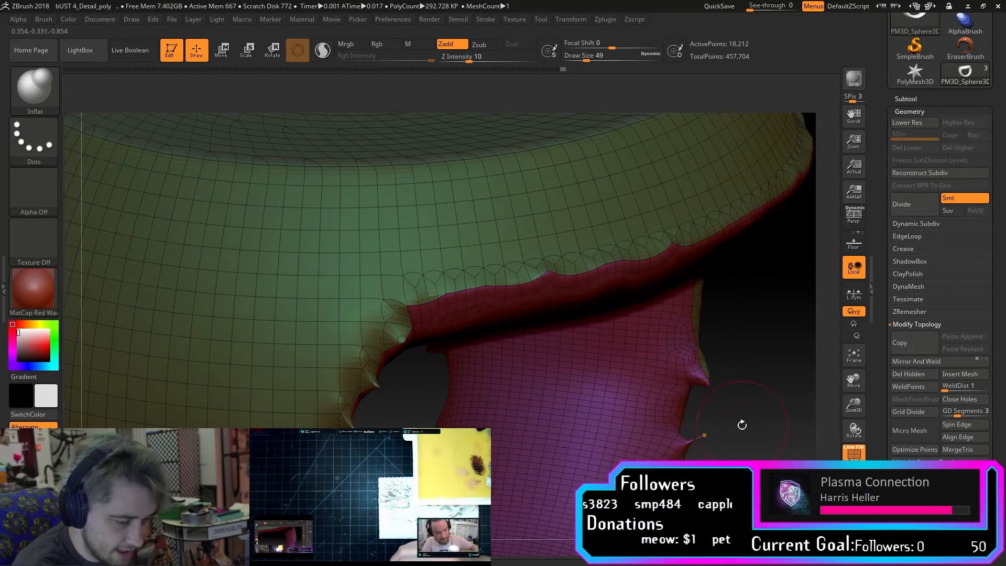
key("ctrl+shift+z")
key("ctrl+shift+z")
key("ctrl+shift+z")
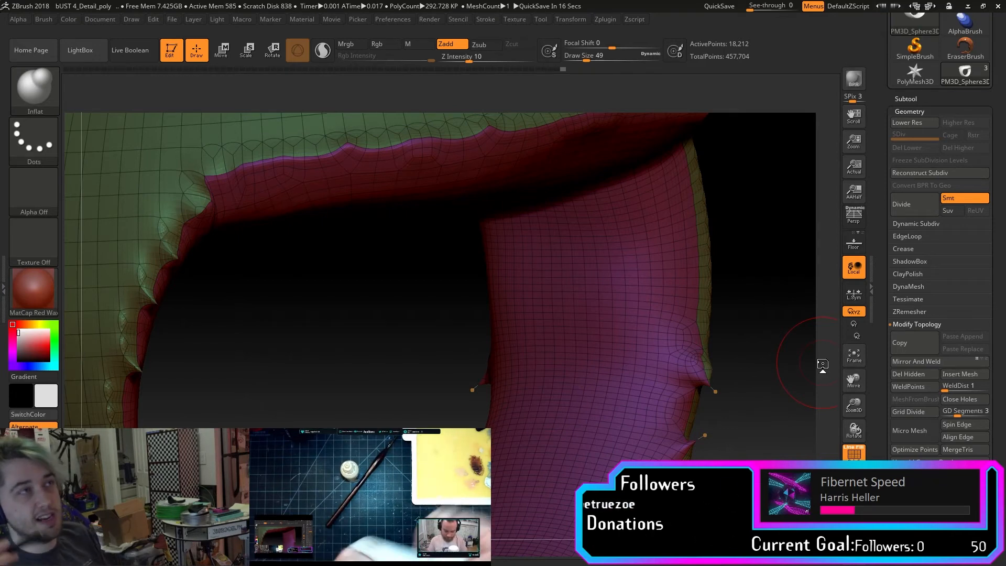
mouse_move(822, 363)
left_mouse_down()
mouse_move(707, 384)
mouse_move(704, 363)
left_mouse_up()
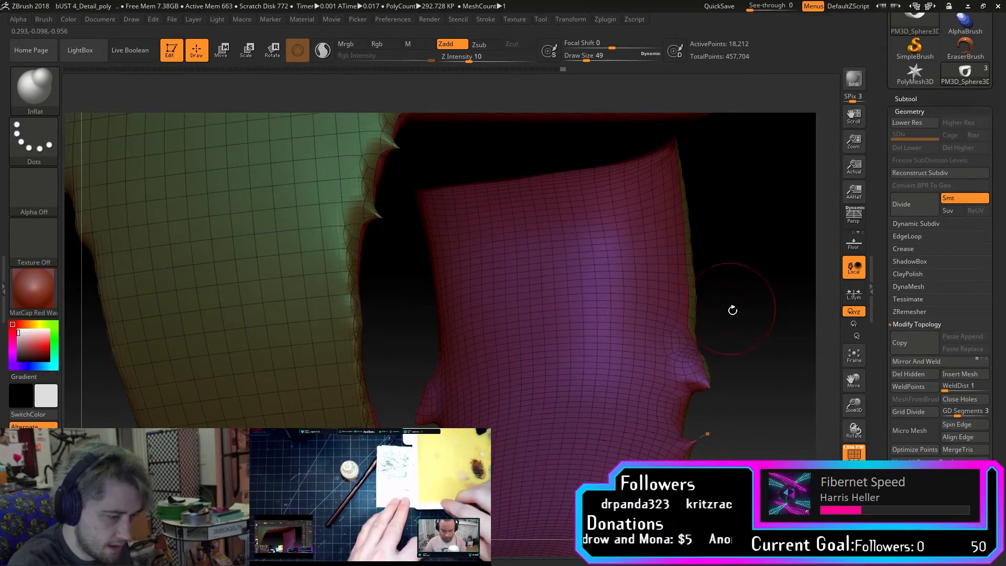
left_click_drag(734, 308, 752, 359)
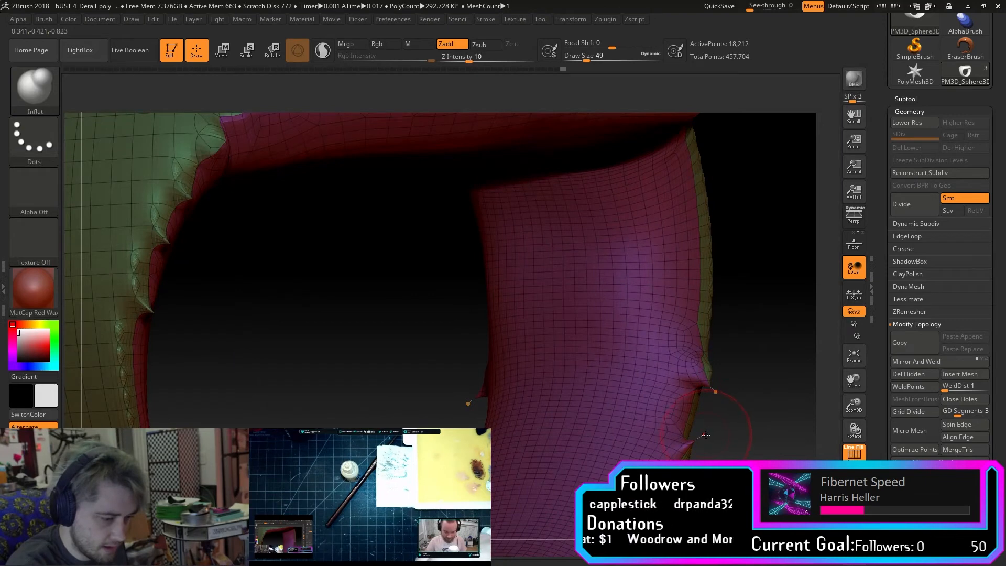
left_click_drag(740, 422, 728, 388)
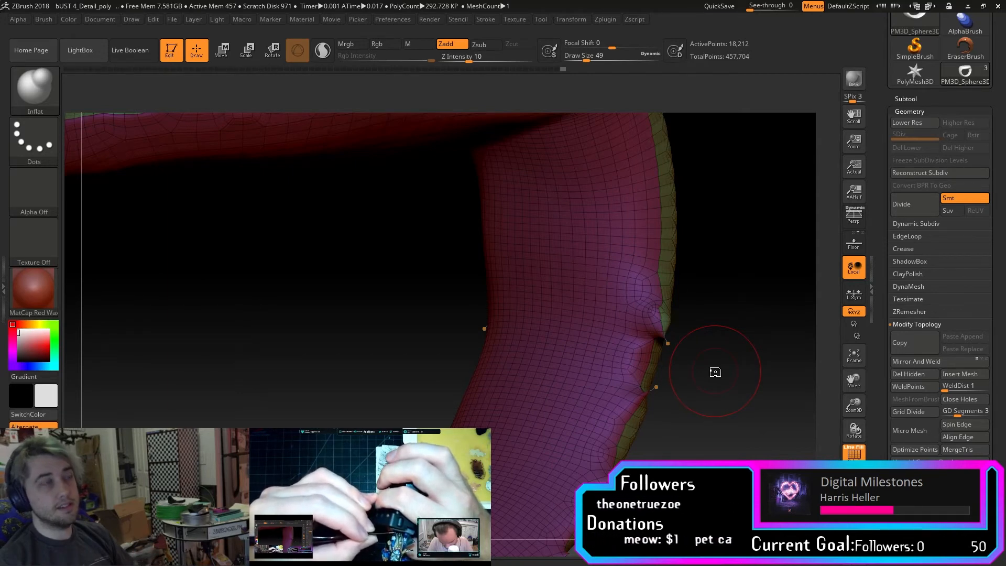
left_click_drag(714, 372, 720, 313)
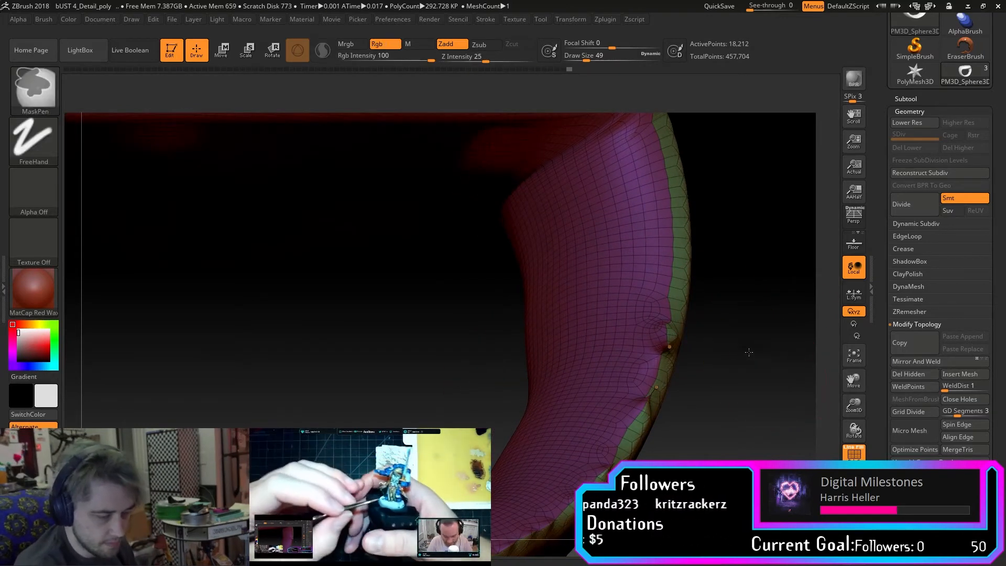
left_click_drag(776, 402, 747, 429)
left_click_drag(787, 361, 754, 418)
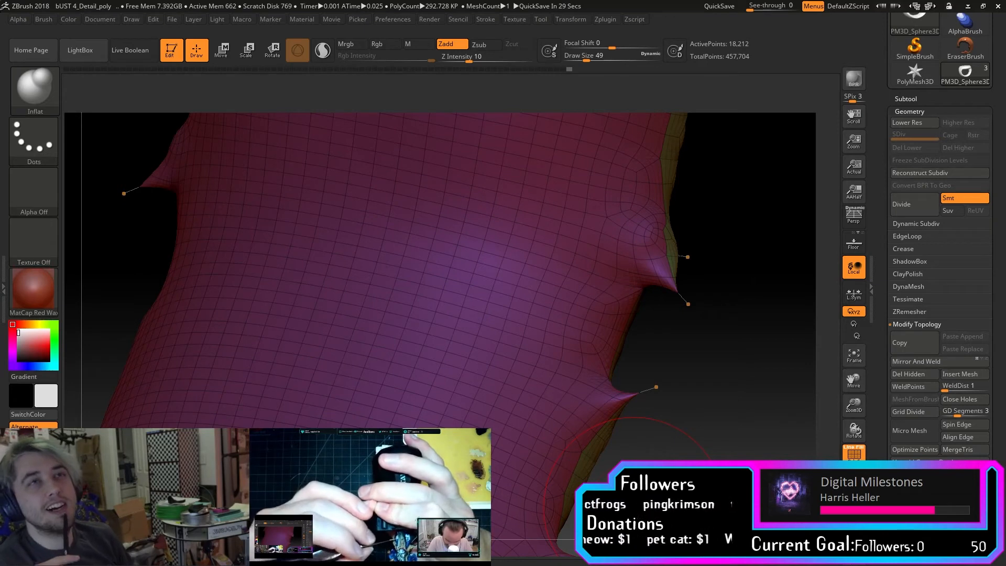
left_click_drag(725, 374, 712, 365)
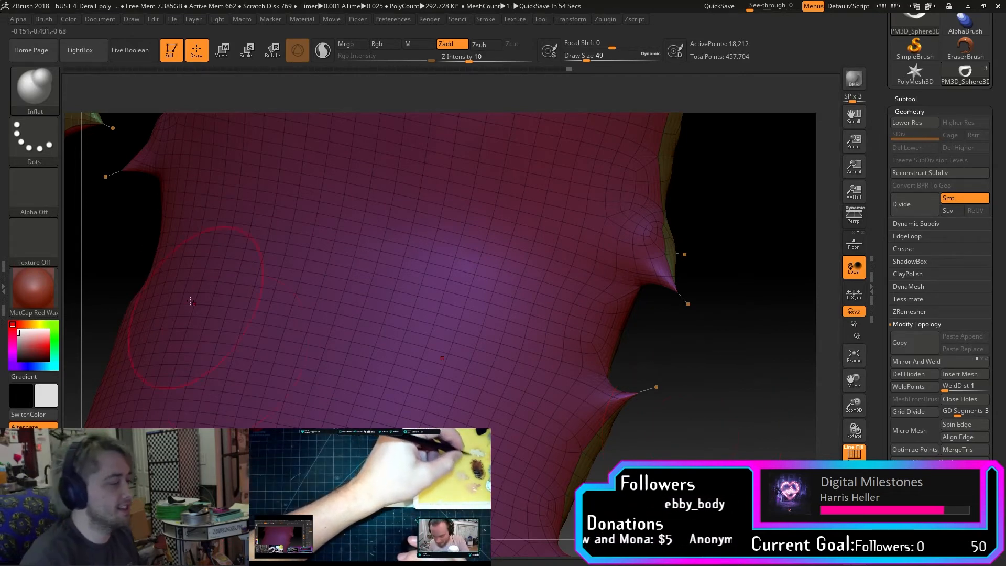
Switch to the ZModeler brush and drop the mesh to its lower subdivision level.
left_click(34, 86)
left_click(248, 358)
left_click_drag(691, 346, 725, 343)
mouse_move(737, 273)
left_mouse_down()
mouse_move(733, 322)
mouse_move(698, 283)
left_mouse_up()
left_click_drag(742, 330, 757, 366, "ctrl")
left_click(913, 123)
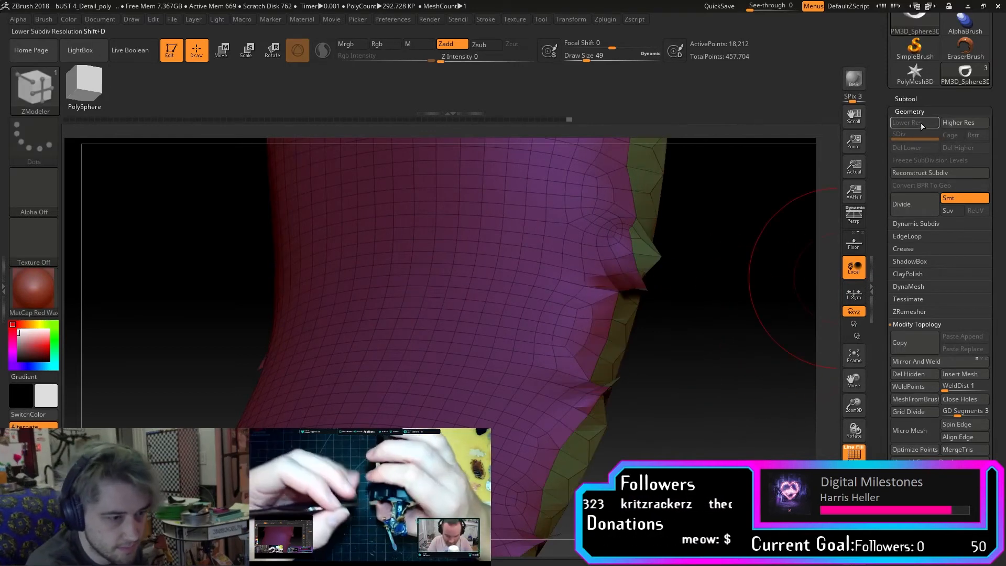
Try the current ZModeler action on the tip of a spike protruding from the inner surface's rim.
left_click_drag(769, 310, 780, 265)
left_click_drag(855, 387, 820, 373)
left_click_drag(854, 406, 849, 440)
left_click_drag(767, 378, 594, 366)
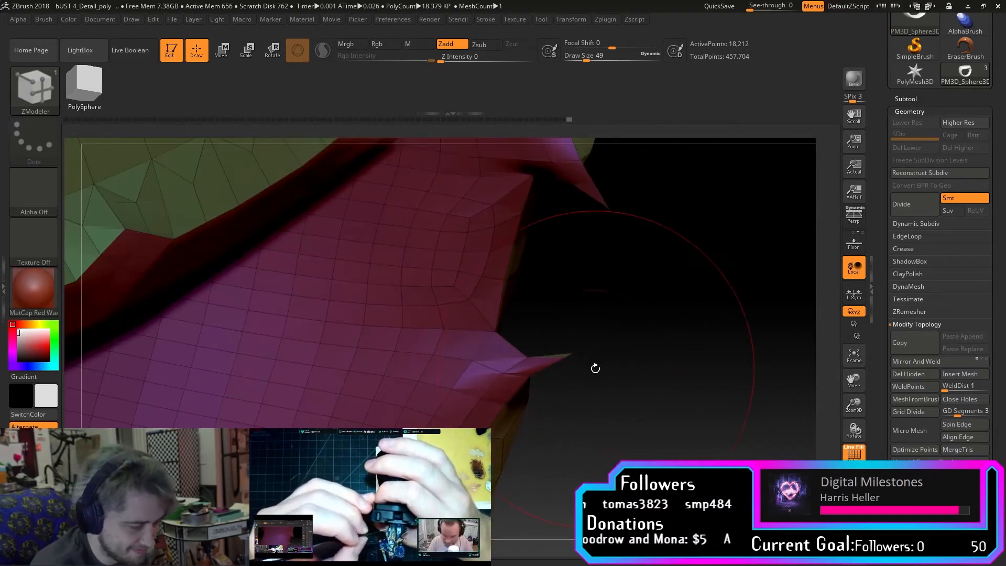
left_click(575, 353)
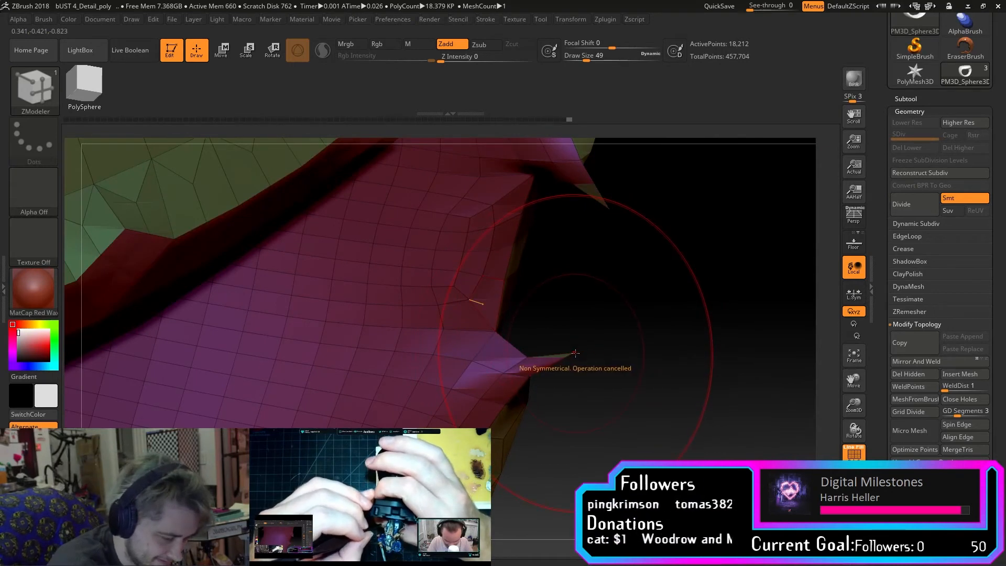
left_click(574, 354)
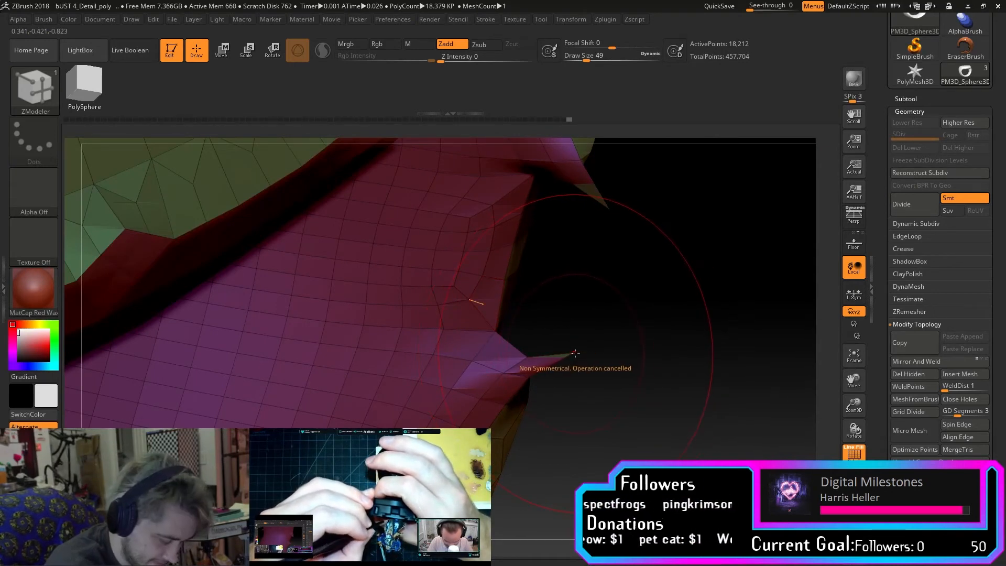
mouse_move(576, 350)
left_mouse_down()
mouse_move(612, 325)
mouse_move(590, 336)
mouse_move(621, 357)
left_mouse_up()
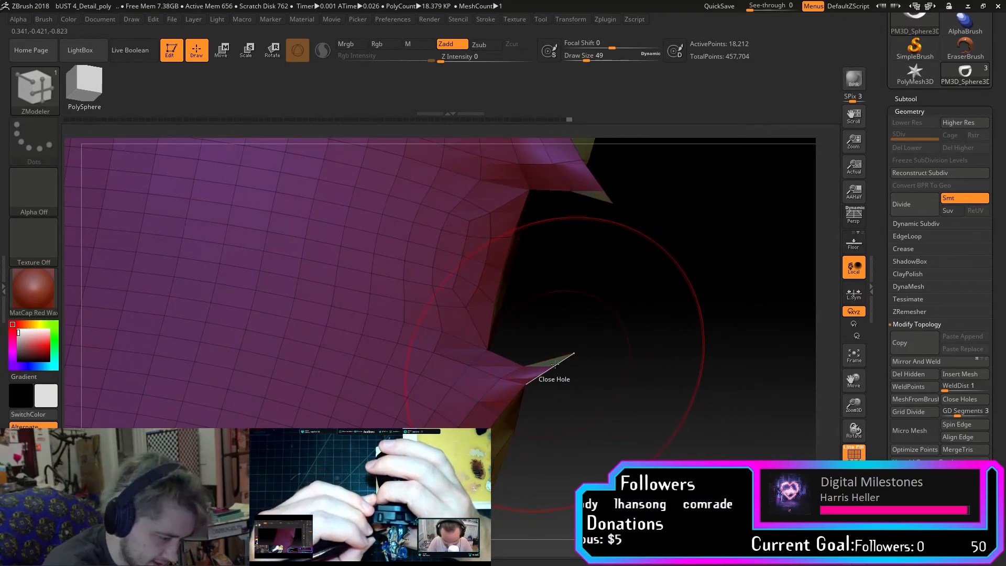
Set the ZModeler edge action to Delete and try it on the edge of the protruding spike.
key("space")
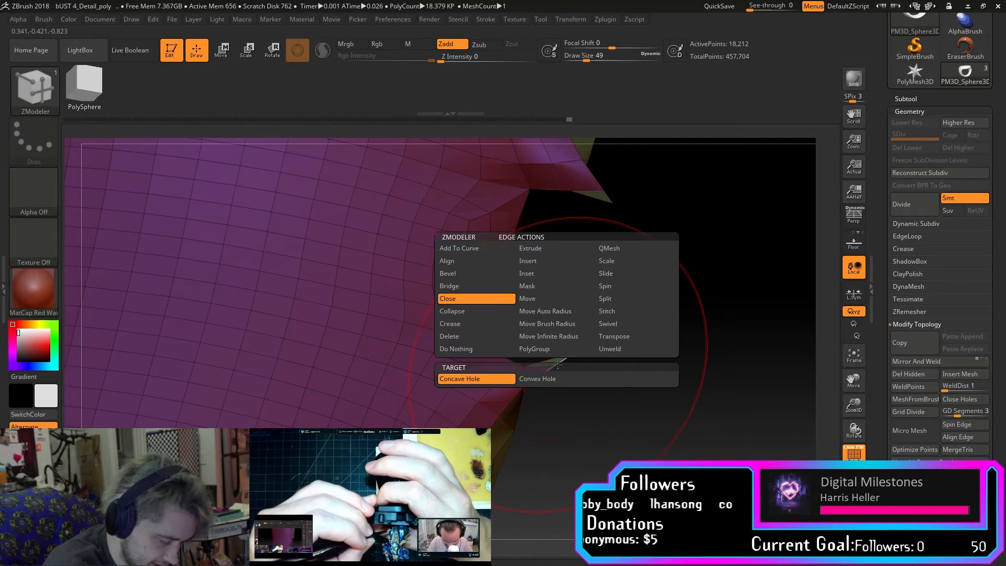
left_click(473, 335)
left_click_drag(514, 396, 582, 362)
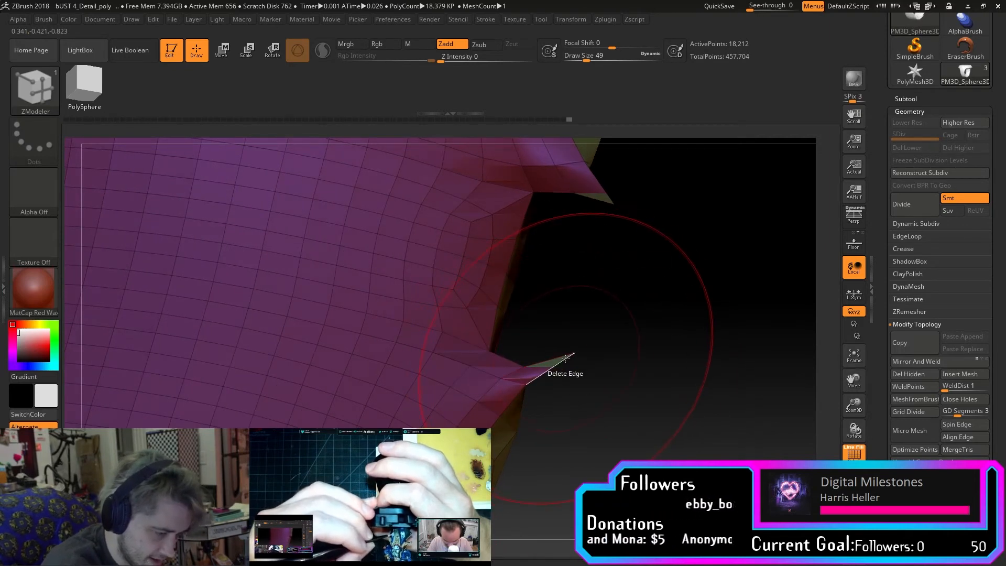
left_click(574, 355)
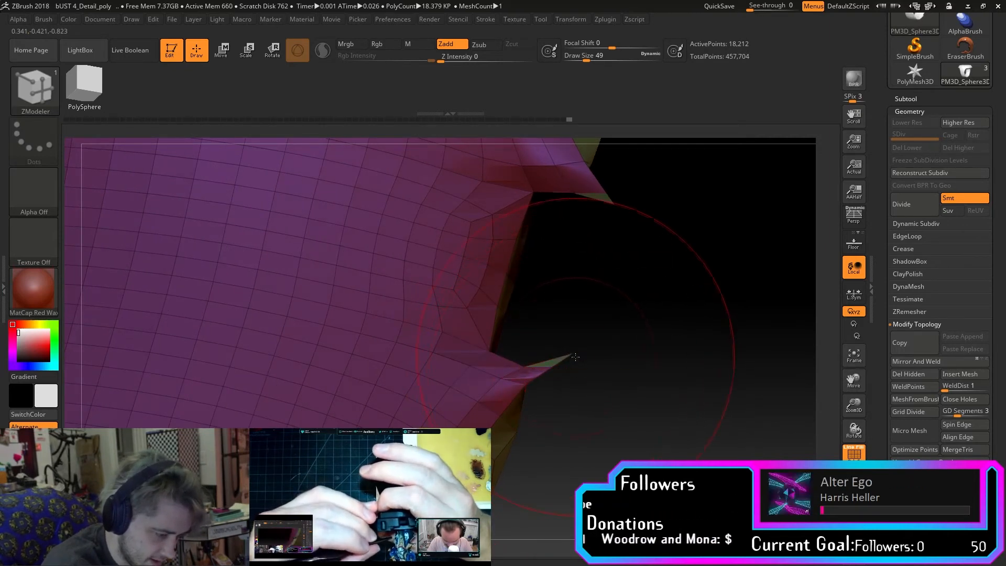
Set the ZModeler point action to Delete and try it on the spike's tip point.
key("space")
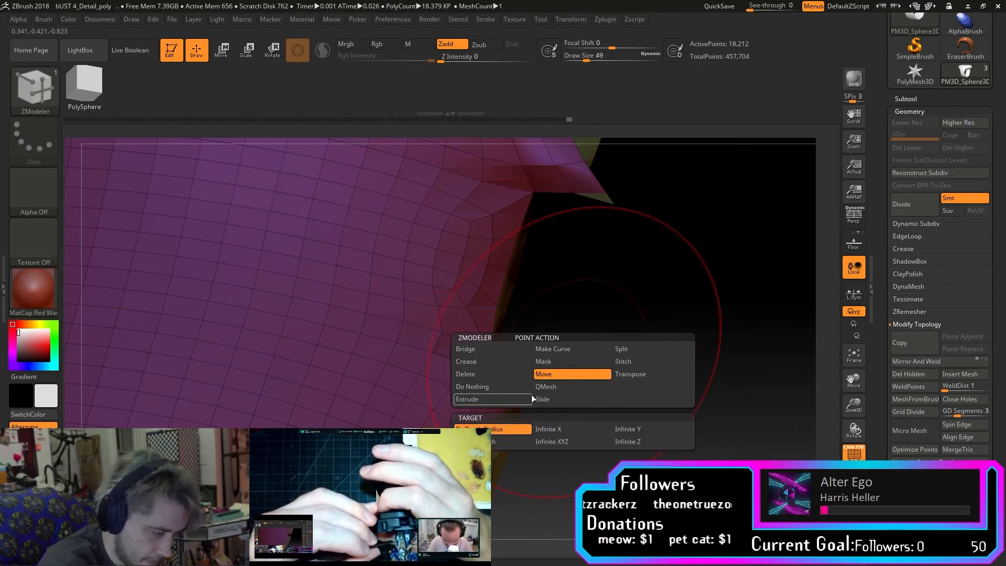
left_click(497, 374)
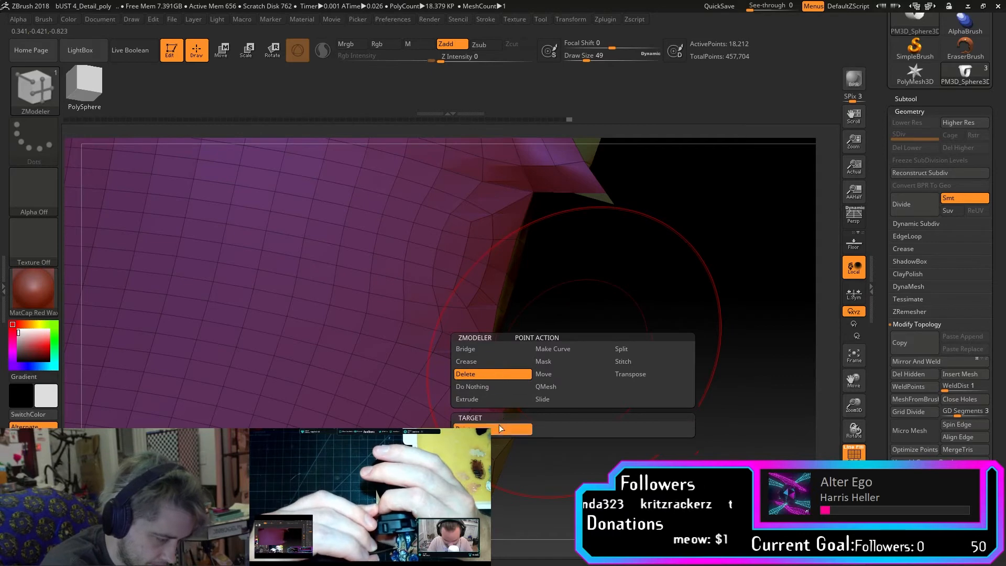
left_click(571, 355)
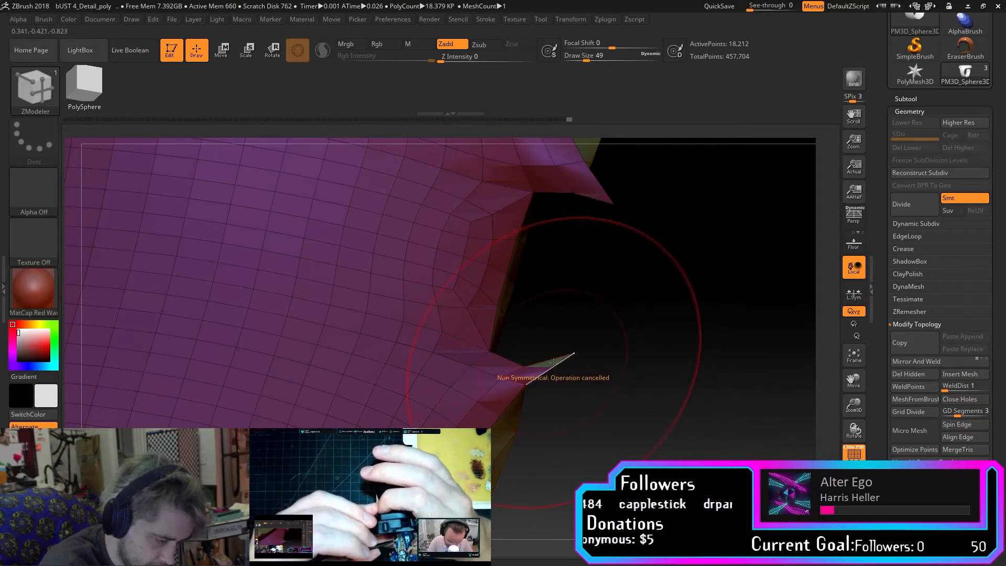
Switch the mesh to its higher subdivision level and back to the lower one.
key("c")
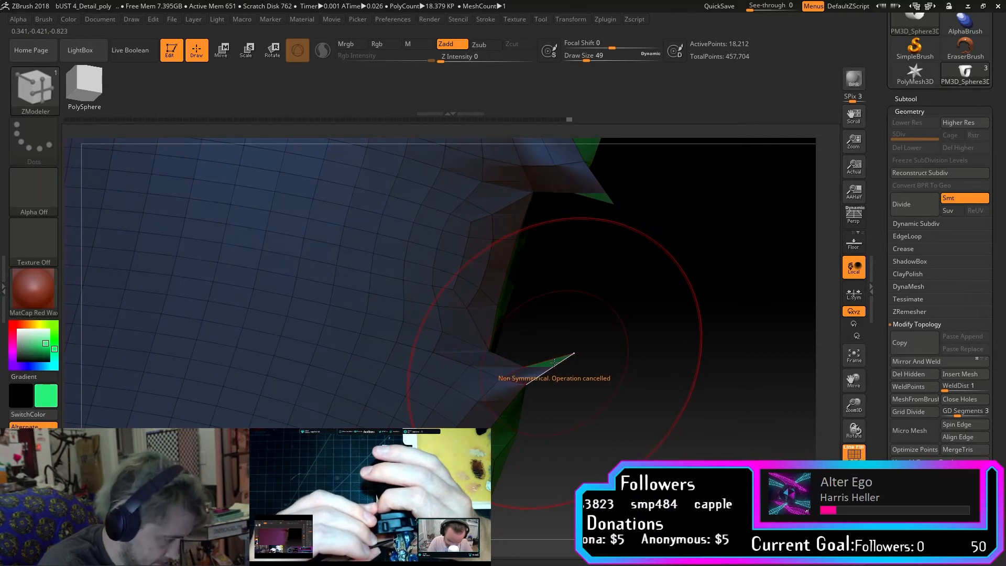
key("d")
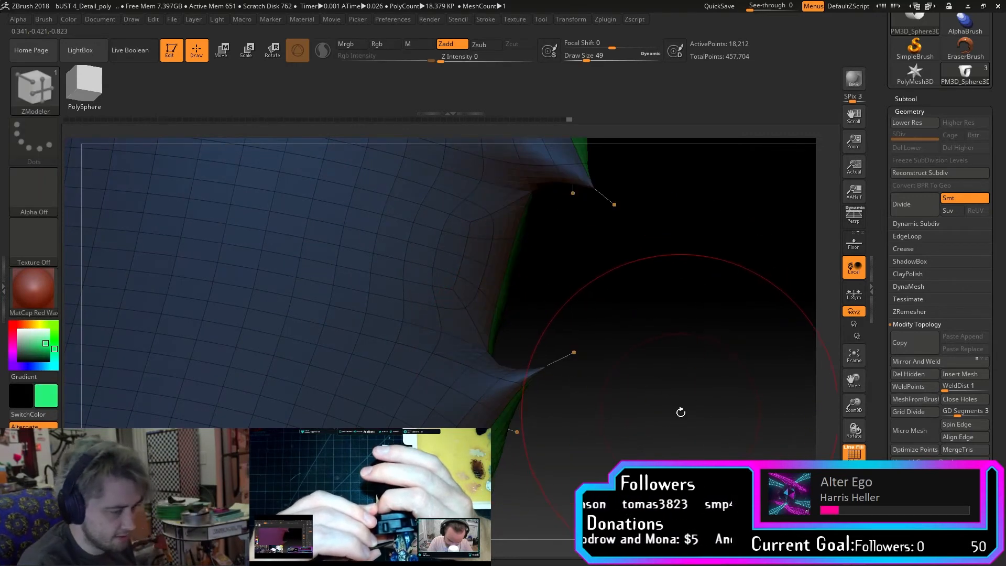
left_click(914, 124)
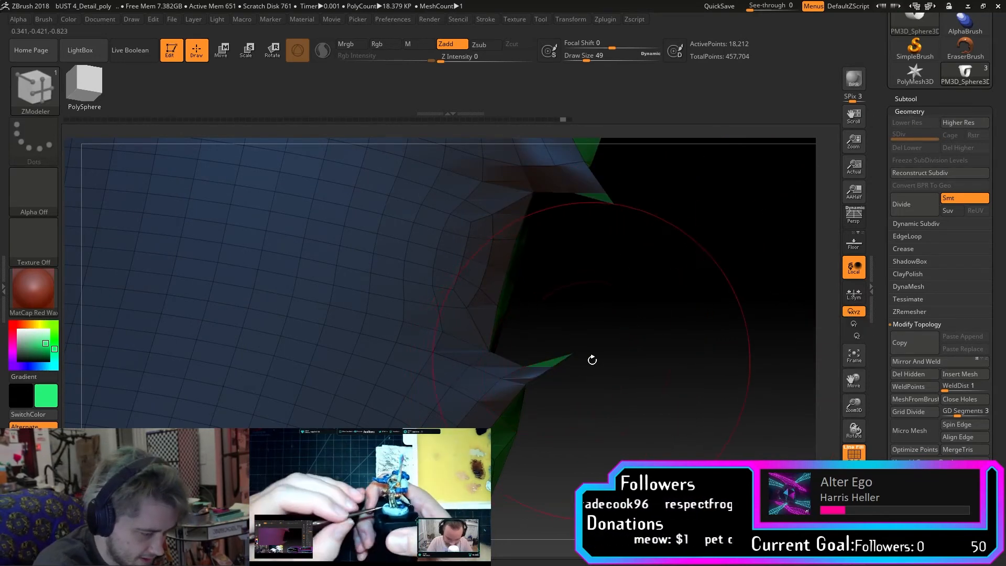
Delete the tip points of two neighbouring spikes on the rim with ZModeler, using a draw size of 16.
left_click_drag(585, 362, 538, 326)
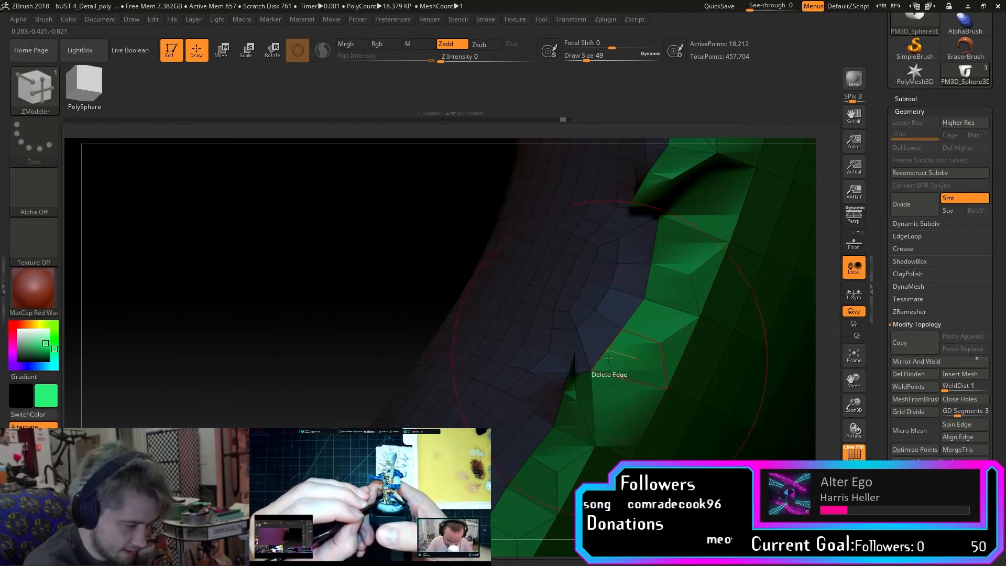
left_click_drag(356, 310, 425, 315)
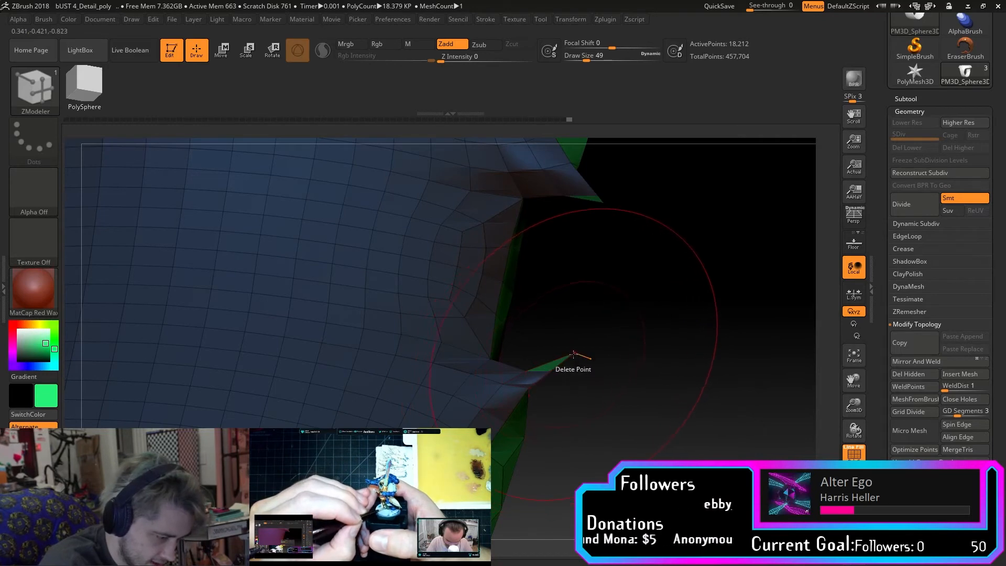
mouse_move(577, 355)
left_mouse_down()
mouse_move(529, 337)
mouse_move(593, 333)
mouse_move(622, 353)
mouse_move(626, 333)
mouse_move(633, 375)
mouse_move(682, 422)
mouse_move(670, 426)
mouse_move(699, 413)
left_mouse_up()
key("space")
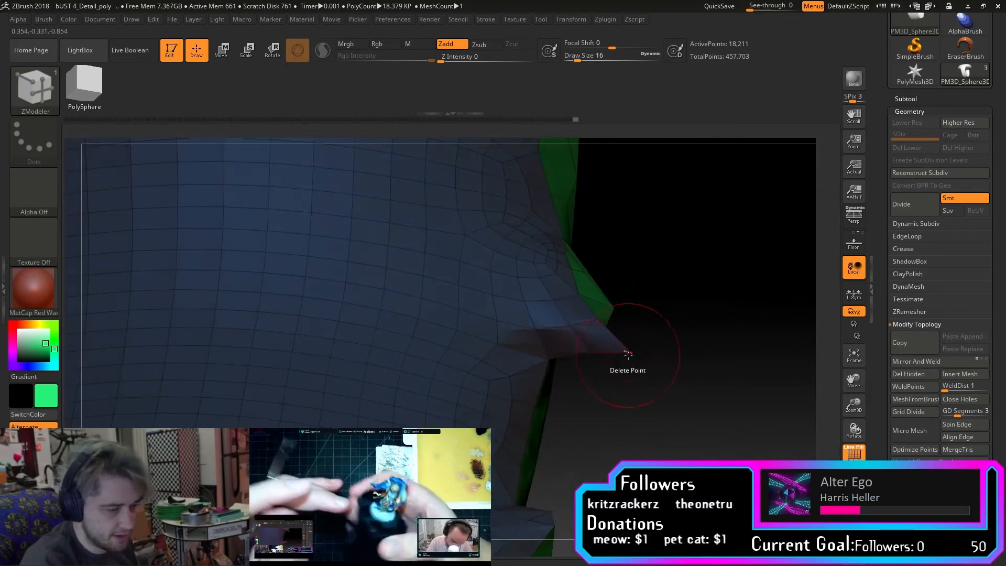
left_click(630, 351)
Inspect the rim where the blue inner surface meets the green outer band for remaining spikes.
left_click_drag(655, 353, 769, 306)
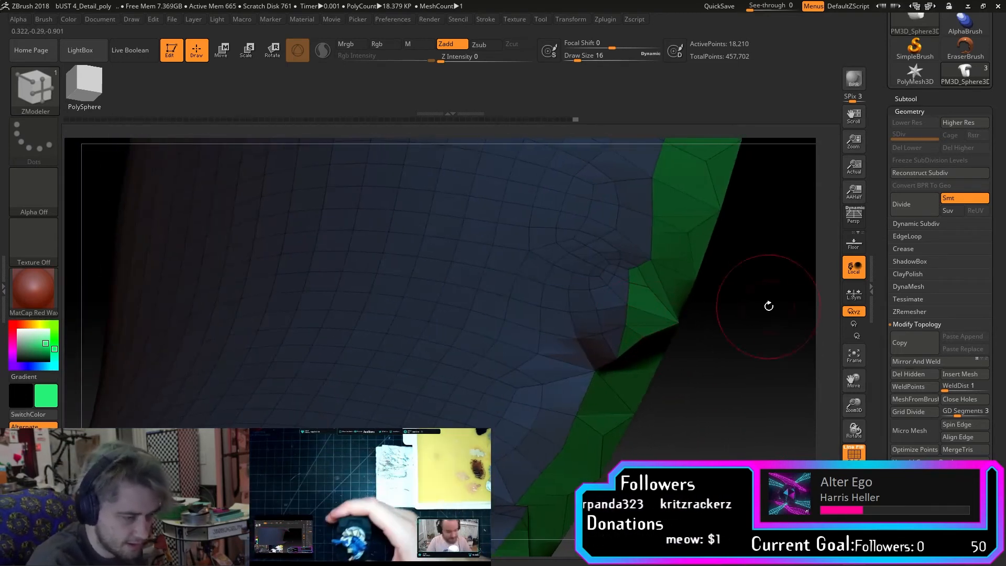
left_click_drag(856, 370, 768, 453)
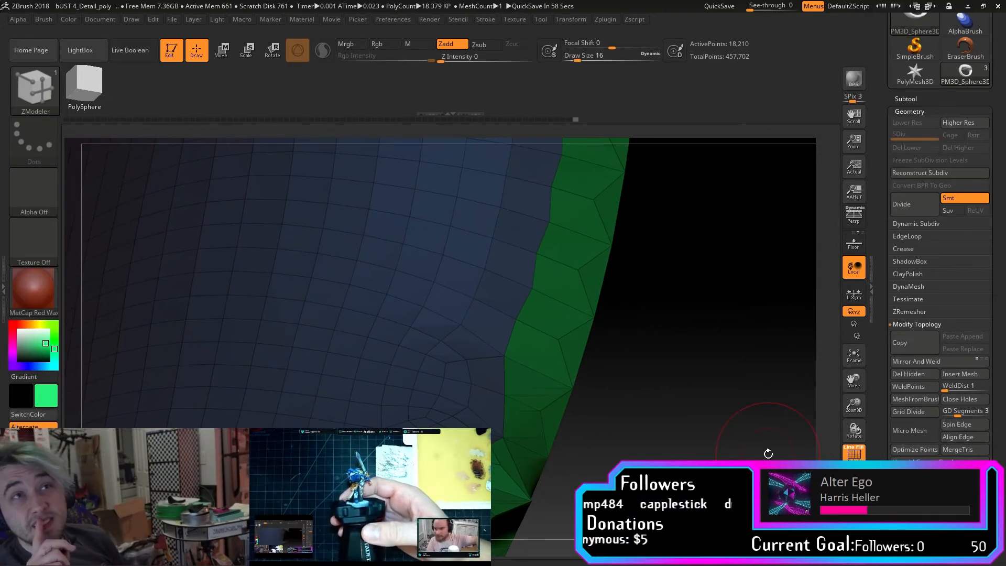
left_click_drag(854, 382, 706, 343)
left_click_drag(851, 390, 749, 380)
left_click_drag(883, 358, 935, 437)
left_click_drag(796, 407, 763, 372)
left_click_drag(859, 408, 861, 445)
left_click_drag(855, 382, 896, 183)
mouse_move(699, 354)
left_mouse_down()
mouse_move(684, 352)
mouse_move(692, 358)
left_mouse_up()
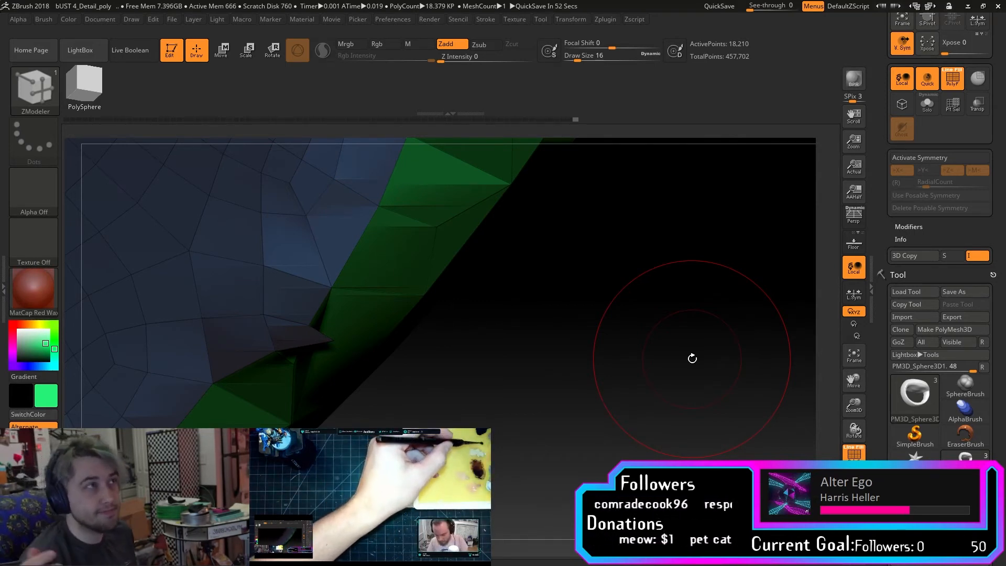
left_click_drag(692, 358, 652, 424)
Delete further stray points from the spikes along the green band's edge with ZModeler.
key("space")
left_click_drag(686, 301, 552, 258)
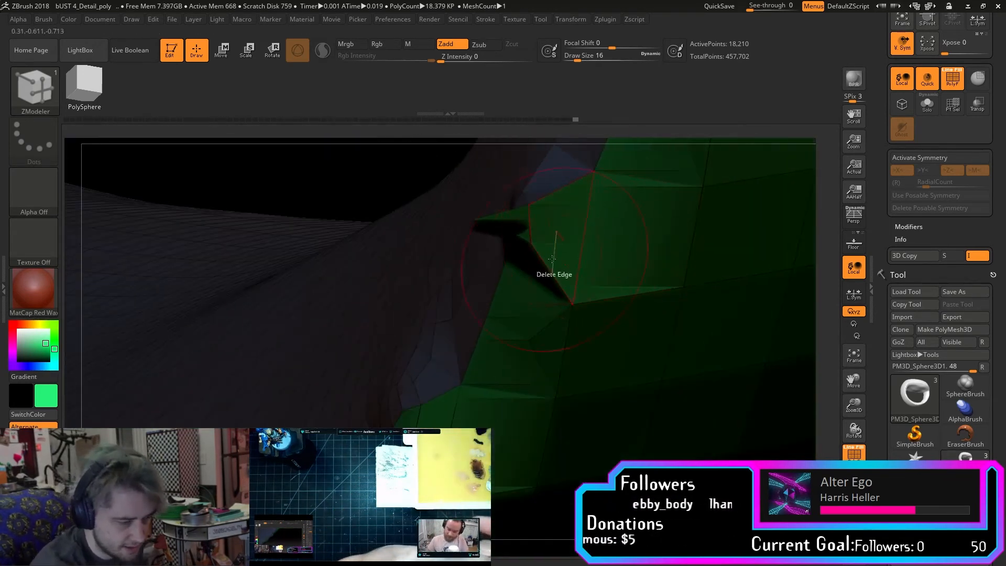
left_click(549, 309)
left_click_drag(386, 173, 435, 182)
left_click(424, 187)
left_click_drag(397, 274, 389, 256)
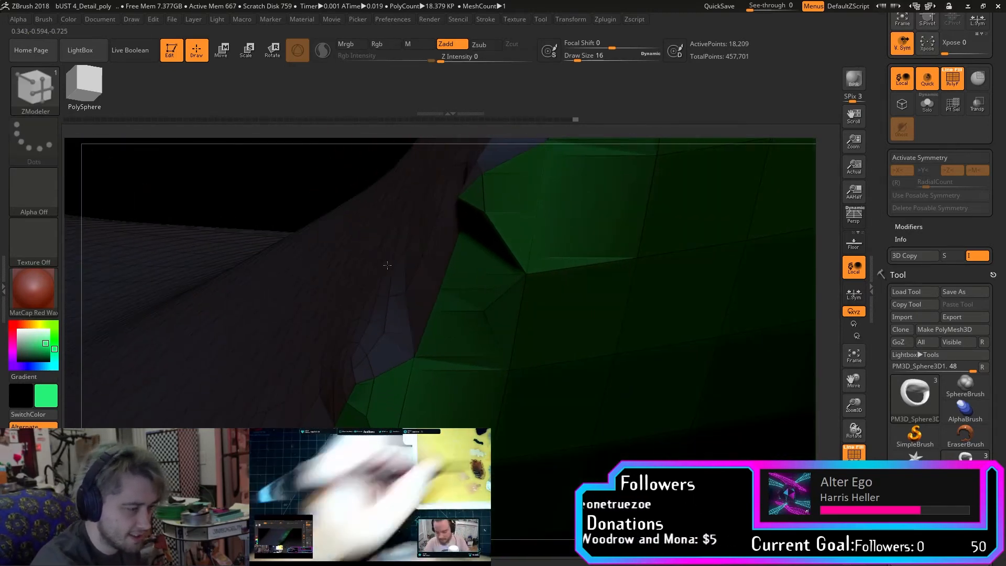
left_click_drag(835, 385, 505, 262)
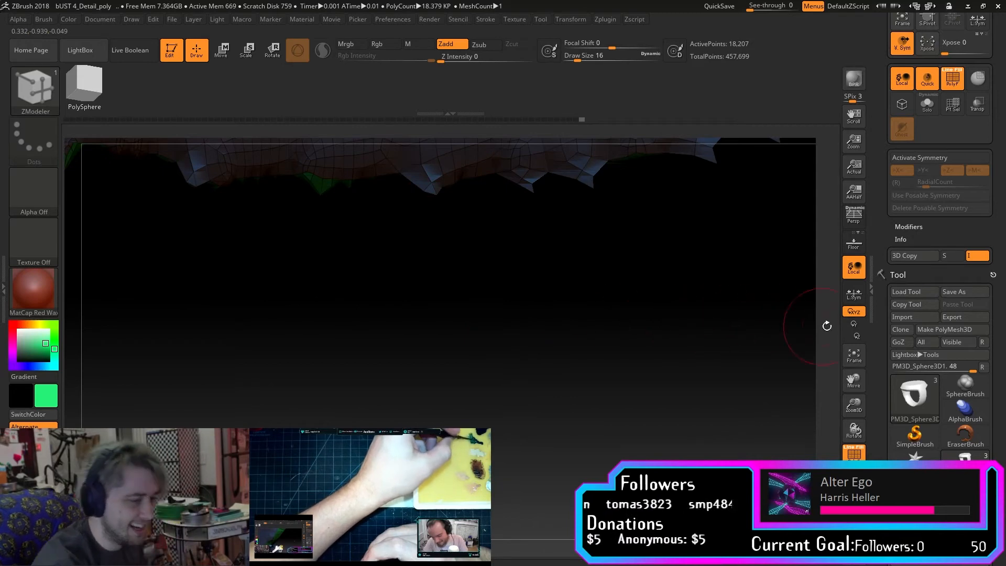
left_click_drag(761, 344, 736, 290)
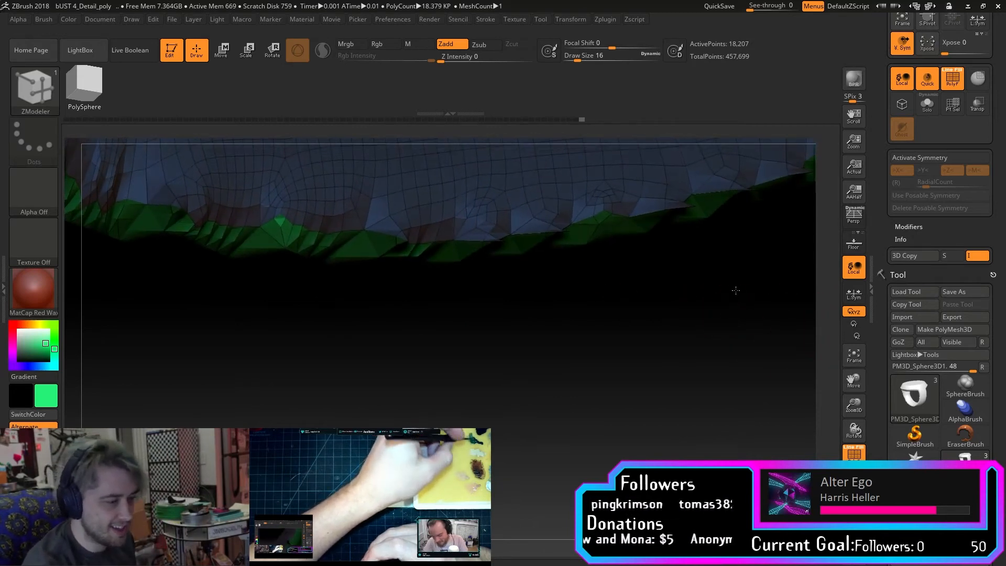
Delete stray points from the spikes along the rim of the blue inner surface with ZModeler.
left_click(505, 240)
left_click_drag(505, 250, 512, 242)
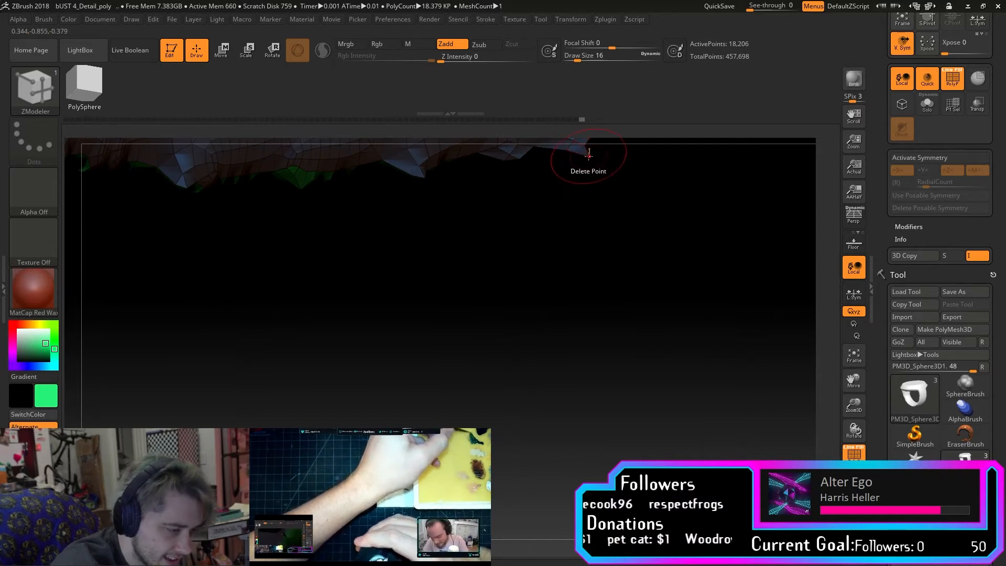
left_click_drag(463, 253, 599, 438)
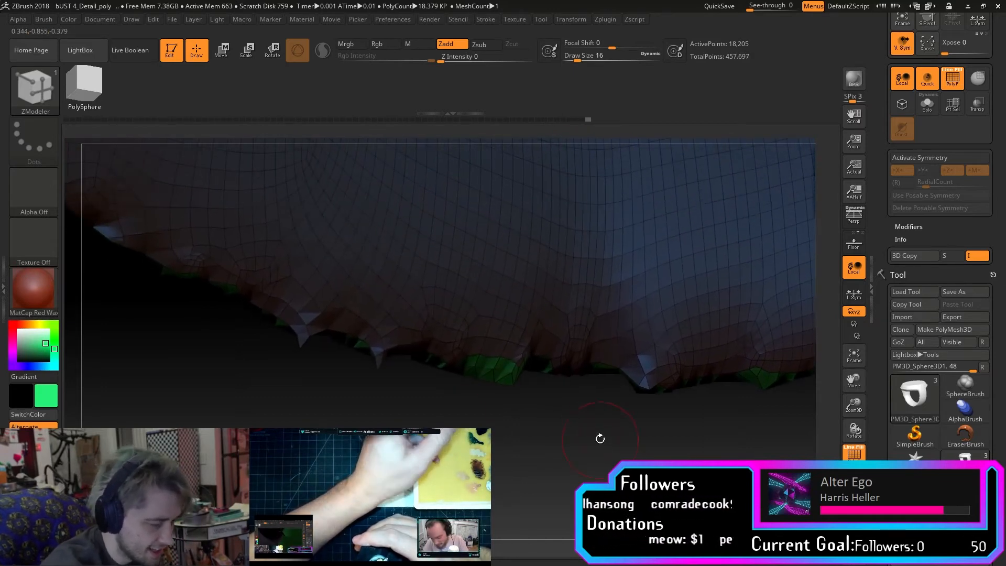
left_click_drag(298, 350, 386, 427)
left_click(368, 378)
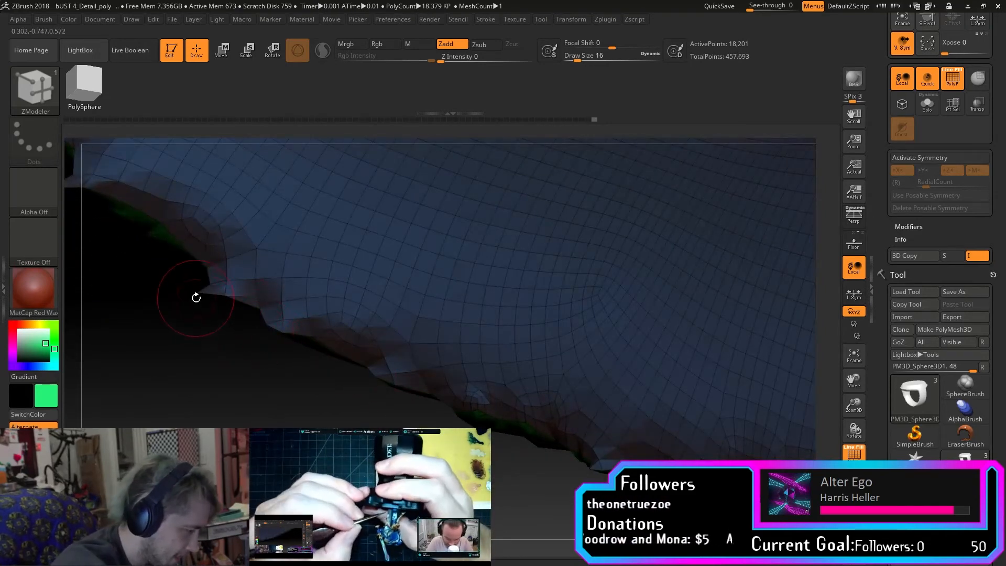
left_click_drag(203, 323, 395, 401)
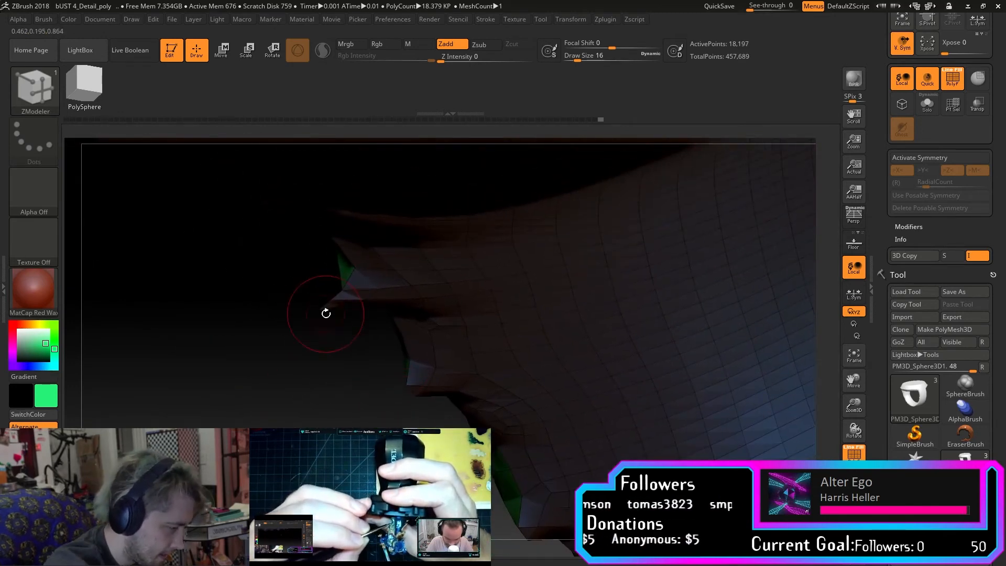
left_click_drag(322, 312, 628, 328)
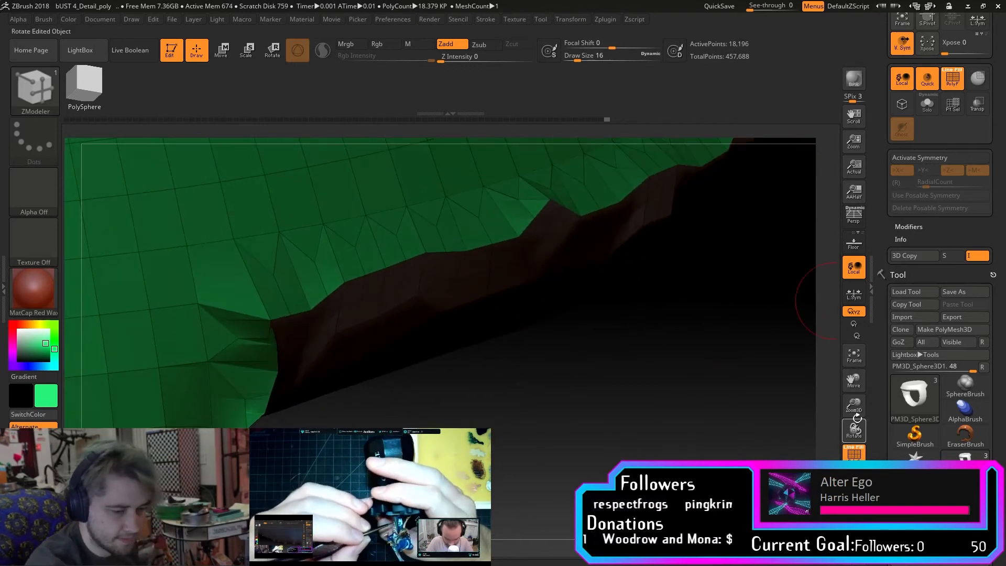
Frame the ring and delete the protruding spike points along the inner edge of the green band.
left_click(858, 360)
left_click_drag(749, 421, 529, 377)
left_click_drag(754, 390, 453, 379)
left_click_drag(384, 325, 458, 330)
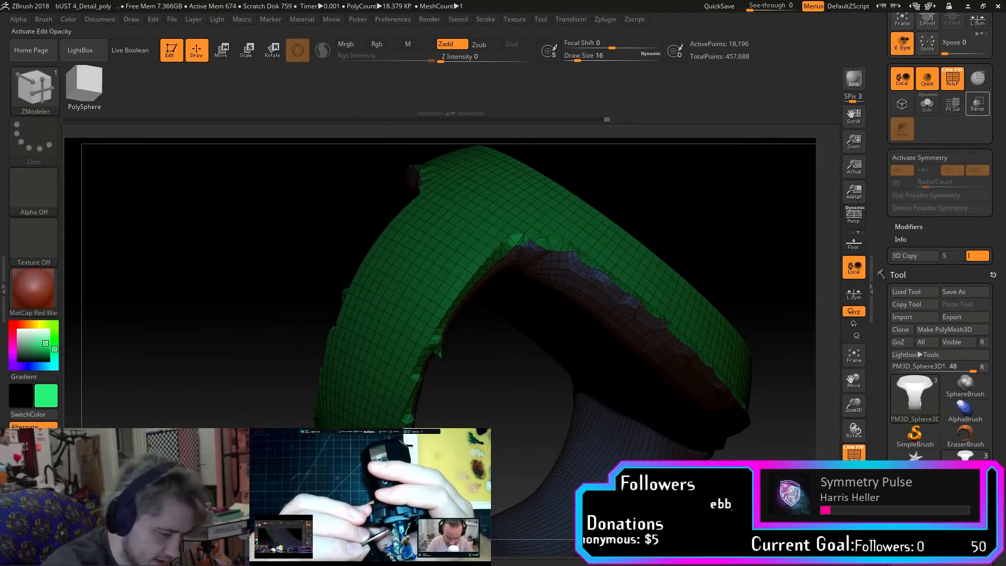
left_click_drag(857, 407, 856, 456)
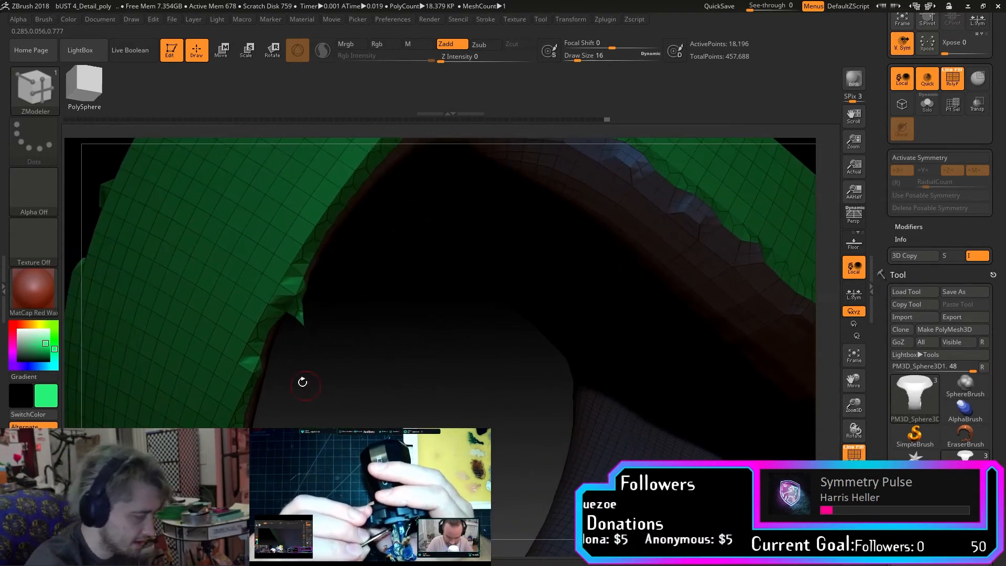
left_click_drag(308, 325, 318, 198)
left_click_drag(541, 366, 307, 249)
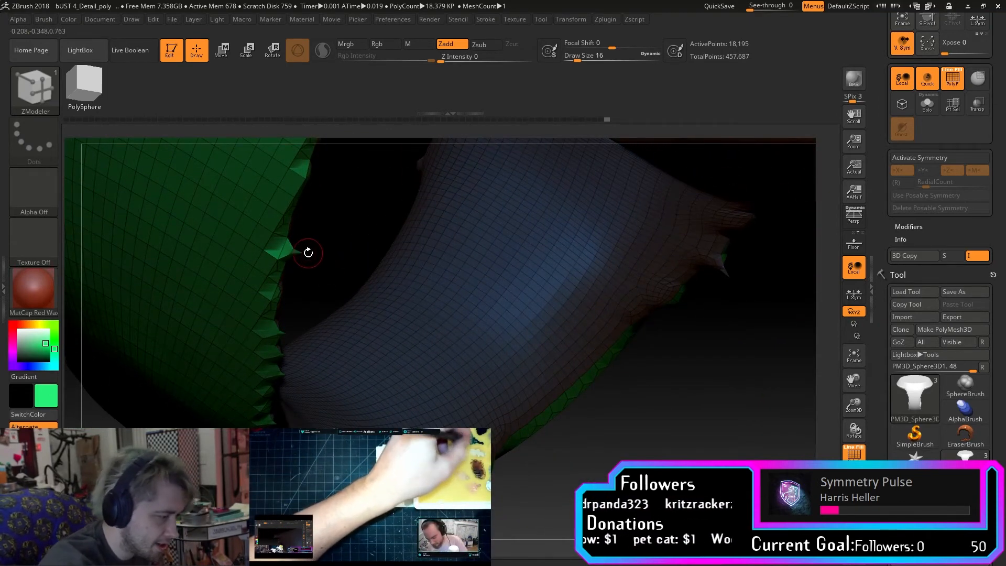
mouse_move(313, 252)
left_mouse_down()
mouse_move(359, 188)
mouse_move(358, 221)
mouse_move(330, 262)
left_mouse_up()
Delete the remaining spike tips along both side rims of the ring's blue inner surface.
left_click_drag(276, 424, 769, 386)
left_click_drag(601, 445, 523, 388)
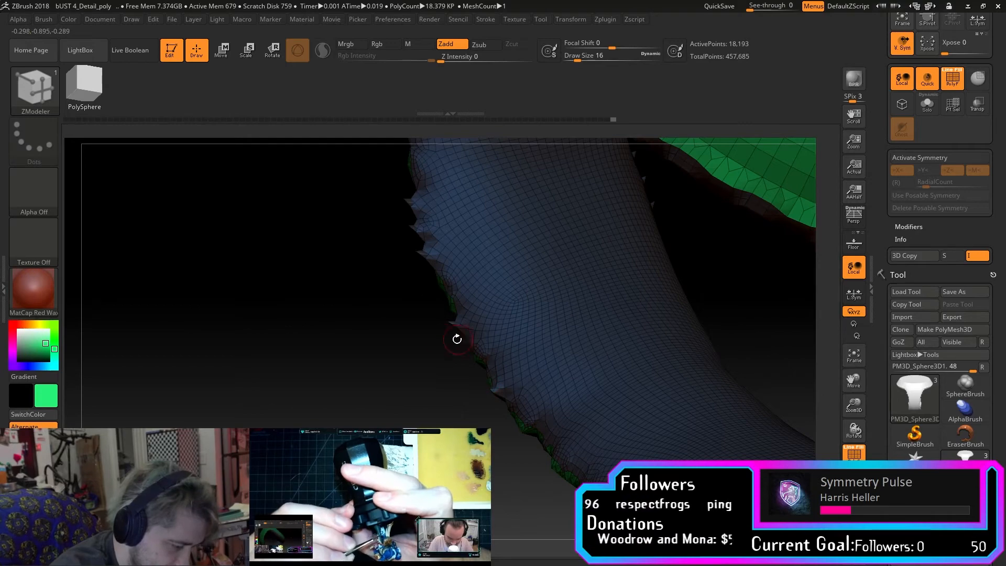
left_click_drag(446, 345, 442, 330)
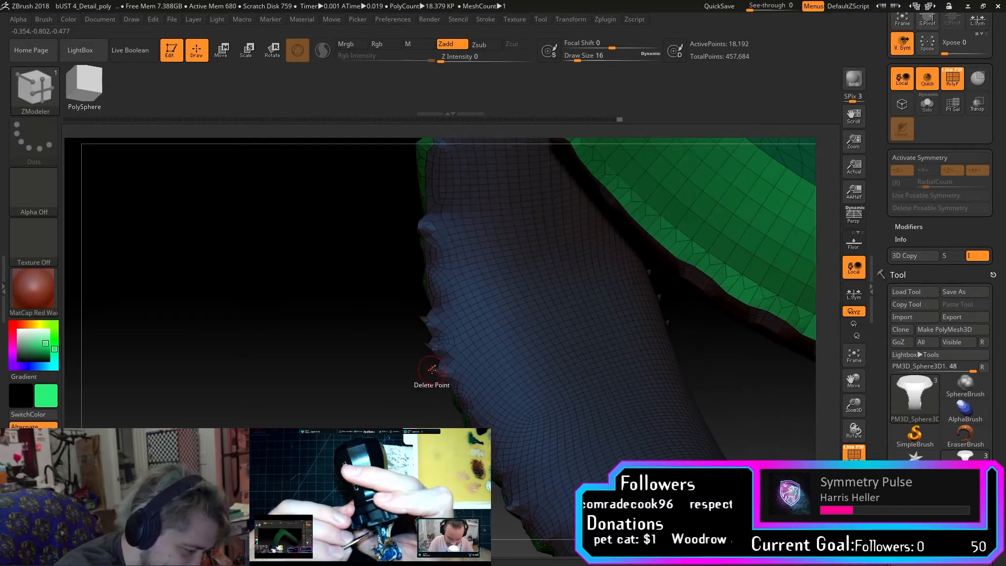
left_click_drag(408, 321, 562, 341)
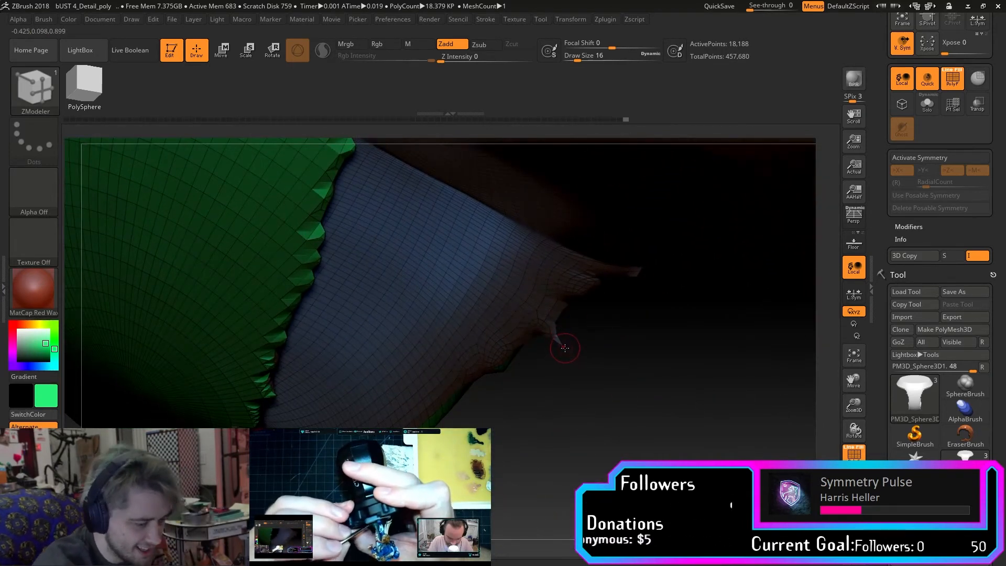
left_click_drag(567, 350, 556, 389)
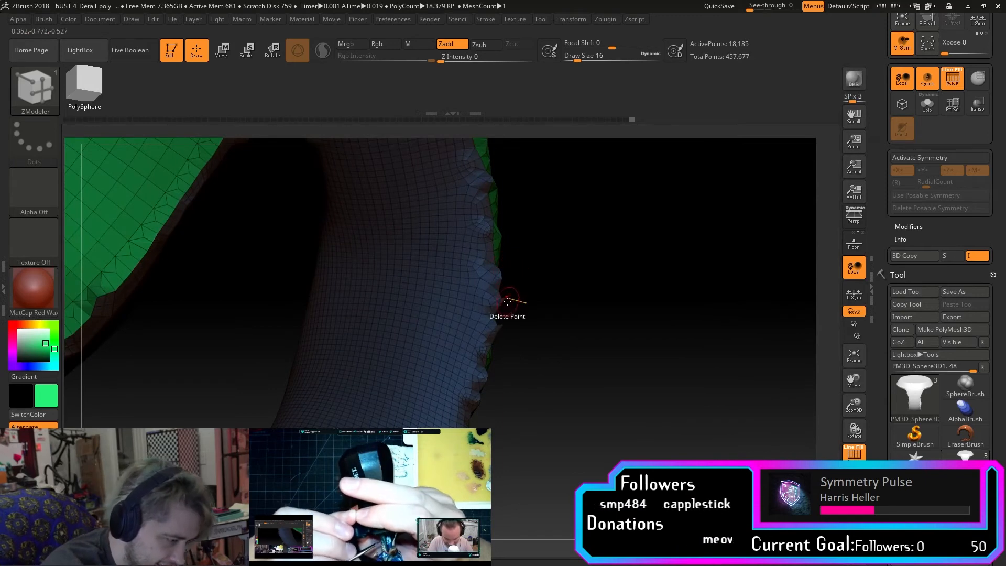
left_click_drag(542, 295, 593, 341)
Set the ZModeler polygon action to Delete with the Polys target, working beside the hole in the blue inner surface.
left_click_drag(850, 406, 849, 478)
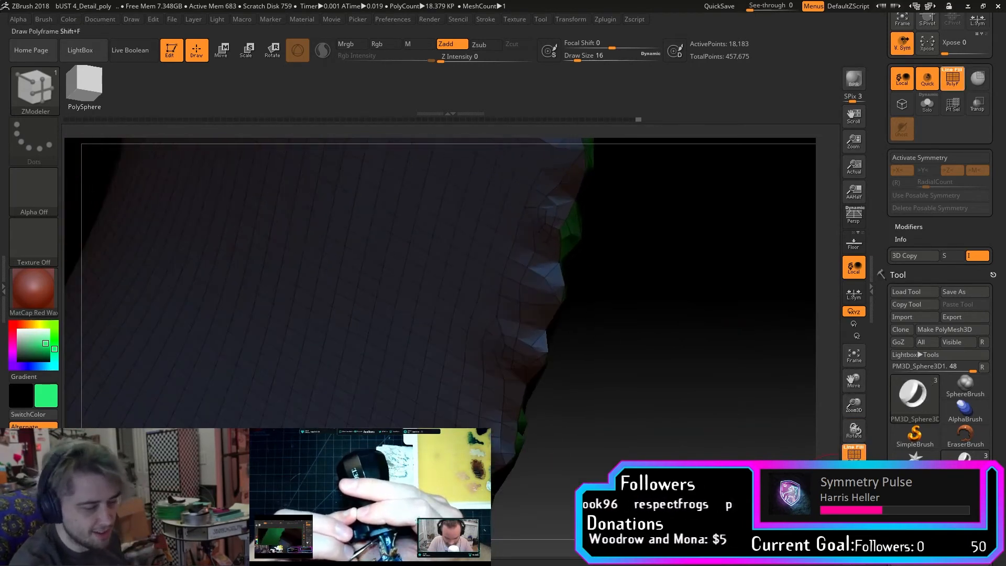
left_click_drag(854, 385, 970, 258)
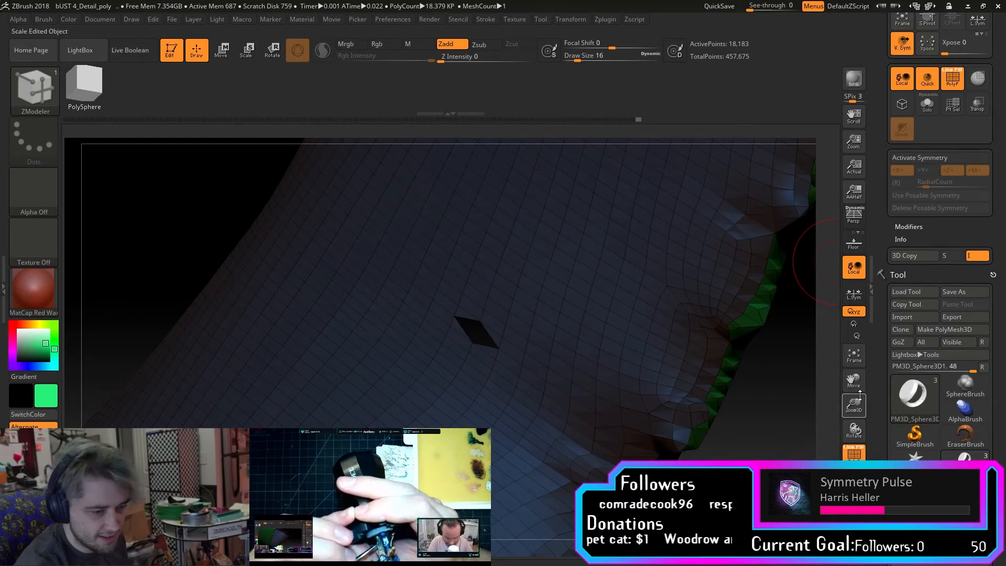
left_click_drag(857, 399, 900, 238)
left_click_drag(826, 419, 784, 377)
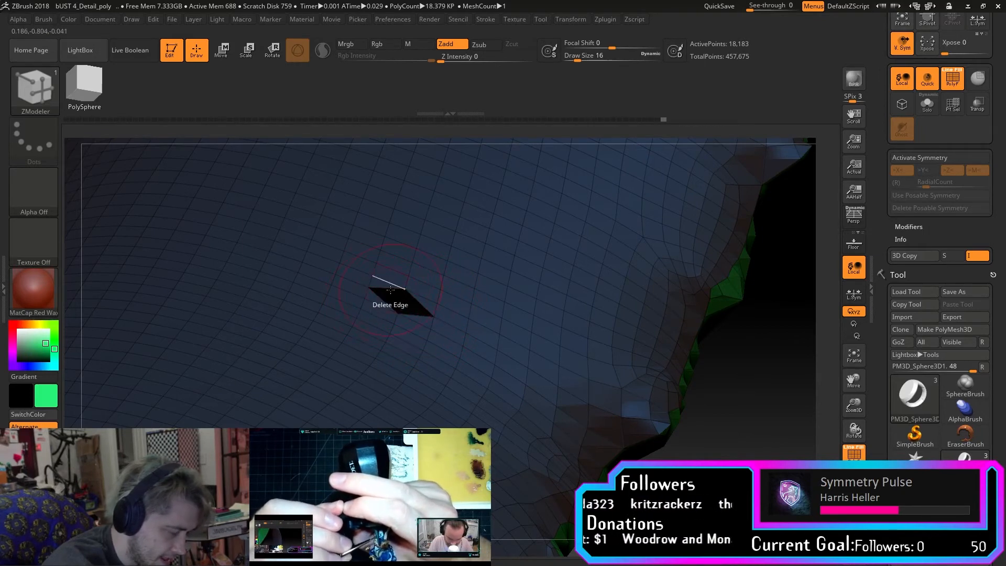
left_click_drag(402, 292, 381, 293)
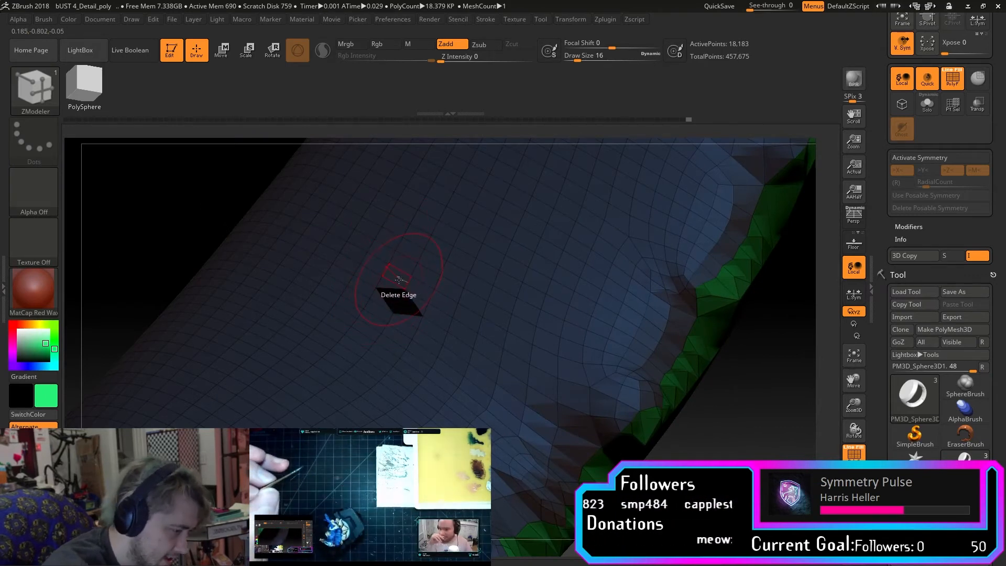
key("space")
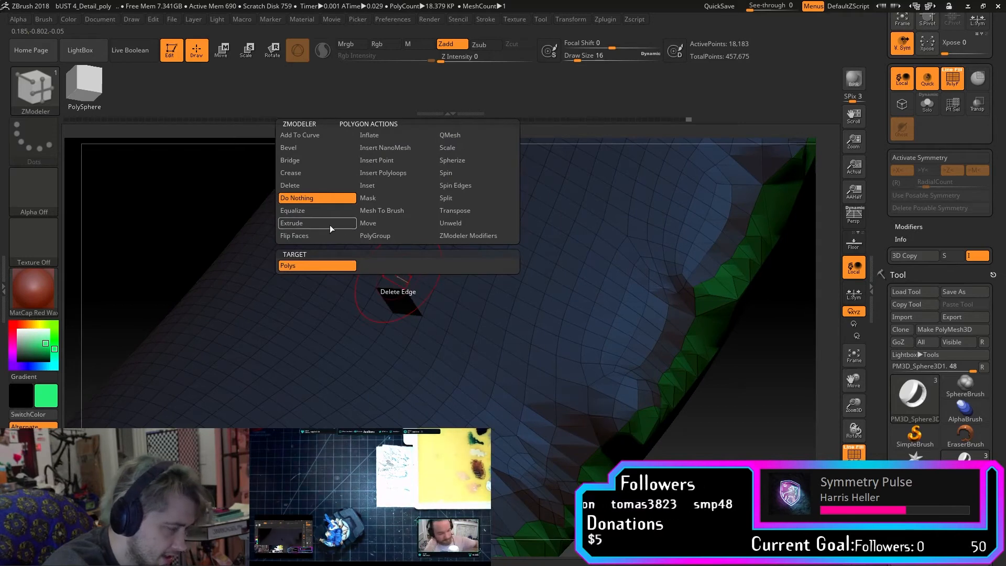
left_click(302, 185)
left_click(321, 265)
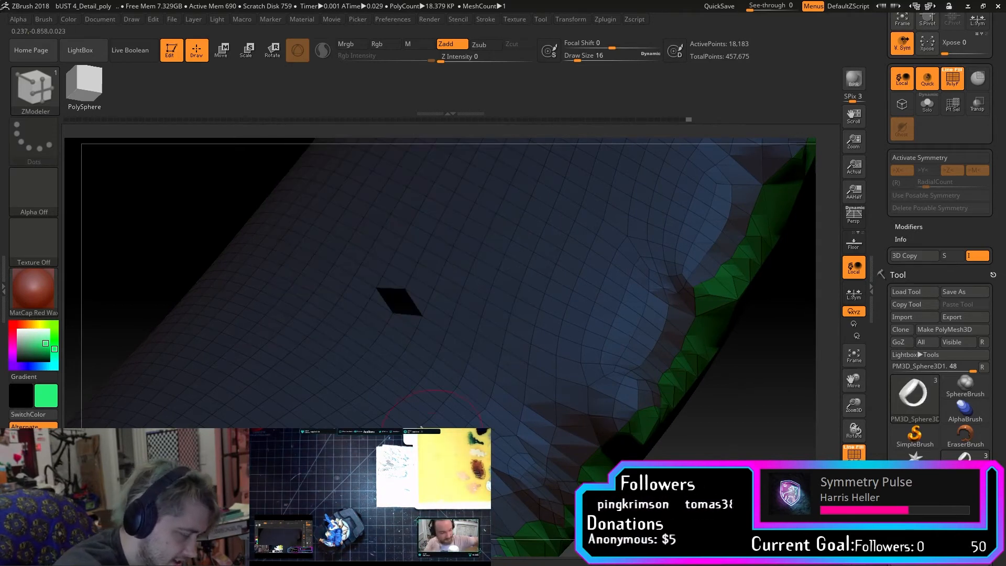
Set the ZModeler edge action to Close and fill the hole in the blue inner surface.
left_click(406, 318)
key("space")
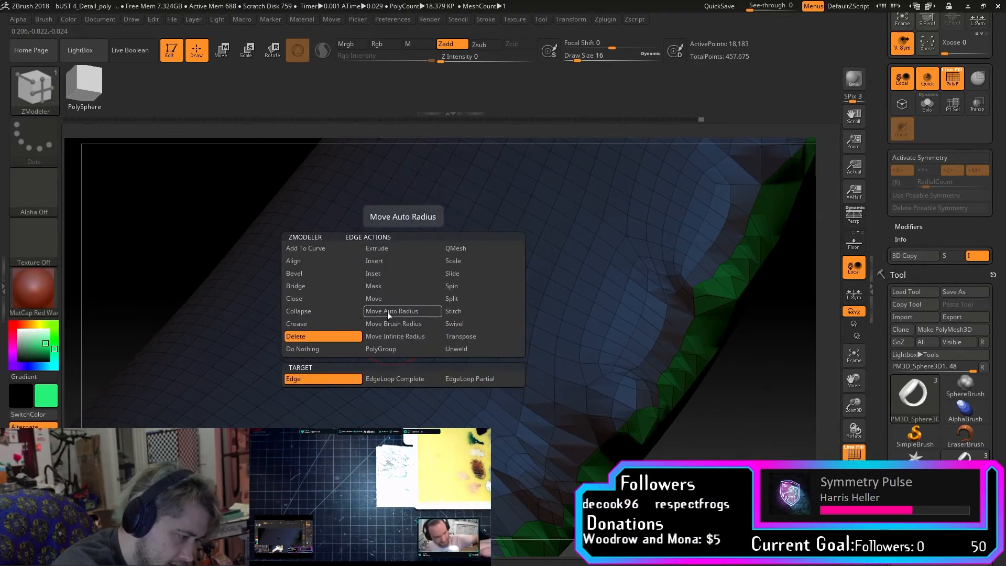
left_click(317, 300)
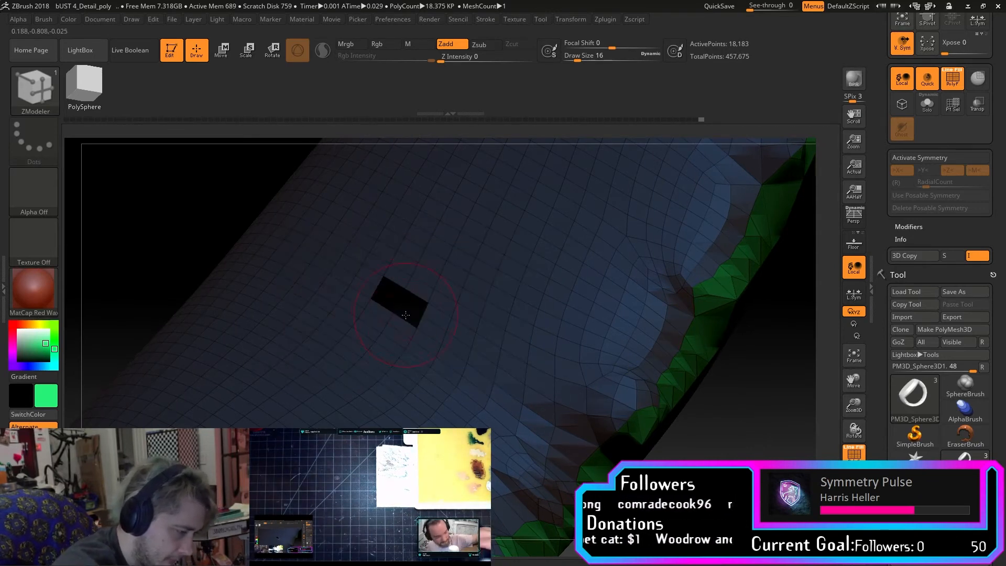
left_click(403, 319)
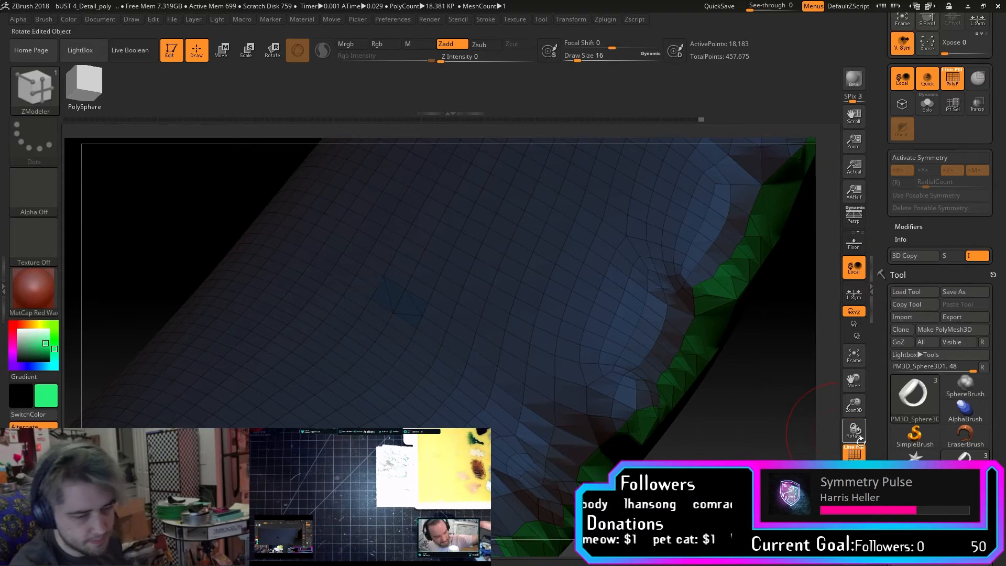
Frame the whole ring, set the draw size to 97 and select the Inflat brush.
left_click(855, 356)
mouse_move(722, 446)
left_mouse_down()
mouse_move(671, 448)
mouse_move(743, 443)
mouse_move(775, 400)
left_mouse_up()
key("s")
key("s")
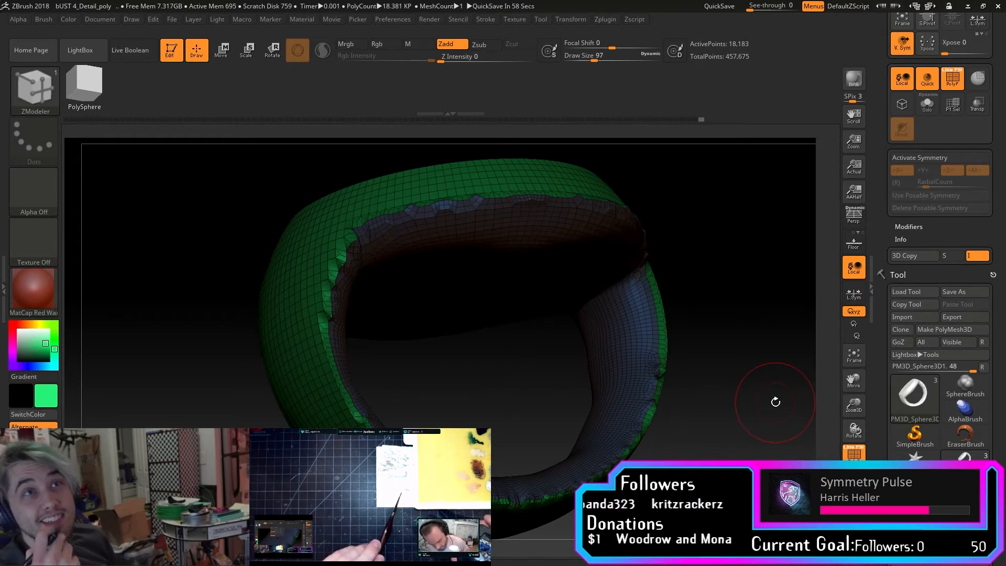
left_click_drag(775, 402, 709, 377)
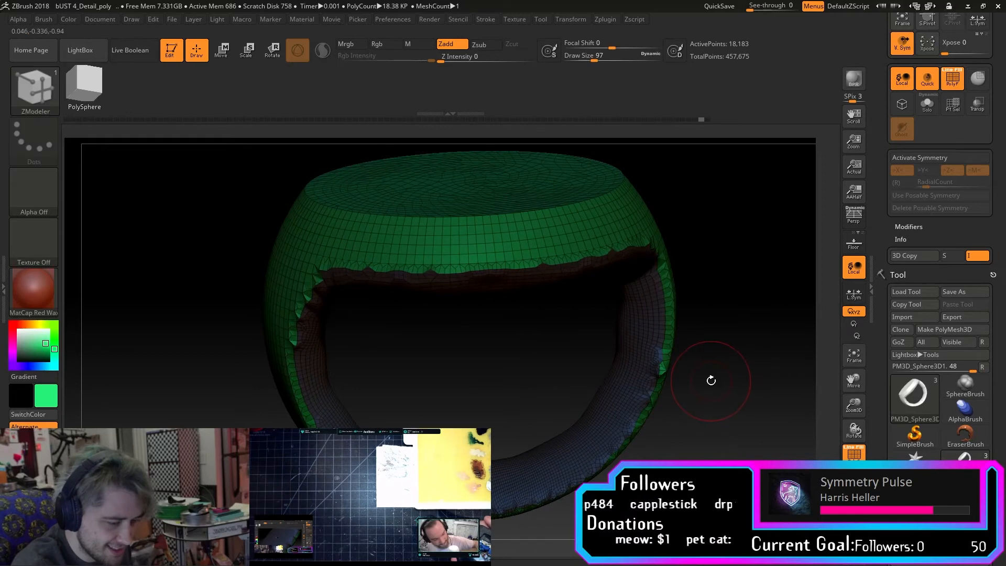
key("b")
key("i")
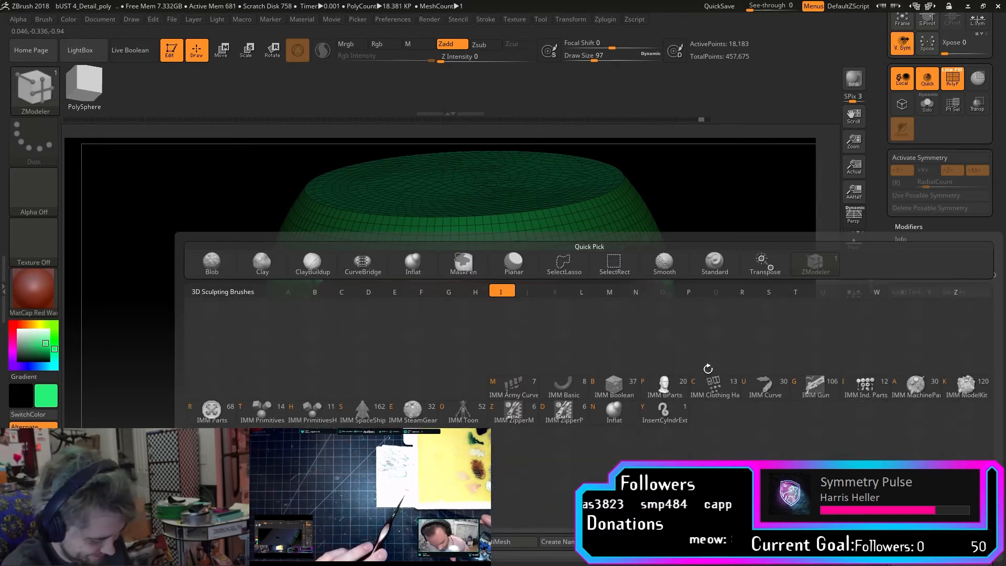
key("n")
mouse_move(754, 381)
left_mouse_down()
mouse_move(695, 377)
mouse_move(763, 347)
mouse_move(765, 361)
mouse_move(743, 367)
left_mouse_up()
mouse_move(681, 398)
left_mouse_down("alt")
mouse_move(565, 408)
mouse_move(568, 449)
mouse_move(609, 332)
left_mouse_up("alt")
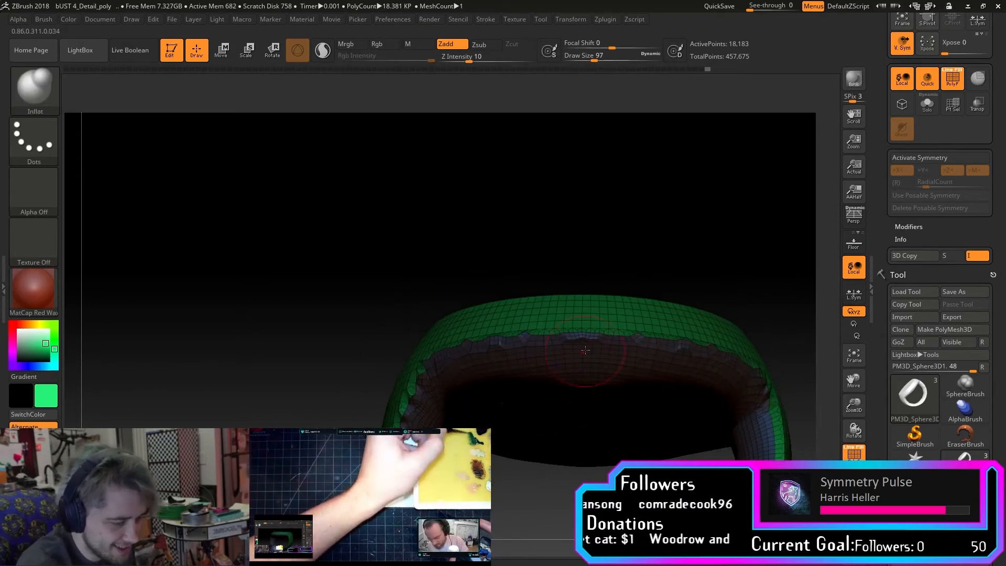
Smooth the ragged rim between the green band and the inner surface, and reselect the Inflat brush.
key("shift")
mouse_move(511, 342)
left_mouse_down("shift")
mouse_move(474, 342)
mouse_move(408, 410)
left_mouse_up("shift")
mouse_move(461, 440)
left_mouse_down()
mouse_move(472, 422)
mouse_move(463, 434)
left_mouse_up()
key("b")
key("i")
key("n")
Switch back to ZModeler and delete the tip points of the long spike at the rim's corner.
left_click_drag(508, 509, 734, 403)
left_click_drag(853, 380, 840, 415)
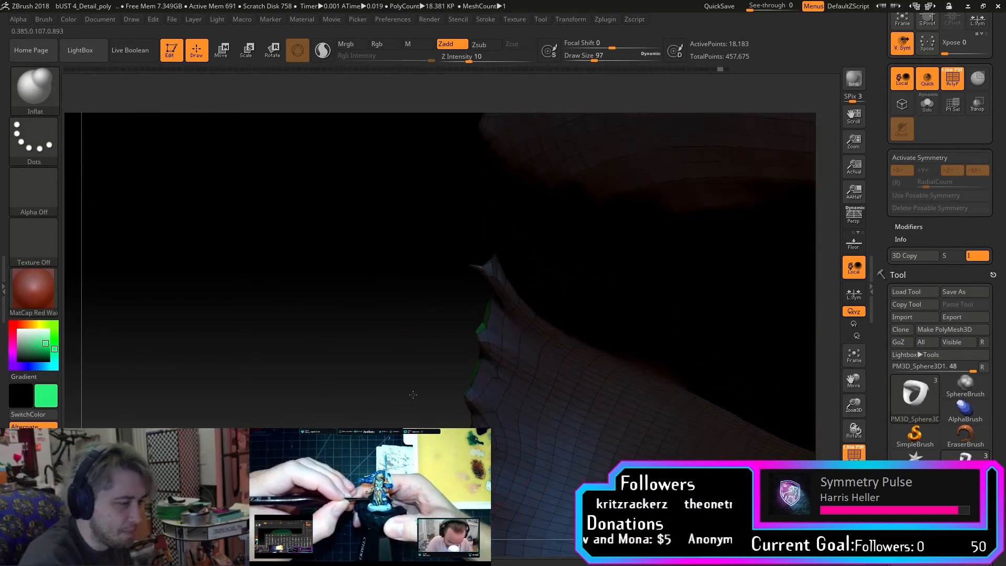
left_click_drag(412, 394, 403, 370)
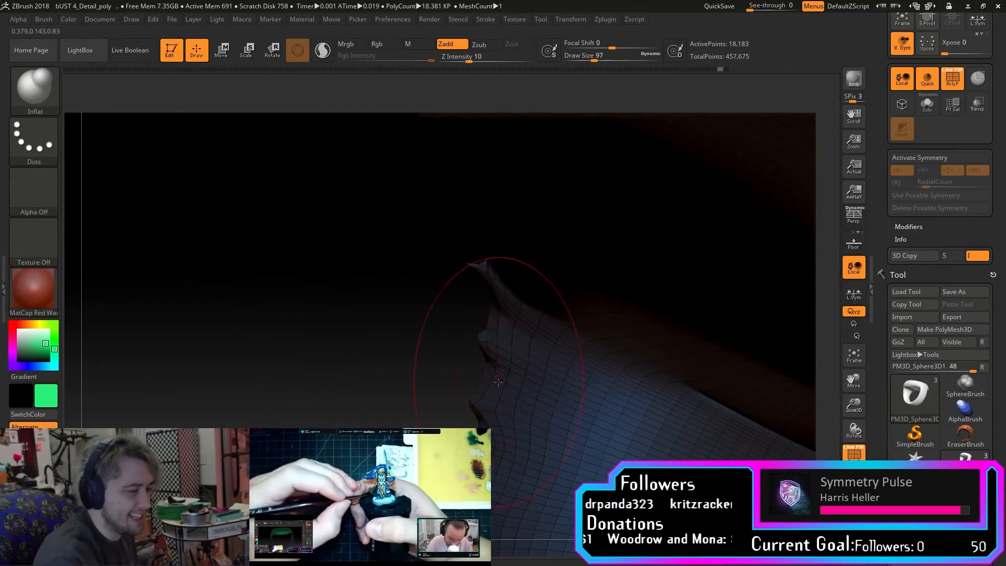
key("b")
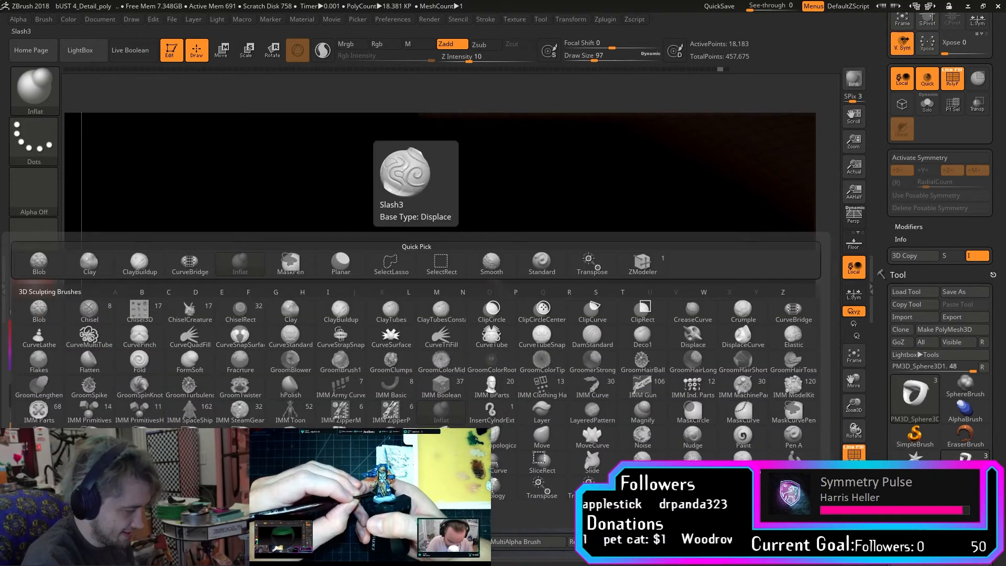
key("z")
key("m")
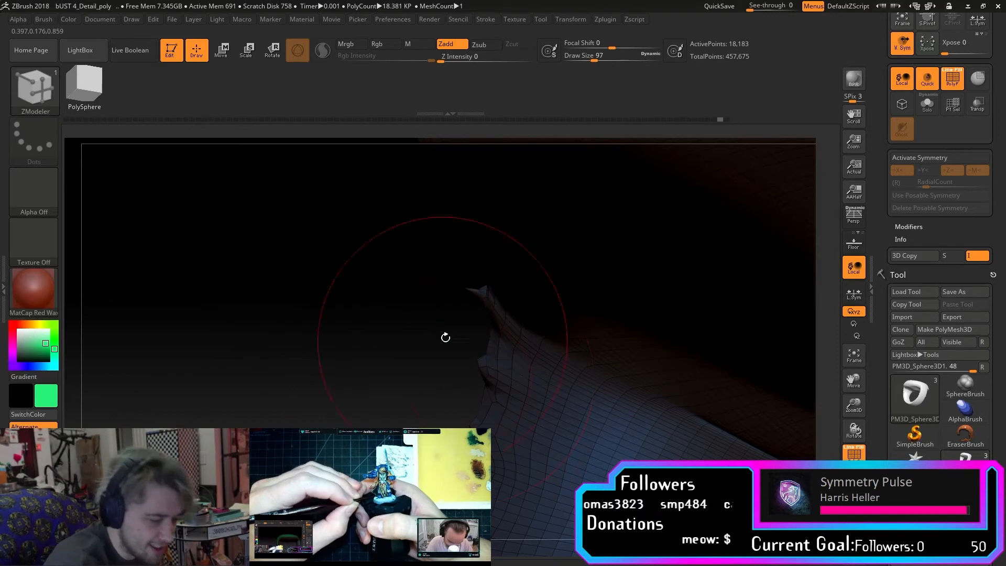
left_click_drag(468, 307, 495, 425)
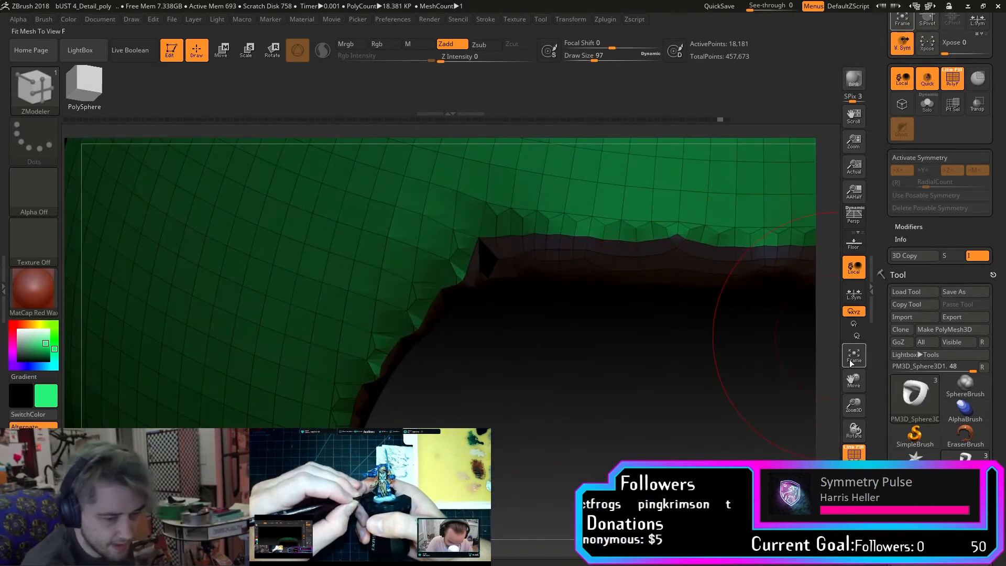
Frame the ring again and set the draw size to 163.
left_click(858, 360)
mouse_move(746, 414)
left_mouse_down()
mouse_move(705, 397)
mouse_move(717, 378)
mouse_move(725, 386)
left_mouse_up()
key("s")
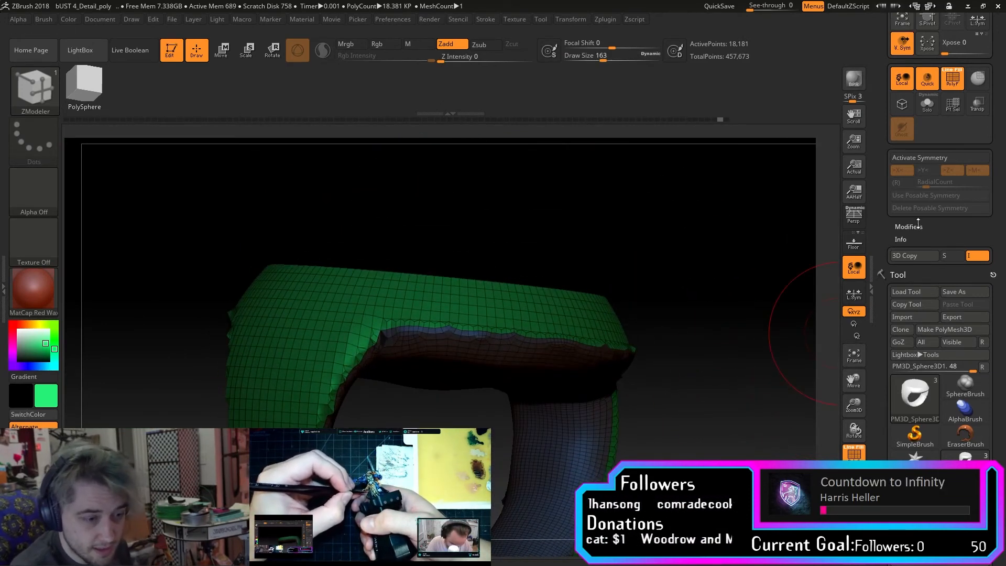
Bring the geometry options into view and turn on Dynamic Subdiv for the ring mesh.
left_click(901, 275)
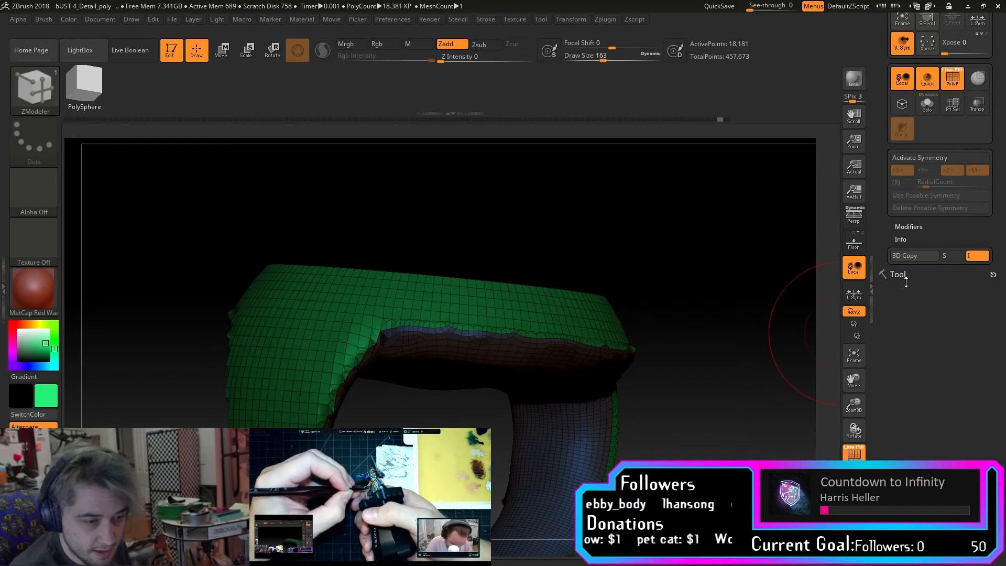
left_click_drag(905, 280, 905, 398)
left_click(908, 405)
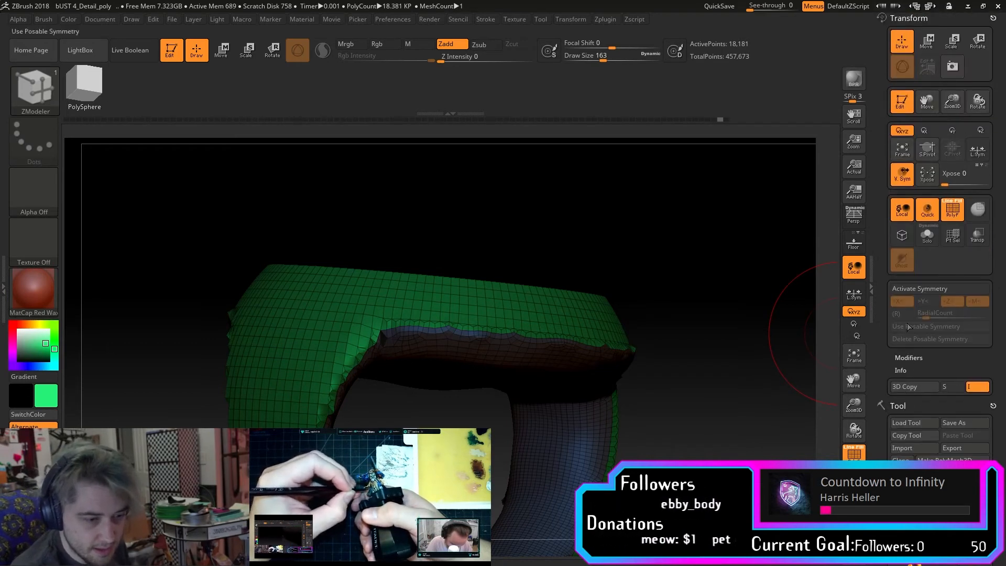
left_click_drag(740, 313, 736, 307)
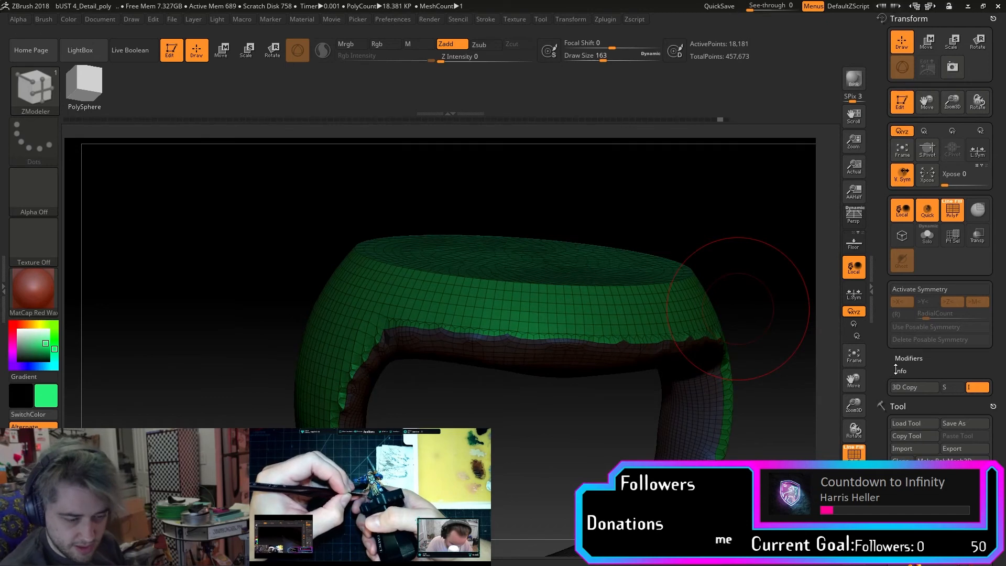
scroll(896, 369, "down", 15)
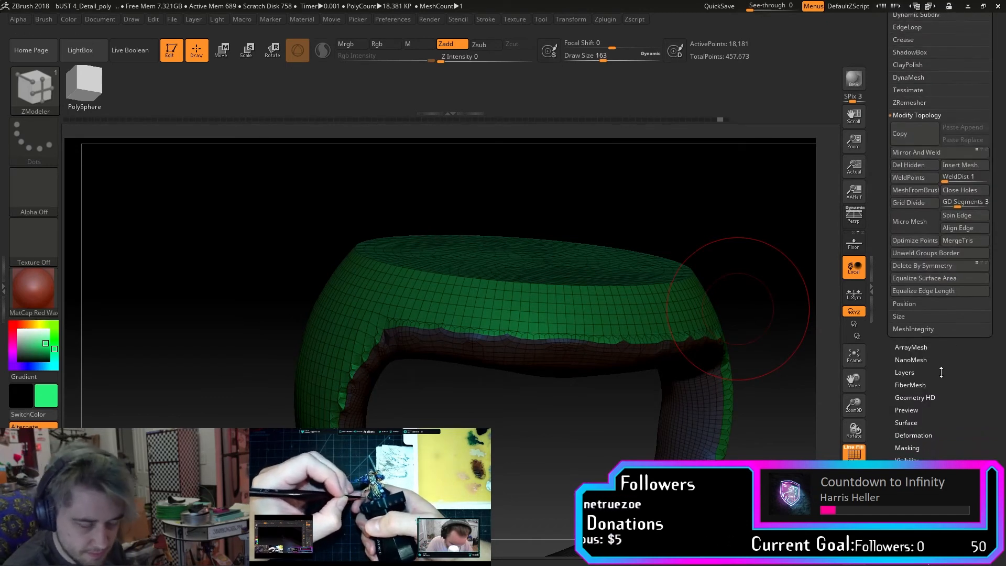
scroll(941, 373, "up", 5)
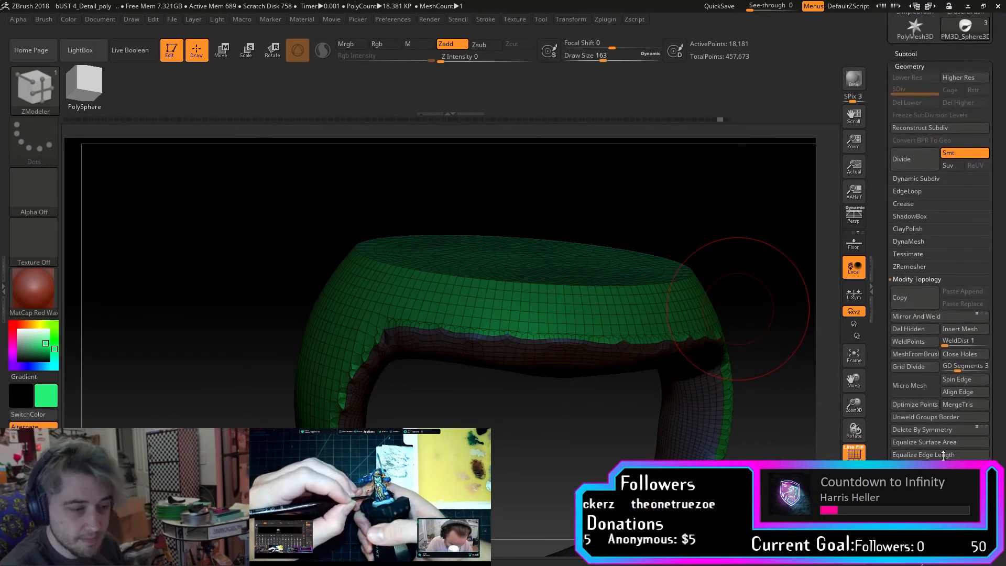
left_click_drag(943, 455, 943, 451)
left_click_drag(772, 422, 776, 433)
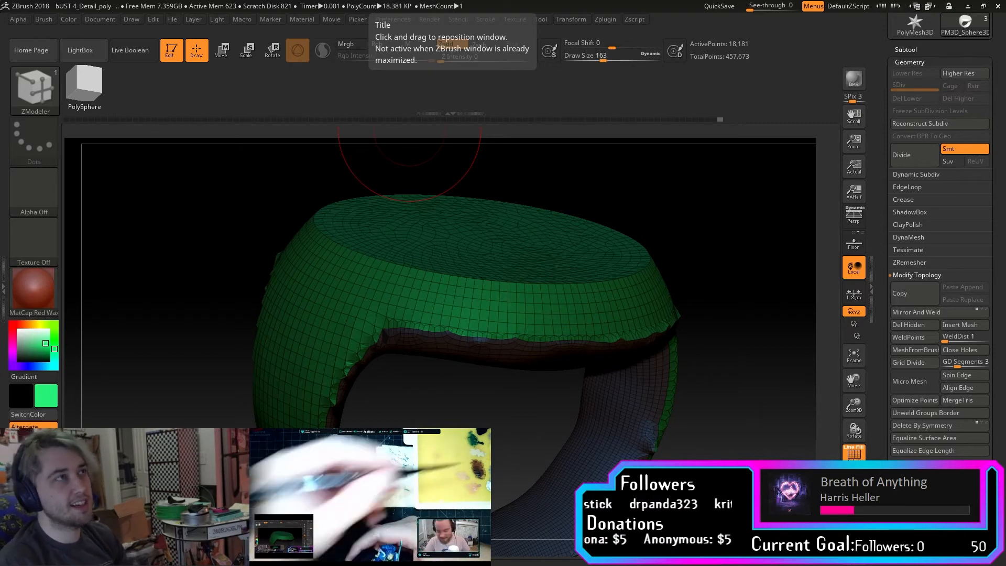
left_click_drag(408, 133, 393, 105)
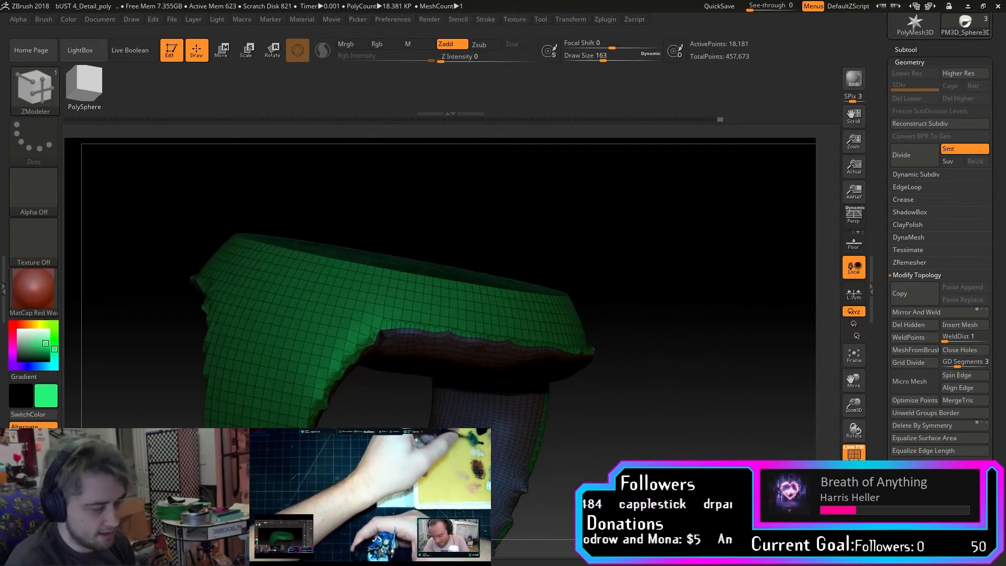
mouse_move(633, 445)
left_mouse_down()
mouse_move(665, 468)
mouse_move(749, 474)
mouse_move(737, 442)
mouse_move(754, 476)
mouse_move(770, 434)
mouse_move(791, 437)
mouse_move(705, 435)
mouse_move(778, 453)
mouse_move(770, 446)
mouse_move(686, 474)
mouse_move(697, 483)
mouse_move(715, 481)
mouse_move(667, 469)
mouse_move(681, 445)
left_mouse_up()
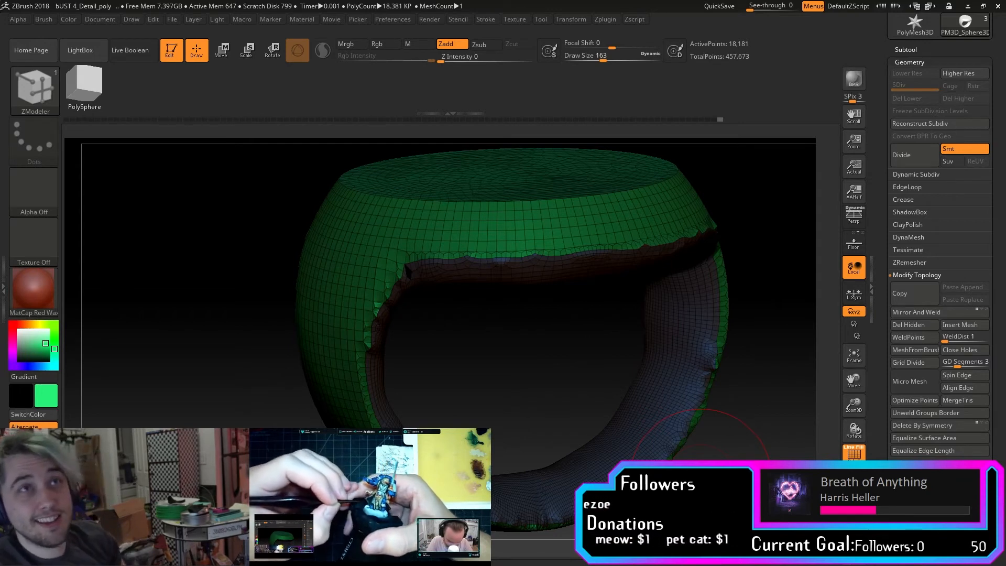
left_click(960, 75)
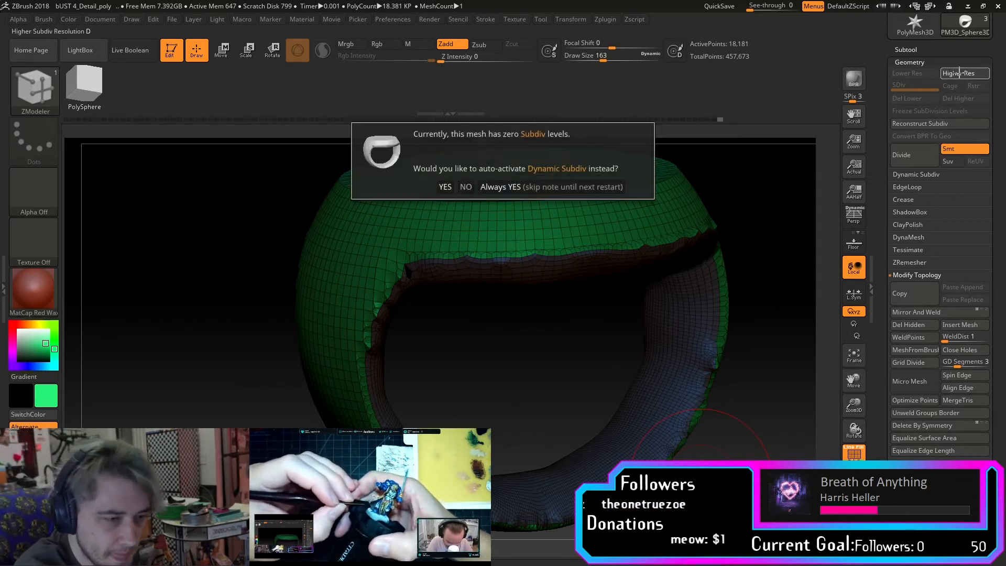
left_click(444, 186)
left_click_drag(572, 374, 568, 331)
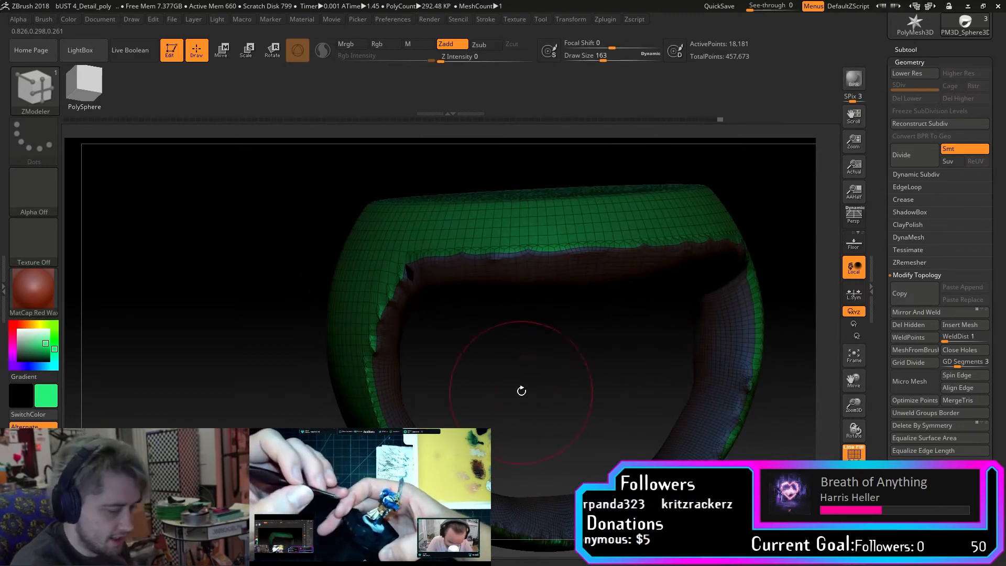
Set the draw size to 46.
key("s")
left_click_drag(502, 268, 467, 271)
key("shift")
key("s")
left_click_drag(513, 281, 508, 280)
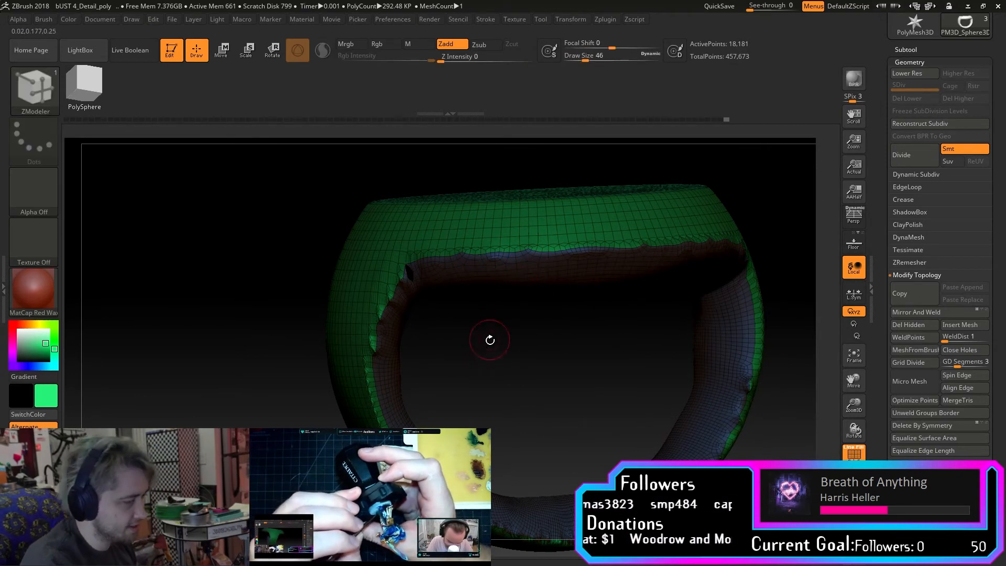
Select the Inflat brush and set the draw size to 65.
key("b")
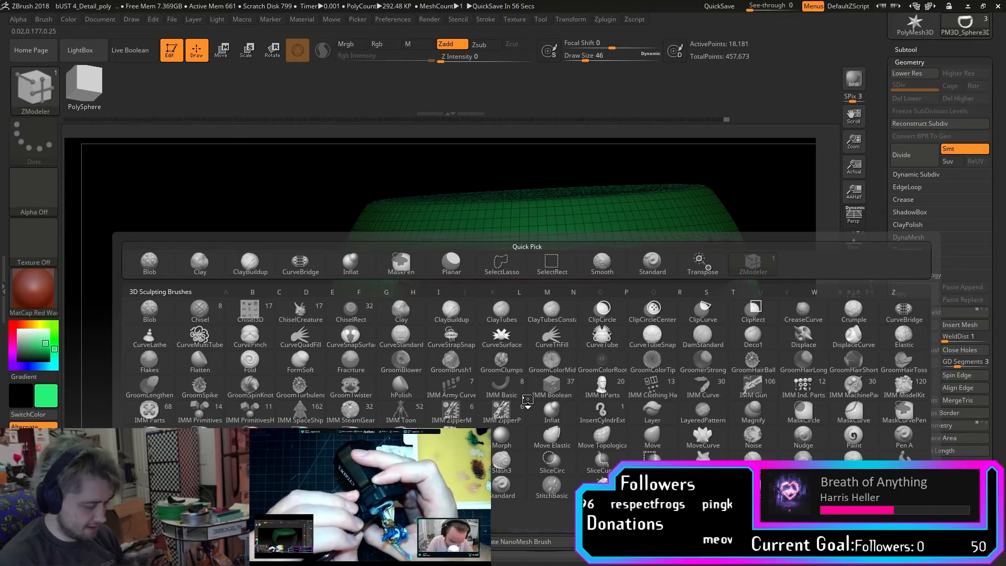
key("b")
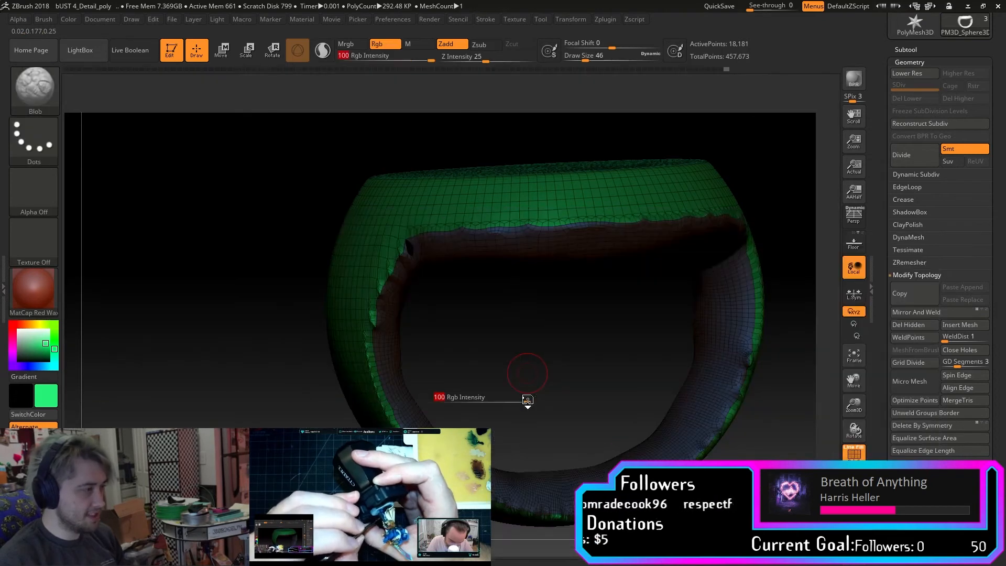
key("b")
key("i")
key("n")
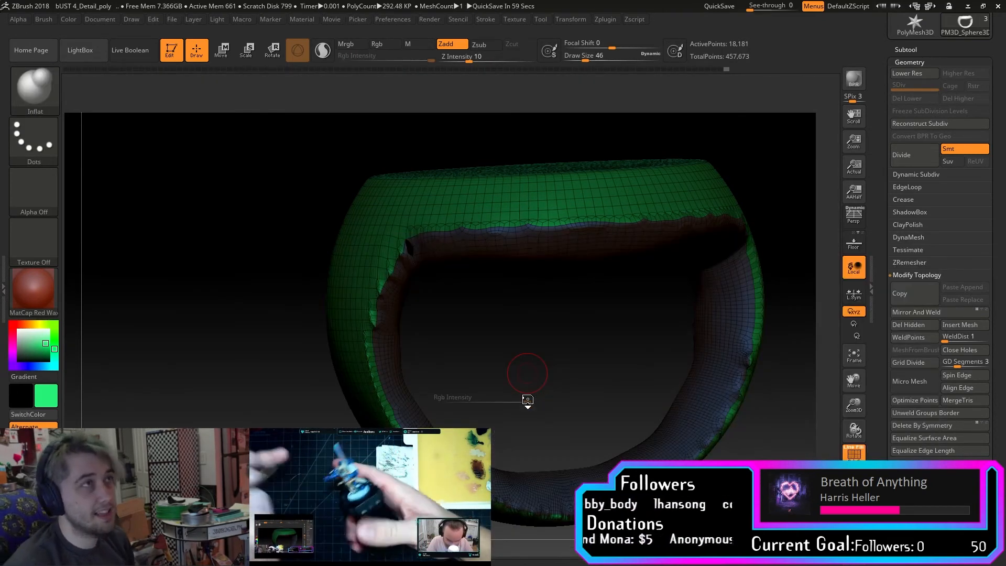
key("s")
mouse_move(549, 313)
left_mouse_down()
mouse_move(560, 313)
mouse_move(536, 297)
mouse_move(472, 314)
left_mouse_up()
key("shift")
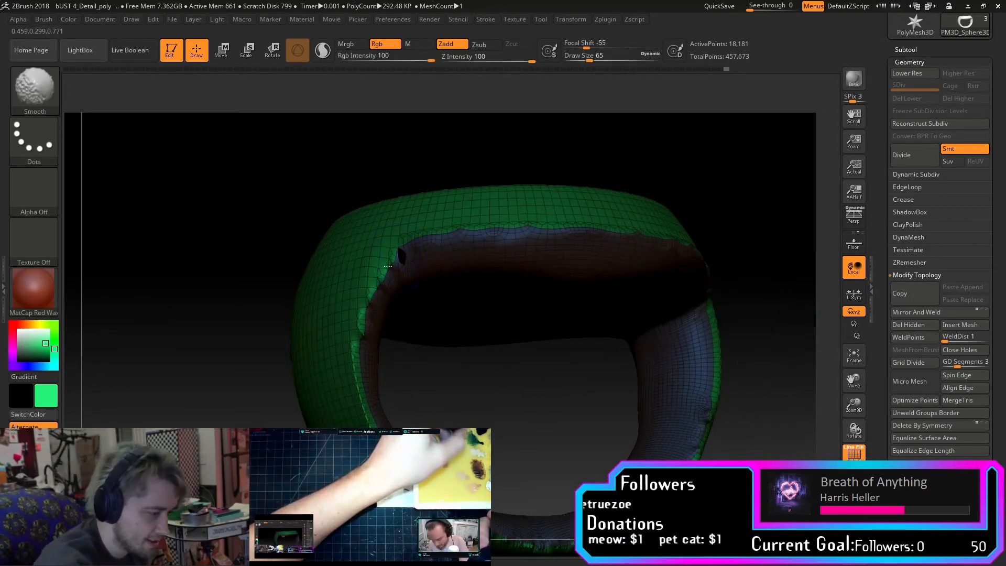
Examine the open hole at the rim's corner up close and turn off Dynamic Subdiv.
mouse_move(408, 361)
left_mouse_down()
mouse_move(420, 371)
mouse_move(431, 342)
mouse_move(414, 323)
left_mouse_up()
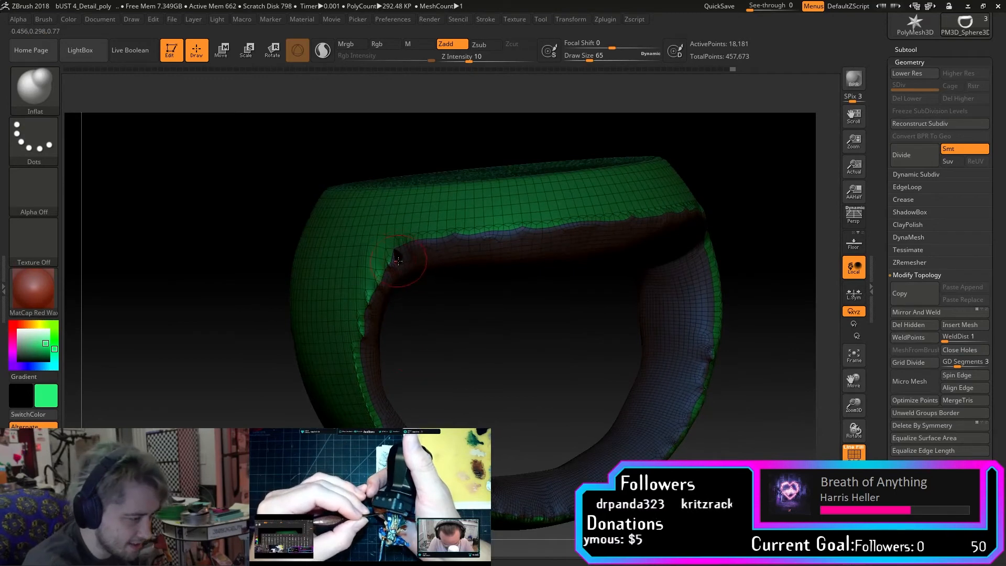
left_click_drag(855, 384, 857, 455)
left_click_drag(679, 387, 715, 433)
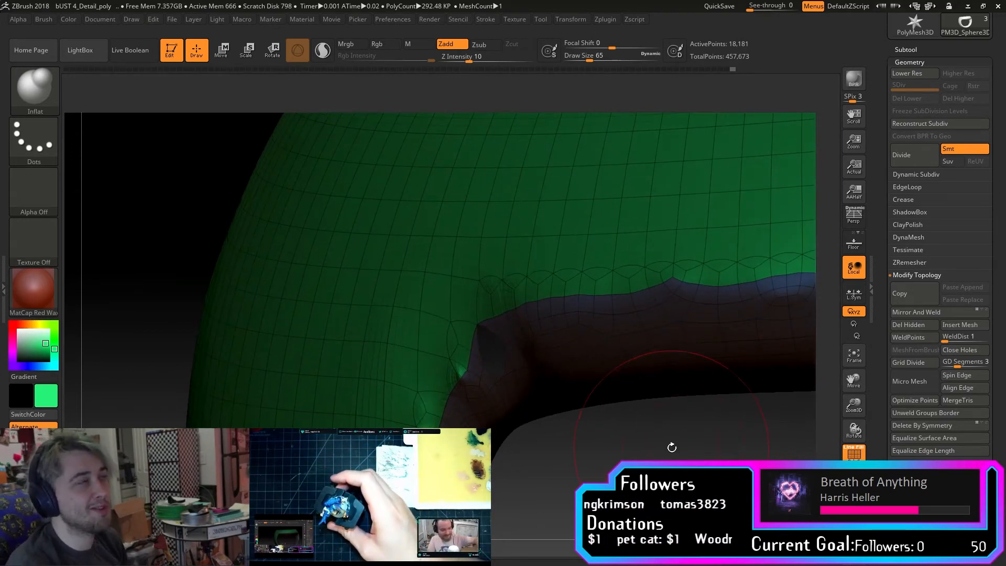
left_click_drag(690, 422, 680, 440)
left_click(922, 76)
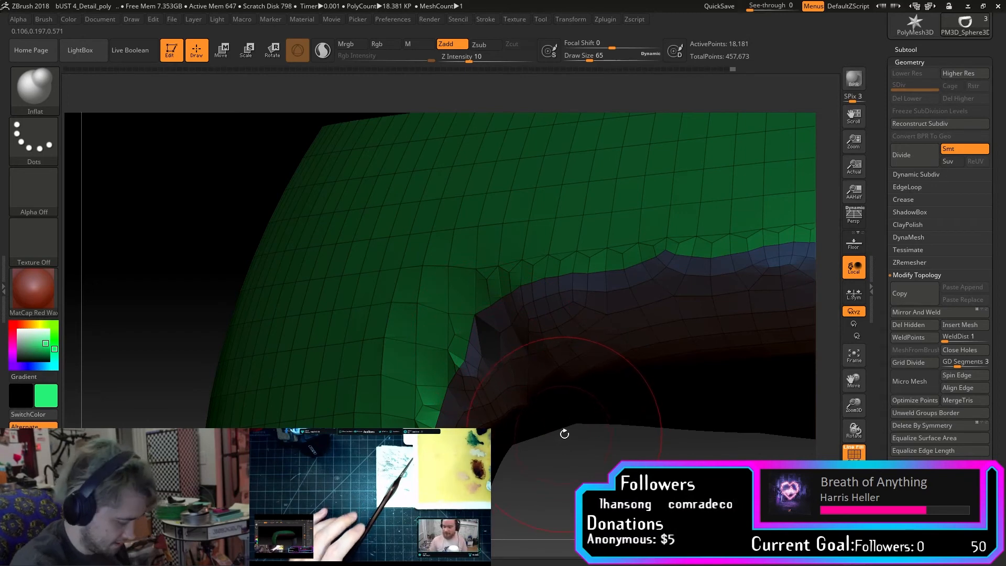
Switch to ZModeler and close the small hole at the rim's corner with Close Hole.
key("b")
key("z")
key("m")
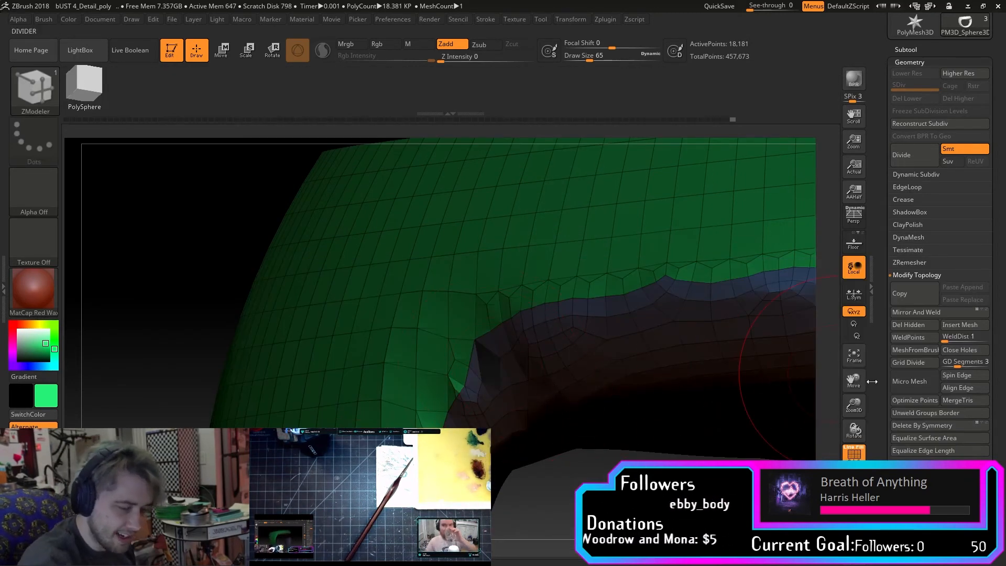
left_click_drag(853, 406, 849, 426)
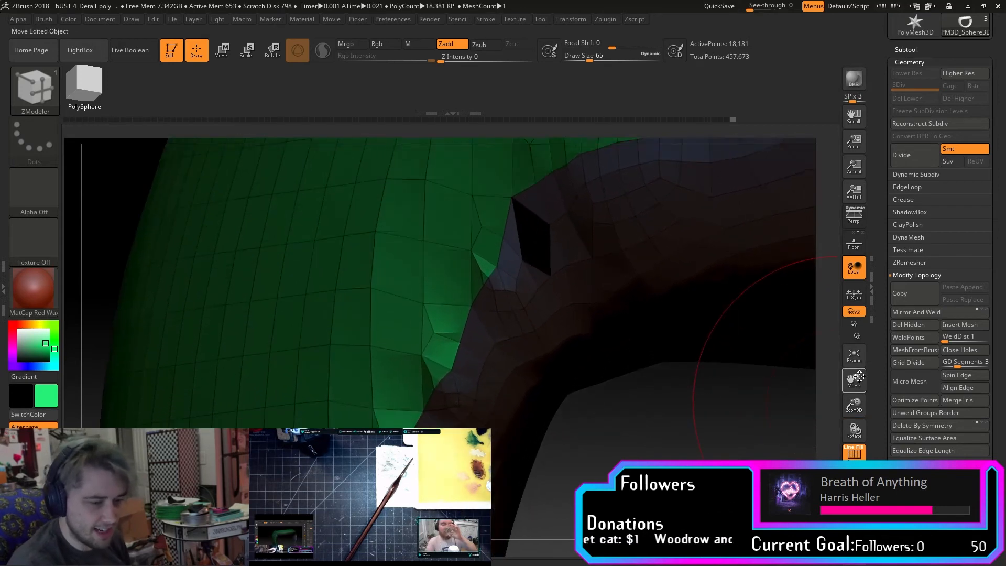
left_click_drag(853, 381, 819, 428)
key("space")
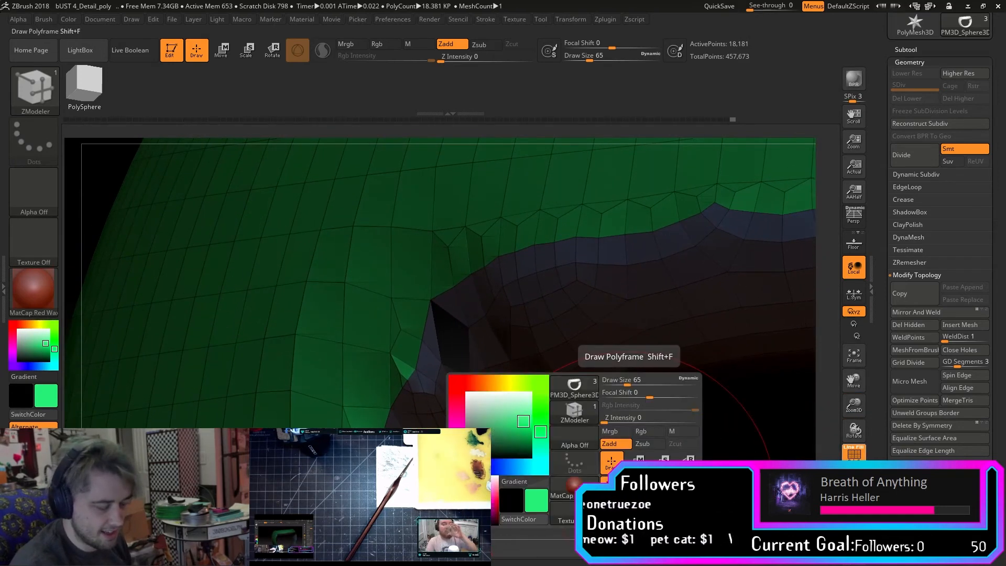
left_click_drag(625, 493, 632, 493)
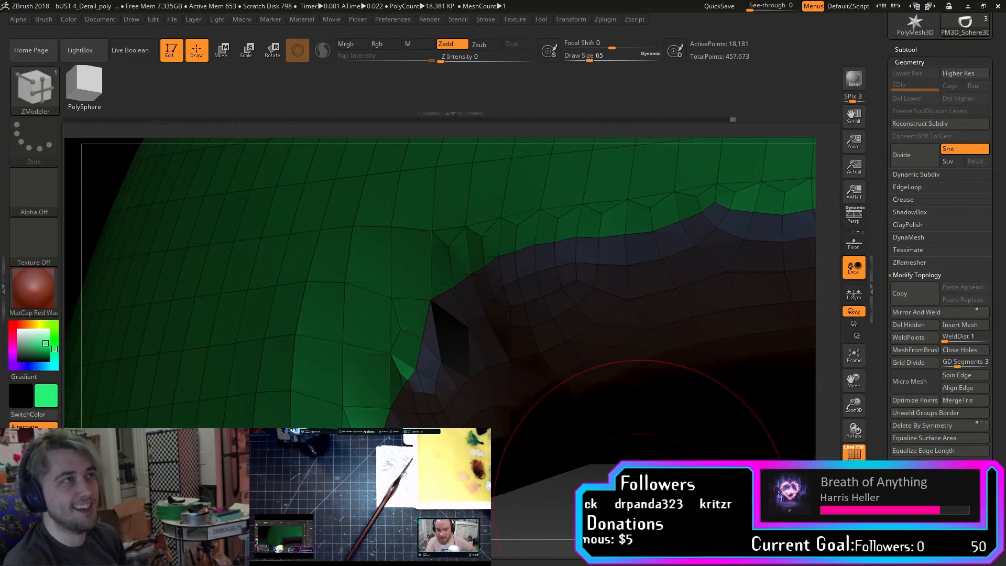
key("b")
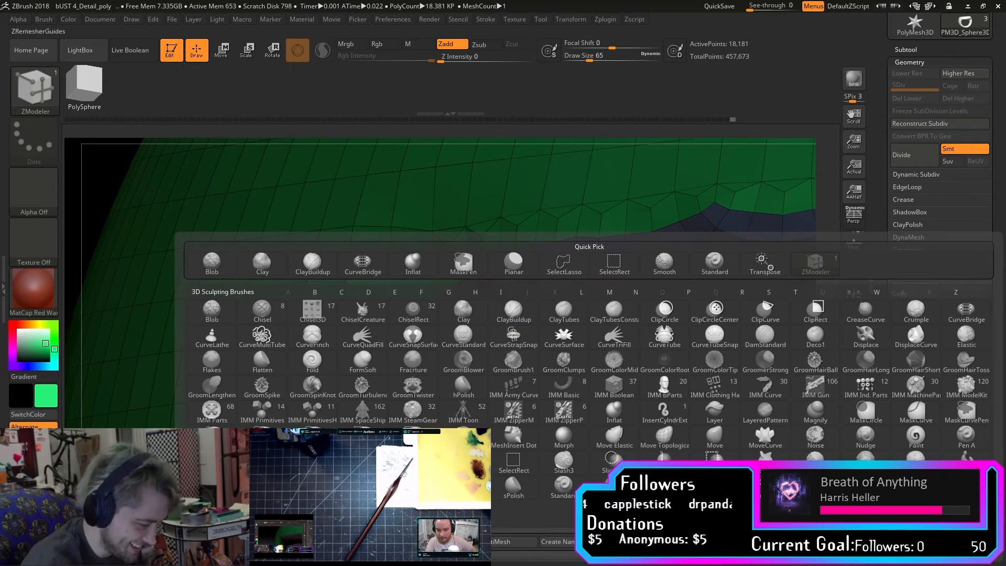
key("Escape")
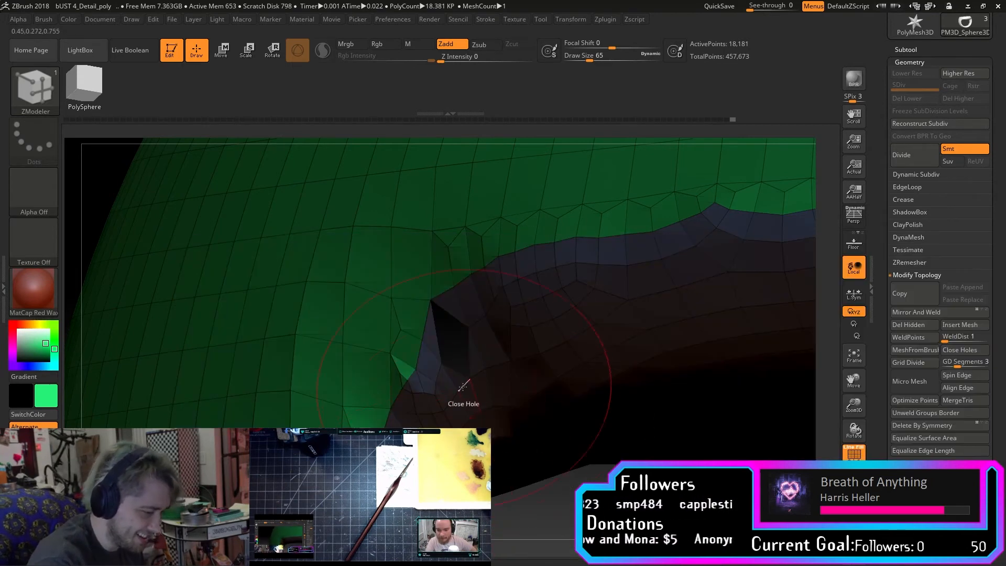
left_click(450, 318)
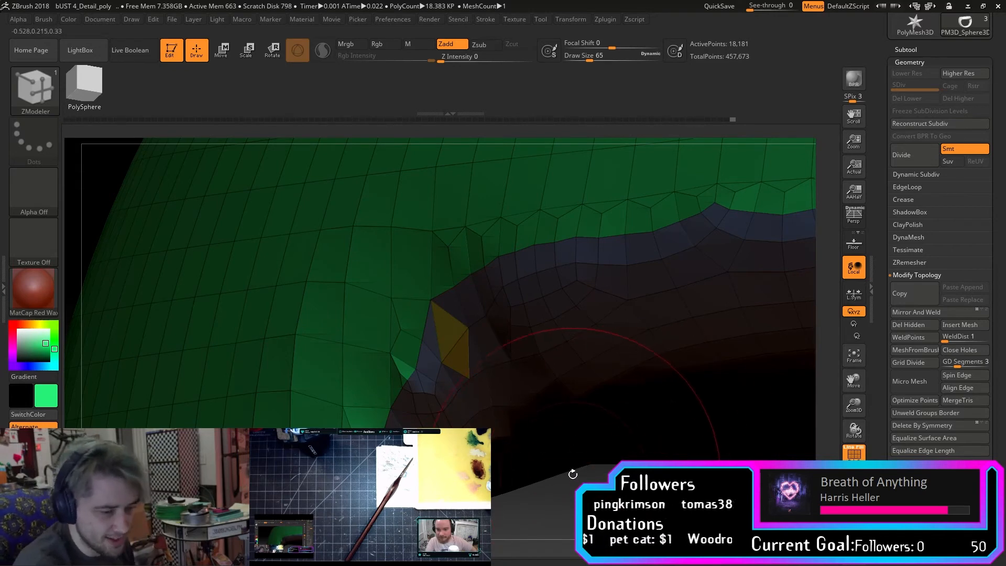
Reselect the Inflat brush, turn Dynamic Subdiv on and frame the whole ring.
key("b")
key("i")
key("n")
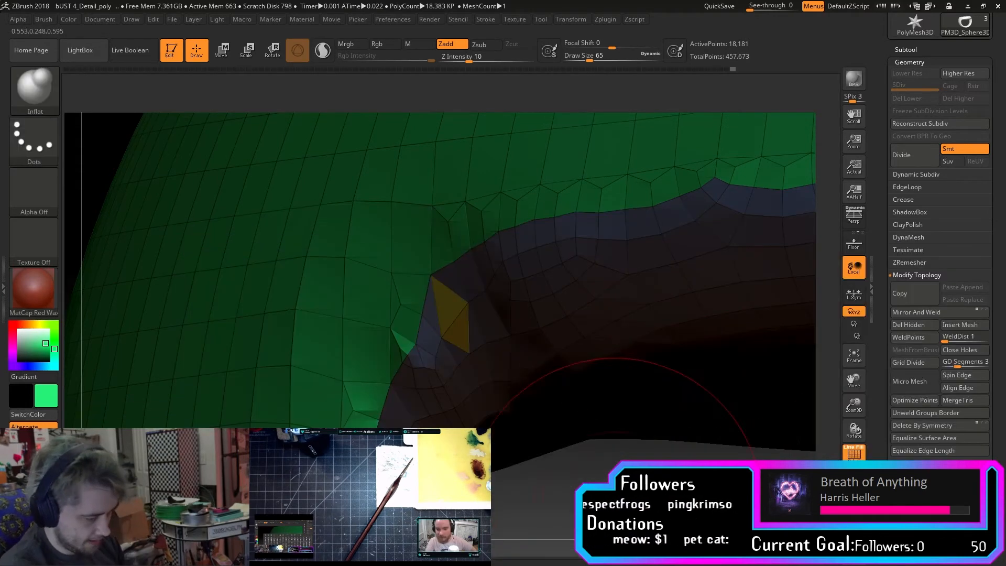
left_click(965, 73)
left_click(445, 187)
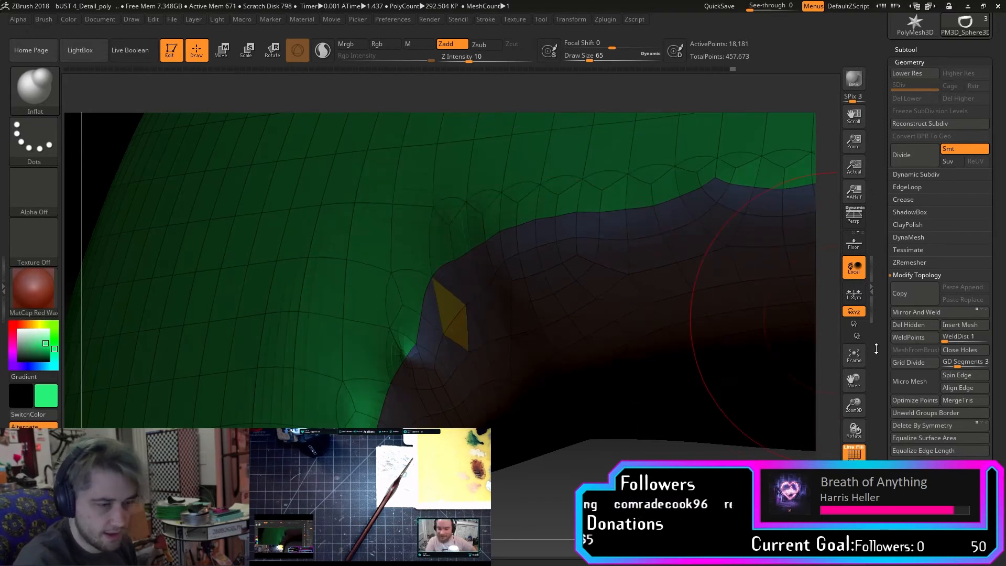
key("f")
mouse_move(524, 411)
left_mouse_down()
mouse_move(533, 371)
mouse_move(584, 351)
left_mouse_up()
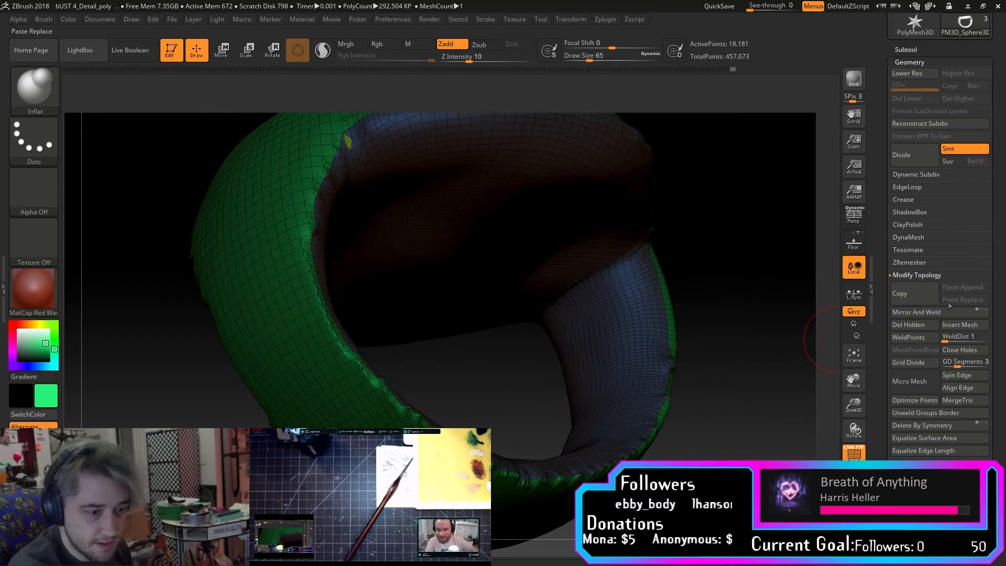
left_click_drag(763, 401, 754, 451)
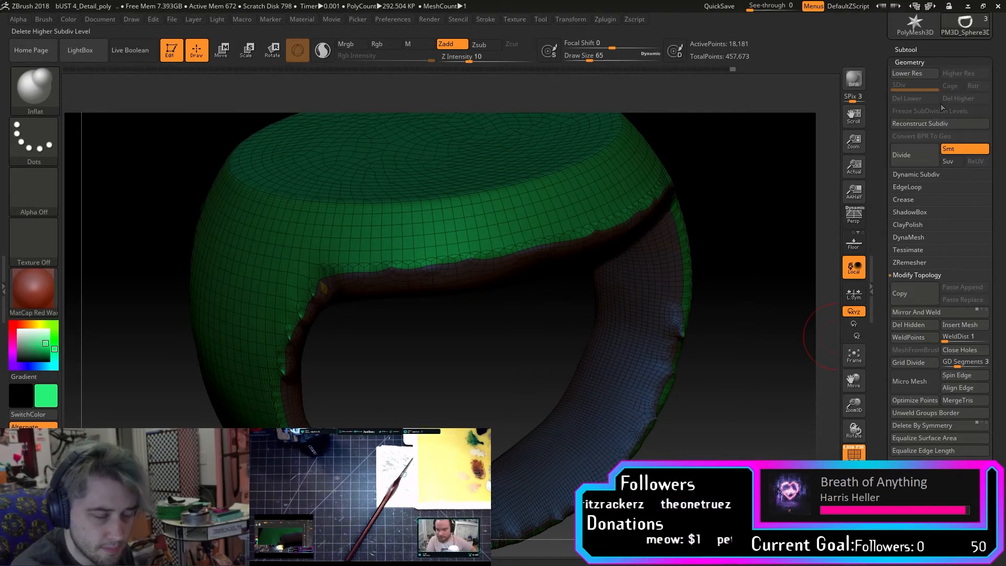
Compare the rim with Dynamic Subdiv off and on, choosing to always allow its auto-activation.
left_click(928, 72)
left_click(960, 73)
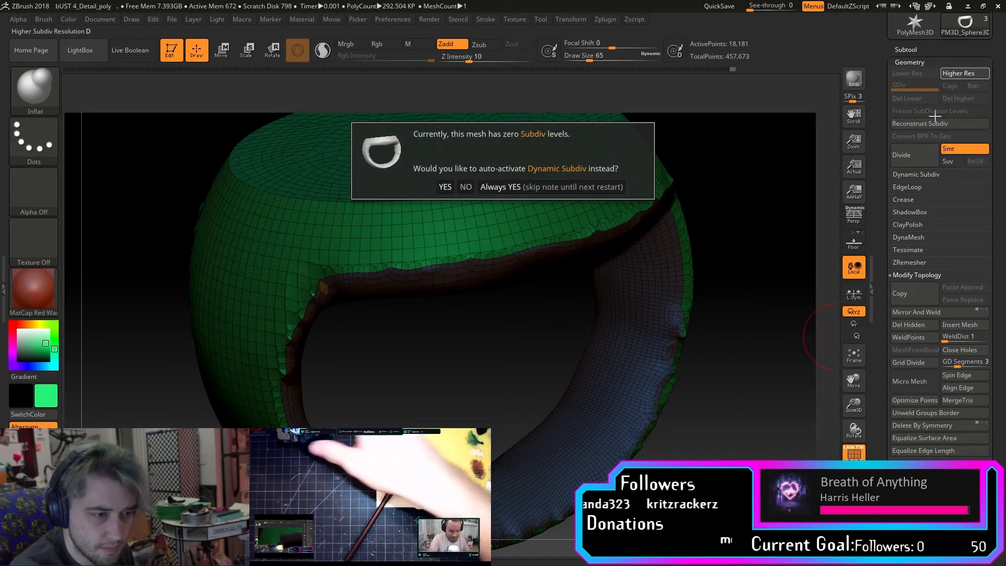
left_click(505, 187)
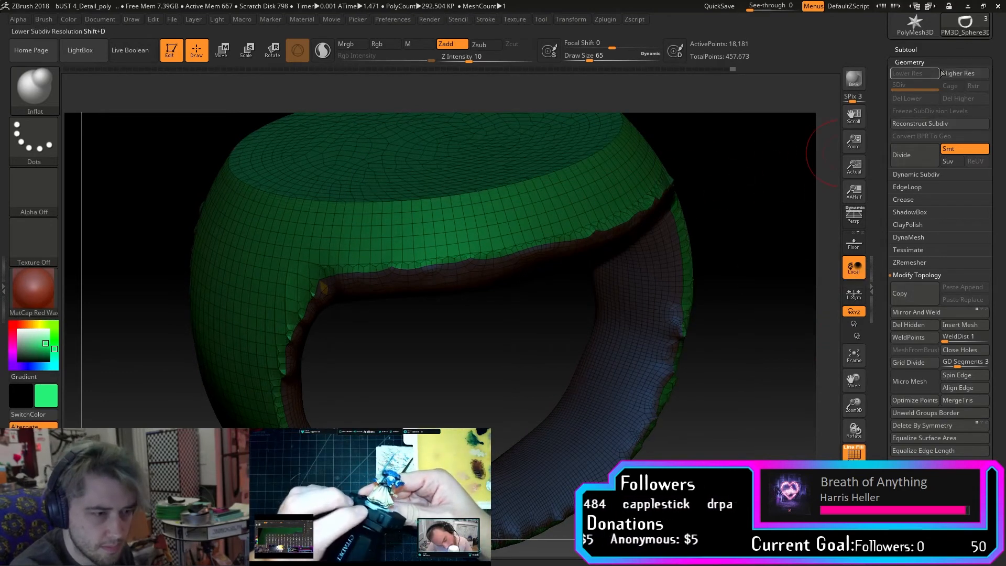
Divide the ring mesh once and delete the lower subdivision level.
left_click(926, 156)
left_click(931, 110)
left_click_drag(751, 361, 740, 284)
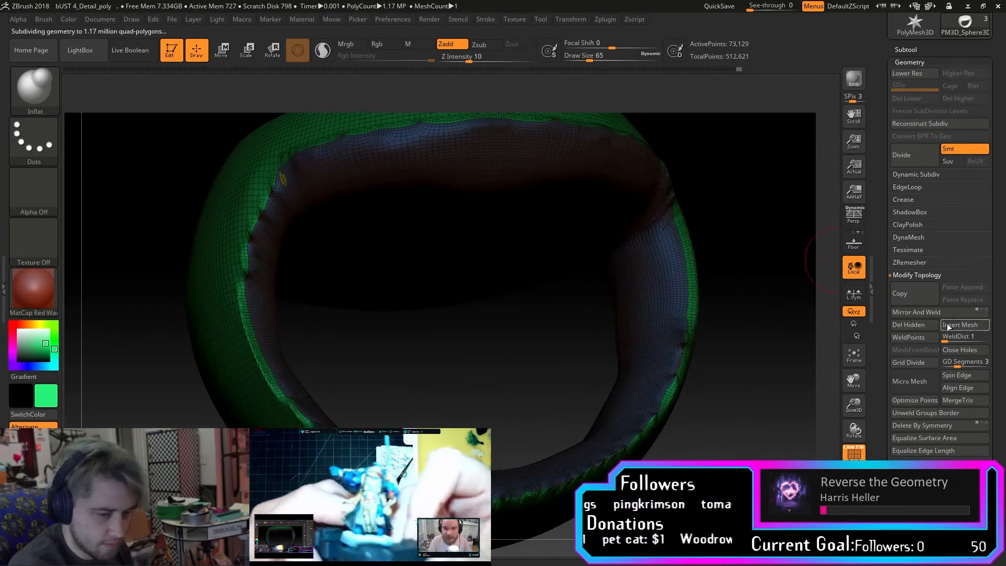
Remesh the ring with ZRemesher using the Same polygon count and Adapt enabled.
left_click(931, 262)
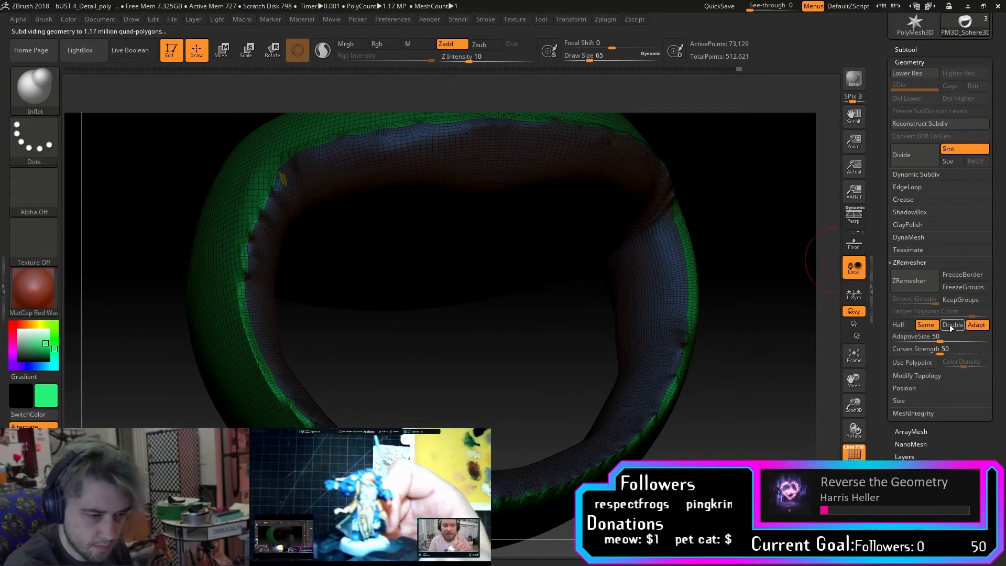
left_click(912, 283)
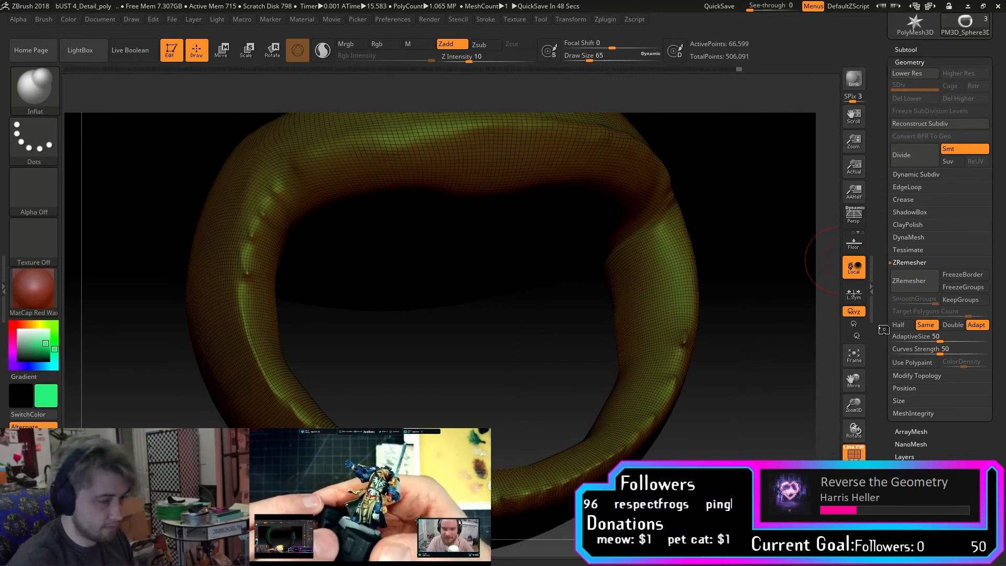
left_click_drag(763, 209, 660, 347)
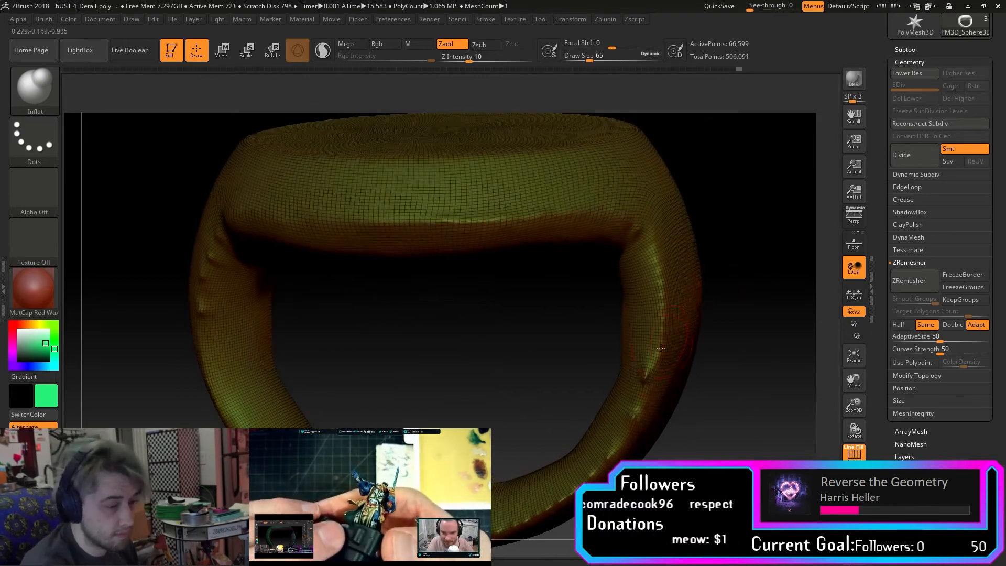
Drop the ring to its lower subdivision level and smooth the bumps along its inner side edges.
key("shift")
key("ctrl")
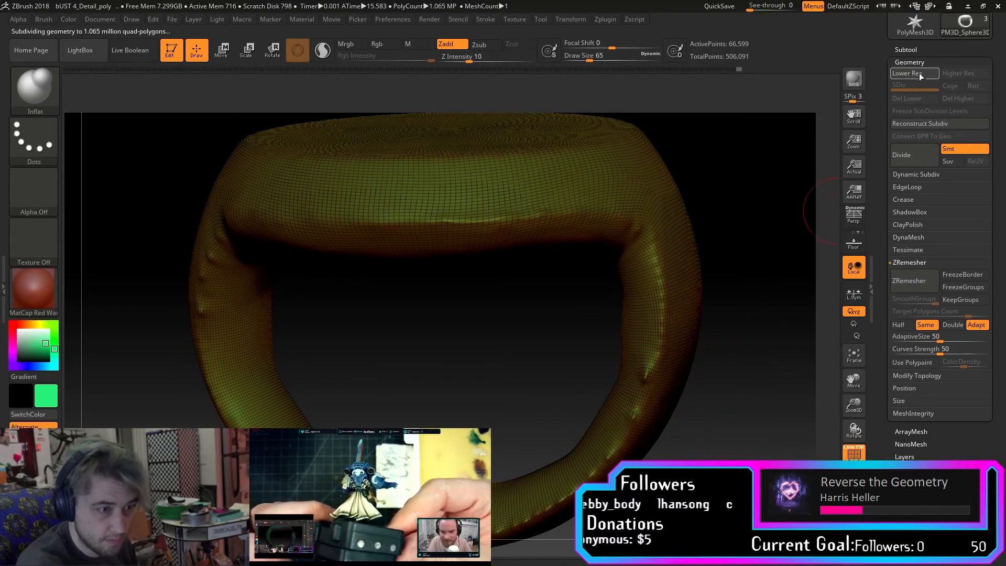
left_click(914, 73)
key("shift")
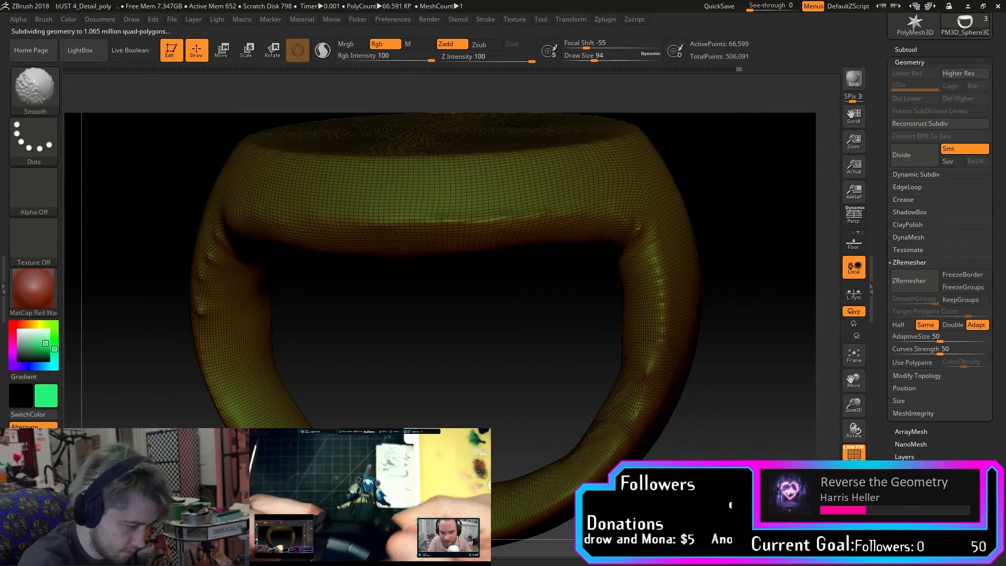
left_click_drag(325, 292, 491, 167)
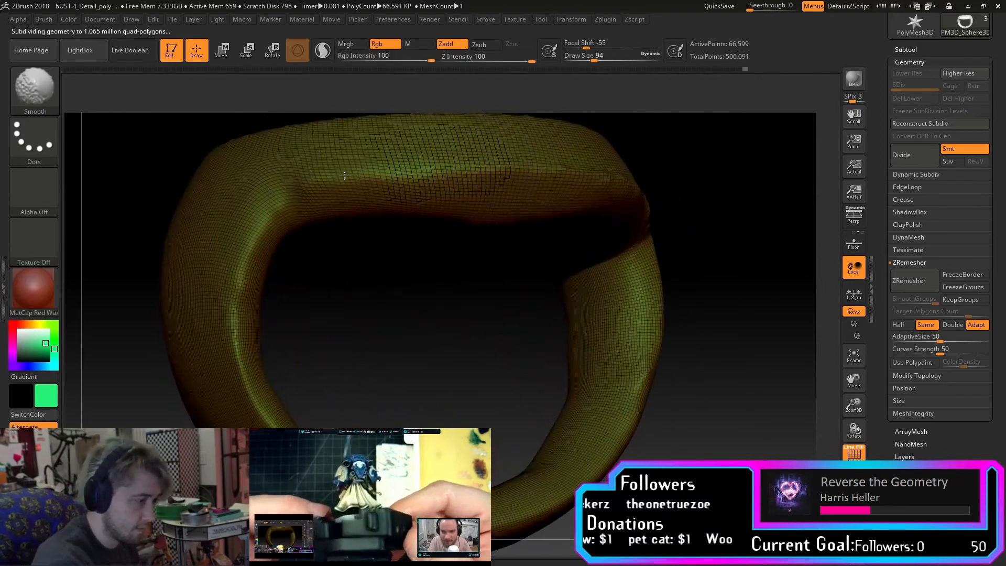
Undo the last smoothing stroke, then smooth the ring's sides and the lower edge of its wide band again.
key("ctrl+z")
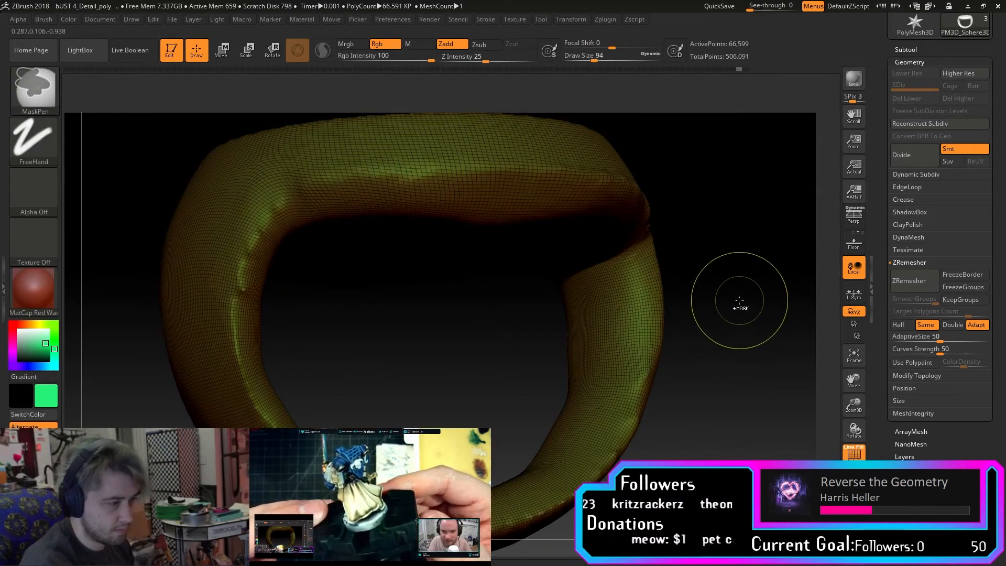
key("shift")
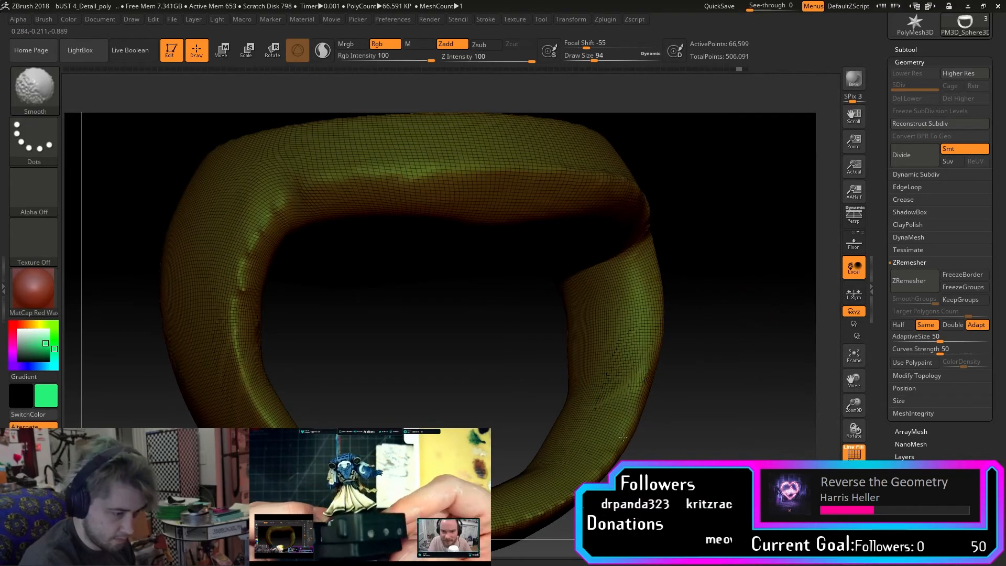
mouse_move(725, 362)
left_mouse_down()
mouse_move(529, 414)
mouse_move(505, 401)
left_mouse_up()
key("shift")
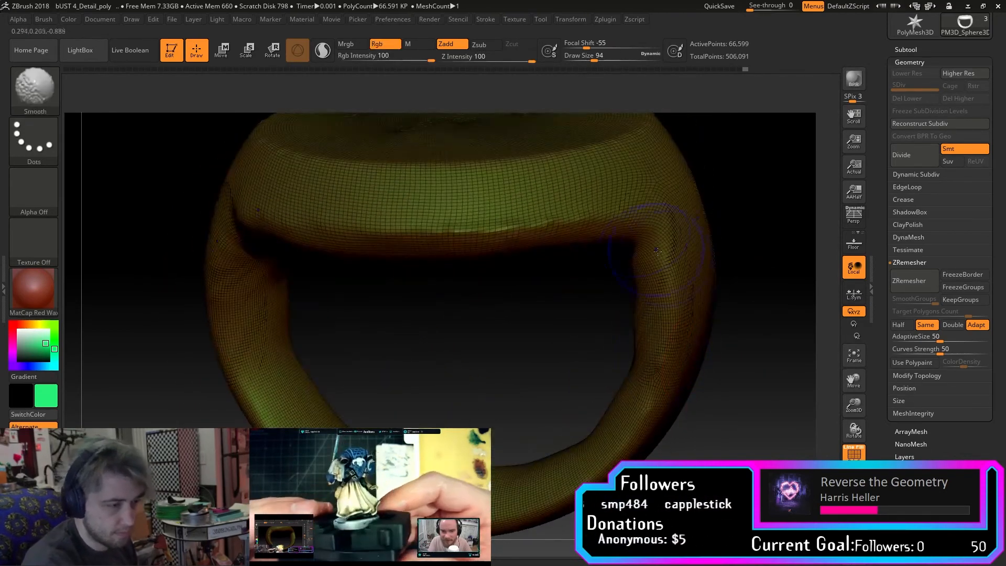
left_click_drag(524, 225, 366, 246, "shift")
left_click_drag(649, 409, 641, 305)
mouse_move(594, 423)
left_mouse_down()
mouse_move(663, 391)
mouse_move(579, 400)
mouse_move(478, 315)
left_mouse_up()
left_click_drag(458, 266, 541, 270)
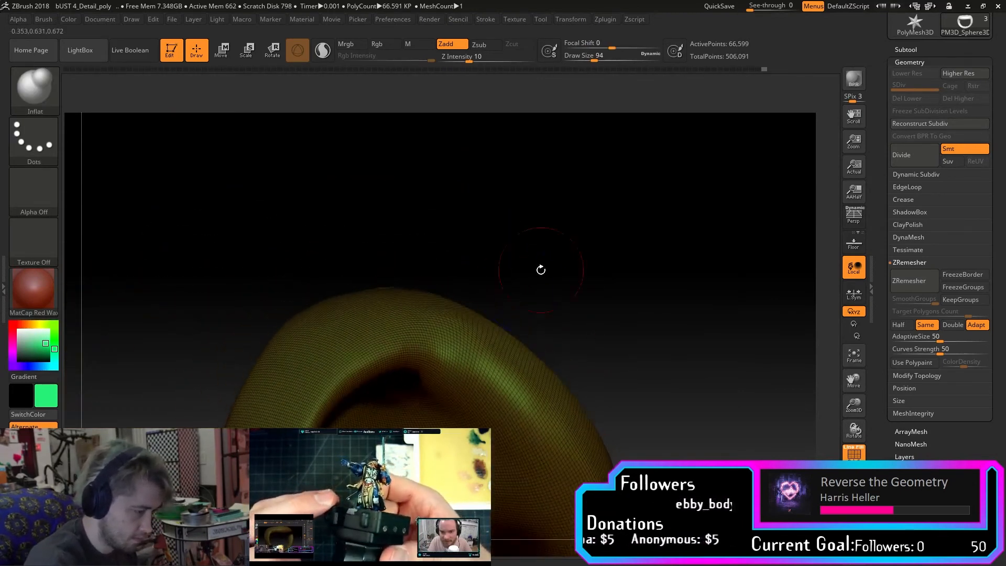
Smooth the inner surface of the ring's wide band, enlarging the draw size to 145.
left_click_drag(479, 371, 429, 357, "shift")
mouse_move(548, 293)
left_mouse_down()
mouse_move(543, 339)
mouse_move(487, 351)
left_mouse_up()
left_click_drag(381, 390, 346, 369, "shift")
mouse_move(576, 328)
left_mouse_down()
mouse_move(518, 366)
mouse_move(642, 252)
mouse_move(630, 317)
mouse_move(627, 265)
left_mouse_up()
key("s")
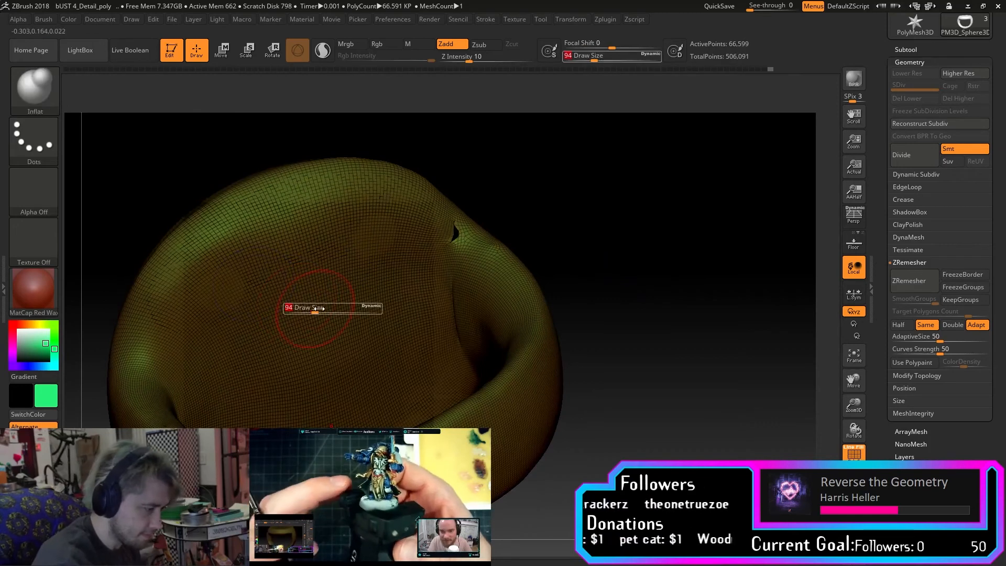
left_click_drag(315, 308, 323, 309)
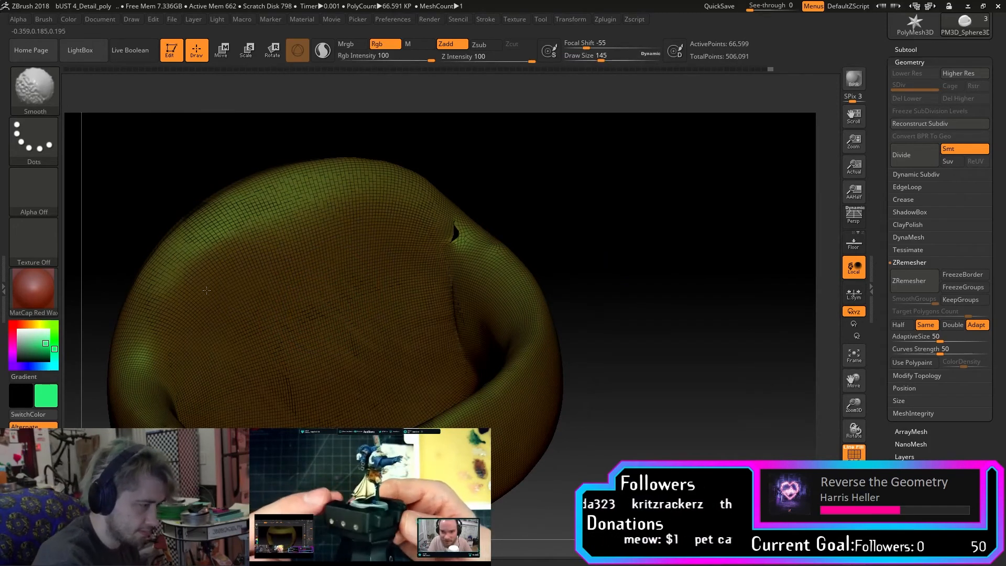
mouse_move(555, 238)
left_mouse_down()
mouse_move(610, 269)
mouse_move(595, 265)
mouse_move(539, 333)
left_mouse_up()
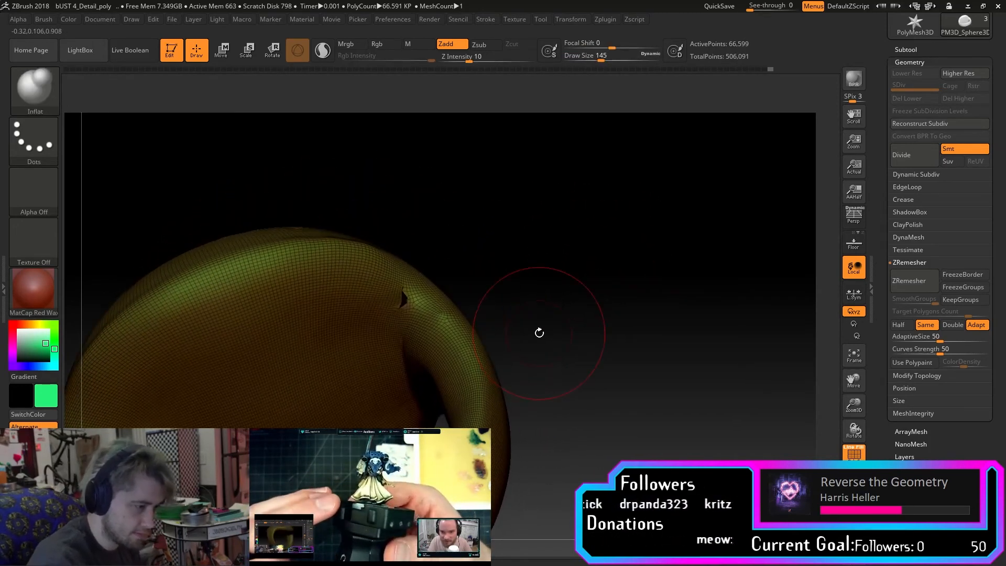
Switch to the ZModeler brush close to the hole where the wide band meets the ring's side.
left_click_drag(853, 404, 848, 497)
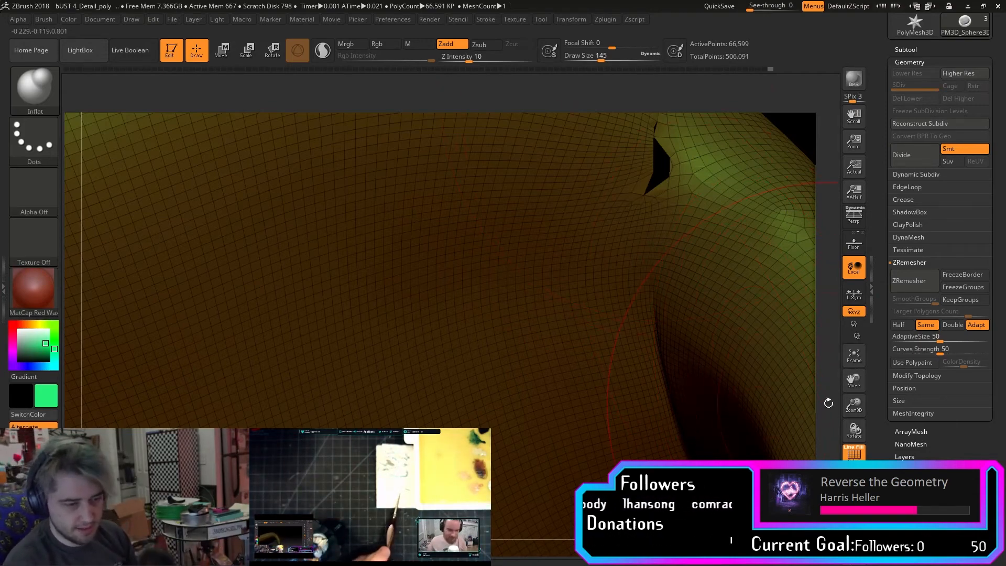
left_click_drag(828, 402, 773, 447)
left_click_drag(866, 417, 820, 393)
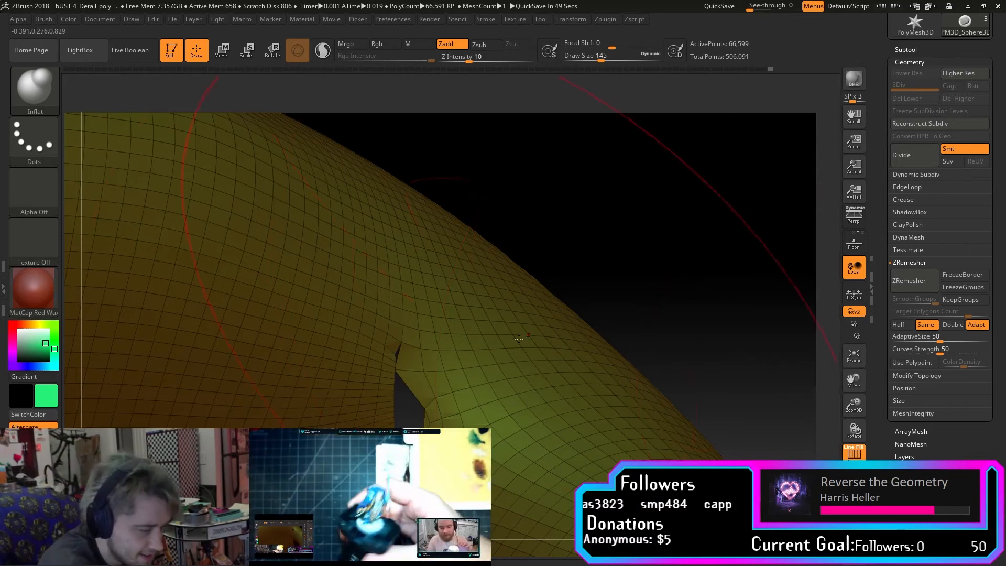
key("b")
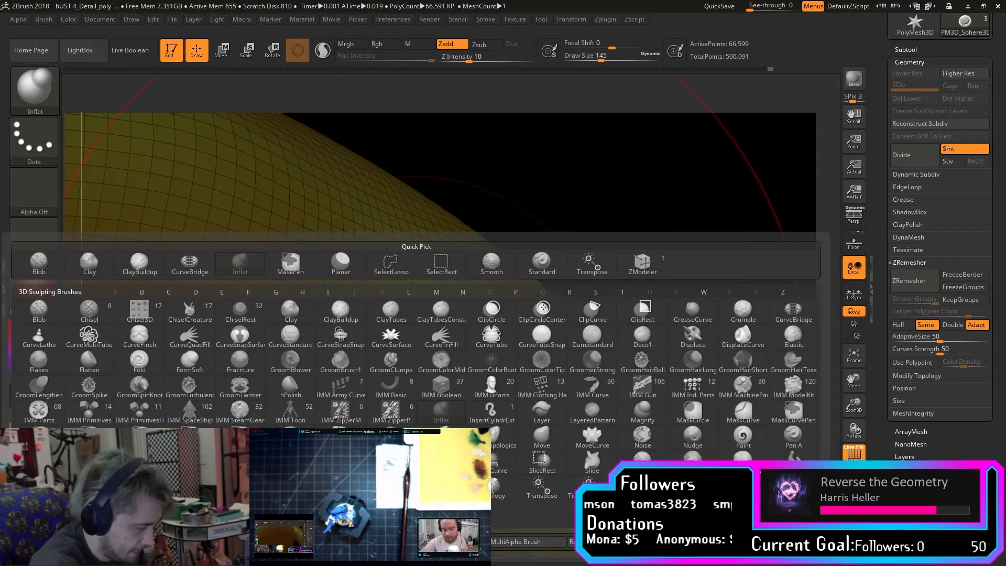
key("z")
key("m")
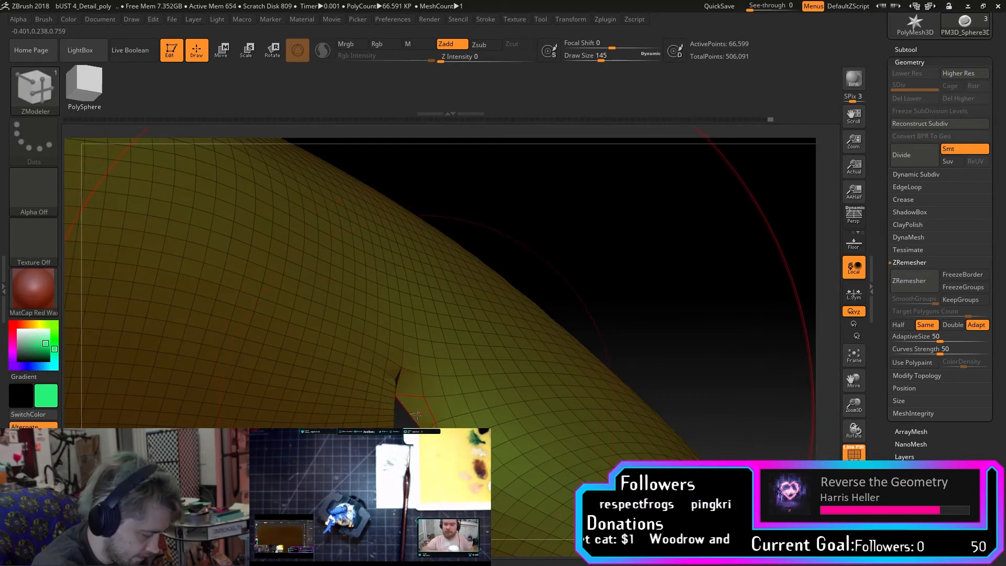
Delete the distorted polygons around the hole at the band's corner.
left_click(417, 419)
left_click_drag(613, 270, 645, 286)
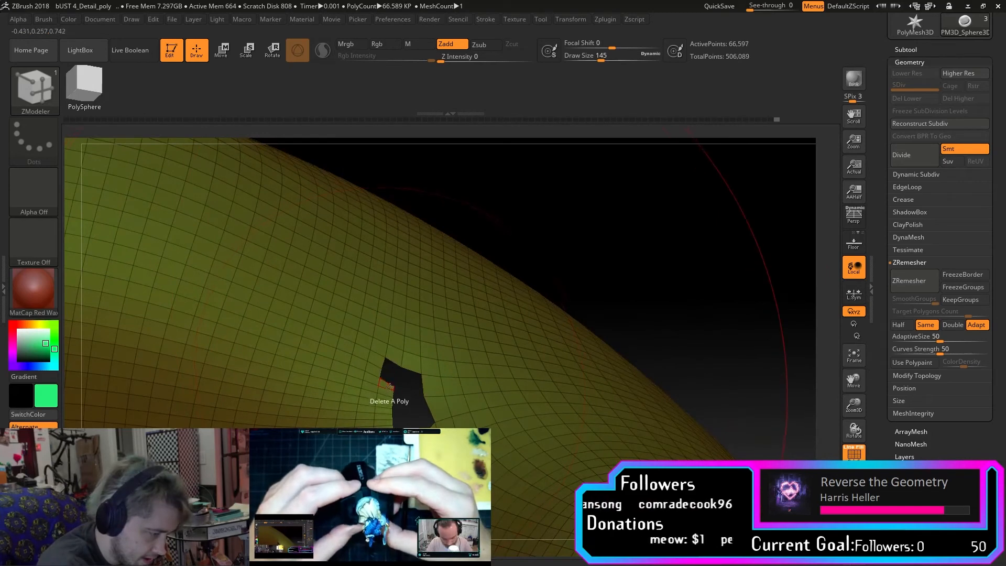
left_click(383, 397)
left_click(387, 411)
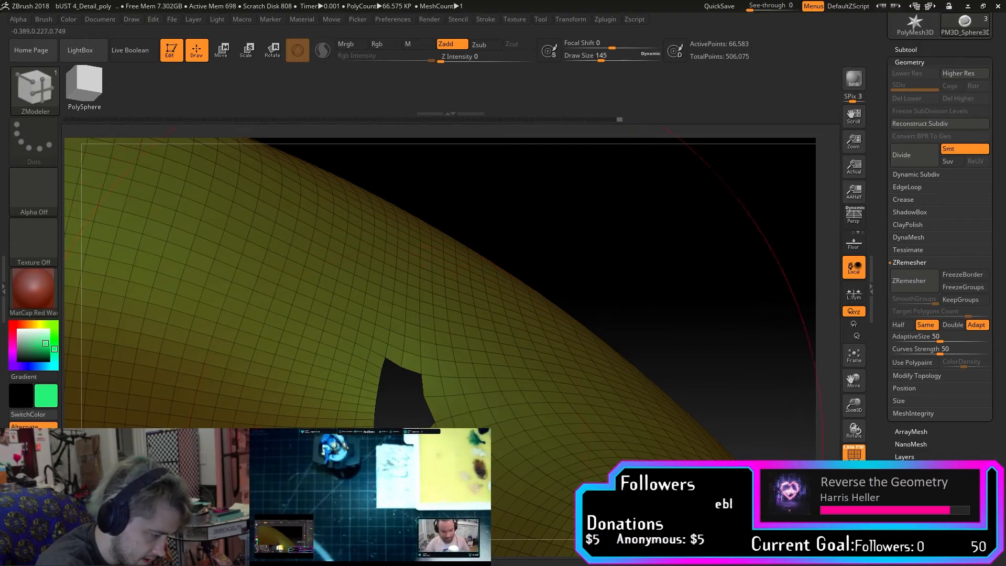
left_click(400, 432)
left_click_drag(576, 262, 610, 279)
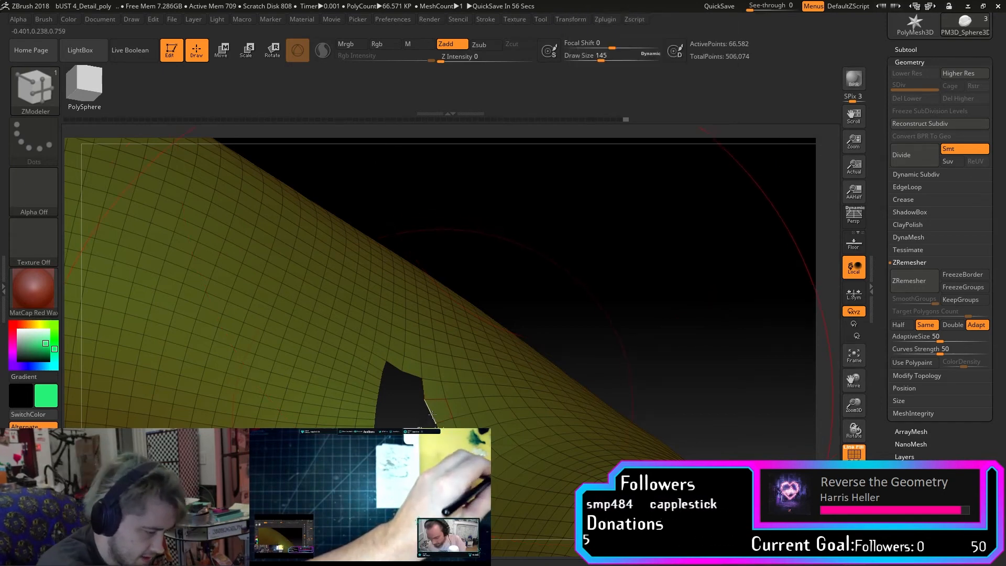
Close the hole at the band's corner with the Close edge action targeting Concave Hole.
left_click_drag(582, 289, 604, 281)
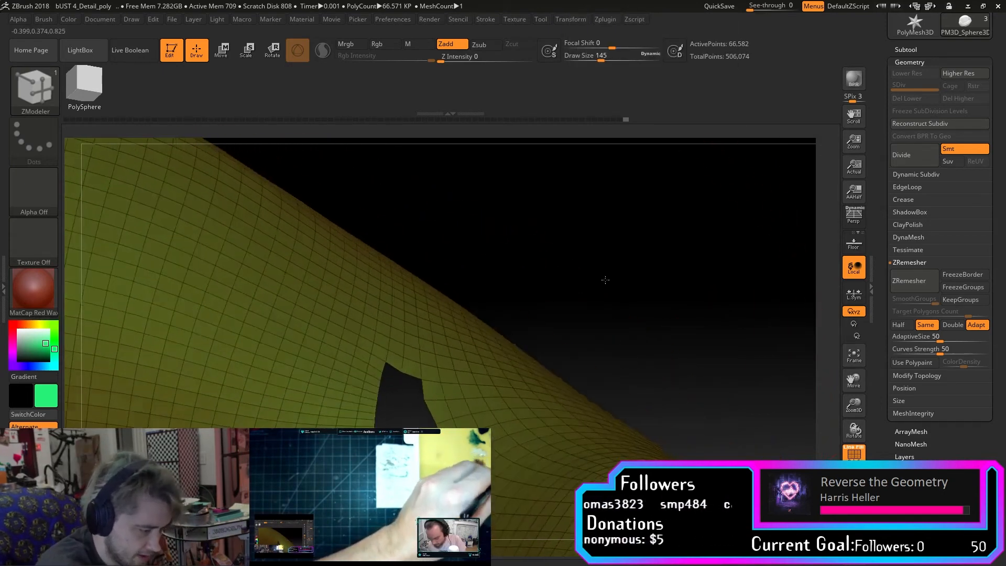
key("space")
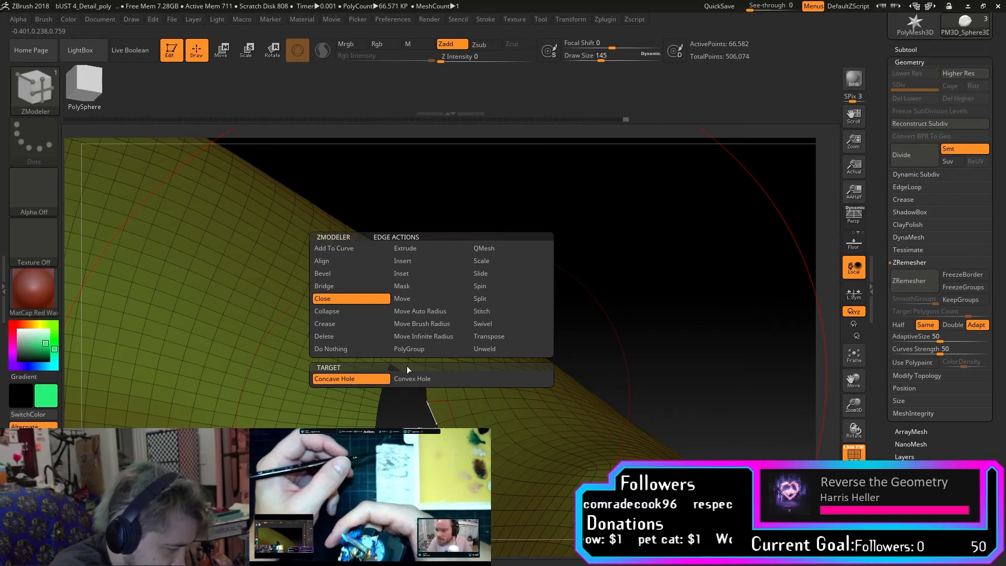
left_click(426, 411)
left_click_drag(575, 270, 539, 341)
left_click_drag(860, 402, 868, 354)
left_click_drag(772, 362, 832, 344)
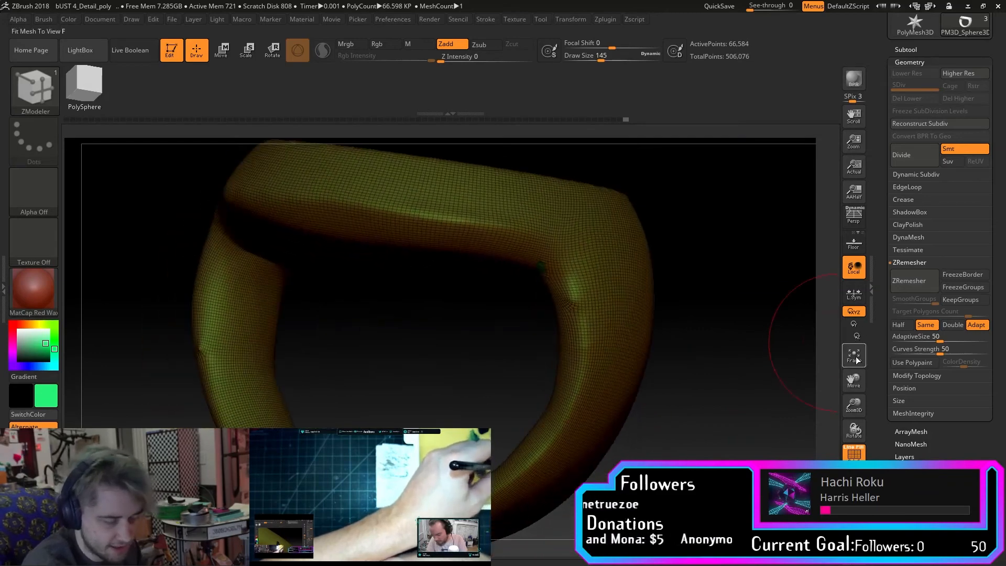
Check the patched corner on the whole ring and undo the hole closing.
mouse_move(766, 369)
left_mouse_down()
mouse_move(719, 404)
mouse_move(755, 358)
left_mouse_up()
left_click_drag(857, 403, 832, 370)
left_click_drag(775, 389, 683, 443)
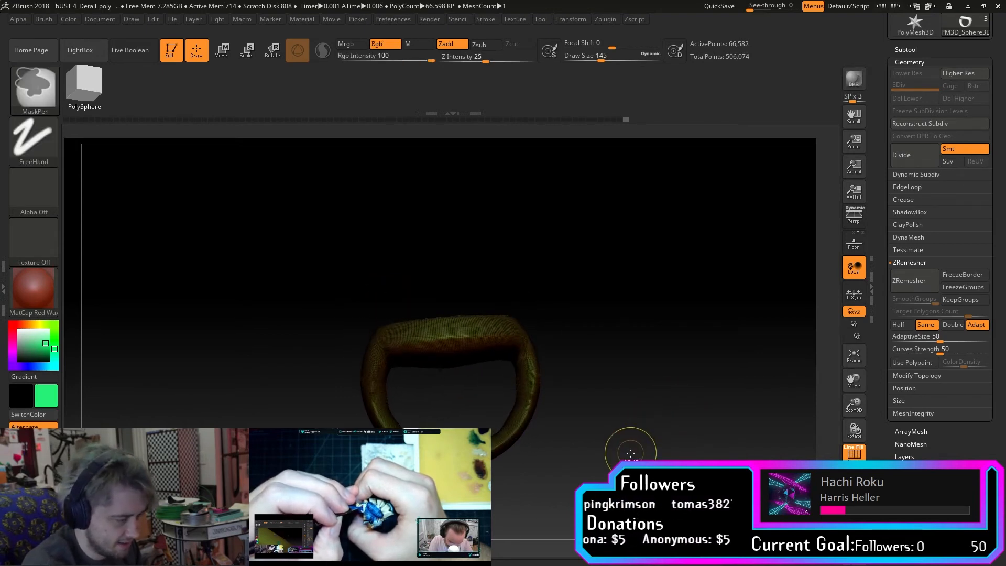
left_click_drag(630, 449, 651, 420, "ctrl")
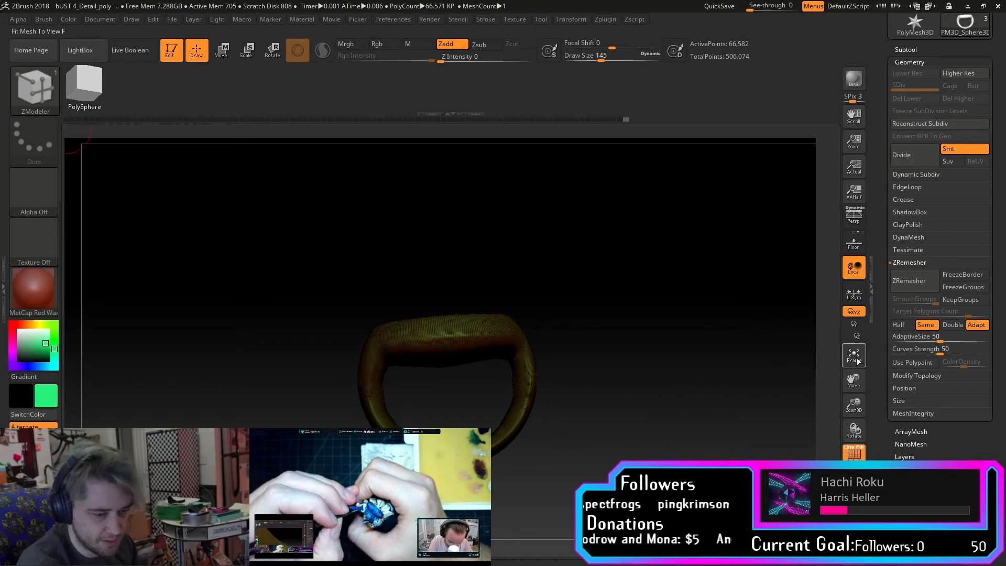
key("f")
Set the draw size to 65 and smooth the bump low on the ring's side.
left_click_drag(860, 400, 856, 385)
mouse_move(744, 408)
left_mouse_down()
mouse_move(774, 410)
mouse_move(682, 428)
mouse_move(705, 408)
mouse_move(723, 357)
mouse_move(689, 357)
mouse_move(654, 319)
mouse_move(687, 425)
mouse_move(662, 431)
left_mouse_up()
key("shift")
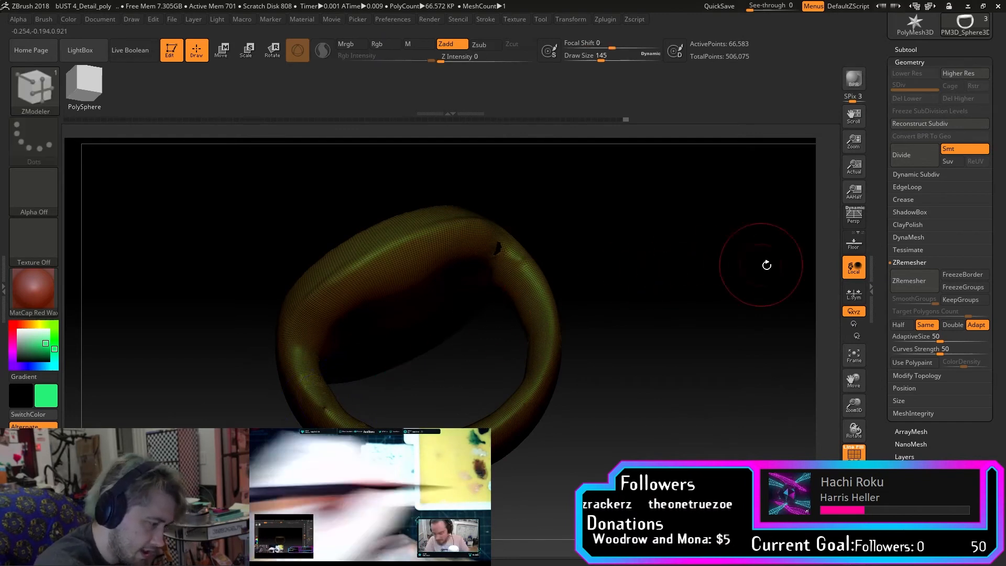
left_click_drag(853, 405, 558, 445)
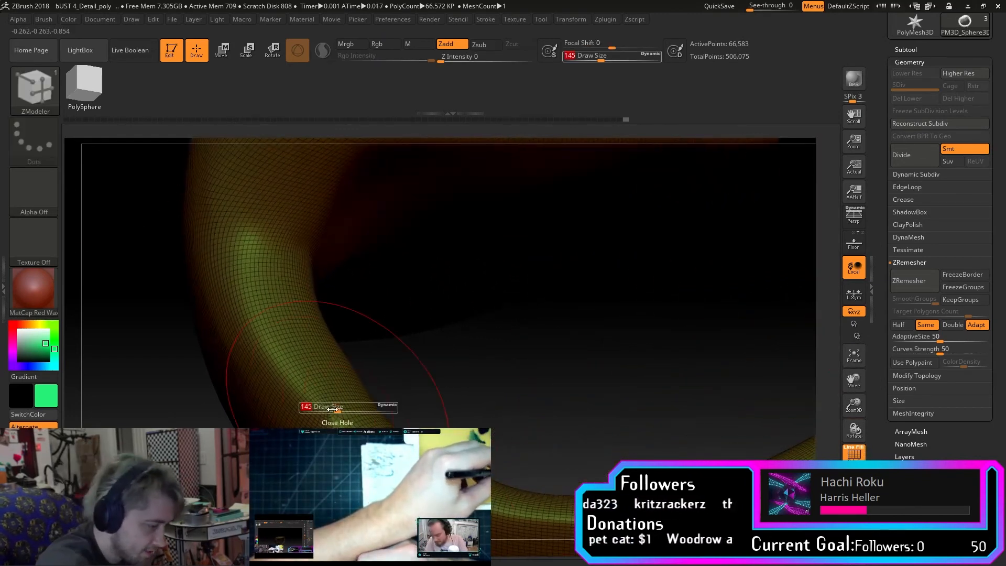
key("shift")
left_click_drag(328, 414, 340, 406, "shift")
mouse_move(426, 361)
left_mouse_down()
mouse_move(492, 303)
mouse_move(508, 333)
mouse_move(601, 309)
mouse_move(541, 376)
left_mouse_up()
key("shift")
mouse_move(694, 334)
left_mouse_down()
mouse_move(547, 397)
mouse_move(605, 344)
left_mouse_up()
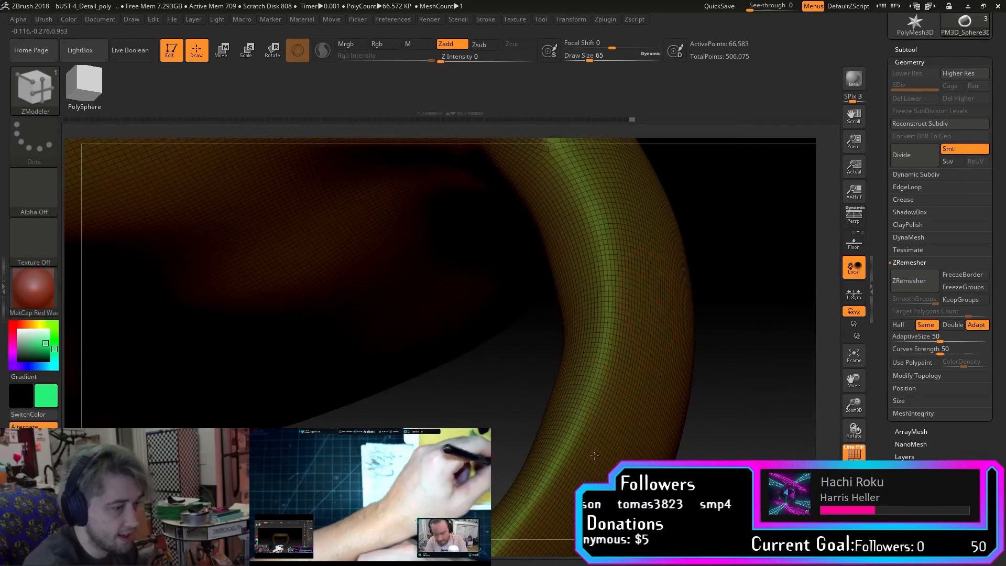
Fill the hole at the band's corner with Close Holes from the Modify Topology options.
left_click_drag(799, 334, 738, 390)
left_click_drag(877, 389, 827, 404)
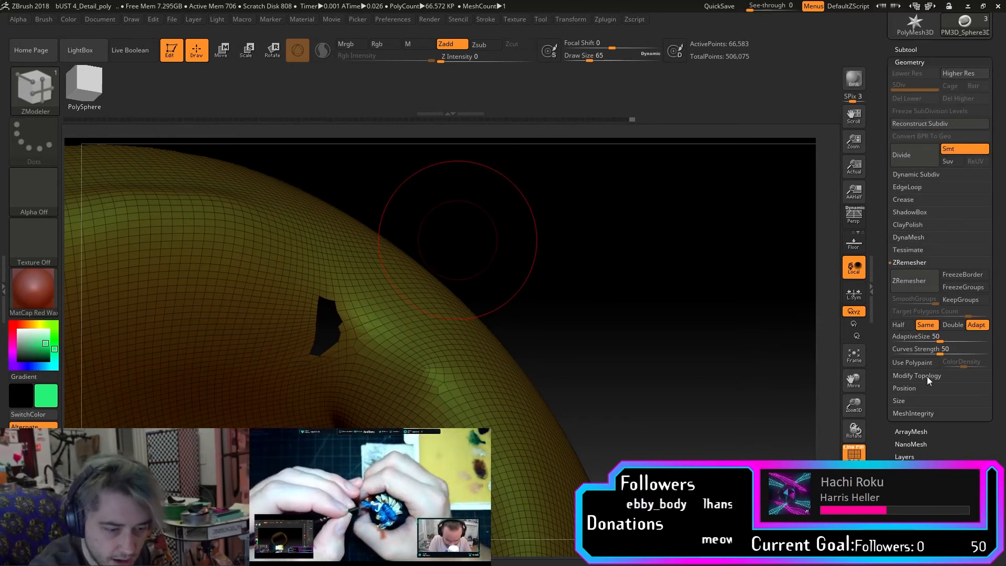
left_click(926, 376)
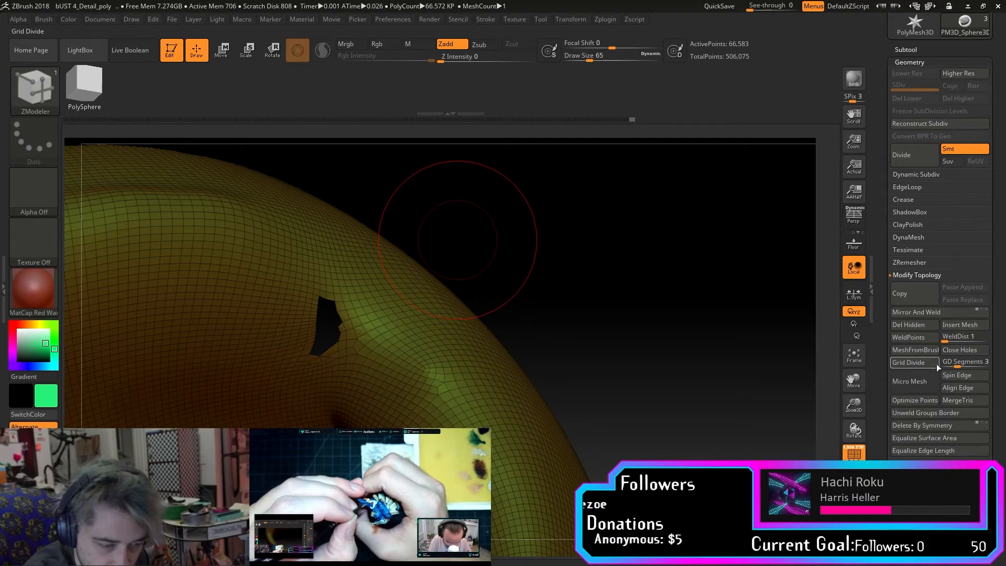
left_click_drag(765, 367, 705, 428)
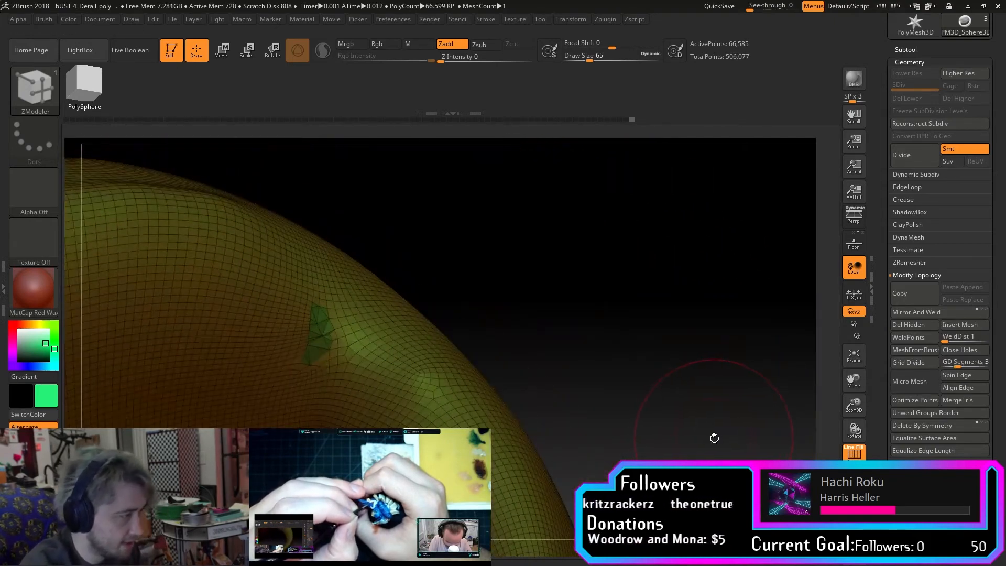
key("ctrl")
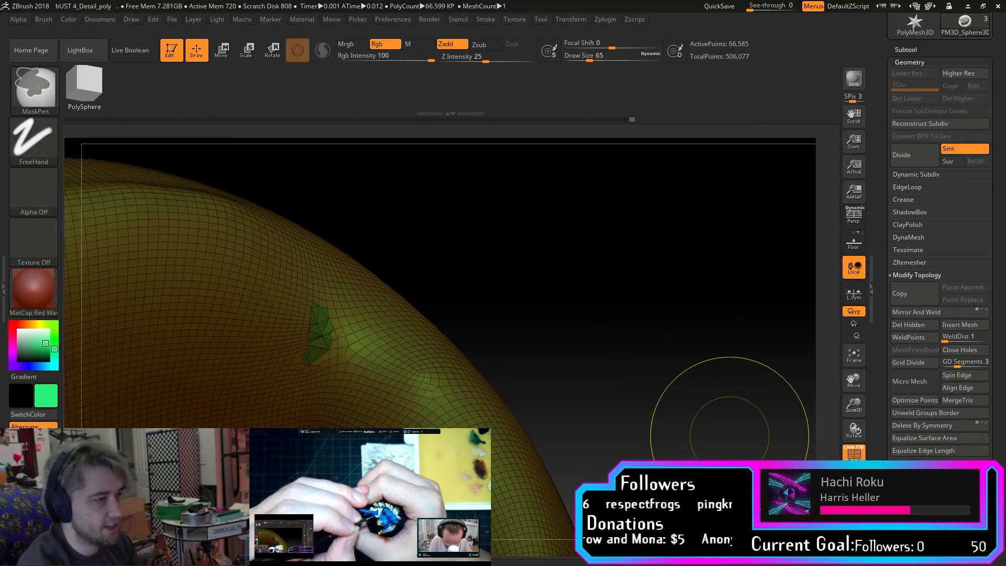
Examine the whole ring and its filled corner from several angles for remaining bumps or gaps.
mouse_move(678, 329)
left_mouse_down()
mouse_move(652, 361)
mouse_move(671, 398)
left_mouse_up()
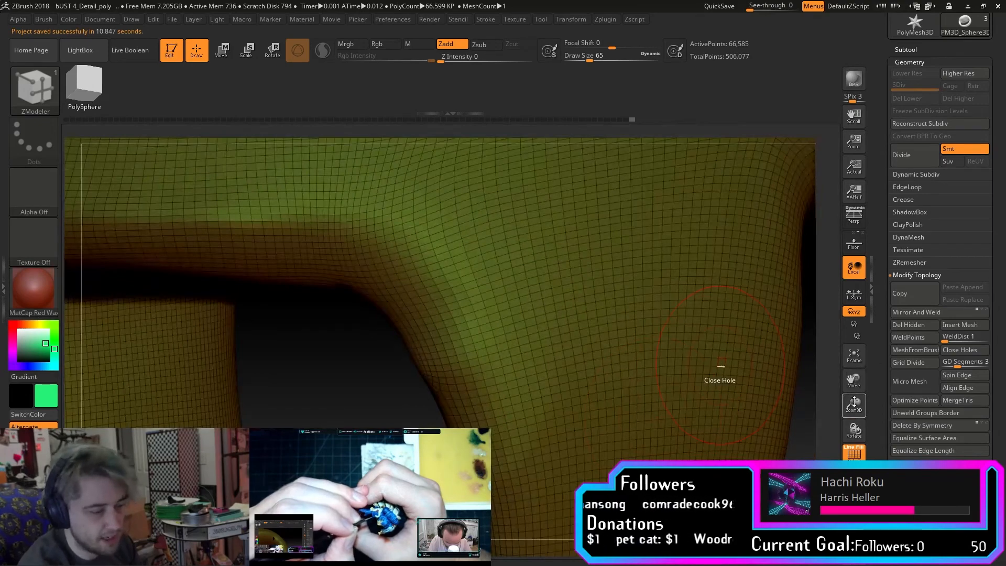
left_click_drag(854, 403, 776, 419)
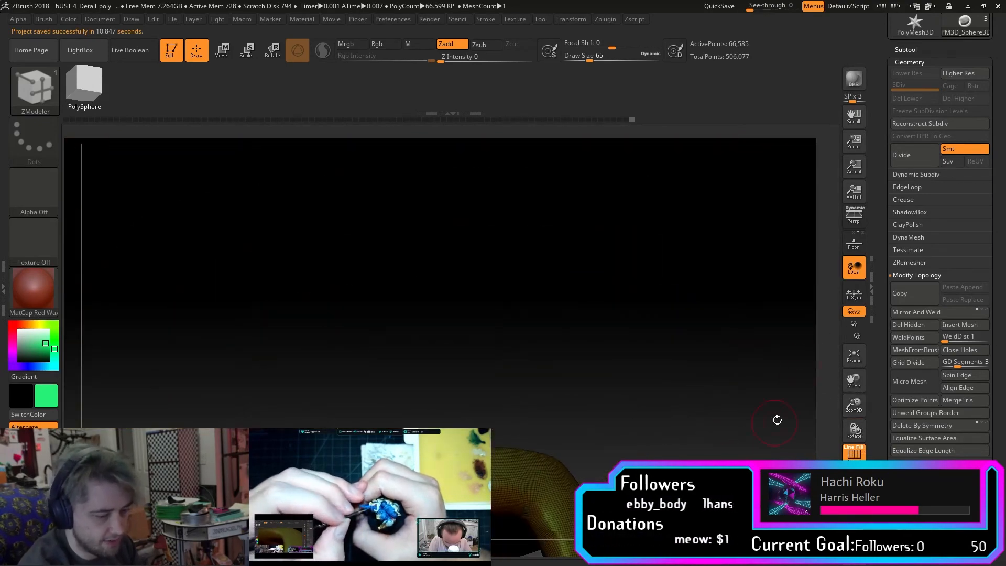
left_click(855, 362)
left_click_drag(758, 400, 780, 403, "shift")
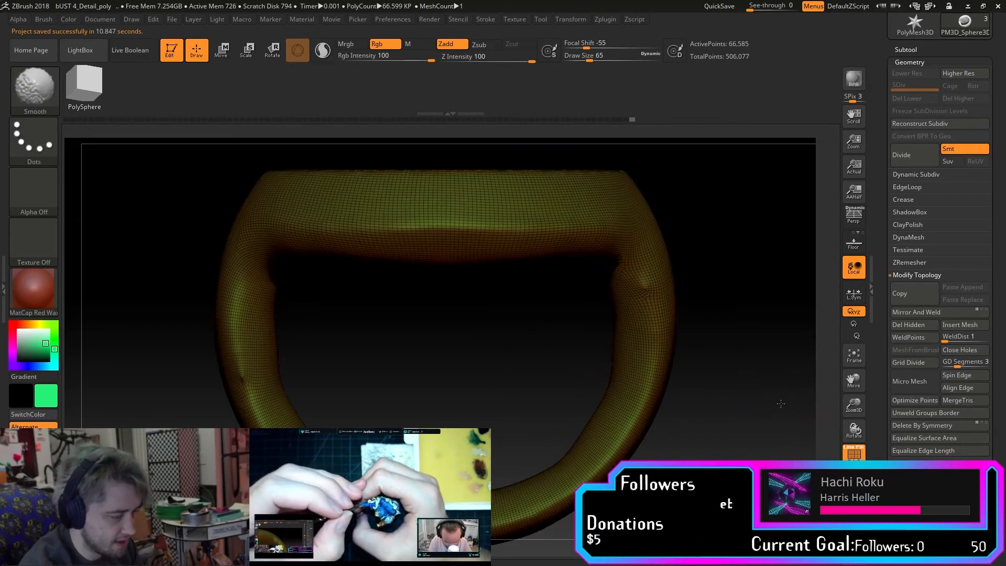
key("shift")
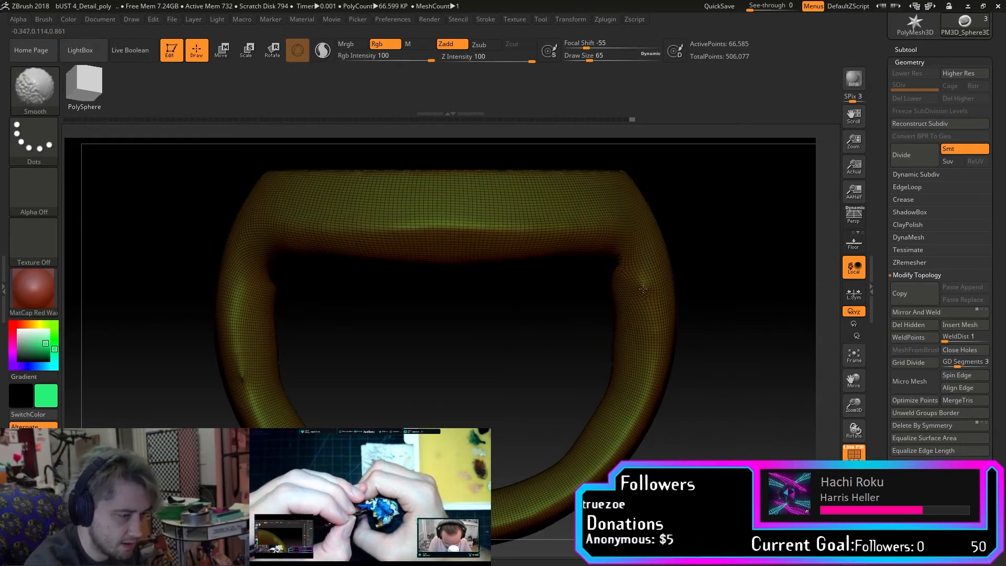
left_click_drag(715, 297, 607, 321)
mouse_move(707, 315)
left_mouse_down()
mouse_move(775, 317)
mouse_move(744, 335)
mouse_move(728, 287)
left_mouse_up()
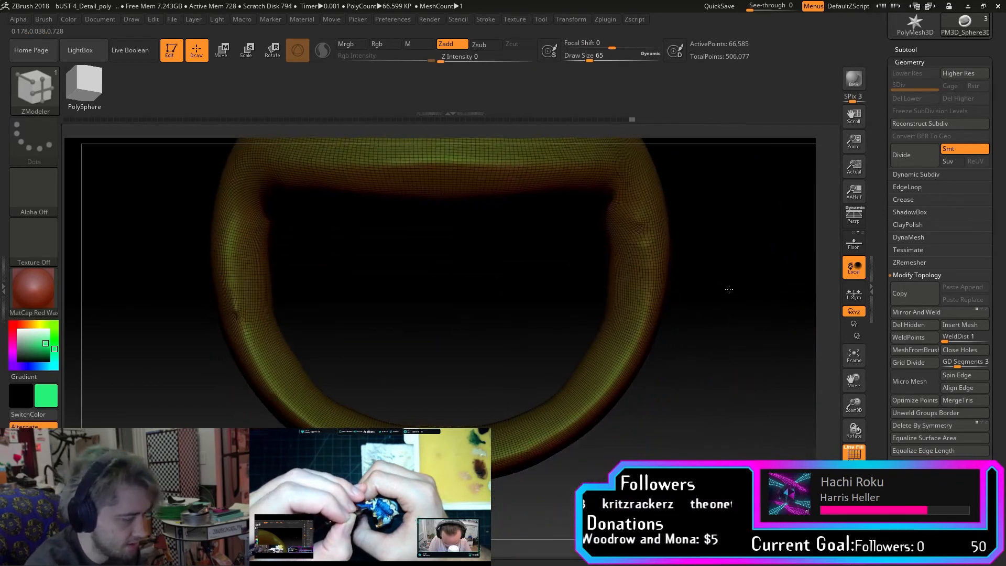
left_click_drag(854, 405, 798, 419)
mouse_move(360, 317)
left_mouse_down("ctrl")
mouse_move(702, 346)
mouse_move(341, 422)
mouse_move(343, 405)
left_mouse_up("ctrl")
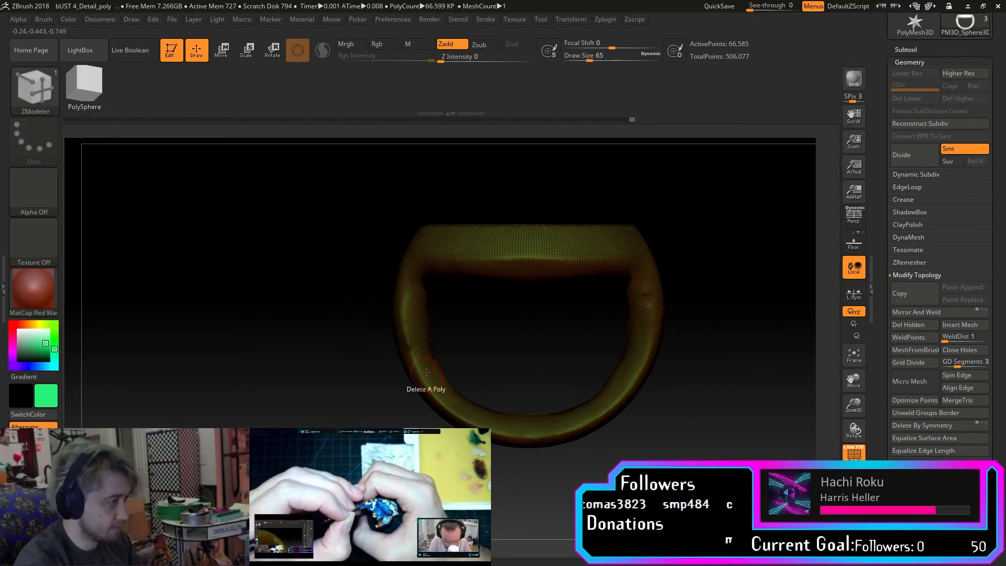
key("ctrl+shift")
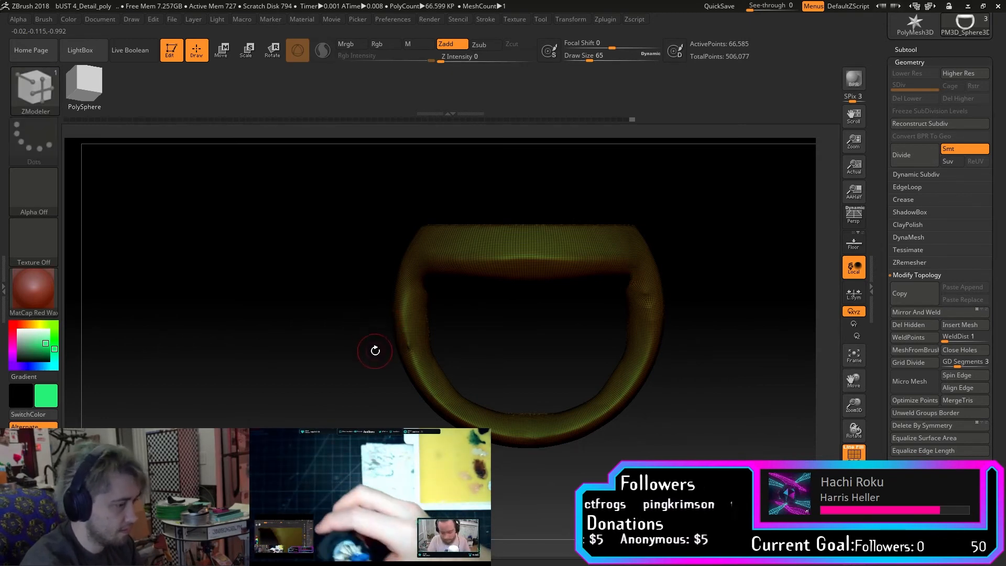
key("b")
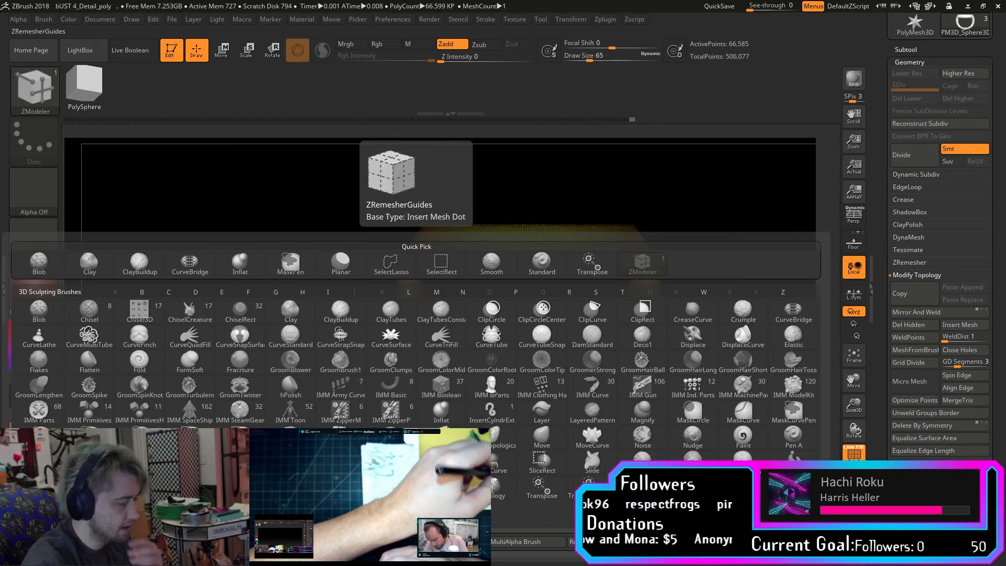
key("t")
key("r")
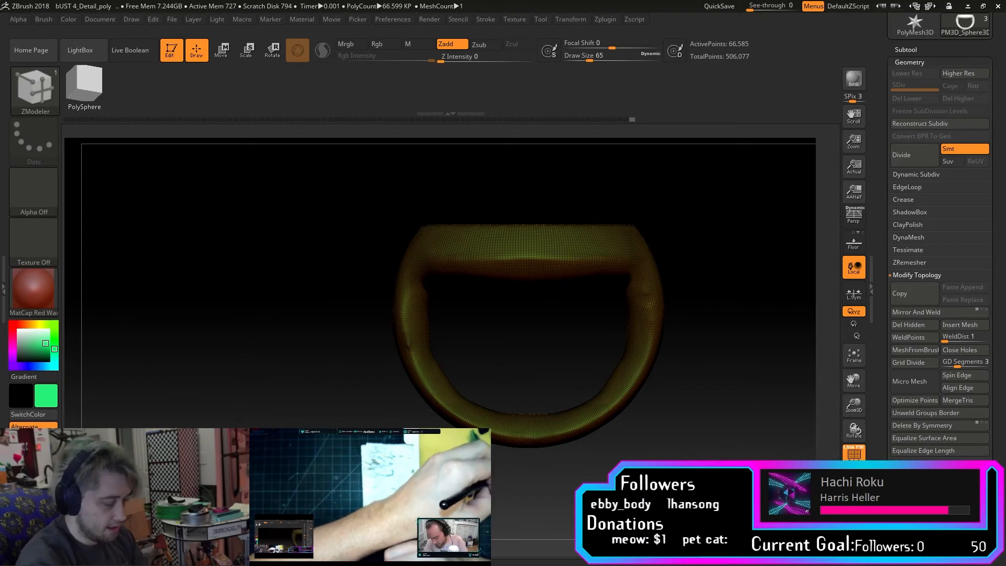
key("b")
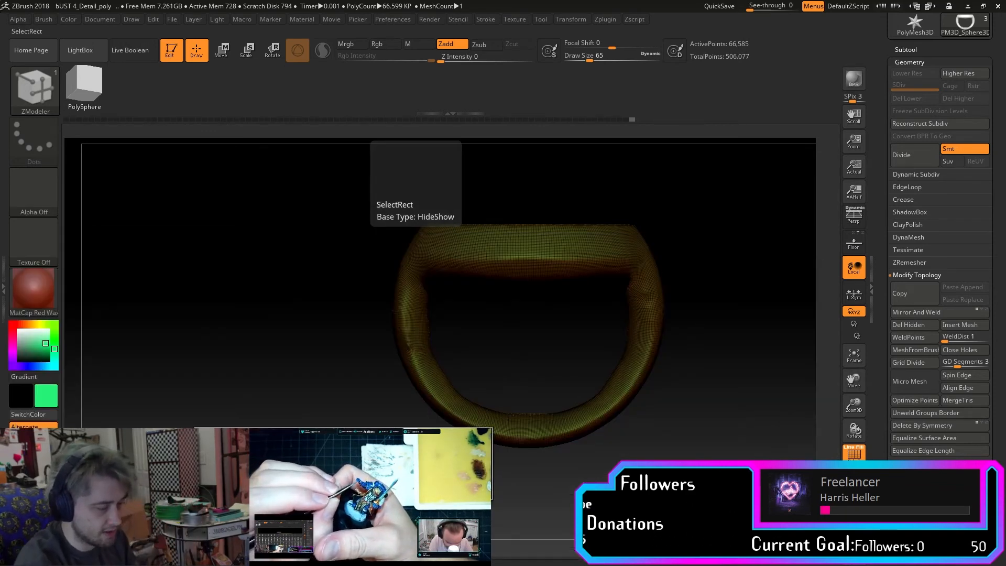
Mask the lower half of the ring with a rectangular selection and invert the mask from the Masking options.
key("ctrl")
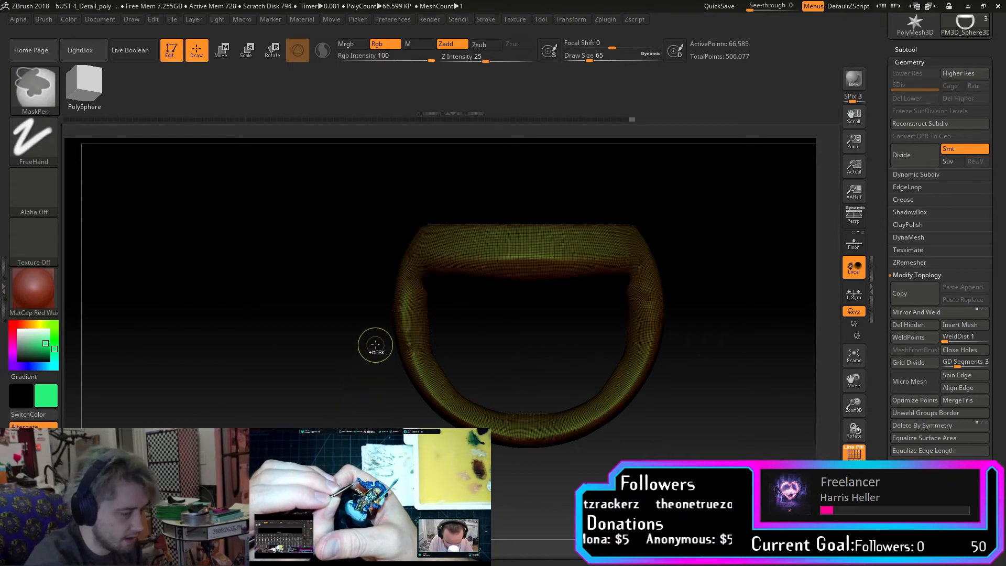
mouse_move(375, 338)
left_mouse_down("ctrl")
mouse_move(751, 463)
mouse_move(767, 454)
mouse_move(754, 455)
left_mouse_up("ctrl")
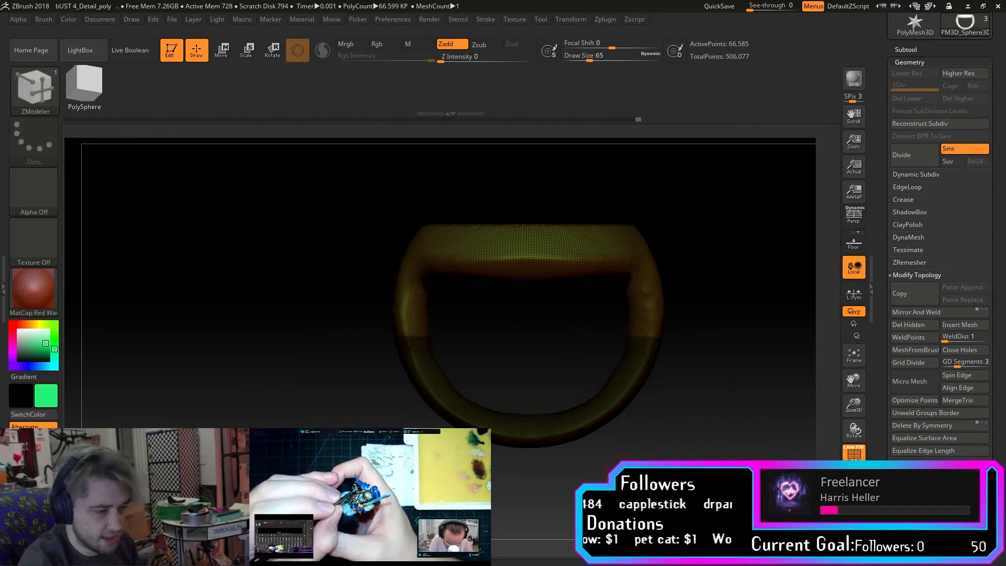
scroll(901, 414, "down", 5)
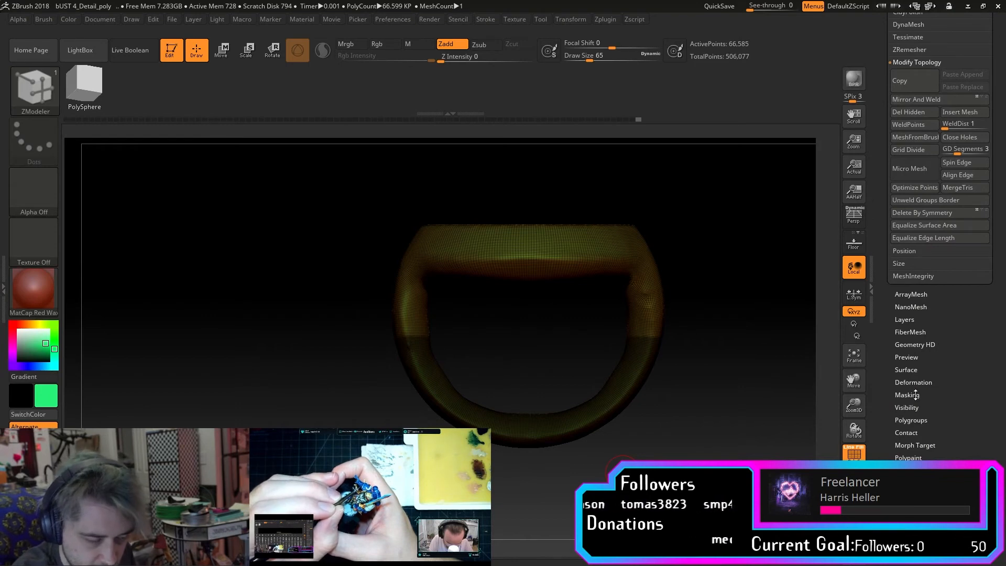
left_click(907, 394)
scroll(949, 176, "up", 5)
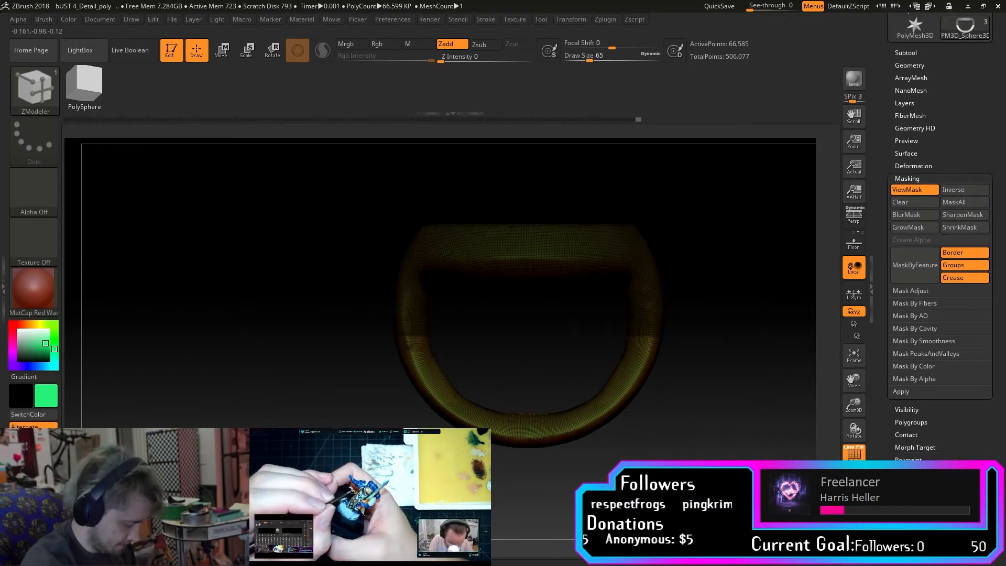
Try stretching the ring by moving its unmasked lower half downward with the Transpose gizmo, and undo the moves.
key("b")
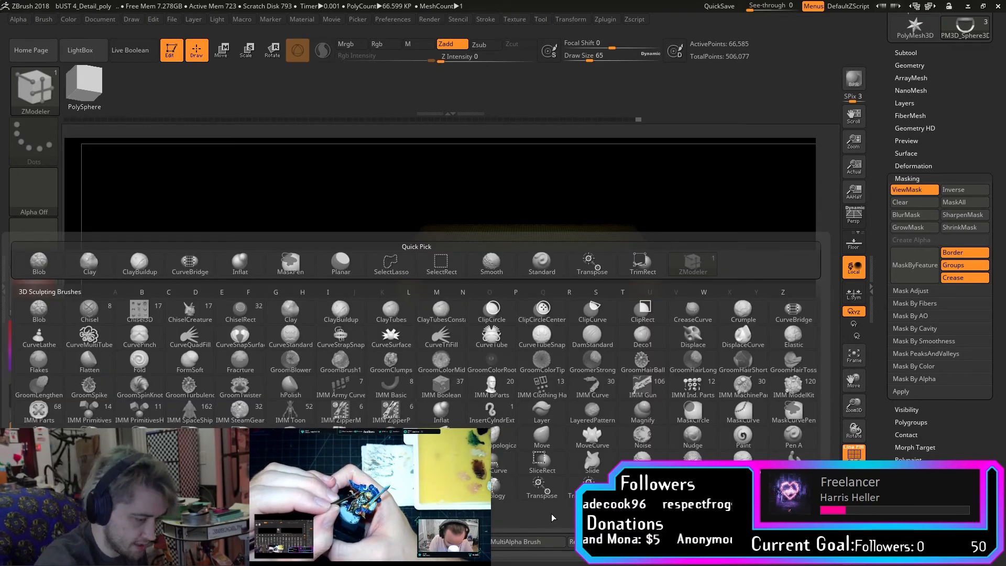
left_click(541, 489)
mouse_move(578, 325)
left_mouse_down()
mouse_move(576, 360)
mouse_move(576, 337)
left_mouse_up()
left_click_drag(660, 292, 770, 314)
mouse_move(617, 238)
left_mouse_down()
mouse_move(725, 224)
mouse_move(759, 275)
mouse_move(642, 368)
left_mouse_up()
key("ctrl")
left_click_drag(570, 335, 570, 347)
left_click_drag(654, 351, 678, 353)
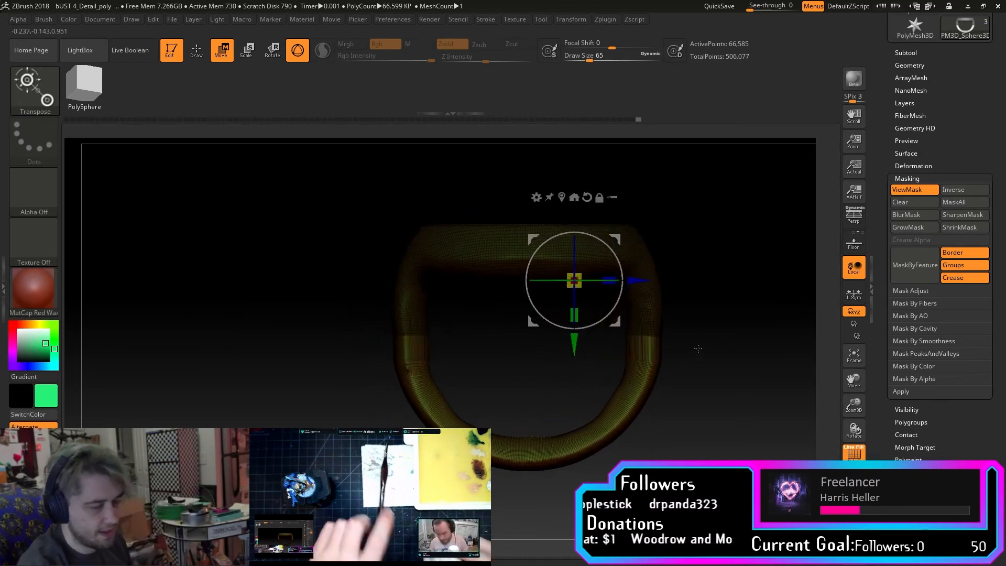
key("ctrl+z")
key("ctrl+z")
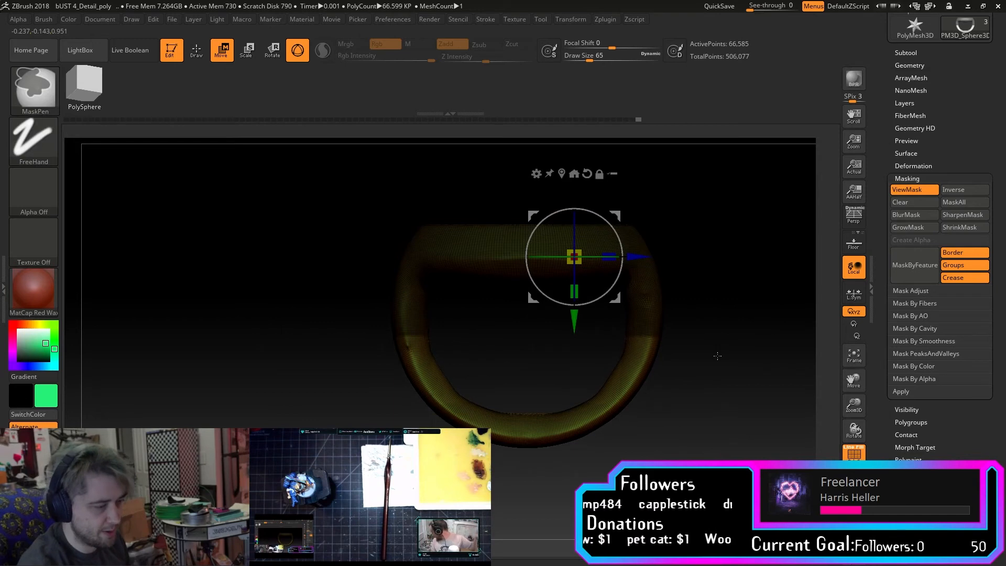
Move the unmasked lower half of the ring slightly down with the gizmo, and clear the mask with the Blob brush active.
left_click_drag(574, 323, 581, 338)
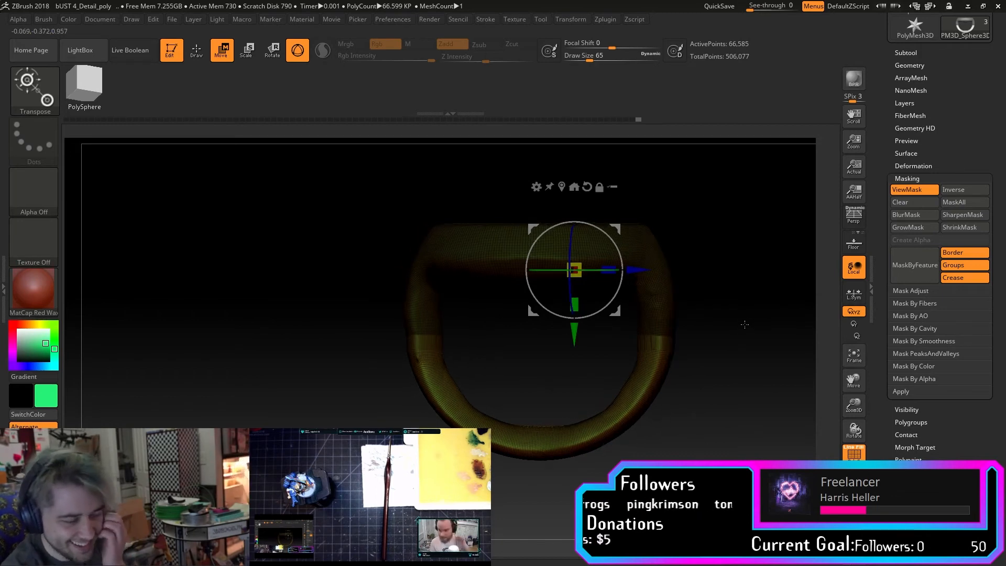
key("b")
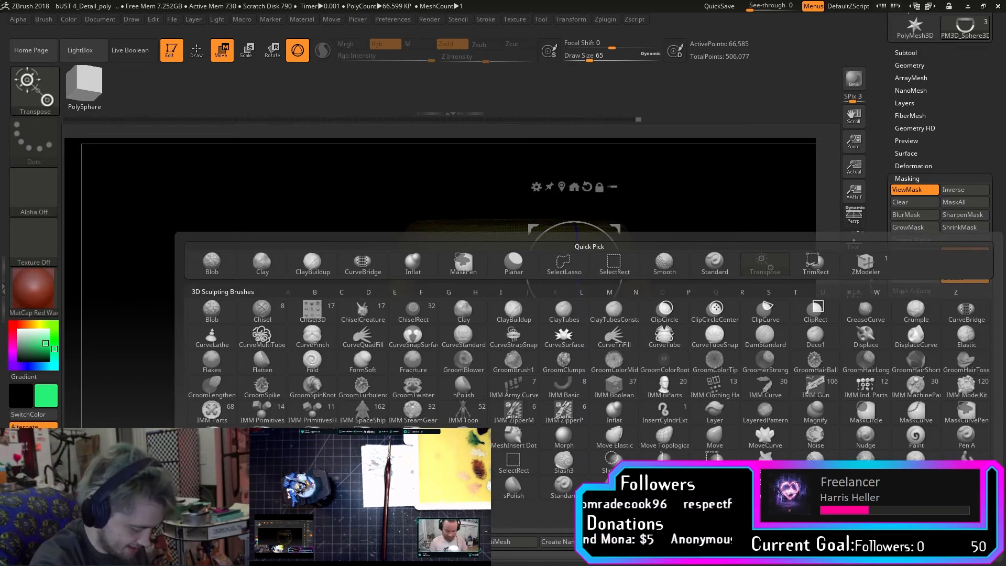
key("b")
mouse_move(597, 445)
left_mouse_down("ctrl")
mouse_move(708, 441)
mouse_move(601, 460)
left_mouse_up("ctrl")
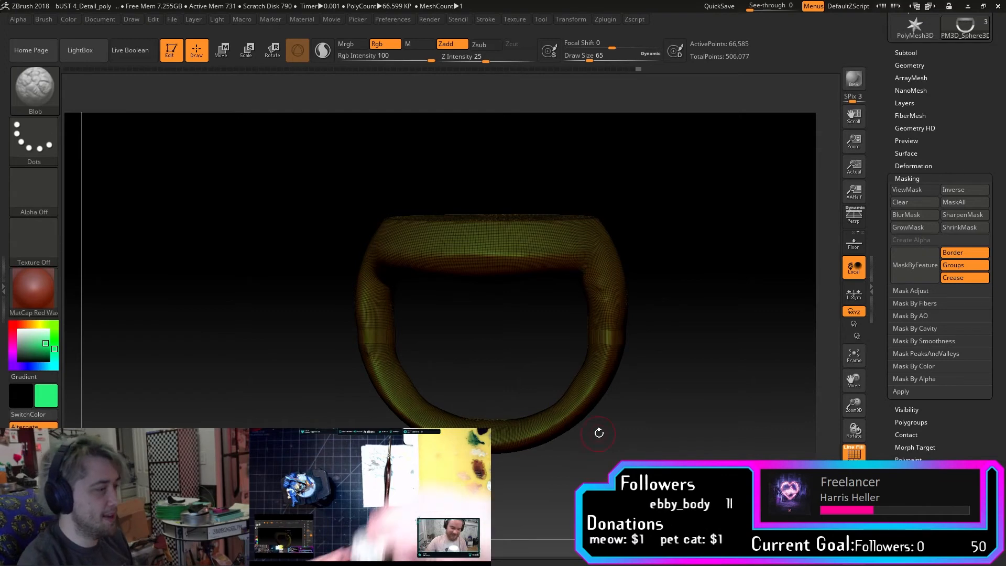
Zoom in on the stretched band across the ring's sides, try smoothing it, and undo the smoothing.
left_click_drag(702, 459, 618, 442)
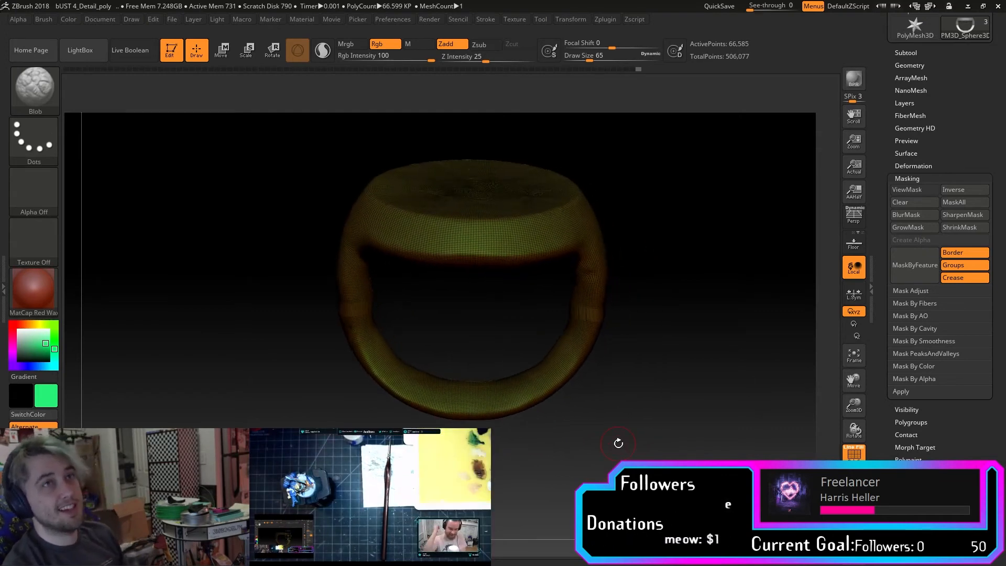
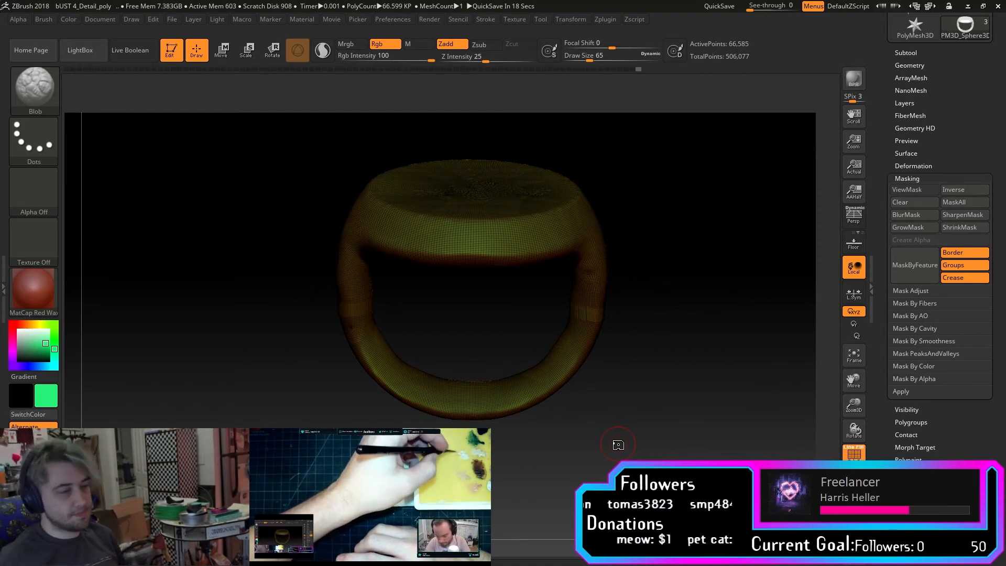
mouse_move(618, 444)
left_mouse_down()
mouse_move(629, 408)
mouse_move(607, 395)
mouse_move(613, 444)
left_mouse_up()
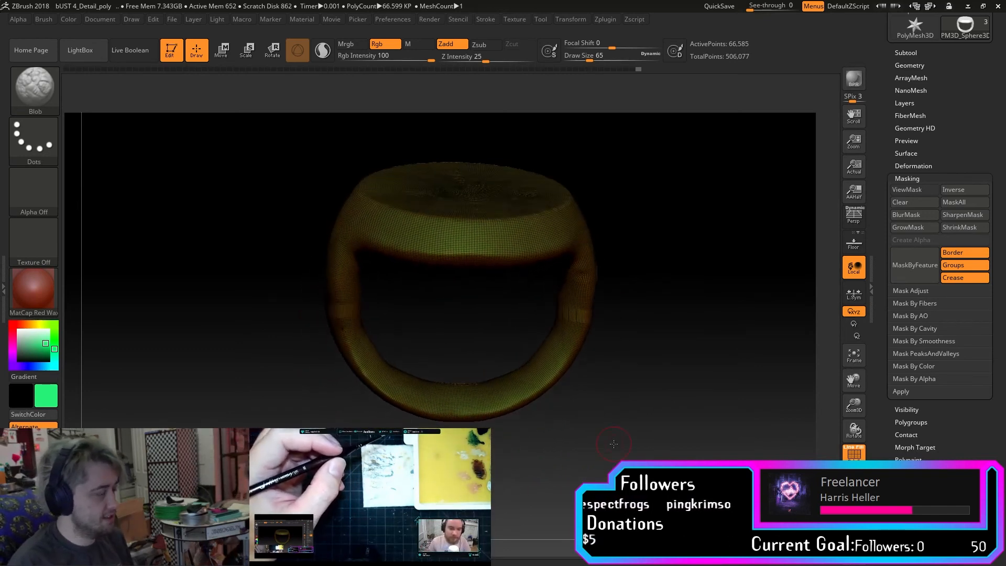
left_click_drag(630, 263, 651, 301)
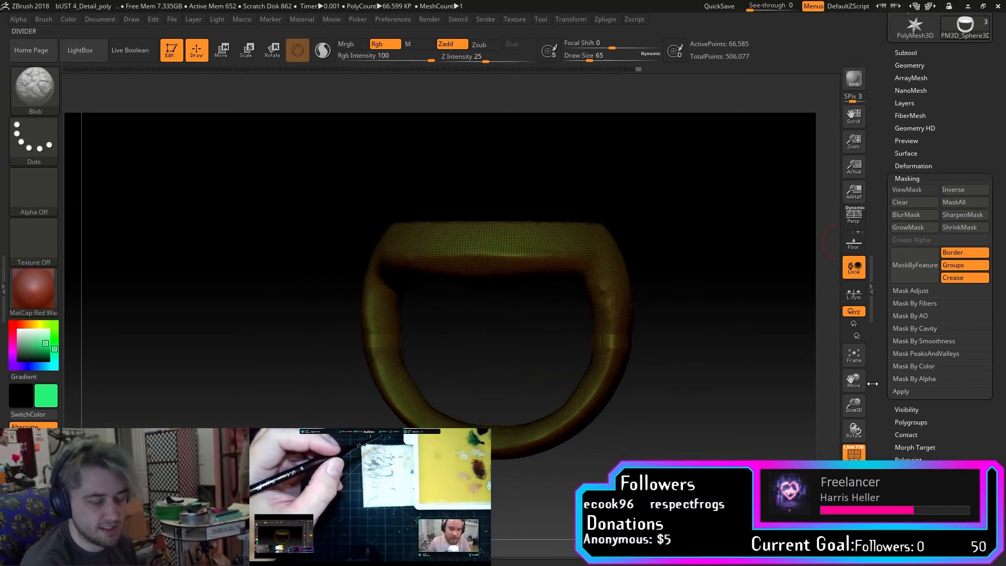
left_click_drag(861, 383, 768, 410)
mouse_move(857, 406)
left_mouse_down()
mouse_move(787, 436)
mouse_move(718, 377)
mouse_move(694, 366)
mouse_move(691, 375)
mouse_move(717, 356)
left_mouse_up()
left_click_drag(511, 375, 520, 323, "shift")
mouse_move(648, 335)
left_mouse_down()
mouse_move(581, 336)
mouse_move(607, 338)
left_mouse_up()
mouse_move(690, 360)
left_mouse_down("shift")
mouse_move(747, 352)
mouse_move(681, 335)
mouse_move(636, 309)
left_mouse_up("shift")
key("ctrl+z")
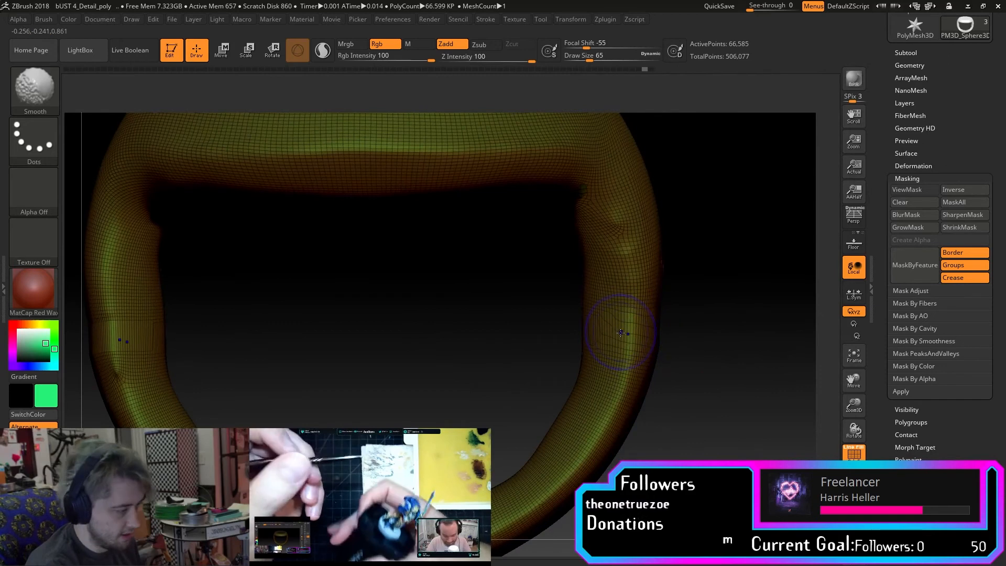
left_click(605, 19)
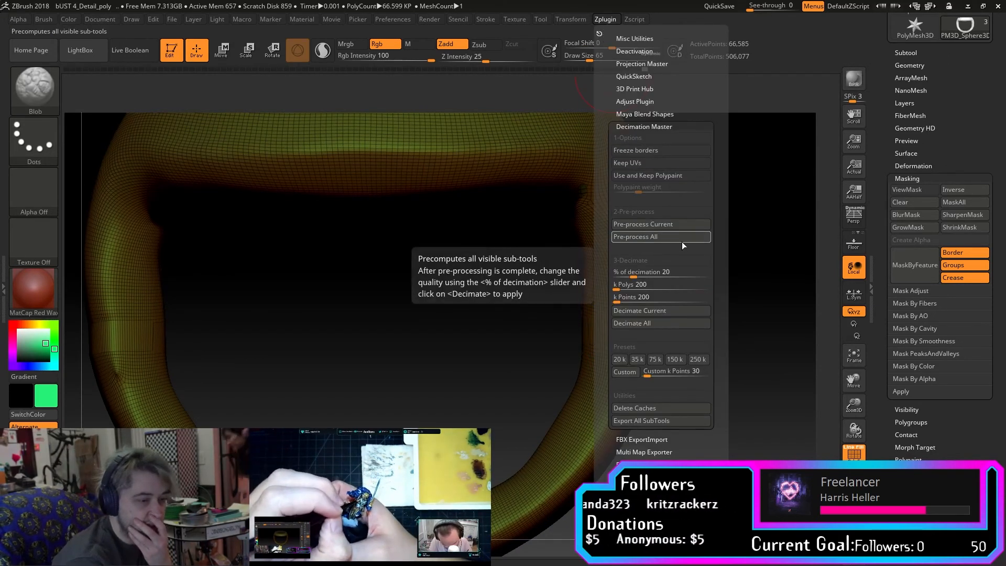
left_click(669, 127)
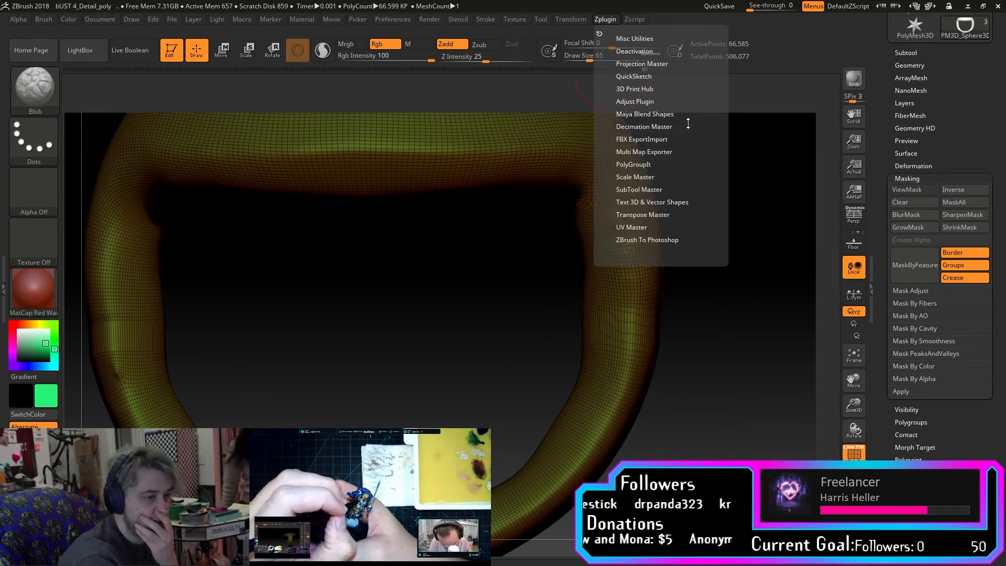
left_click(586, 18)
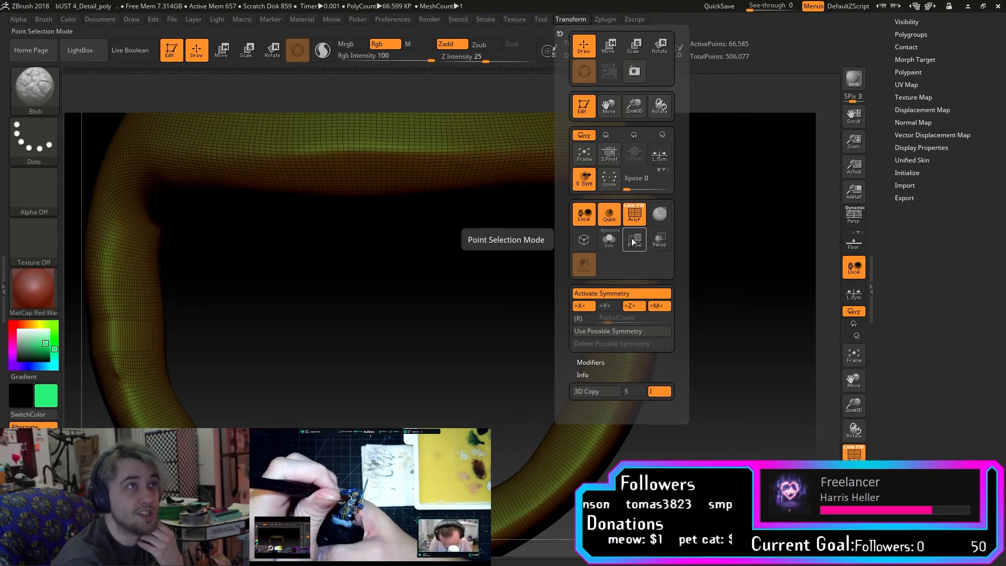
Examine the stretched polygon bands on both sides of the ring from several angles.
left_click_drag(740, 322, 635, 317)
mouse_move(686, 351)
left_mouse_down()
mouse_move(642, 350)
mouse_move(673, 337)
mouse_move(665, 341)
mouse_move(730, 348)
mouse_move(752, 330)
mouse_move(708, 364)
left_mouse_up()
left_click_drag(640, 386, 717, 381)
left_click_drag(534, 352, 713, 329)
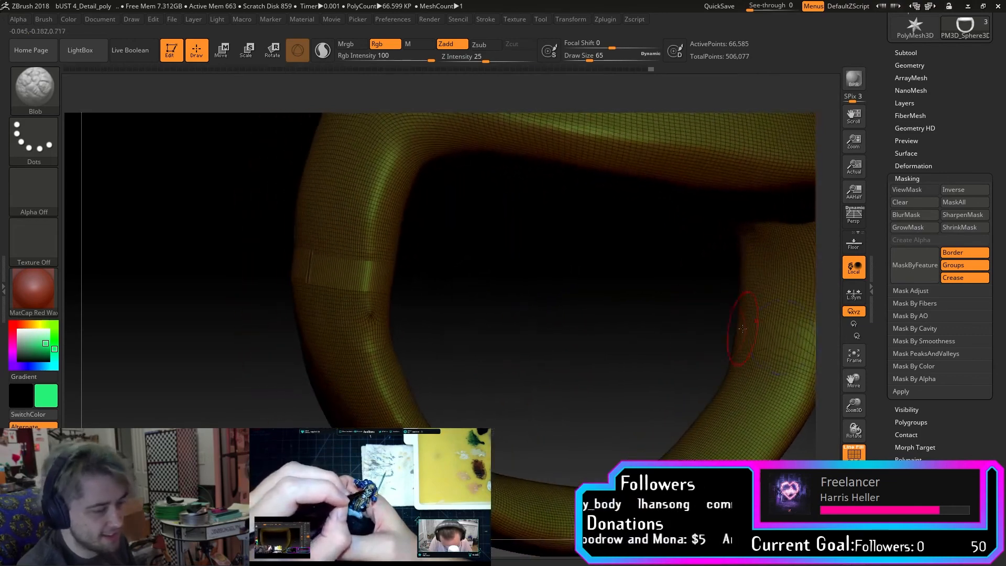
key("ctrl")
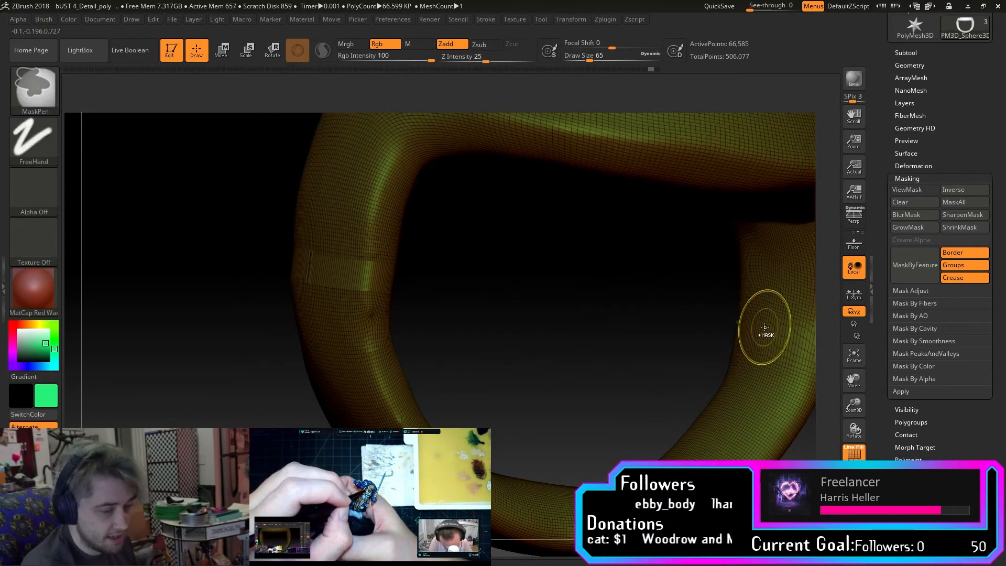
left_click_drag(697, 335, 544, 336)
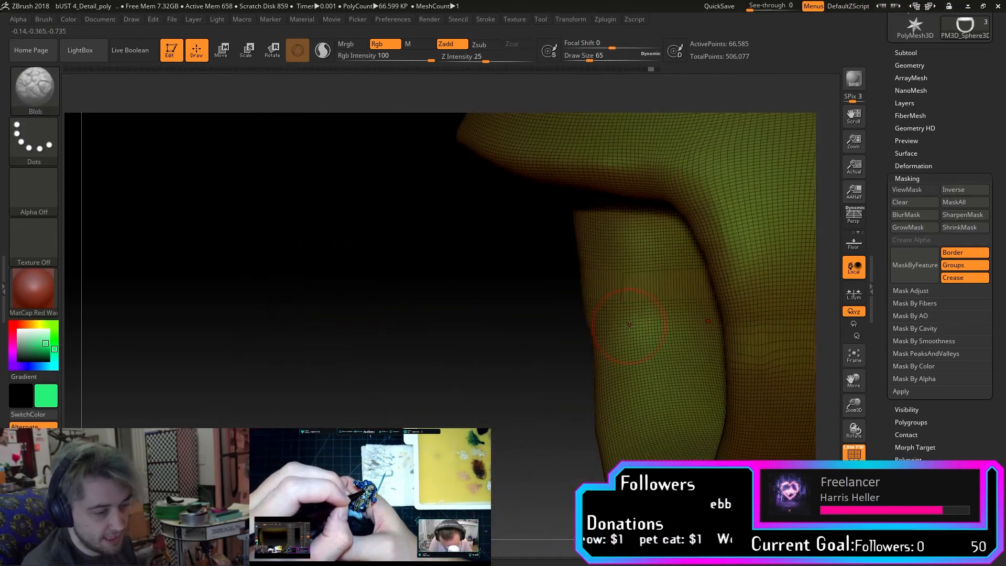
left_click_drag(546, 379, 414, 369, "alt")
key("ctrl")
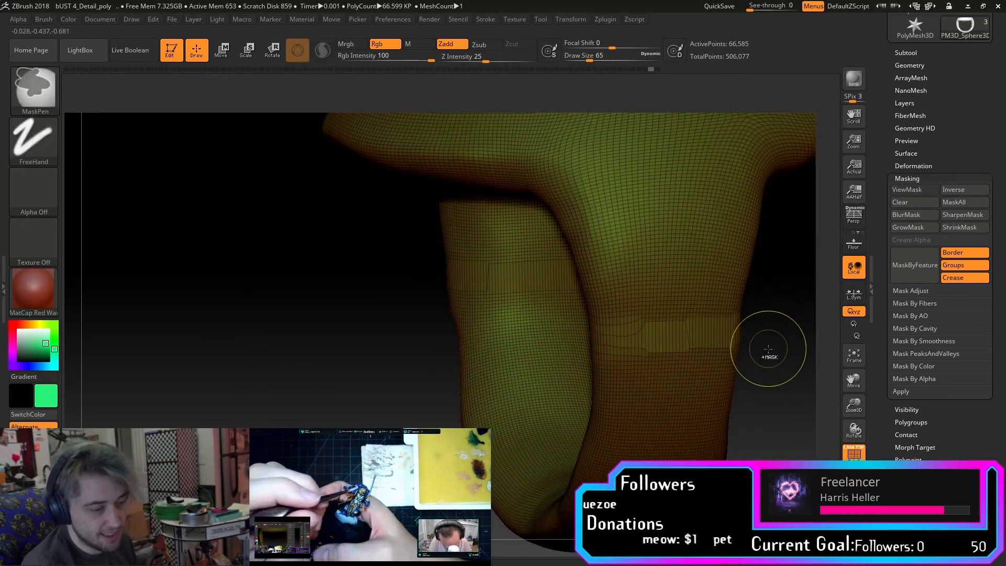
left_click_drag(774, 356, 799, 356)
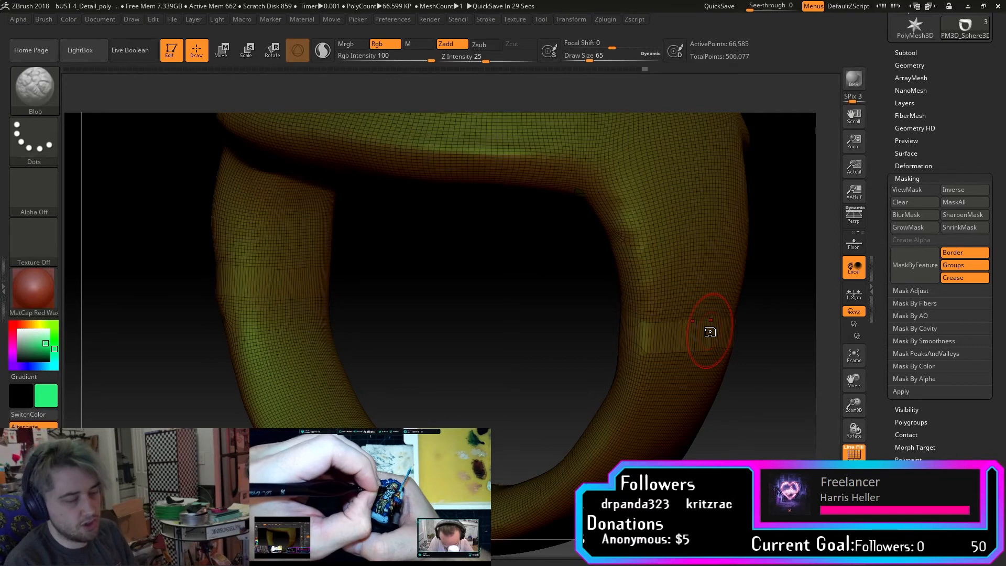
left_click_drag(728, 472, 746, 458)
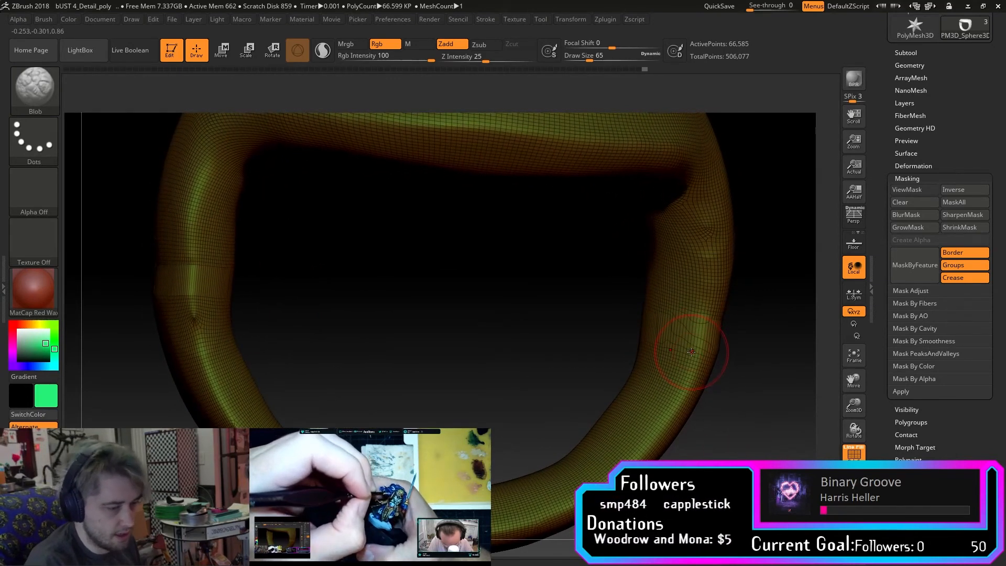
left_click(606, 20)
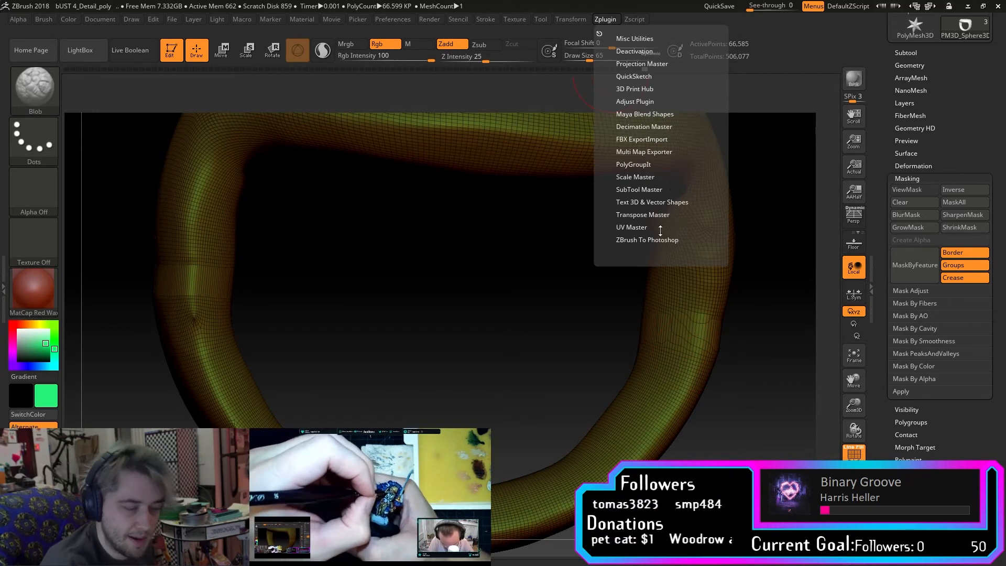
left_click(606, 19)
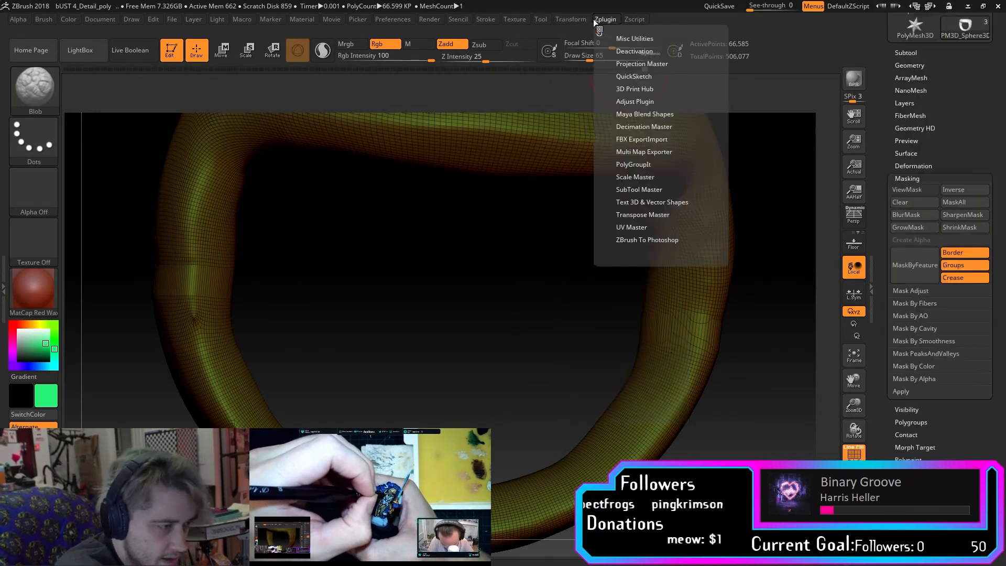
left_click(573, 19)
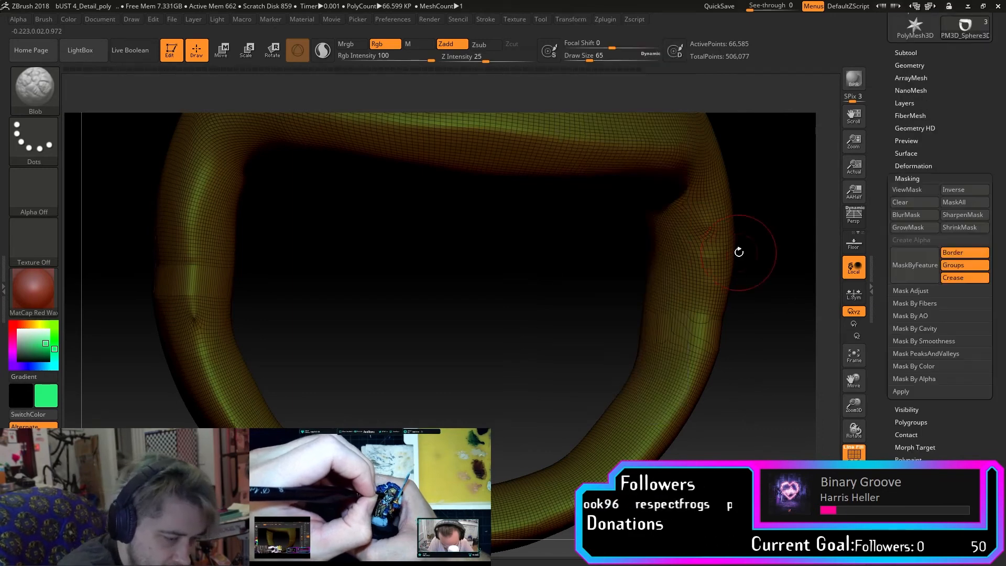
Smooth the stretched polygon bands on both sides of the ring, working around them from the front, side and back.
mouse_move(699, 338)
right_mouse_down()
mouse_move(654, 339)
mouse_move(586, 262)
right_mouse_up()
key("shift")
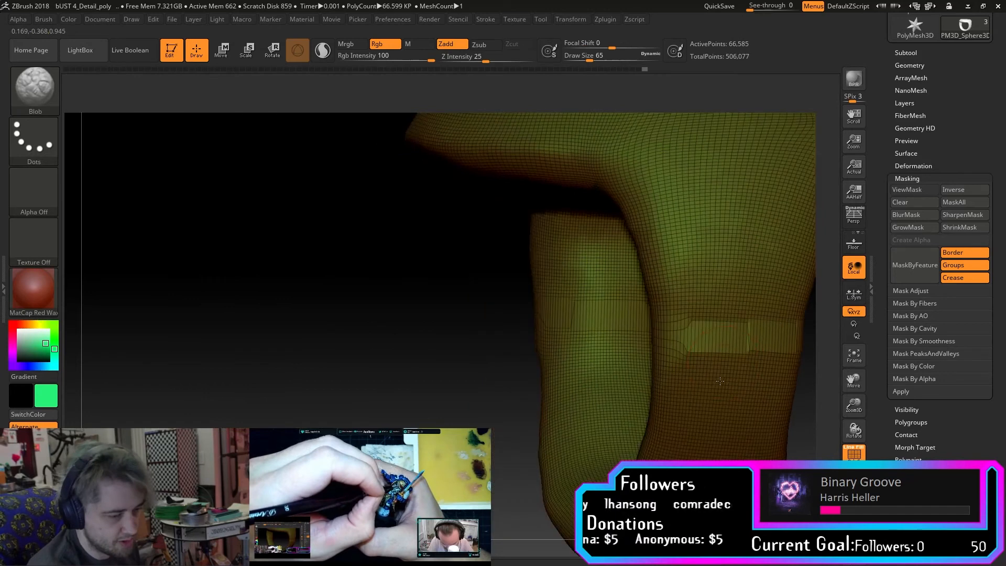
mouse_move(744, 354)
right_mouse_down()
mouse_move(772, 388)
mouse_move(717, 312)
mouse_move(741, 316)
mouse_move(560, 404)
mouse_move(758, 359)
mouse_move(765, 318)
right_mouse_up()
key("shift")
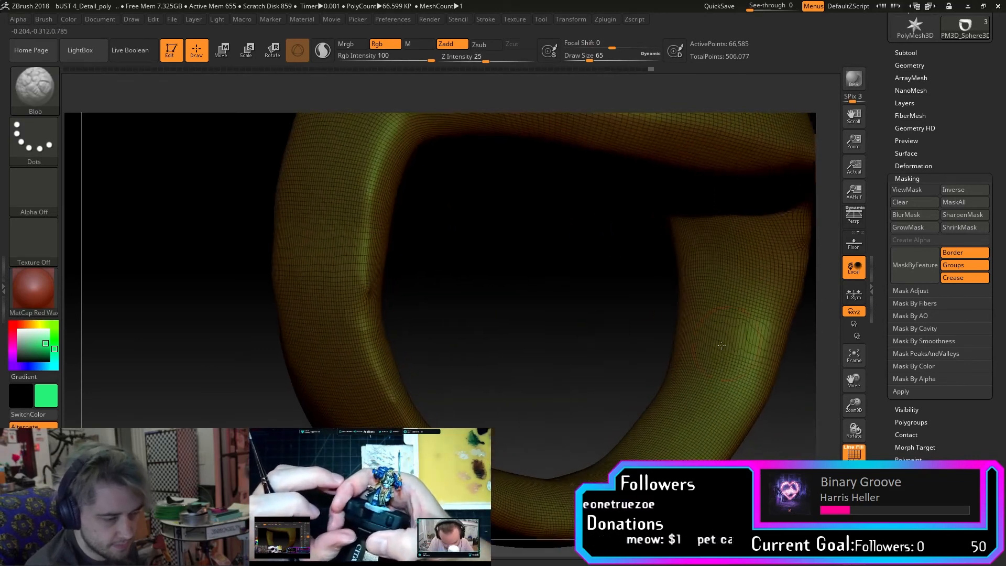
mouse_move(786, 386)
right_mouse_down()
mouse_move(700, 368)
mouse_move(709, 355)
right_mouse_up()
key("shift")
right_click_drag(728, 281, 703, 216)
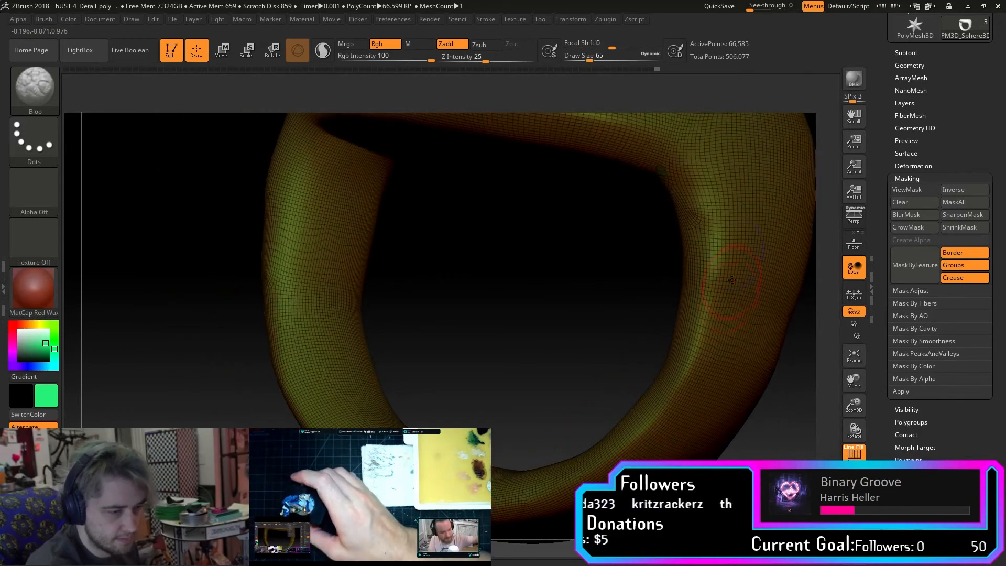
right_click_drag(575, 316, 503, 278)
right_click_drag(696, 433, 618, 367)
right_click_drag(589, 404, 586, 332)
mouse_move(188, 262)
right_mouse_down("shift")
mouse_move(278, 253)
mouse_move(263, 253)
mouse_move(272, 262)
right_mouse_up("shift")
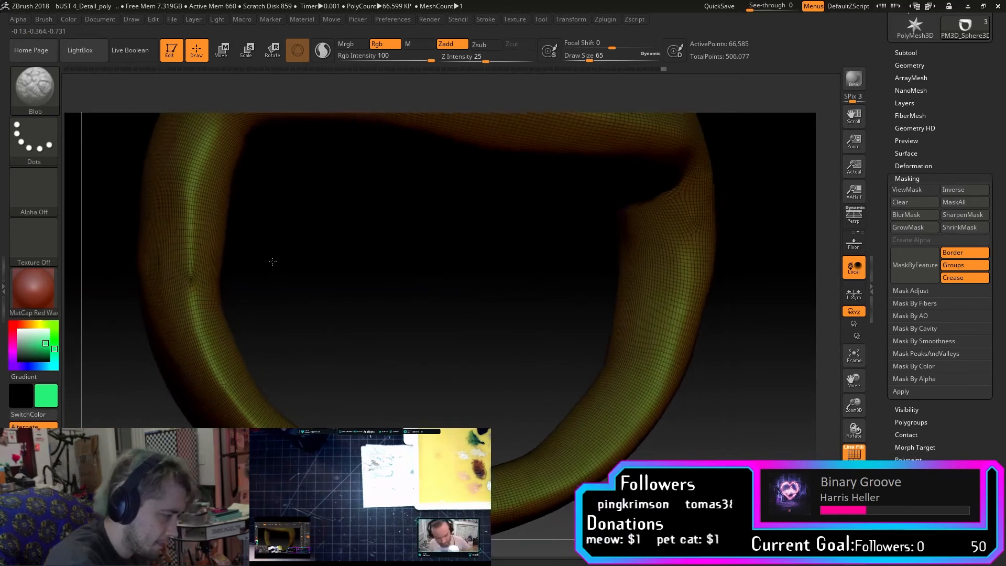
Smooth the inner corner of the ring and the underside and face of its wide top band.
right_click_drag(393, 299, 498, 267)
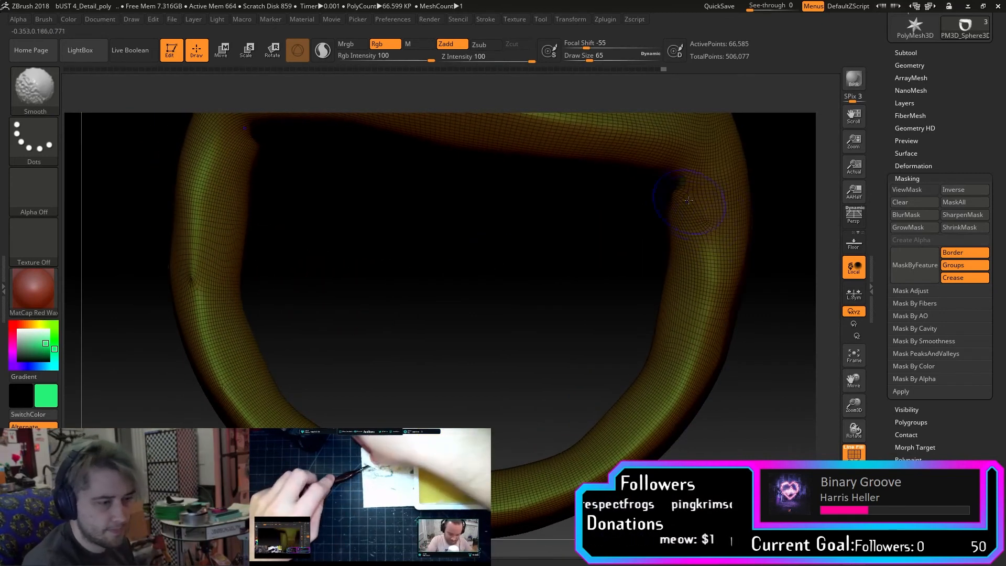
mouse_move(688, 200)
right_mouse_down()
mouse_move(550, 343)
mouse_move(576, 353)
mouse_move(573, 382)
mouse_move(743, 275)
mouse_move(701, 278)
right_mouse_up()
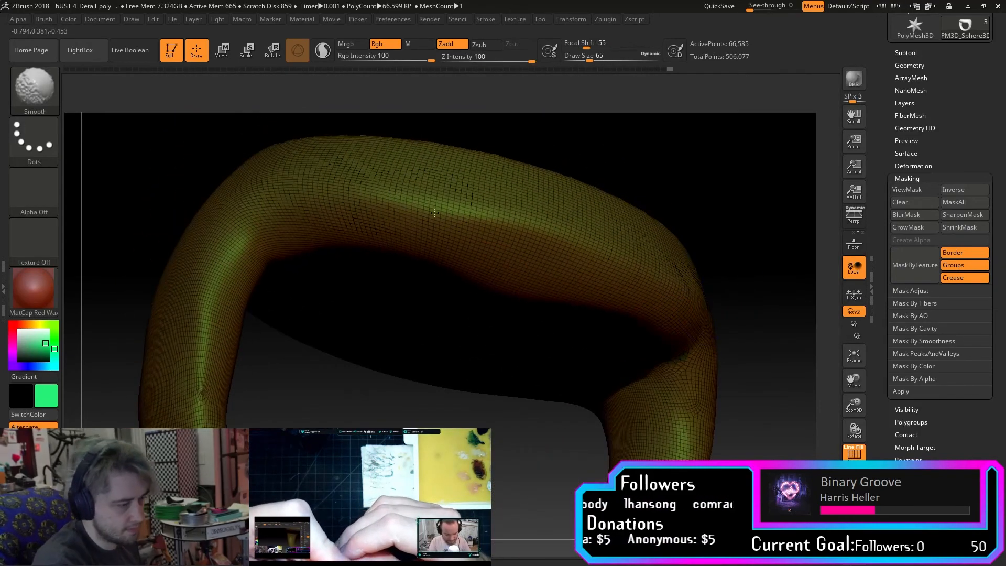
mouse_move(751, 305)
right_mouse_down()
mouse_move(743, 335)
mouse_move(503, 334)
mouse_move(561, 348)
mouse_move(532, 341)
mouse_move(462, 395)
mouse_move(482, 385)
mouse_move(467, 337)
mouse_move(598, 367)
right_mouse_up()
left_click_drag(618, 308, 574, 285, "shift")
left_click_drag(418, 229, 450, 237, "shift")
mouse_move(496, 316)
right_mouse_down()
mouse_move(472, 353)
mouse_move(409, 359)
mouse_move(117, 321)
right_mouse_up()
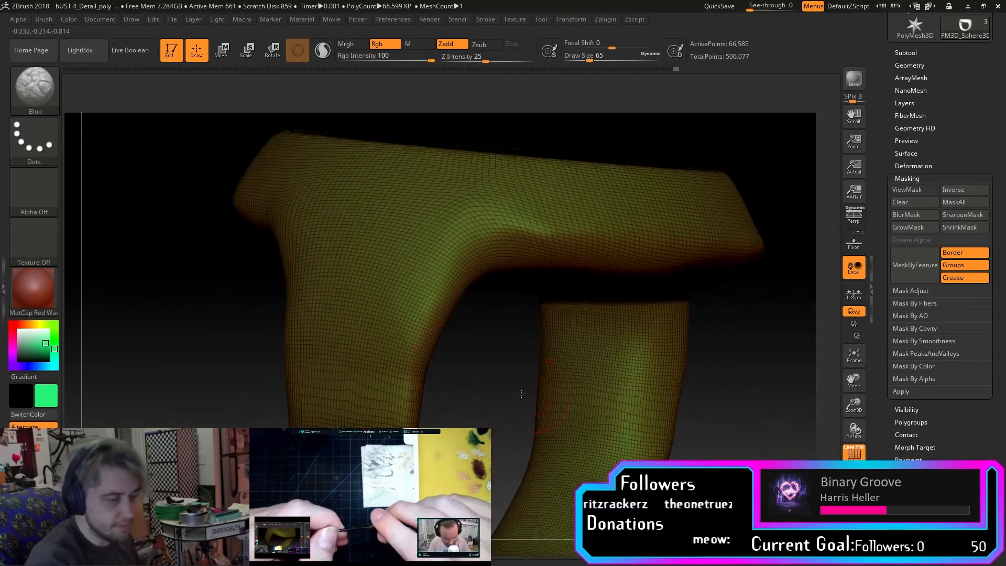
Smooth the outer face of the top band and the stretched polygons where it runs down into the side leg.
right_click_drag(529, 395, 382, 402)
left_click_drag(759, 254, 755, 246, "shift")
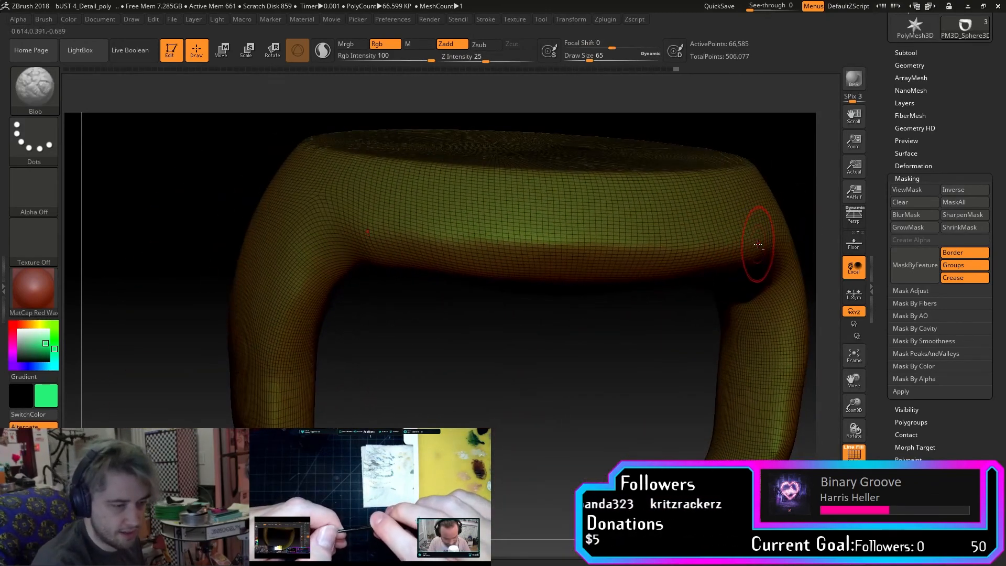
key("shift")
mouse_move(754, 236)
left_mouse_down("shift")
mouse_move(610, 245)
mouse_move(387, 213)
left_mouse_up("shift")
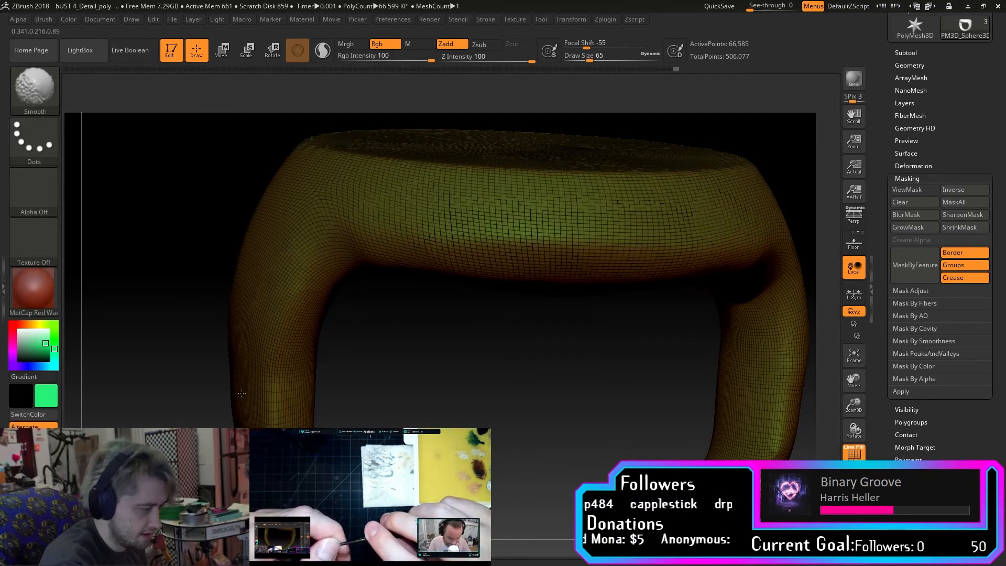
mouse_move(385, 385)
left_mouse_down()
mouse_move(432, 320)
mouse_move(387, 414)
mouse_move(337, 352)
mouse_move(562, 291)
mouse_move(622, 326)
mouse_move(638, 422)
mouse_move(351, 214)
left_mouse_up()
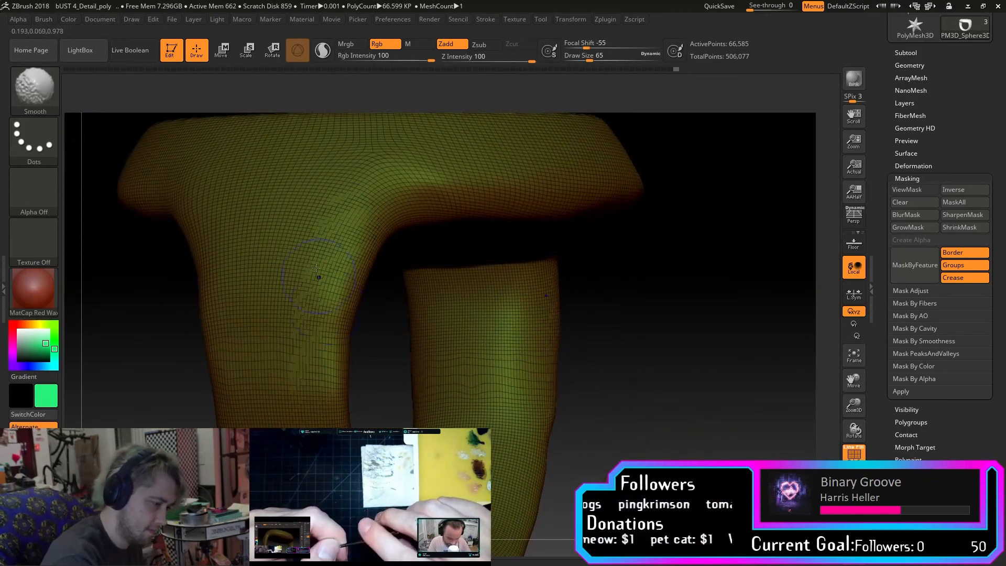
left_click_drag(561, 337, 667, 274)
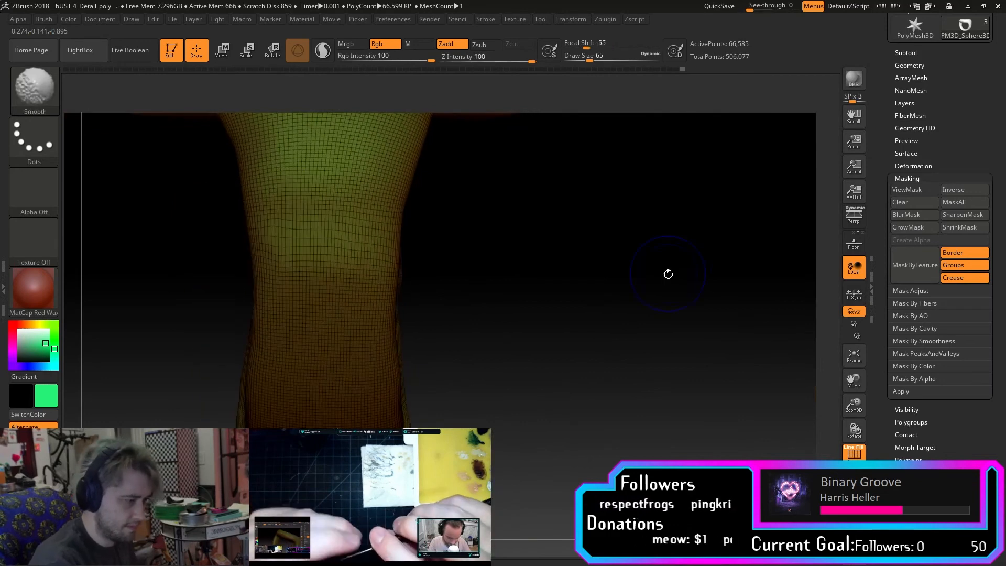
mouse_move(853, 404)
left_mouse_down()
mouse_move(857, 414)
mouse_move(856, 396)
mouse_move(914, 476)
left_mouse_up()
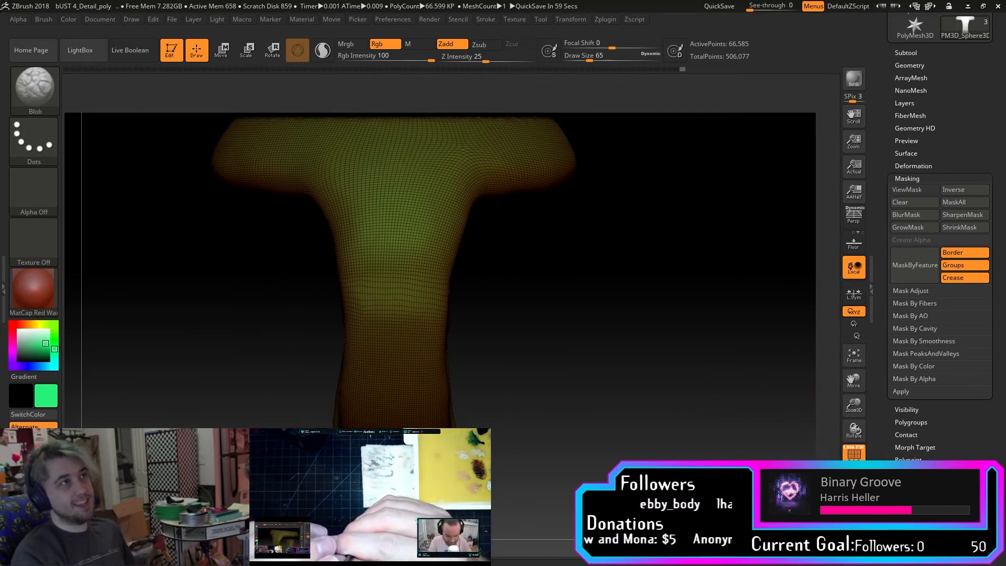
Frame the whole ring in a straight side view and make TrimLasso the active selection brush.
left_click_drag(700, 422, 838, 449, "alt")
mouse_move(725, 449)
left_mouse_down("alt")
mouse_move(743, 454)
mouse_move(706, 453)
mouse_move(723, 449)
left_mouse_up("alt")
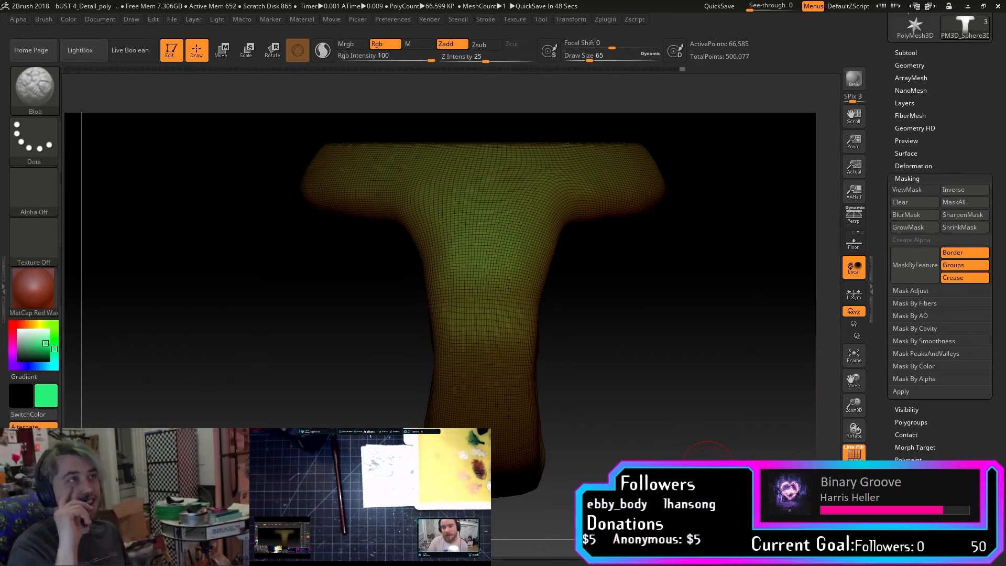
left_click_drag(707, 450, 679, 362)
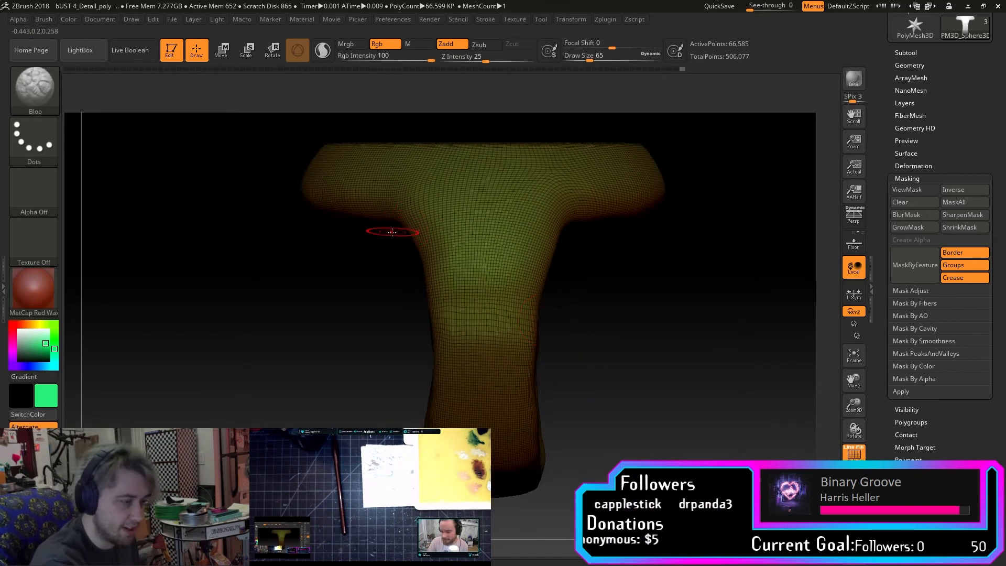
key("b")
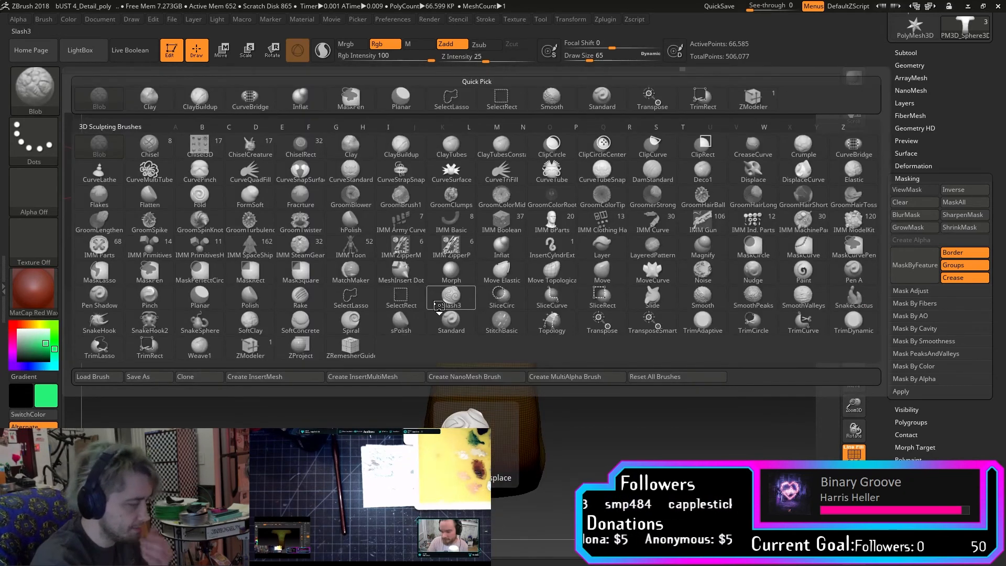
key("b")
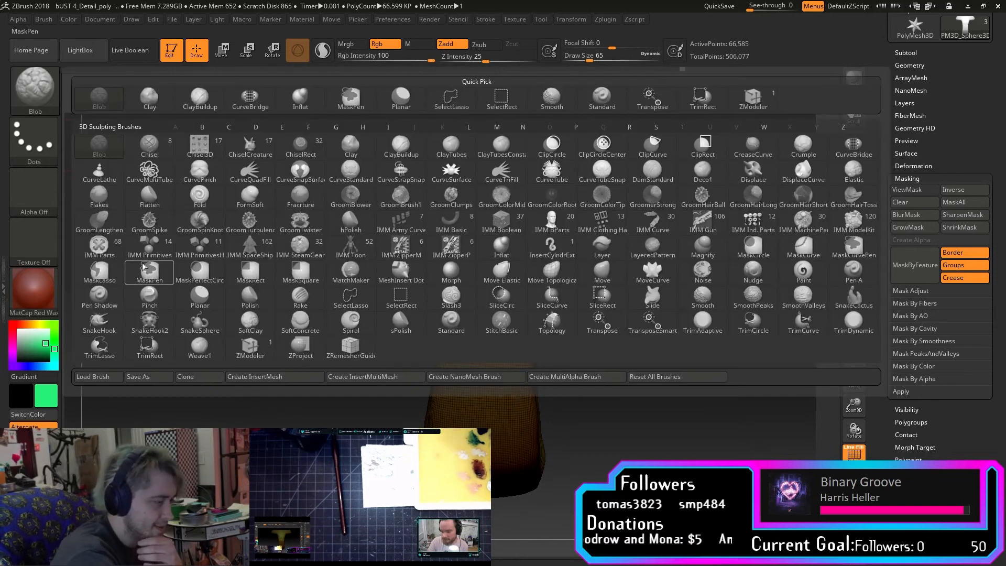
left_click(99, 346)
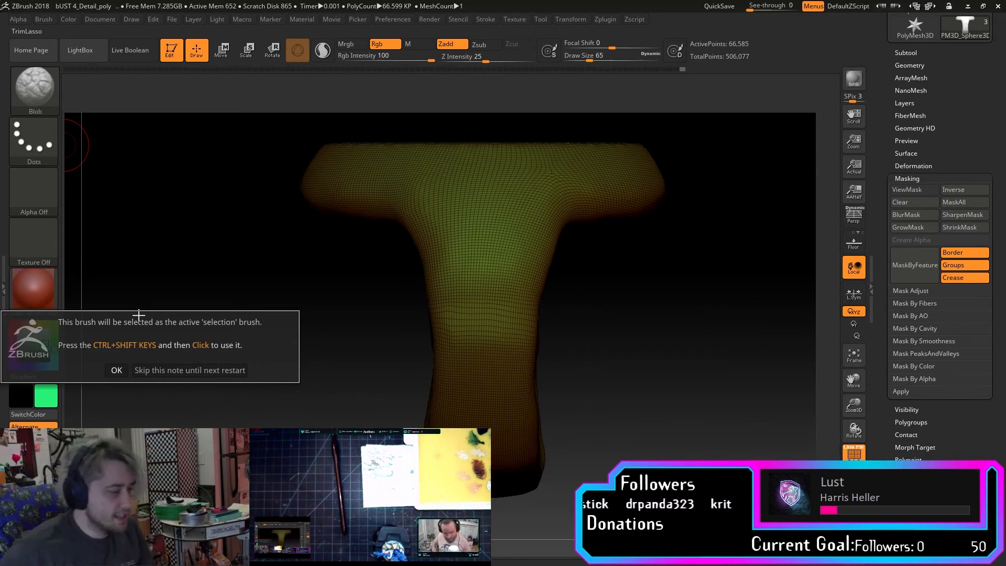
left_click(154, 372)
left_click(27, 88)
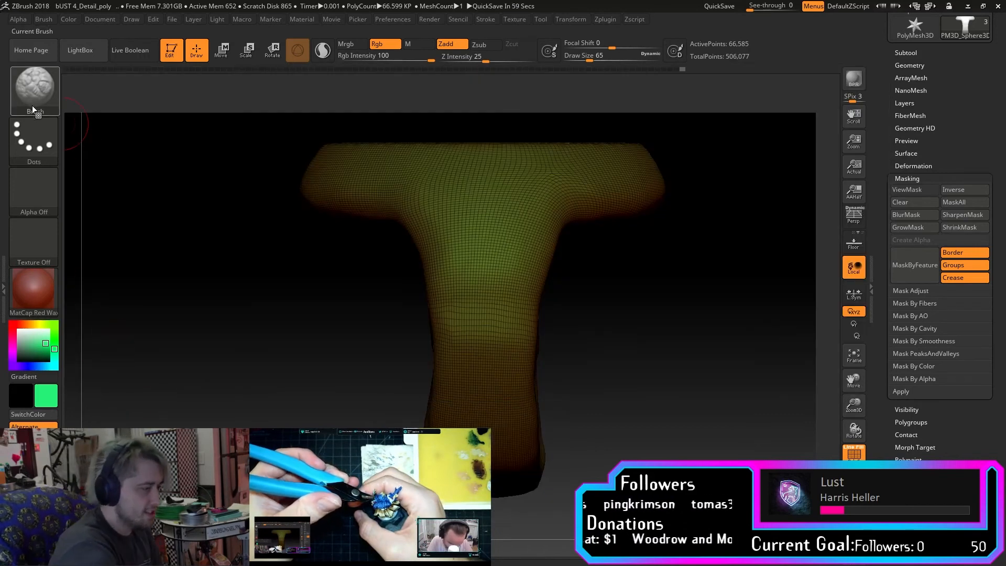
left_click(34, 88)
left_click(98, 346)
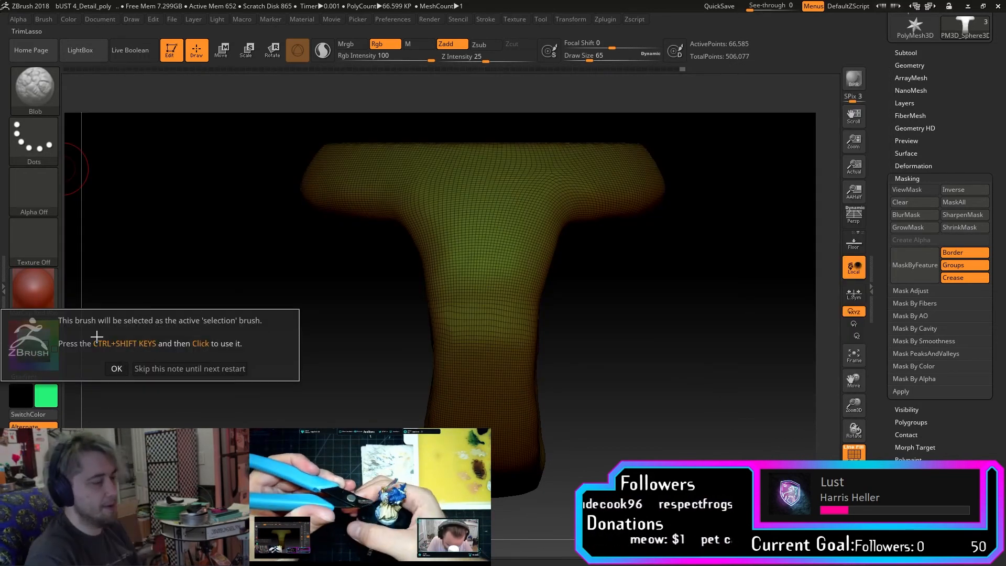
left_click(117, 368)
mouse_move(135, 378)
left_mouse_down()
mouse_move(706, 455)
mouse_move(686, 454)
left_mouse_up()
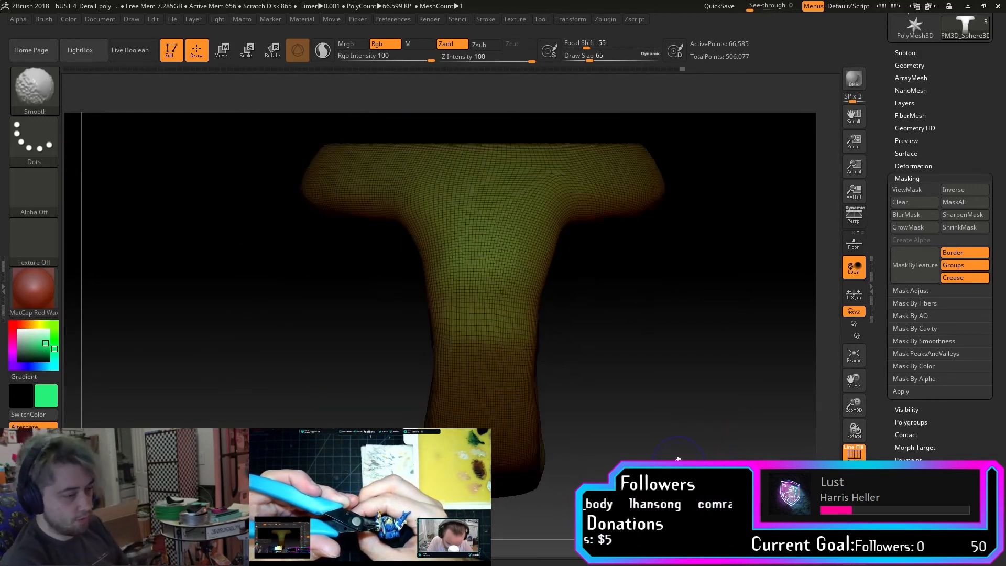
key("ctrl+shift")
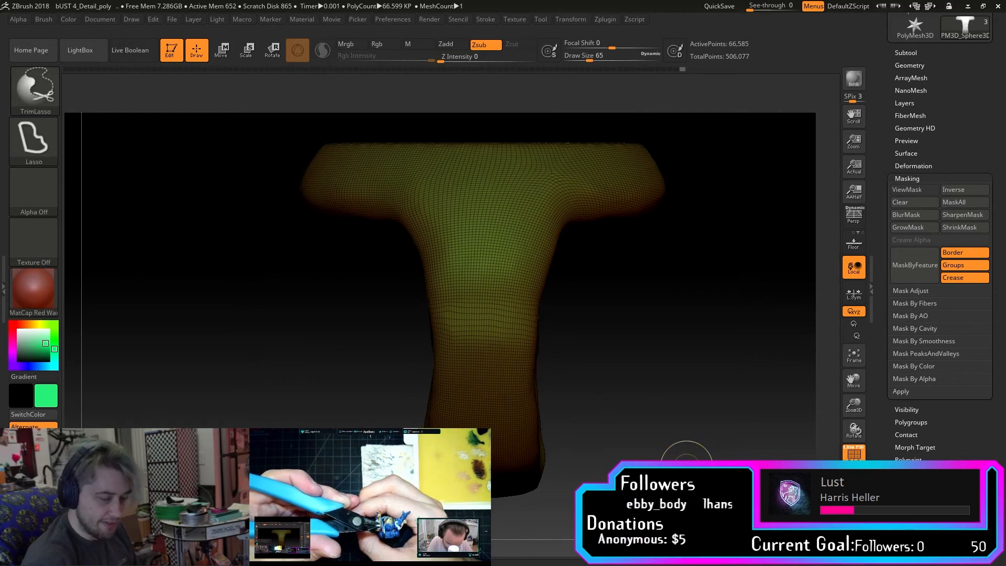
Try trimming the uneven edge of the ring's leg with TrimLasso in side view, and undo the cut.
mouse_move(372, 272)
left_mouse_down("ctrl+shift")
mouse_move(426, 412)
mouse_move(375, 435)
mouse_move(354, 382)
left_mouse_up("ctrl+shift")
left_click_drag(589, 370, 544, 390)
key("ctrl+shift")
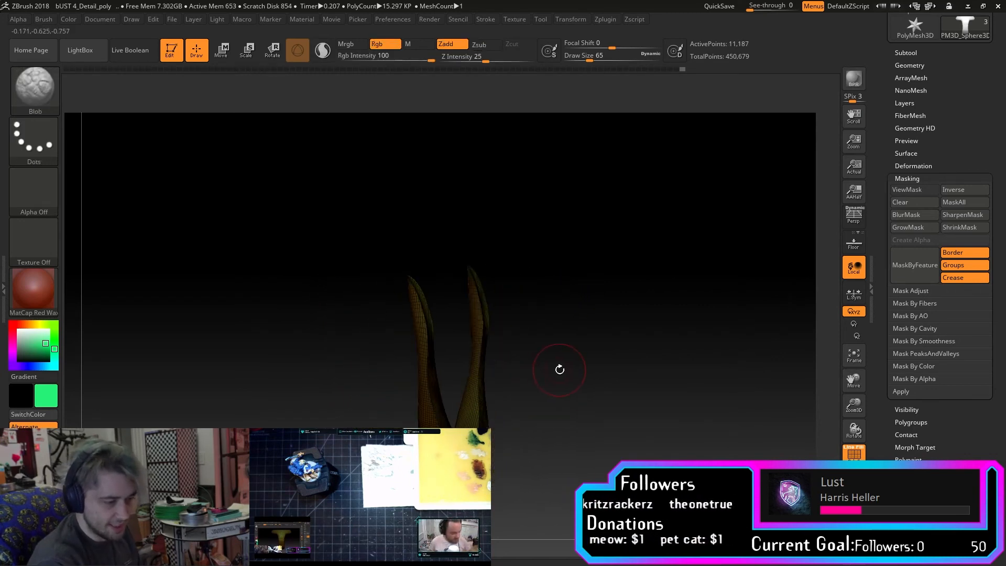
key("ctrl+z")
Repeat the lasso trim lower along the same leg edge, examine the remaining mesh, and undo the cut.
left_click_drag(609, 378, 633, 373)
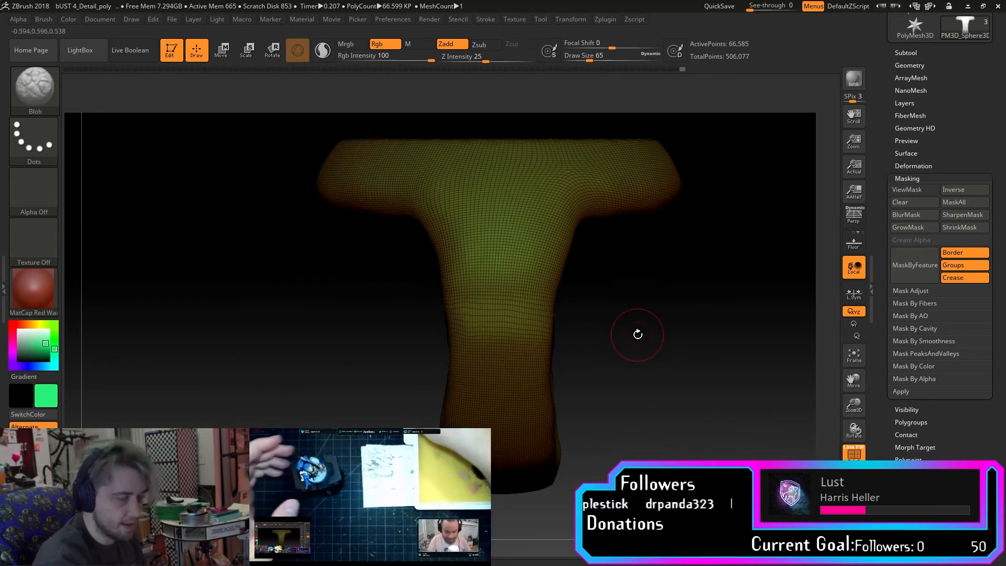
key("ctrl+shift")
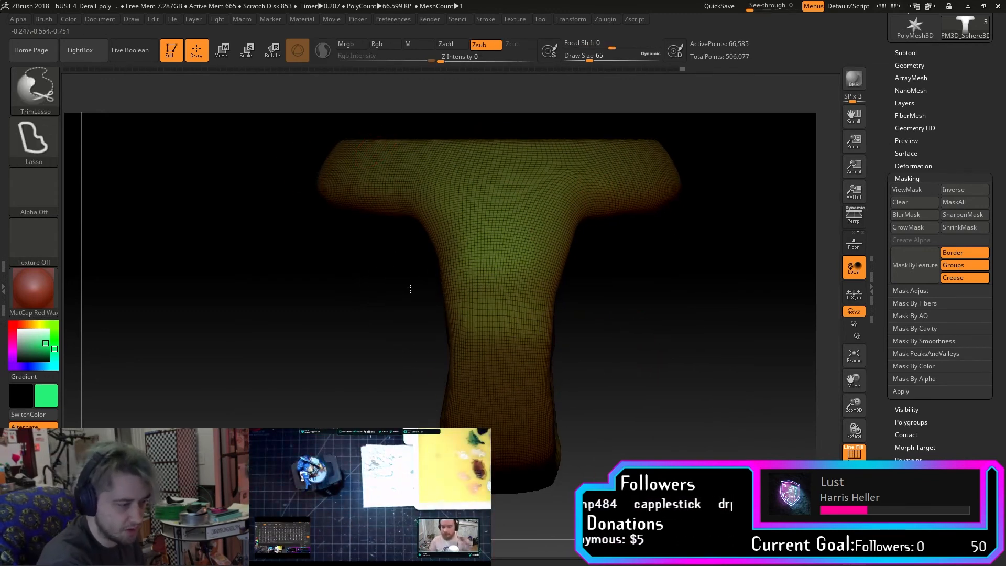
left_click_drag(456, 425, 460, 427, "ctrl+shift")
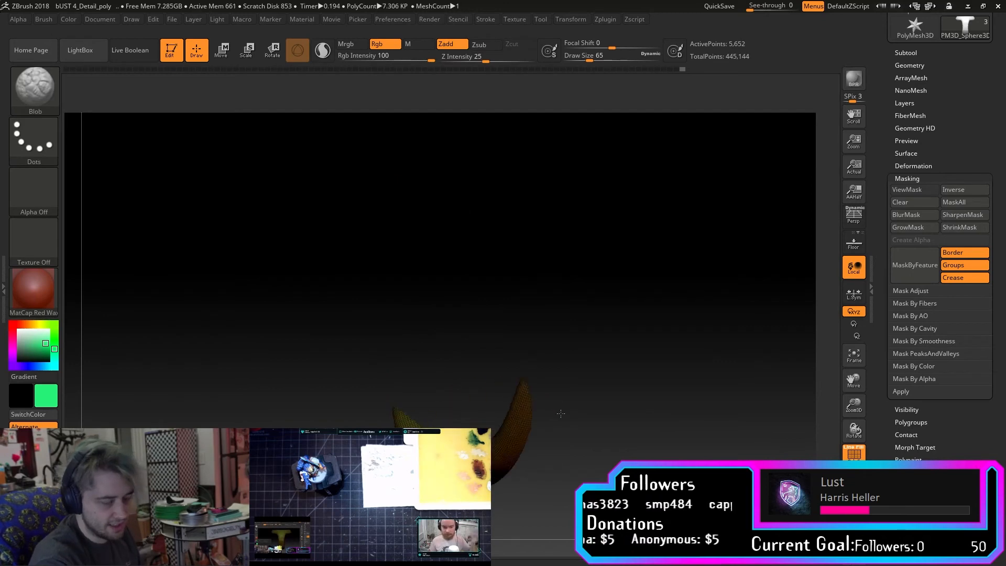
mouse_move(564, 419)
left_mouse_down()
mouse_move(534, 434)
mouse_move(528, 418)
left_mouse_up()
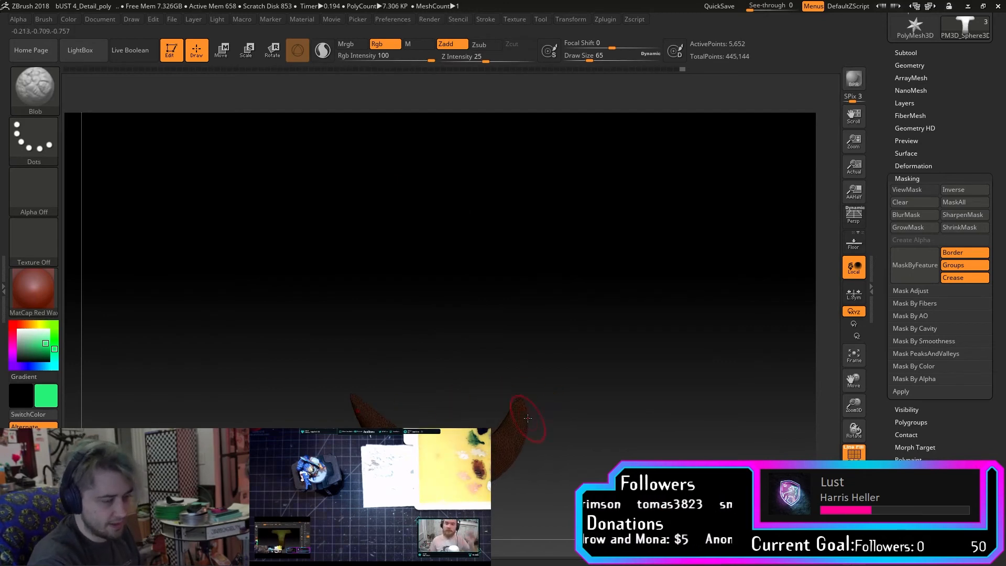
key("ctrl+z")
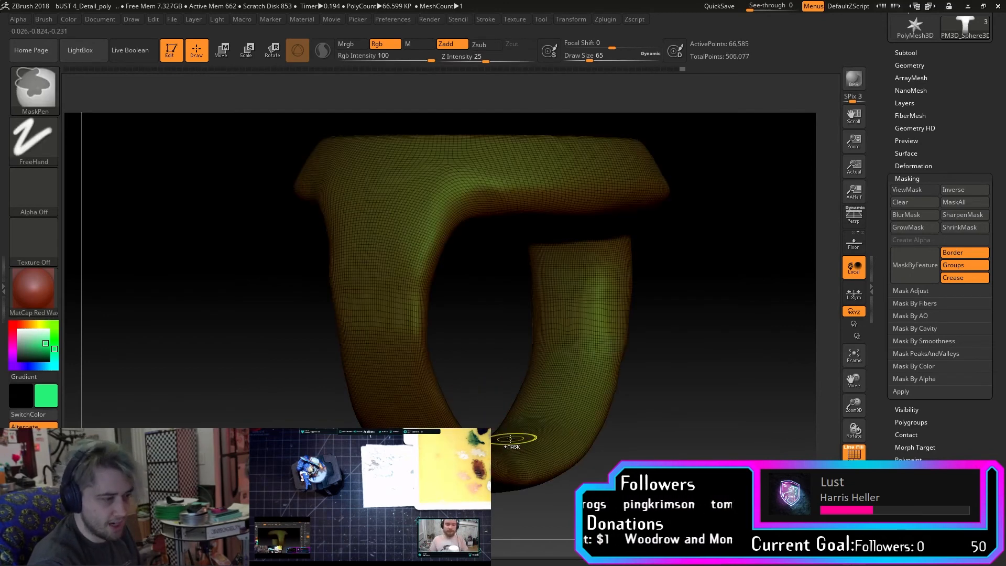
Return to the straight side view, try new lasso trims from below the top band down the leg, and undo them.
left_click_drag(502, 382, 619, 377)
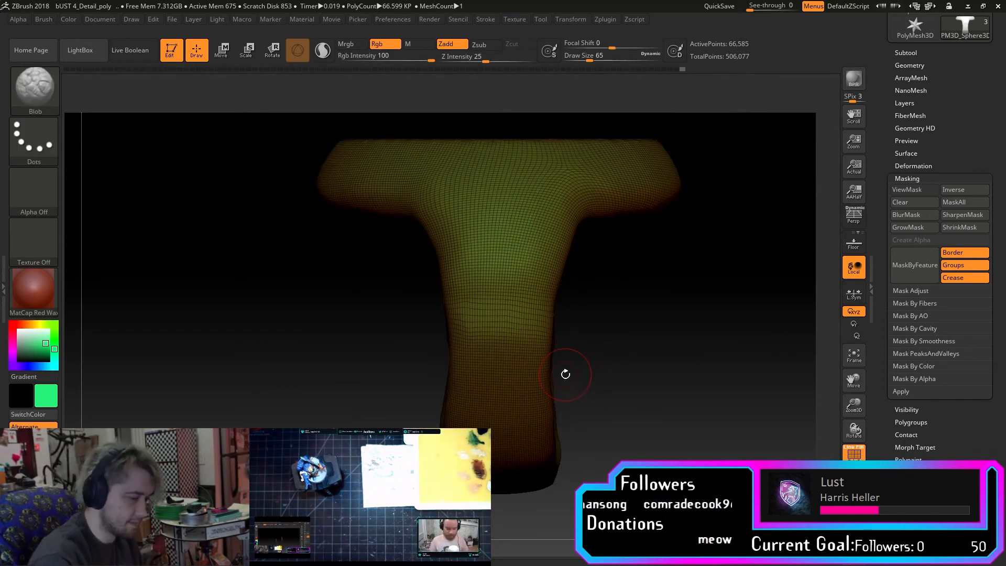
left_click_drag(612, 335, 572, 331, "alt")
key("ctrl+shift")
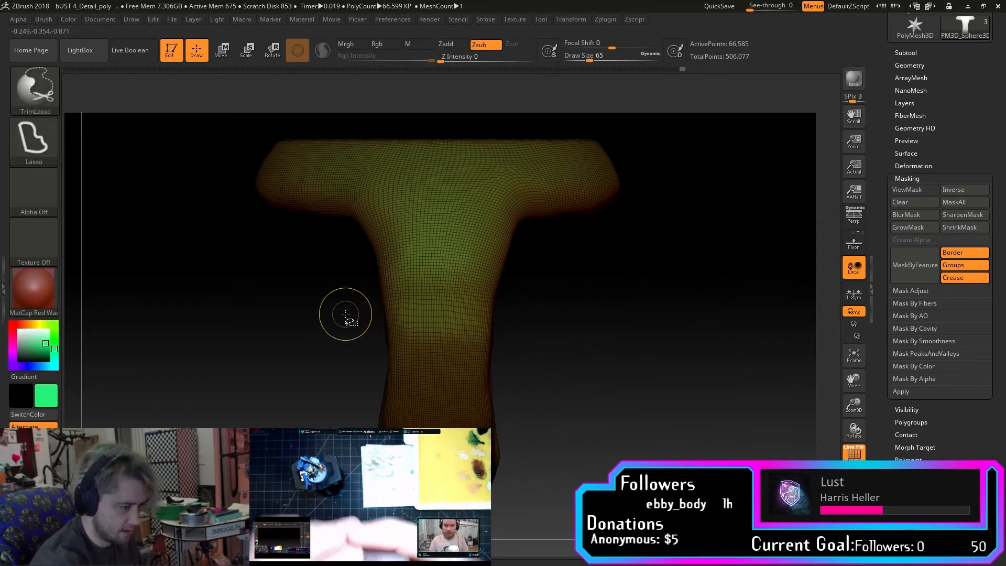
left_click_drag(344, 320, 351, 354, "ctrl+shift")
left_click_drag(414, 425, 413, 424, "ctrl+shift")
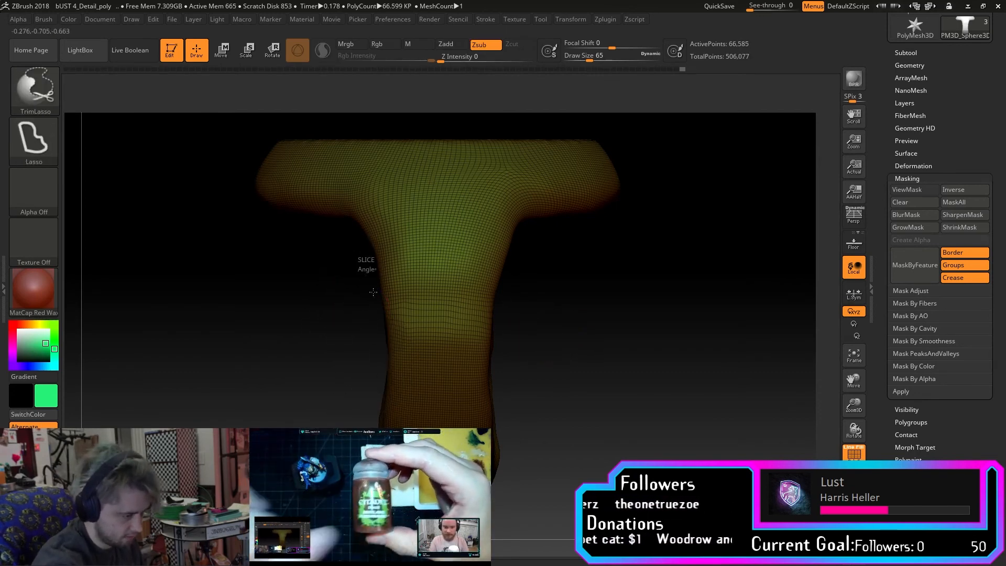
mouse_move(405, 412)
left_mouse_down("ctrl+shift")
mouse_move(356, 524)
mouse_move(230, 565)
left_mouse_up("ctrl+shift")
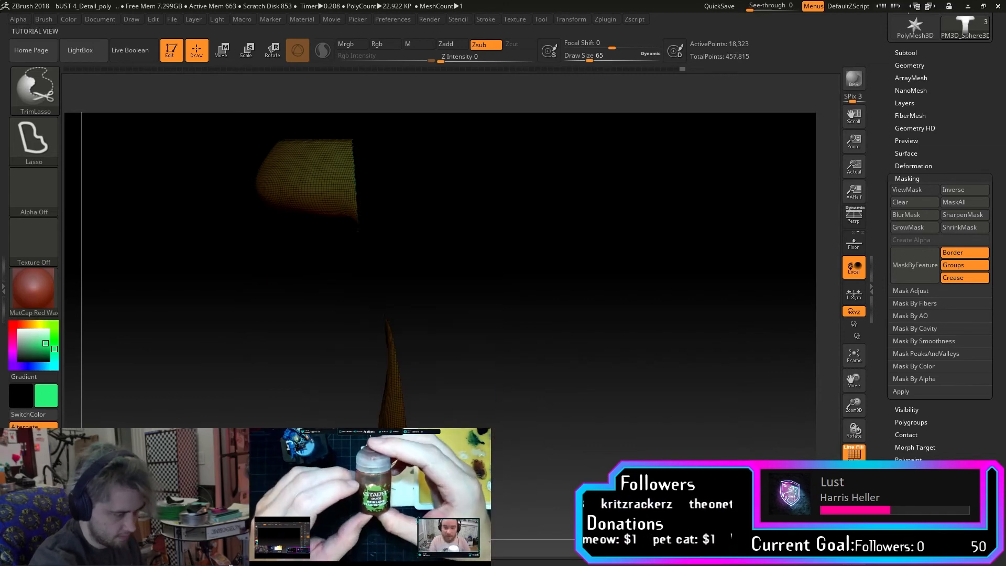
key("ctrl+z")
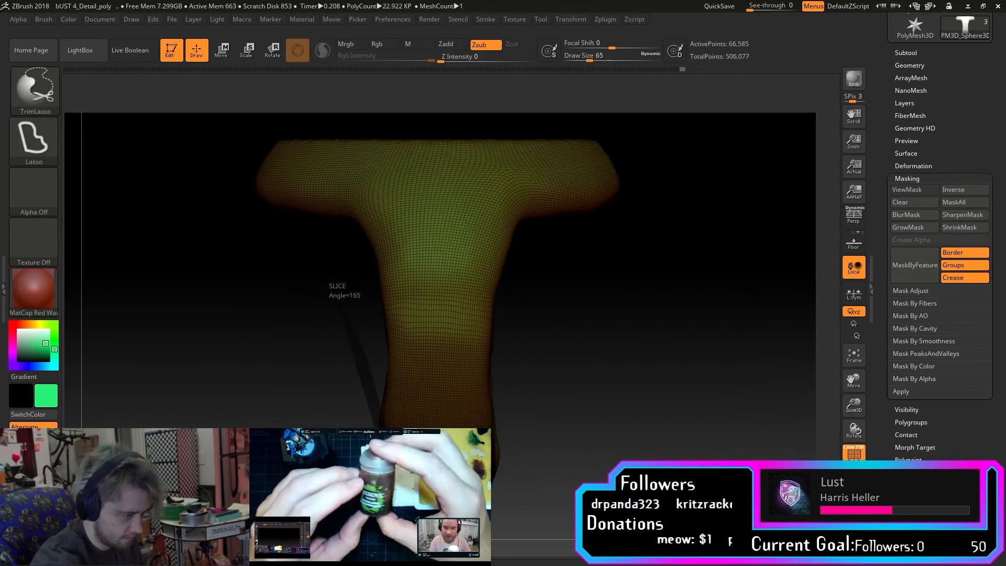
Try a smaller lasso trim on the lower leg's bulge and a longer one beside the leg, undoing both.
left_click_drag(381, 422, 381, 415, "ctrl+shift")
key("ctrl+z")
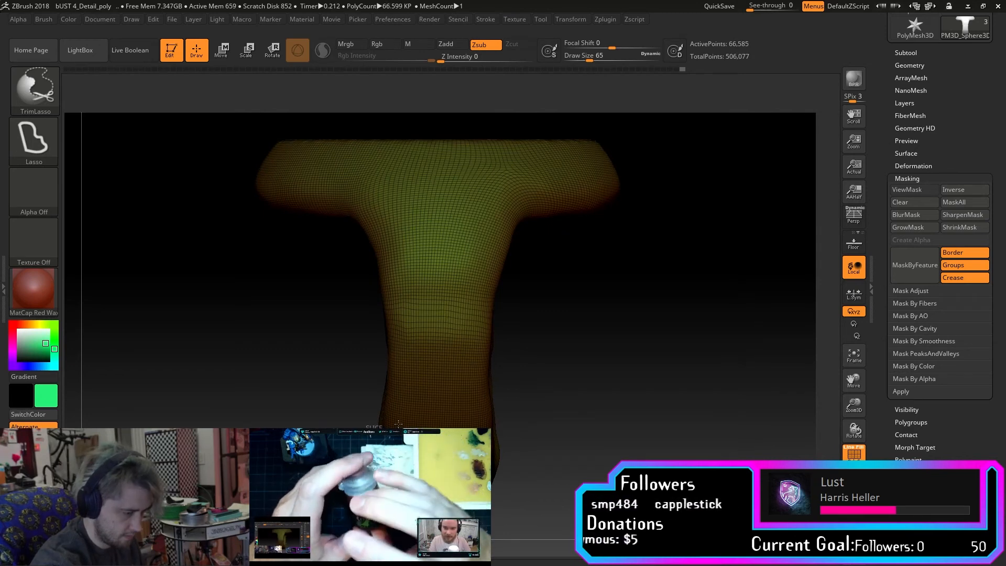
key("ctrl")
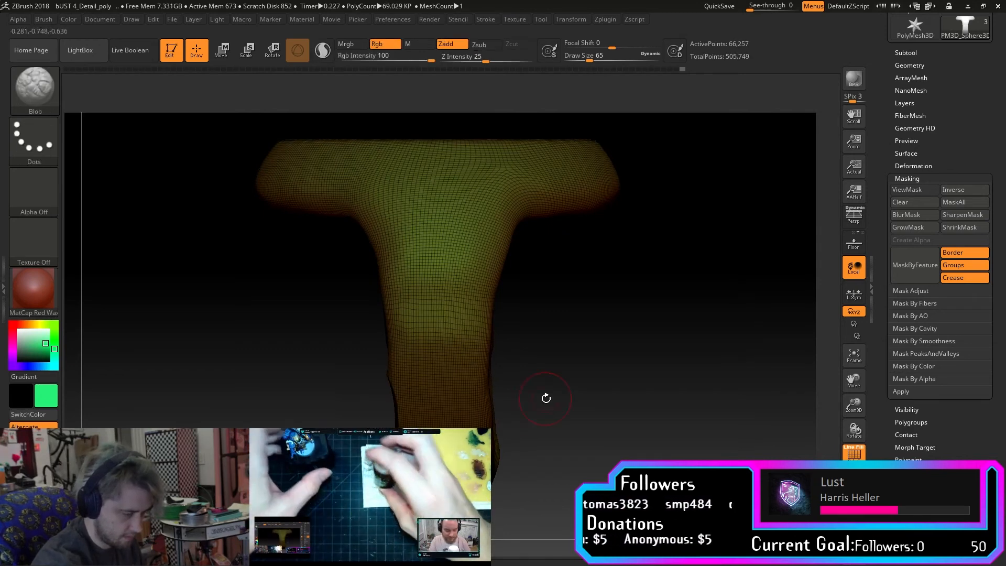
key("ctrl+shift")
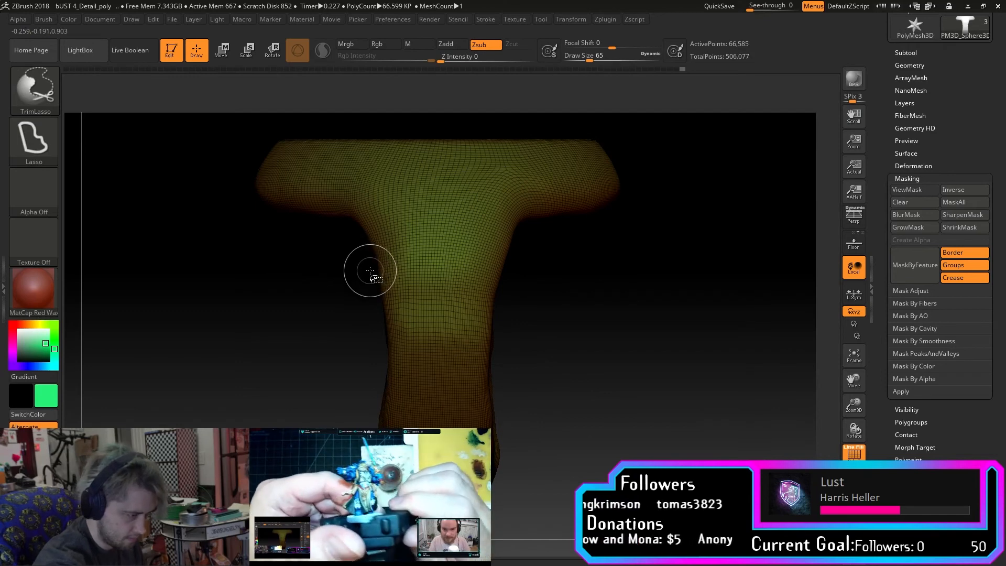
mouse_move(382, 353)
left_mouse_down("ctrl+shift")
mouse_move(378, 393)
mouse_move(346, 401)
left_mouse_up("ctrl+shift")
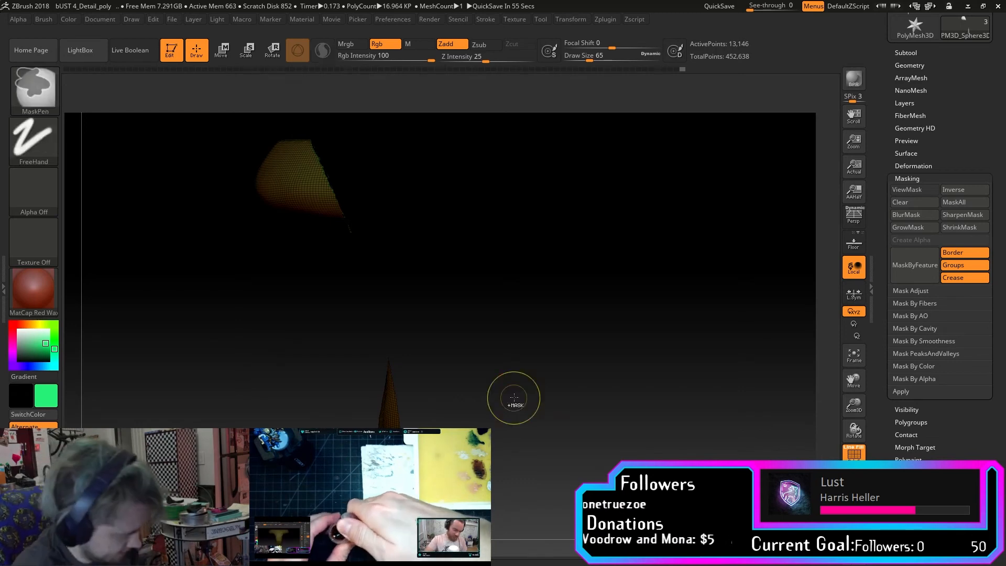
key("ctrl+shift")
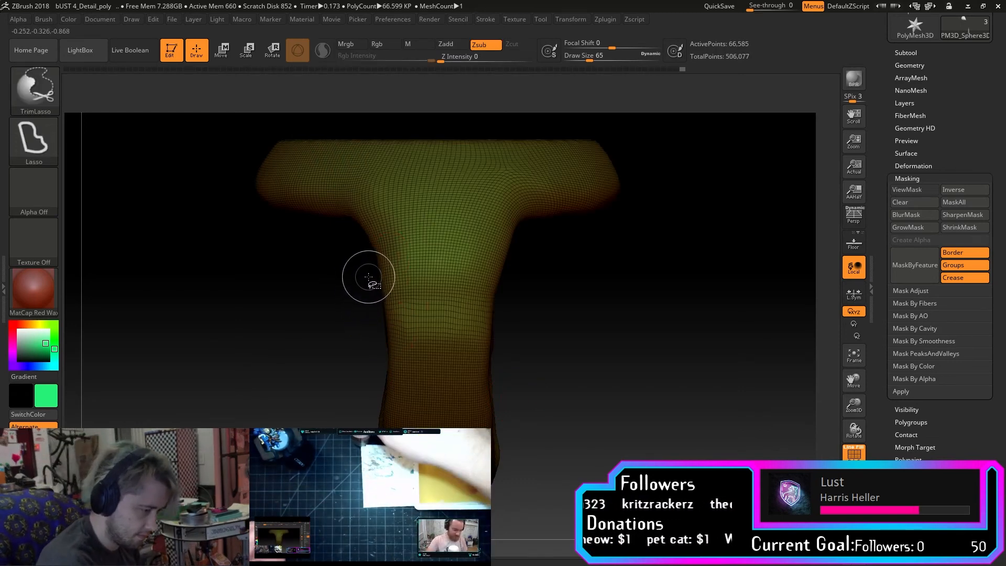
Attempt another lasso trim beside the middle of the leg, undo it, and dab a small mask on the lower leg.
key("ctrl+shift")
mouse_move(384, 337)
left_mouse_down("ctrl+shift")
mouse_move(387, 367)
mouse_move(335, 323)
left_mouse_up("ctrl+shift")
key("ctrl")
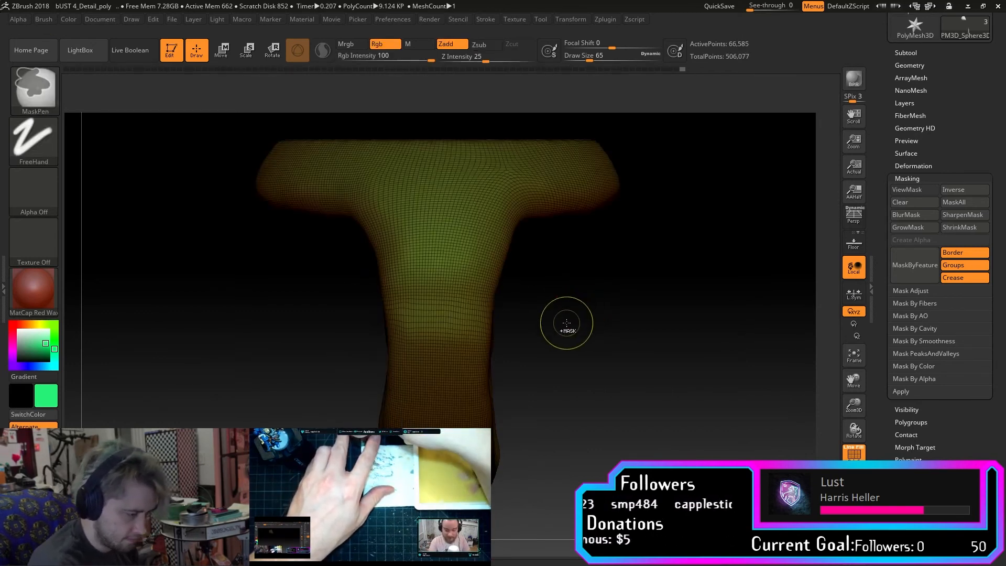
left_click(417, 404, "ctrl")
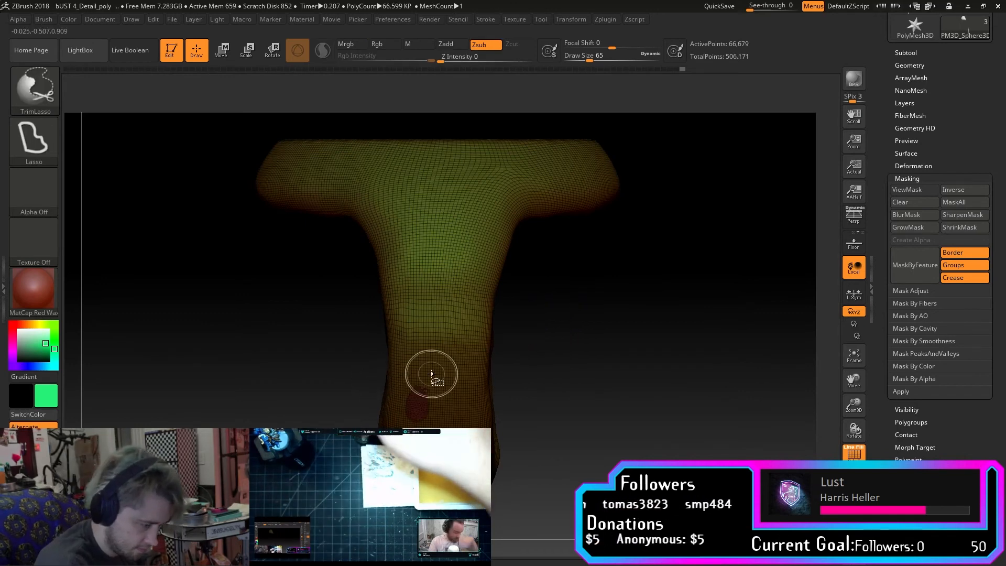
Try further lasso trims along the lower leg's edge and undo them.
mouse_move(552, 341)
left_mouse_down()
mouse_move(561, 335)
mouse_move(565, 349)
mouse_move(574, 332)
left_mouse_up()
key("ctrl+shift")
key("ctrl+shift")
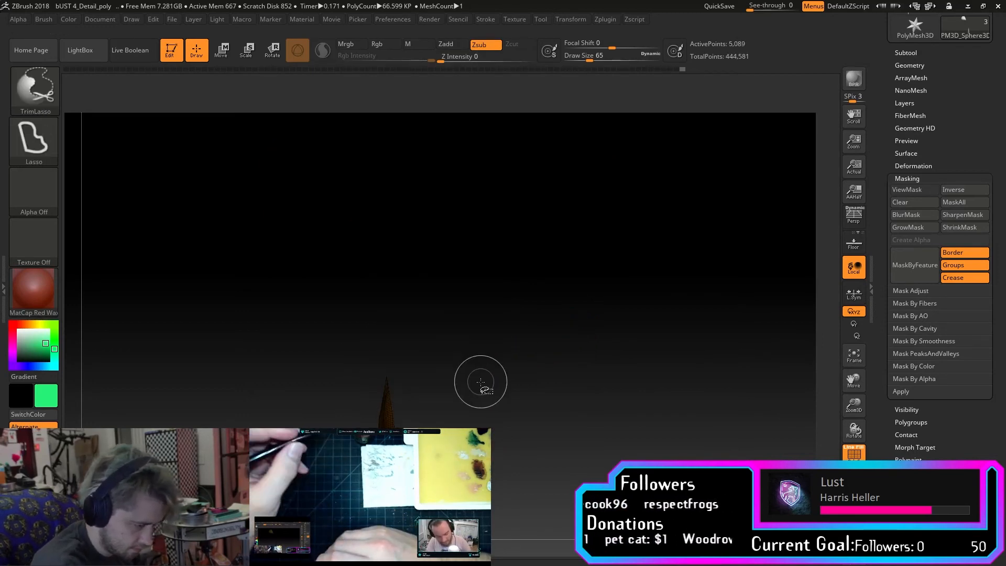
key("ctrl")
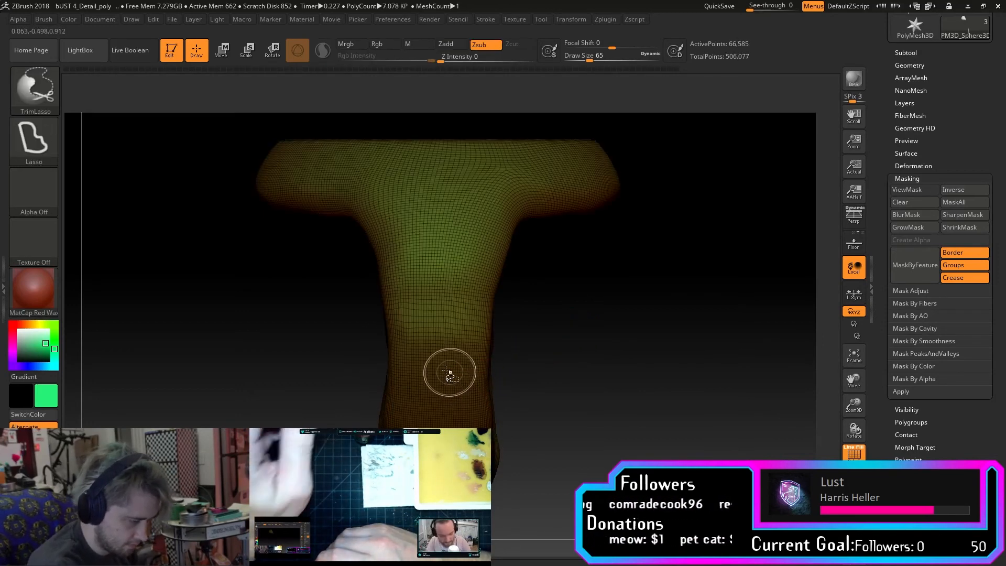
key("ctrl+shift")
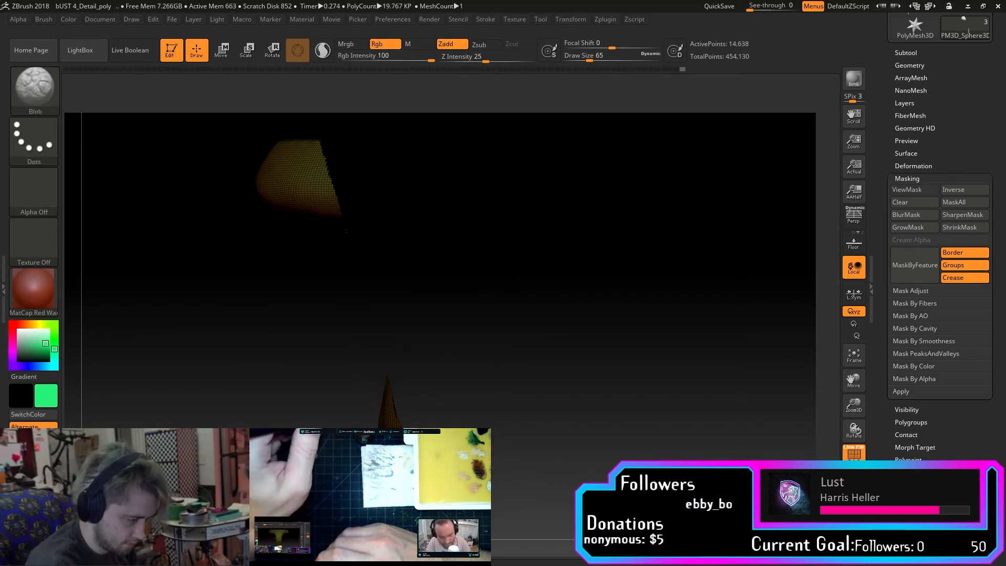
key("ctrl+z")
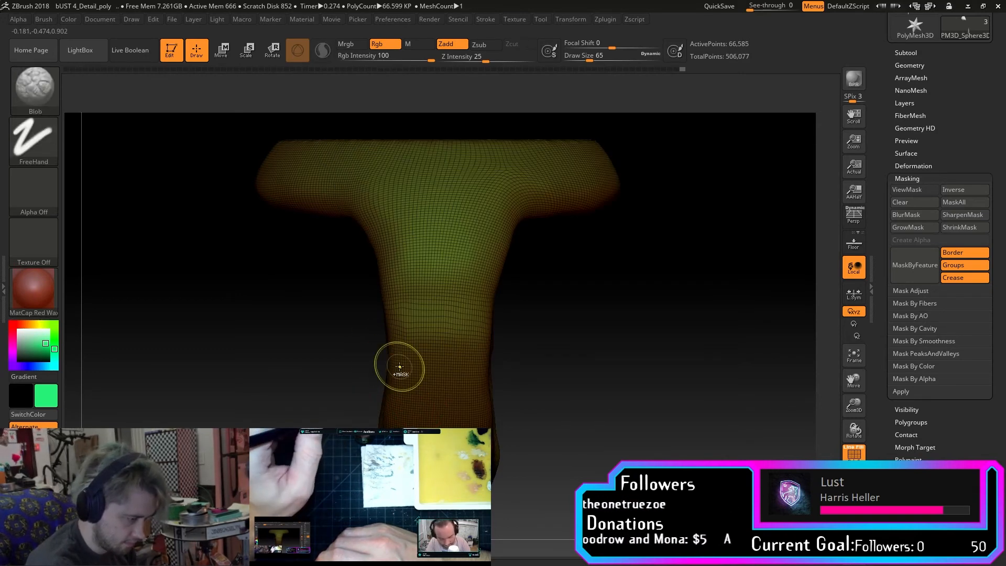
Repeat the lasso trim from the leg's narrow middle down its outer edge, try another across the leg, and undo both.
left_click_drag(382, 343, 350, 490, "ctrl+shift")
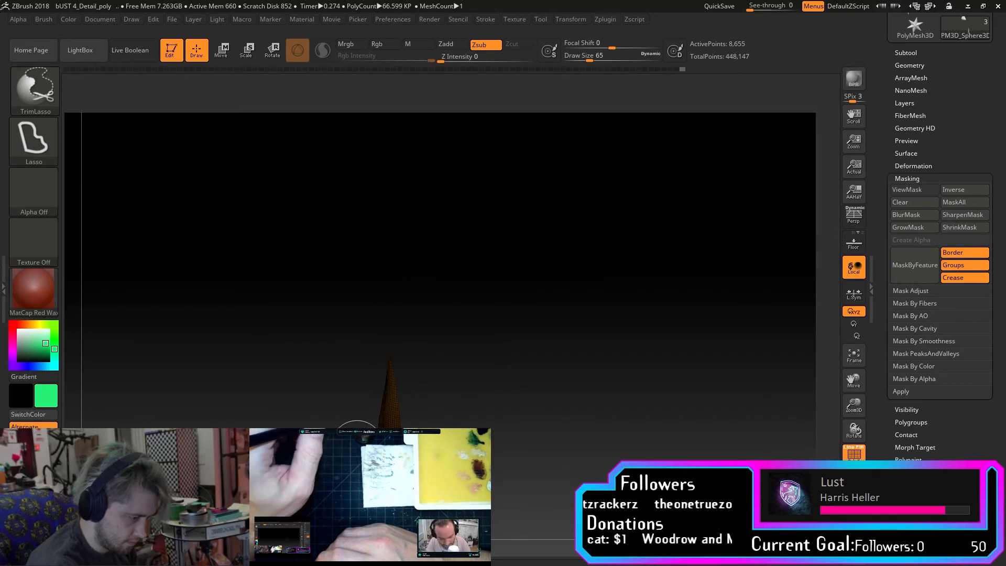
key("ctrl+shift")
key("ctrl+shift")
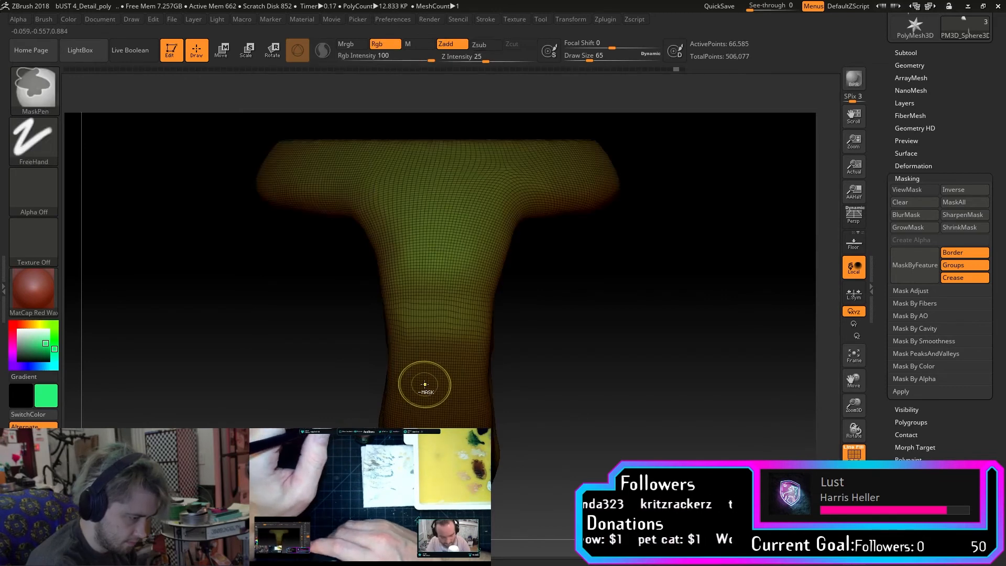
mouse_move(442, 369)
left_mouse_down("ctrl+shift")
mouse_move(525, 355)
mouse_move(328, 366)
mouse_move(576, 337)
mouse_move(610, 299)
mouse_move(585, 332)
mouse_move(556, 339)
mouse_move(620, 337)
left_mouse_up("ctrl+shift")
key("ctrl+z")
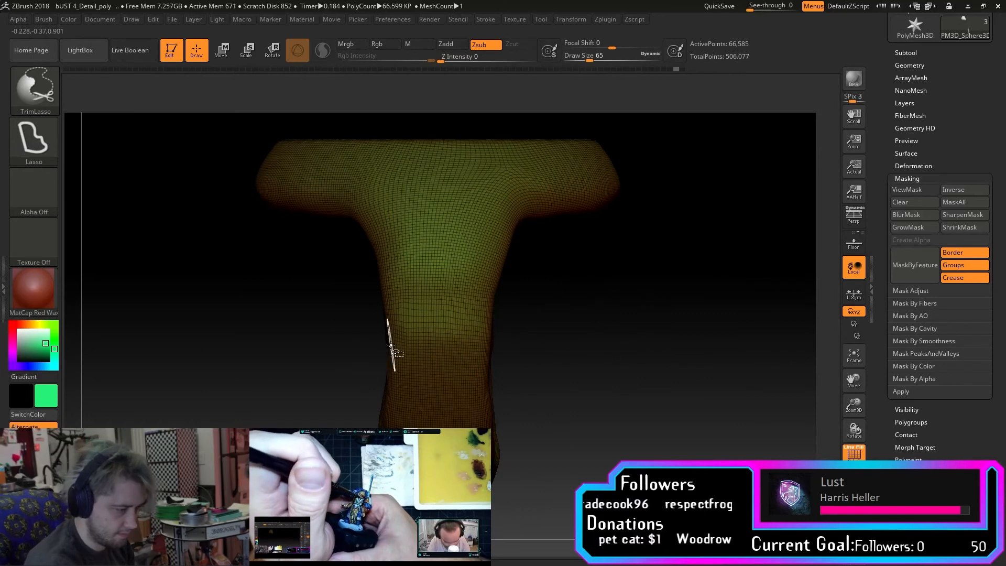
Try a thin lasso cut along the leg's side and an elliptical slice across its middle, undoing the cuts.
mouse_move(365, 346)
left_mouse_down("ctrl+shift")
mouse_move(490, 338)
mouse_move(356, 335)
mouse_move(365, 341)
left_mouse_up("ctrl+shift")
mouse_move(573, 347)
left_mouse_down()
mouse_move(573, 324)
mouse_move(573, 352)
mouse_move(558, 341)
left_mouse_up()
key("ctrl+z")
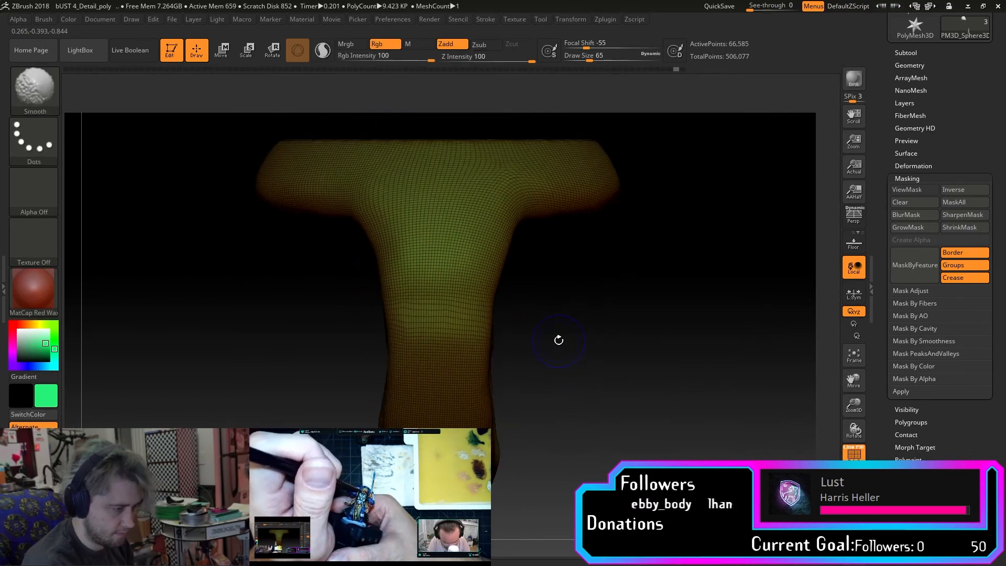
left_click_drag(450, 328, 471, 360, "ctrl+shift")
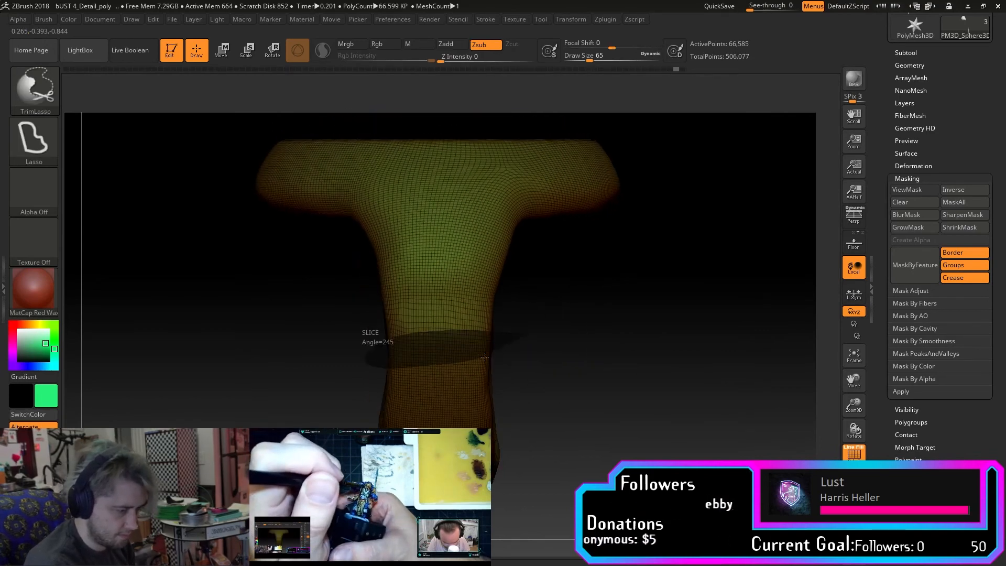
mouse_move(567, 344)
left_mouse_down()
mouse_move(519, 317)
mouse_move(563, 306)
mouse_move(597, 327)
mouse_move(583, 345)
left_mouse_up()
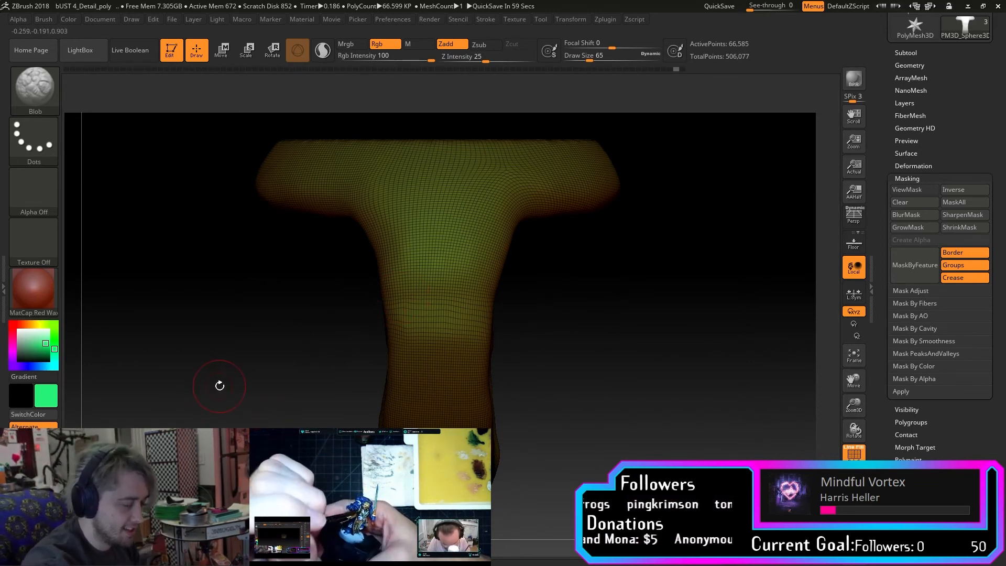
key("b")
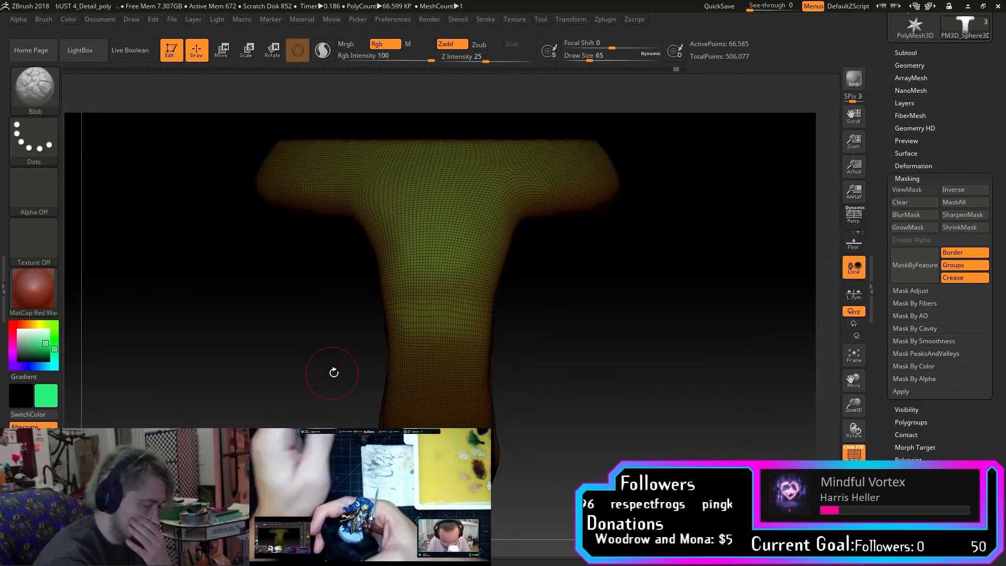
Try small lasso cuts on the face of the leg's middle from slightly tilted views, and undo them all.
mouse_move(620, 301)
left_mouse_down()
mouse_move(592, 323)
mouse_move(626, 305)
left_mouse_up()
left_click_drag(450, 328, 462, 346, "ctrl+shift")
mouse_move(606, 316)
left_mouse_down()
mouse_move(492, 341)
mouse_move(590, 311)
mouse_move(532, 317)
mouse_move(605, 335)
left_mouse_up()
left_click(441, 348, "ctrl+shift")
left_click(541, 341, "ctrl+shift")
left_click(478, 298, "ctrl+shift")
mouse_move(537, 334)
left_mouse_down("ctrl+shift")
mouse_move(545, 337)
mouse_move(505, 313)
mouse_move(545, 314)
left_mouse_up("ctrl+shift")
left_click(465, 297, "ctrl+shift")
left_click(478, 298, "ctrl+shift")
left_click(547, 314, "ctrl+shift")
key("ctrl+z")
key("ctrl+z")
key("ctrl+z")
key("ctrl+z")
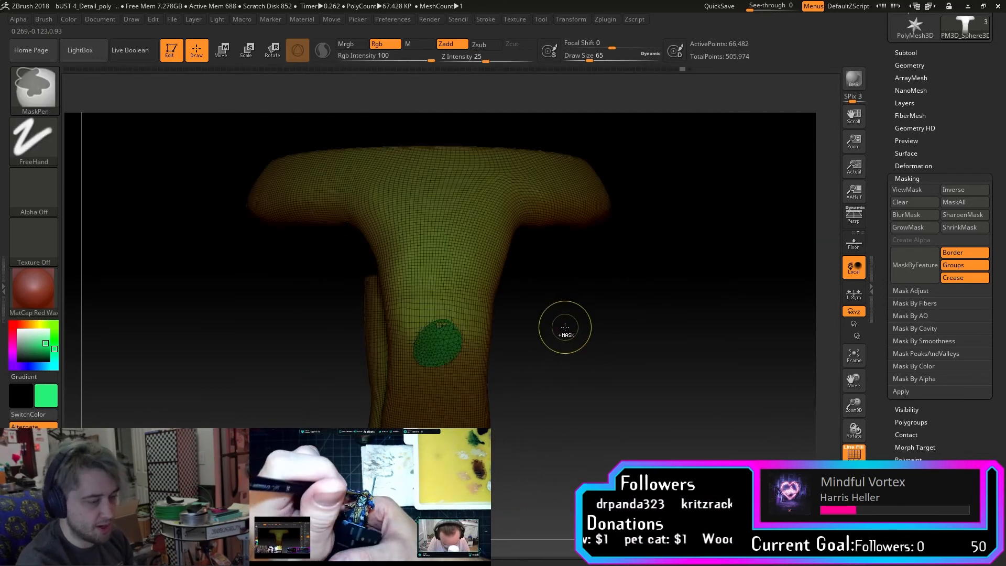
Attempt lasso cuts from the empty space beside the leg's middle, and undo the resulting trim.
left_click(560, 332, "ctrl+shift")
mouse_move(558, 332)
left_mouse_down()
mouse_move(534, 344)
mouse_move(573, 309)
mouse_move(564, 346)
left_mouse_up()
key("ctrl")
mouse_move(351, 318)
left_mouse_down("ctrl+shift")
mouse_move(336, 311)
mouse_move(255, 400)
left_mouse_up("ctrl+shift")
left_click(288, 375, "ctrl+shift")
mouse_move(341, 338)
left_mouse_down("ctrl+shift")
mouse_move(499, 370)
mouse_move(351, 338)
left_mouse_up("ctrl+shift")
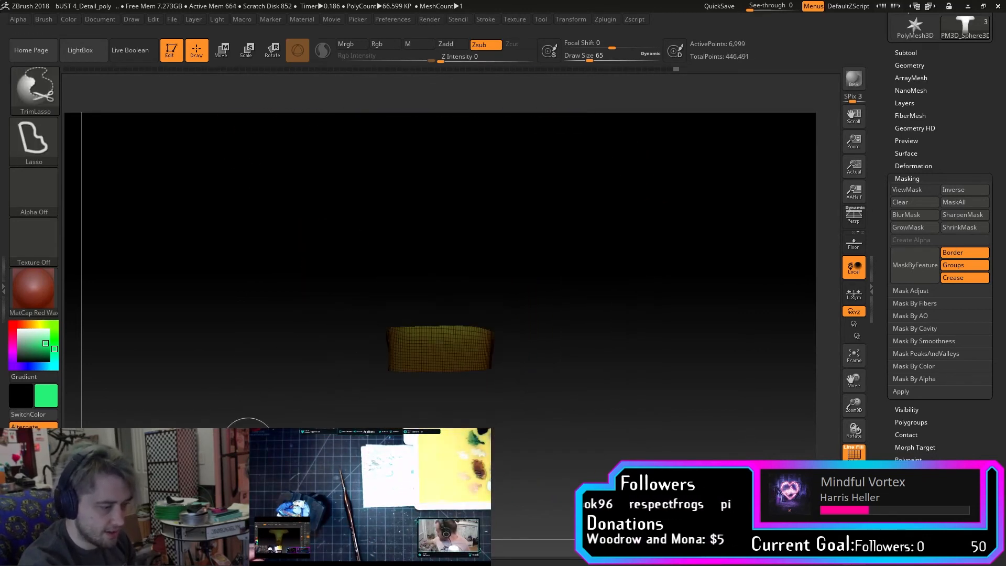
key("ctrl+z")
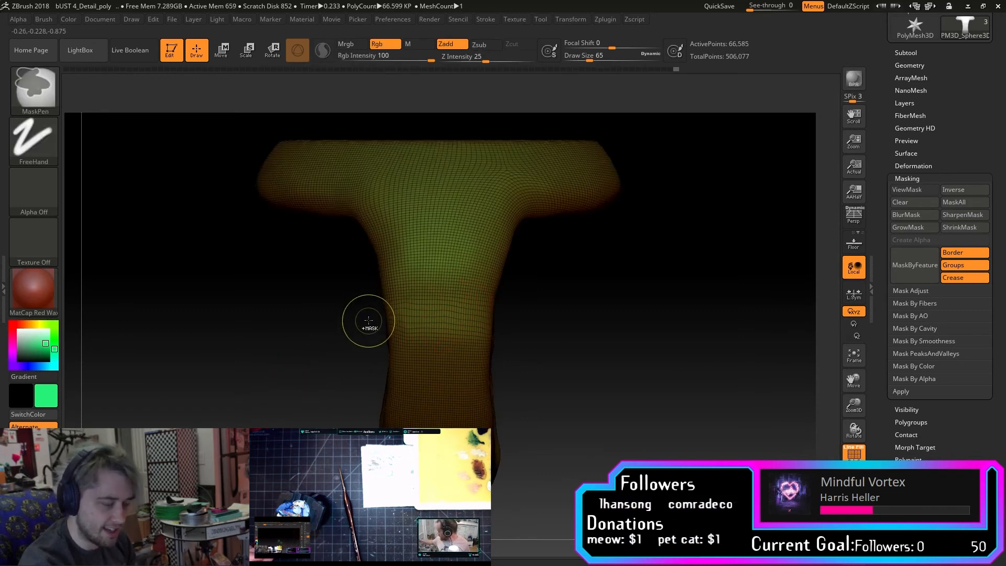
Try wider lasso slices across the middle of the leg and discard them.
left_click_drag(471, 298, 385, 353, "ctrl+shift")
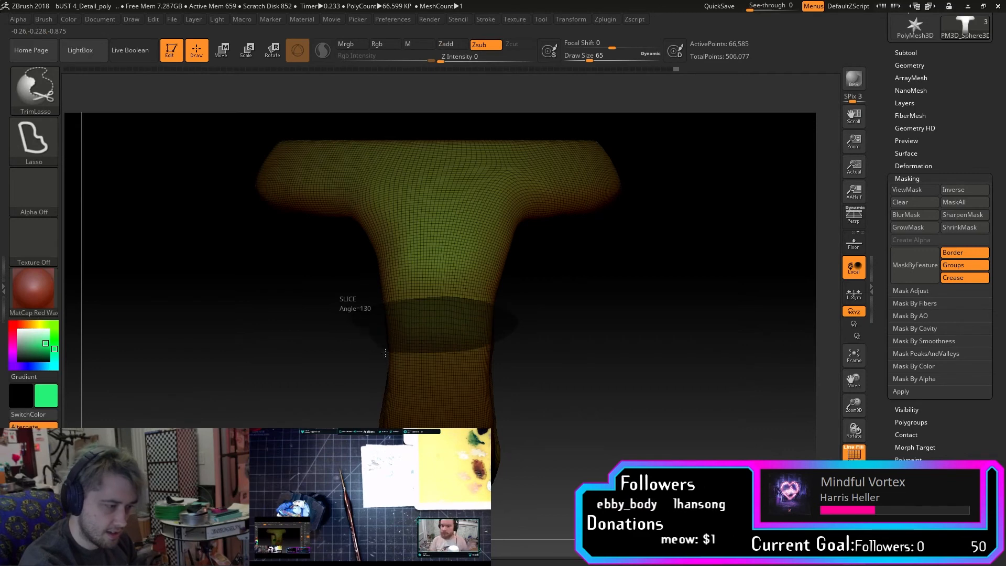
mouse_move(401, 320)
left_mouse_down("ctrl+shift")
mouse_move(467, 310)
mouse_move(385, 324)
left_mouse_up("ctrl+shift")
left_click_drag(438, 356, 458, 347, "ctrl+shift")
mouse_move(529, 328)
left_mouse_down()
mouse_move(531, 364)
mouse_move(547, 344)
mouse_move(553, 302)
left_mouse_up()
left_click(564, 329, "ctrl+shift")
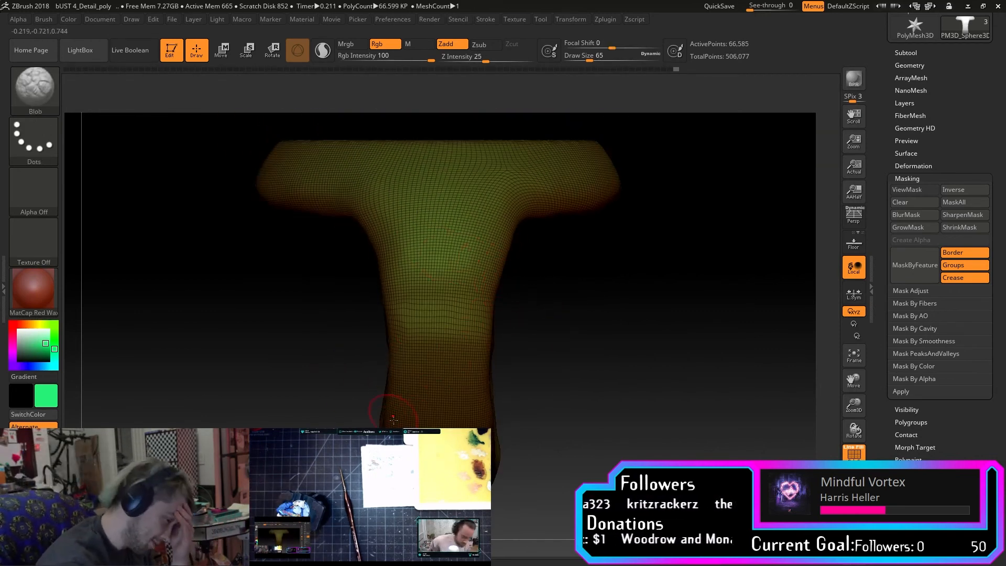
Switch to the TrimDynamic brush with a draw size of 145 and a focal shift of -33.
left_click(38, 87)
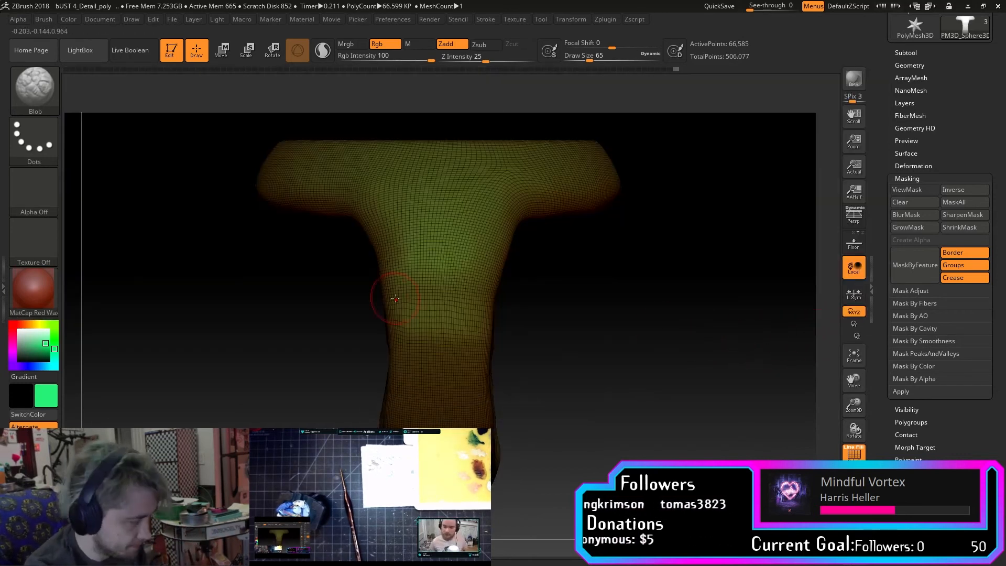
left_click(35, 87)
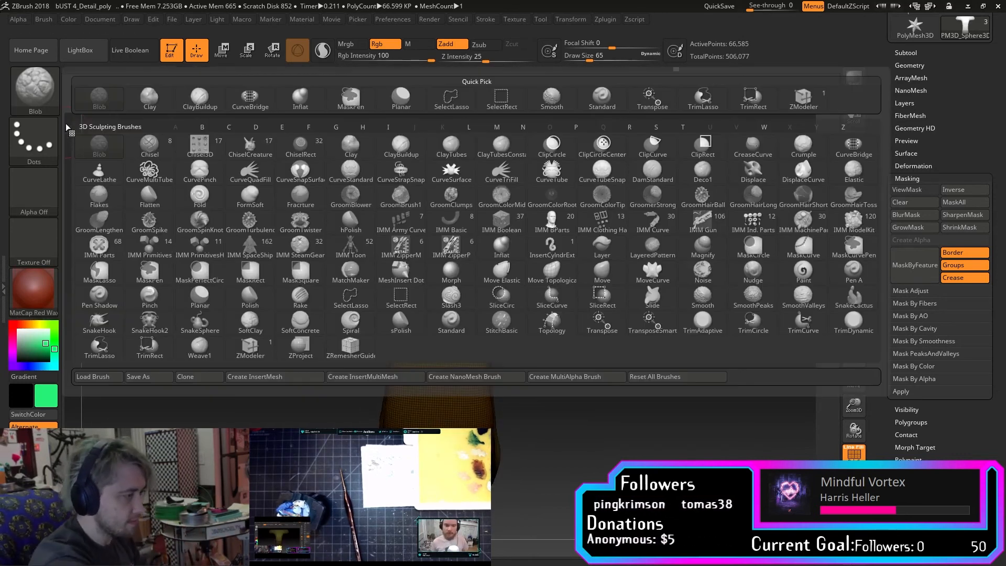
left_click(854, 322)
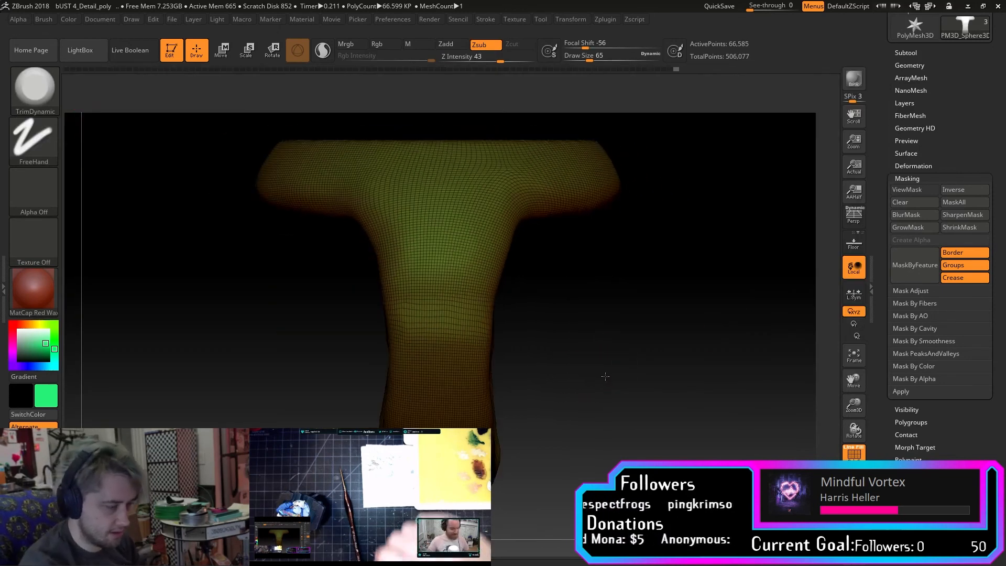
mouse_move(605, 376)
left_mouse_down()
mouse_move(597, 385)
mouse_move(583, 366)
mouse_move(563, 394)
mouse_move(543, 397)
mouse_move(565, 405)
mouse_move(549, 394)
left_mouse_up()
key("space")
key("s")
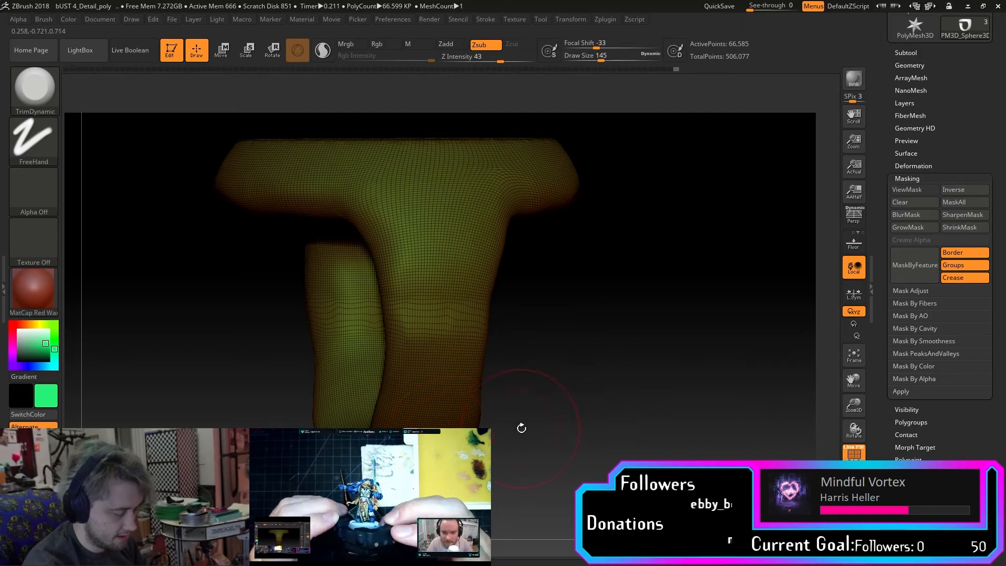
Change the active sculpting symmetry from the Z axis to the X axis.
left_click_drag(521, 427, 550, 400)
key("shift")
mouse_move(369, 405)
left_mouse_down()
mouse_move(472, 373)
mouse_move(523, 404)
mouse_move(505, 369)
left_mouse_up()
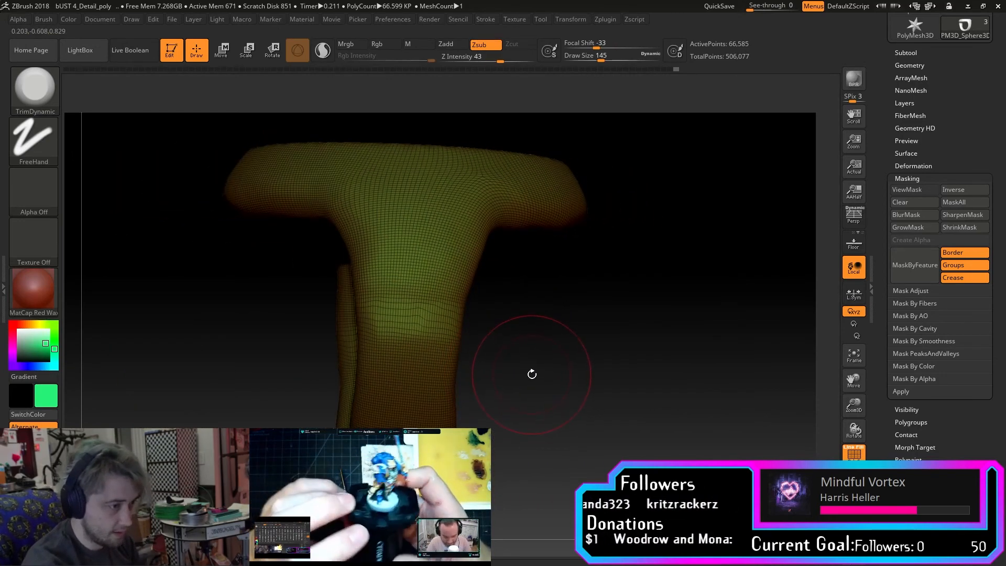
mouse_move(504, 369)
left_mouse_down()
mouse_move(524, 403)
mouse_move(498, 424)
mouse_move(532, 363)
mouse_move(495, 355)
left_mouse_up()
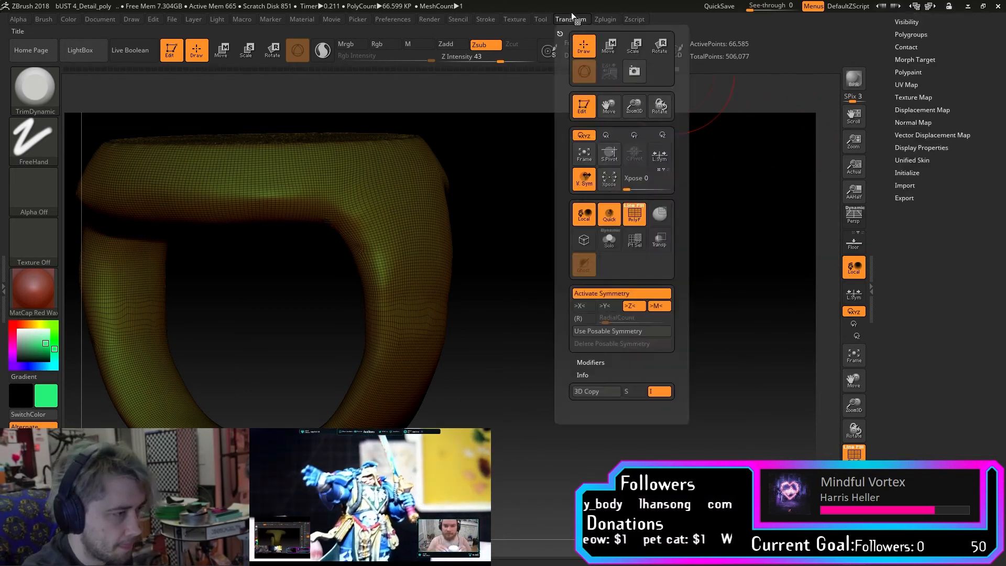
mouse_move(605, 19)
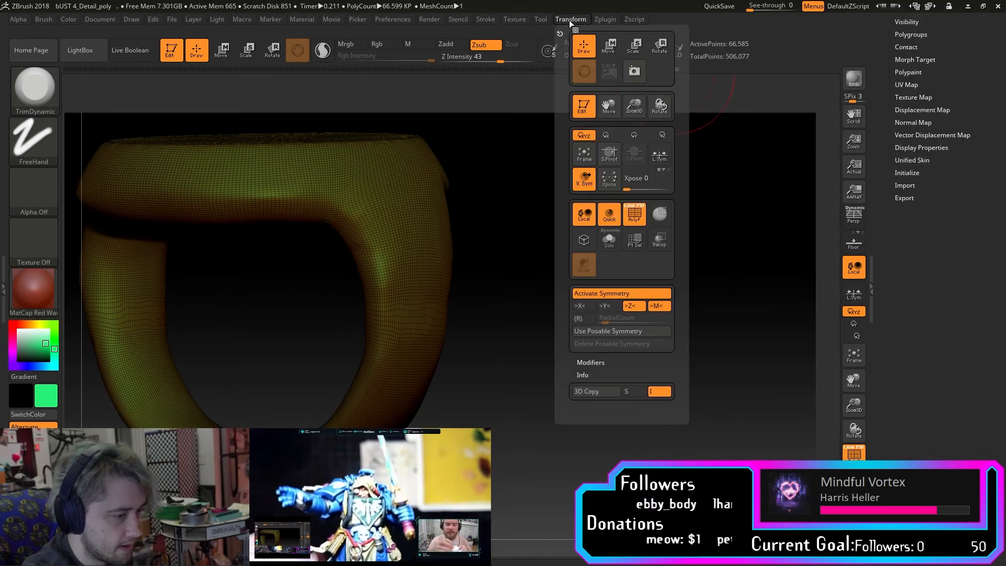
mouse_move(539, 19)
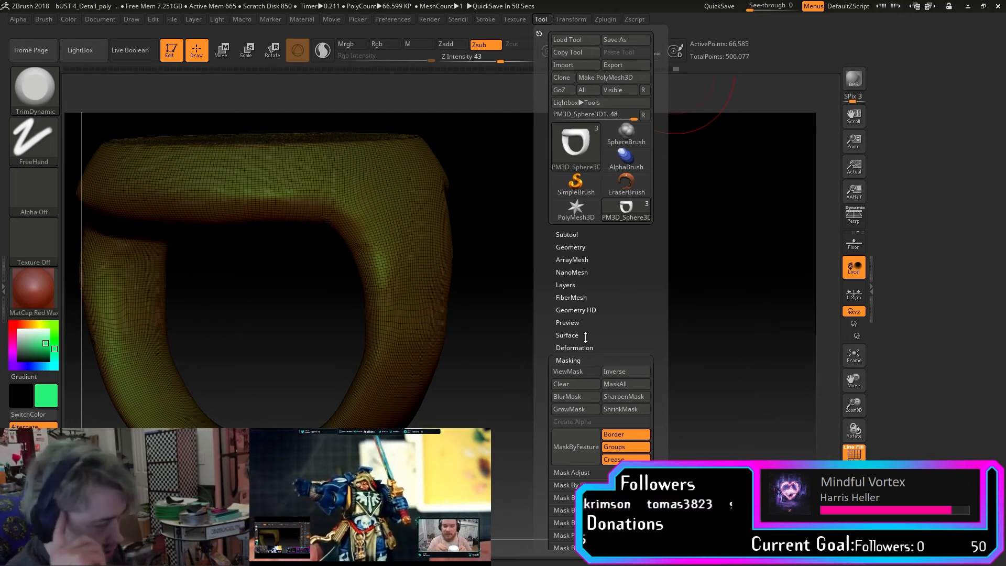
left_click_drag(732, 282, 647, 337)
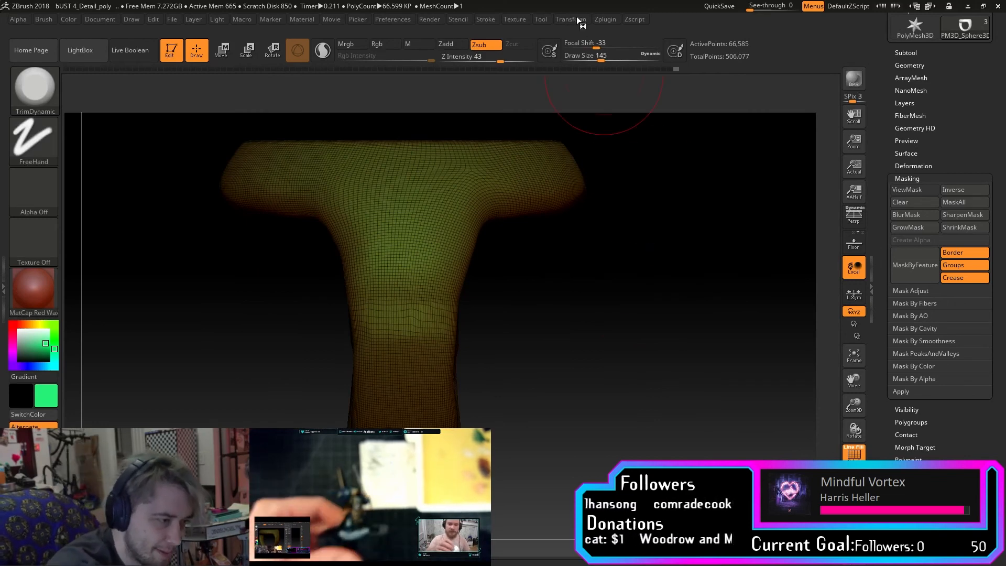
left_click(575, 19)
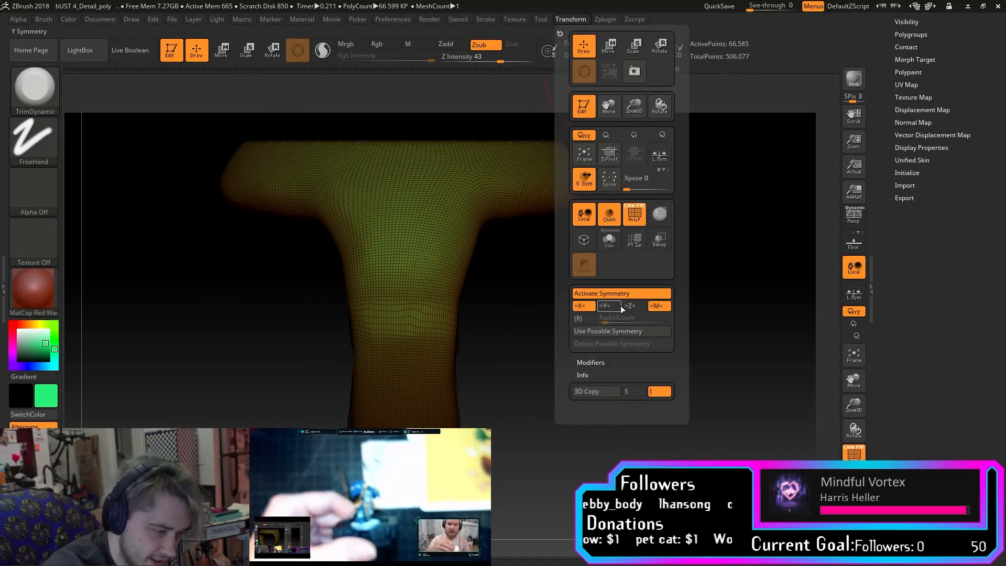
Flatten the outer edge of the ring's lower legs with TrimDynamic strokes.
mouse_move(498, 400)
left_mouse_down()
mouse_move(504, 386)
mouse_move(471, 348)
left_mouse_up()
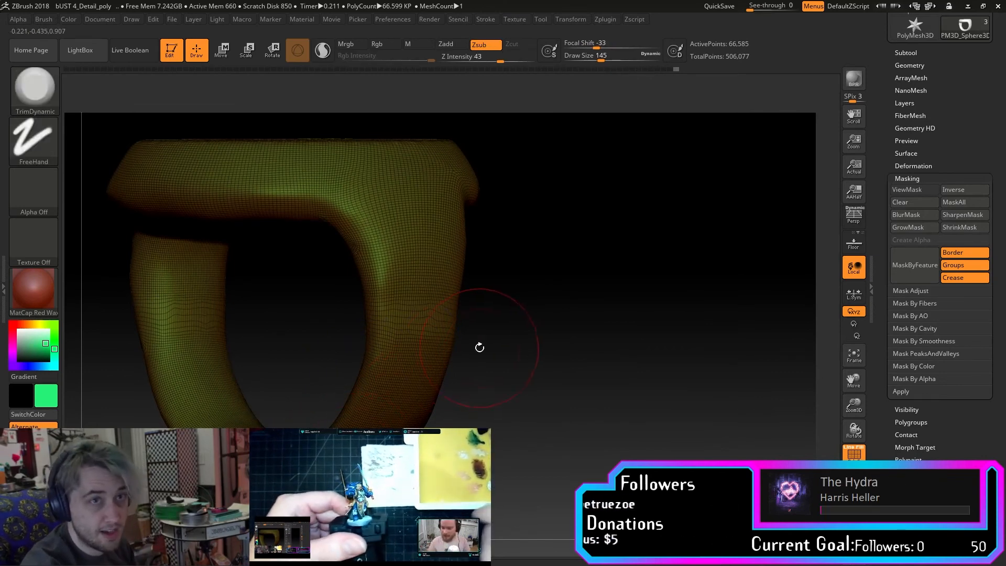
left_click_drag(534, 330, 678, 301)
left_click_drag(612, 381, 628, 292)
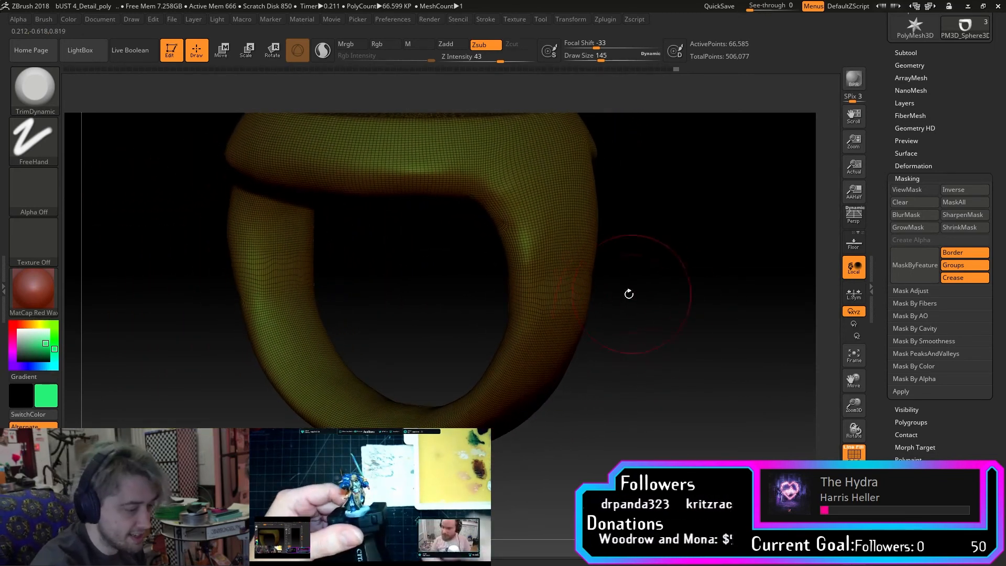
left_click_drag(498, 375, 487, 451)
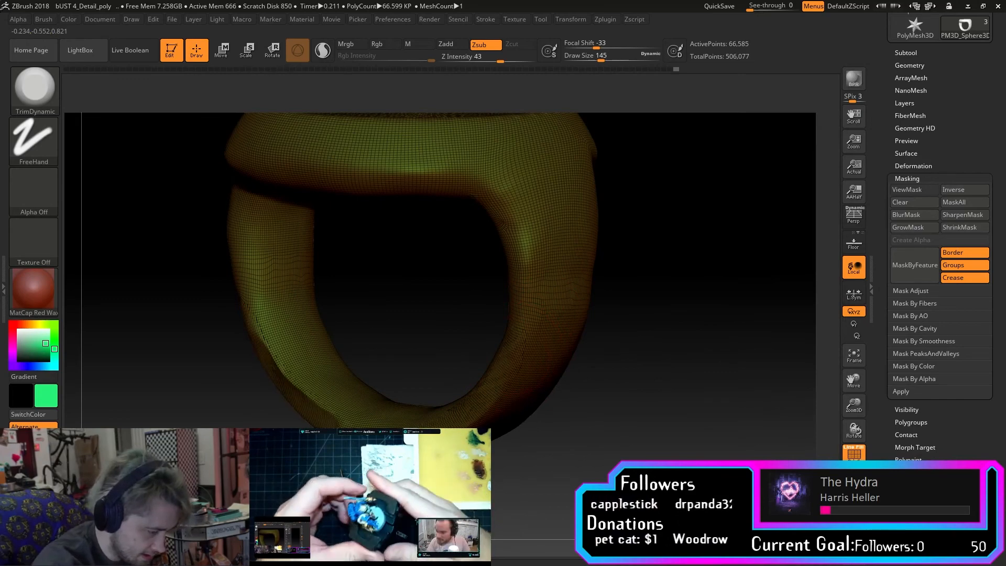
Trim the opposite edge of the lower legs towards the base of the ring with TrimDynamic.
left_click_drag(631, 325, 664, 327)
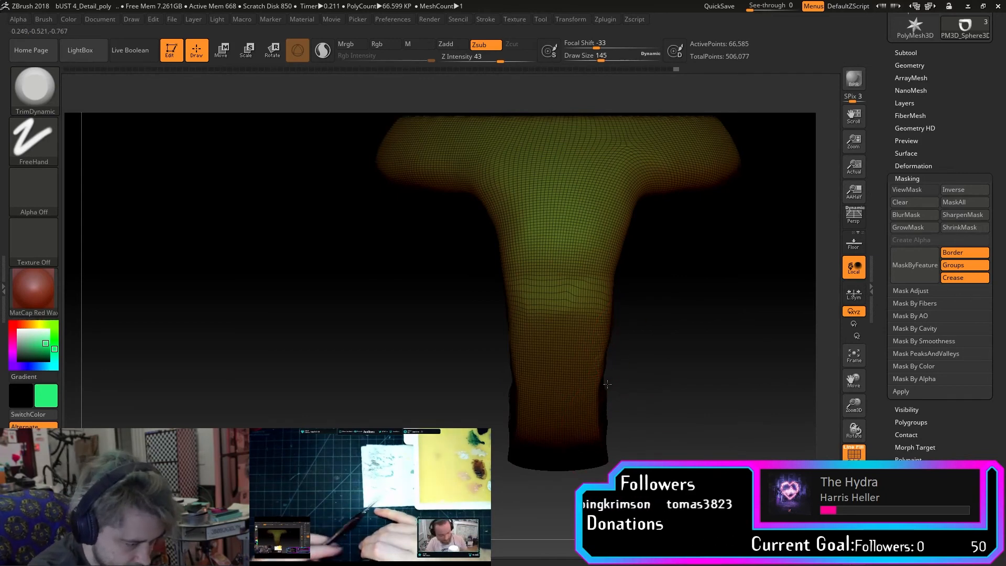
left_click_drag(653, 444, 635, 454)
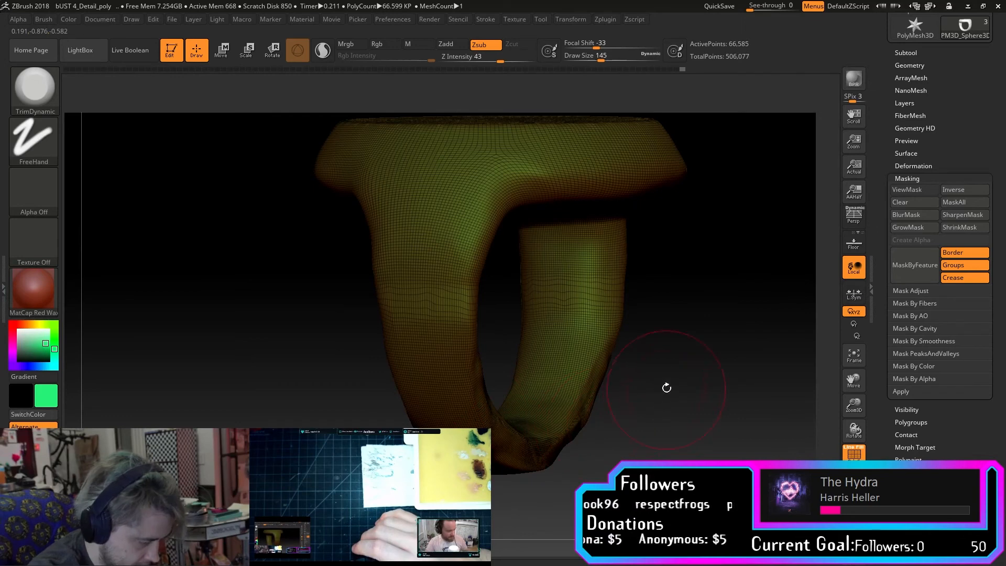
left_click_drag(703, 337, 692, 335)
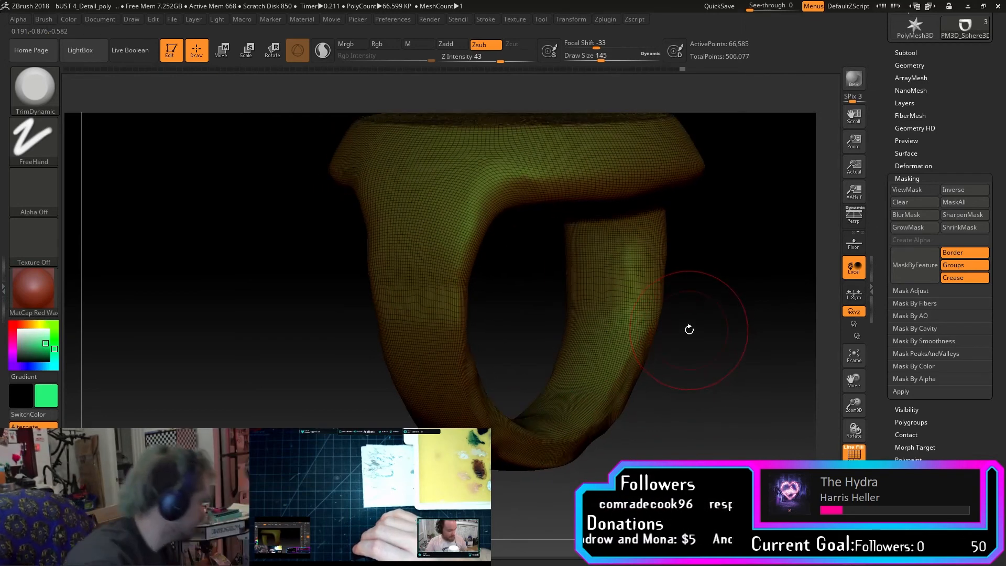
left_click_drag(635, 433, 657, 398)
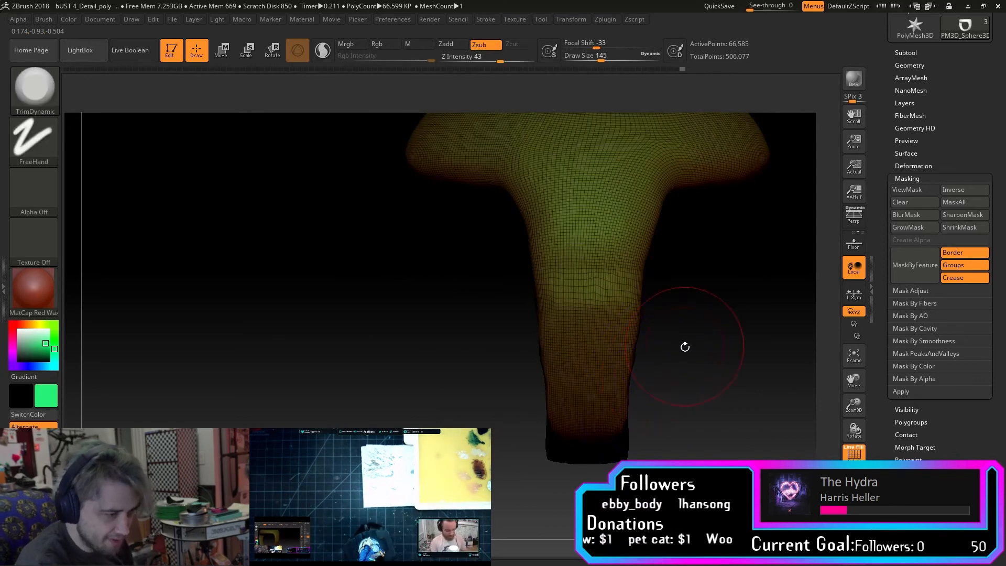
Inspect the whole ring and extend the TrimDynamic flattening up the leg edges and around the base.
left_click_drag(684, 341, 698, 359)
left_click_drag(756, 313, 733, 282)
left_click_drag(731, 369, 611, 401, "alt")
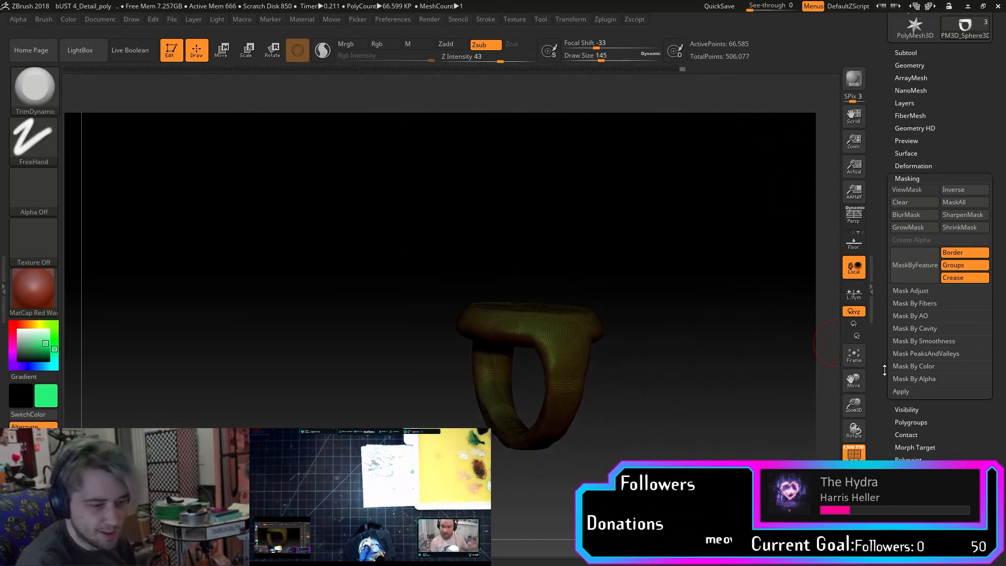
left_click_drag(854, 406, 697, 399)
mouse_move(648, 280)
left_mouse_down()
mouse_move(651, 317)
mouse_move(628, 375)
mouse_move(565, 432)
mouse_move(479, 452)
left_mouse_up()
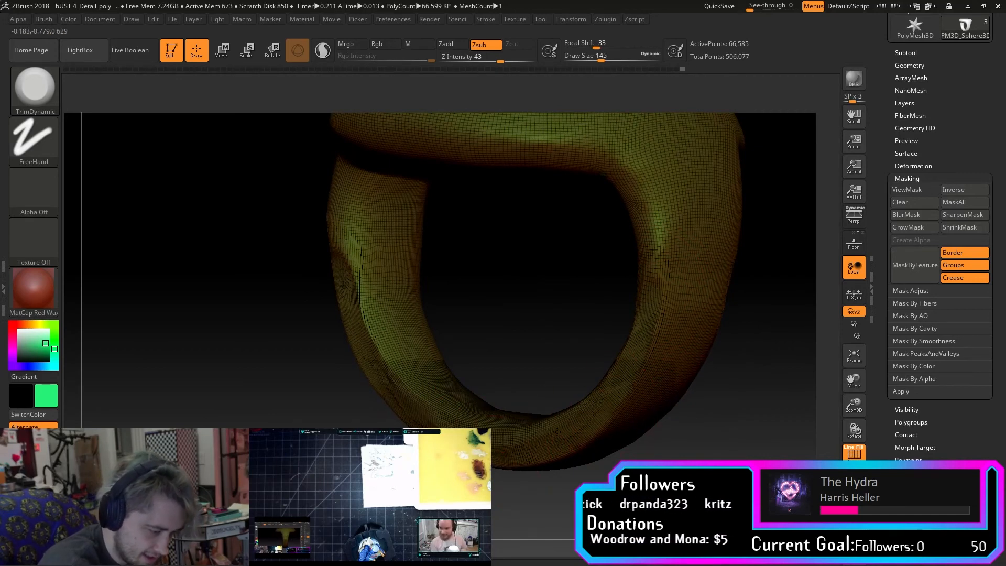
Try to trim the inner and outer edges of the ring's legs and base further with TrimDynamic strokes.
left_click_drag(700, 432, 695, 419)
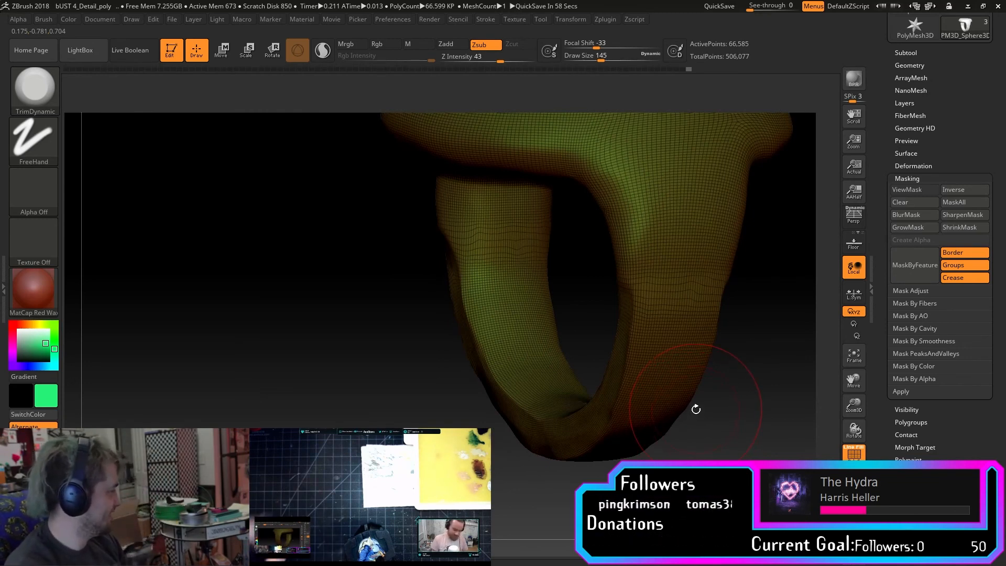
left_click_drag(693, 407, 735, 450)
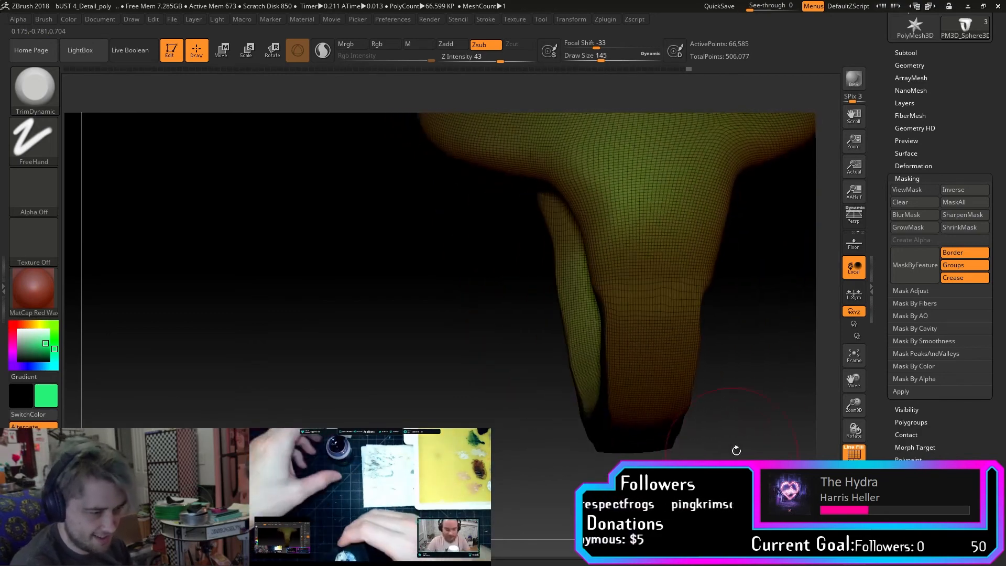
left_click_drag(853, 380, 766, 400)
left_click_drag(657, 386, 618, 367)
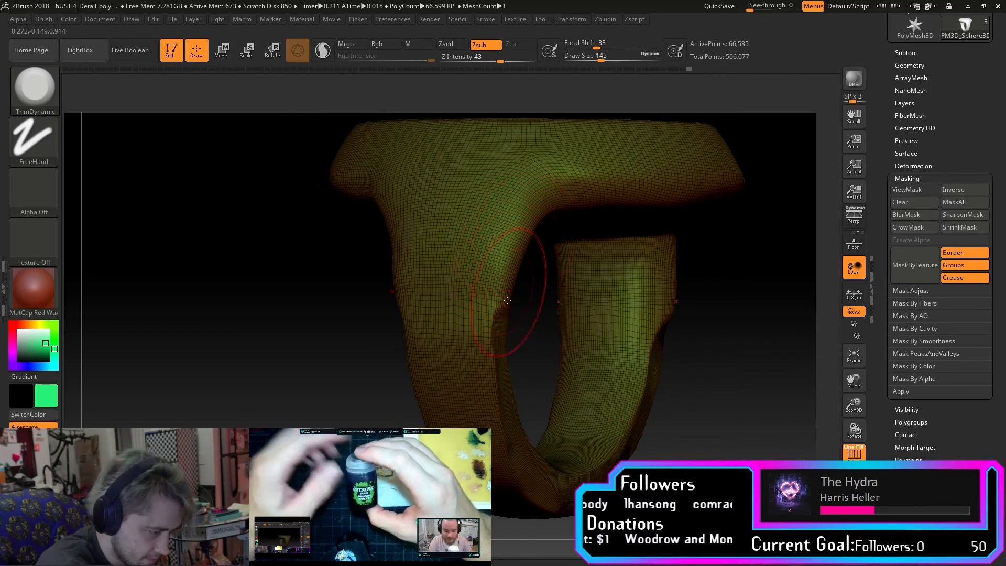
mouse_move(508, 302)
left_mouse_down()
mouse_move(526, 347)
mouse_move(504, 355)
left_mouse_up()
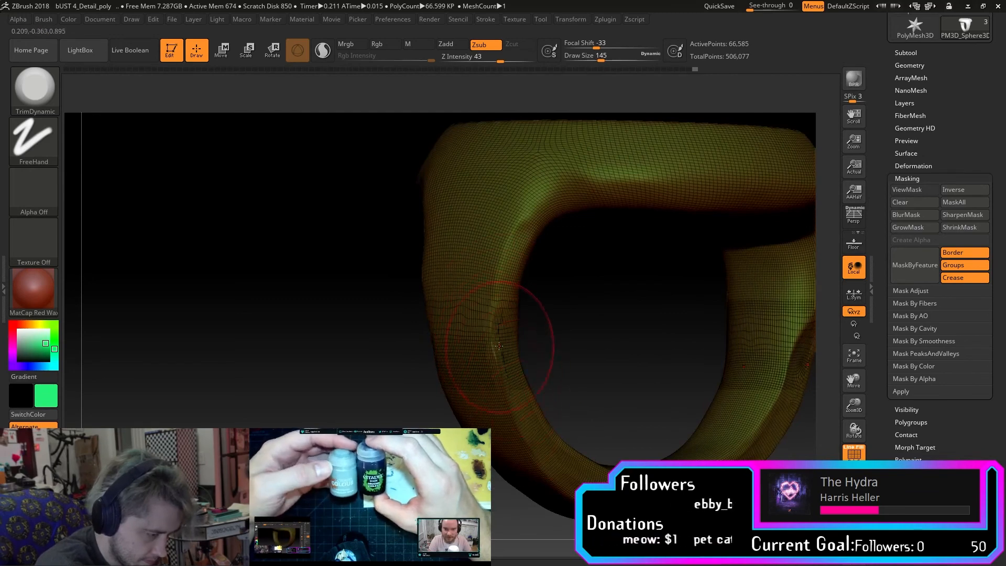
mouse_move(577, 375)
left_mouse_down()
mouse_move(601, 348)
mouse_move(558, 206)
mouse_move(694, 372)
mouse_move(677, 389)
left_mouse_up()
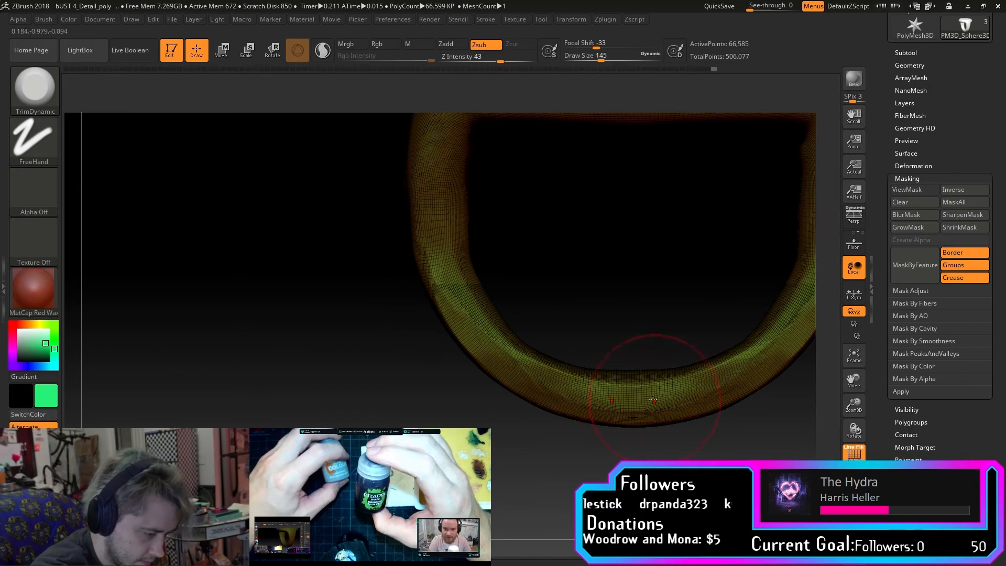
left_click_drag(800, 358, 703, 382, "alt")
left_click_drag(741, 183, 745, 241)
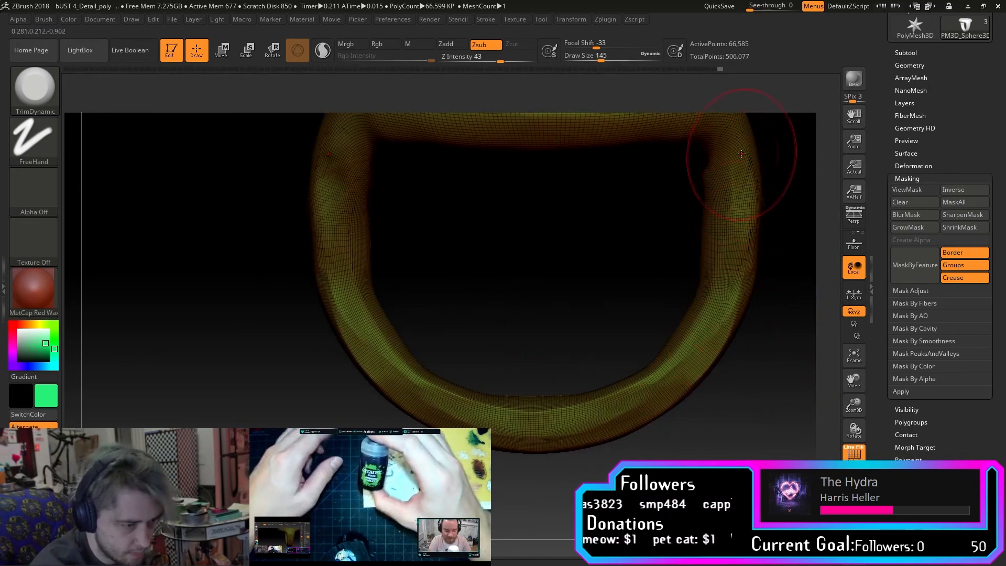
mouse_move(714, 419)
left_mouse_down()
mouse_move(732, 446)
mouse_move(714, 435)
left_mouse_up()
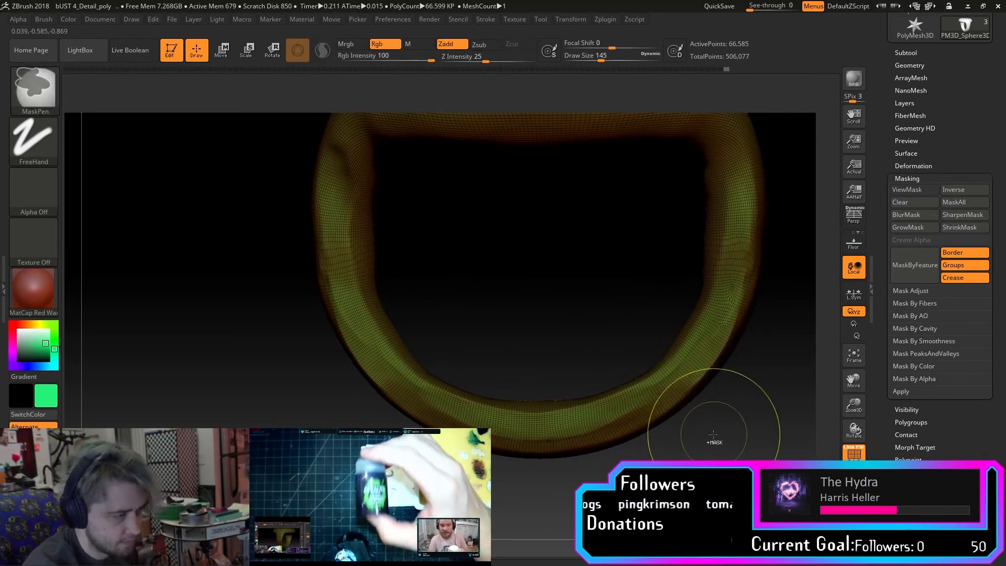
Undo the recent TrimDynamic strokes on the ring's legs back to their smooth, untrimmed shape.
key("ctrl+z")
key("ctrl+z")
key("ctrl+z")
key("ctrl+z")
key("ctrl+z")
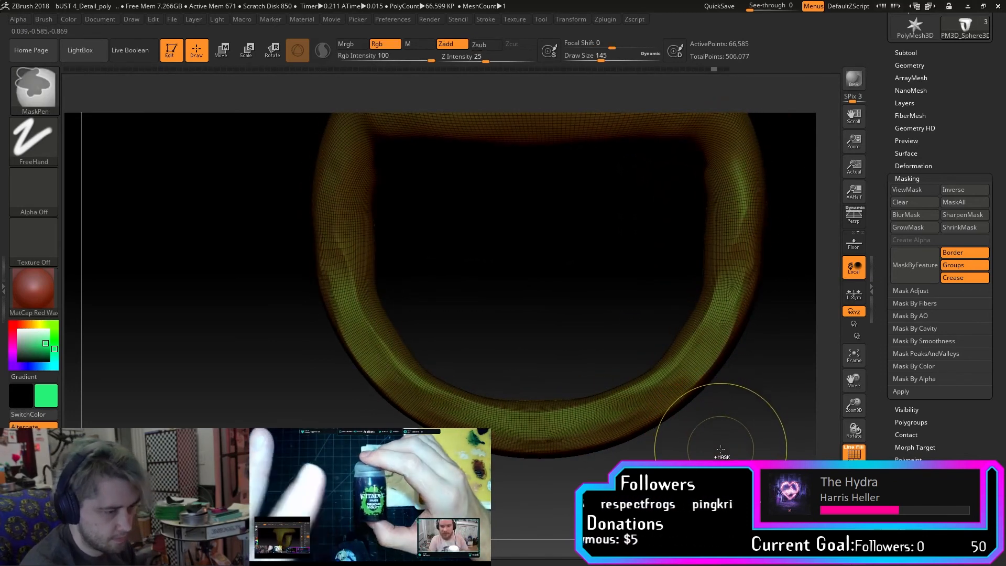
key("ctrl+z")
key("ctrl+z")
key("ctrl+z")
key("ctrl+z")
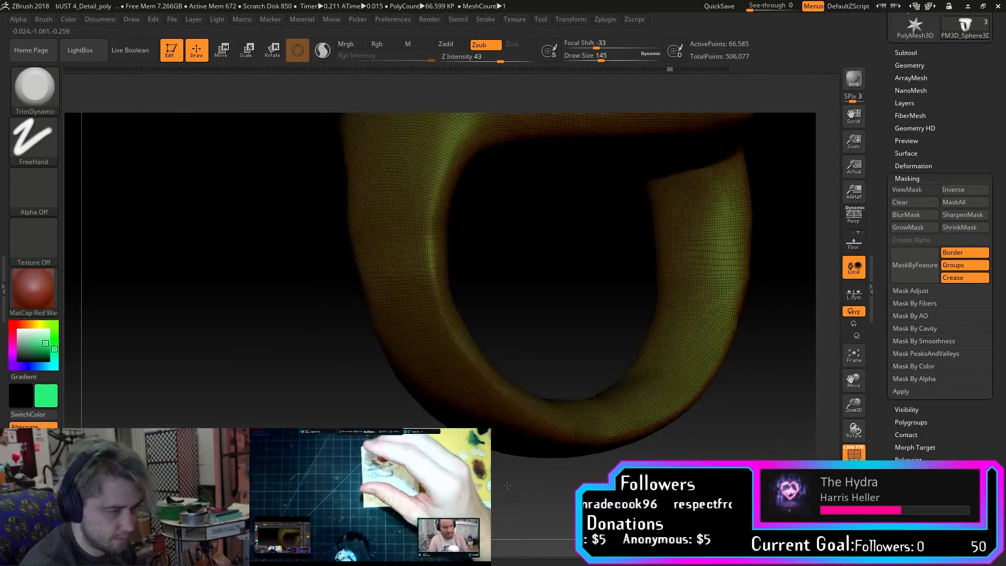
Show the textured face ornament together with the ring and make the texturedMesh subtool active.
left_click_drag(791, 375, 642, 487, "alt")
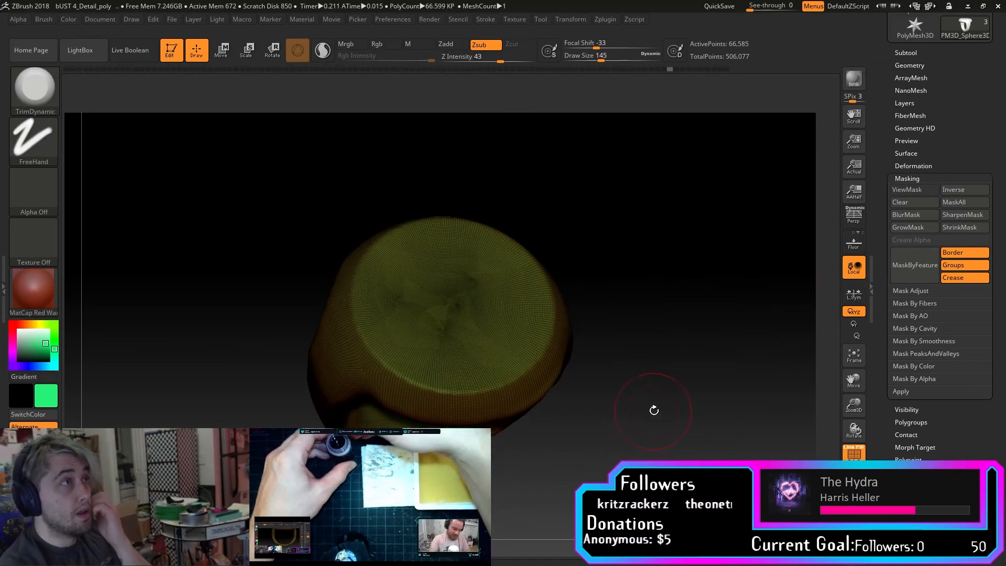
left_click(923, 65)
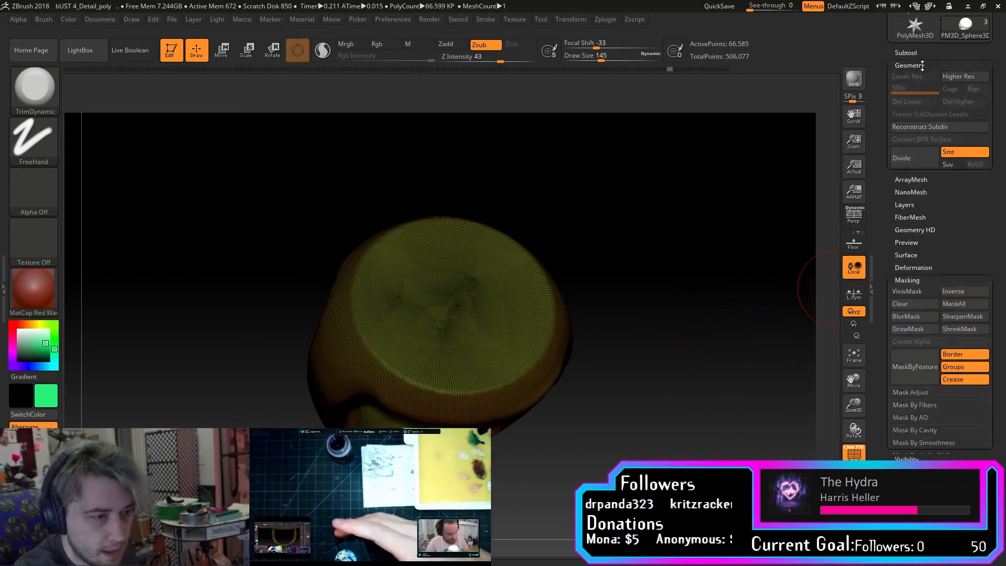
left_click(915, 52)
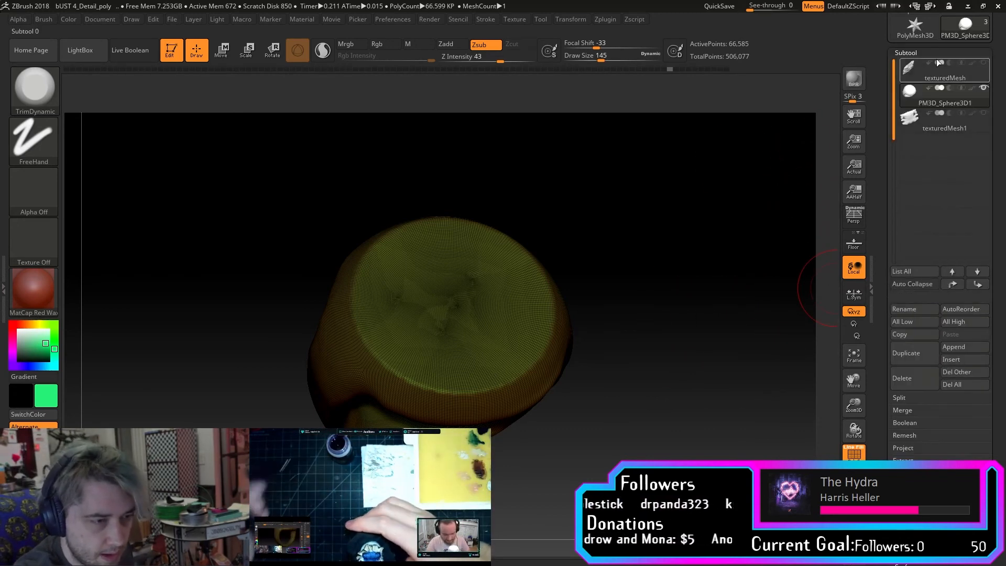
left_click(984, 66)
left_click_drag(699, 396, 710, 315)
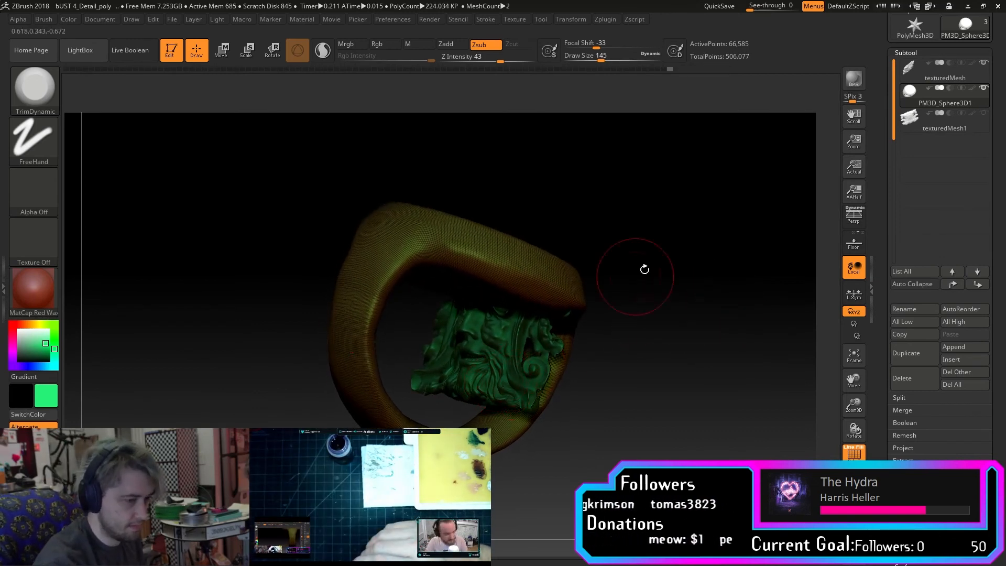
left_click(953, 72)
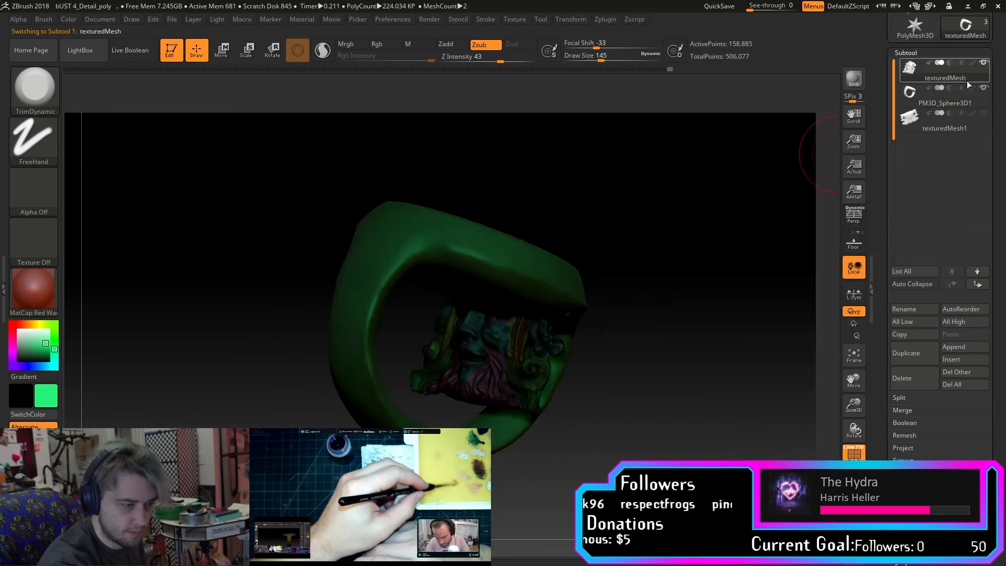
Switch to the Transpose brush and move the face ornament out of the ring's opening onto its top.
left_click(39, 110)
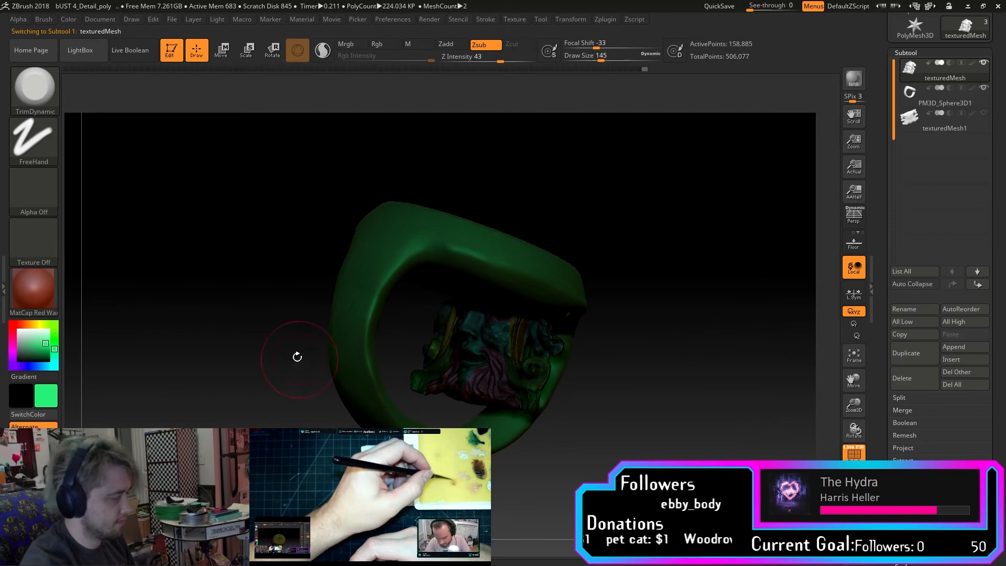
left_click(41, 77)
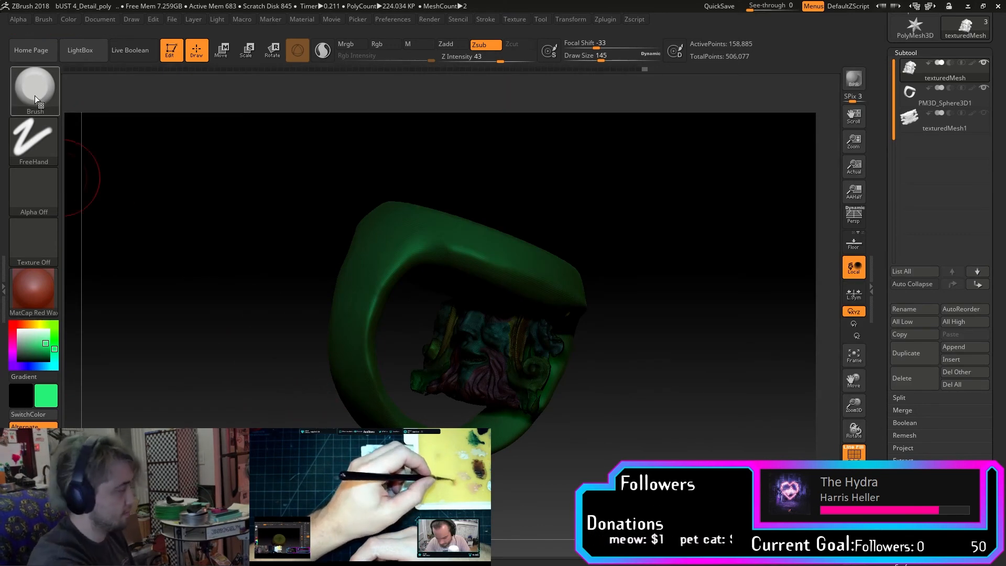
left_click(37, 95)
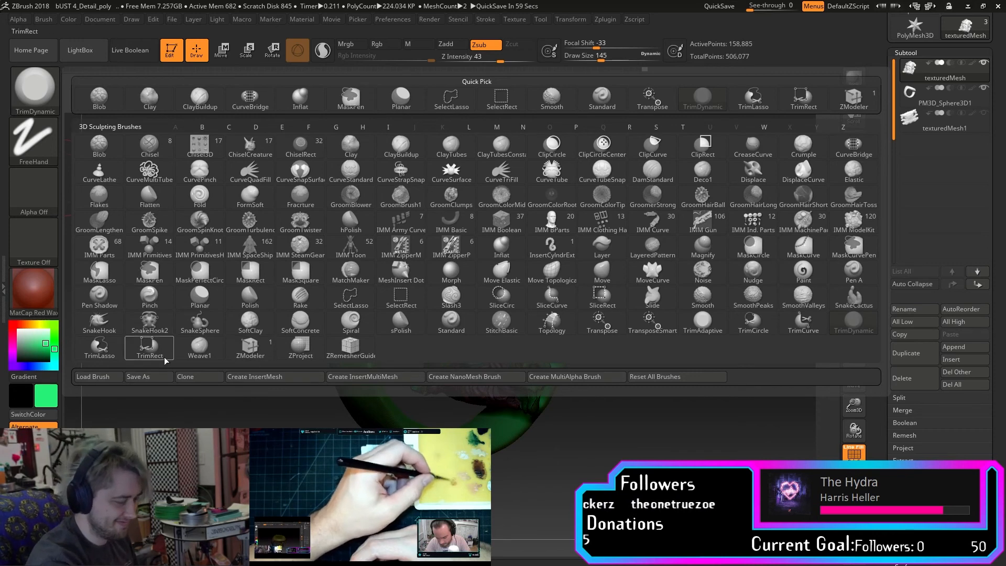
left_click(602, 322)
left_click_drag(398, 391, 446, 231)
left_click_drag(673, 250, 604, 407, "alt")
left_click_drag(452, 299, 460, 371)
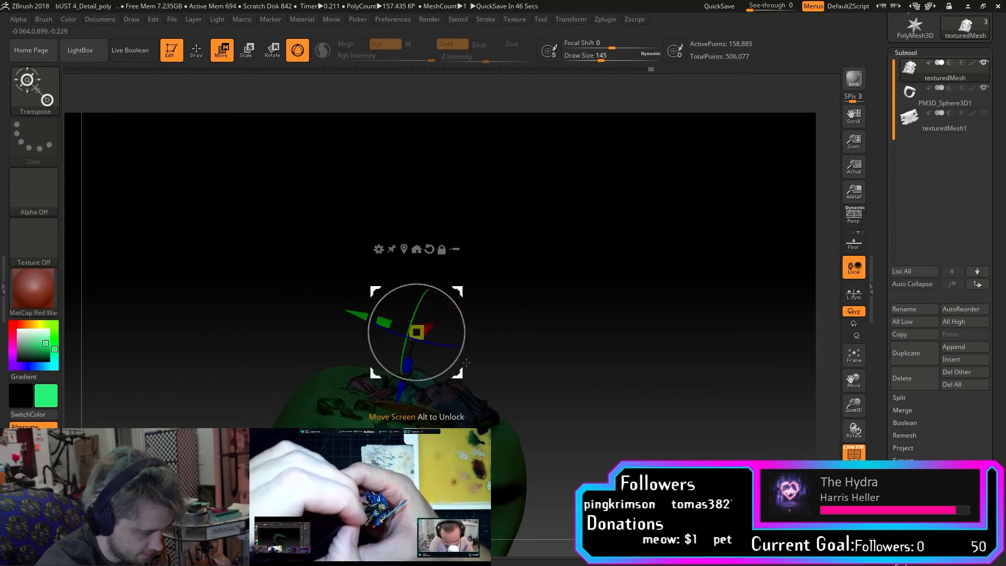
left_click_drag(400, 390, 465, 364)
left_click_drag(367, 299, 284, 347)
left_click_drag(495, 308, 583, 351)
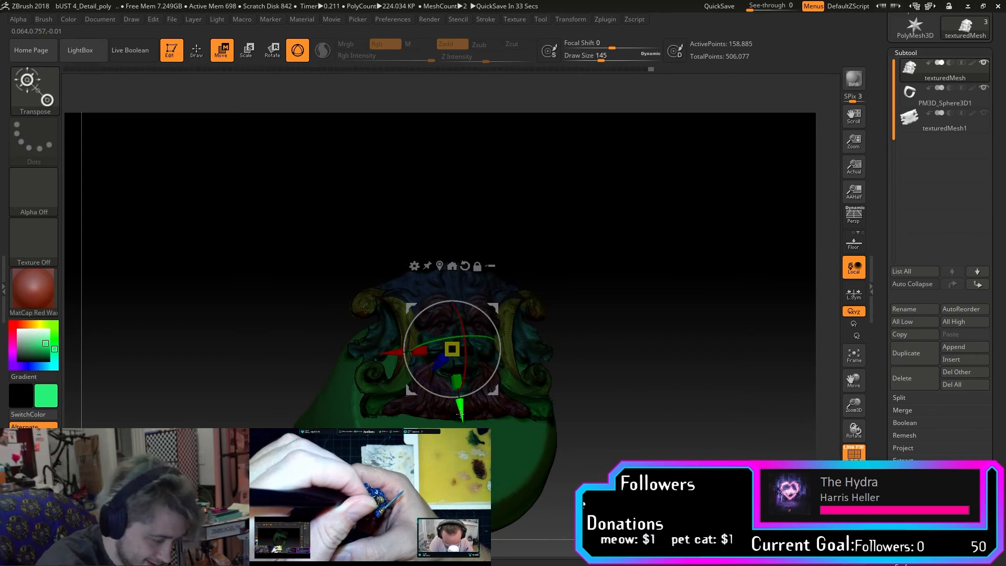
Centre the face ornament on the ring's flat top with the gizmo, checking its seating from several angles.
left_click_drag(460, 414, 468, 470)
left_click_drag(576, 361, 648, 387)
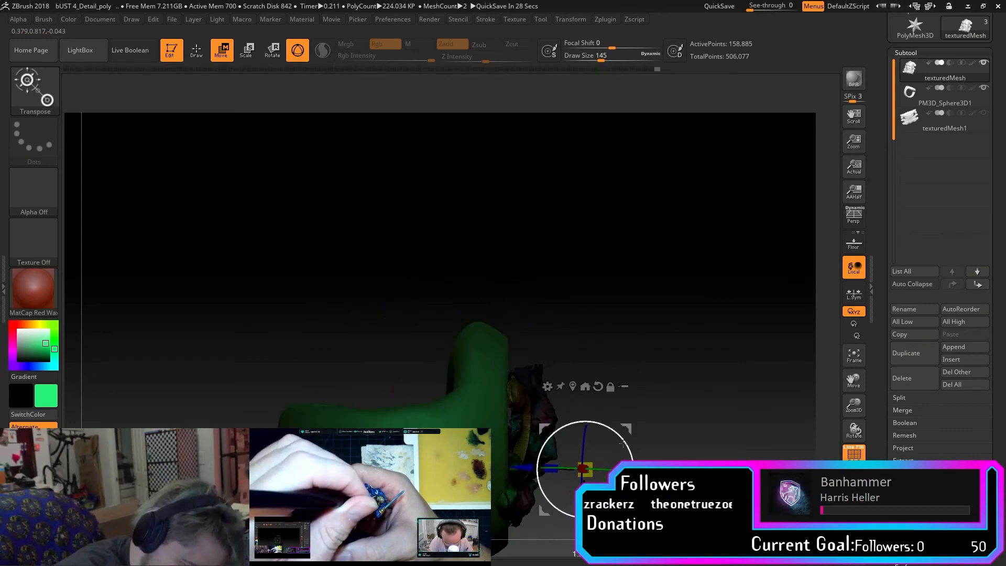
left_click_drag(663, 410, 630, 304)
left_click_drag(653, 347, 649, 376, "alt")
left_click_drag(464, 399, 469, 398)
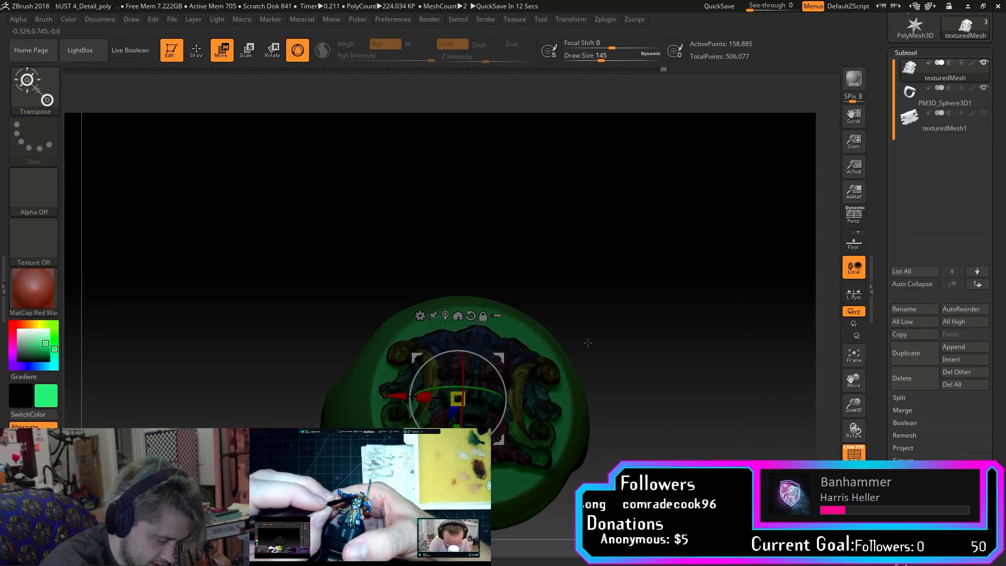
left_click_drag(616, 306, 590, 313)
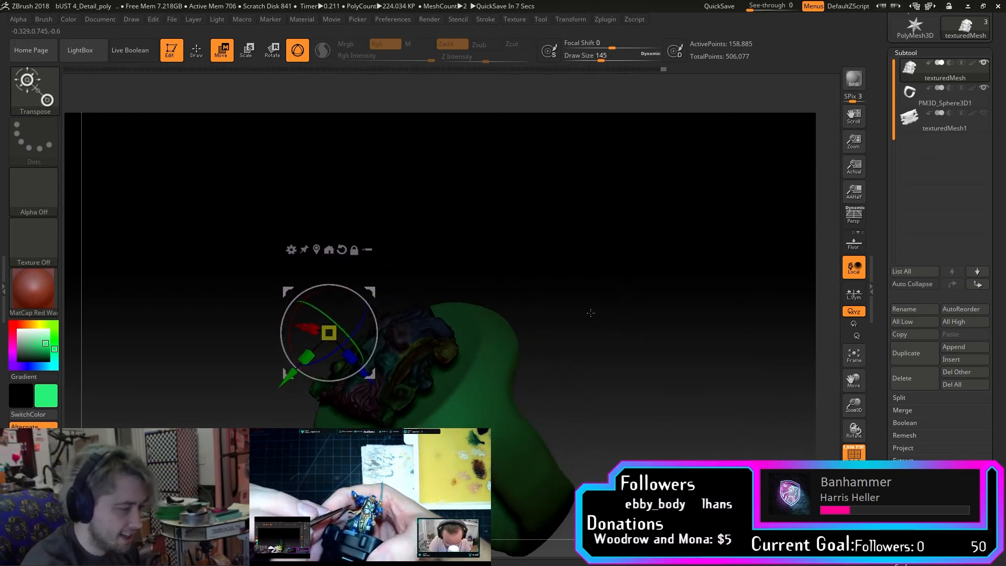
left_click_drag(360, 372, 527, 281)
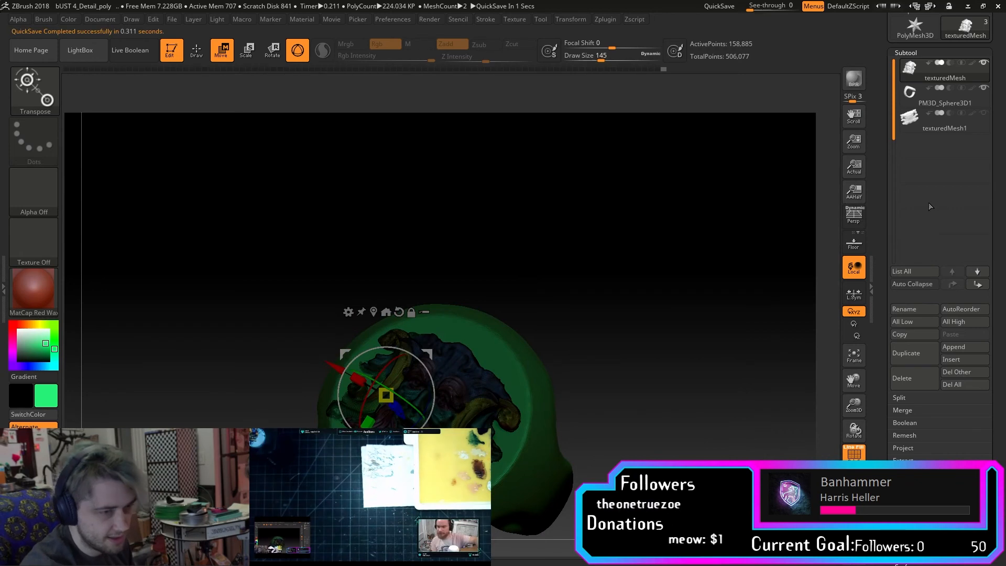
Switch to the Inflat brush and examine how the face ornament sits on the ring's top up close.
key("b")
key("i")
key("n")
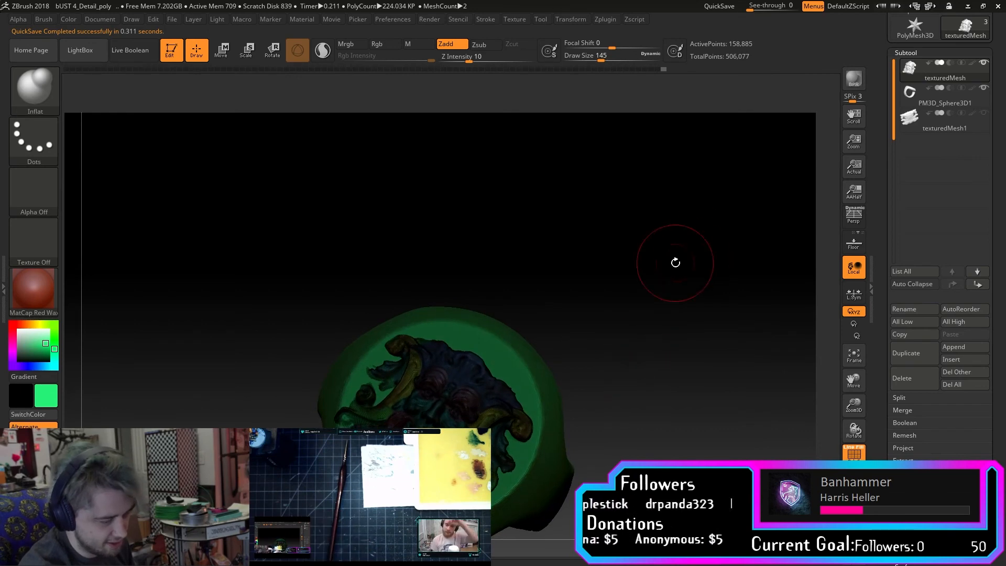
left_click(847, 359)
left_click_drag(722, 377, 697, 390)
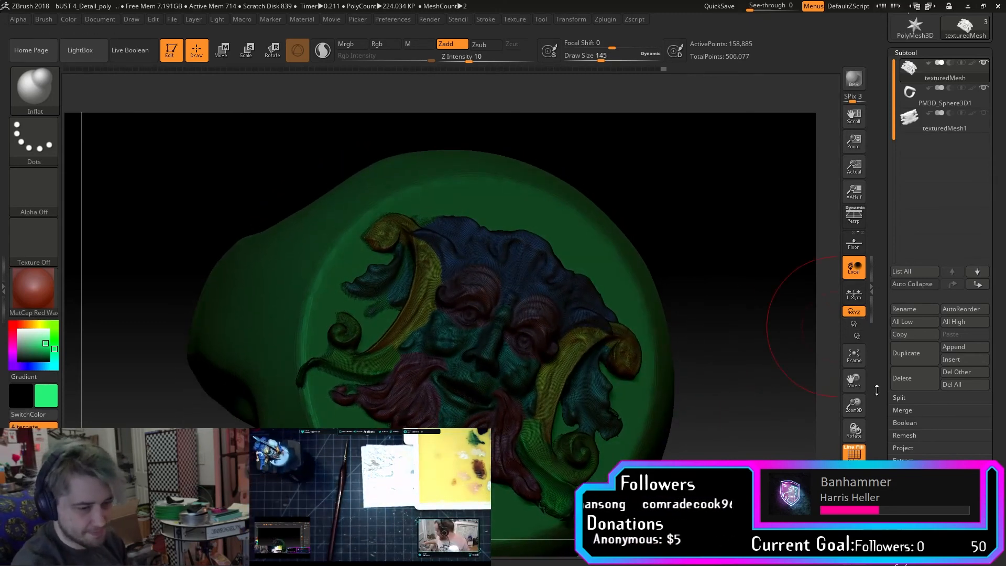
left_click_drag(853, 410, 810, 373)
mouse_move(704, 372)
left_mouse_down()
mouse_move(703, 404)
mouse_move(637, 264)
mouse_move(685, 394)
mouse_move(699, 368)
mouse_move(703, 412)
mouse_move(696, 361)
left_mouse_up()
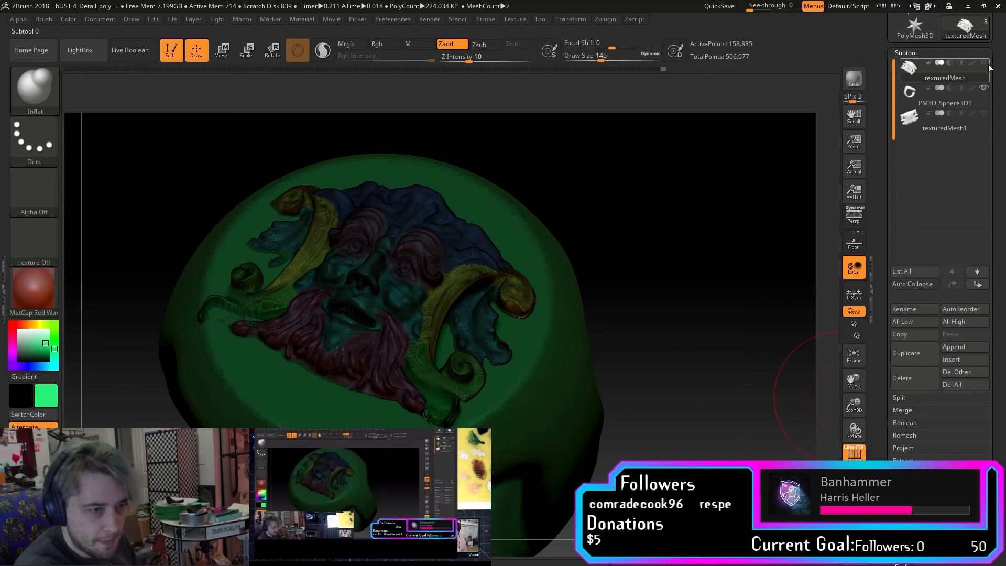
Select the PM3D_Sphere3D1 ring subtool with the face ornament hidden, and view the ring straight from the front.
left_click(966, 103)
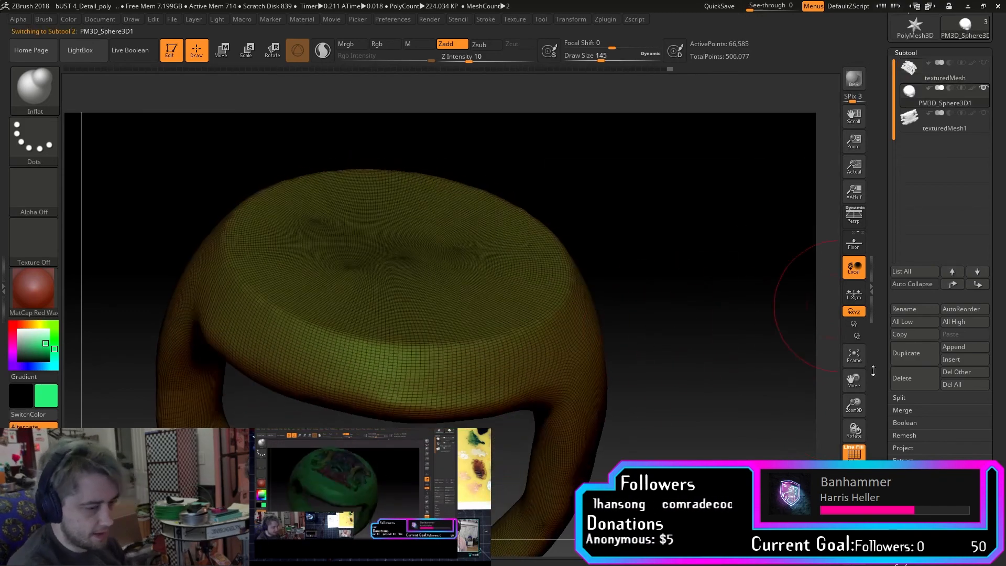
mouse_move(856, 405)
left_mouse_down()
mouse_move(841, 377)
mouse_move(841, 396)
left_mouse_up()
mouse_move(718, 424)
left_mouse_down()
mouse_move(685, 407)
mouse_move(689, 389)
mouse_move(719, 417)
left_mouse_up()
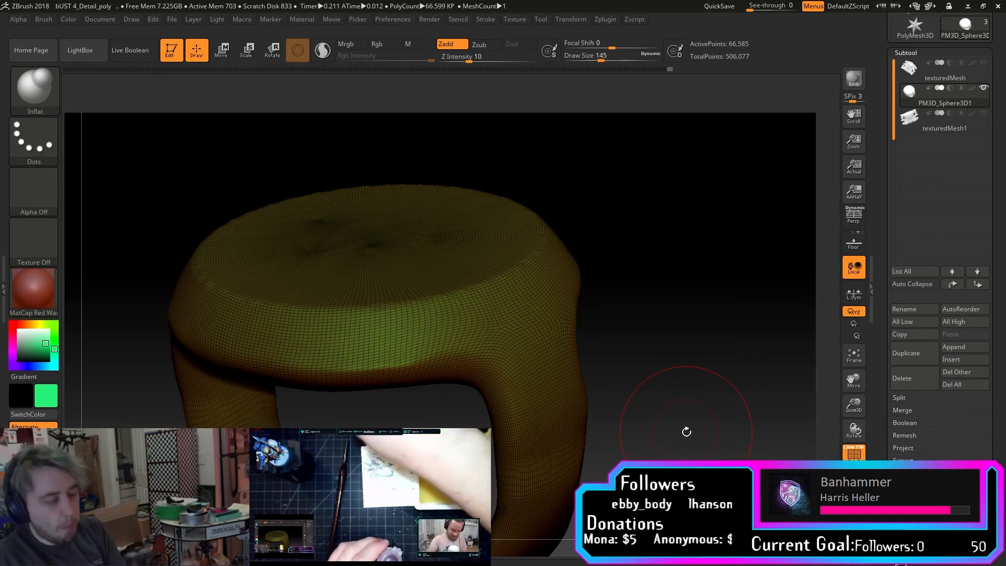
mouse_move(686, 431)
left_mouse_down("shift")
mouse_move(709, 414)
mouse_move(698, 414)
mouse_move(712, 366)
mouse_move(701, 397)
mouse_move(722, 433)
mouse_move(724, 400)
mouse_move(675, 401)
left_mouse_up("shift")
mouse_move(856, 403)
left_mouse_down()
mouse_move(855, 419)
mouse_move(857, 385)
left_mouse_up()
left_click_drag(857, 383, 823, 393)
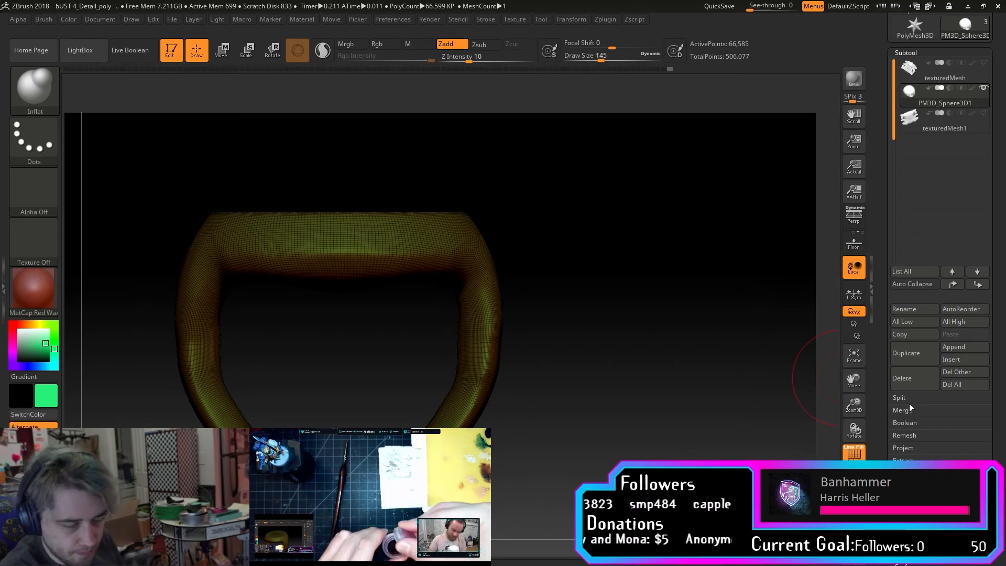
Realign the ring mesh's symmetry with the ReSym deformation.
left_click(906, 478)
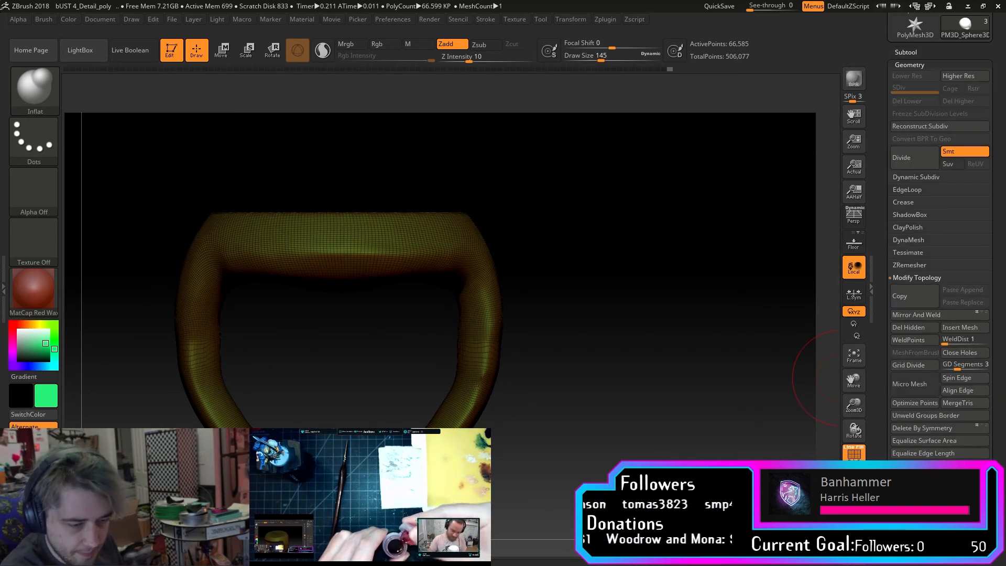
left_click_drag(882, 461, 890, 398)
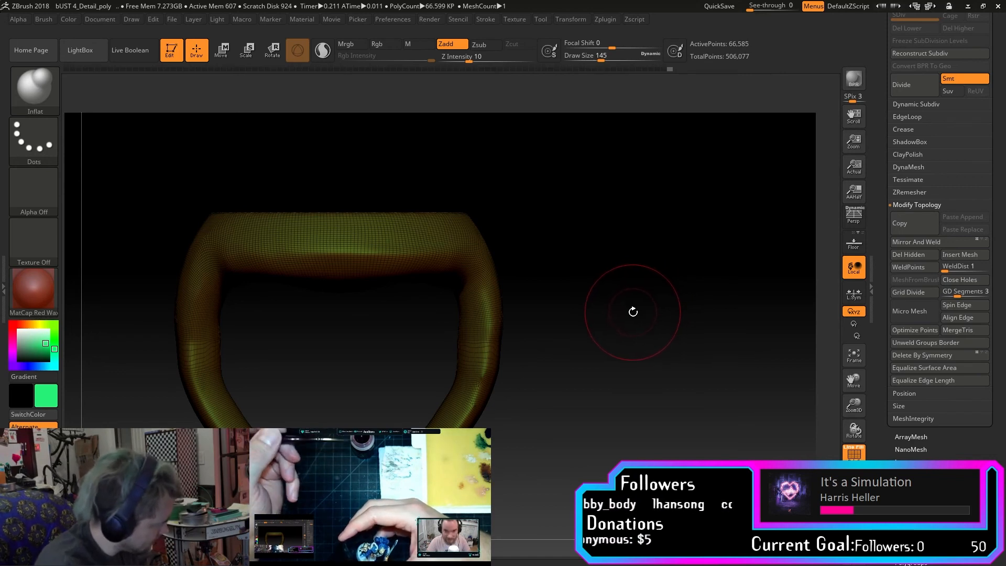
mouse_move(637, 317)
left_mouse_down()
mouse_move(613, 342)
mouse_move(628, 317)
left_mouse_up()
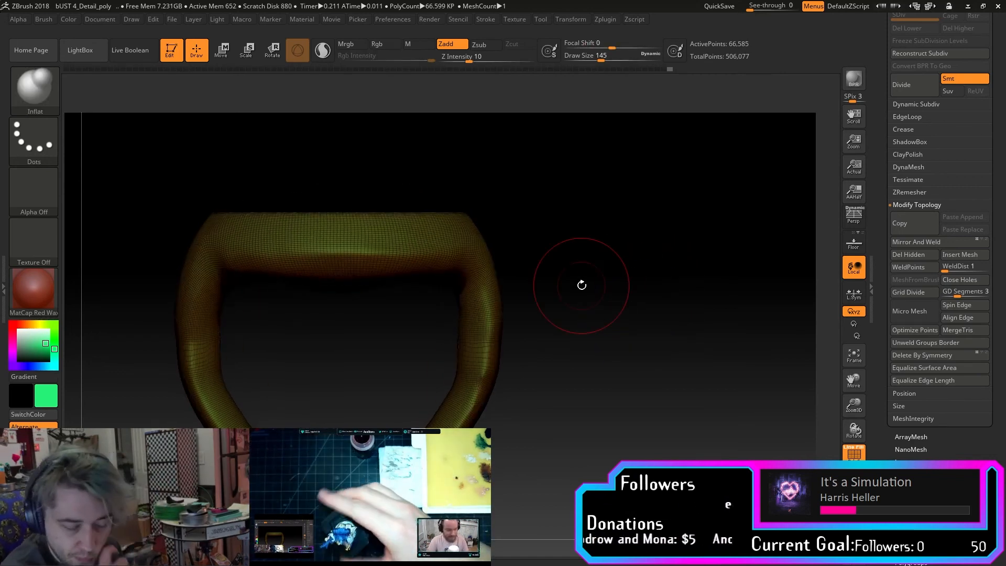
scroll(943, 402, "down", 10)
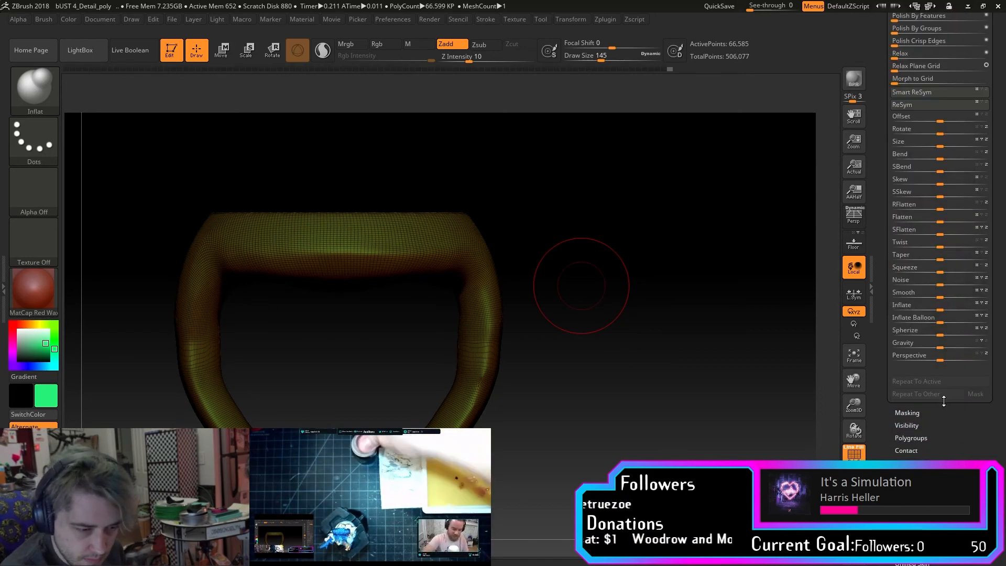
scroll(889, 439, "up", 5)
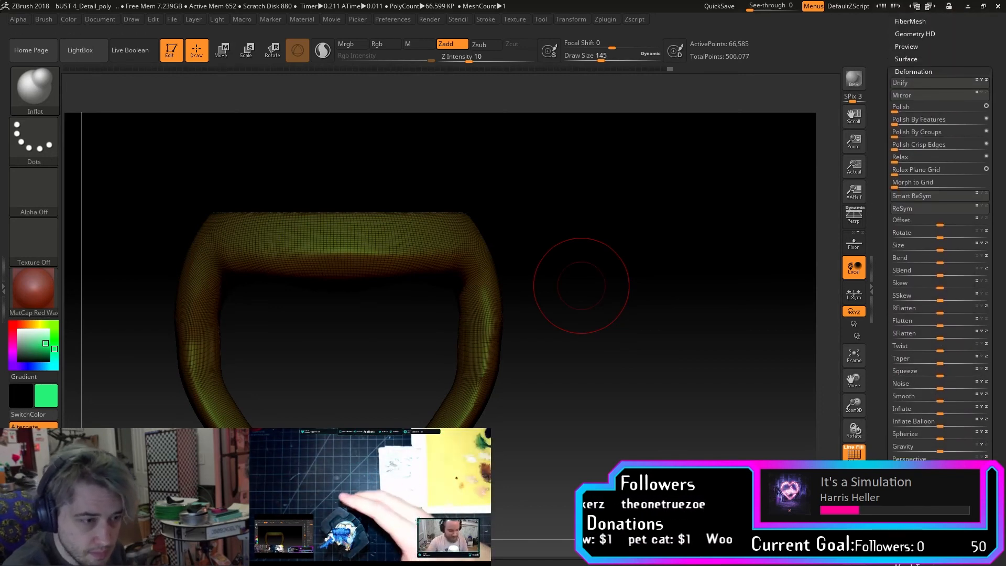
left_click(938, 320)
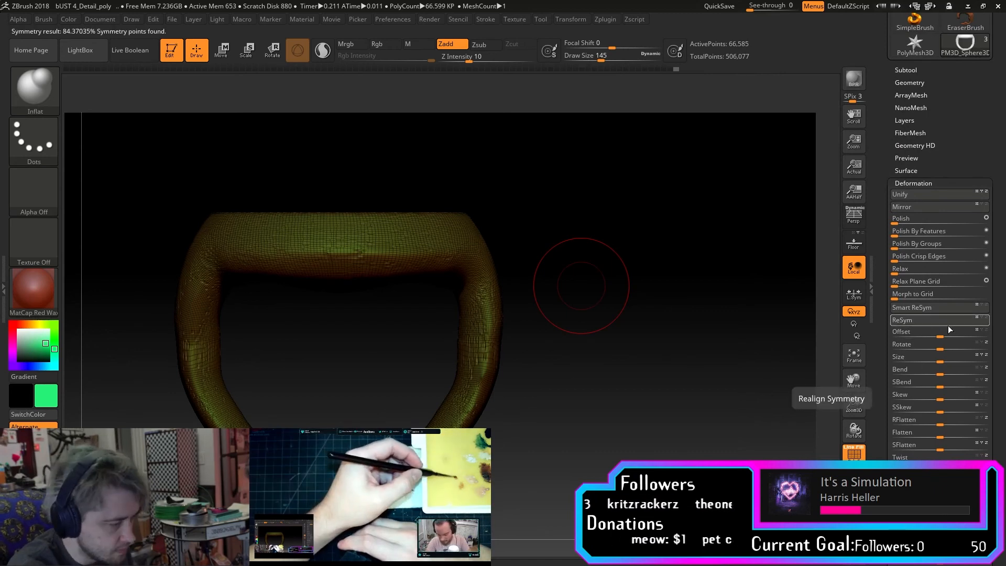
Undo the last ReSym and try the Mirror and ReSym deformations on the ring mesh.
left_click_drag(747, 399, 740, 354)
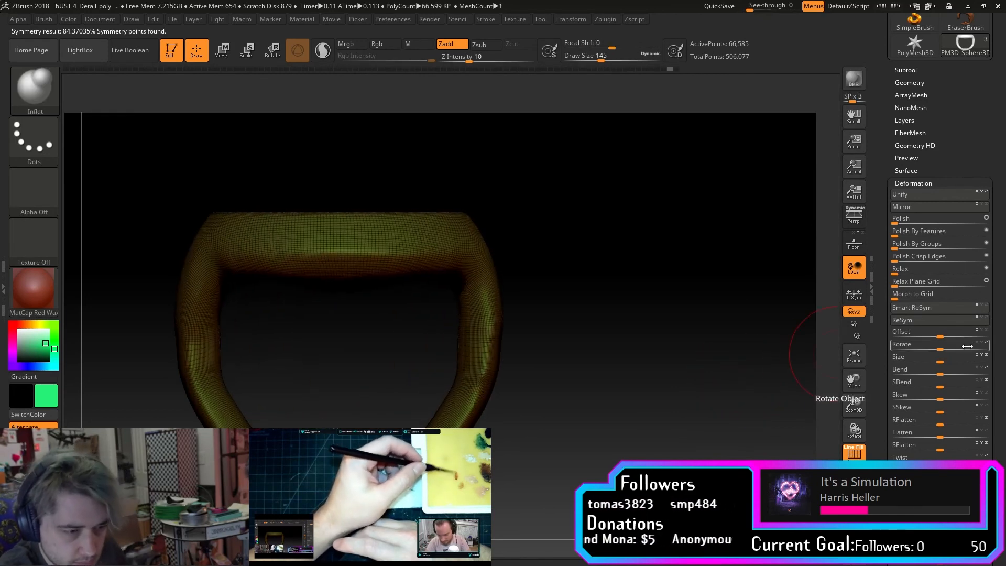
left_click(962, 209)
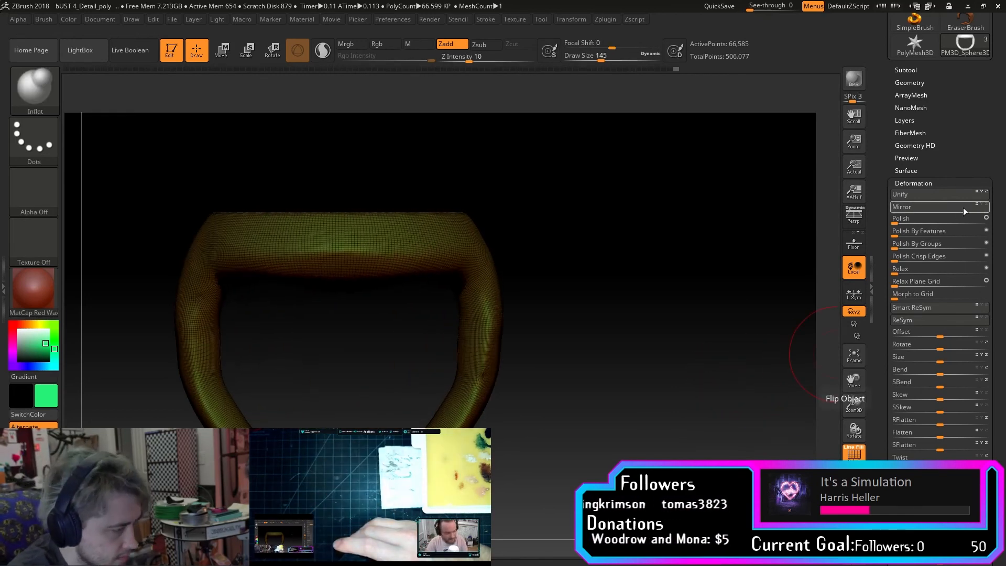
mouse_move(674, 305)
left_mouse_down()
mouse_move(623, 355)
mouse_move(660, 327)
left_mouse_up()
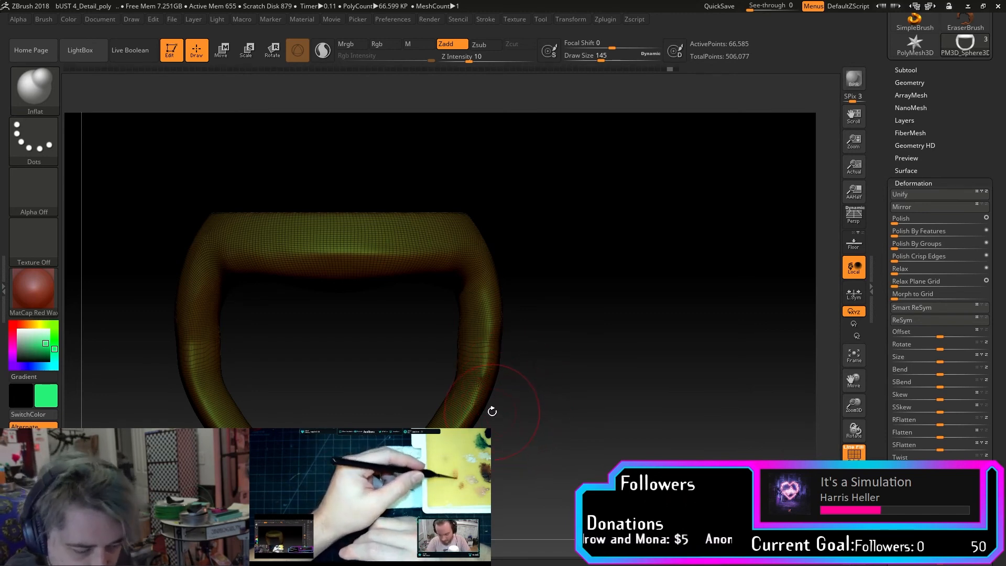
mouse_move(879, 375)
left_mouse_down()
mouse_move(881, 308)
mouse_move(869, 373)
left_mouse_up()
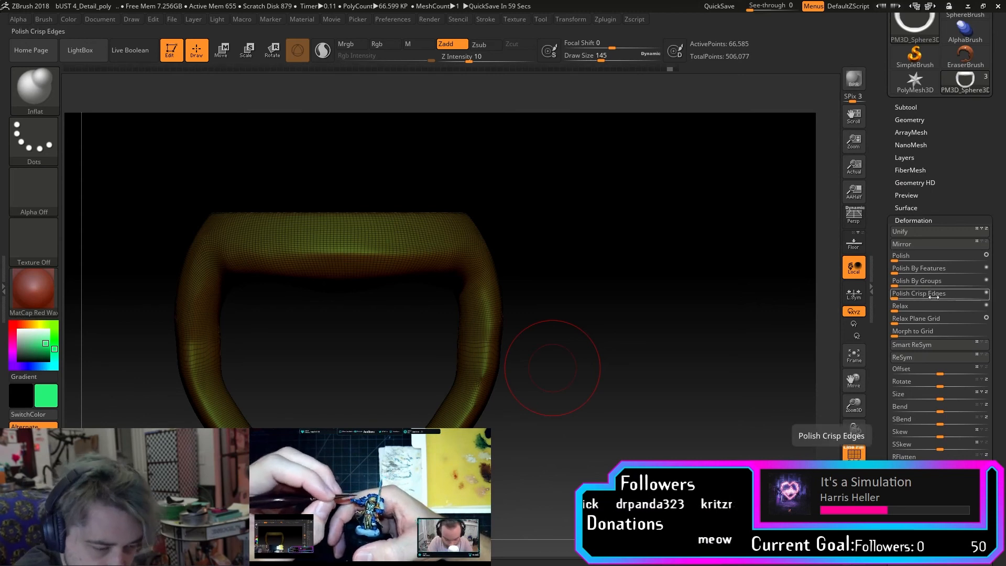
left_click(938, 360)
Try masking one half of the ring up to its centre line in front view, and clear the mask.
key("space")
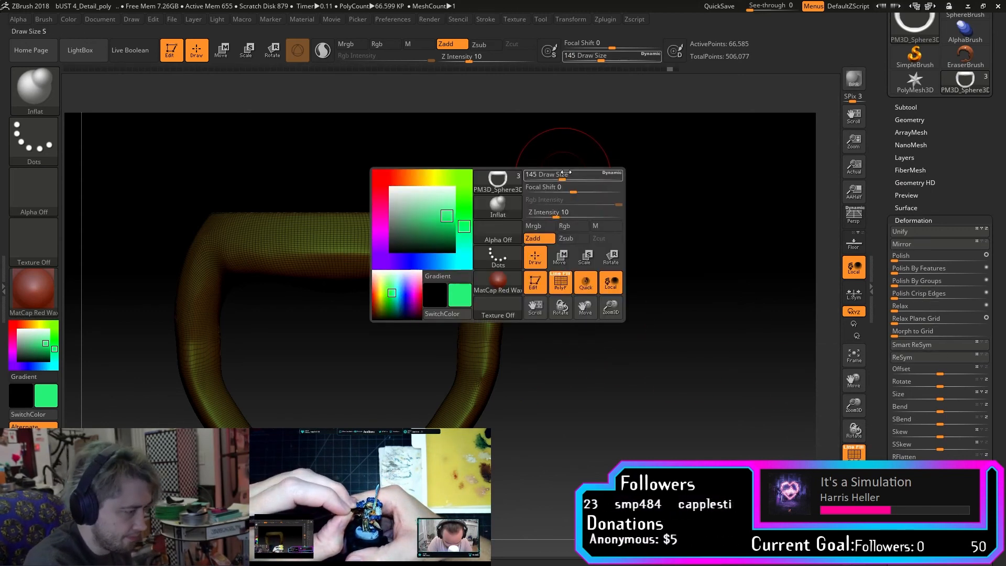
left_click_drag(615, 360, 610, 330)
key("space")
left_click_drag(127, 137, 376, 529, "ctrl")
key("space")
left_click_drag(242, 329, 200, 318, "ctrl")
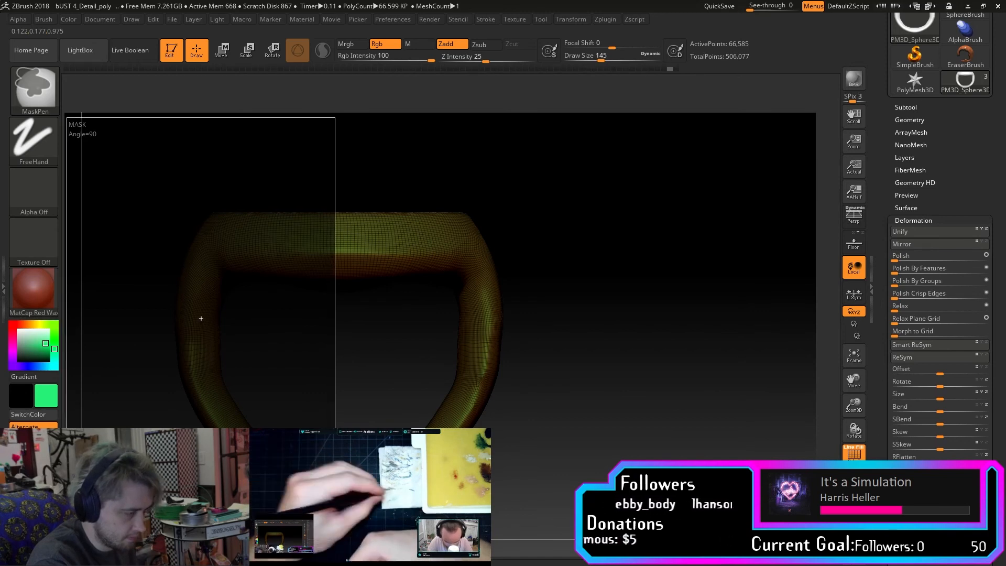
left_click_drag(200, 318, 200, 318, "ctrl")
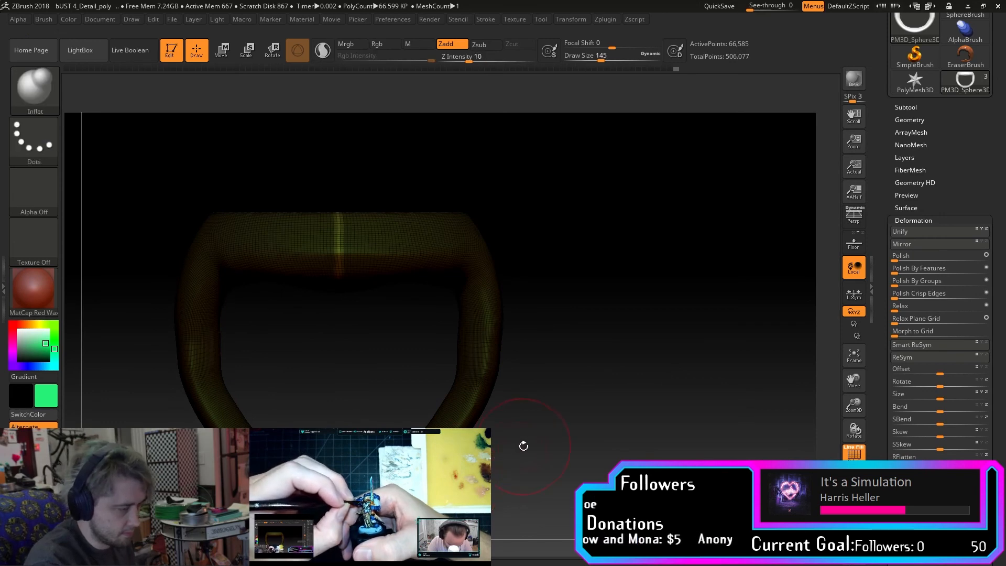
left_click(523, 445, "ctrl")
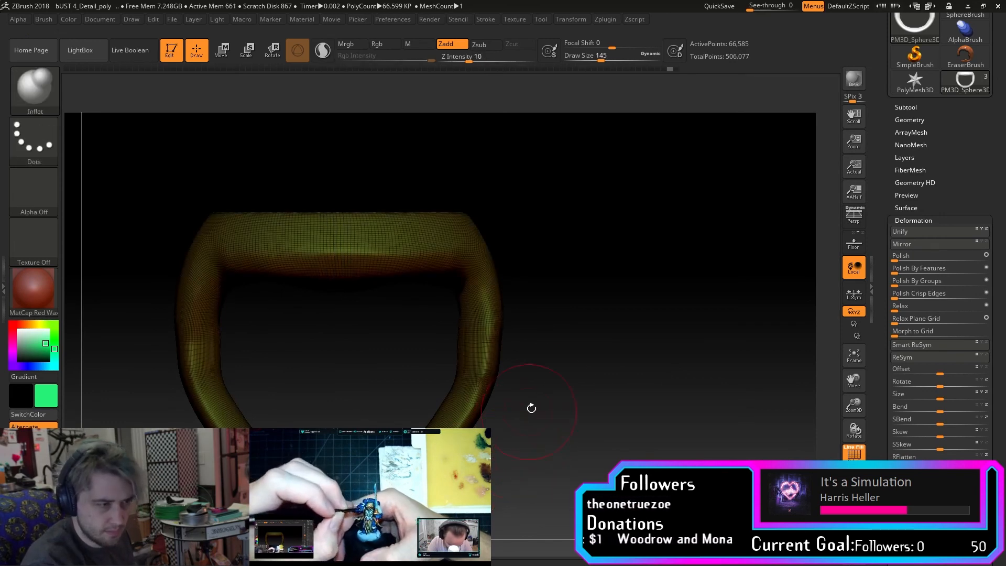
Step back in the undo history and retry the half-ring mask, checking it from above before clearing it.
left_click(657, 69)
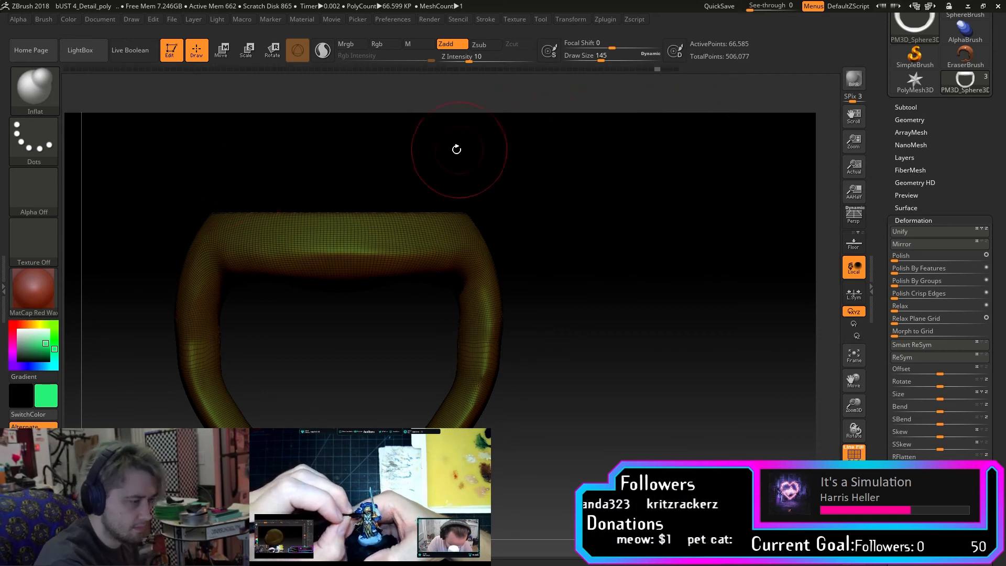
mouse_move(380, 159)
left_mouse_down()
mouse_move(578, 165)
mouse_move(550, 152)
mouse_move(595, 231)
mouse_move(595, 157)
mouse_move(550, 137)
mouse_move(540, 116)
mouse_move(588, 244)
left_mouse_up()
key("ctrl")
mouse_move(121, 153)
left_mouse_down("ctrl")
mouse_move(202, 220)
mouse_move(223, 329)
mouse_move(235, 335)
left_mouse_up("ctrl")
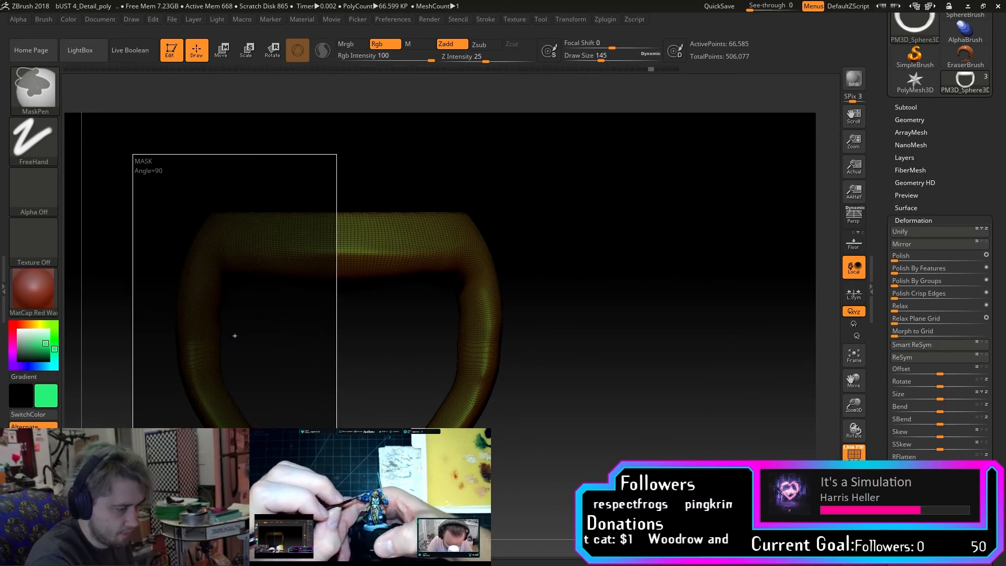
left_click_drag(235, 336, 236, 335, "ctrl")
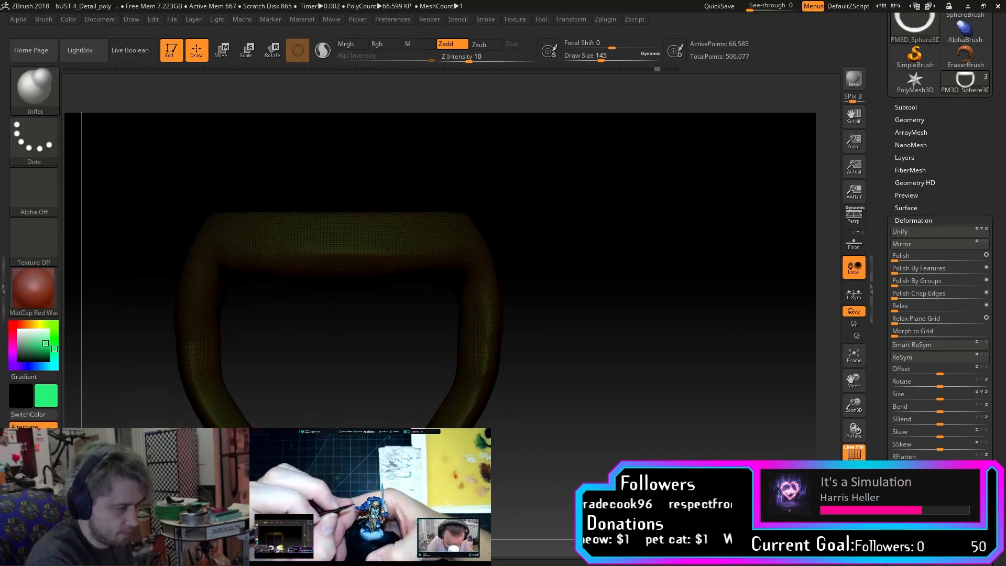
left_click_drag(510, 361, 512, 419)
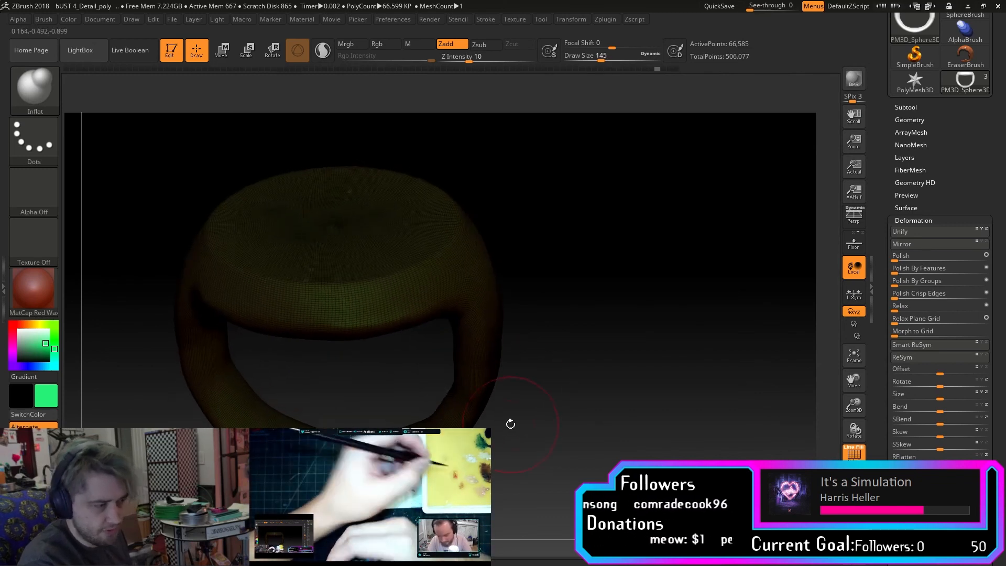
left_click(469, 419, "ctrl")
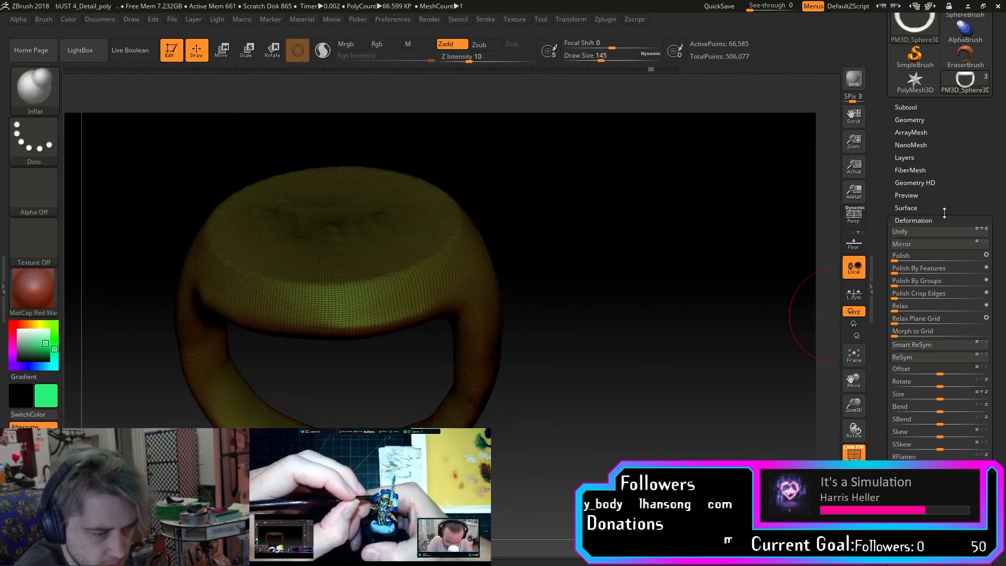
Roll the ring's undo history back to the green polygrouped mesh from before the dense remesh.
left_click(600, 68)
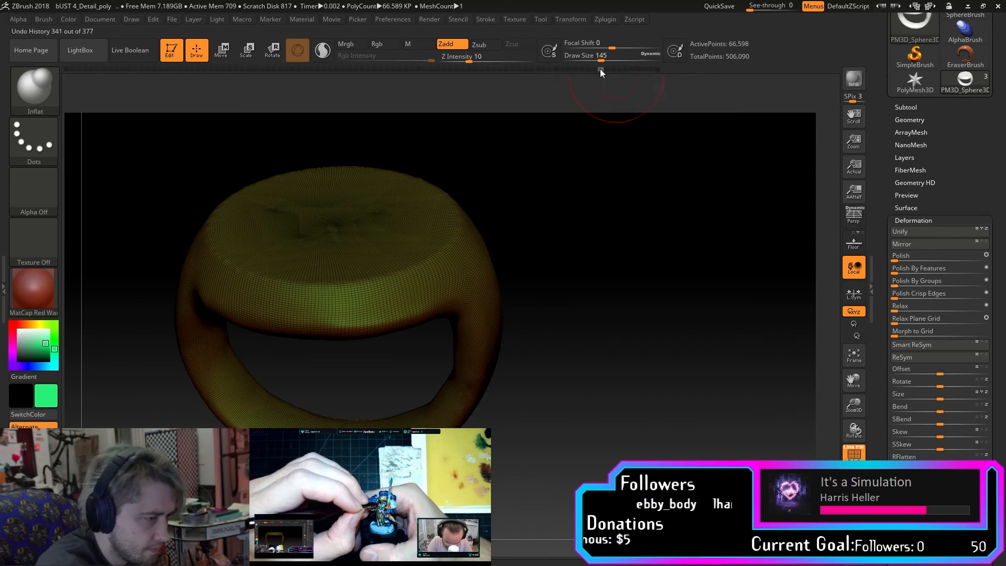
left_click(592, 68)
left_click(575, 69)
left_click(566, 68)
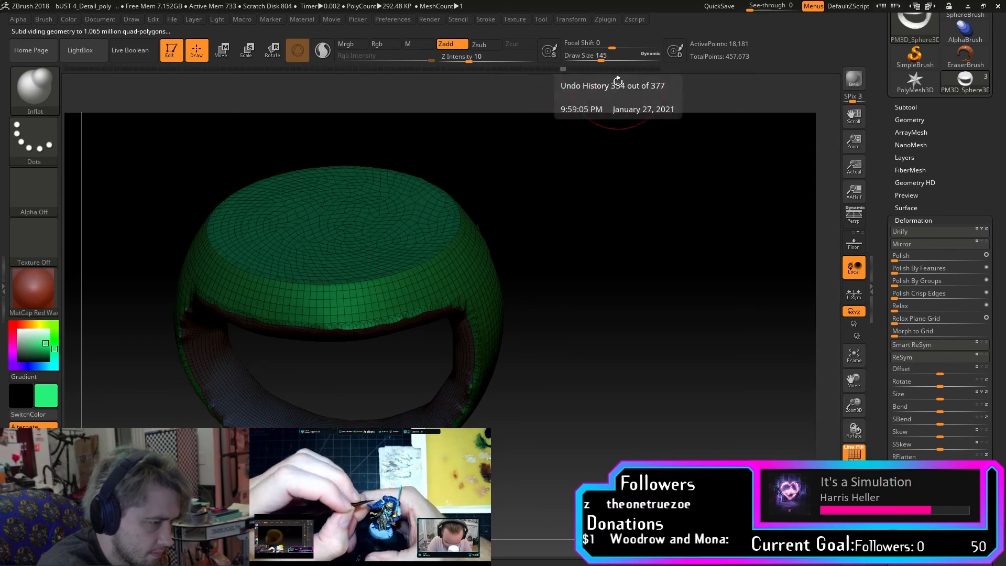
left_click(607, 70)
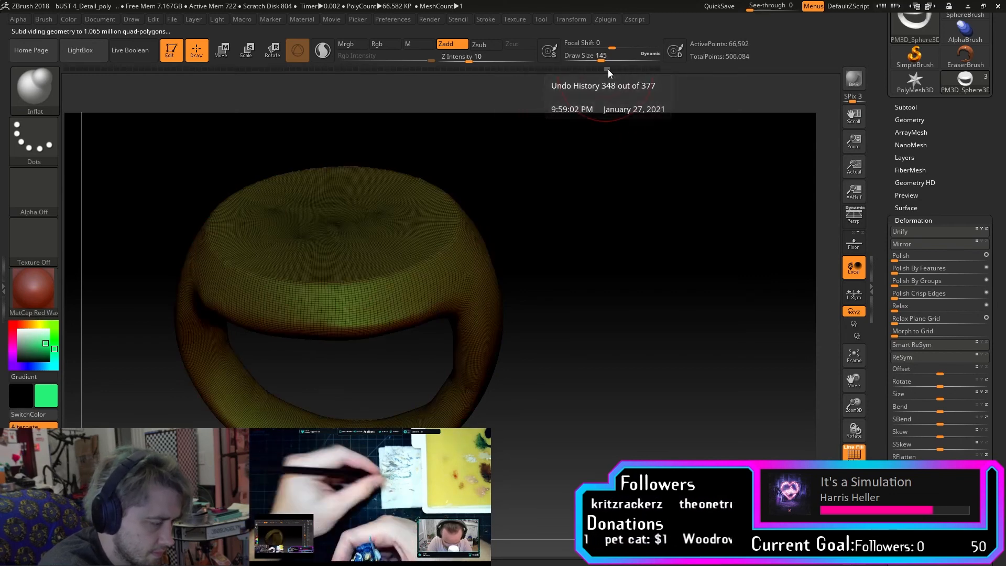
left_click(569, 69)
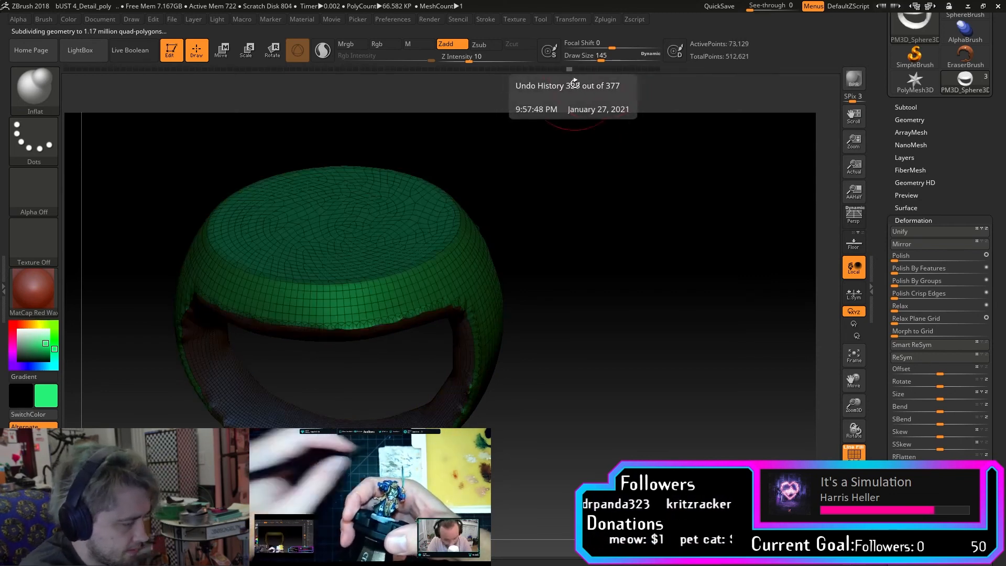
left_click(546, 69)
left_click(525, 70)
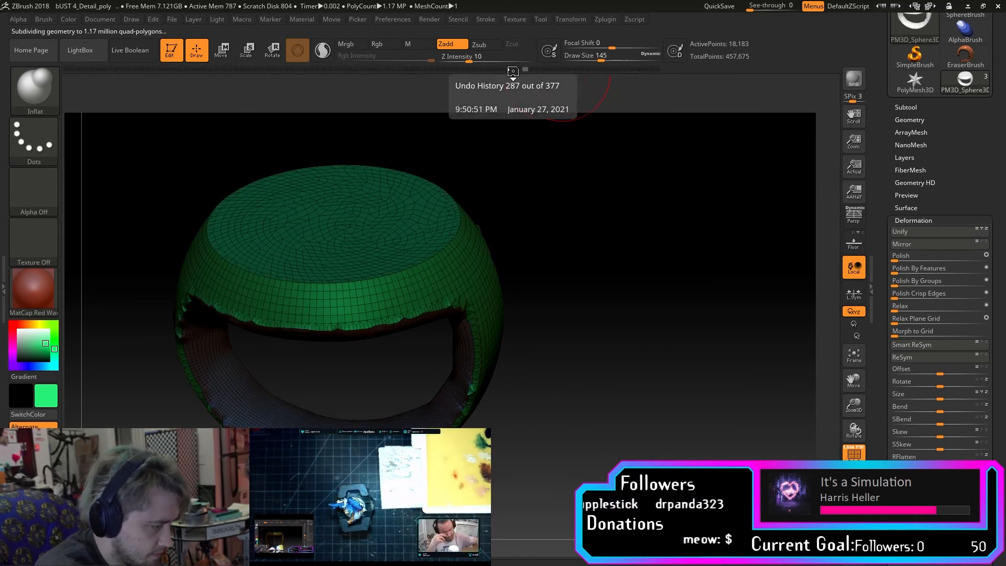
left_click(493, 71)
left_click(471, 69)
left_click(462, 69)
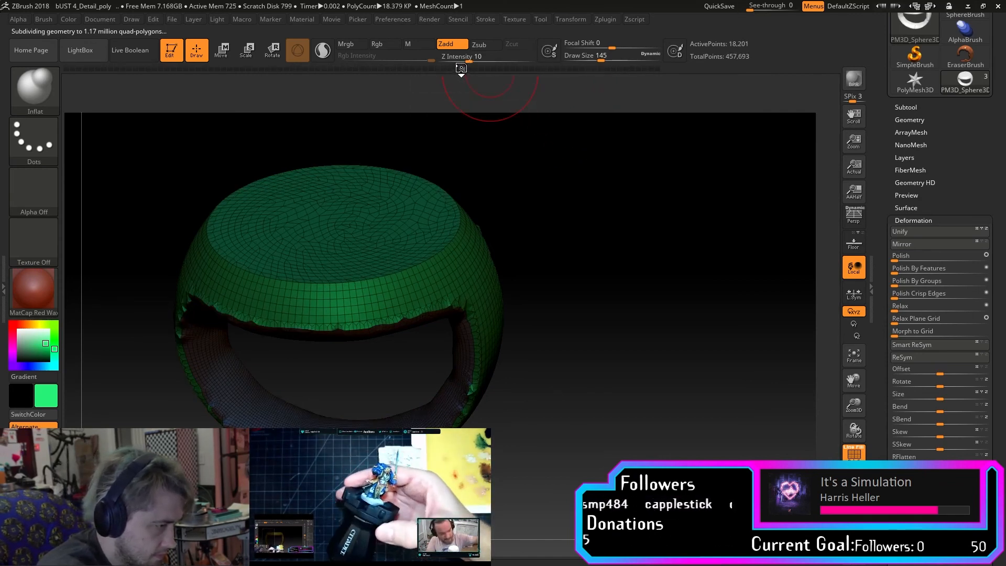
Roll the undo history further back to the early ring with a clean-edged outer band, and inspect it from the front.
left_click(443, 68)
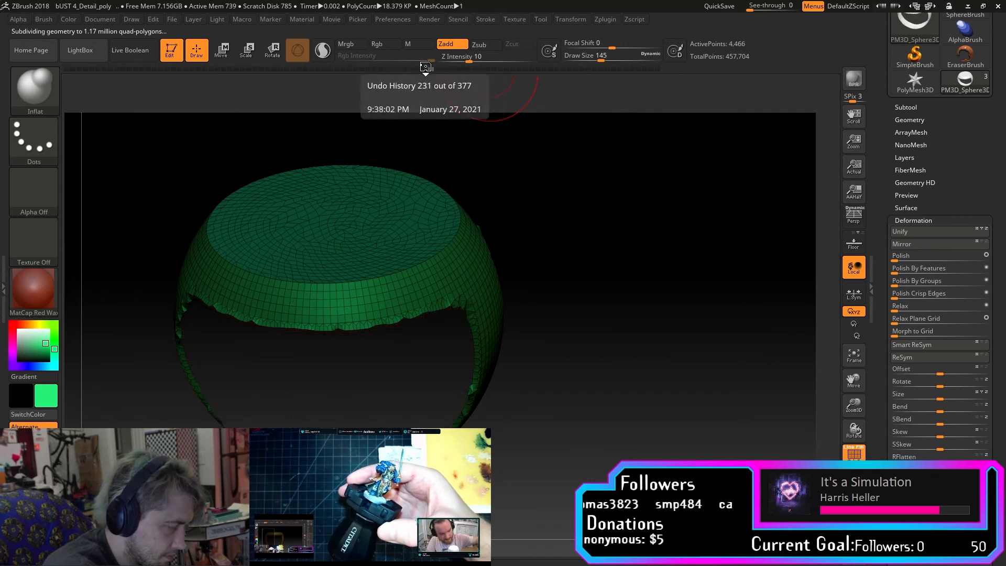
left_click(420, 69)
left_click(413, 69)
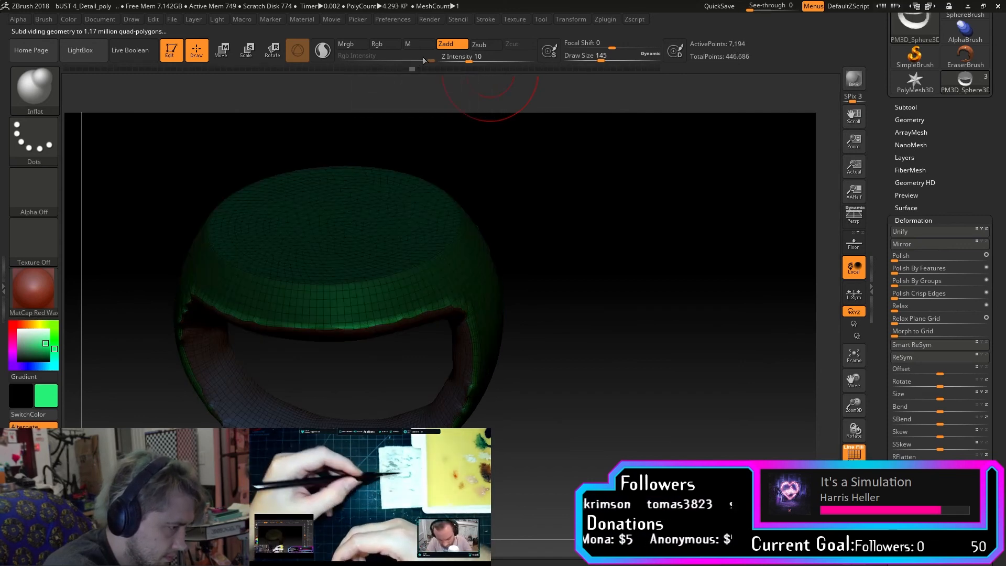
left_click(405, 69)
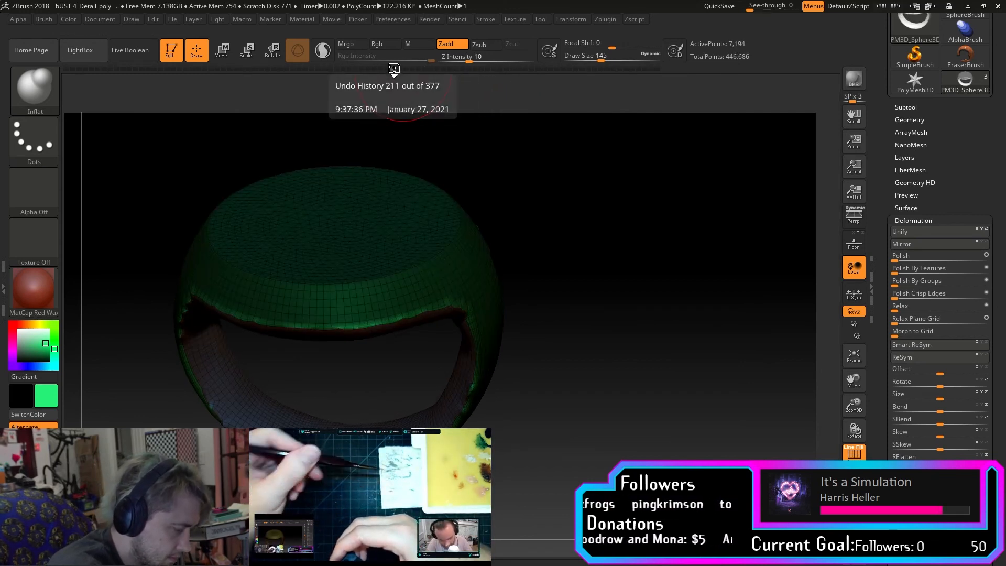
left_click(386, 69)
left_click(367, 69)
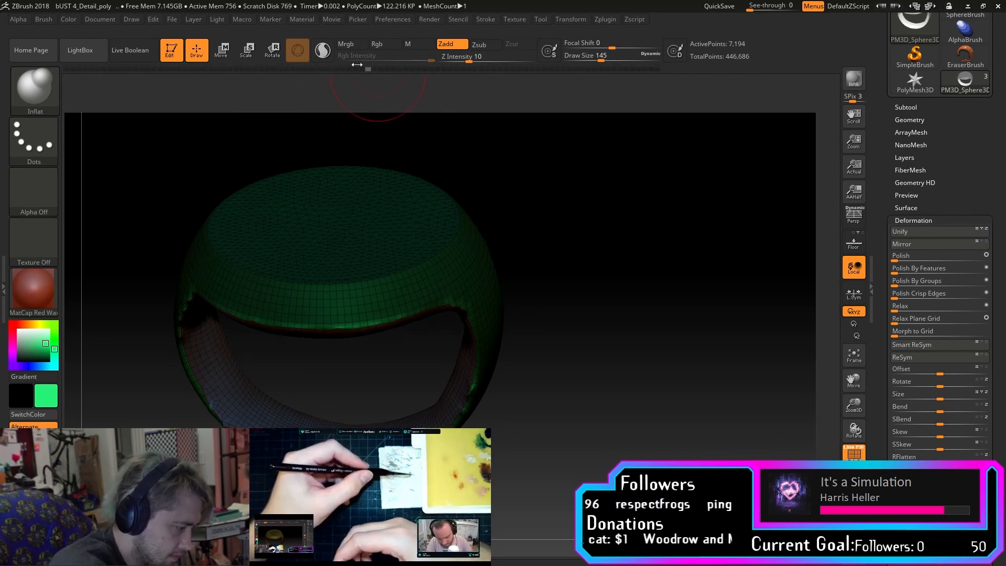
left_click(333, 69)
left_click(323, 69)
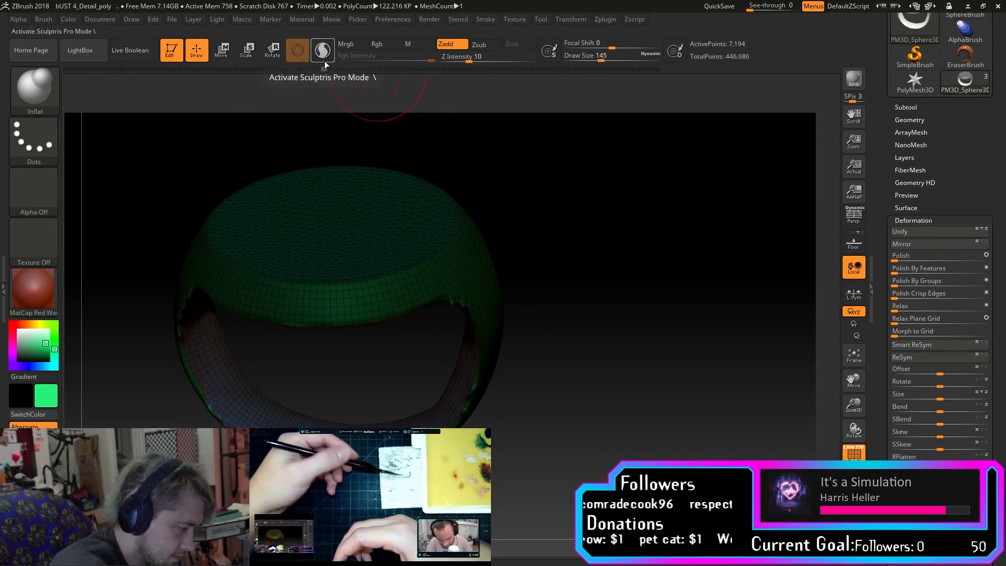
left_click(312, 68)
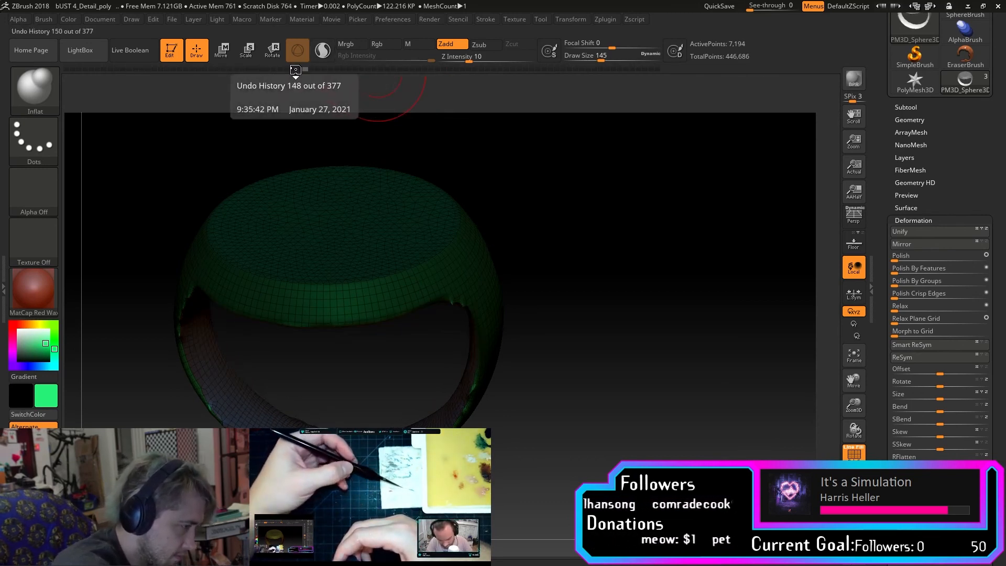
left_click(294, 68)
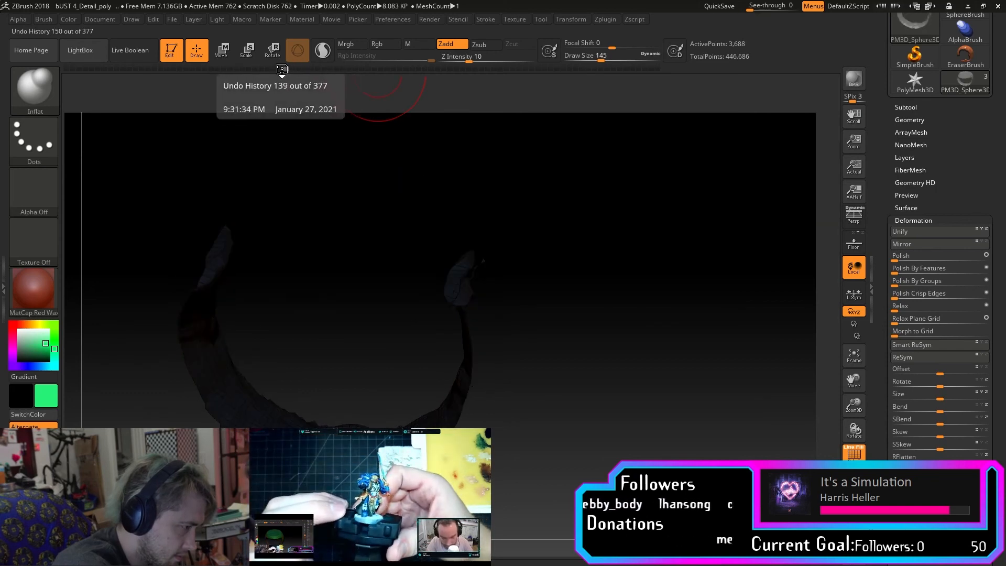
left_click(282, 69)
left_click(276, 69)
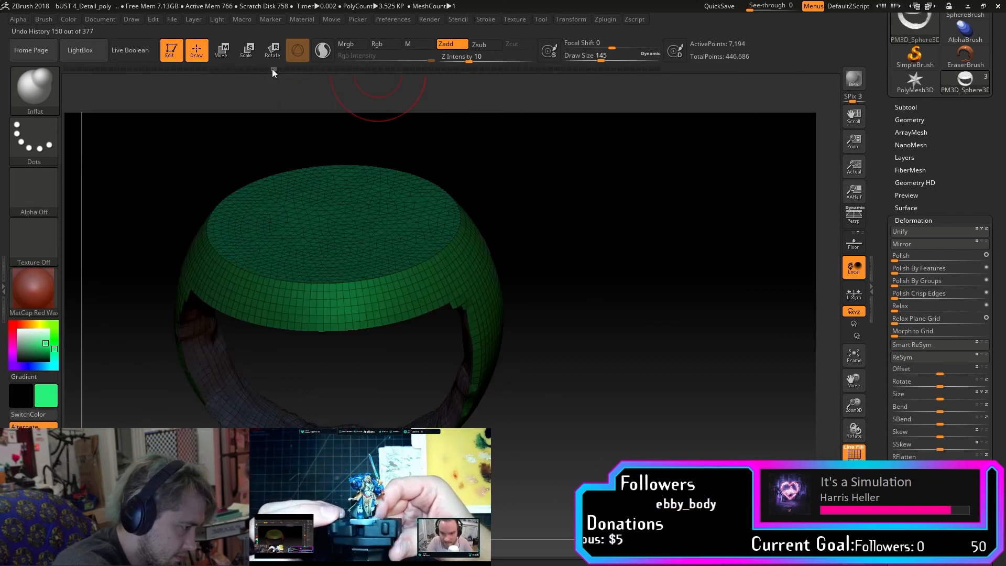
left_click_drag(582, 269, 612, 263)
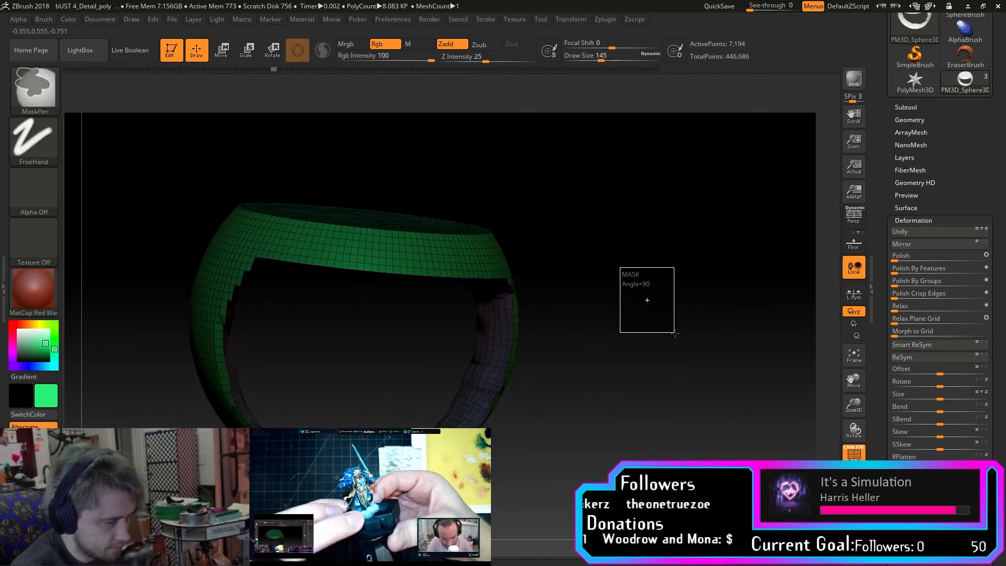
left_click_drag(685, 328, 652, 319, "shift")
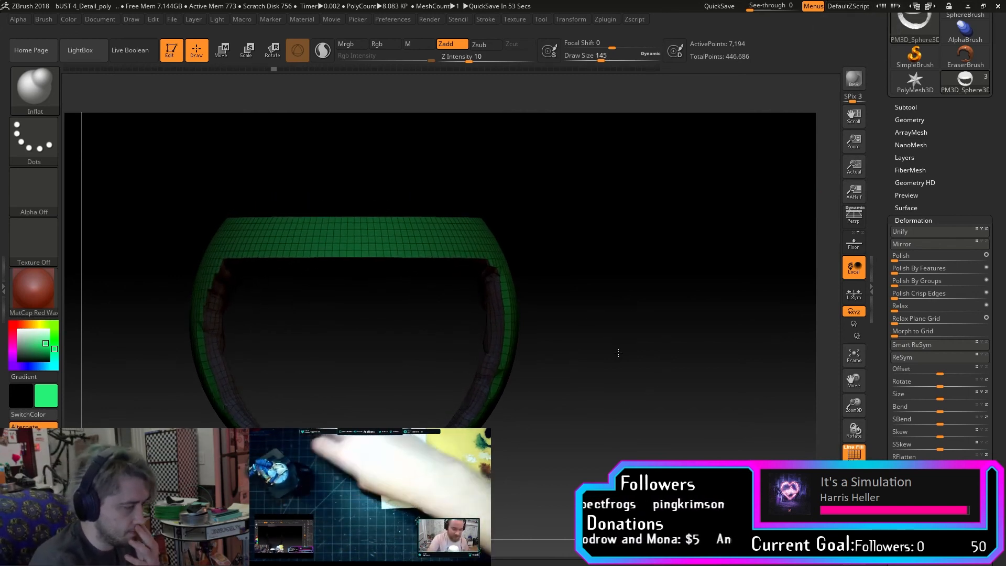
left_click_drag(619, 353, 615, 357)
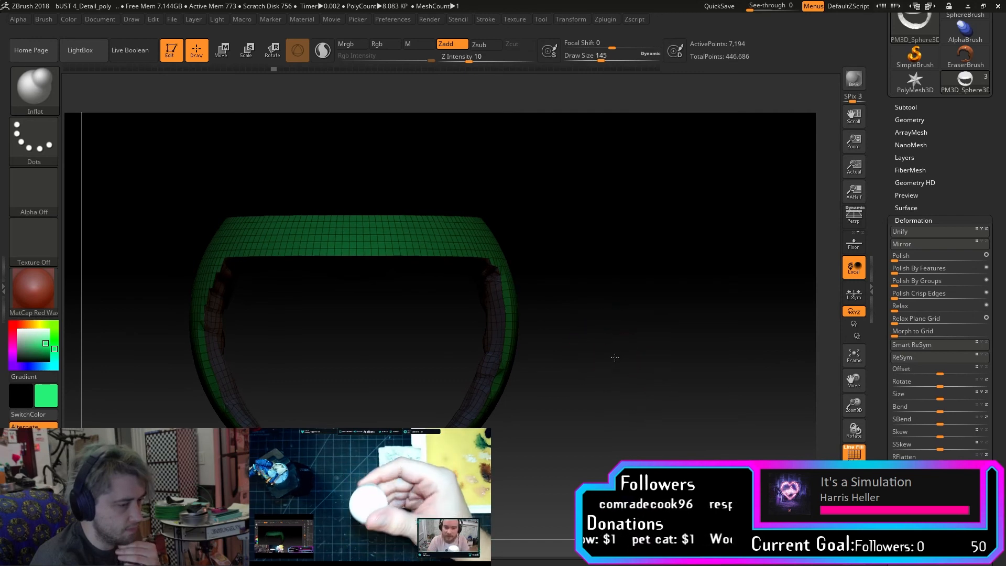
Undo the ring's earlier edits back to the full sphere, before its top was flattened.
key("ctrl")
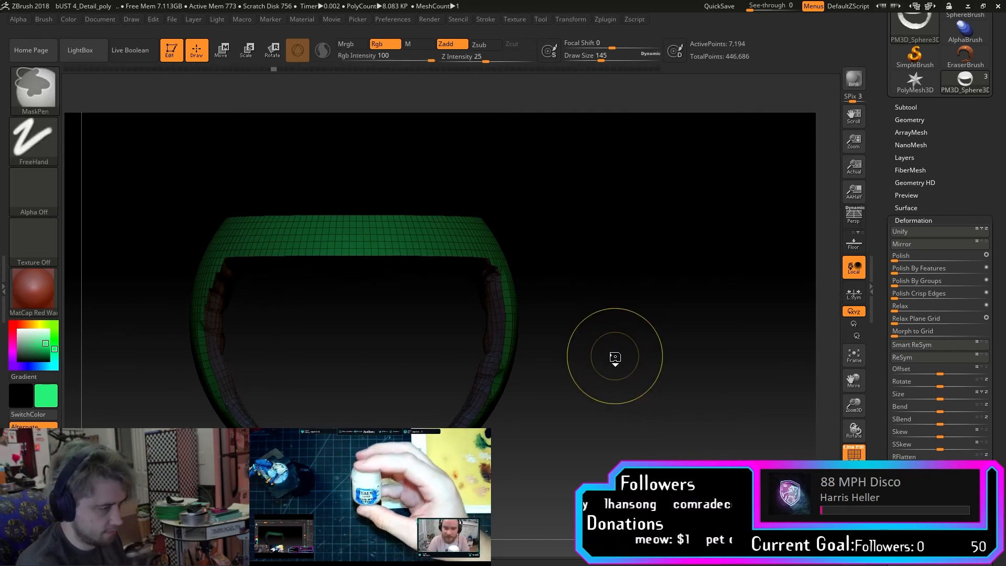
key("ctrl+z")
key("ctrl+z")
key("ctrl+z")
key("ctrl+z")
key("ctrl+z")
key("ctrl+z")
key("ctrl+z")
key("ctrl+z")
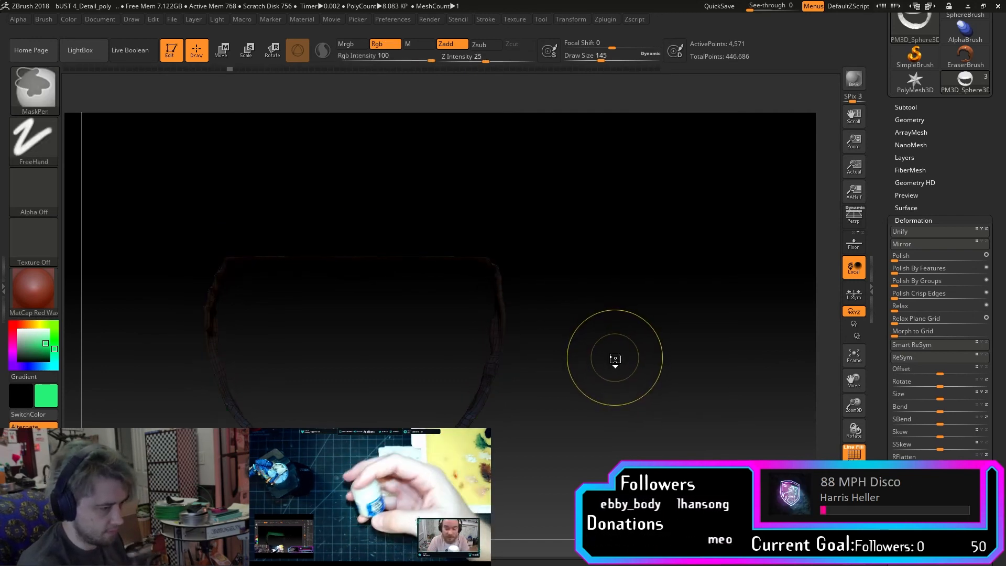
key("ctrl+z")
key("ctrl+z")
key("ctrl+z")
key("ctrl+z")
key("ctrl+z")
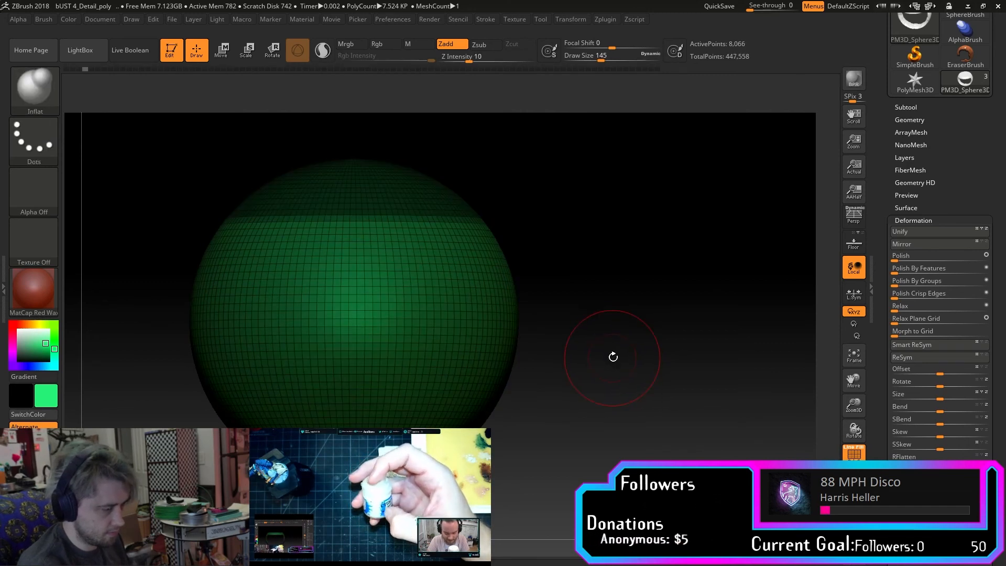
Restore the history state where the sphere's top is cut flat and the interior is still solid, and clear its mask.
left_click(131, 68)
mouse_move(152, 68)
left_mouse_down()
mouse_move(175, 68)
mouse_move(153, 69)
left_mouse_up()
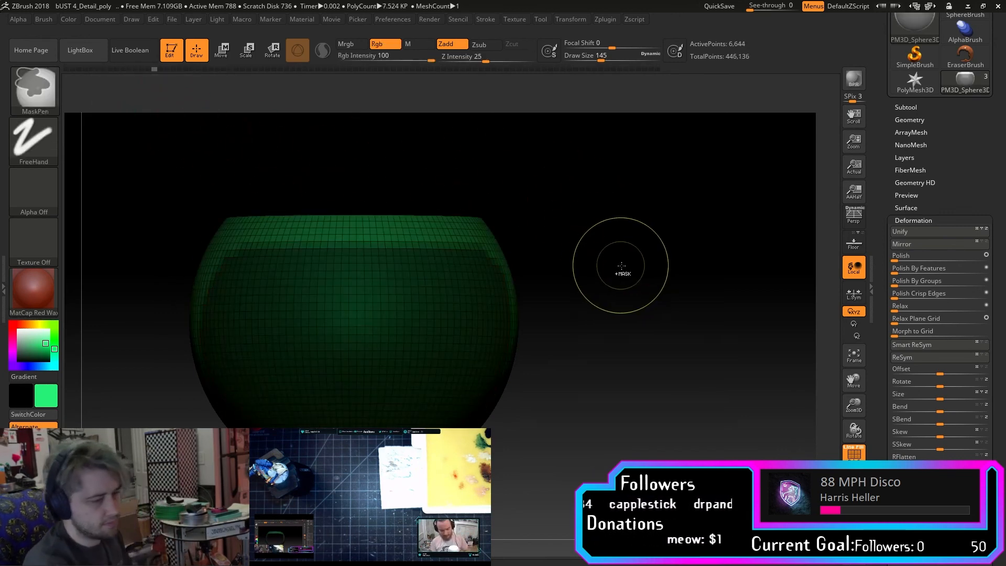
left_click(640, 292)
left_click(665, 362)
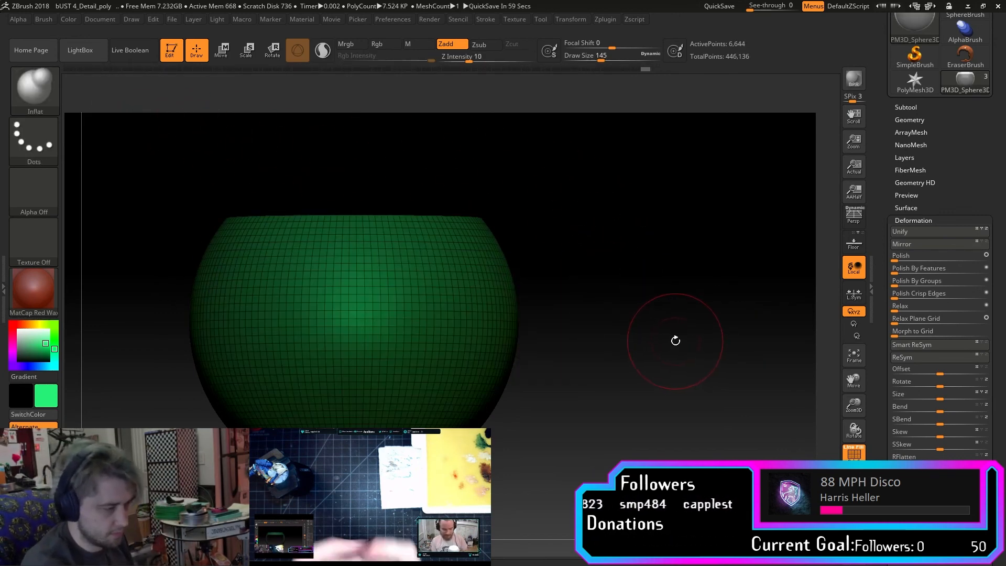
key("shift")
mouse_move(678, 332)
left_mouse_down()
mouse_move(653, 337)
mouse_move(646, 351)
mouse_move(647, 335)
mouse_move(686, 339)
mouse_move(648, 379)
mouse_move(644, 347)
left_mouse_up()
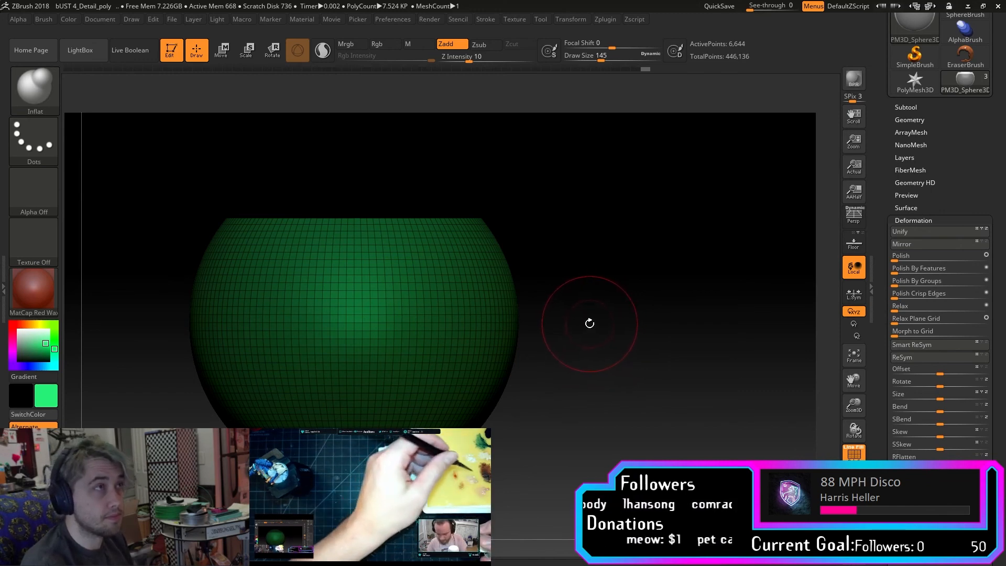
key("ctrl")
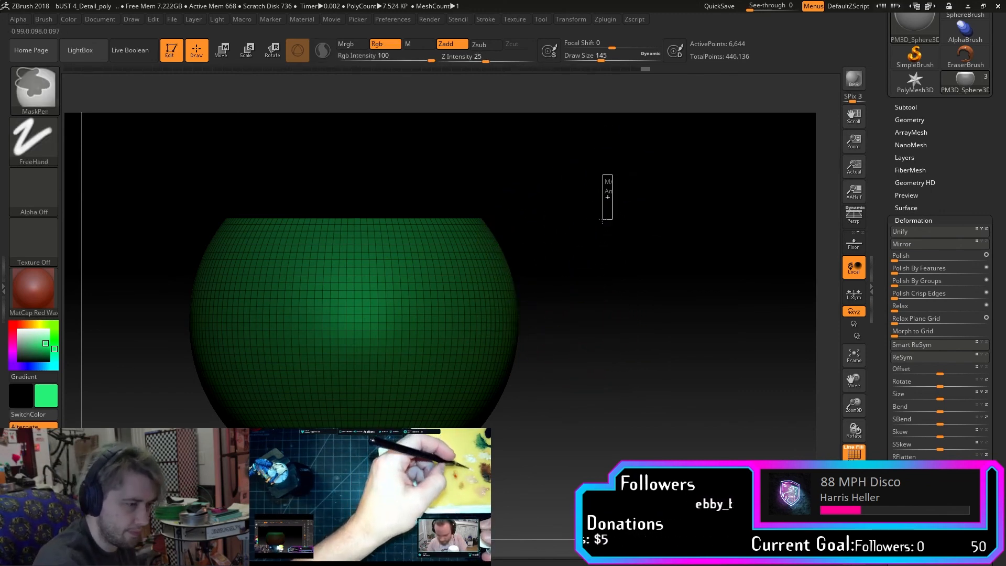
mouse_move(633, 257)
left_mouse_down("ctrl")
mouse_move(651, 265)
mouse_move(469, 347)
left_mouse_up("ctrl")
left_click_drag(554, 315, 550, 309, "ctrl")
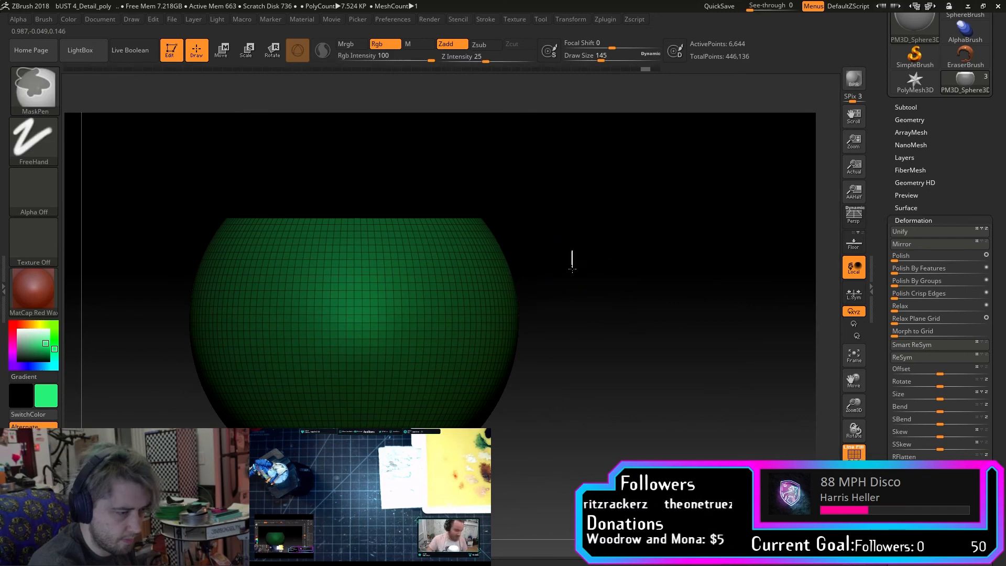
left_click_drag(623, 338, 638, 339, "ctrl")
mouse_move(638, 258)
right_mouse_down("ctrl")
mouse_move(639, 84)
mouse_move(638, 258)
right_mouse_up("ctrl")
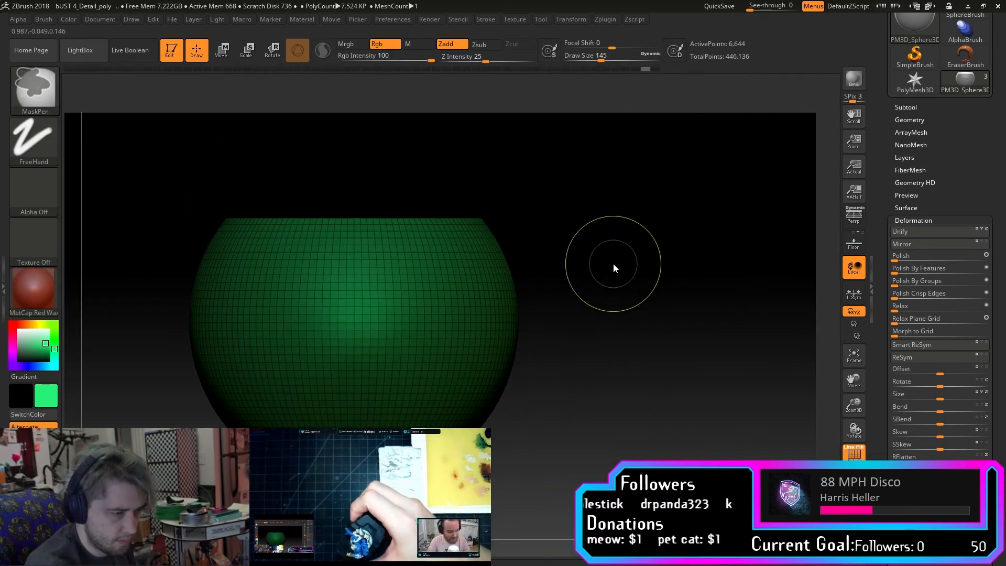
left_click(612, 263, "ctrl")
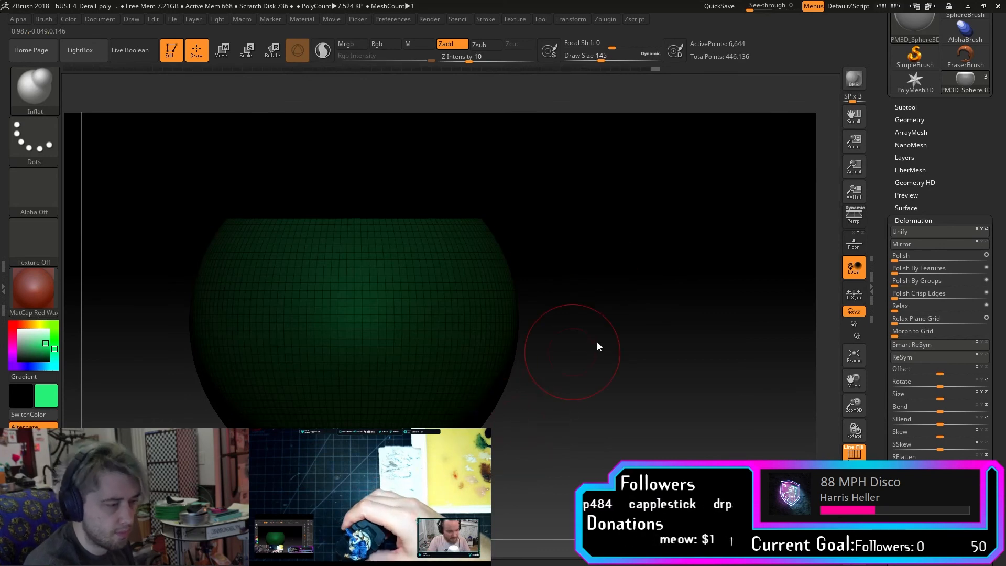
left_click(585, 368, "ctrl")
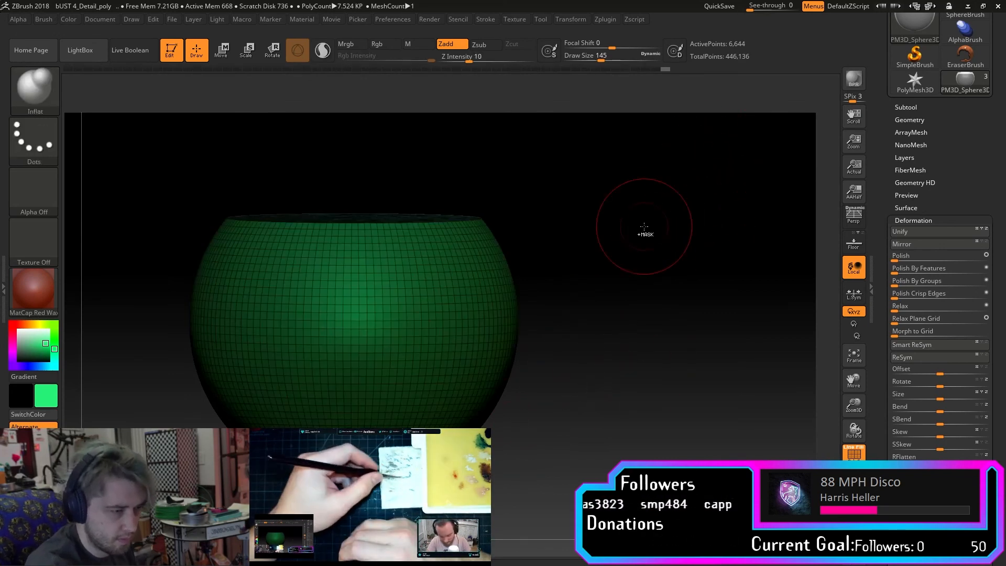
key("ctrl+shift")
left_click_drag(643, 224, 654, 243, "ctrl")
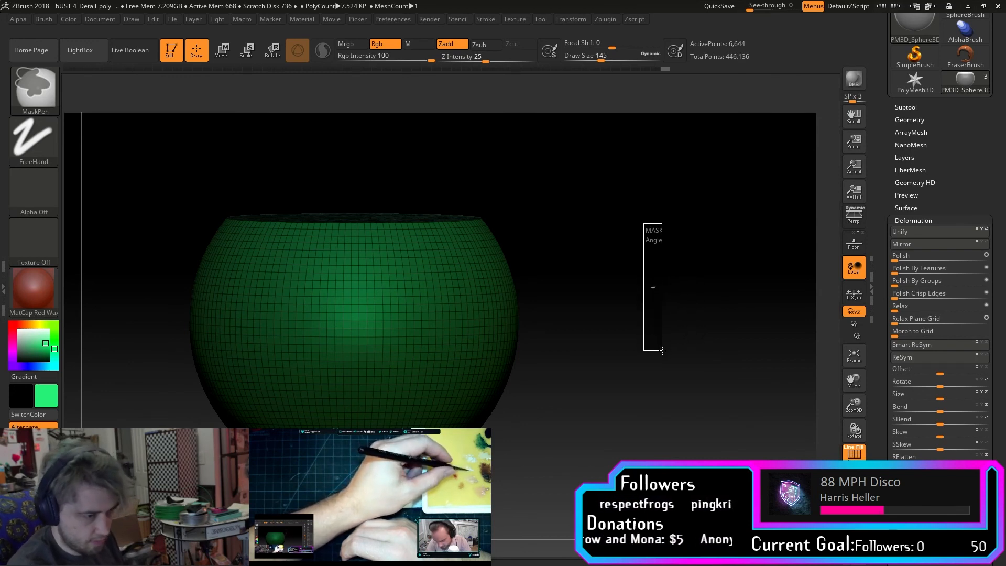
left_click_drag(691, 340, 675, 343, "ctrl")
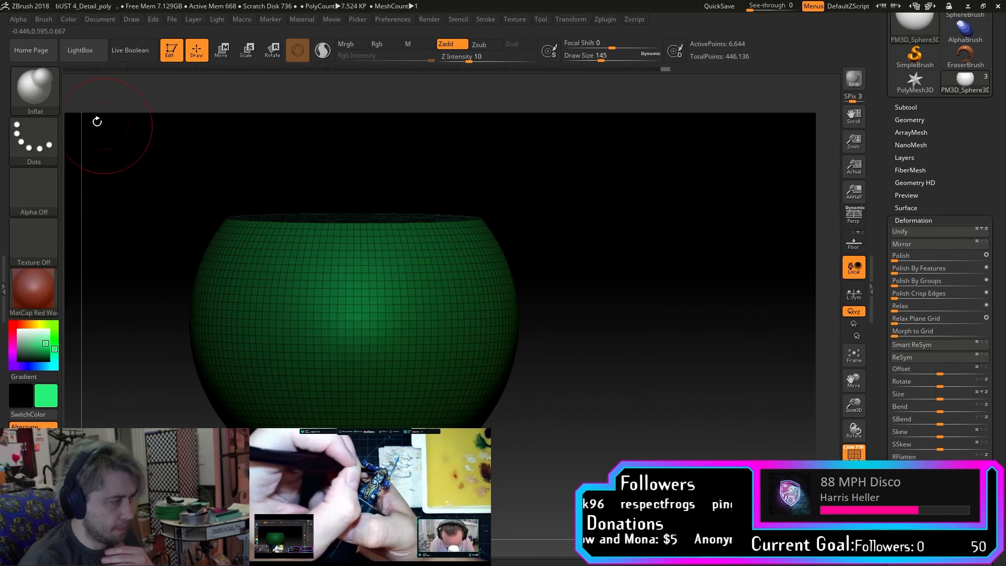
Choose the TrimCircle brush as the active selection brush.
left_click(19, 99)
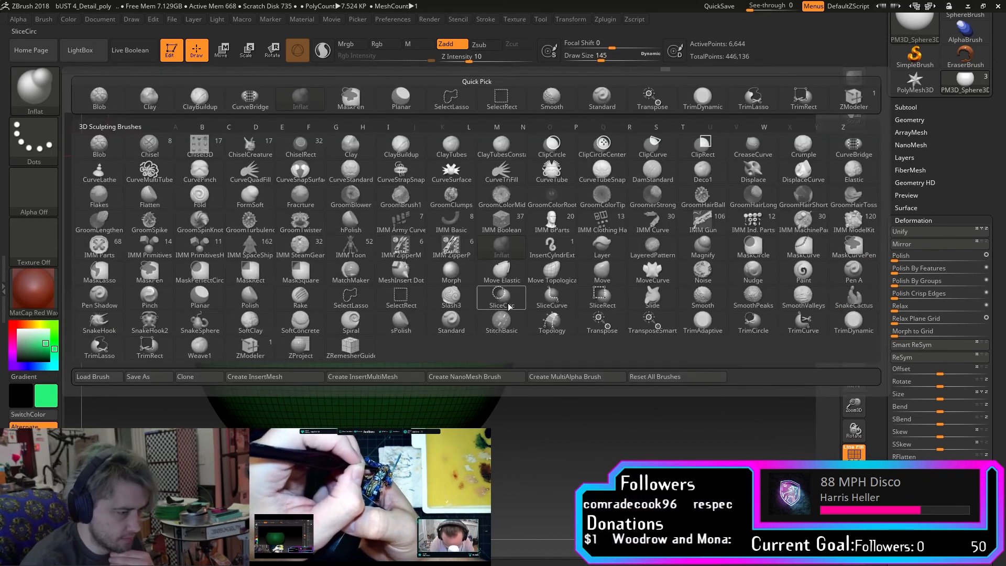
left_click(760, 327)
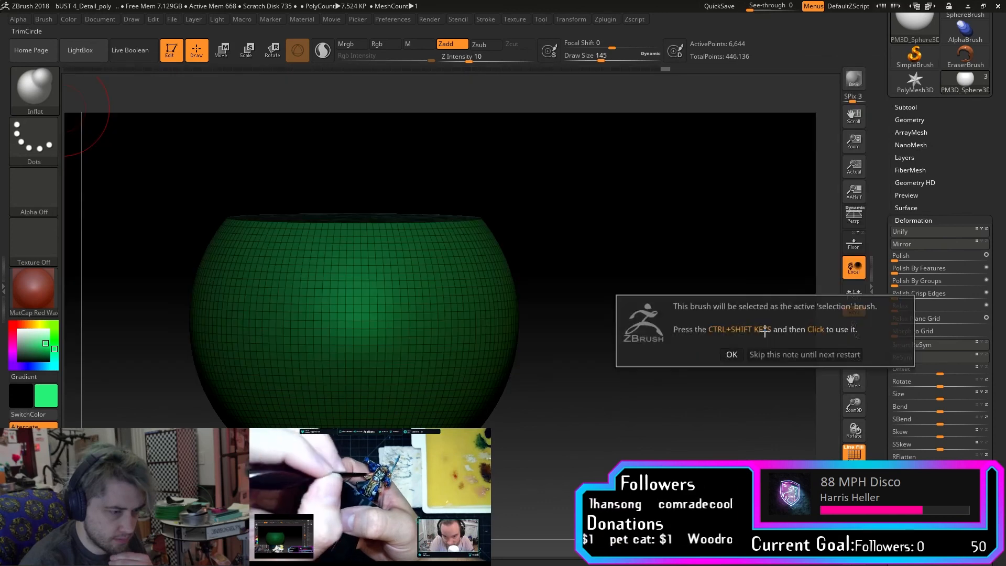
left_click(732, 355)
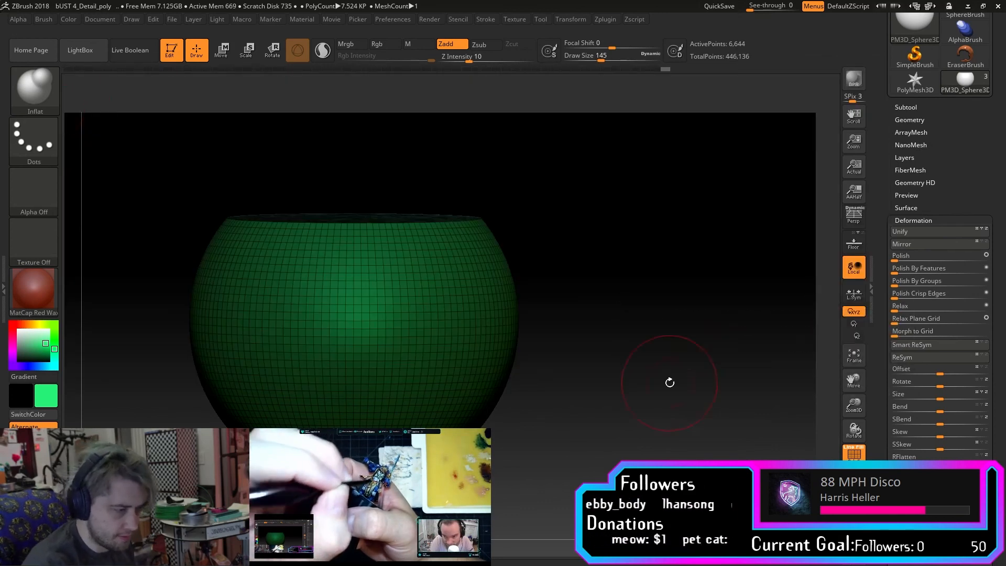
Try a circular TrimCircle cut through the front of the flat-topped sphere, and undo it.
key("shift")
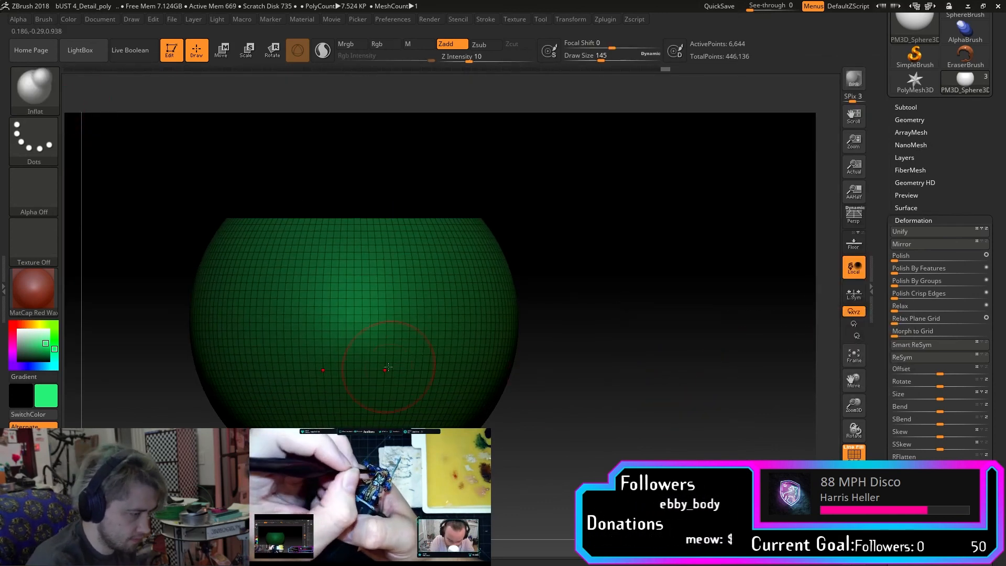
key("ctrl")
key("ctrl")
key("ctrl+shift")
left_click_drag(642, 283, 777, 445, "ctrl+shift")
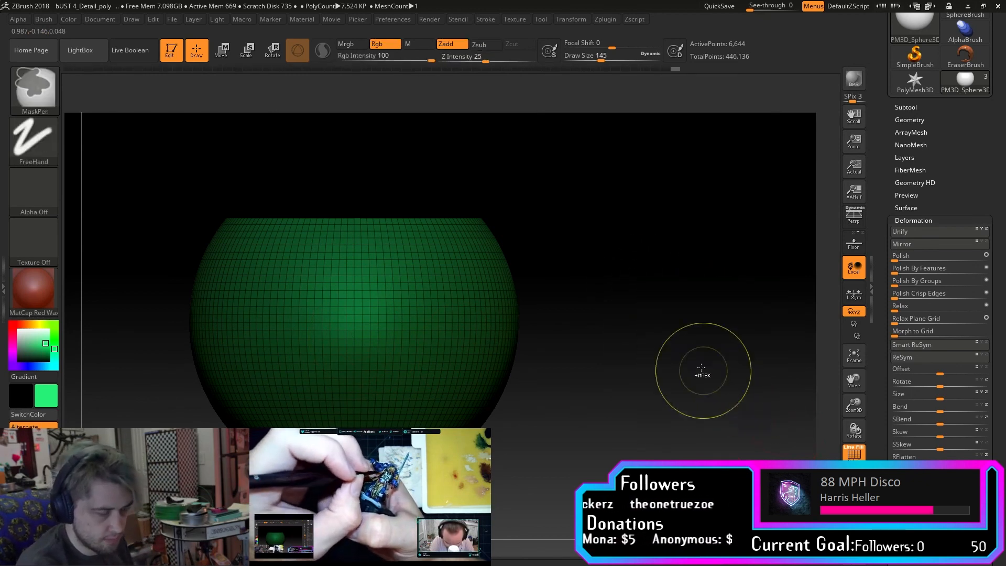
mouse_move(617, 245)
left_mouse_down("ctrl+shift")
mouse_move(796, 424)
mouse_move(438, 437)
left_mouse_up("ctrl+shift")
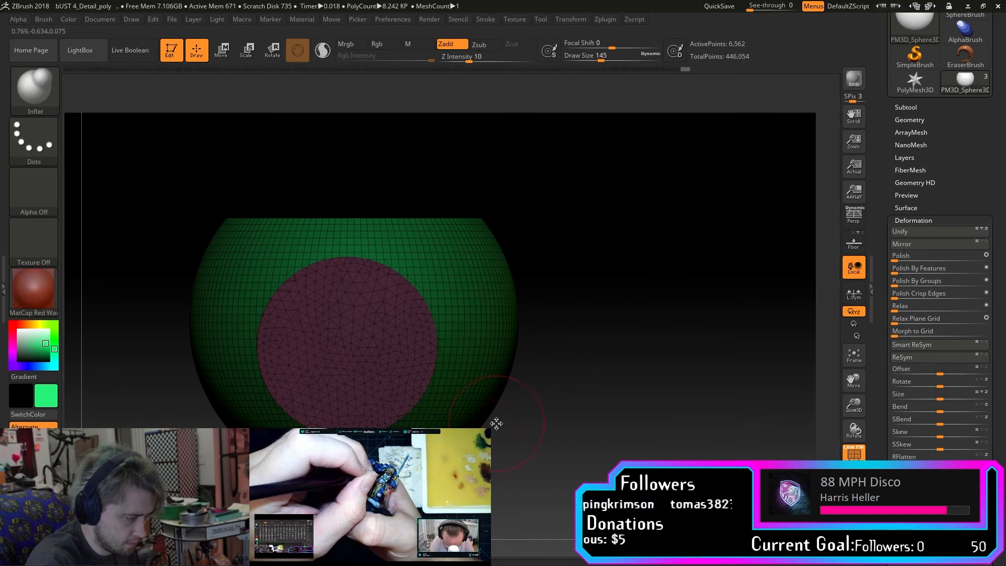
mouse_move(647, 393)
left_mouse_down("alt")
mouse_move(685, 388)
mouse_move(658, 405)
mouse_move(690, 409)
mouse_move(653, 402)
mouse_move(658, 424)
mouse_move(649, 385)
mouse_move(668, 386)
mouse_move(630, 384)
mouse_move(646, 375)
left_mouse_up("alt")
key("ctrl")
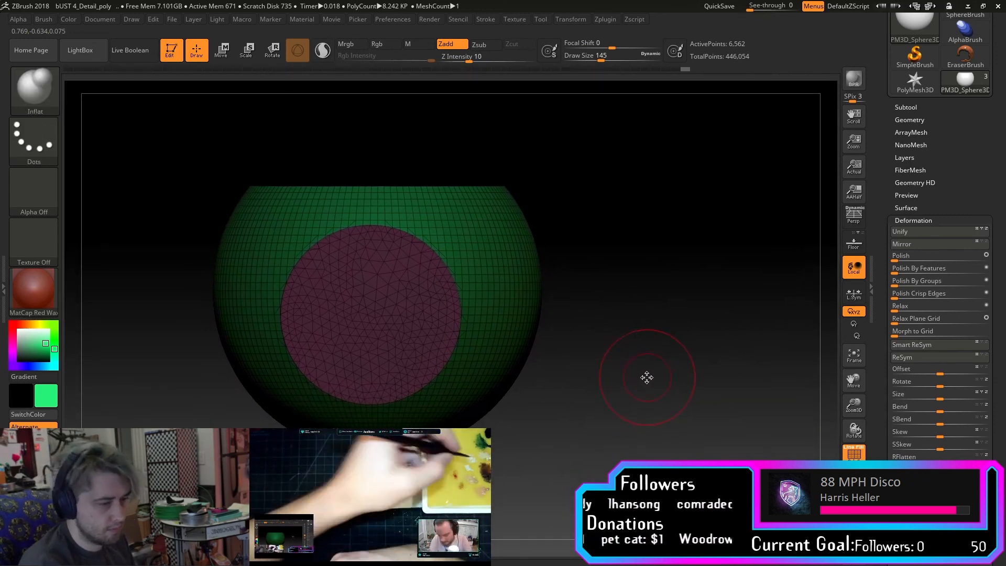
key("space")
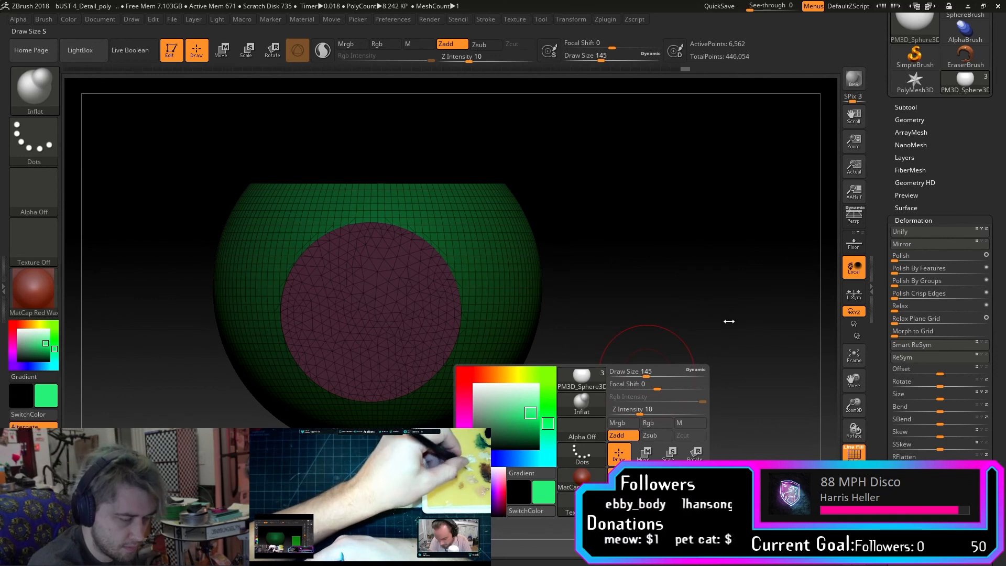
mouse_move(714, 327)
left_mouse_down()
mouse_move(768, 325)
mouse_move(764, 347)
mouse_move(718, 337)
left_mouse_up()
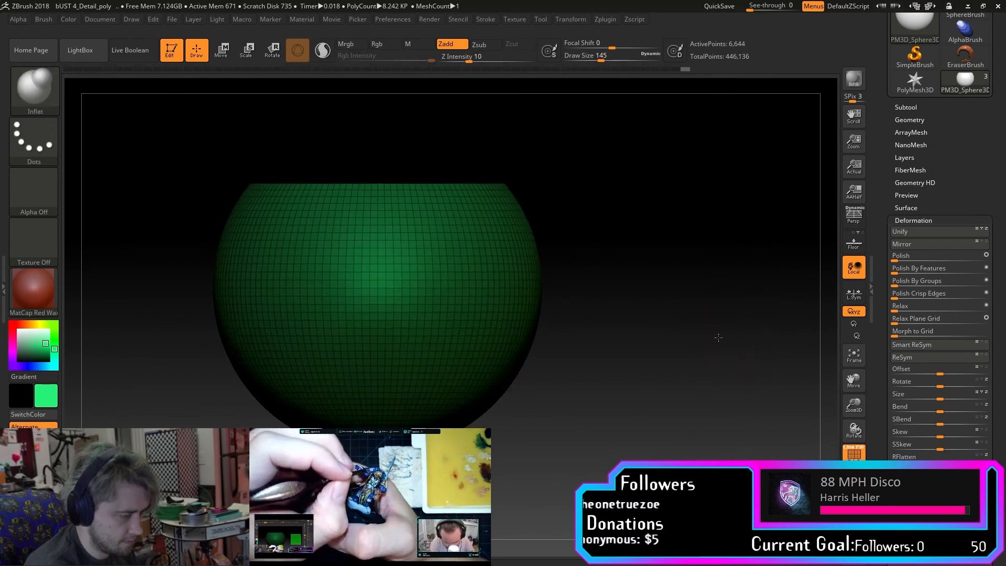
Try a larger TrimCircle cut through the sphere from the straight front view, inspect its shape, and undo it.
key("shift")
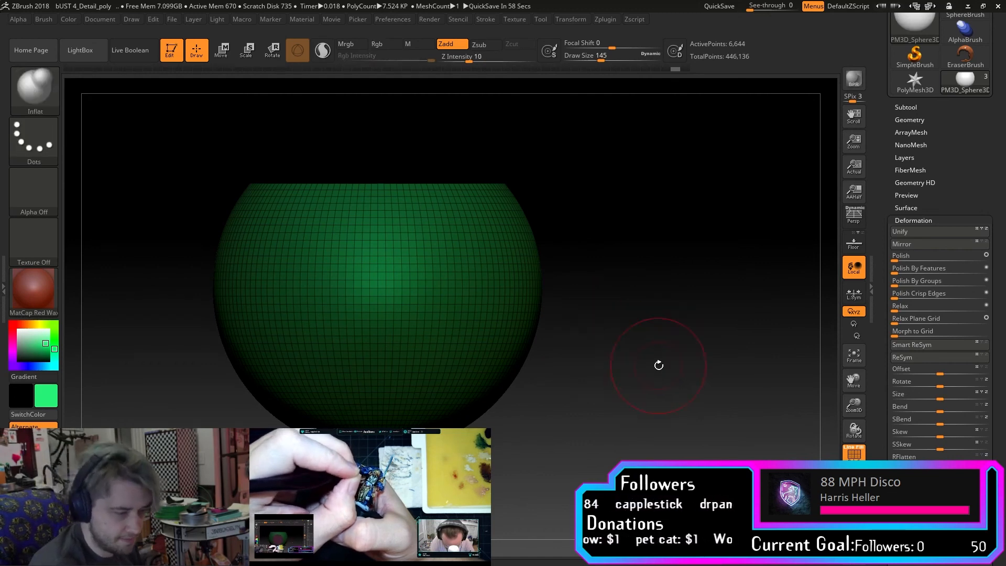
key("ctrl")
key("ctrl+shift")
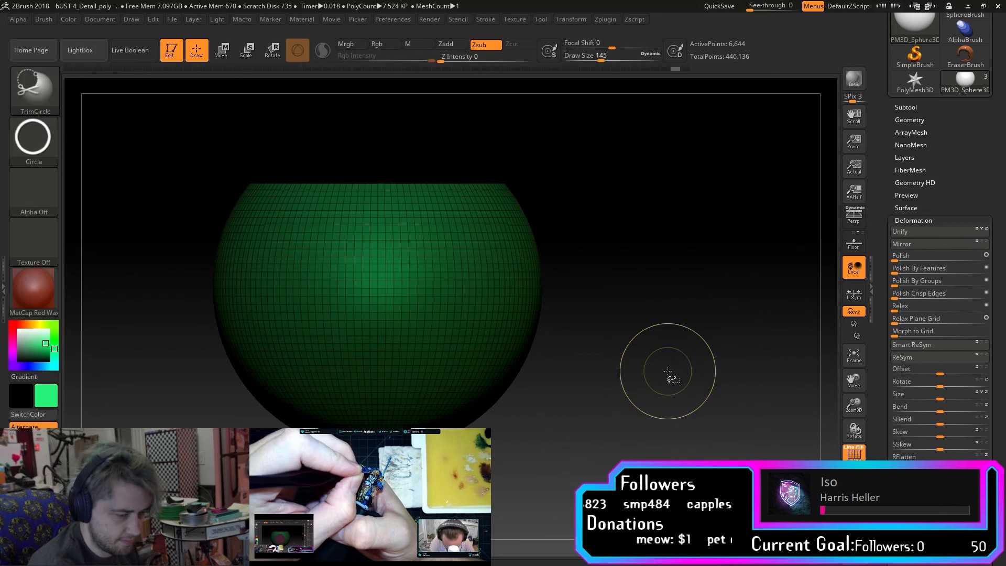
left_click_drag(664, 372, 487, 222, "ctrl+shift")
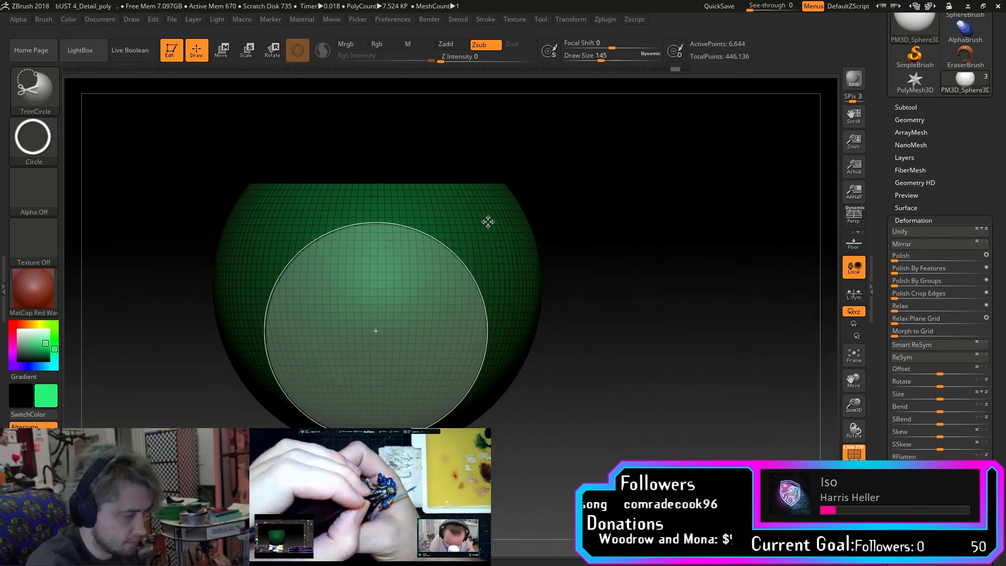
left_click_drag(488, 222, 489, 221, "ctrl+shift")
mouse_move(602, 243)
left_mouse_down()
mouse_move(666, 236)
mouse_move(643, 219)
mouse_move(651, 251)
mouse_move(655, 236)
left_mouse_up()
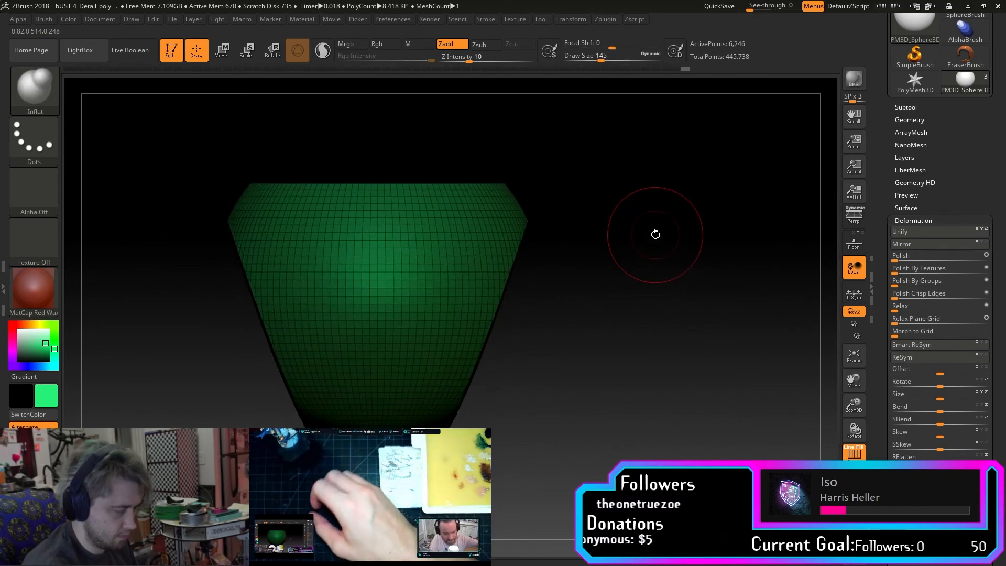
left_click_drag(646, 227, 620, 250)
key("ctrl+z")
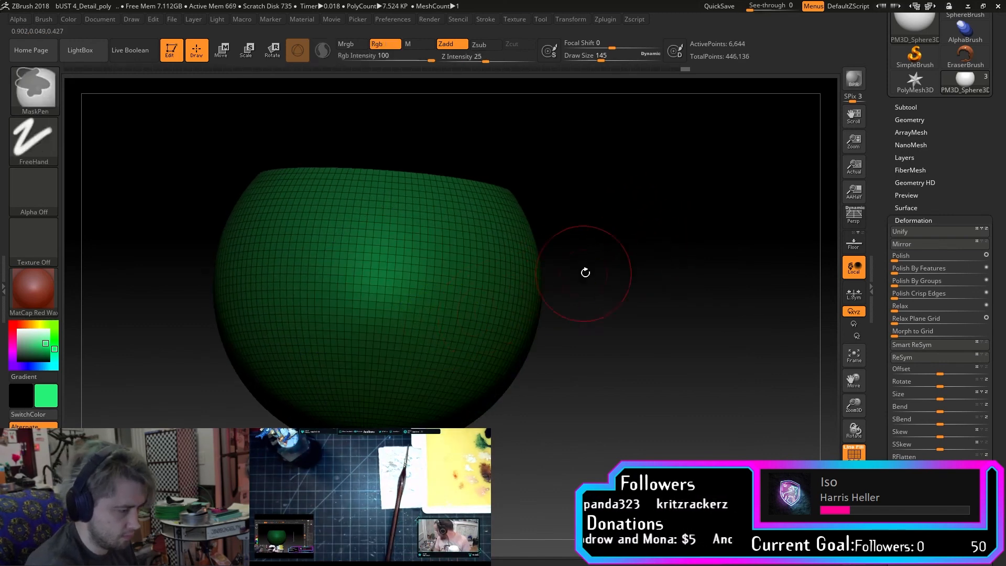
Cut a large centred circle through the flat-topped sphere with TrimCircle from the straight front view.
mouse_move(655, 177)
left_mouse_down()
mouse_move(671, 222)
mouse_move(658, 224)
left_mouse_up()
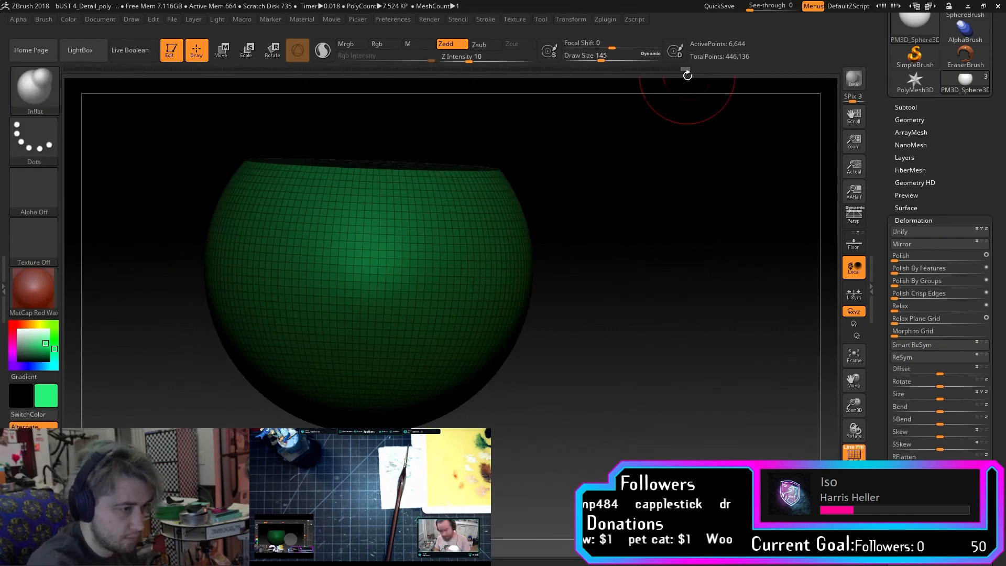
left_click_drag(685, 77, 666, 194, "shift")
mouse_move(663, 314)
left_mouse_down("ctrl+shift")
mouse_move(702, 288)
mouse_move(809, 136)
mouse_move(854, 128)
mouse_move(872, 105)
mouse_move(546, 202)
mouse_move(538, 194)
mouse_move(532, 204)
left_mouse_up("ctrl+shift")
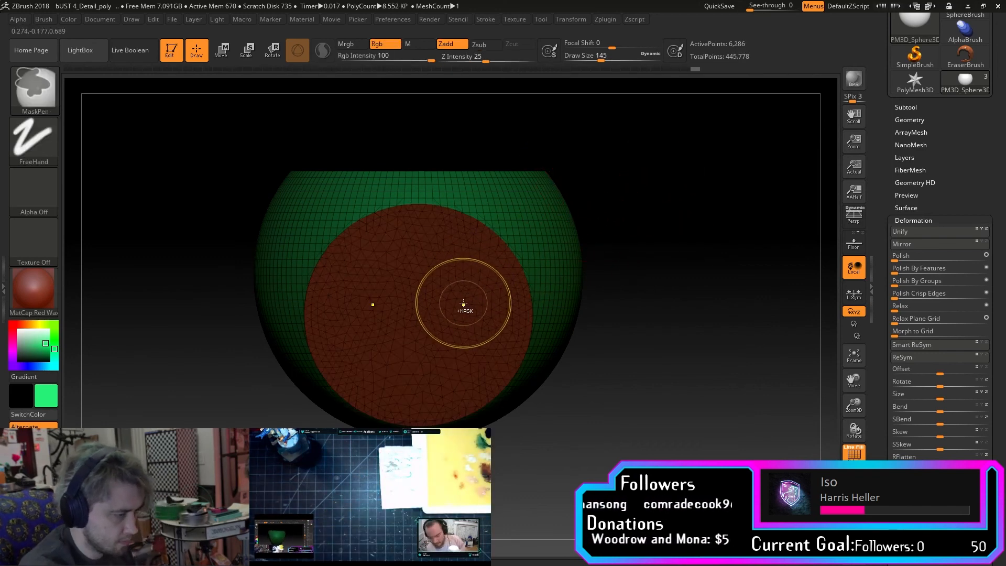
Hide the circular cap polygroup left by the cut and delete the hidden geometry, leaving the open outer band.
left_click(464, 319, "ctrl+shift")
left_click(463, 319, "ctrl+shift")
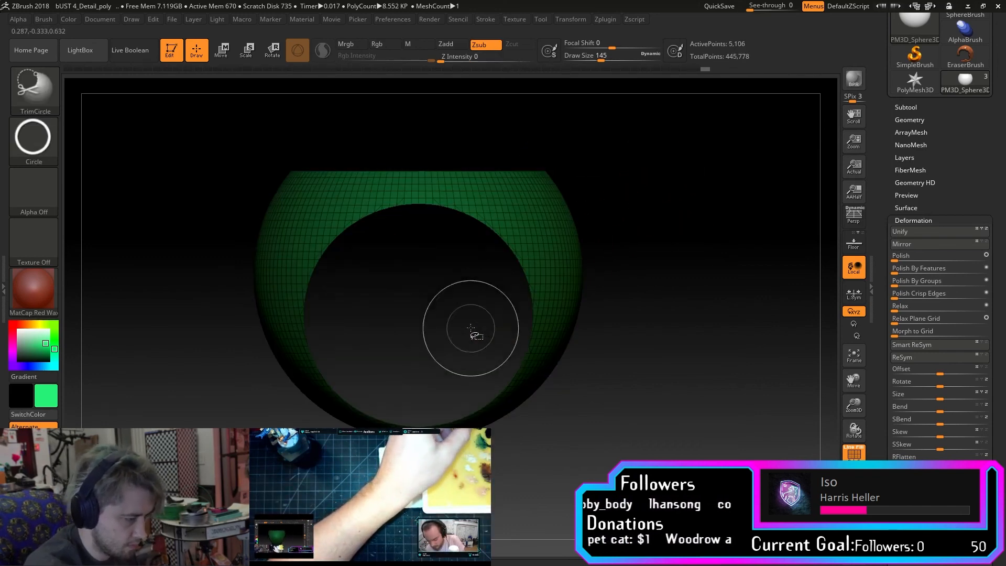
mouse_move(462, 328)
left_mouse_down()
mouse_move(702, 234)
mouse_move(666, 240)
mouse_move(658, 231)
mouse_move(645, 275)
mouse_move(774, 203)
left_mouse_up()
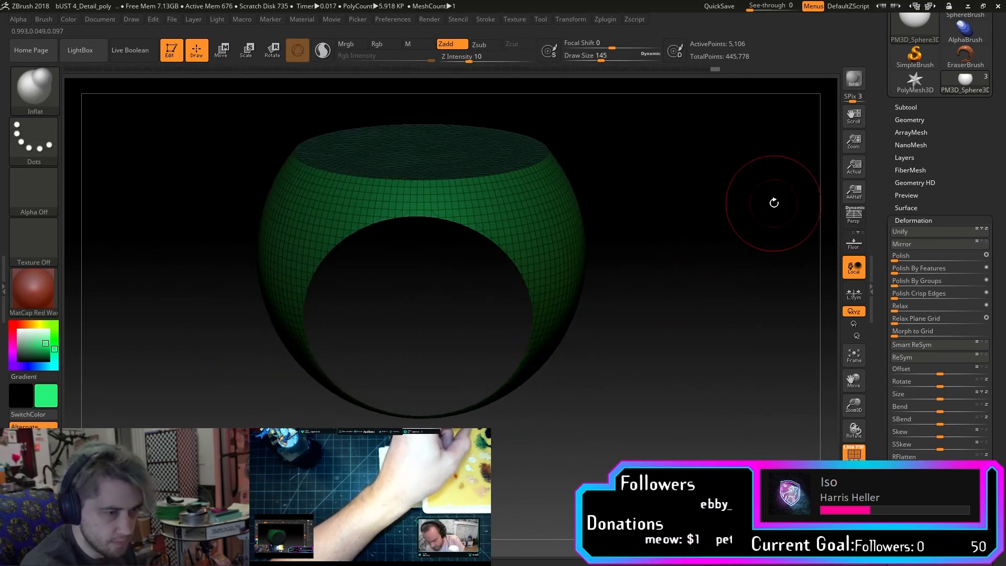
left_click(914, 119)
left_click(918, 383)
left_click_drag(754, 370, 683, 341)
Switch the sculpting brush to CurveBridge.
left_click(27, 90)
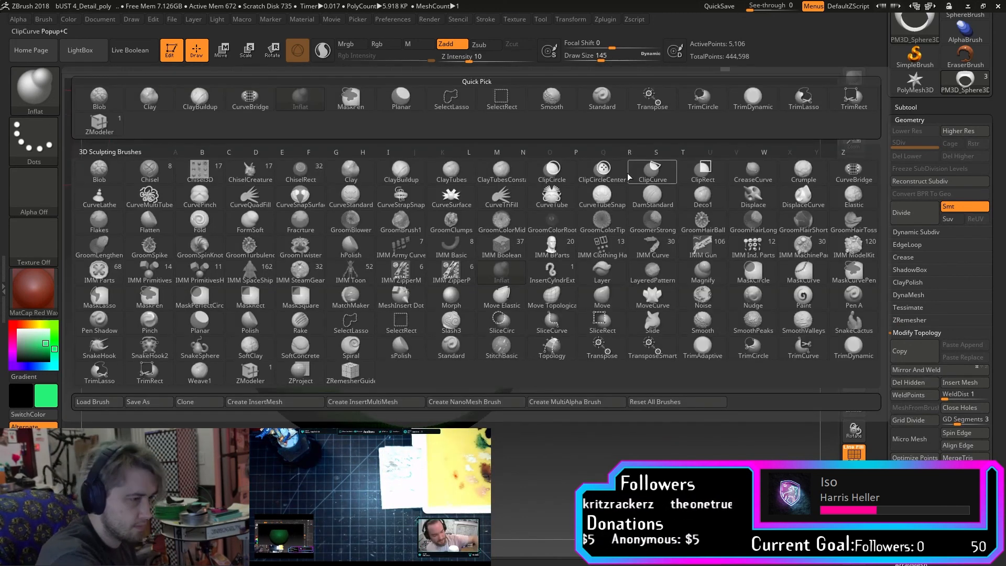
left_click(840, 179)
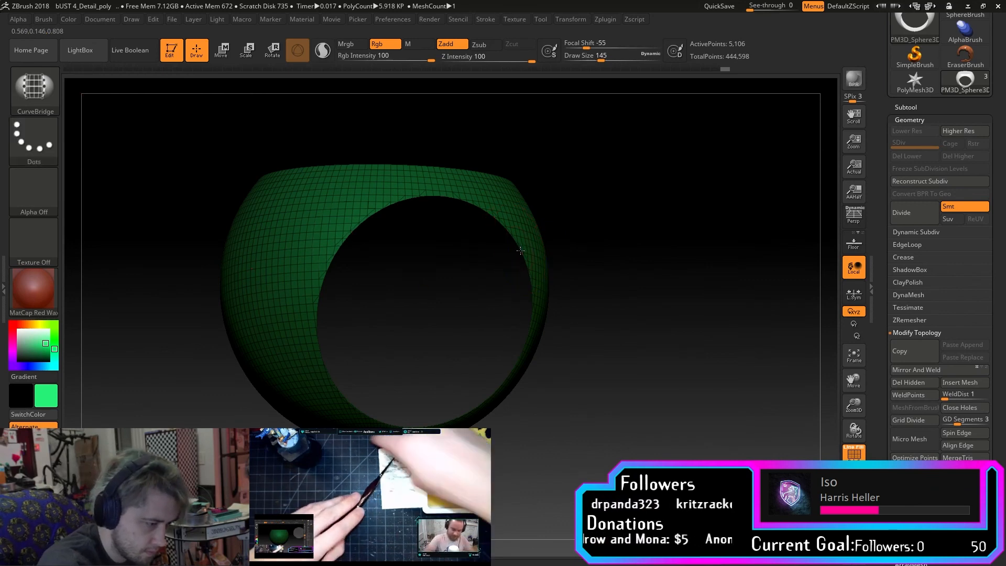
Try to bridge the front and back circular openings of the band along their edges with CurveBridge.
left_click_drag(518, 249, 527, 271, "shift")
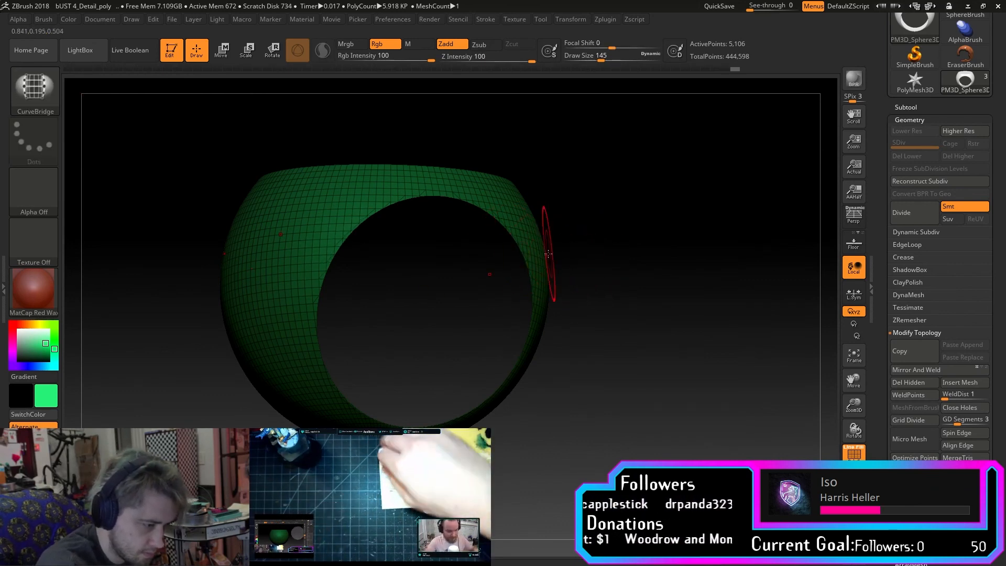
left_click(532, 295)
left_click_drag(533, 296, 678, 324, "shift")
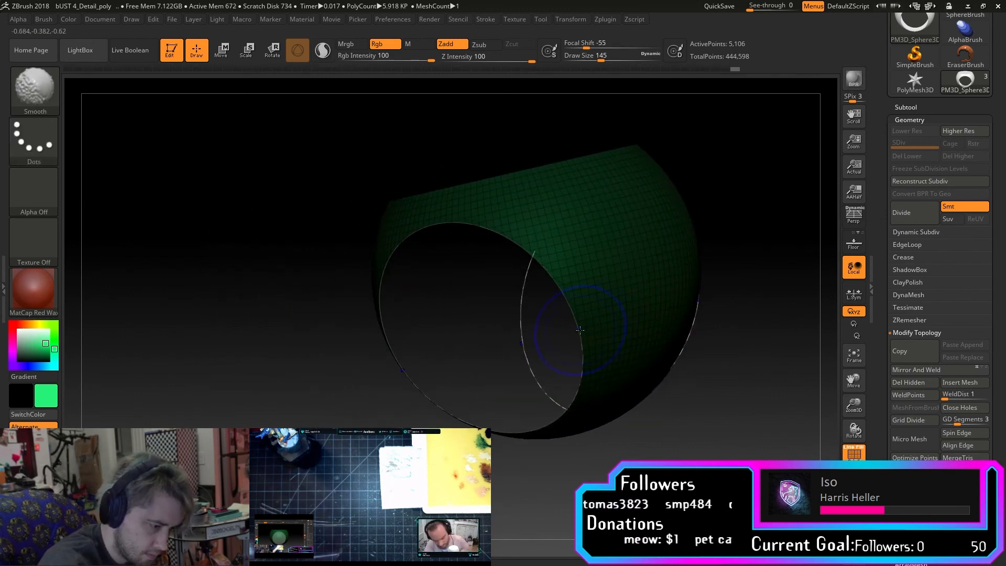
left_click(581, 355)
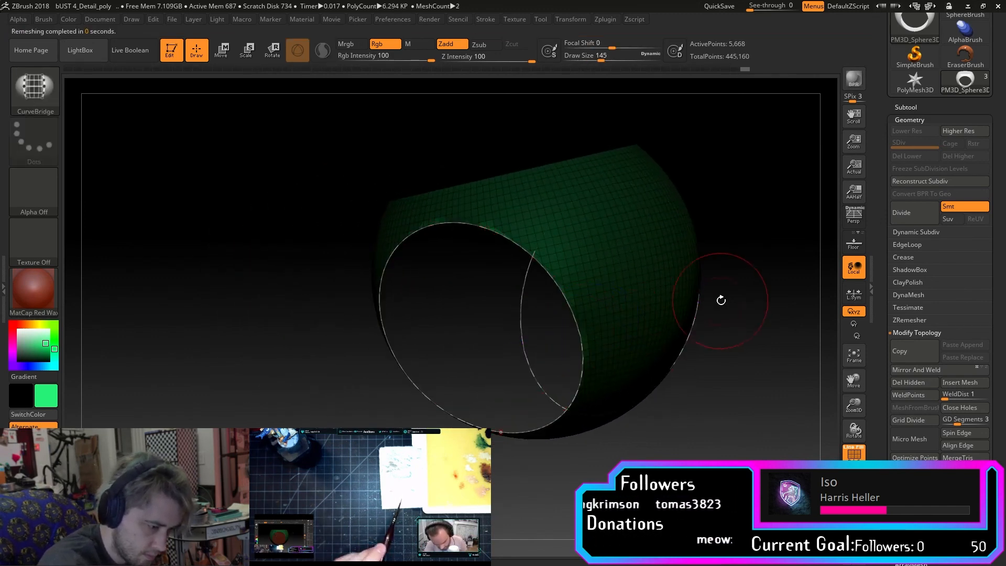
left_click_drag(746, 292, 657, 293)
left_click_drag(516, 391, 539, 306)
left_click(492, 234)
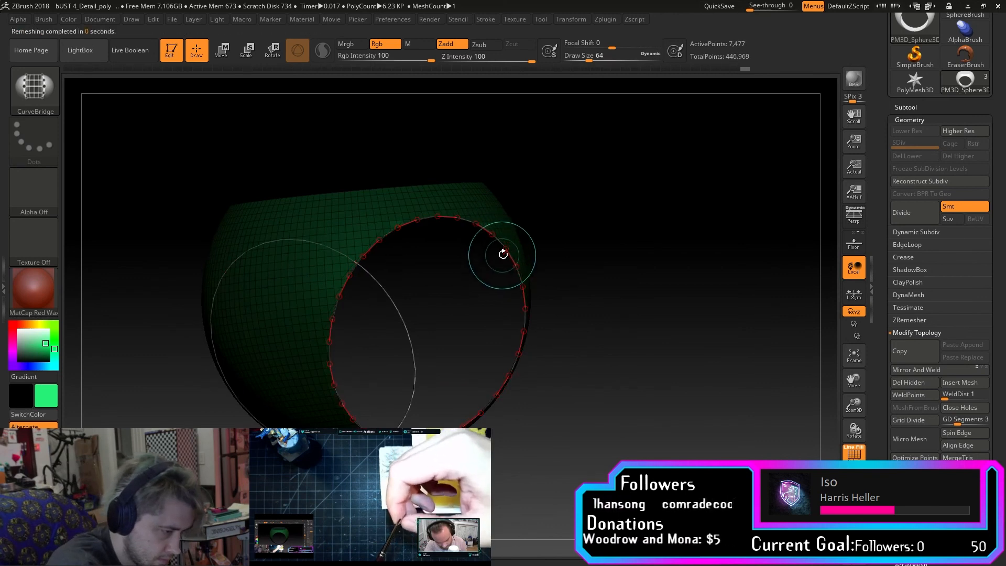
left_click_drag(544, 242, 615, 227)
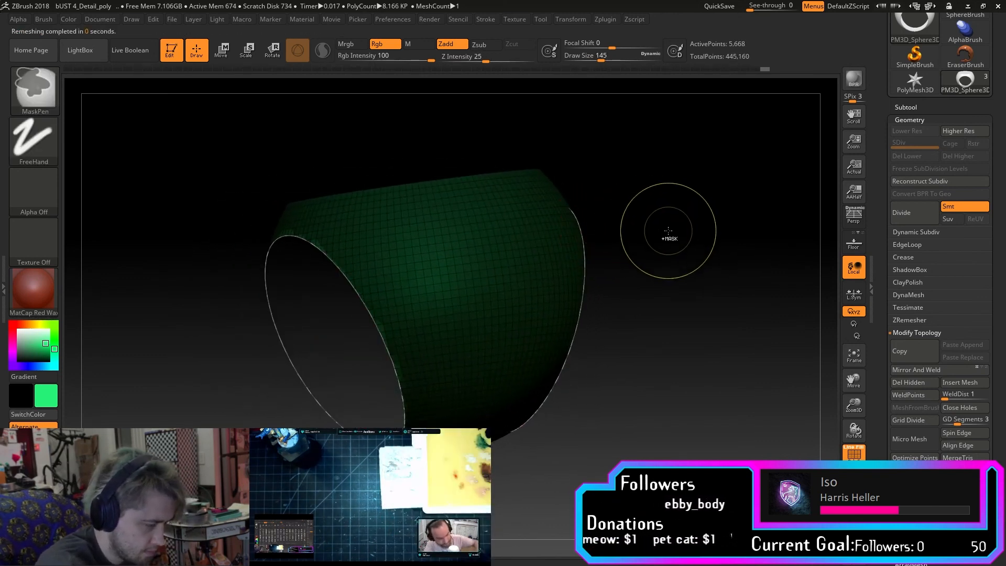
Undo the bridging attempts back to the open band with no bridge geometry.
key("ctrl+z")
key("ctrl+z")
key("ctrl+z")
key("ctrl+z")
Try to bridge the band's two circular openings with CurveBridge, starting from the side edge of the front opening.
left_click_drag(673, 244, 640, 236)
left_click_drag(684, 265, 624, 276)
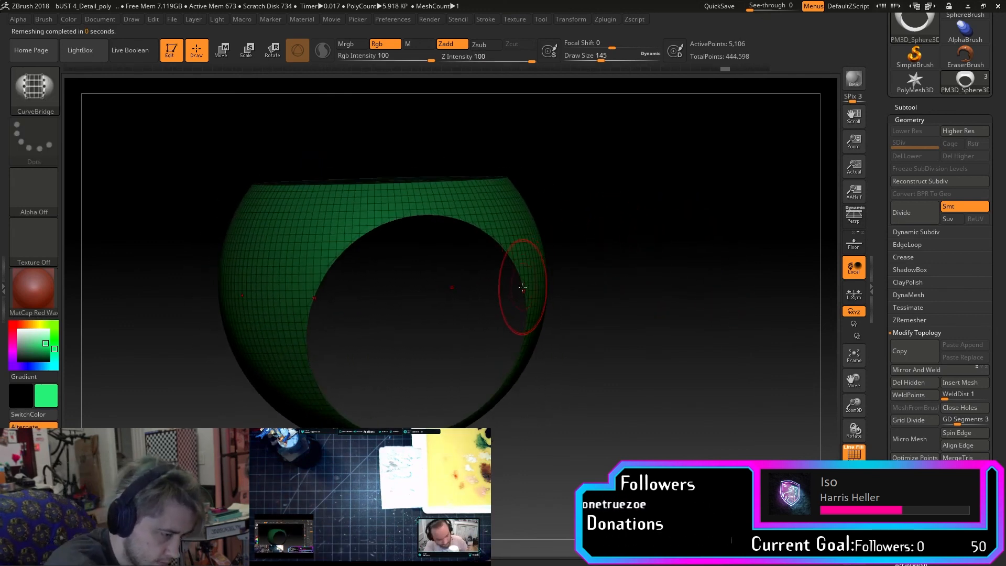
left_click(526, 310)
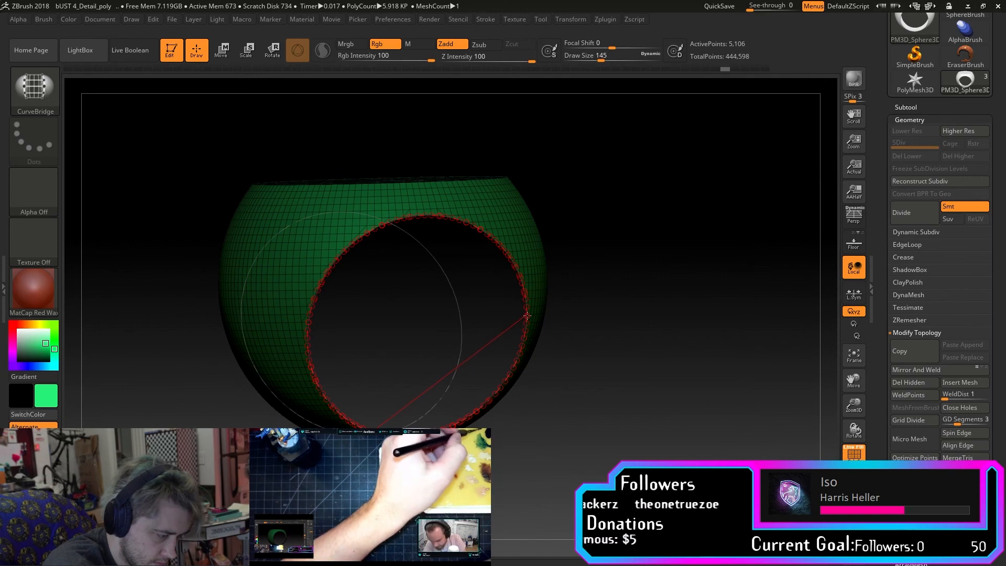
left_click(527, 320)
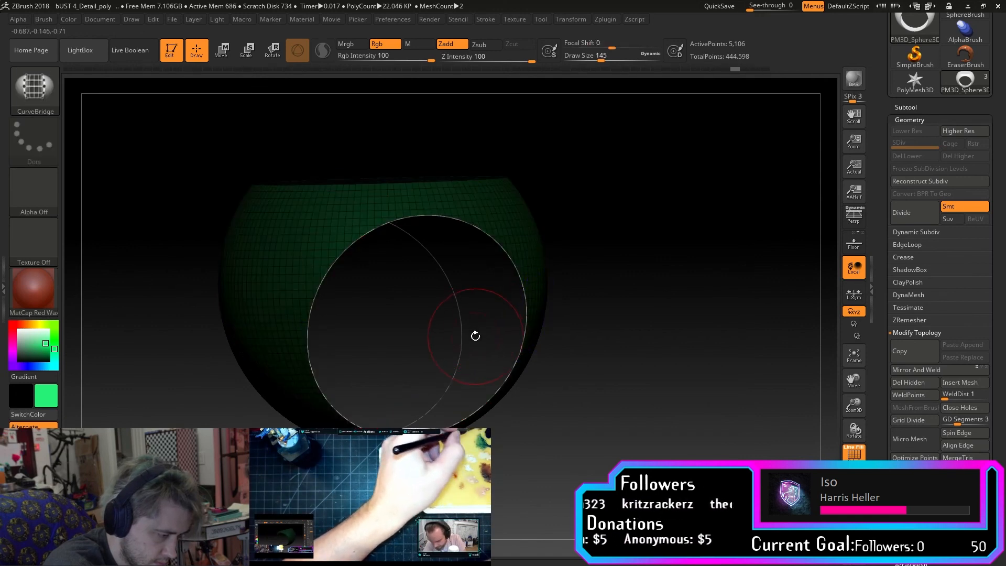
left_click_drag(469, 324, 541, 315)
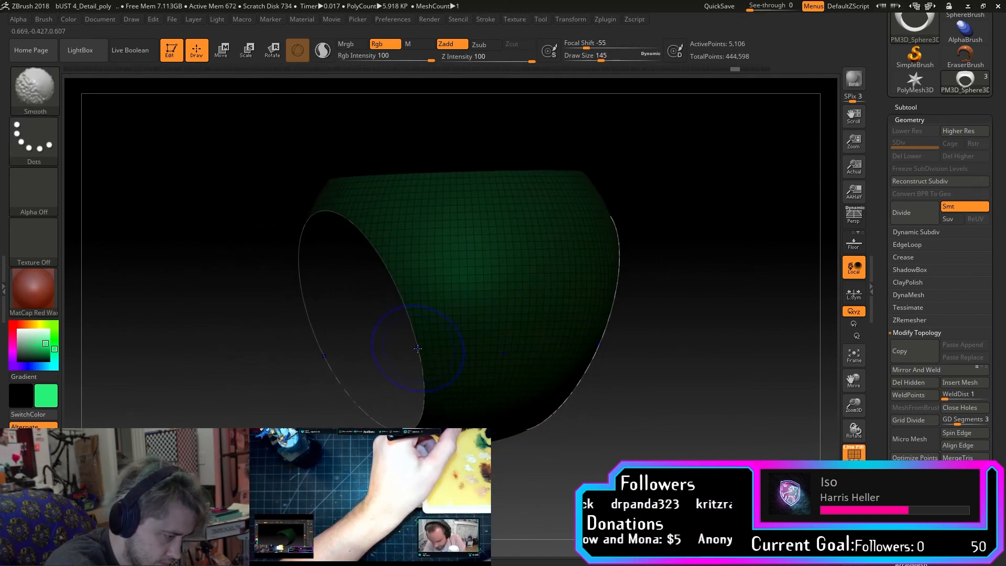
Try CurveBridge again between the lower edges of the two openings with a draw size of 64.
left_click_drag(627, 252, 661, 241)
left_click_drag(418, 360, 447, 347, "shift")
left_click_drag(624, 290, 581, 294)
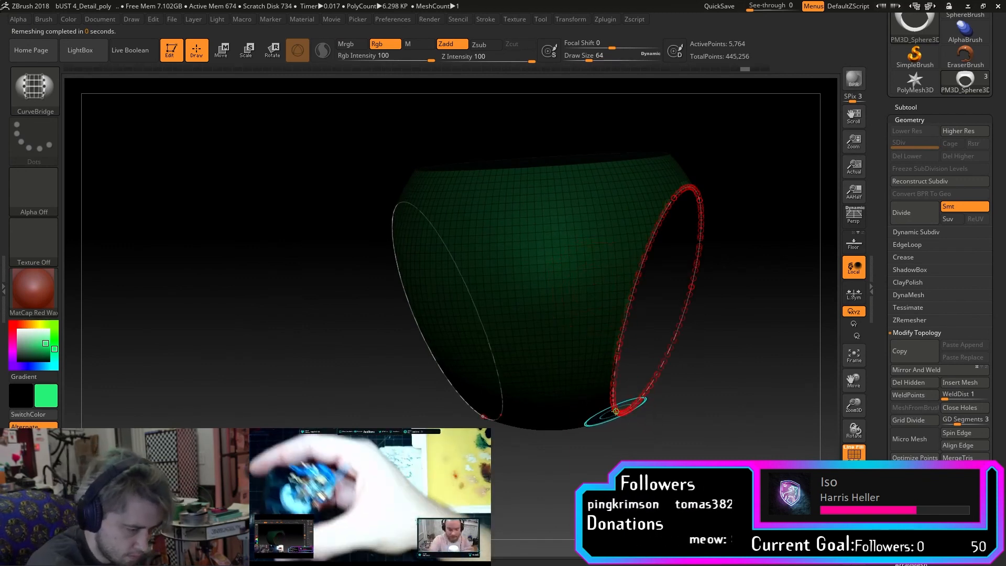
left_click(485, 415)
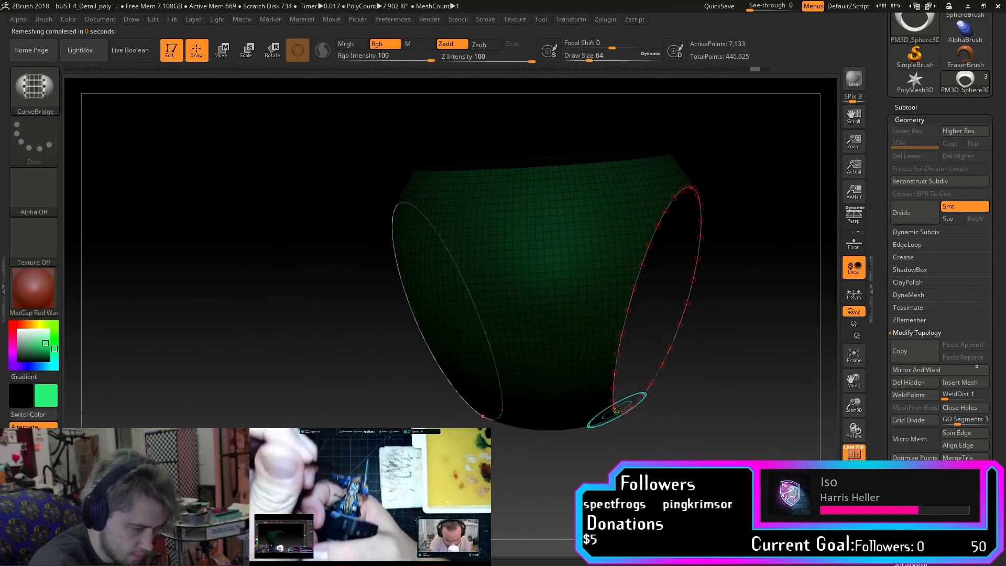
left_click(491, 419)
left_click_drag(779, 320, 612, 350, "alt")
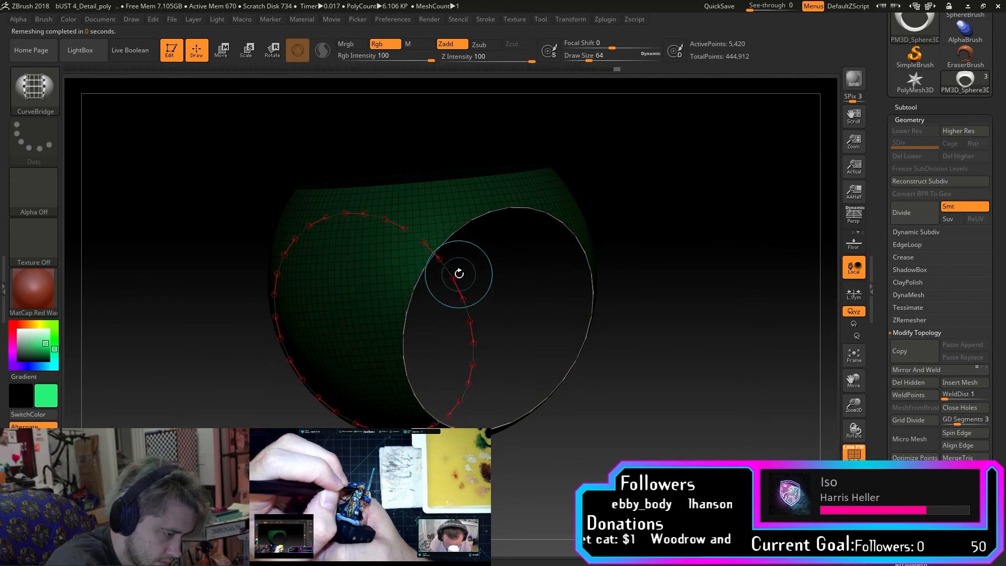
left_click_drag(534, 273, 494, 268)
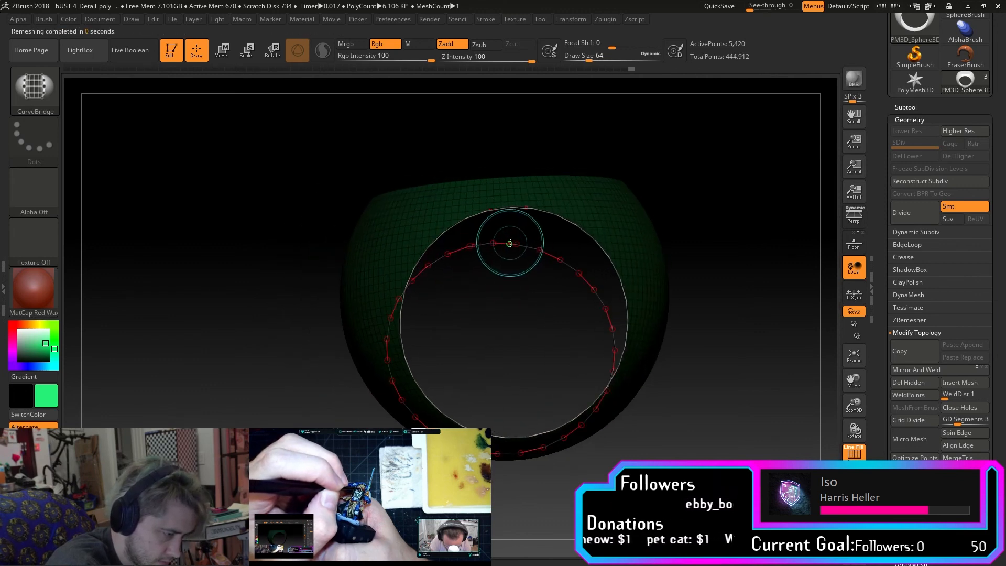
left_click_drag(691, 184, 739, 164)
left_click_drag(302, 360, 221, 354, "alt")
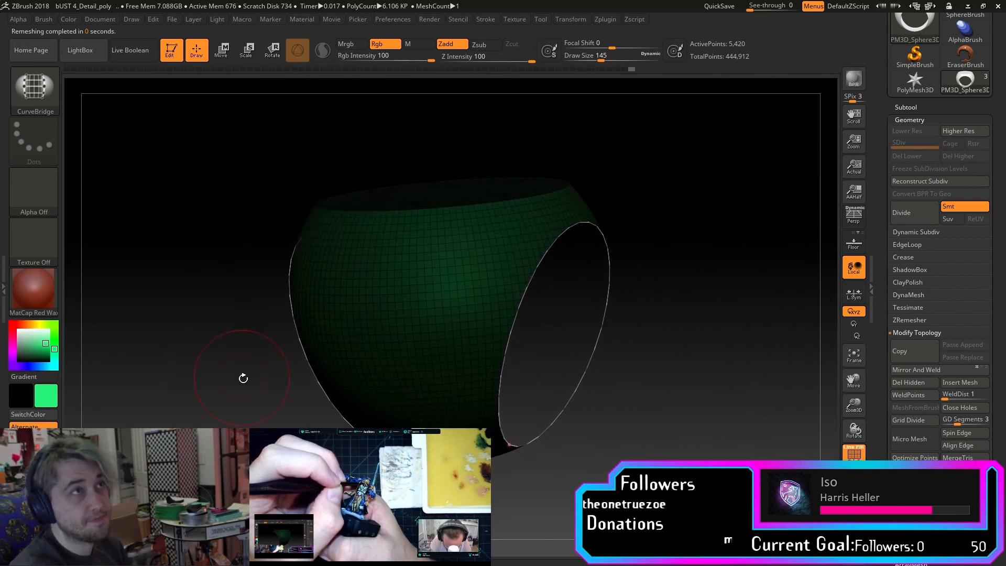
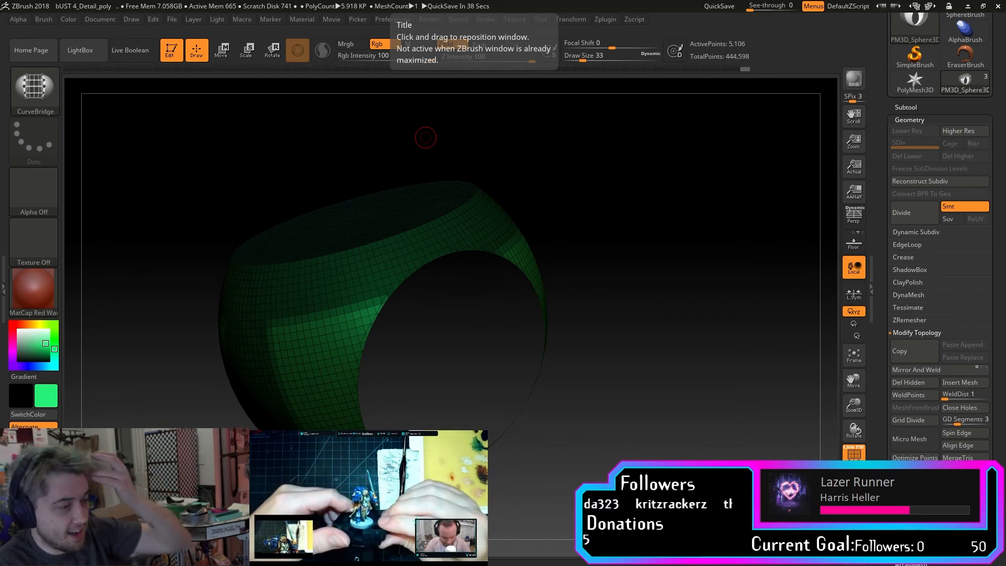
Undo back past the removal of the circular caps to restore the closed flat-topped sphere.
mouse_move(425, 138)
left_mouse_down()
mouse_move(637, 416)
mouse_move(609, 465)
mouse_move(715, 438)
mouse_move(676, 463)
mouse_move(650, 458)
mouse_move(606, 444)
mouse_move(623, 417)
mouse_move(686, 411)
mouse_move(618, 416)
mouse_move(473, 382)
mouse_move(588, 384)
mouse_move(644, 413)
mouse_move(602, 399)
mouse_move(644, 394)
mouse_move(616, 414)
mouse_move(625, 413)
left_mouse_up()
key("ctrl")
key("ctrl+z")
key("ctrl+z")
key("ctrl+z")
key("ctrl+z")
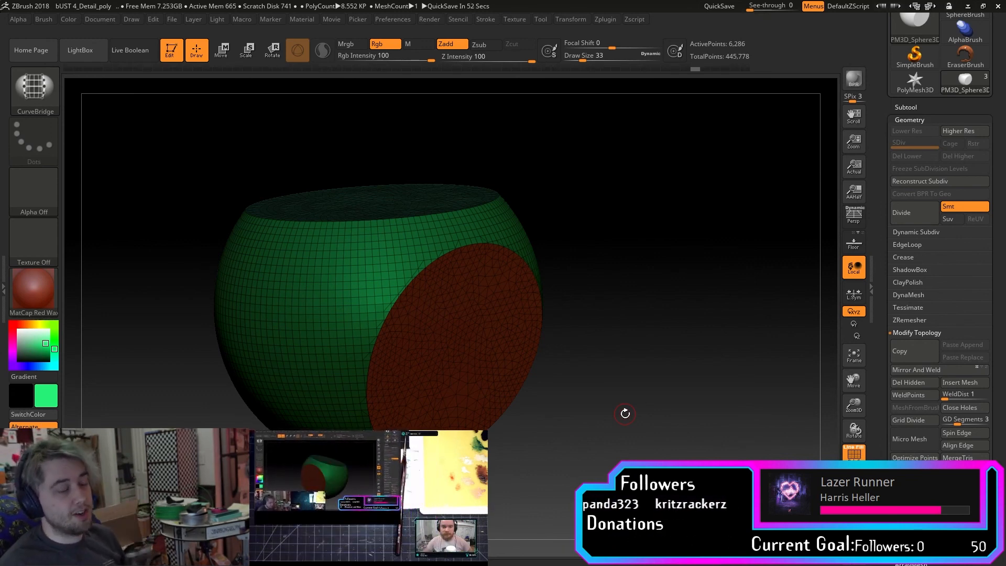
Examine the closed sphere's flat top, circular side caps and surrounding mesh topology from several angles and up close.
left_click_drag(625, 413, 621, 442)
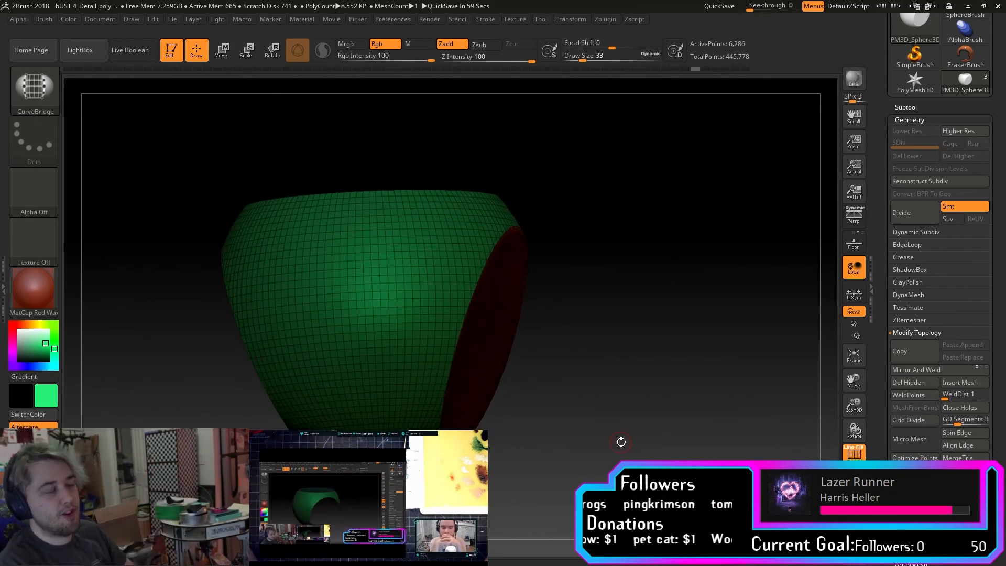
mouse_move(594, 399)
left_mouse_down()
mouse_move(587, 220)
mouse_move(597, 399)
mouse_move(608, 403)
left_mouse_up()
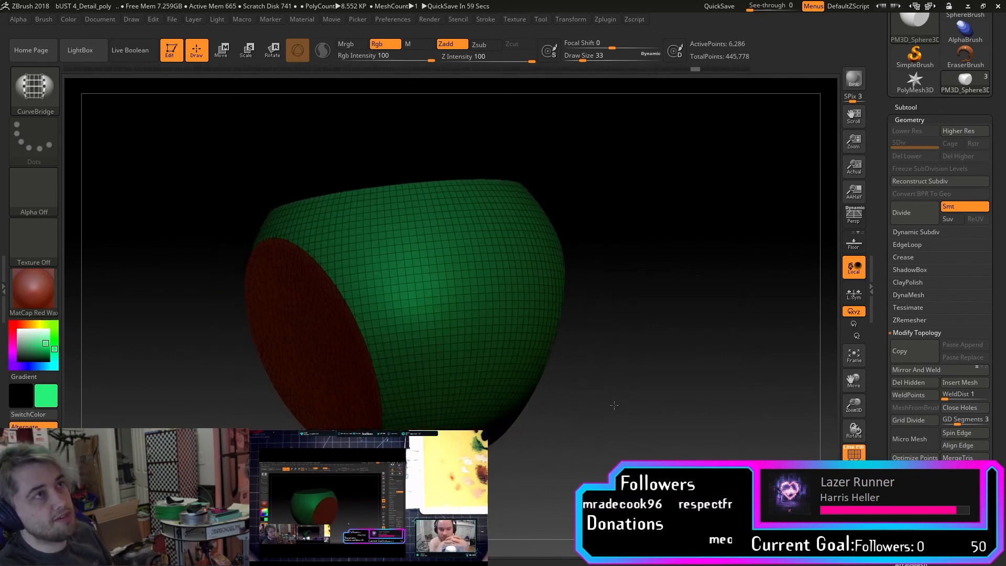
left_click_drag(624, 405, 740, 457)
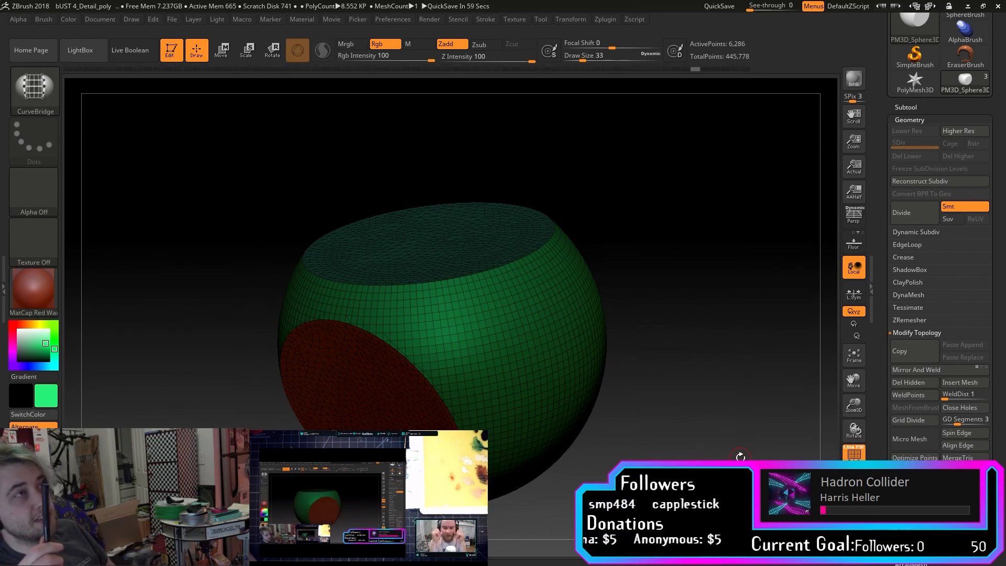
left_click_drag(740, 457, 637, 461)
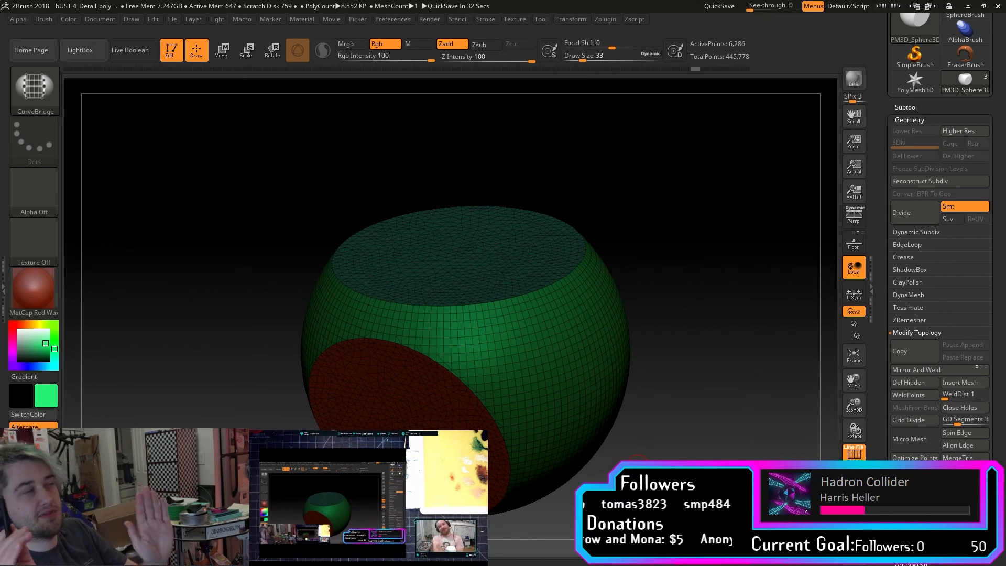
left_click_drag(636, 458, 700, 432)
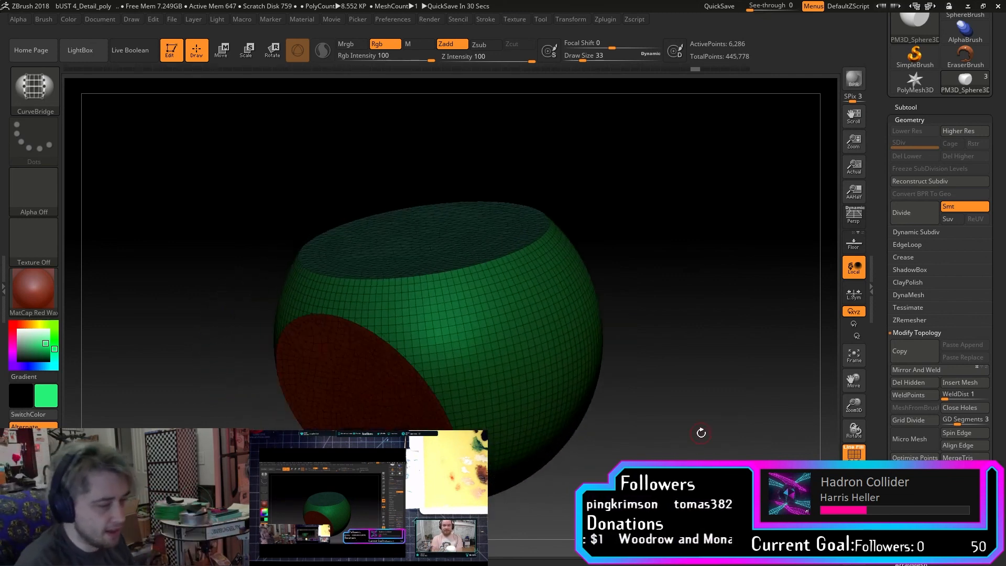
left_click_drag(612, 433, 628, 408)
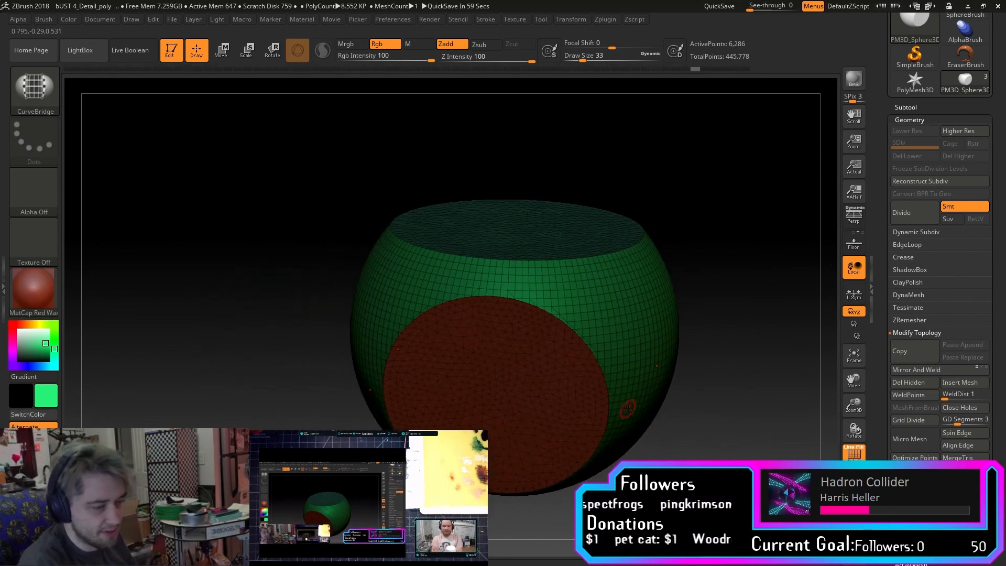
left_click_drag(845, 402, 822, 438)
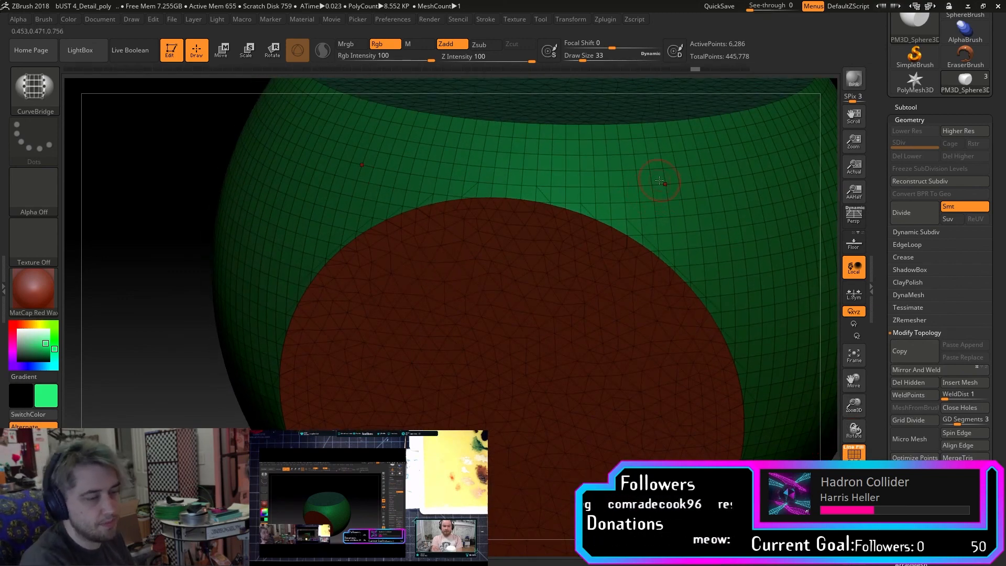
left_click_drag(858, 409, 858, 390)
left_click_drag(856, 381, 799, 406)
mouse_move(684, 428)
left_mouse_down()
mouse_move(710, 430)
mouse_move(680, 416)
left_mouse_up()
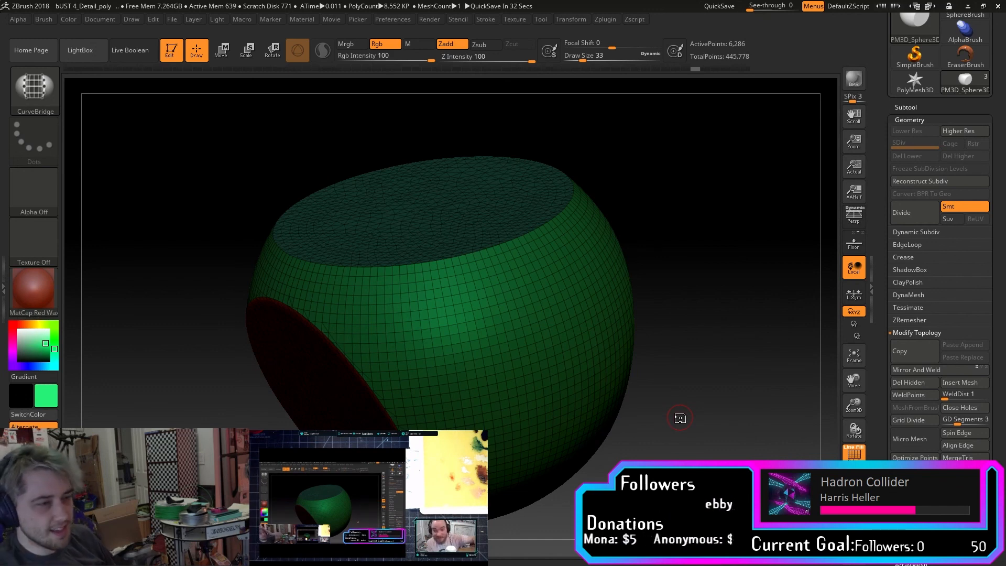
Make the texturedMesh subtool visible and inspect how the face ornament sits on the sphere's flat top.
left_click(906, 106)
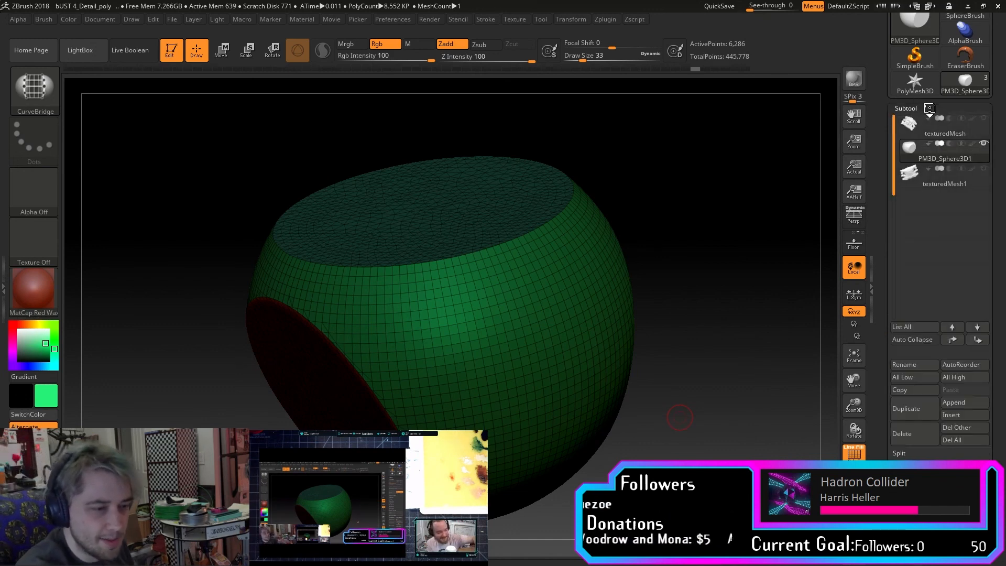
left_click(984, 118)
mouse_move(725, 182)
left_mouse_down()
mouse_move(719, 241)
mouse_move(701, 251)
mouse_move(693, 227)
mouse_move(670, 220)
mouse_move(691, 242)
left_mouse_up()
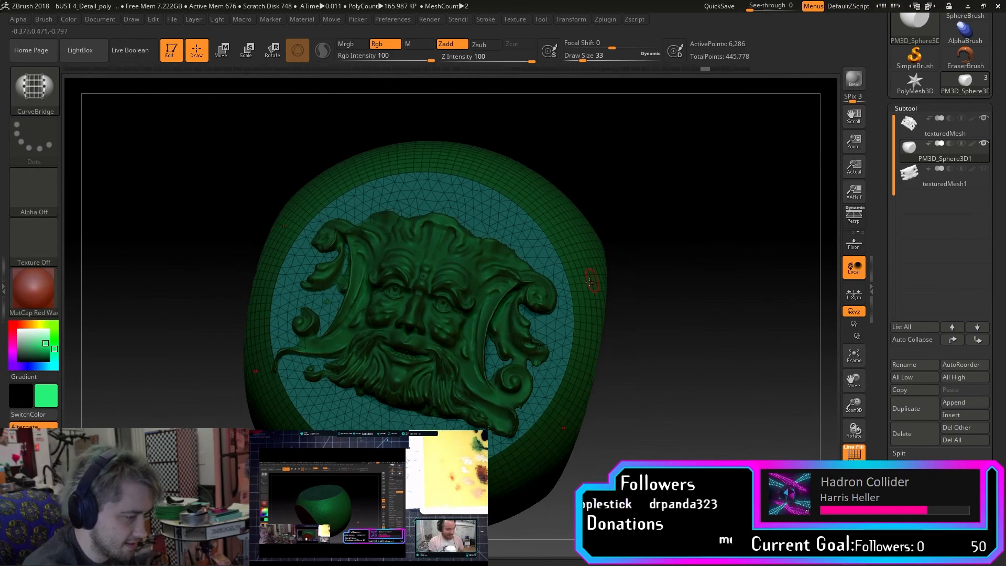
left_click_drag(853, 404, 854, 380)
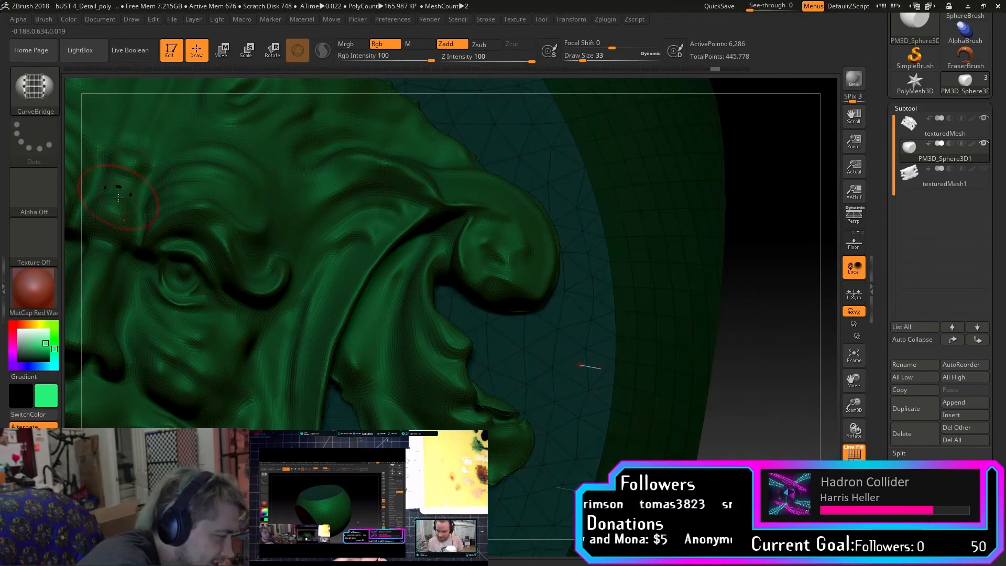
left_click_drag(853, 430, 852, 403)
left_click_drag(777, 408, 788, 439, "ctrl")
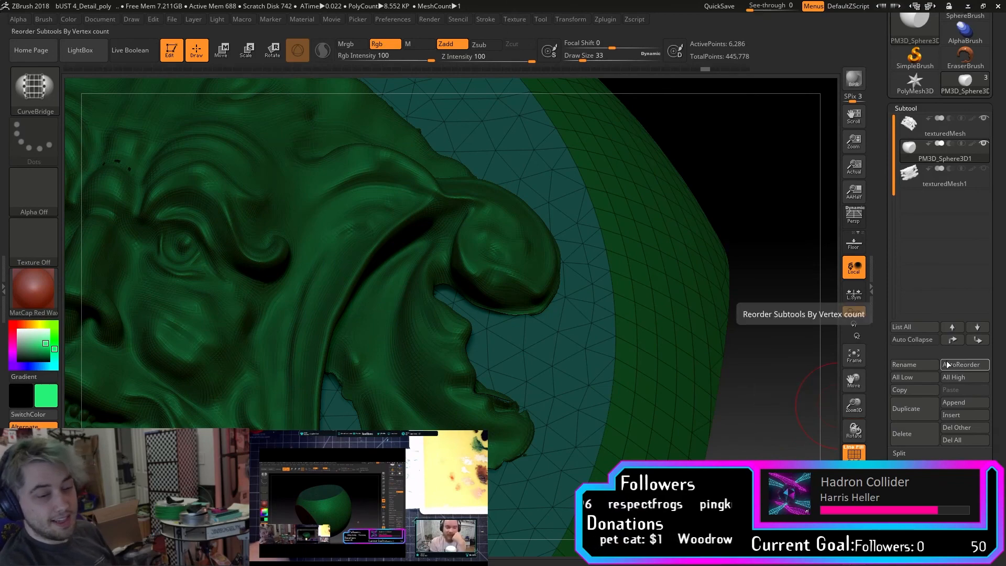
left_click(852, 356)
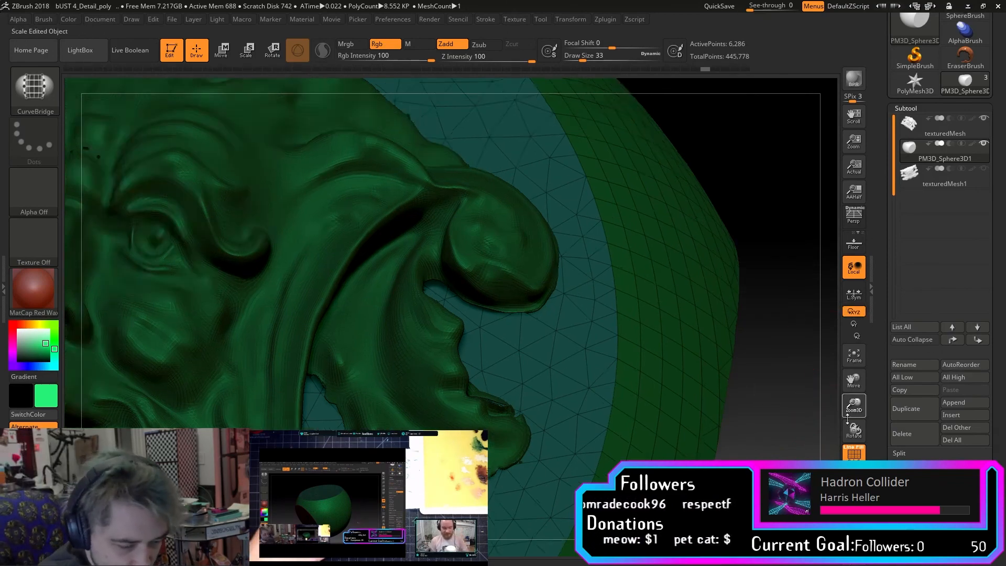
left_click_drag(677, 448, 758, 387)
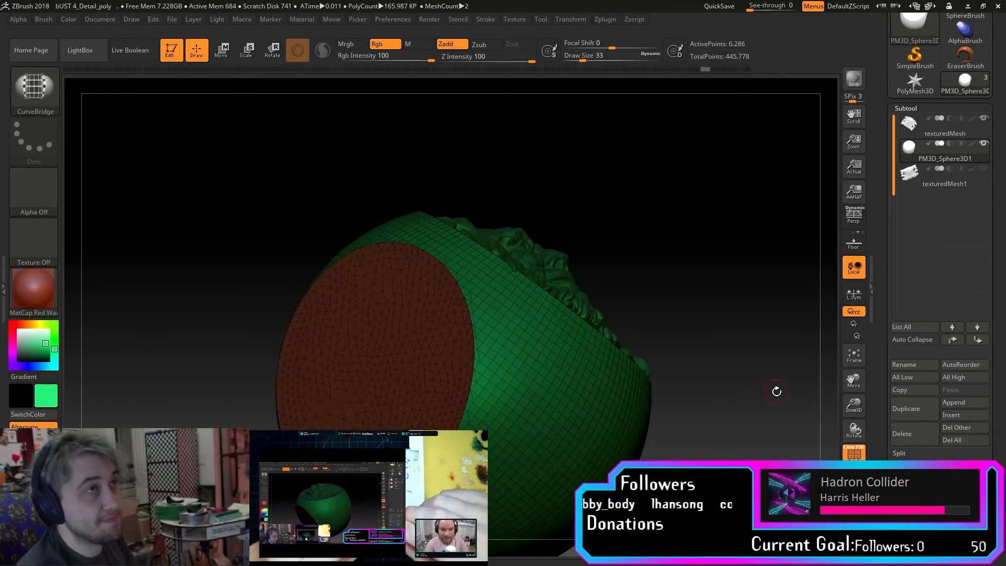